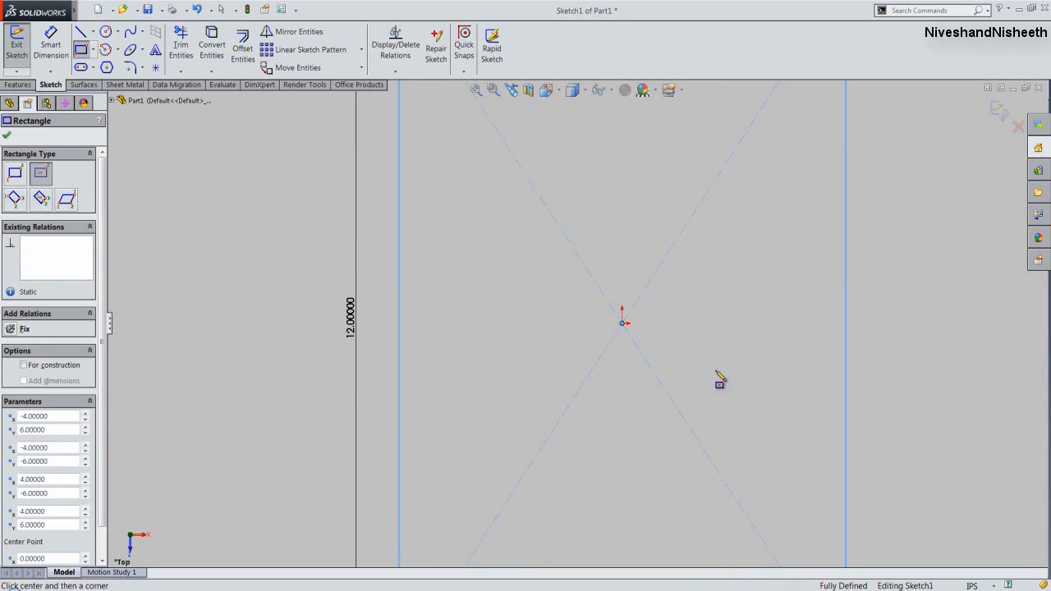
Convert the rectangle's two vertical sides to construction geometry.
{"action": "right_click", "coordinate": [503, 174]}
{"action": "left_click", "coordinate": [527, 178]}
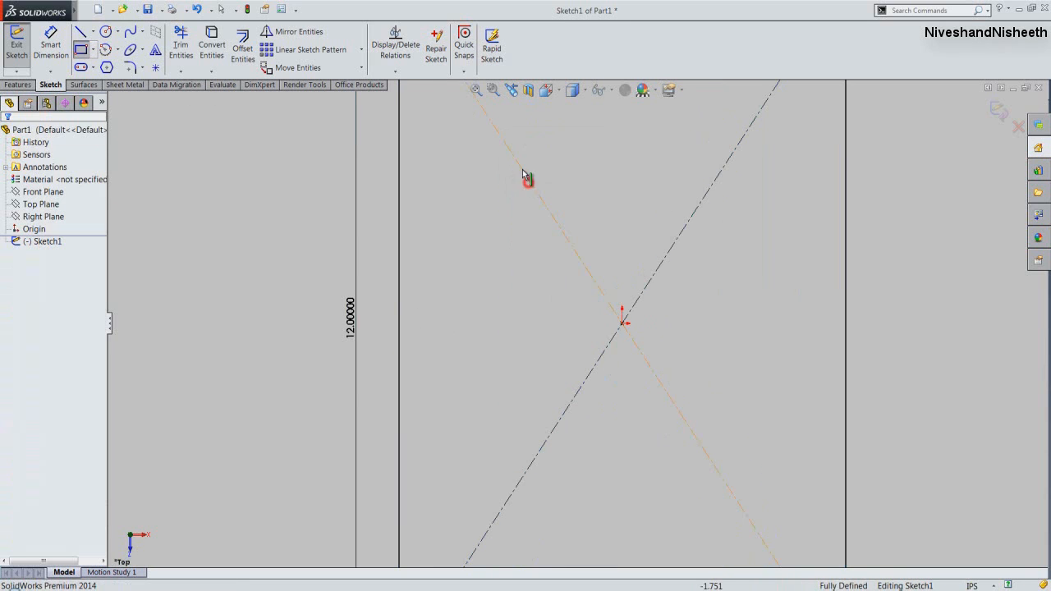
{"action": "left_click", "coordinate": [476, 90]}
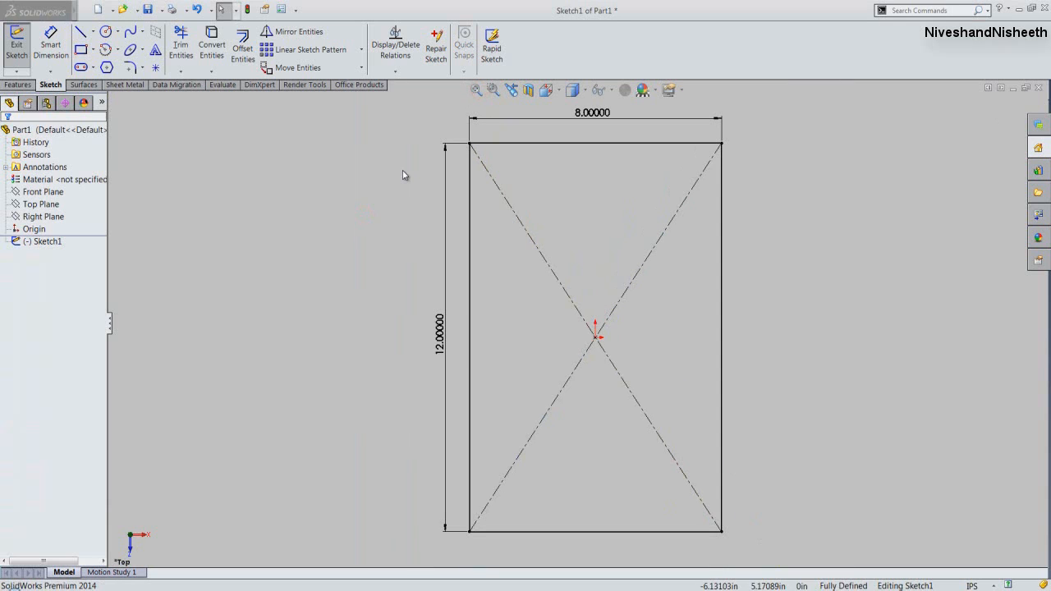
{"action": "left_click", "coordinate": [470, 223]}
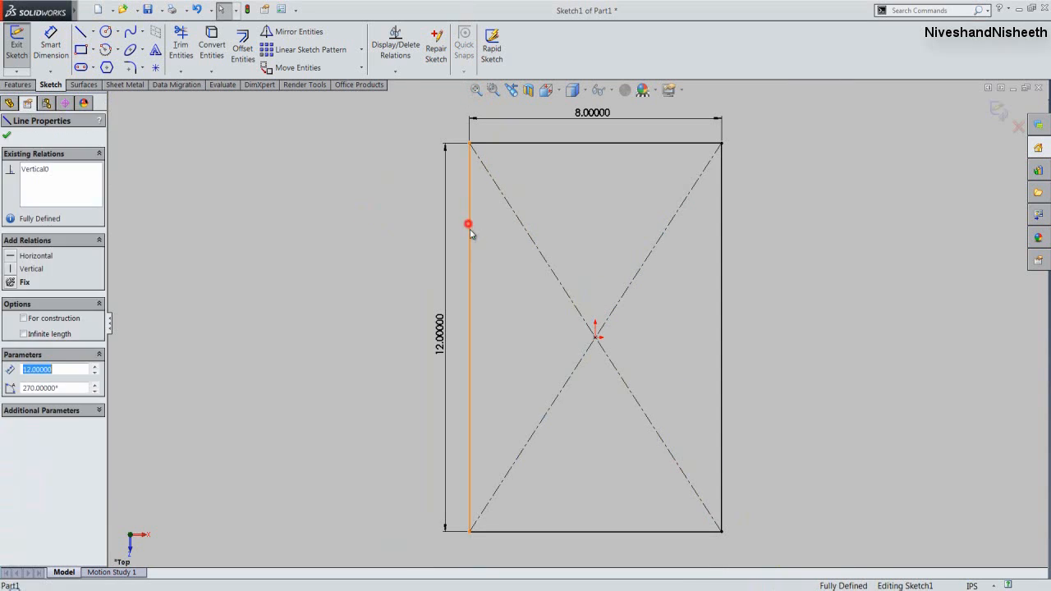
{"action": "left_click", "coordinate": [722, 285], "text": "ctrl"}
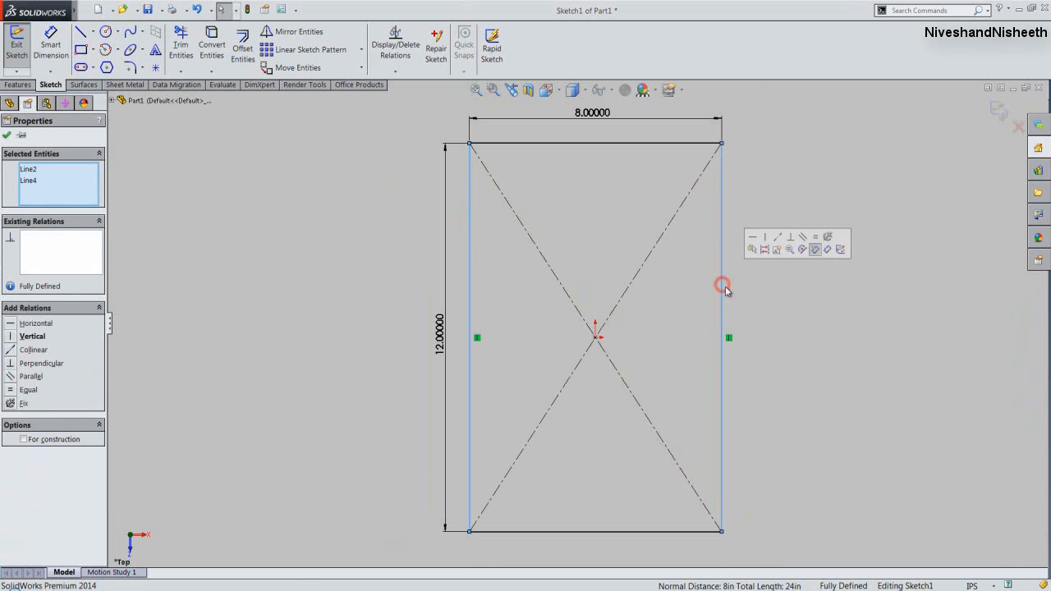
{"action": "left_click", "coordinate": [762, 249]}
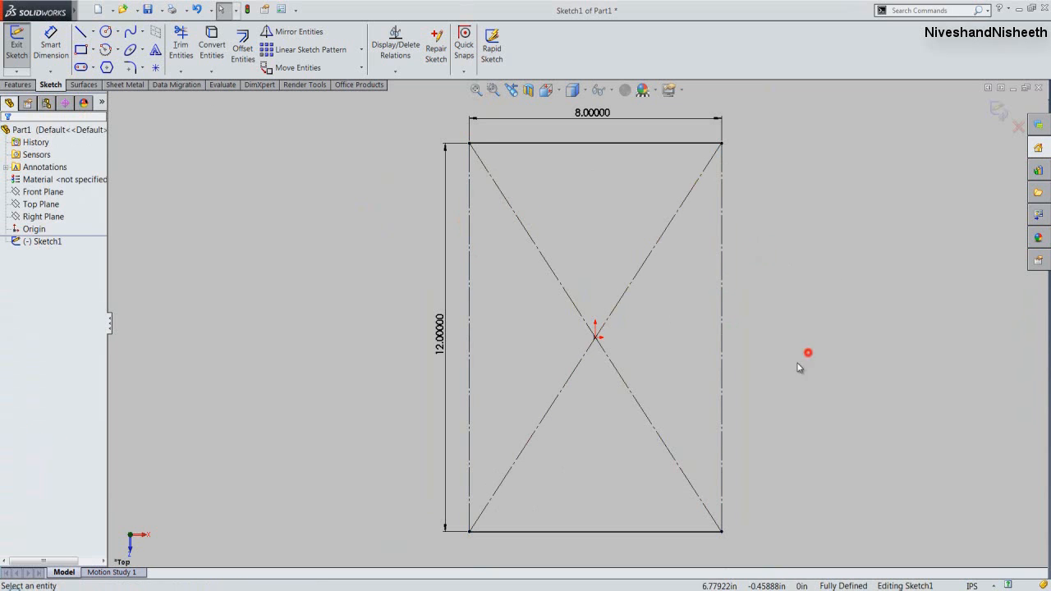
Draw two short vertical lines on the left construction side, about 2.0 in down from the top corner and about 2.4 in up from the bottom corner.
{"action": "right_click", "coordinate": [168, 164]}
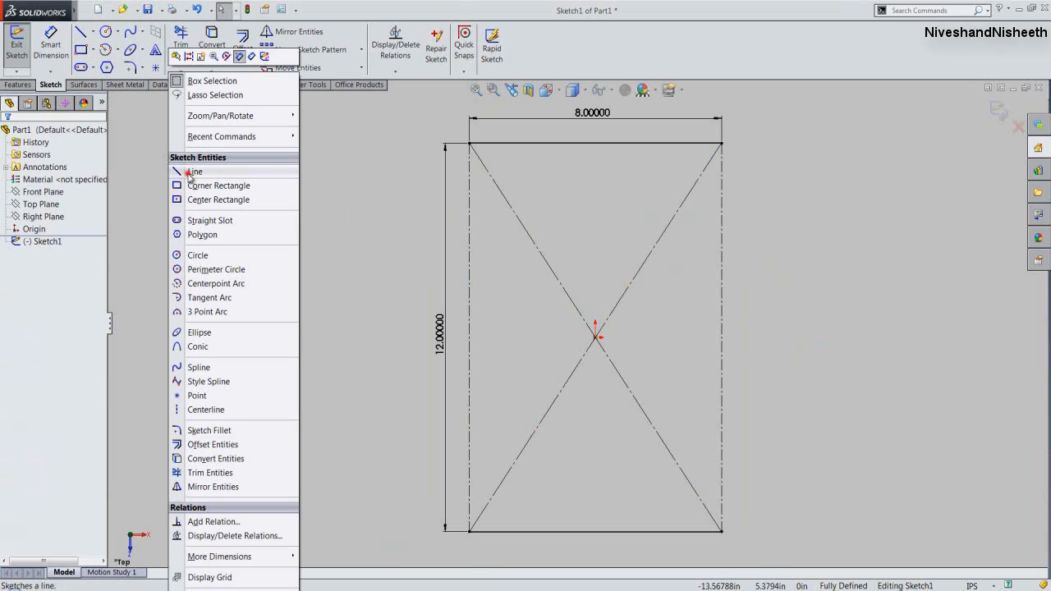
{"action": "left_click", "coordinate": [190, 172]}
{"action": "left_click", "coordinate": [469, 144]}
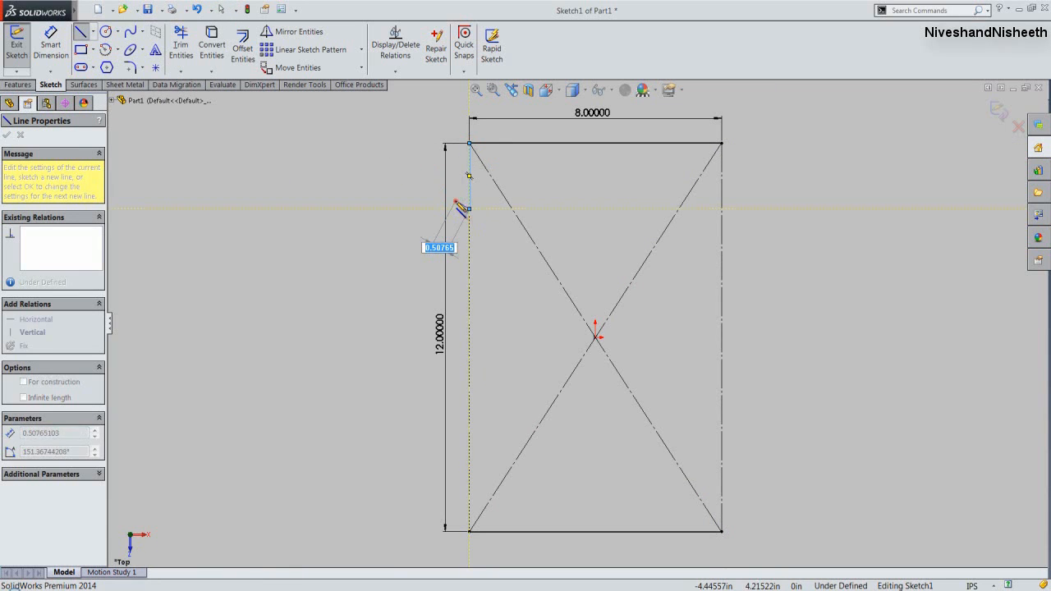
{"action": "double_click", "coordinate": [458, 202]}
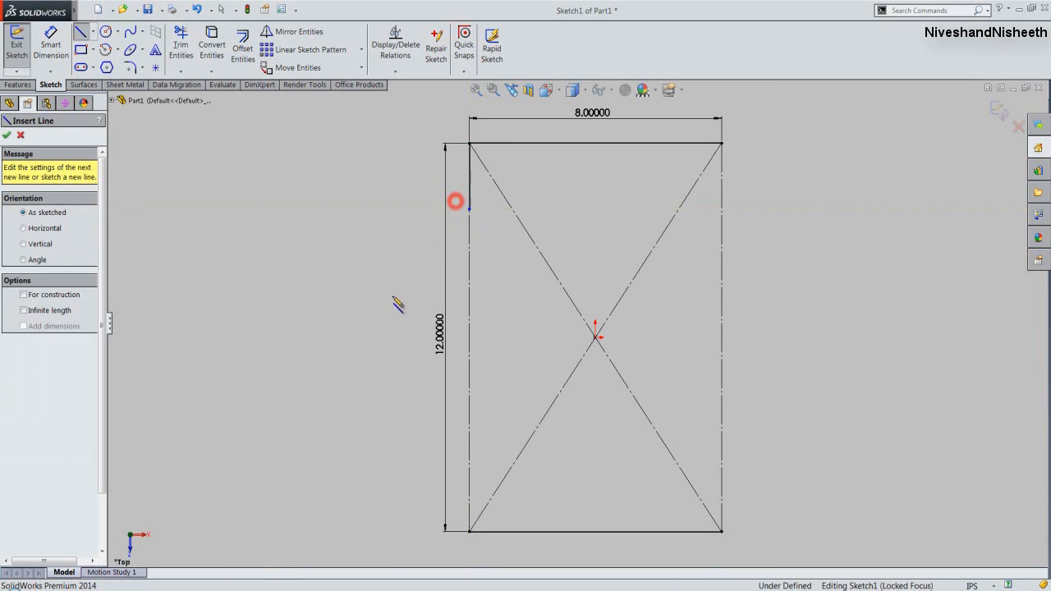
{"action": "left_click", "coordinate": [469, 532]}
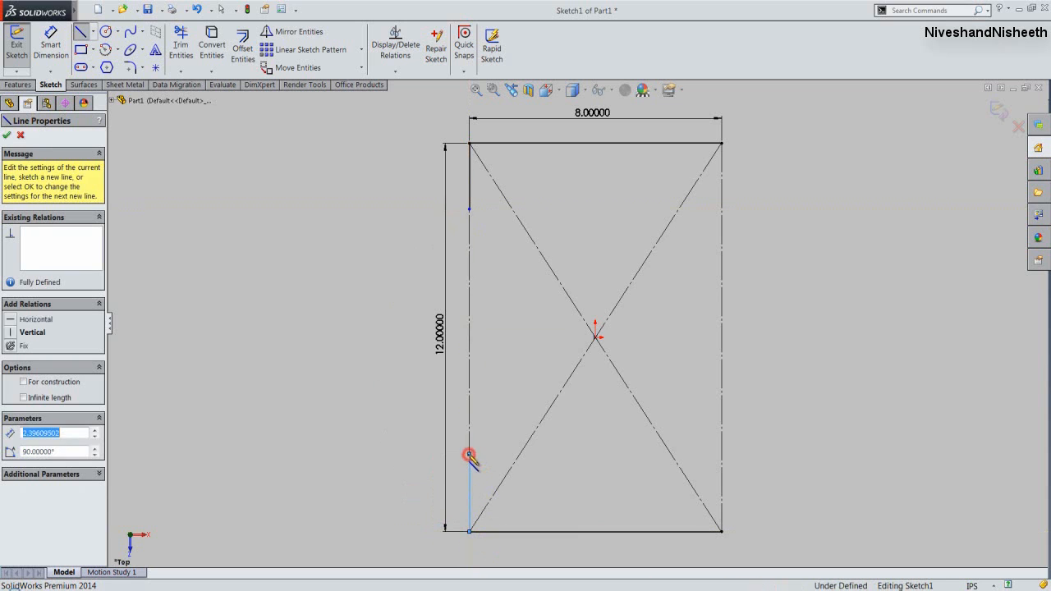
{"action": "double_click", "coordinate": [462, 456]}
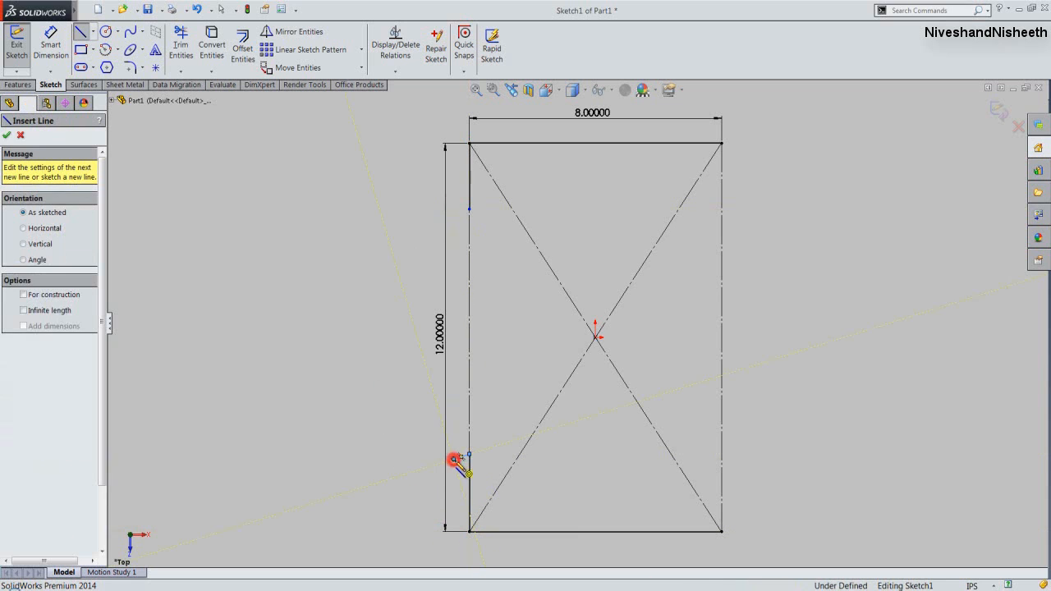
Draw a 3 Point Arc joining the free ends of the two short lines, bulging into the rectangle with a radius of about 7.6 in.
{"action": "right_click", "coordinate": [368, 213]}
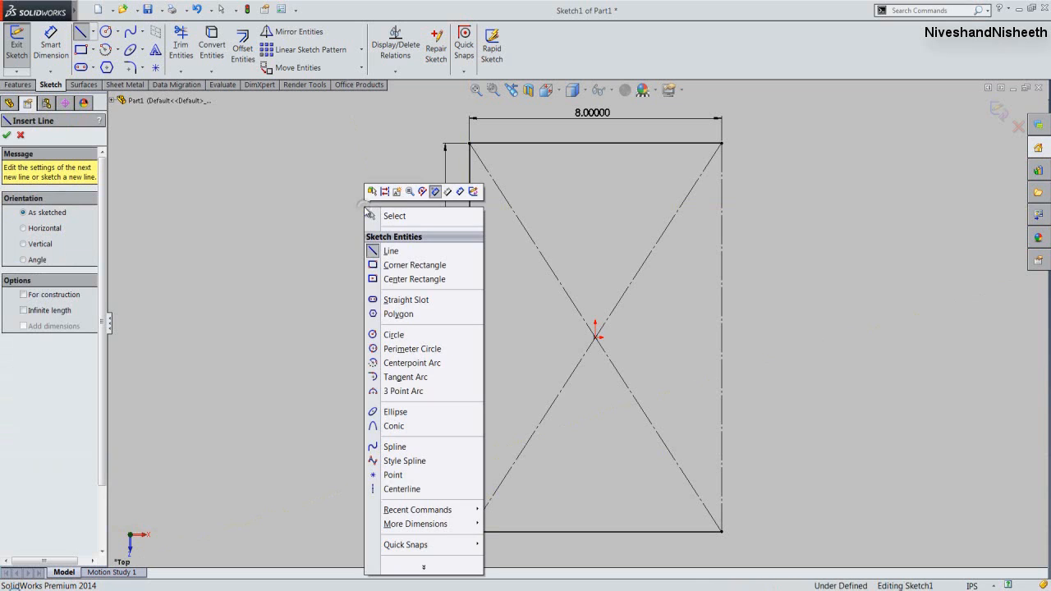
{"action": "left_click", "coordinate": [379, 391]}
{"action": "left_click", "coordinate": [468, 208]}
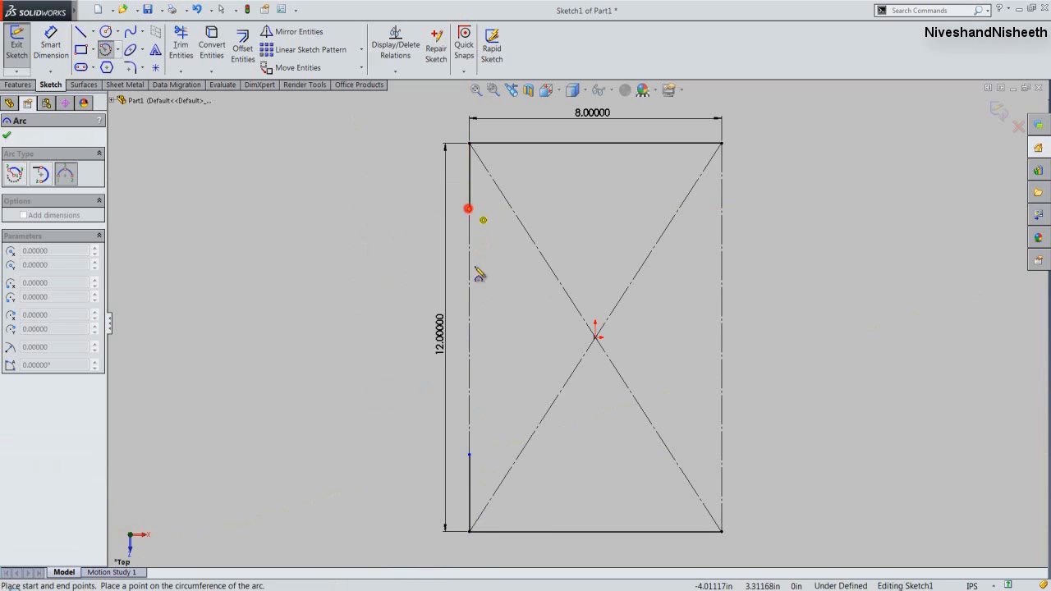
{"action": "left_click", "coordinate": [468, 455]}
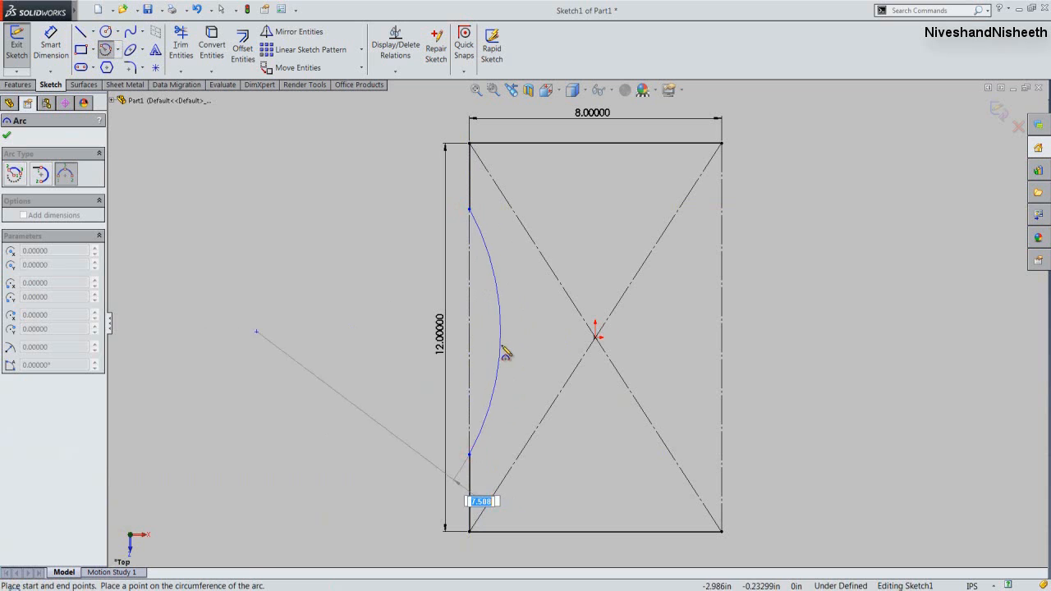
{"action": "left_click", "coordinate": [499, 348]}
{"action": "right_click", "coordinate": [297, 197]}
{"action": "left_click", "coordinate": [311, 204]}
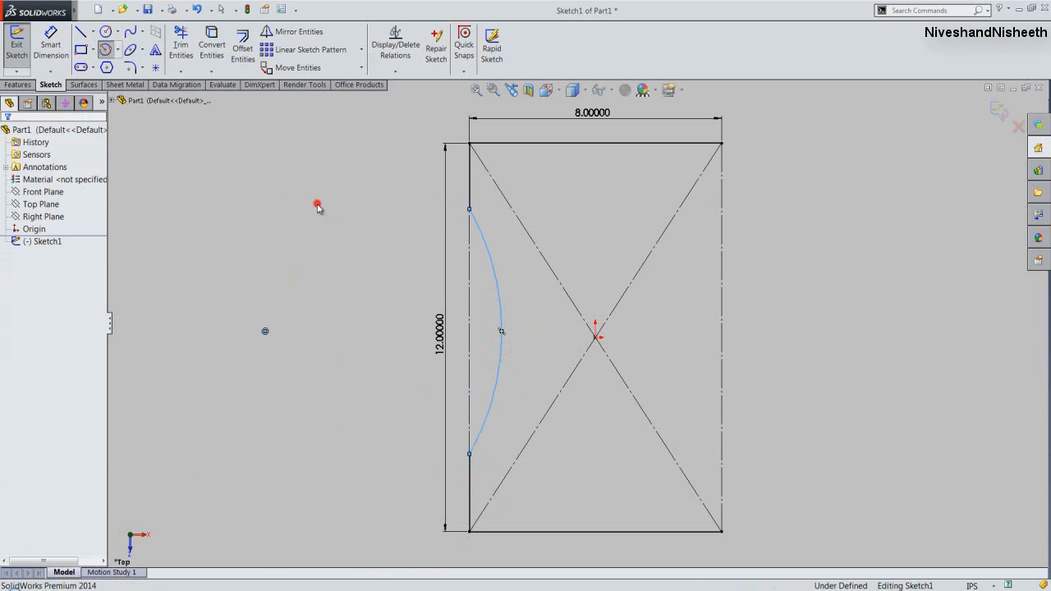
{"action": "left_click", "coordinate": [363, 183]}
Add an Equal relation between the two short vertical lines above and below the arc.
{"action": "left_click", "coordinate": [470, 183]}
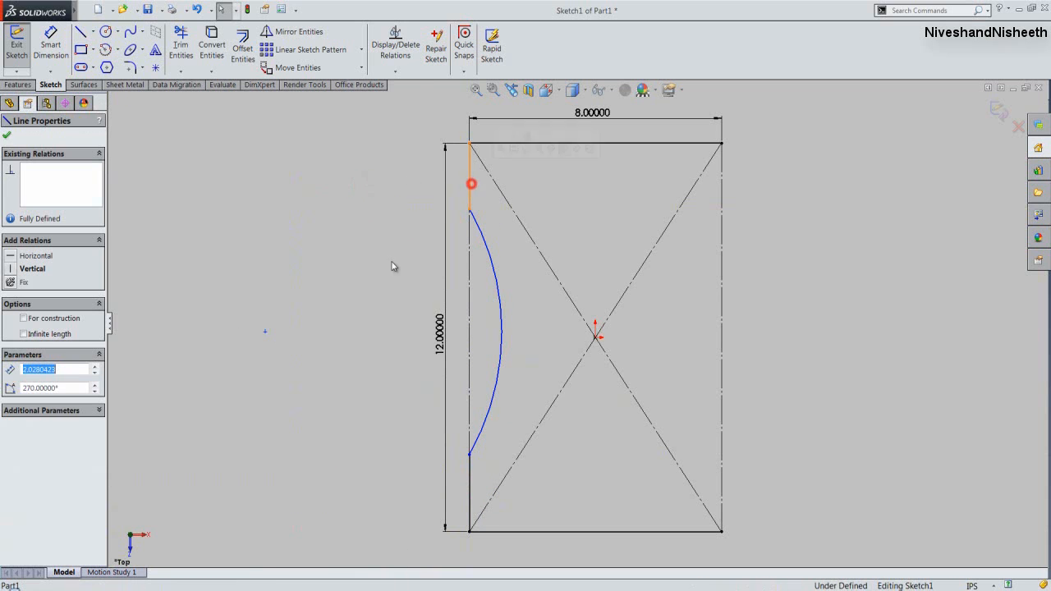
{"action": "left_click", "coordinate": [469, 499], "text": "ctrl"}
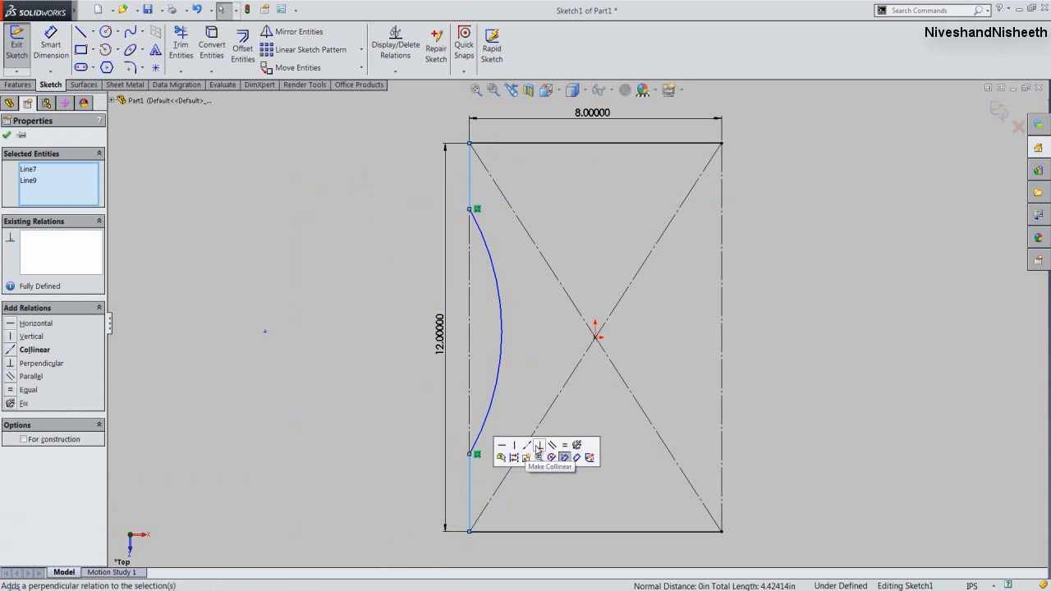
{"action": "left_click", "coordinate": [564, 447]}
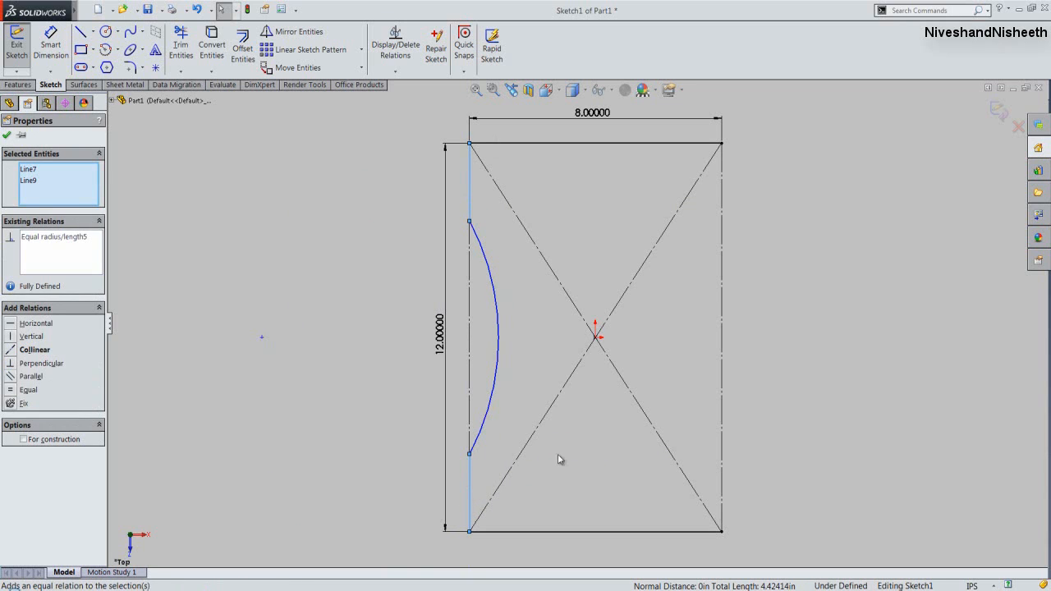
{"action": "left_click", "coordinate": [342, 240]}
Dimension the upper short vertical line's length as 1.456 in.
{"action": "right_click", "coordinate": [335, 145]}
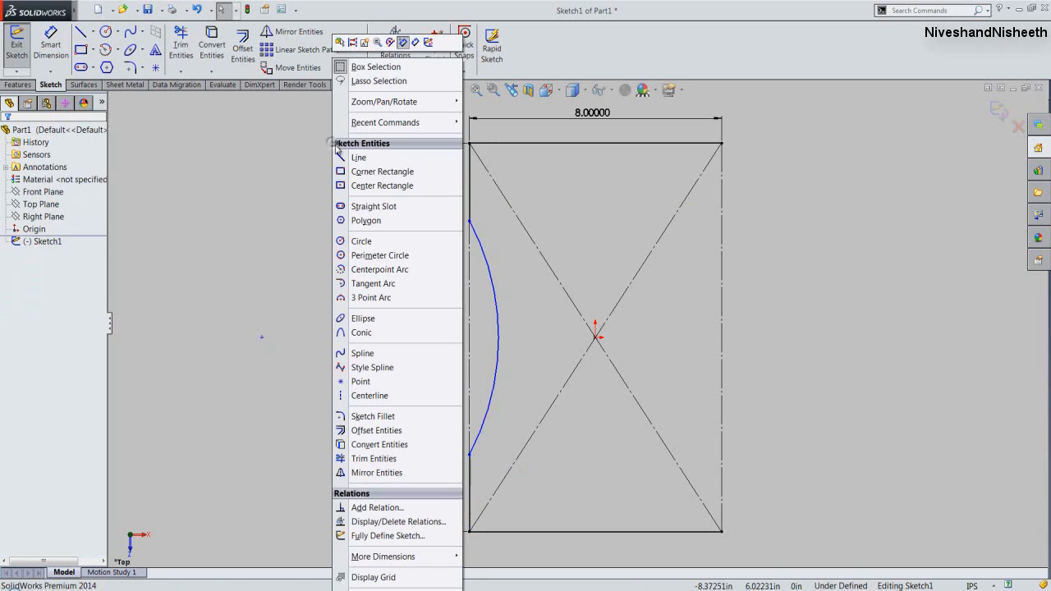
{"action": "left_click", "coordinate": [402, 42]}
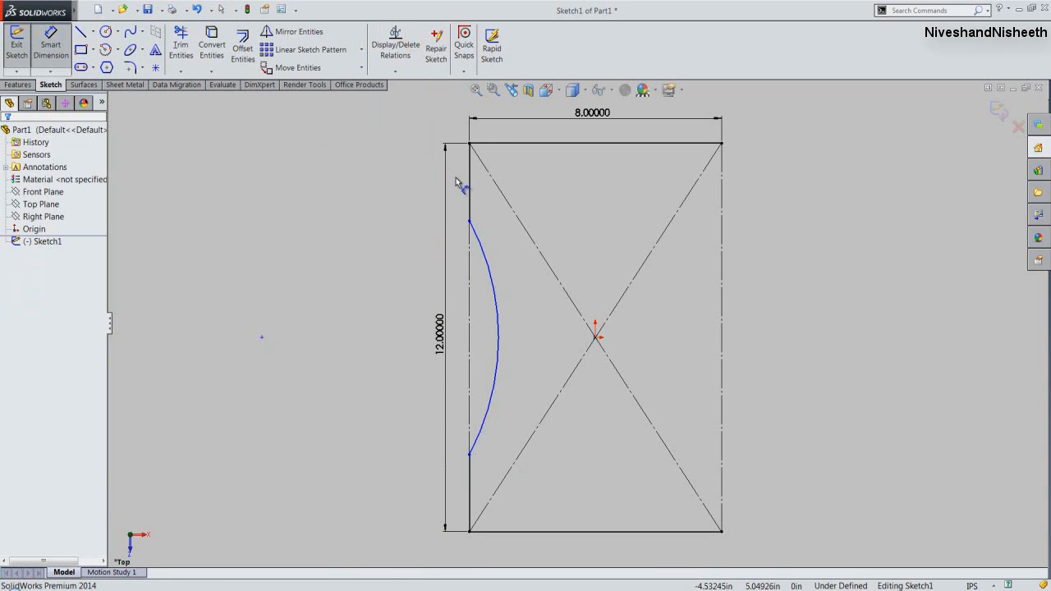
{"action": "left_click", "coordinate": [468, 186]}
{"action": "left_click", "coordinate": [427, 187]}
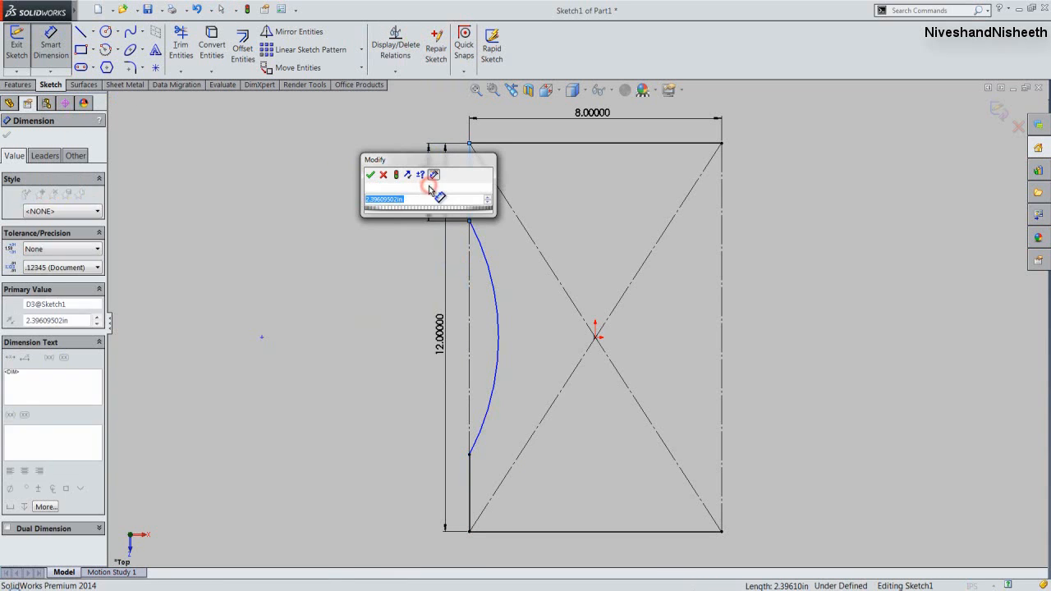
{"action": "type", "text": "1.456"}
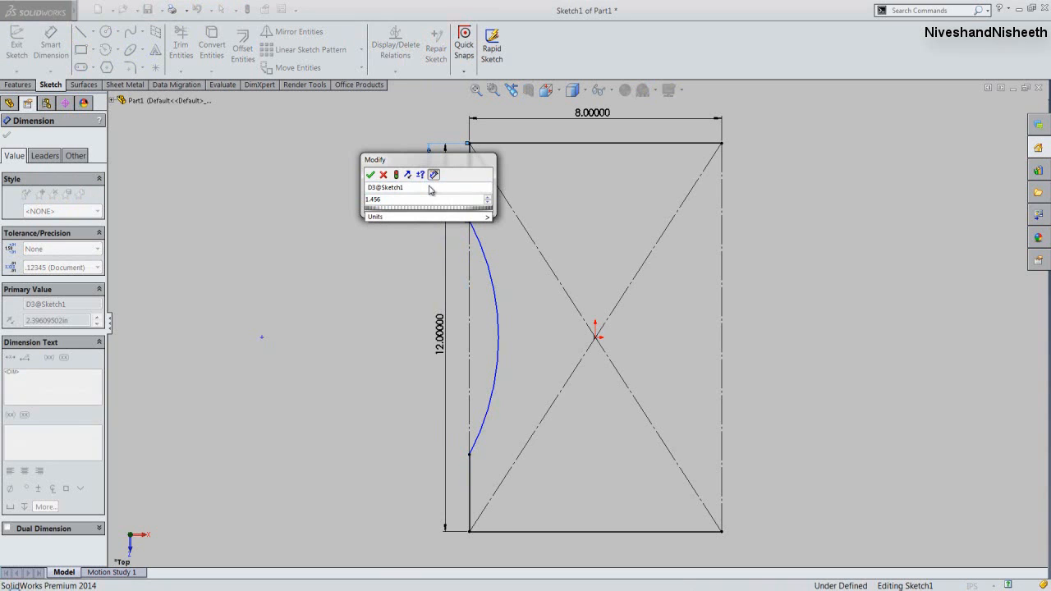
{"action": "left_click", "coordinate": [370, 175]}
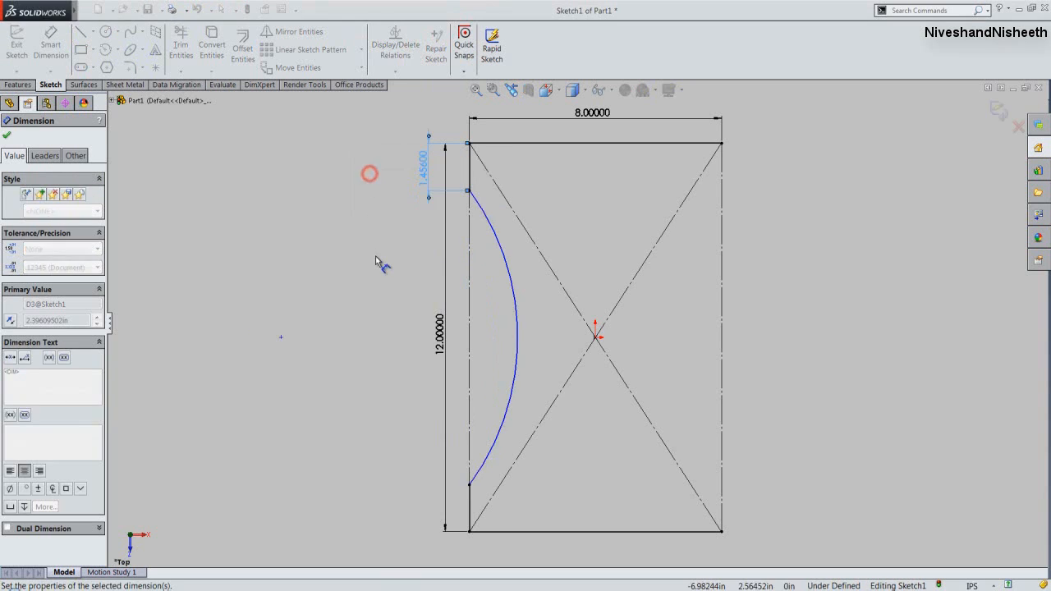
Dimension the arc's radius as 6.772 in and end dimensioning.
{"action": "left_click", "coordinate": [512, 337]}
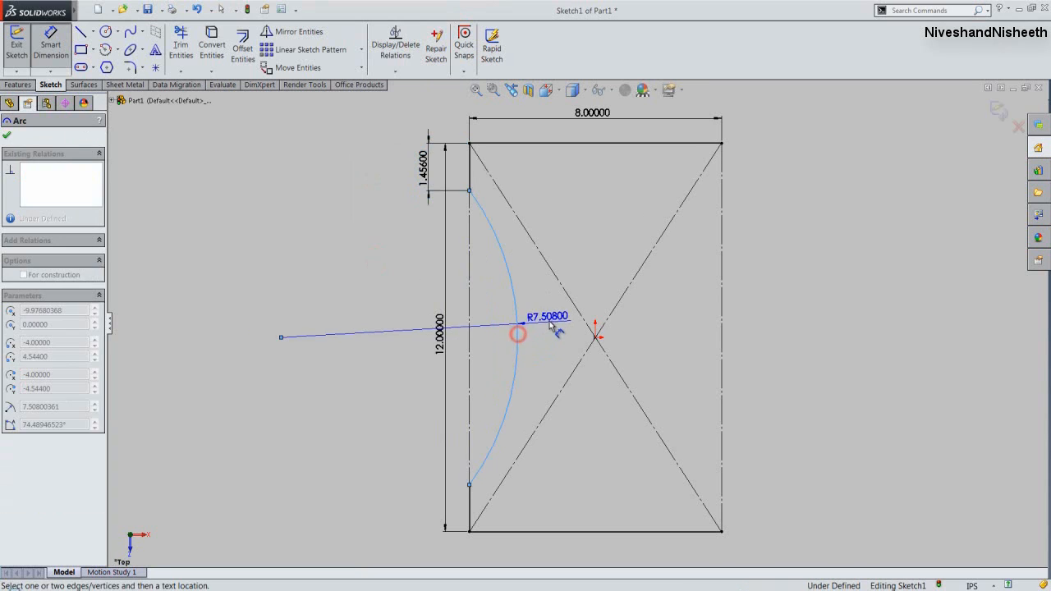
{"action": "left_click", "coordinate": [550, 320]}
{"action": "type", "text": "6.772"}
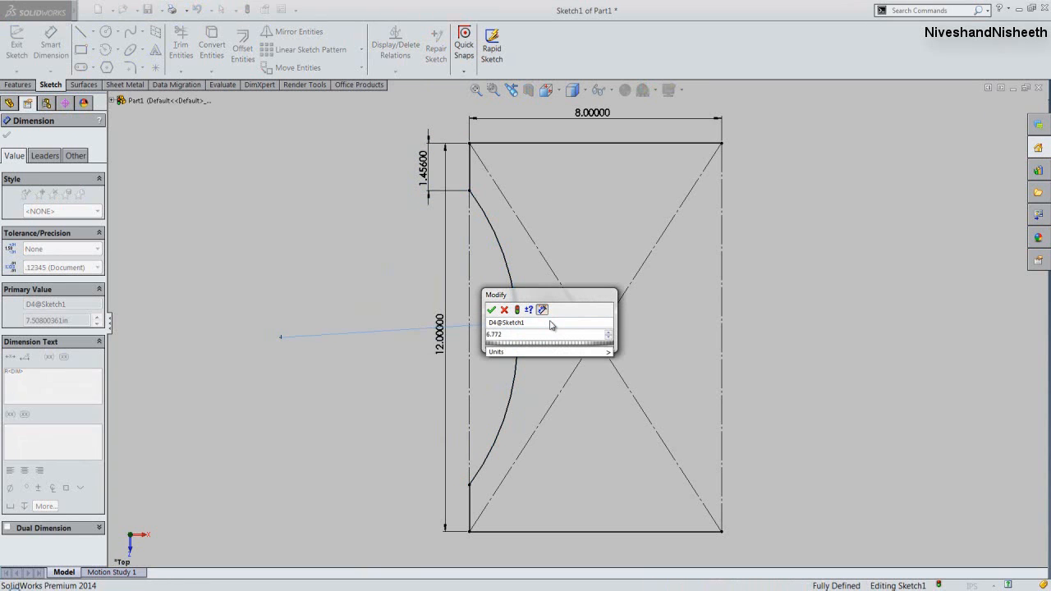
{"action": "left_click", "coordinate": [492, 311]}
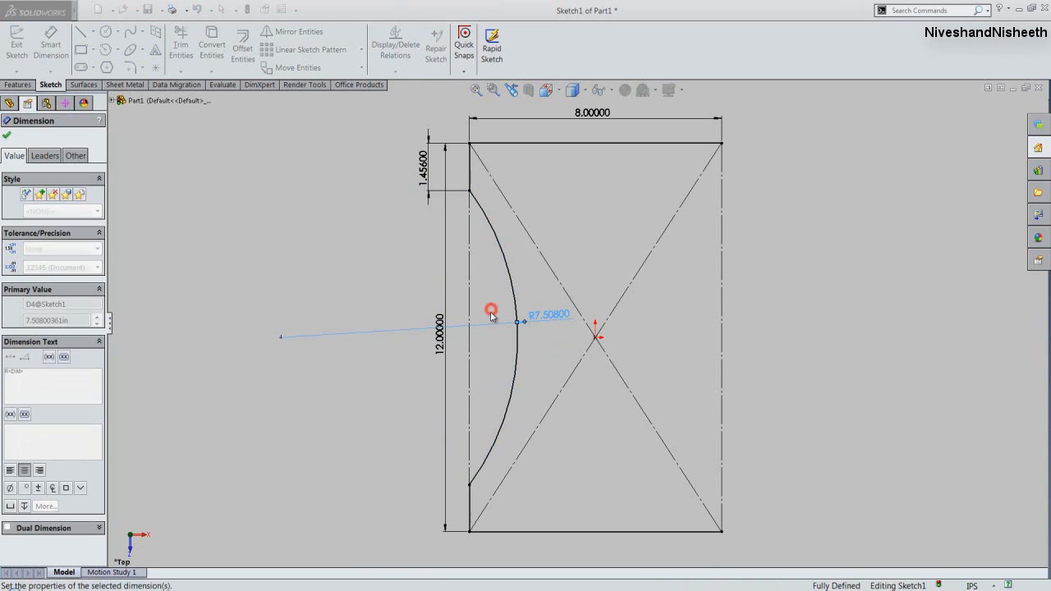
{"action": "right_click", "coordinate": [342, 205]}
{"action": "left_click", "coordinate": [371, 239]}
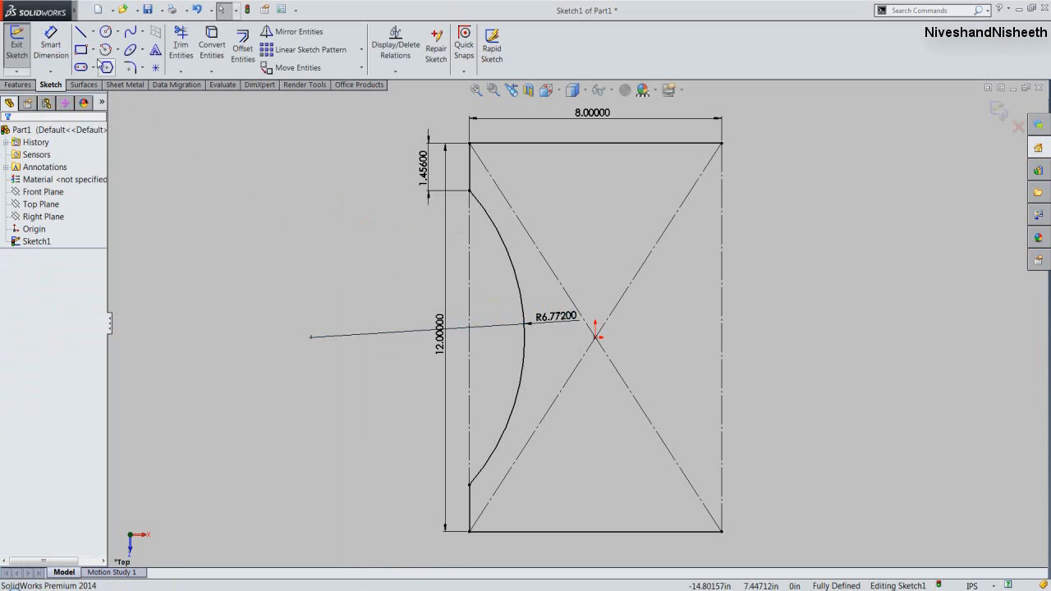
Draw a vertical construction centerline of infinite length through the origin.
{"action": "left_click", "coordinate": [92, 31]}
{"action": "left_click", "coordinate": [104, 62]}
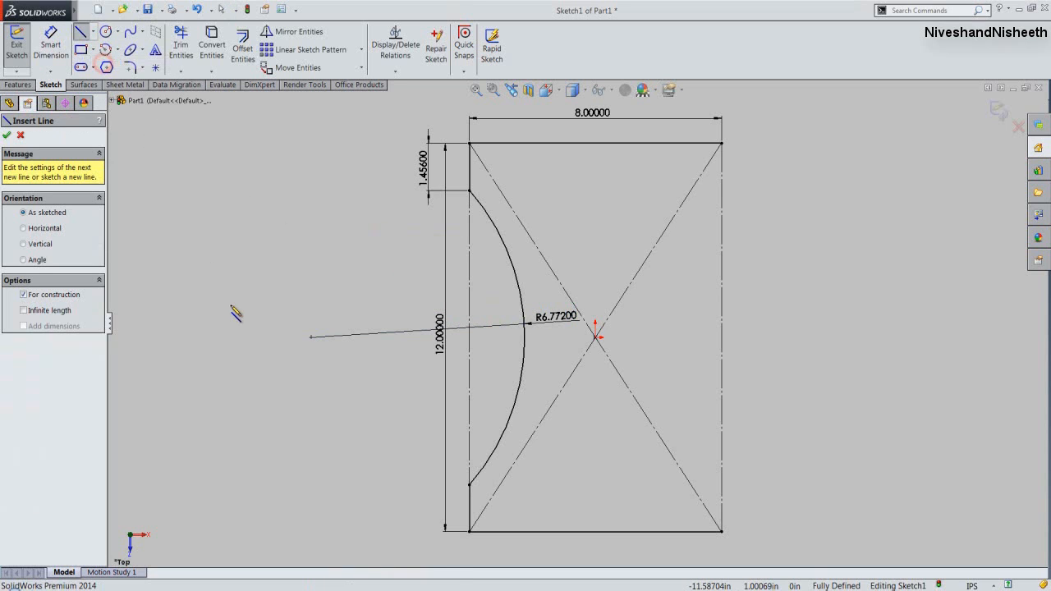
{"action": "left_click", "coordinate": [24, 244]}
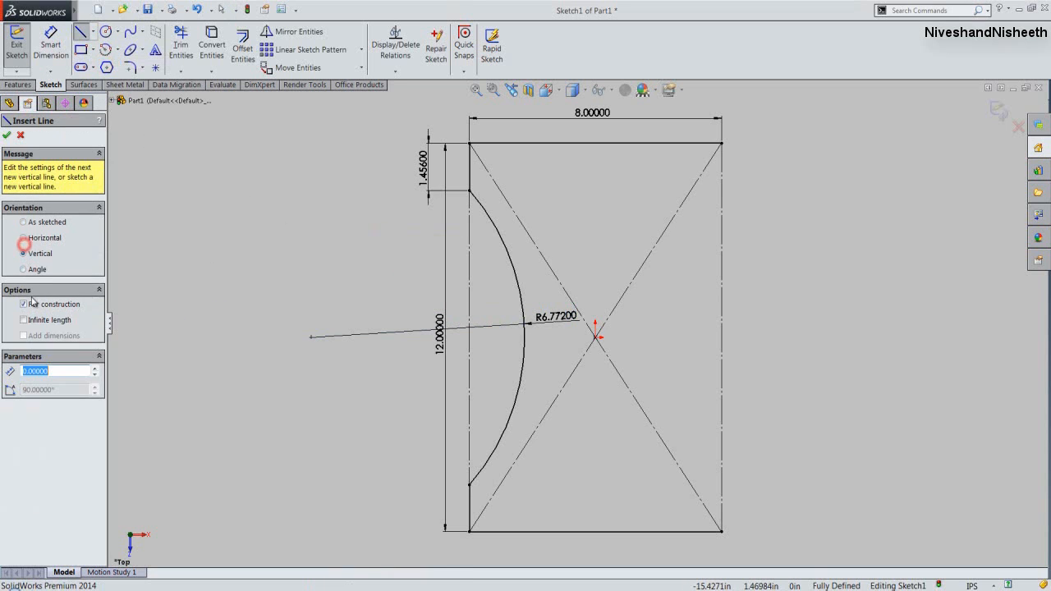
{"action": "left_click", "coordinate": [24, 319]}
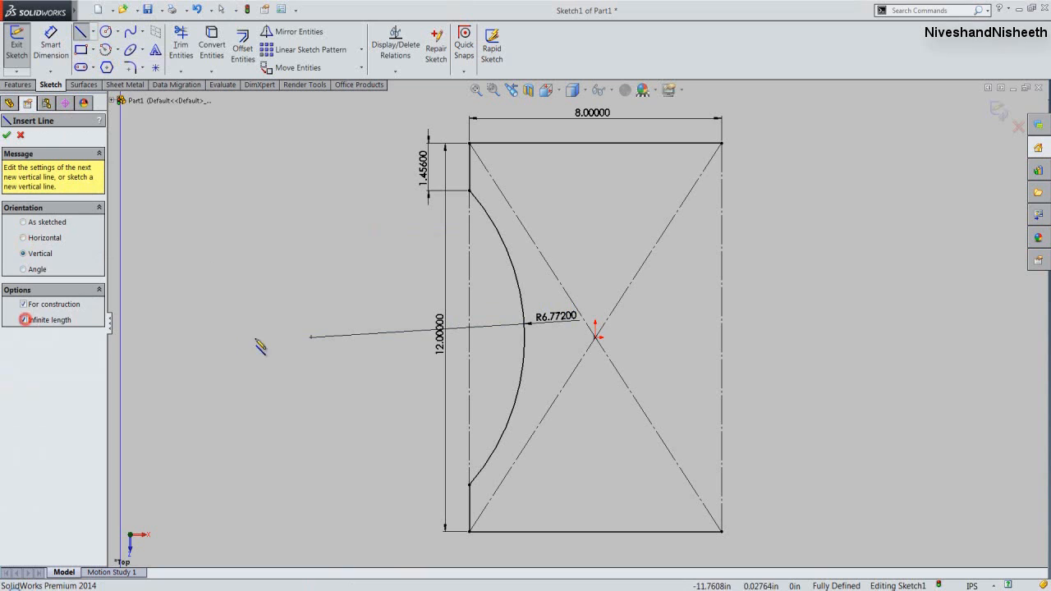
{"action": "left_click", "coordinate": [595, 336]}
{"action": "right_click", "coordinate": [302, 255]}
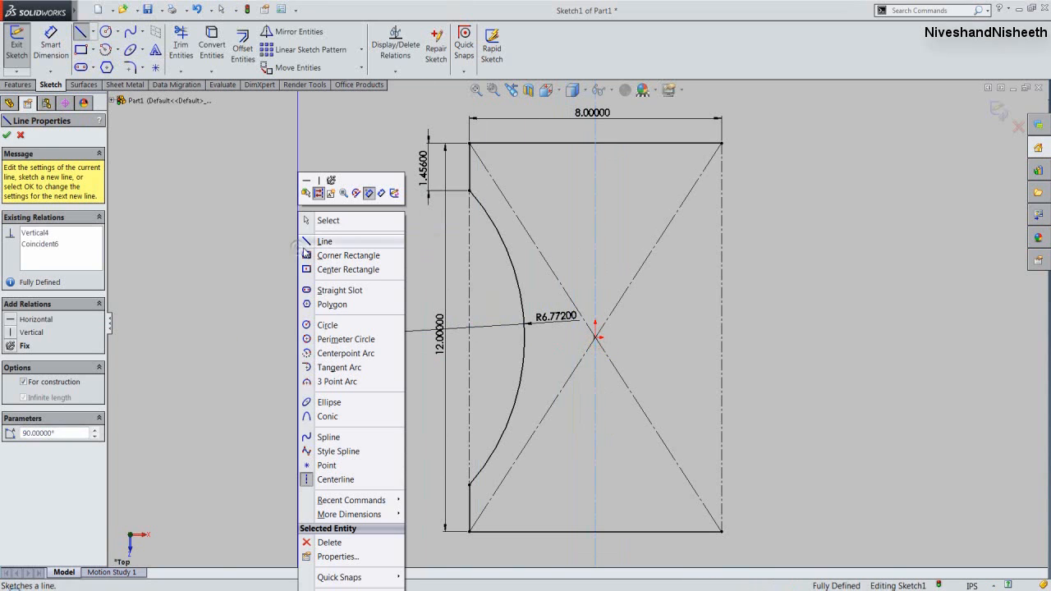
{"action": "left_click", "coordinate": [328, 225]}
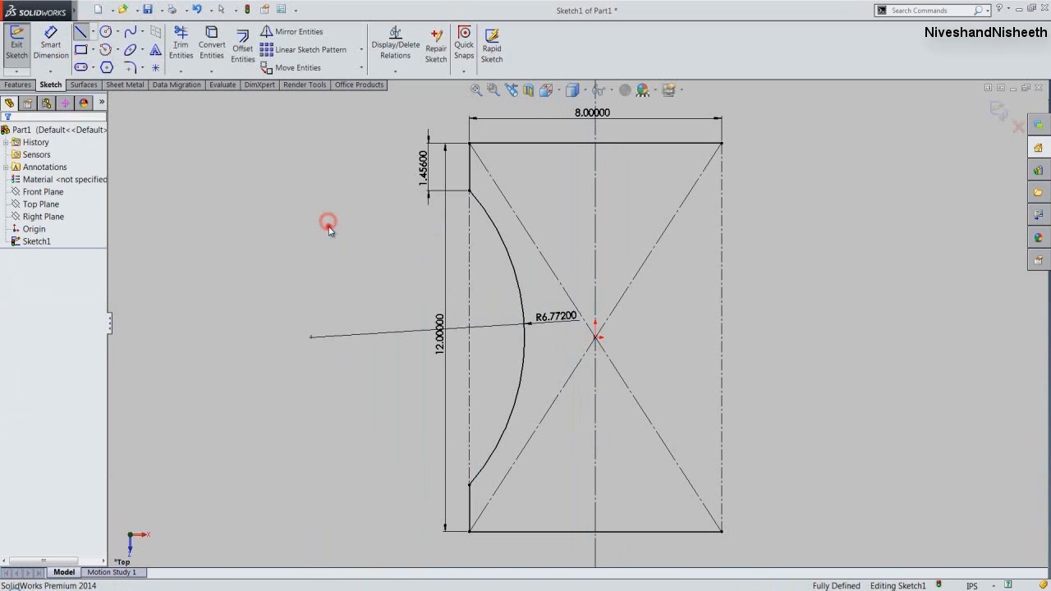
Mirror the arc and its two adjoining short lines about the vertical centerline, and exit the sketch.
{"action": "left_click", "coordinate": [498, 236]}
{"action": "left_click", "coordinate": [471, 173], "text": "ctrl"}
{"action": "left_click", "coordinate": [468, 509], "text": "ctrl"}
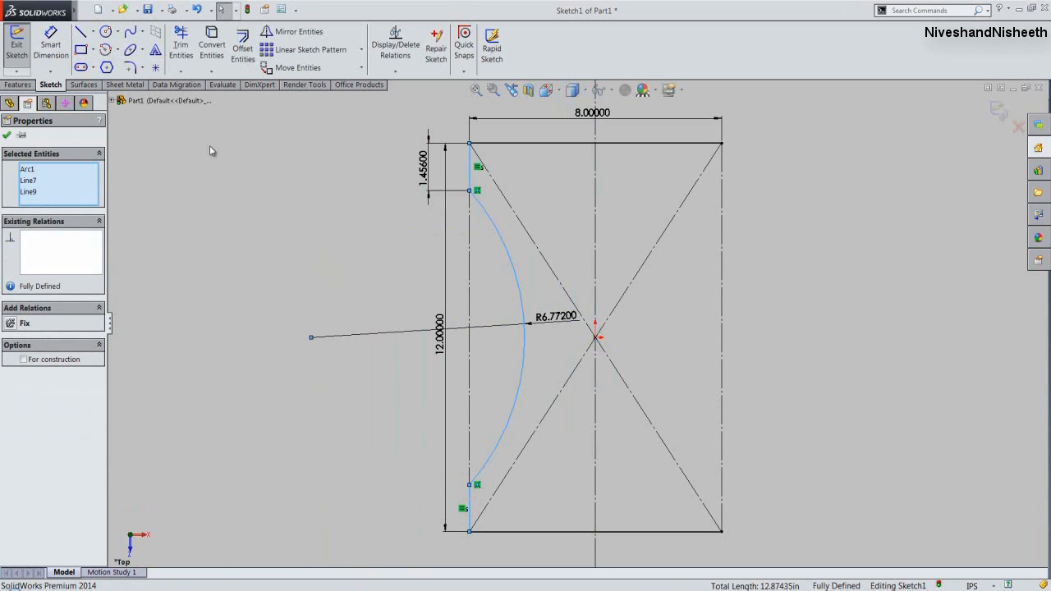
{"action": "left_click", "coordinate": [282, 31]}
{"action": "left_click", "coordinate": [82, 300]}
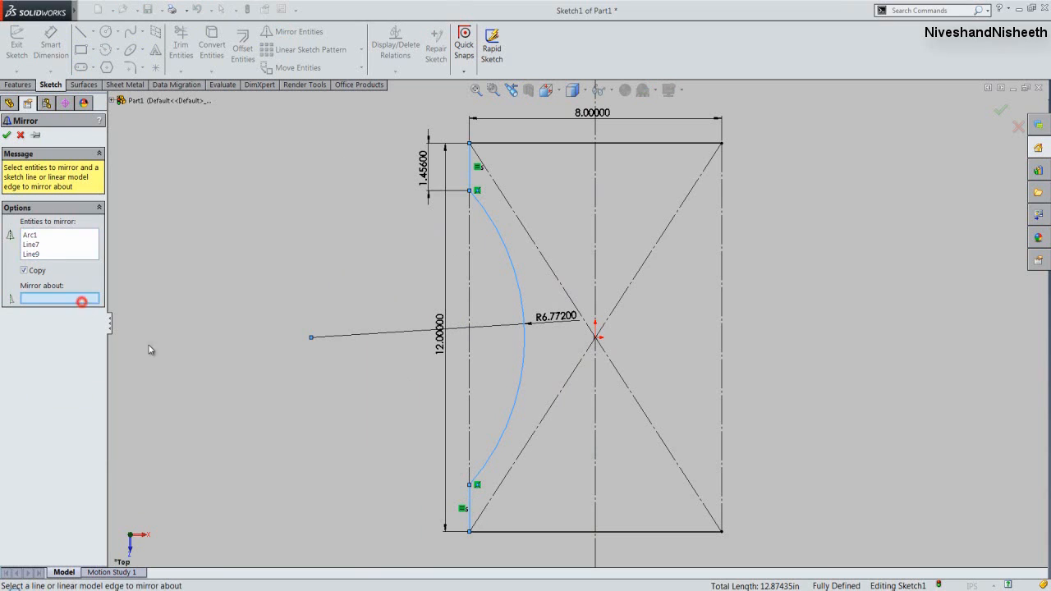
{"action": "left_click", "coordinate": [596, 423]}
{"action": "right_click", "coordinate": [596, 424]}
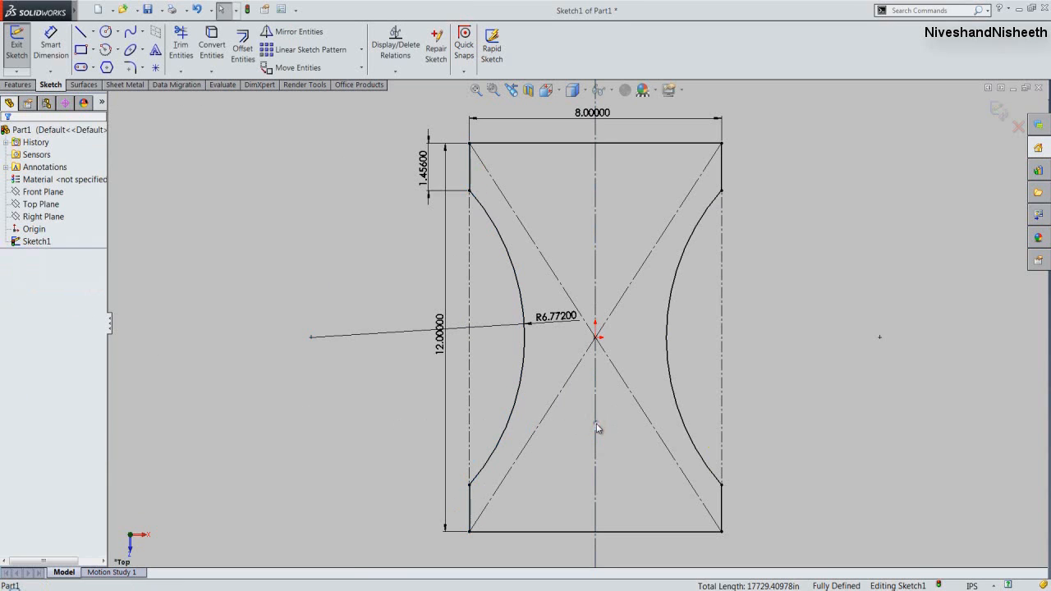
{"action": "left_click", "coordinate": [876, 407]}
{"action": "left_click", "coordinate": [996, 110]}
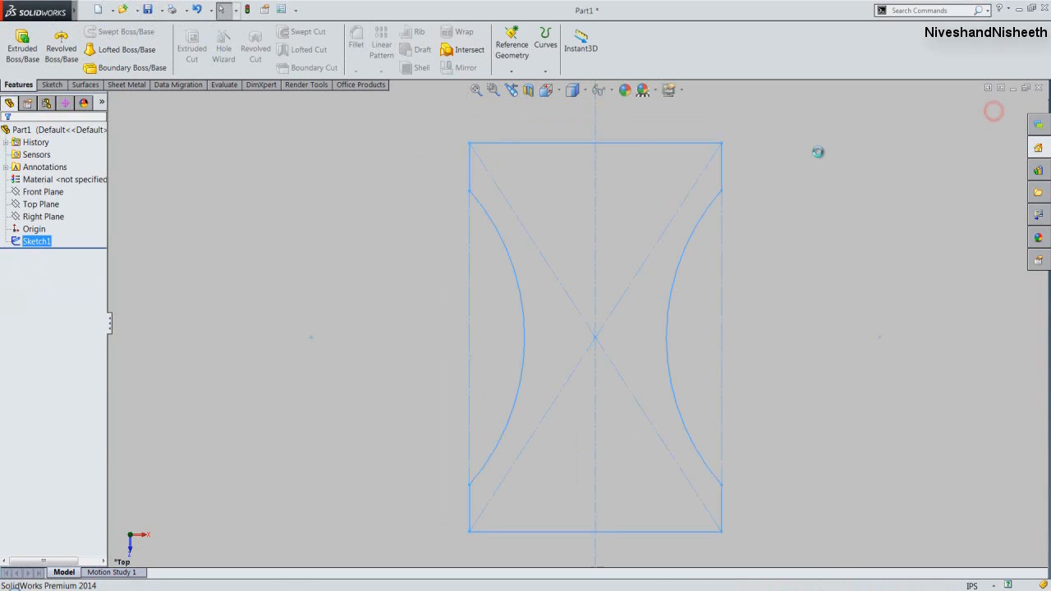
Extrude the closed base profile 2 in upward from the sketch plane as a blind boss.
{"action": "left_click", "coordinate": [565, 90]}
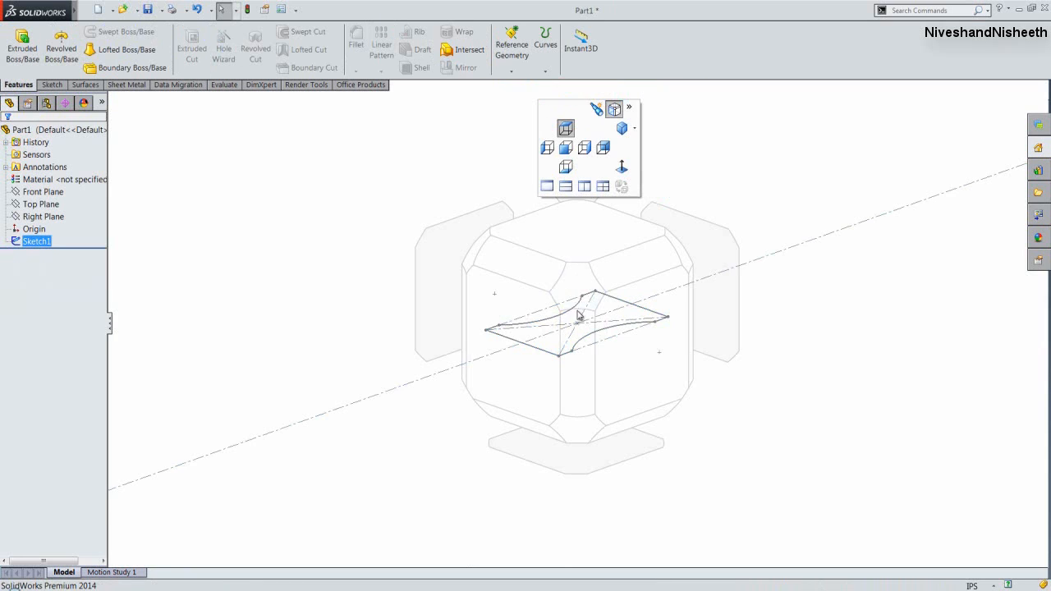
{"action": "left_click", "coordinate": [580, 293]}
{"action": "left_click", "coordinate": [392, 172]}
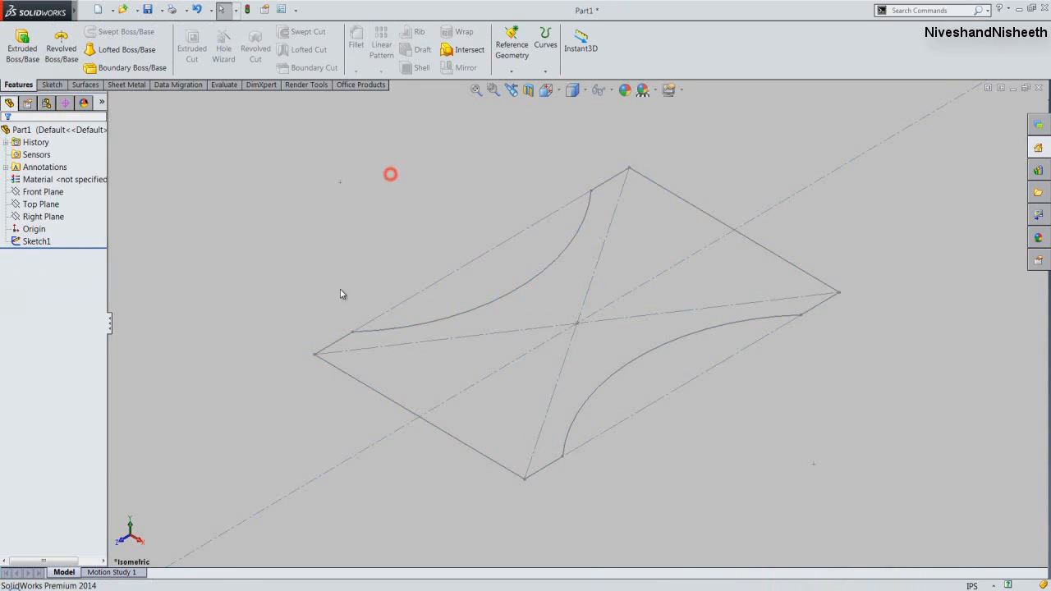
{"action": "left_click", "coordinate": [336, 344]}
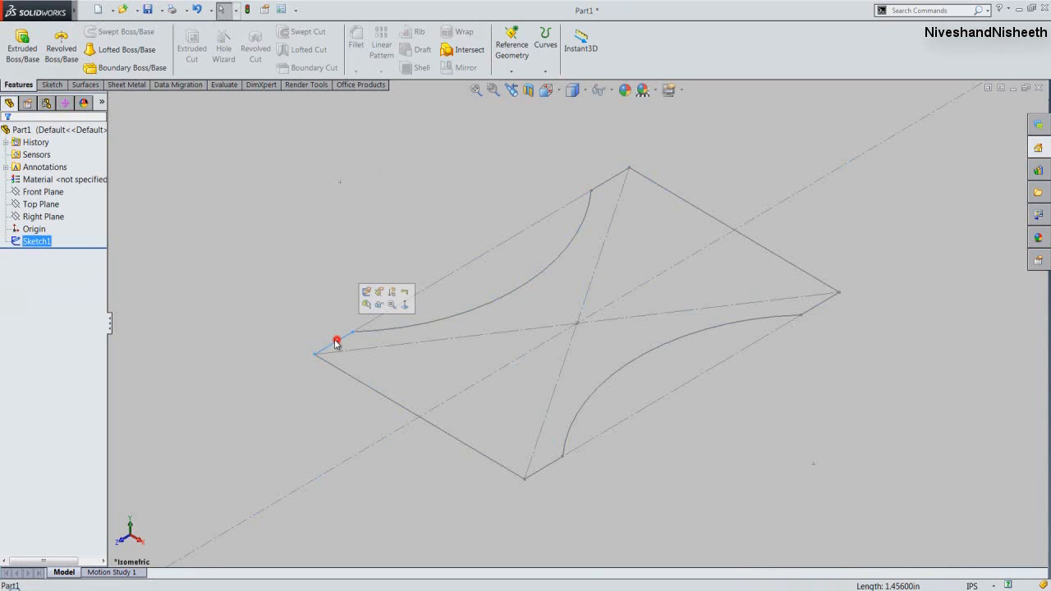
{"action": "left_click", "coordinate": [22, 45]}
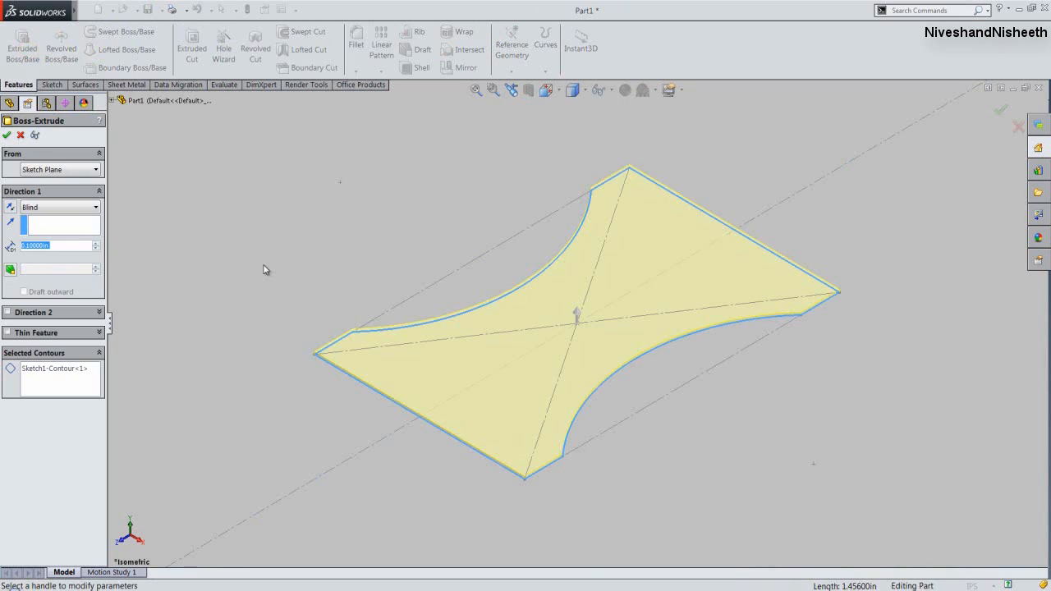
{"action": "type", "text": "2"}
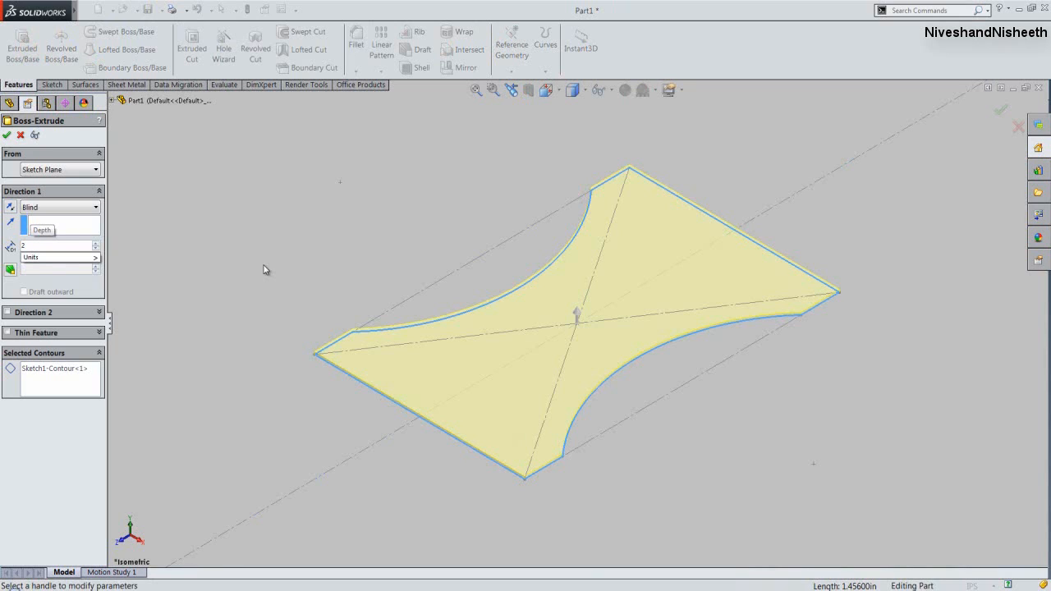
{"action": "key", "text": "Return"}
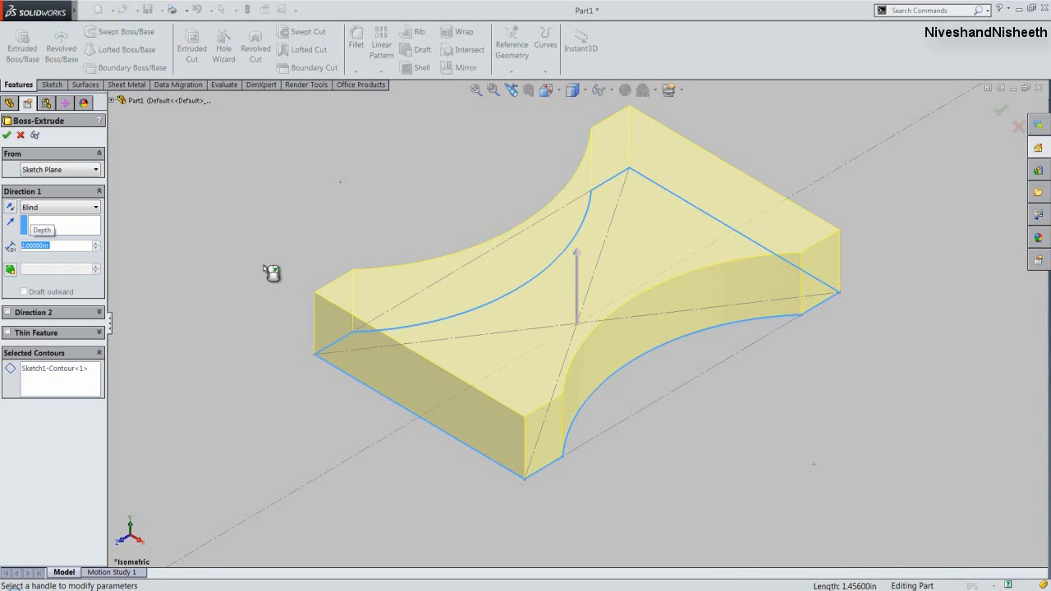
{"action": "left_click", "coordinate": [7, 136]}
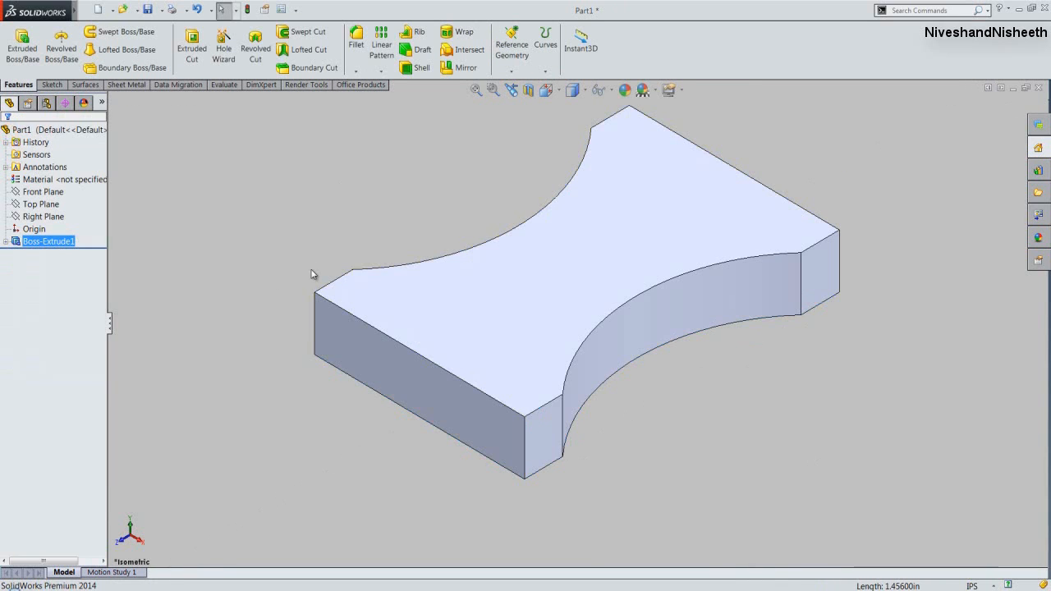
{"action": "left_click", "coordinate": [385, 221]}
Apply the custom color appearance from the SolidWorksComposer User folder to the whole part.
{"action": "left_click", "coordinate": [68, 130]}
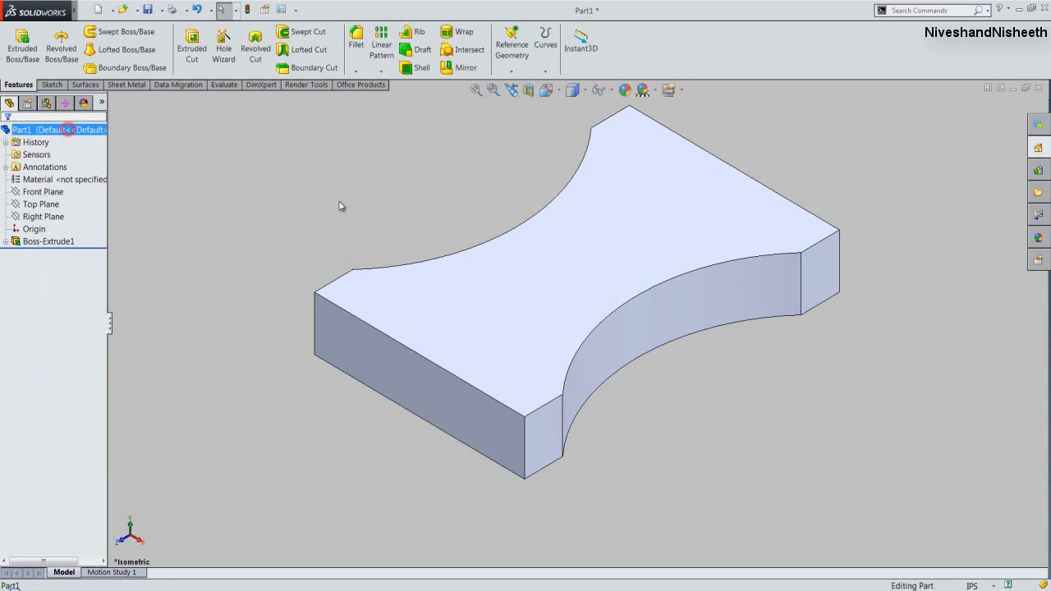
{"action": "left_click", "coordinate": [624, 90]}
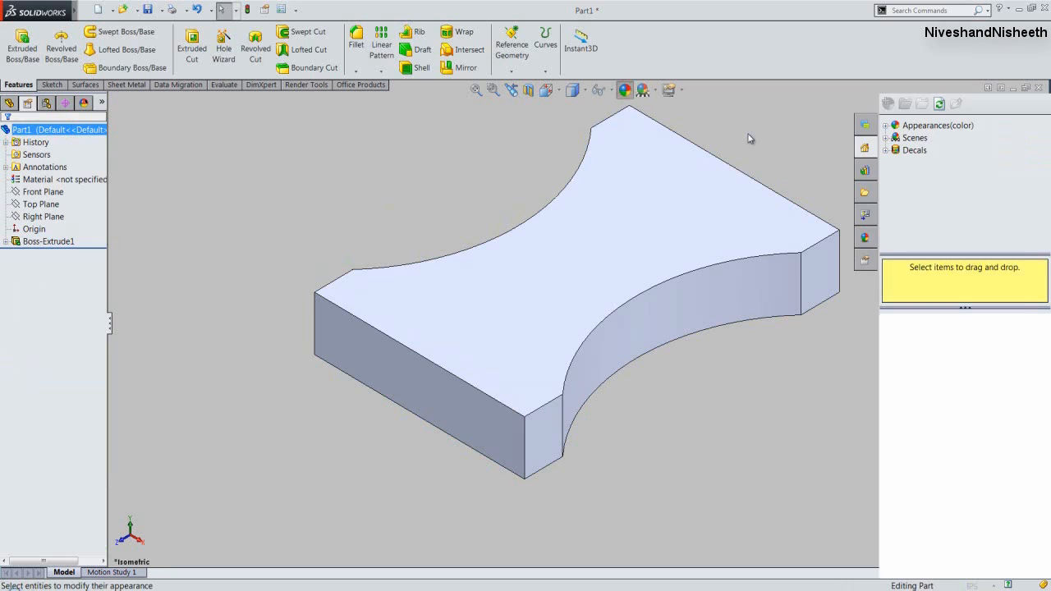
{"action": "left_click", "coordinate": [886, 126]}
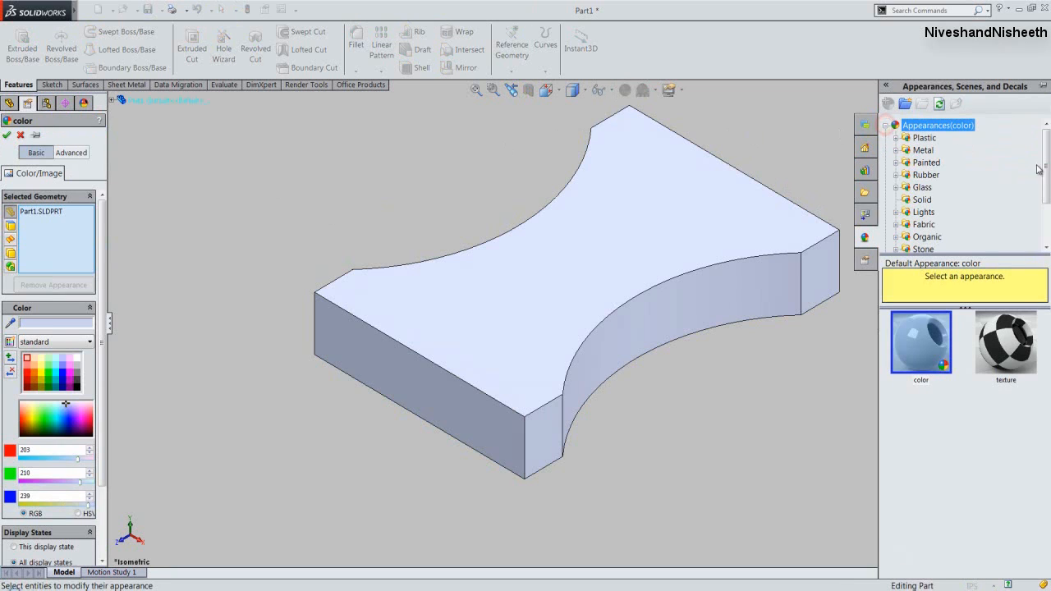
{"action": "left_click_drag", "start_coordinate": [1045, 168], "coordinate": [1049, 216]}
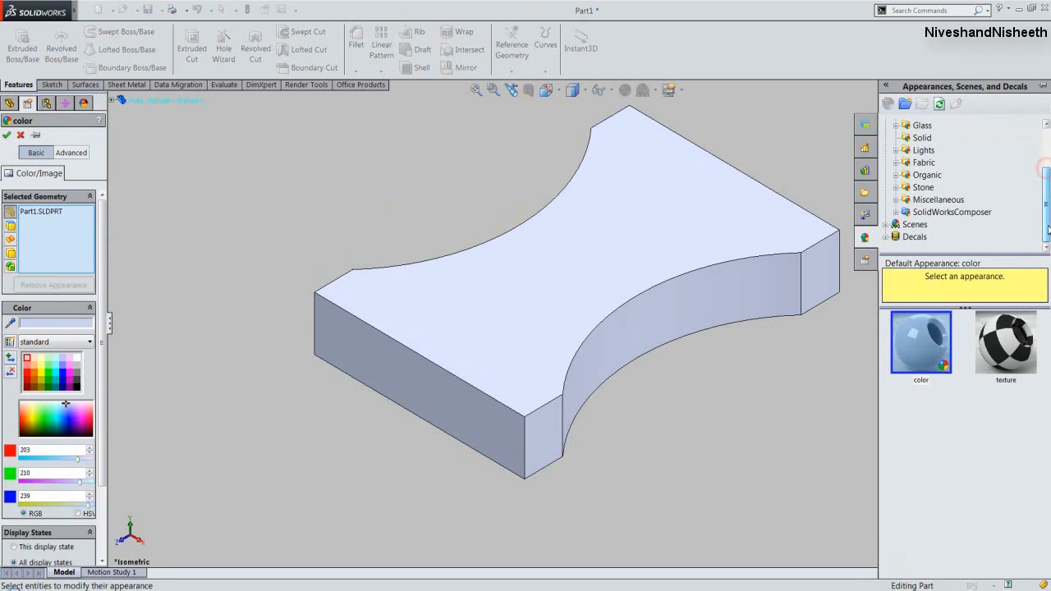
{"action": "left_click", "coordinate": [897, 212]}
{"action": "left_click", "coordinate": [916, 225]}
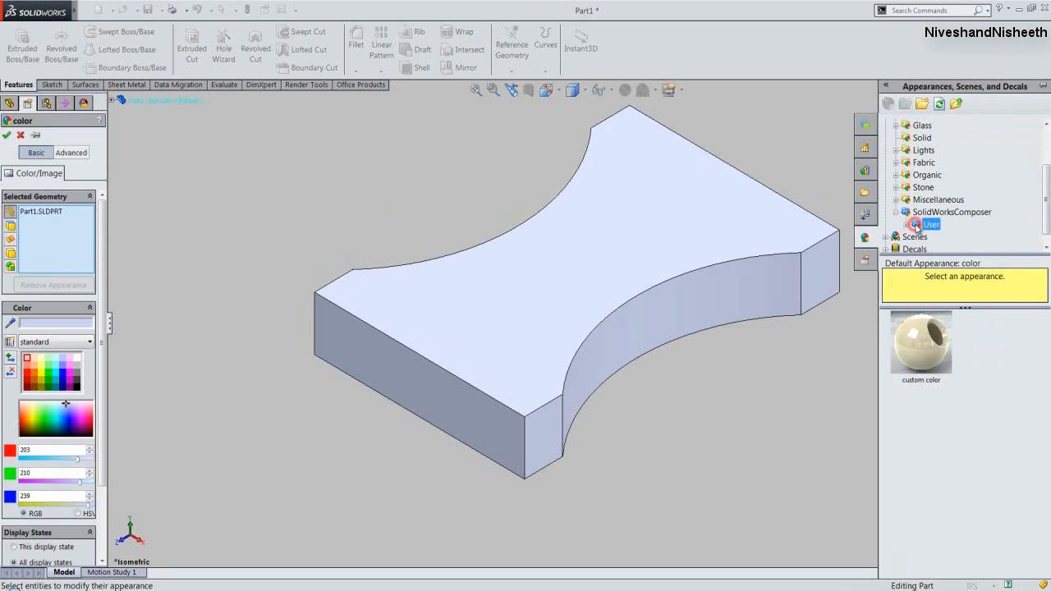
{"action": "left_click", "coordinate": [923, 344]}
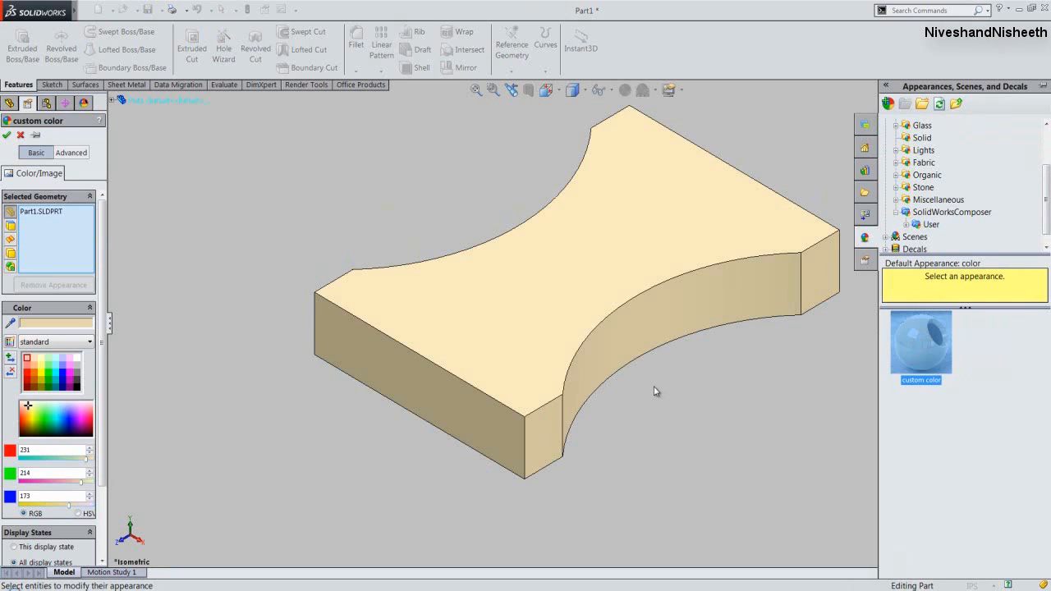
{"action": "left_click", "coordinate": [7, 135]}
{"action": "left_click", "coordinate": [233, 191]}
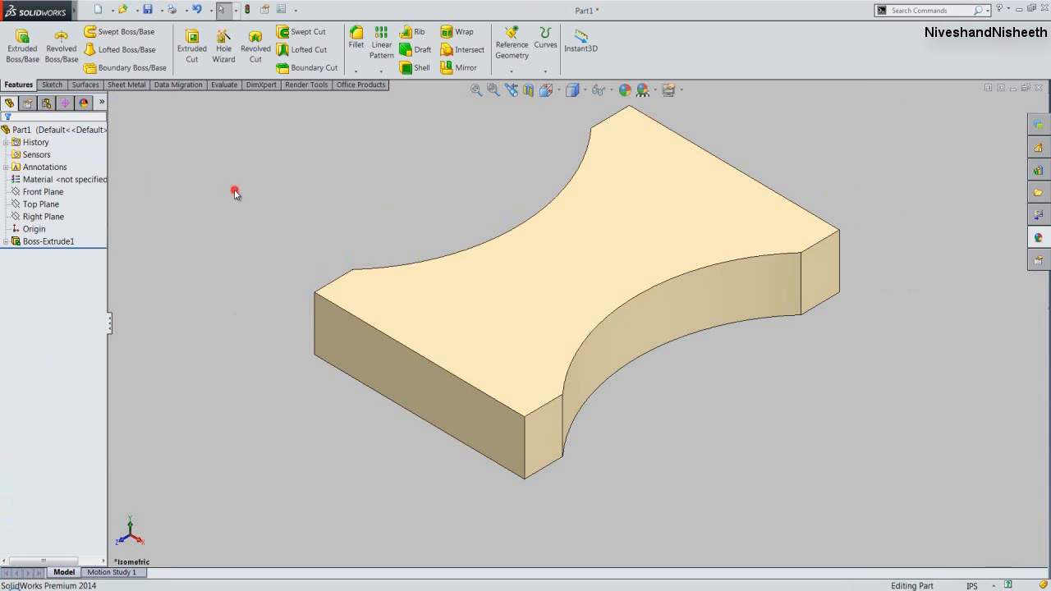
Save the part under the file name Anvil in the current folder.
{"action": "left_click", "coordinate": [476, 91]}
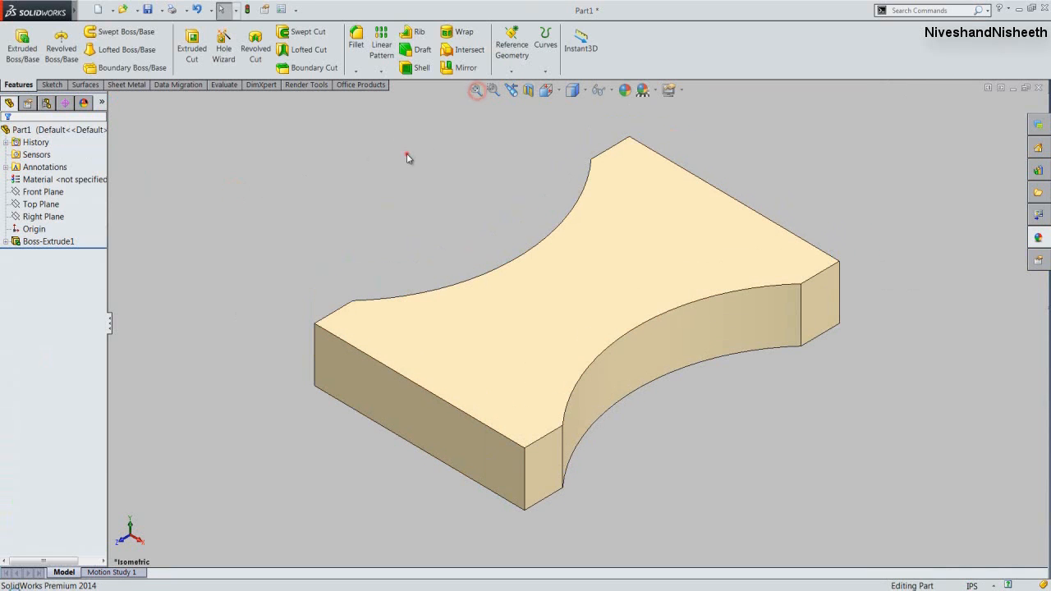
{"action": "left_click", "coordinate": [147, 10]}
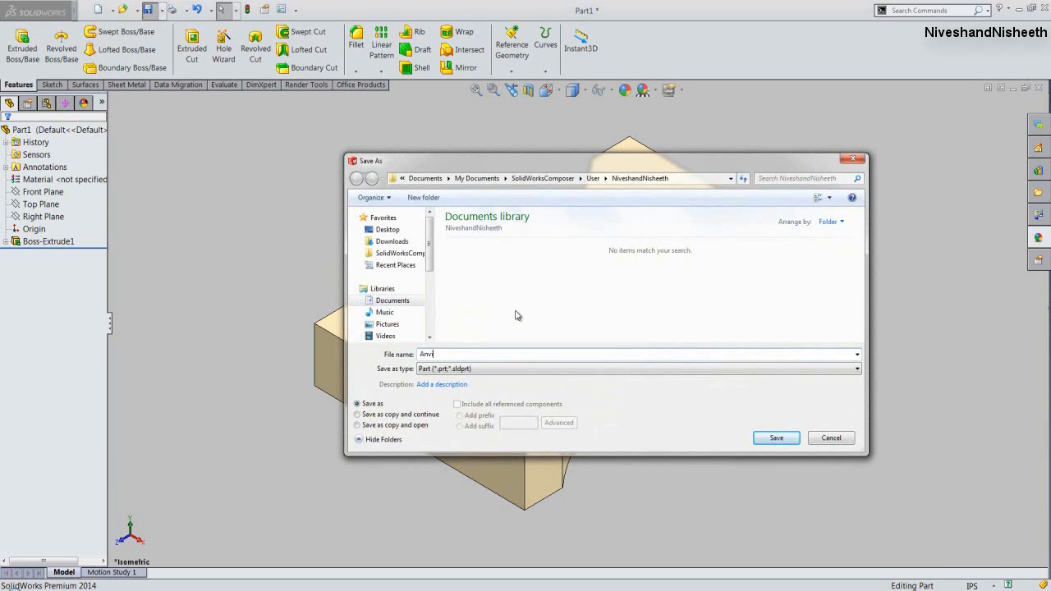
{"action": "left_click", "coordinate": [776, 438]}
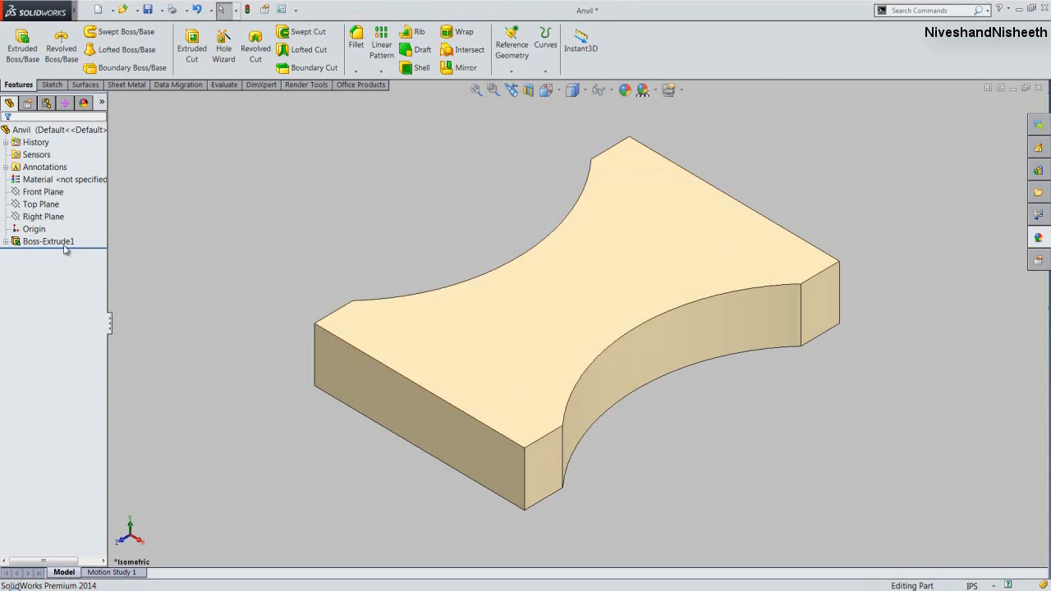
Create a reference plane offset 7.5 in above the Top Plane.
{"action": "left_click", "coordinate": [41, 205]}
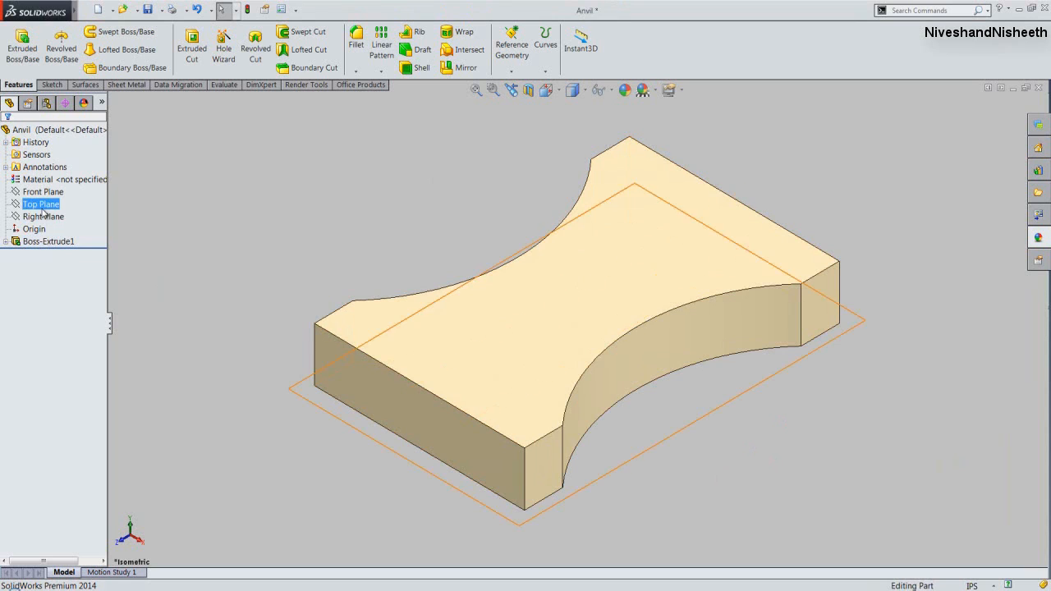
{"action": "left_click", "coordinate": [504, 72]}
{"action": "left_click", "coordinate": [514, 85]}
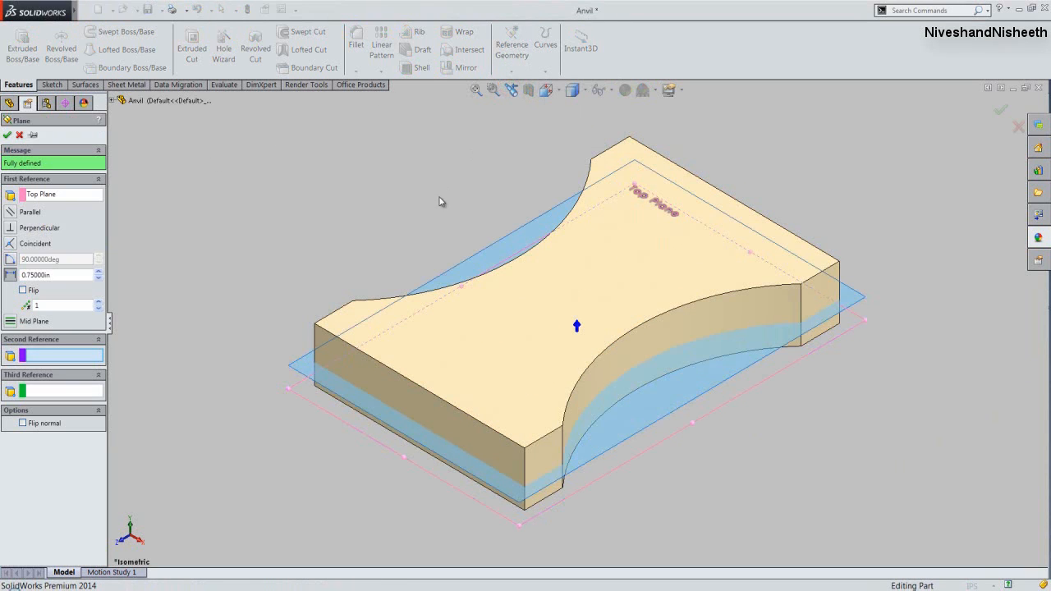
{"action": "left_click_drag", "start_coordinate": [46, 274], "coordinate": [18, 283]}
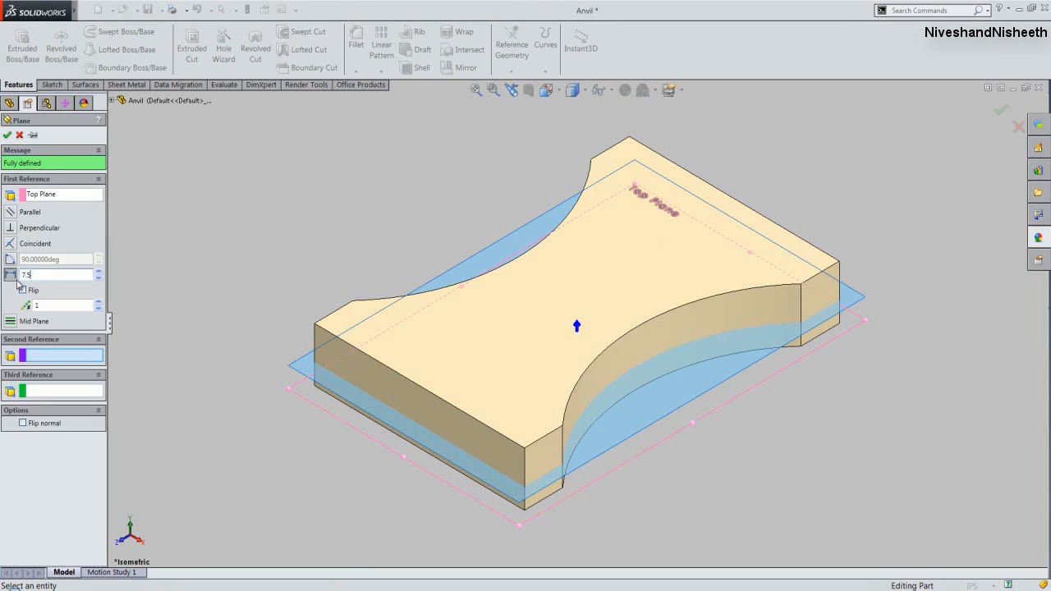
{"action": "key", "text": "Return"}
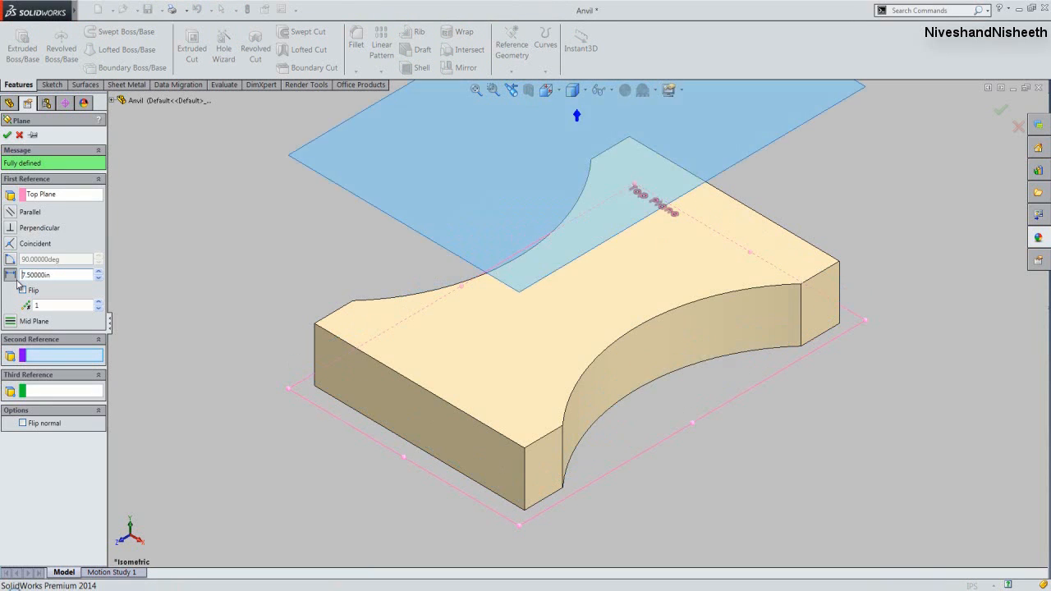
{"action": "left_click", "coordinate": [6, 134]}
{"action": "scroll", "coordinate": [662, 544], "scroll_direction": "up", "scroll_amount": 1}
{"action": "key", "text": "z"}
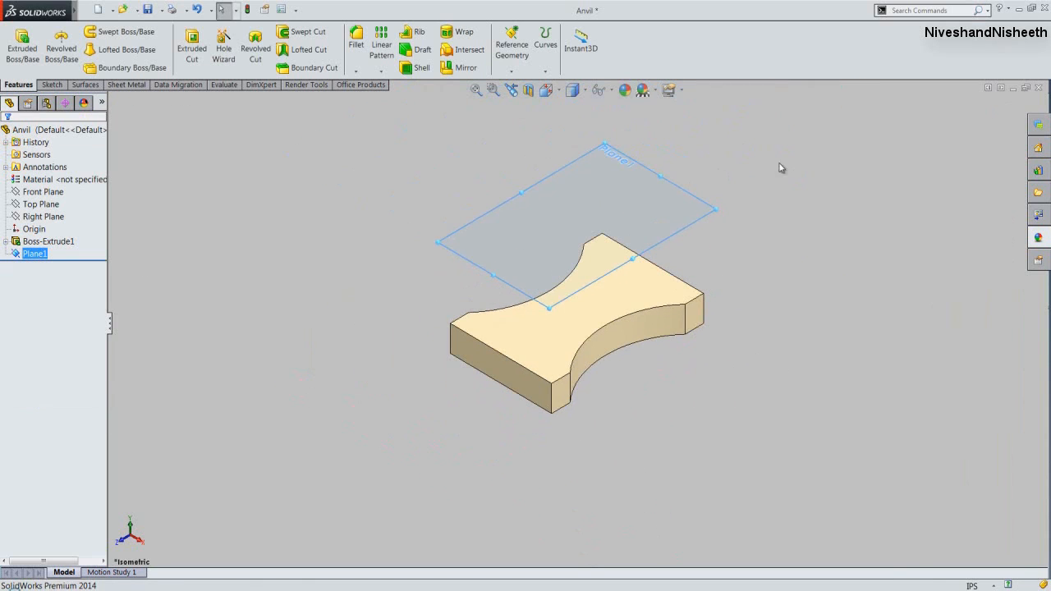
Sketch a center rectangle on the new offset plane, centered on the origin, 5 in wide and 7 in high.
{"action": "left_click", "coordinate": [698, 205]}
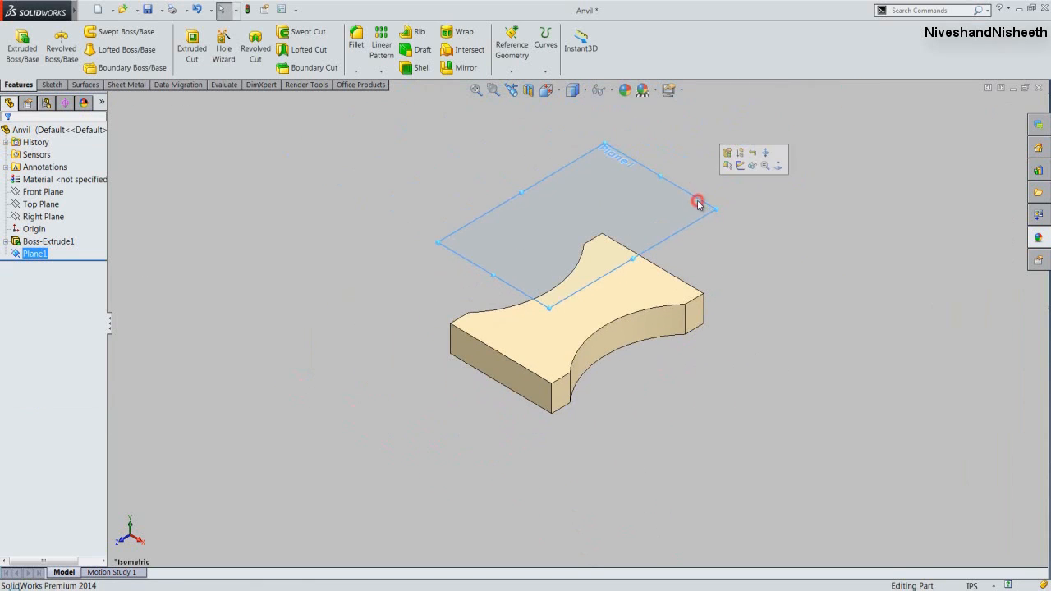
{"action": "left_click", "coordinate": [739, 164]}
{"action": "left_click", "coordinate": [553, 92]}
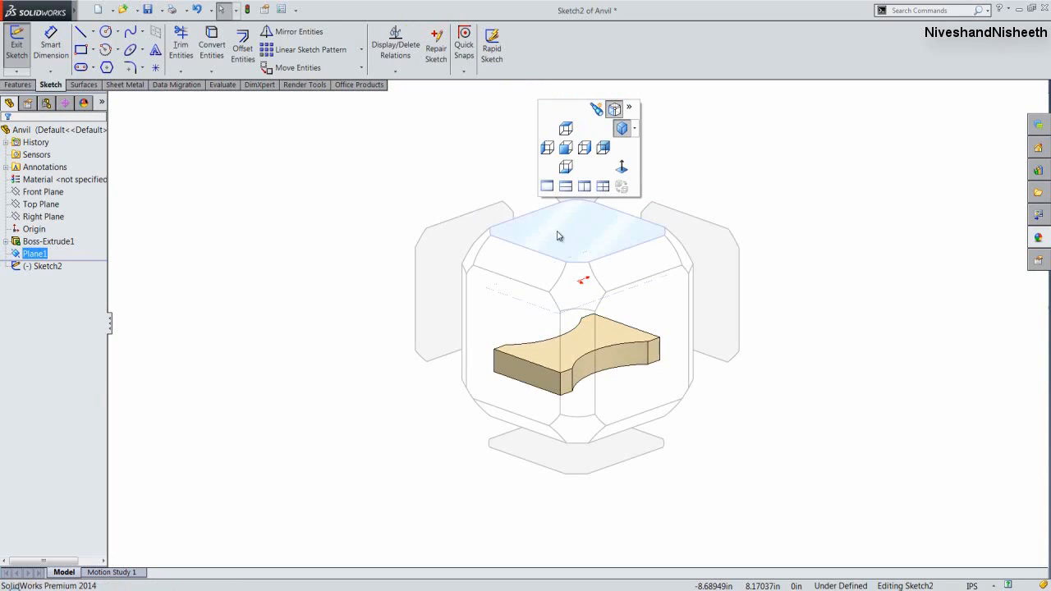
{"action": "left_click", "coordinate": [558, 235]}
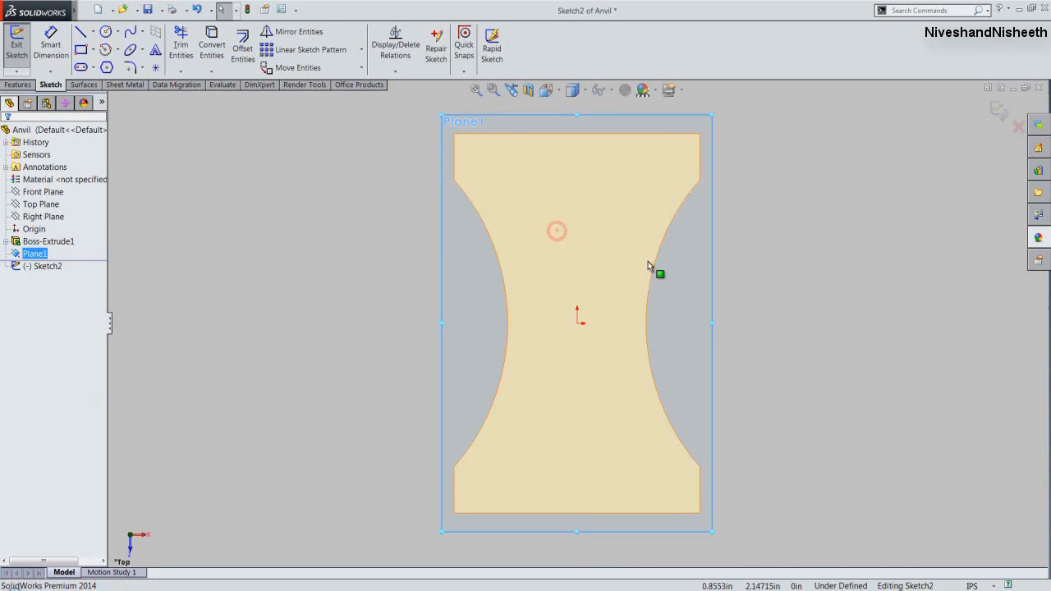
{"action": "right_click", "coordinate": [839, 306]}
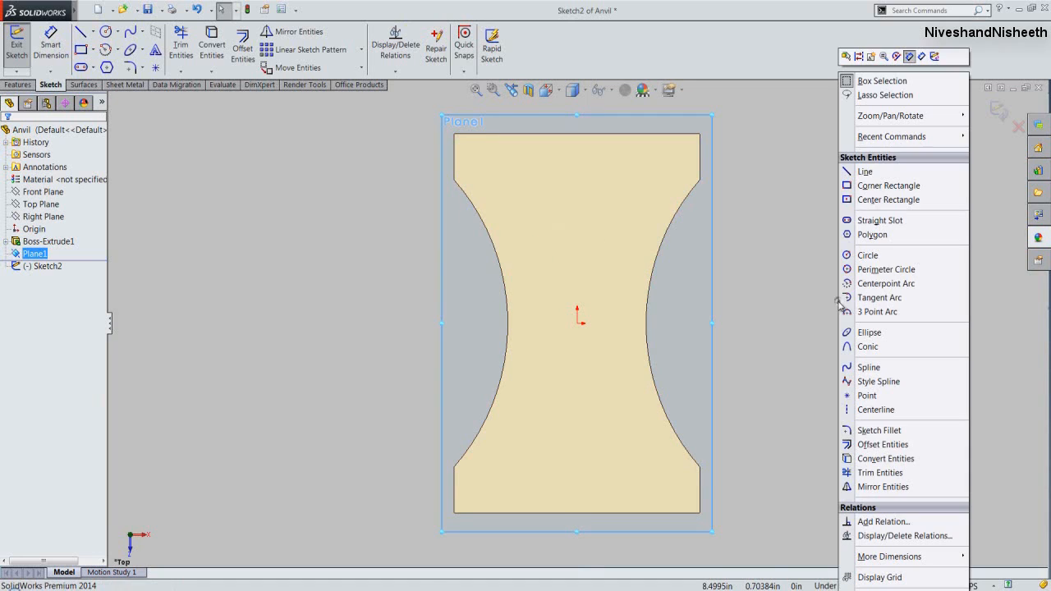
{"action": "left_click", "coordinate": [869, 201]}
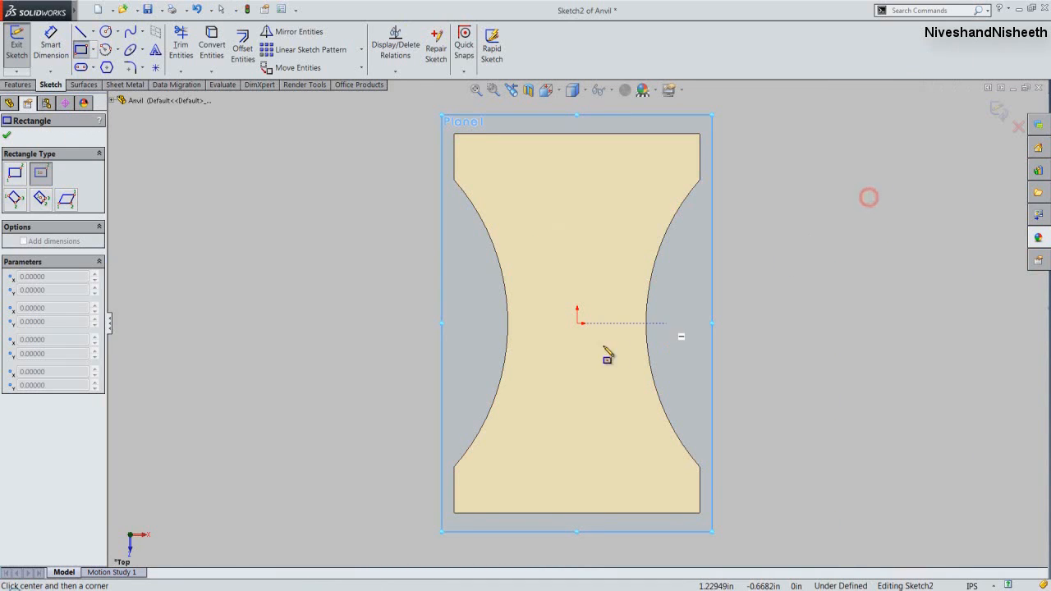
{"action": "left_click", "coordinate": [576, 322]}
{"action": "left_click", "coordinate": [585, 344]}
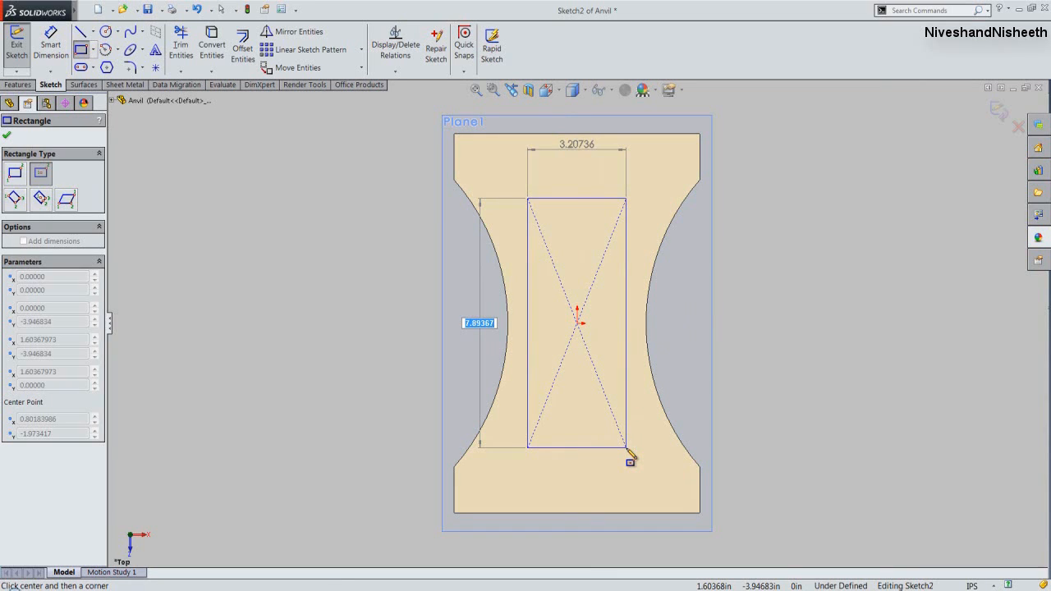
{"action": "key", "text": "Tab"}
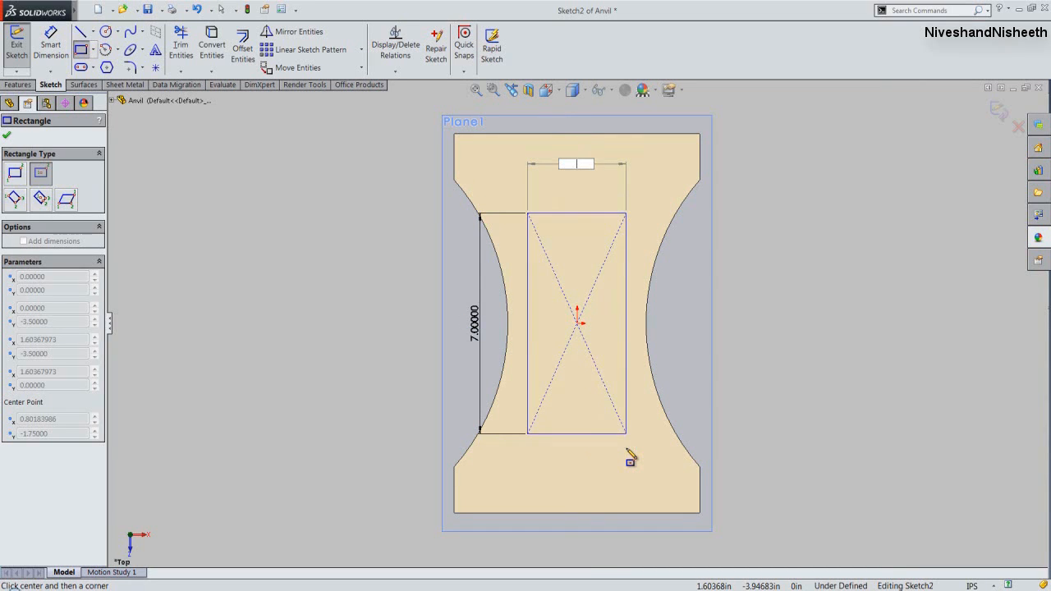
{"action": "key", "text": "Return"}
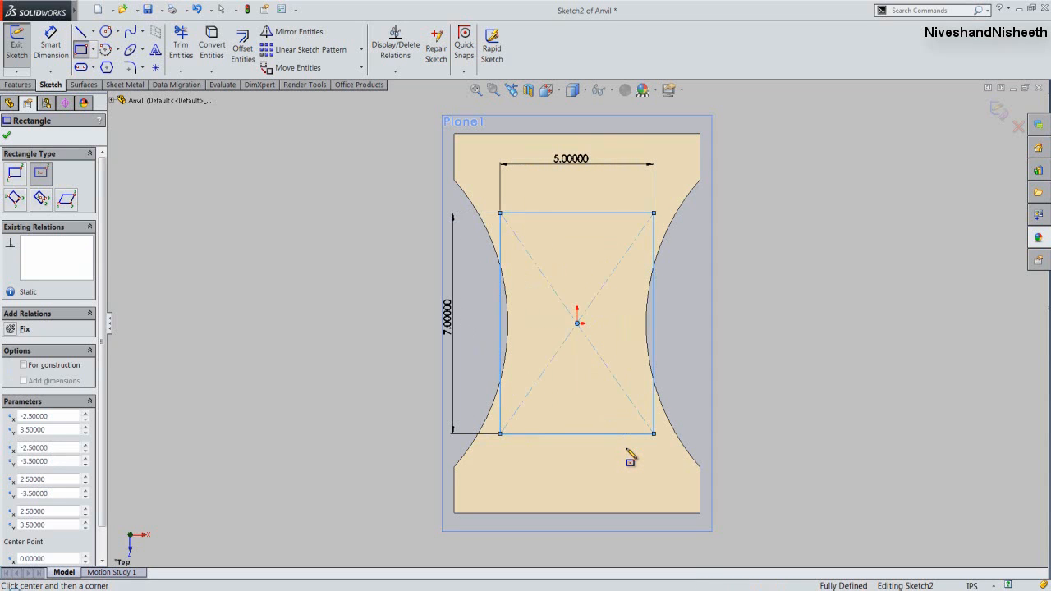
{"action": "right_click", "coordinate": [867, 159]}
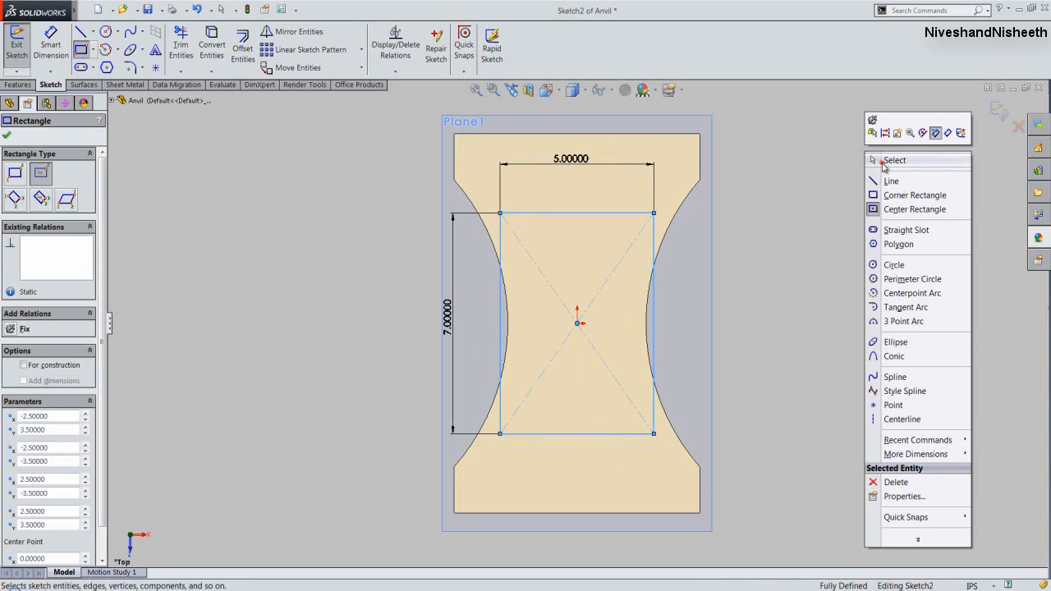
{"action": "left_click", "coordinate": [880, 162]}
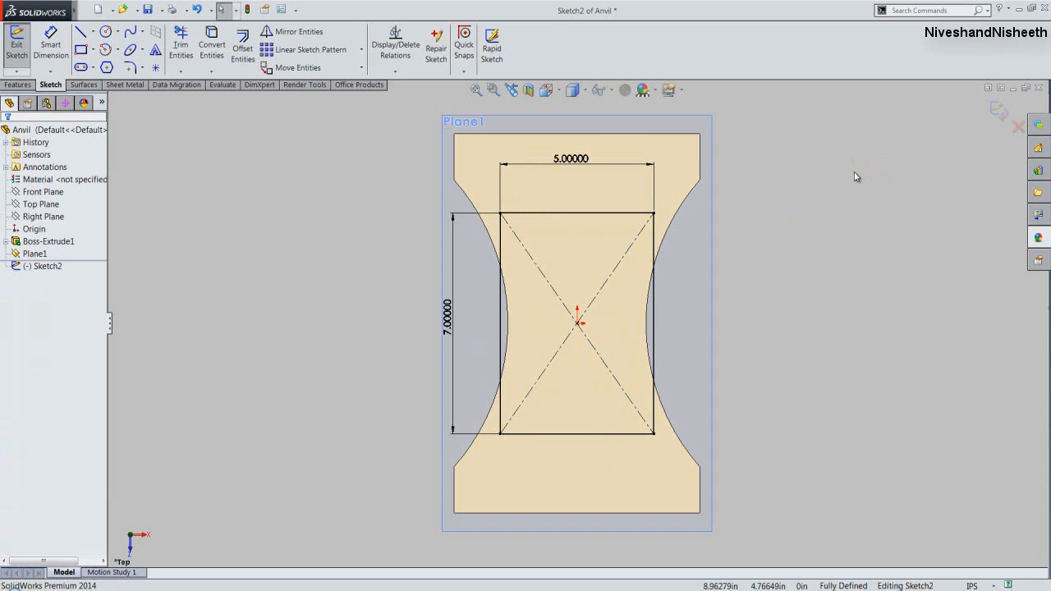
Place a sketch point on the rectangle's left edge and dimension it 1.456 in below the upper-left corner.
{"action": "left_click", "coordinate": [156, 67]}
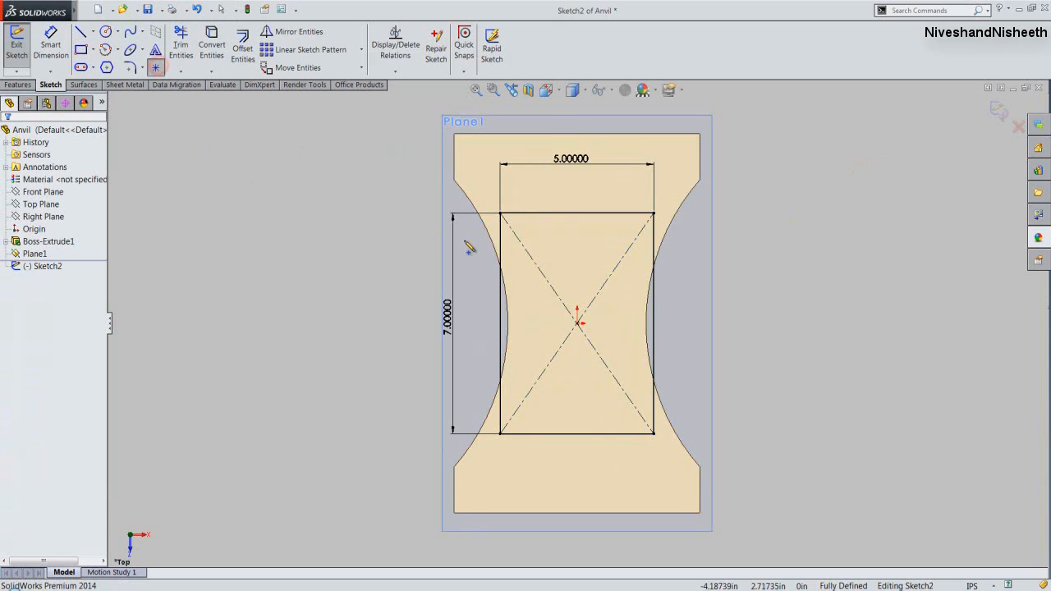
{"action": "left_click", "coordinate": [501, 241]}
{"action": "right_click", "coordinate": [368, 217]}
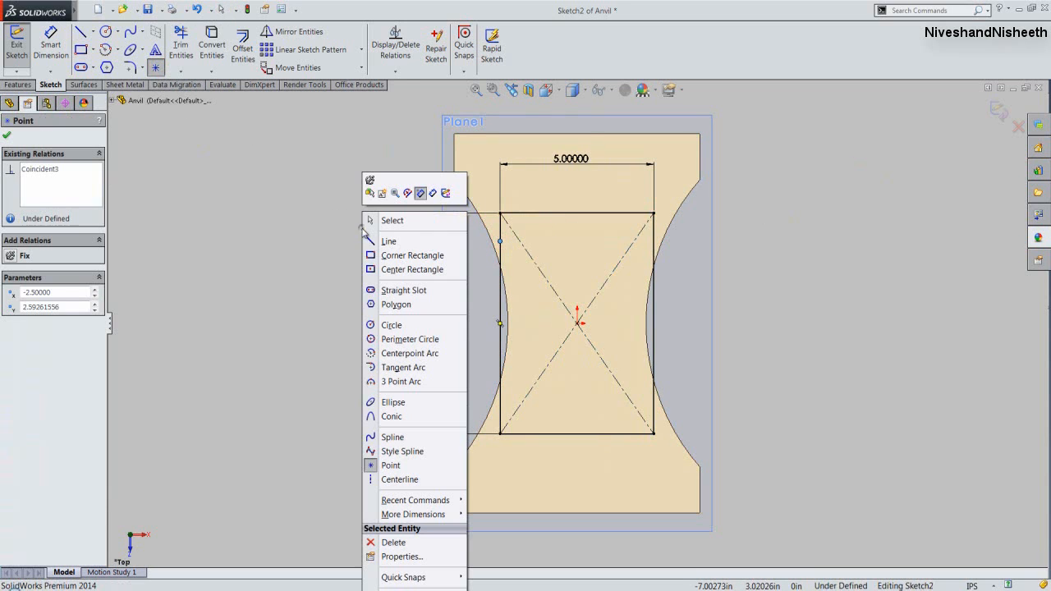
{"action": "left_click", "coordinate": [444, 195]}
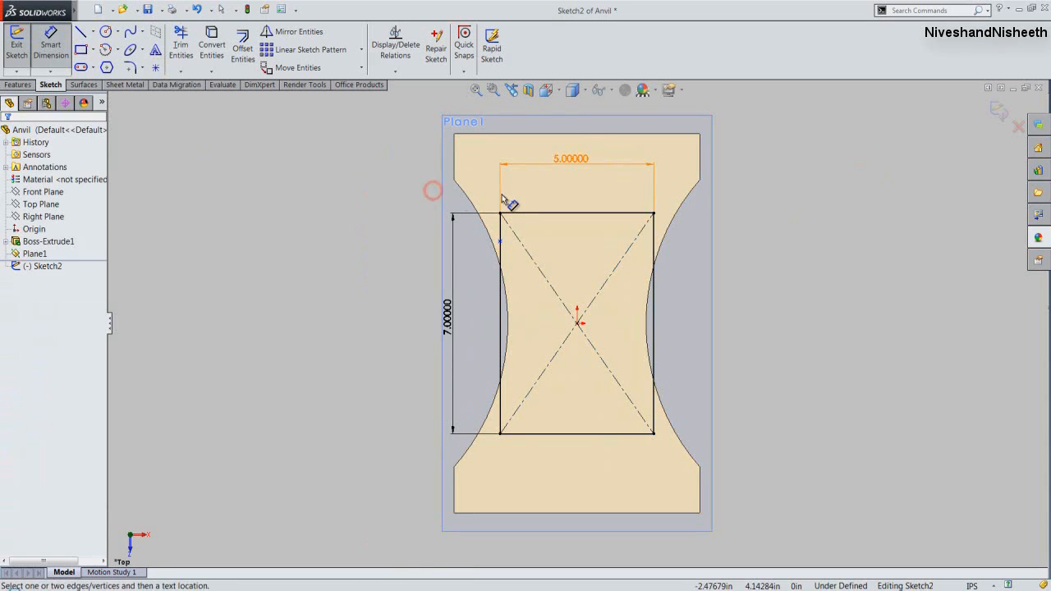
{"action": "left_click", "coordinate": [500, 213]}
{"action": "left_click", "coordinate": [495, 233]}
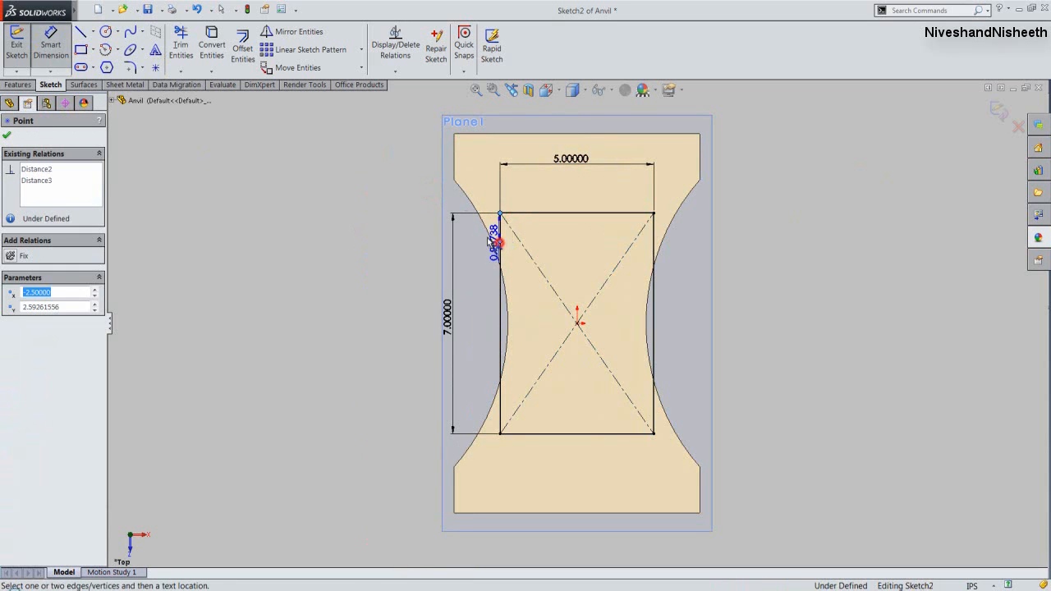
{"action": "left_click", "coordinate": [469, 237]}
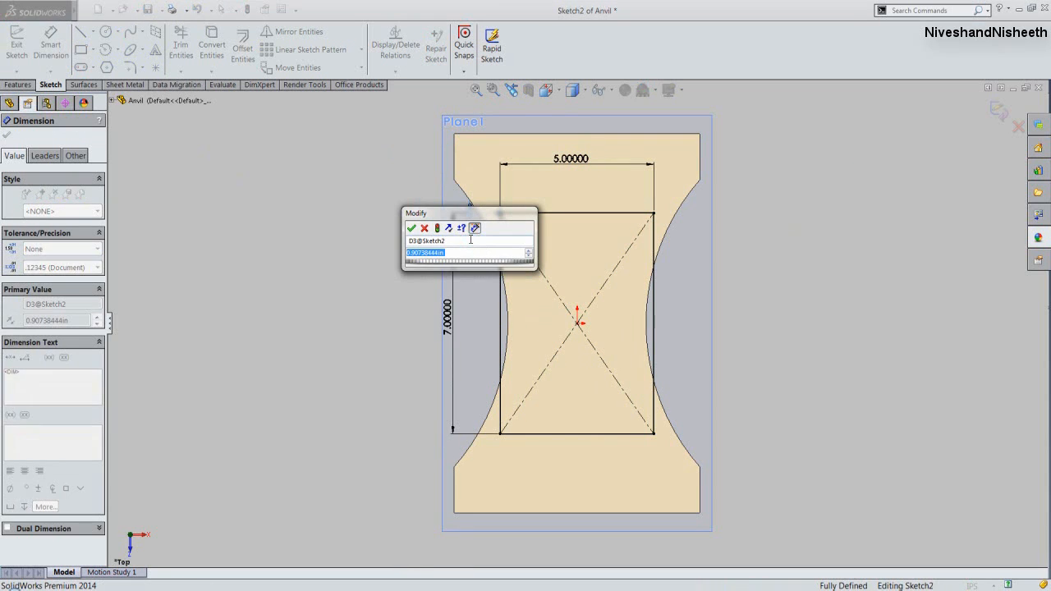
{"action": "type", "text": "1"}
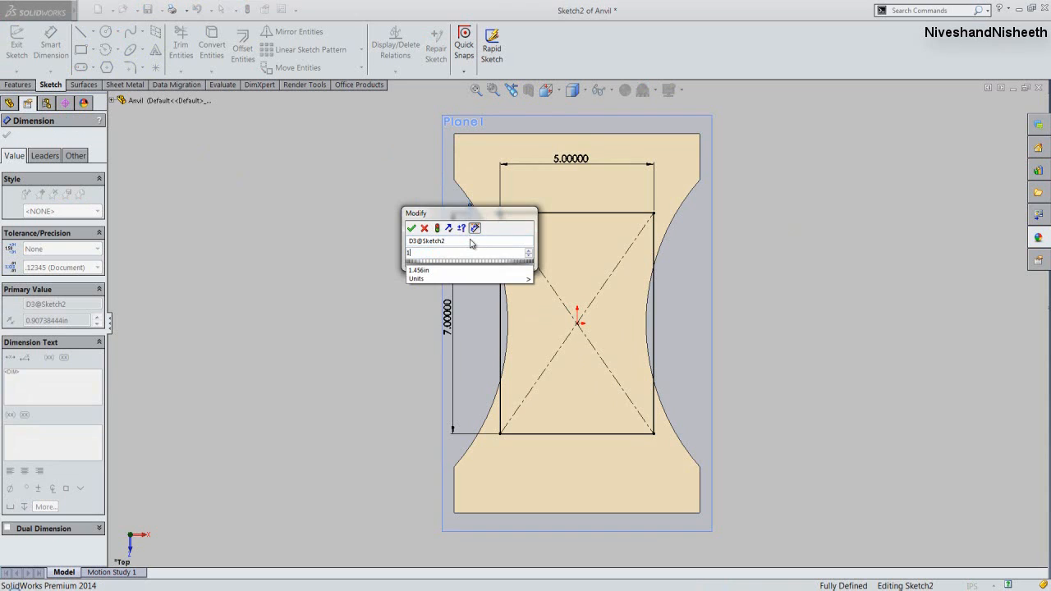
{"action": "type", "text": ".456"}
{"action": "left_click", "coordinate": [411, 229]}
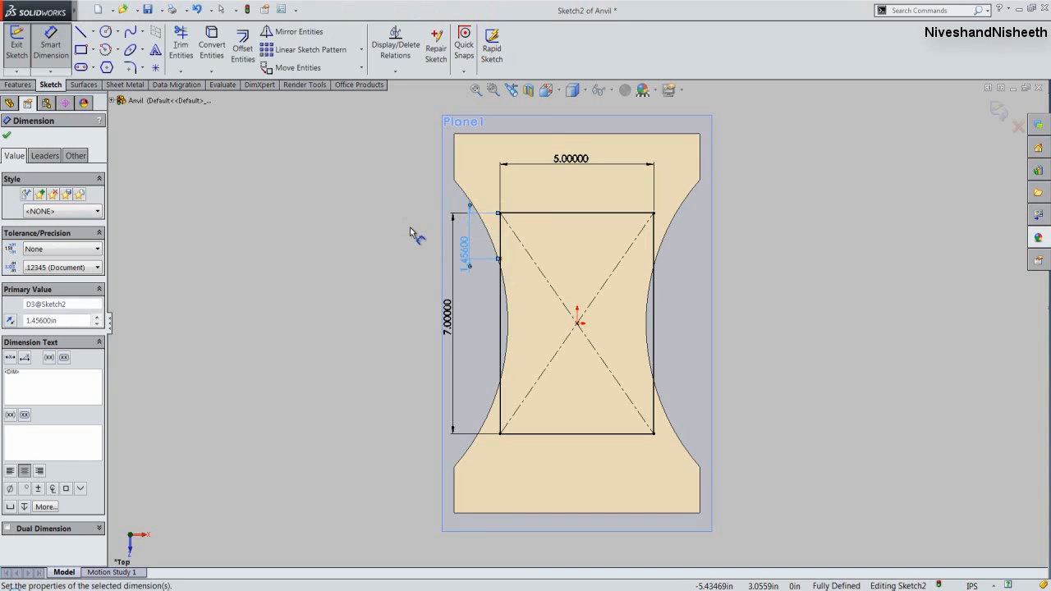
{"action": "right_click", "coordinate": [411, 233]}
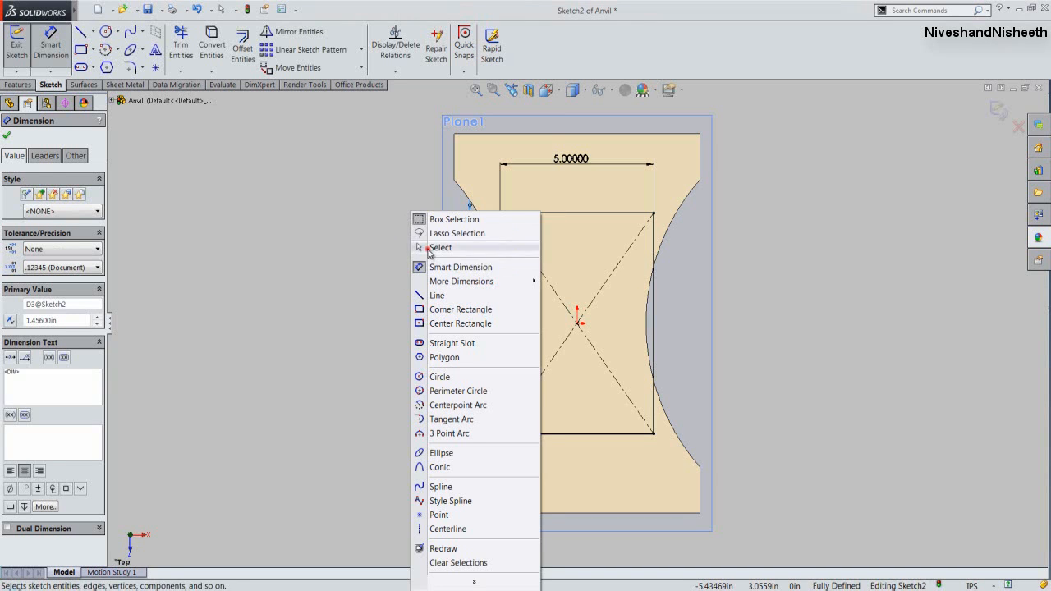
{"action": "left_click", "coordinate": [431, 247]}
Add a matching point on the rectangle's right edge and make it horizontal with the left-edge point.
{"action": "right_click", "coordinate": [375, 213]}
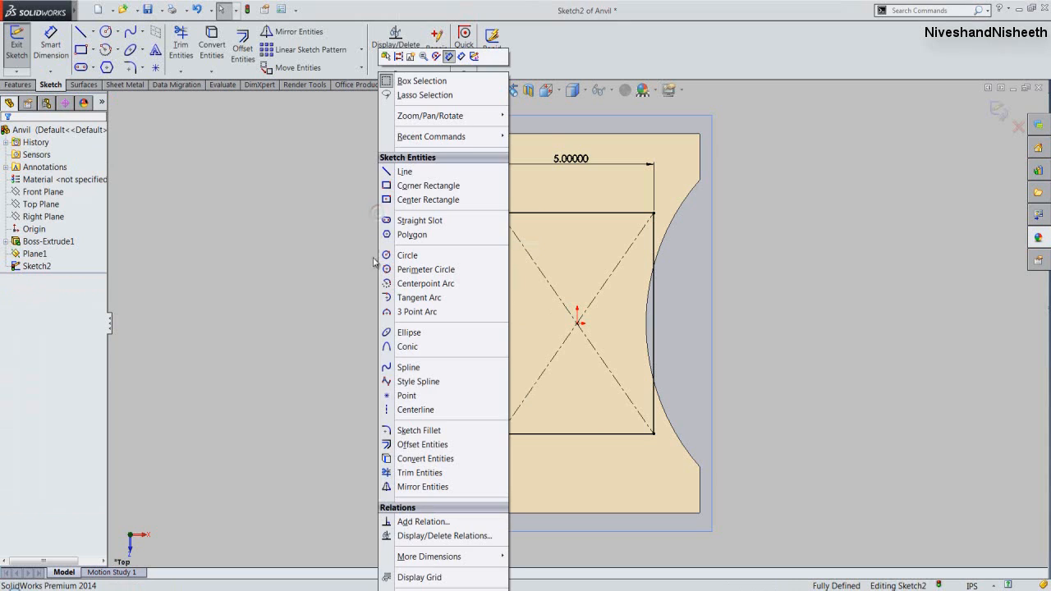
{"action": "left_click", "coordinate": [392, 395]}
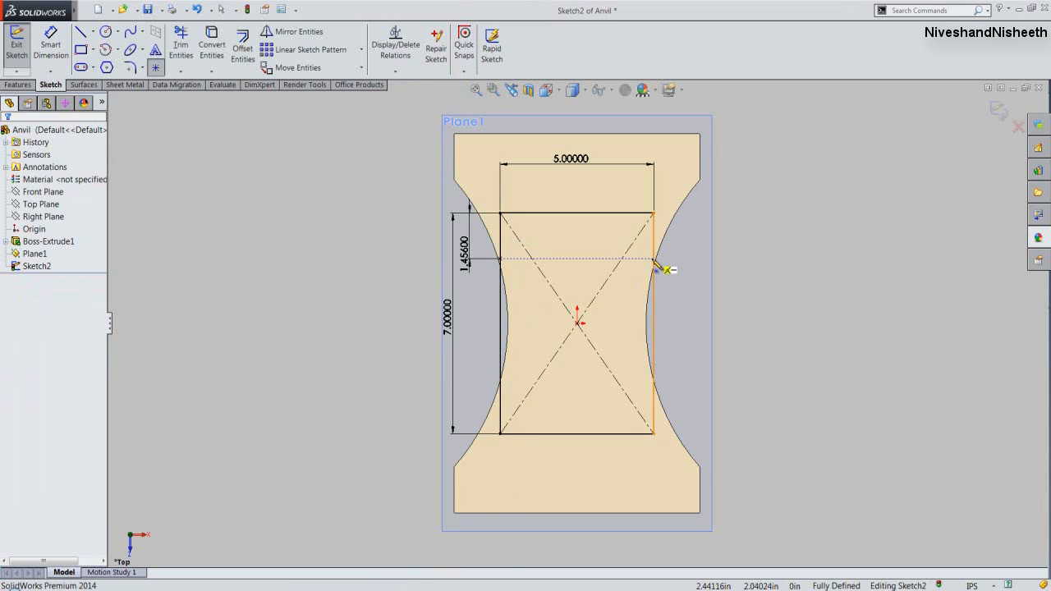
{"action": "left_click", "coordinate": [652, 259]}
{"action": "right_click", "coordinate": [778, 213]}
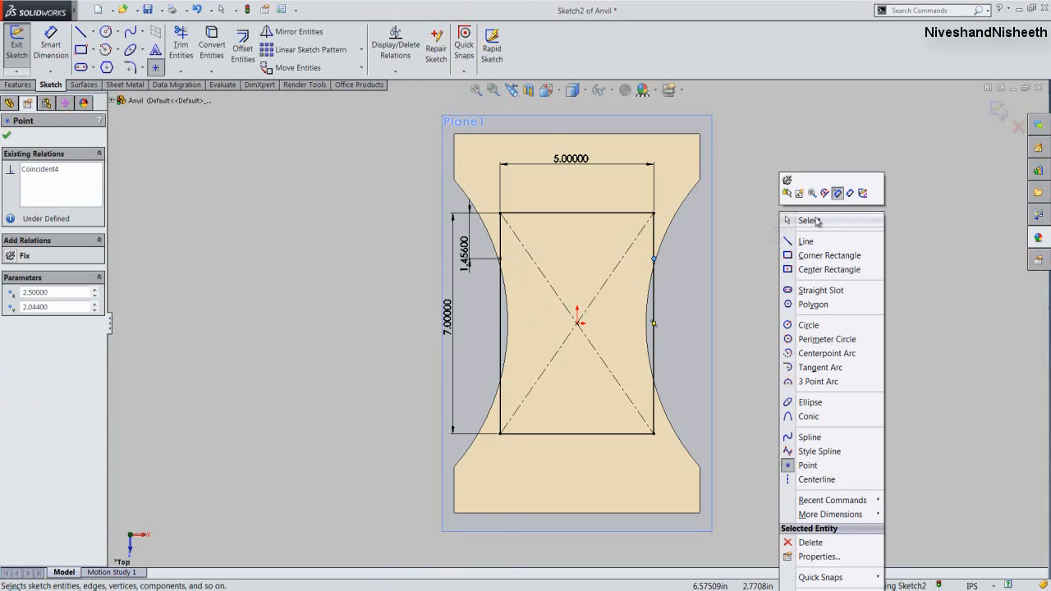
{"action": "left_click", "coordinate": [814, 217]}
{"action": "left_click", "coordinate": [784, 282]}
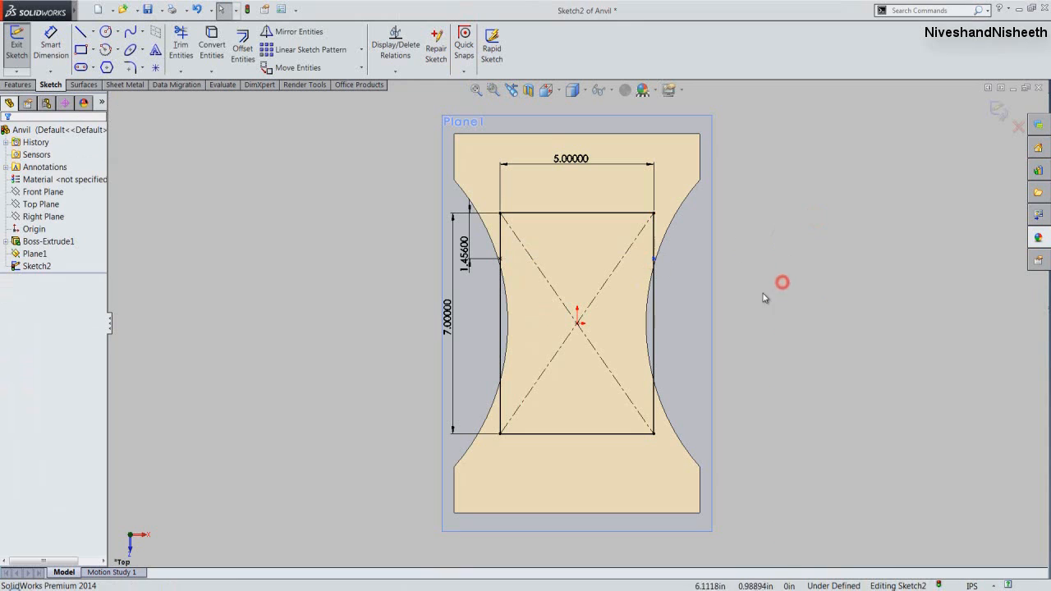
{"action": "left_click", "coordinate": [653, 258]}
{"action": "left_click", "coordinate": [501, 259], "text": "ctrl"}
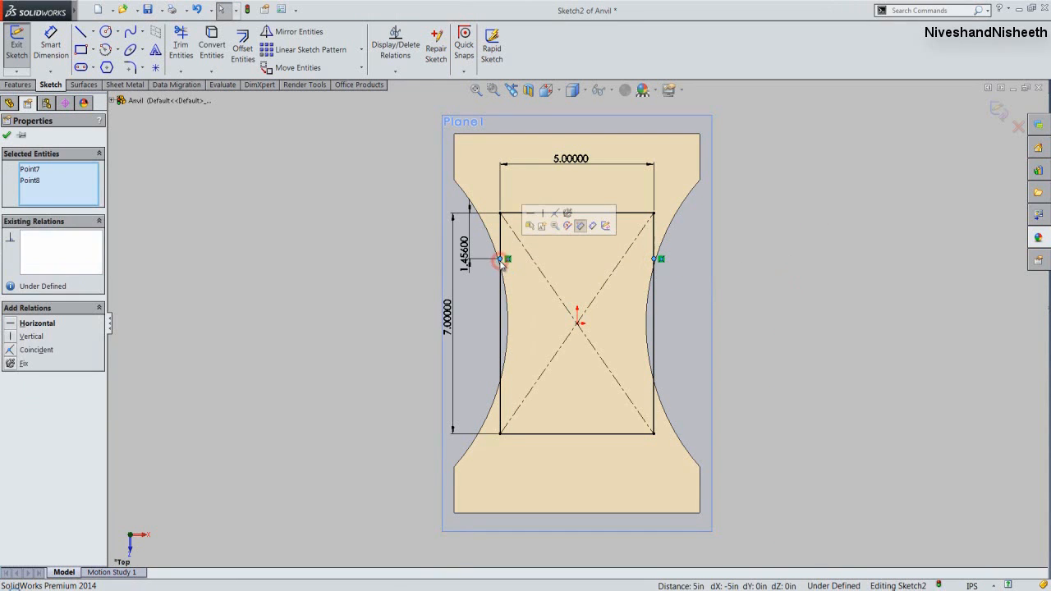
{"action": "left_click", "coordinate": [531, 213]}
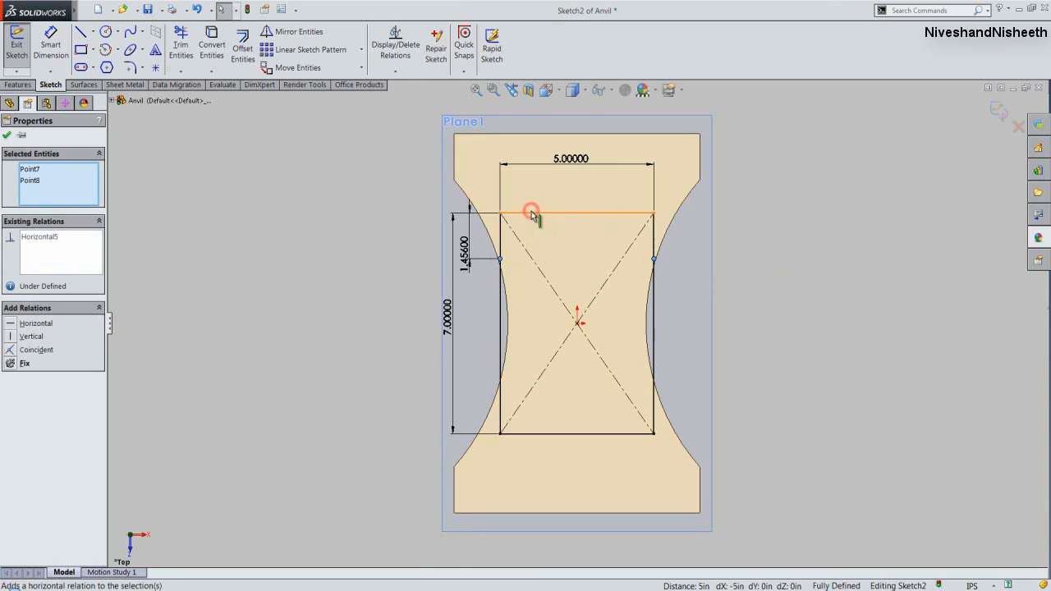
{"action": "left_click", "coordinate": [7, 134]}
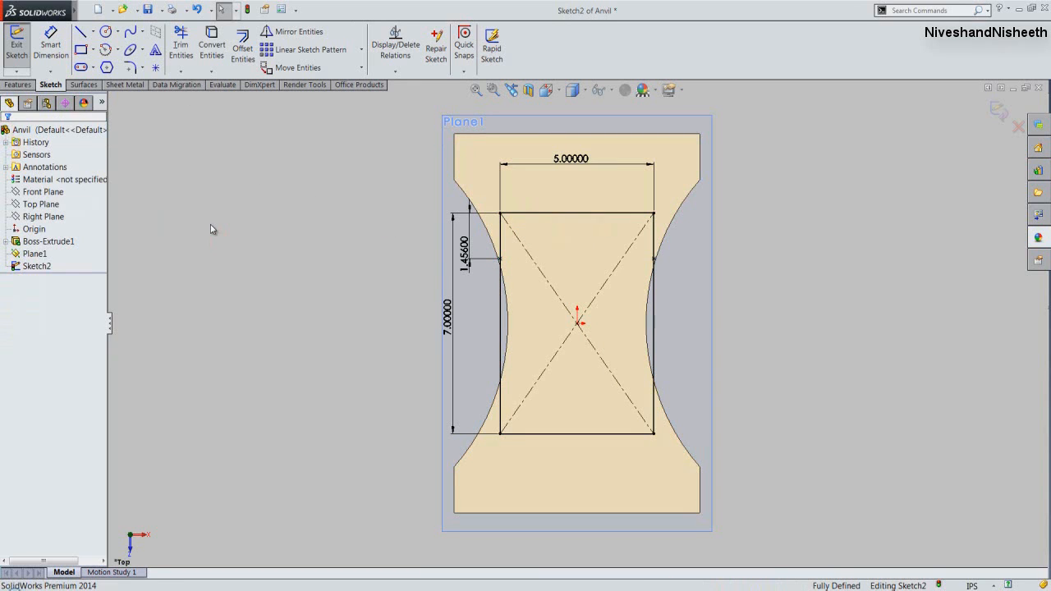
Draw a horizontal construction centerline of infinite length through the origin.
{"action": "left_click", "coordinate": [93, 31]}
{"action": "left_click", "coordinate": [104, 60]}
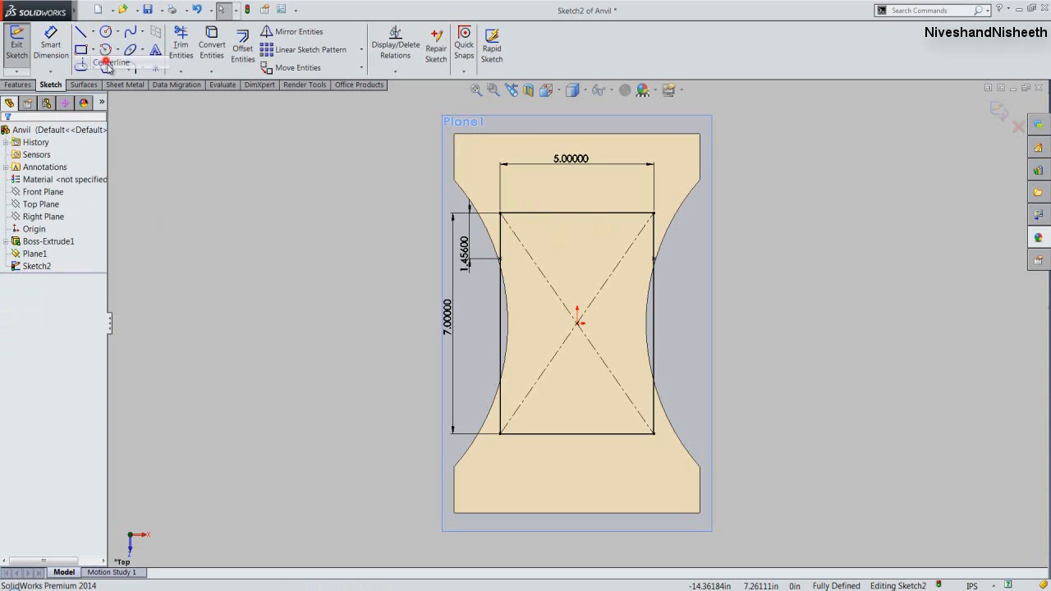
{"action": "left_click", "coordinate": [23, 228]}
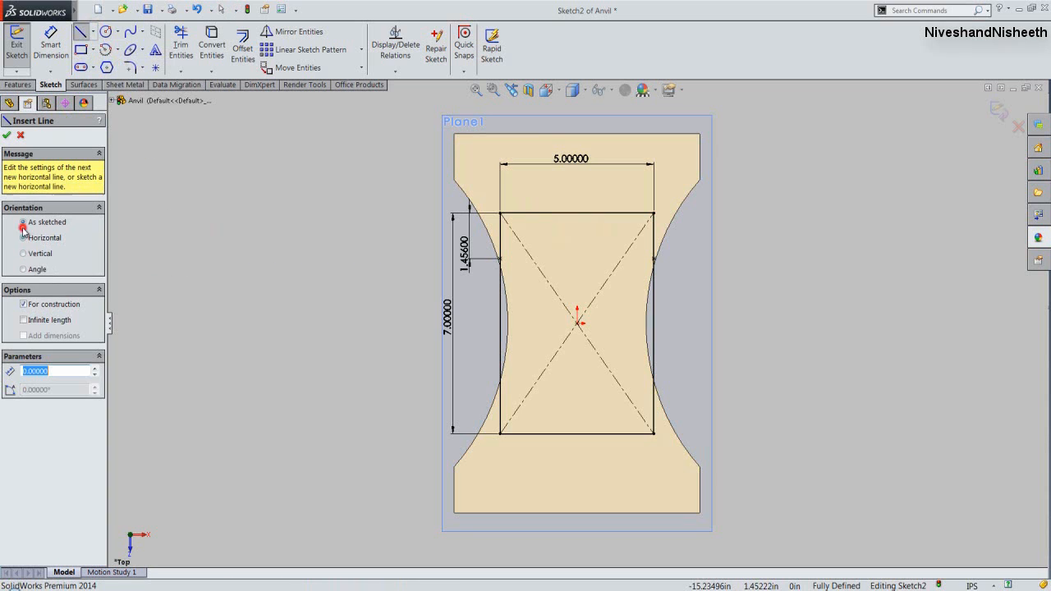
{"action": "left_click", "coordinate": [24, 320]}
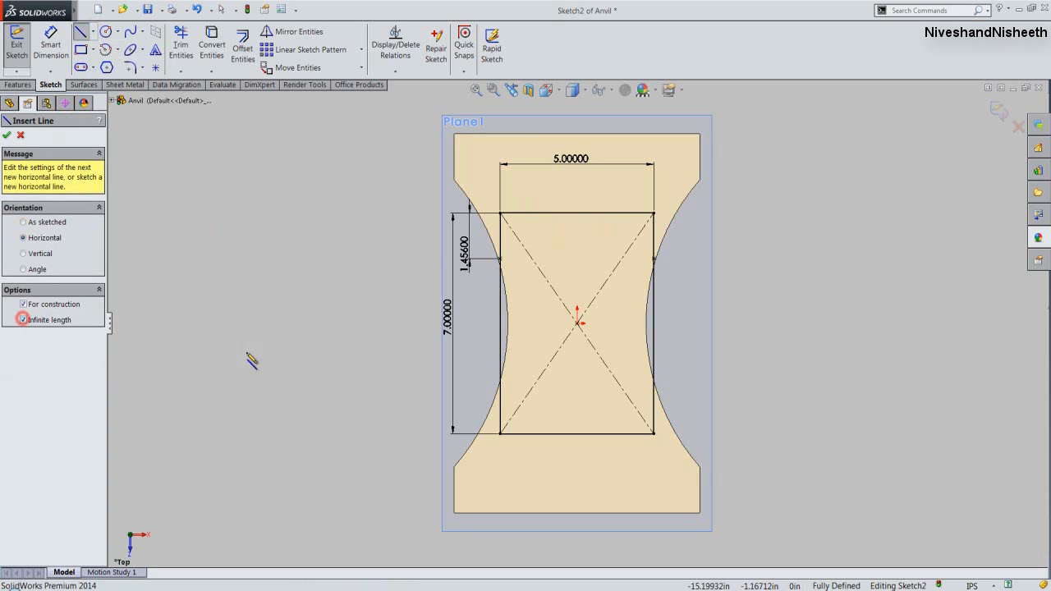
{"action": "left_click", "coordinate": [576, 323]}
{"action": "right_click", "coordinate": [370, 256]}
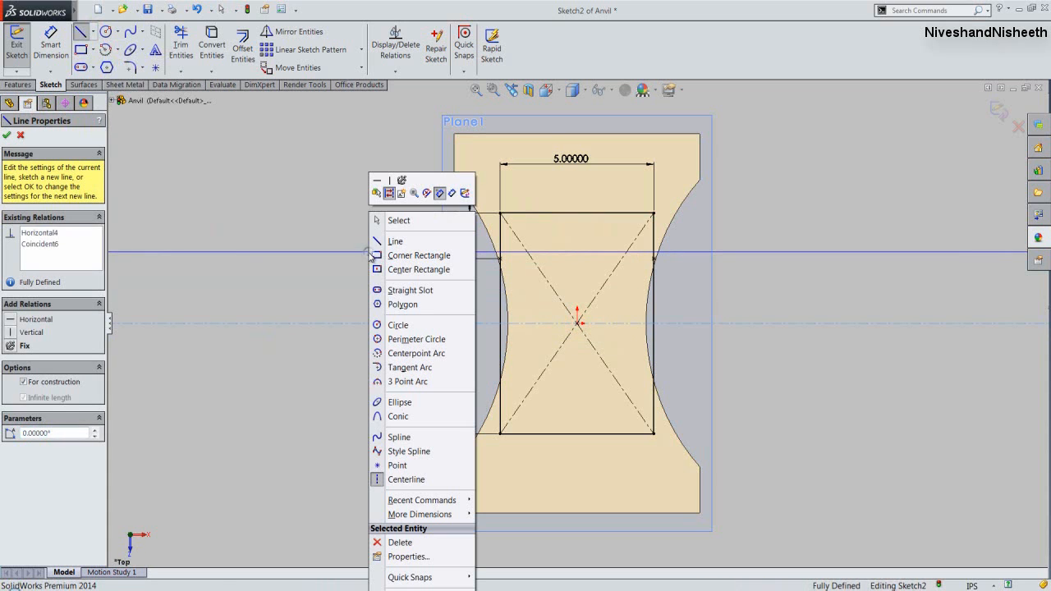
{"action": "left_click", "coordinate": [386, 220]}
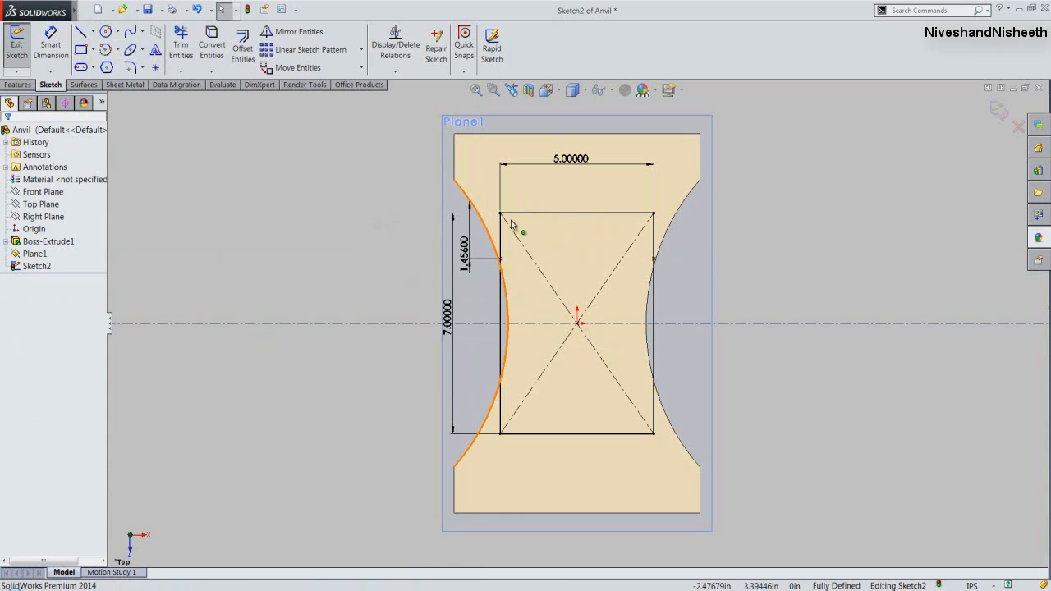
Mirror the two edge points about the infinite horizontal centerline, keeping the originals.
{"action": "left_click", "coordinate": [501, 259]}
{"action": "left_click", "coordinate": [653, 259], "text": "ctrl"}
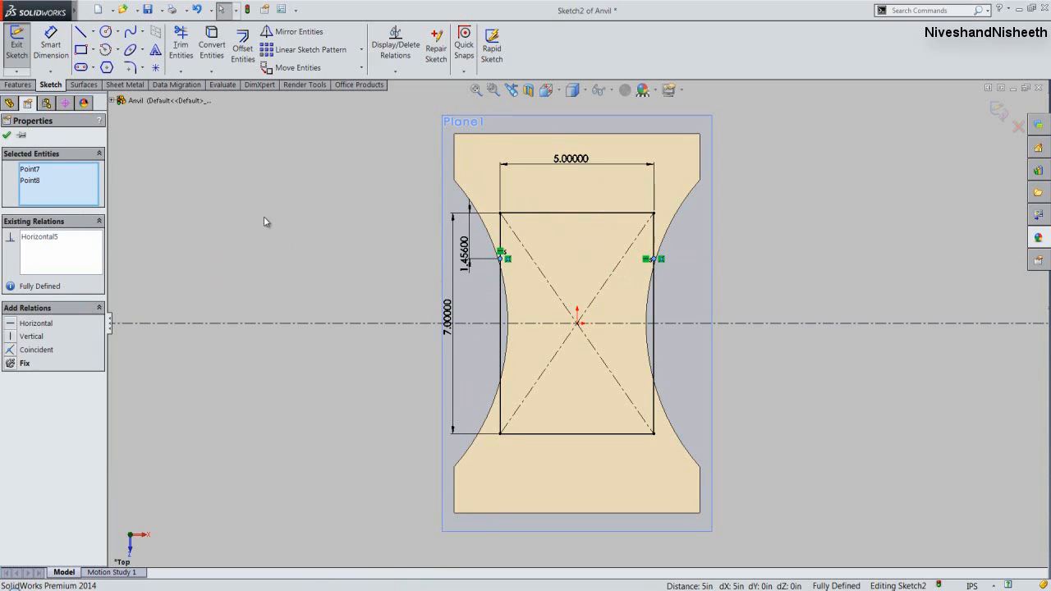
{"action": "left_click", "coordinate": [287, 32]}
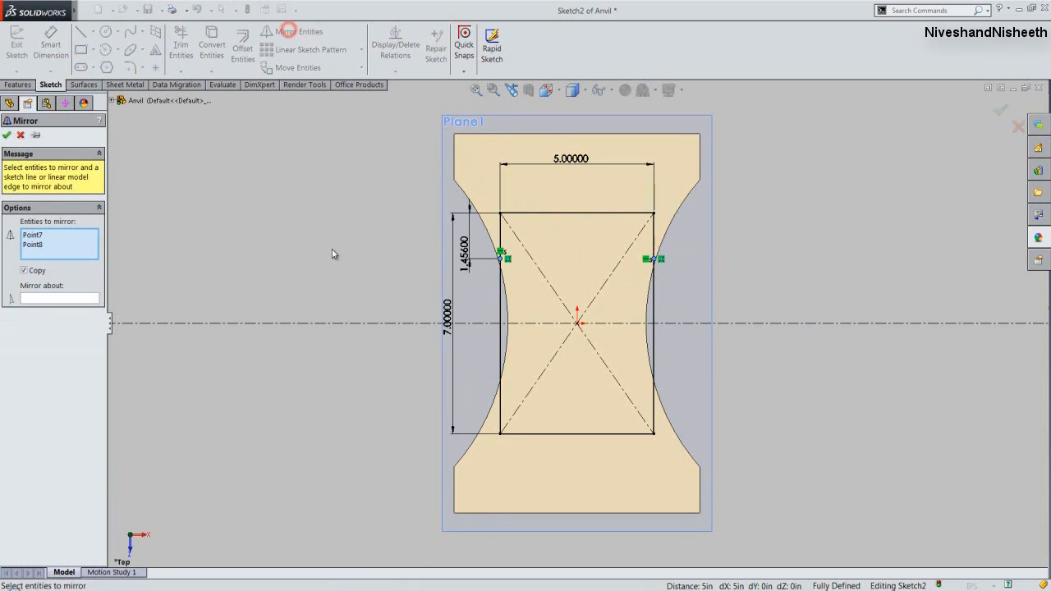
{"action": "left_click", "coordinate": [88, 303]}
{"action": "left_click", "coordinate": [226, 324]}
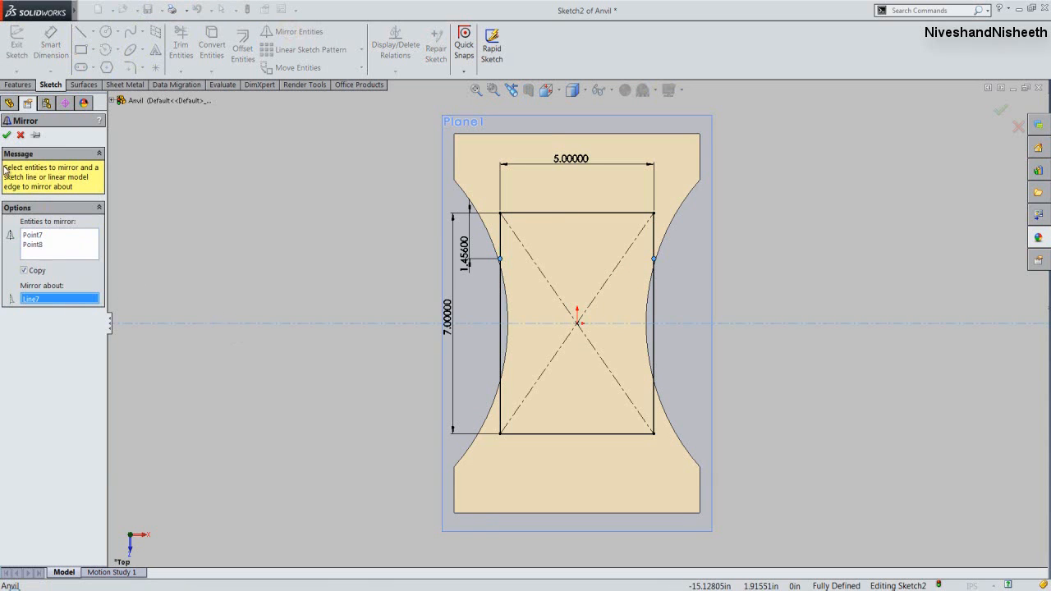
{"action": "left_click", "coordinate": [7, 135]}
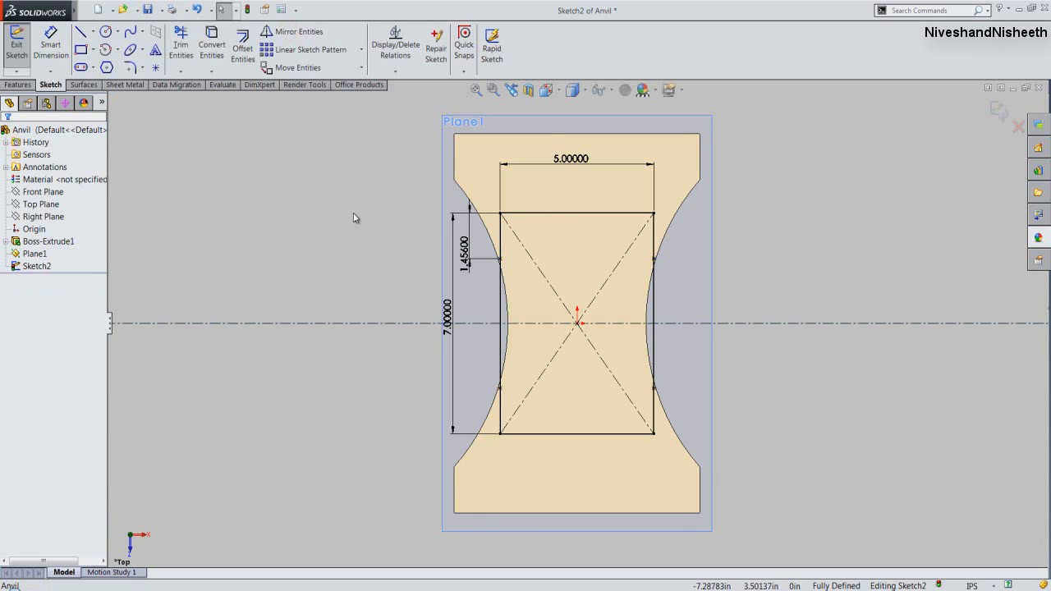
Exit the rectangle sketch and hide Plane1, the offset plane above the base.
{"action": "right_click", "coordinate": [389, 183]}
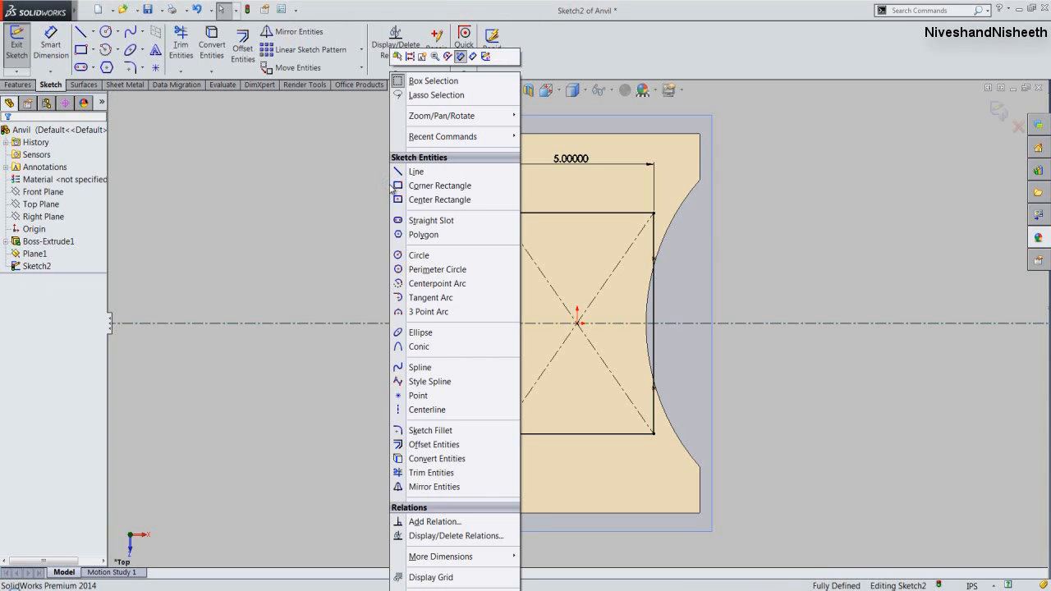
{"action": "left_click", "coordinate": [485, 56]}
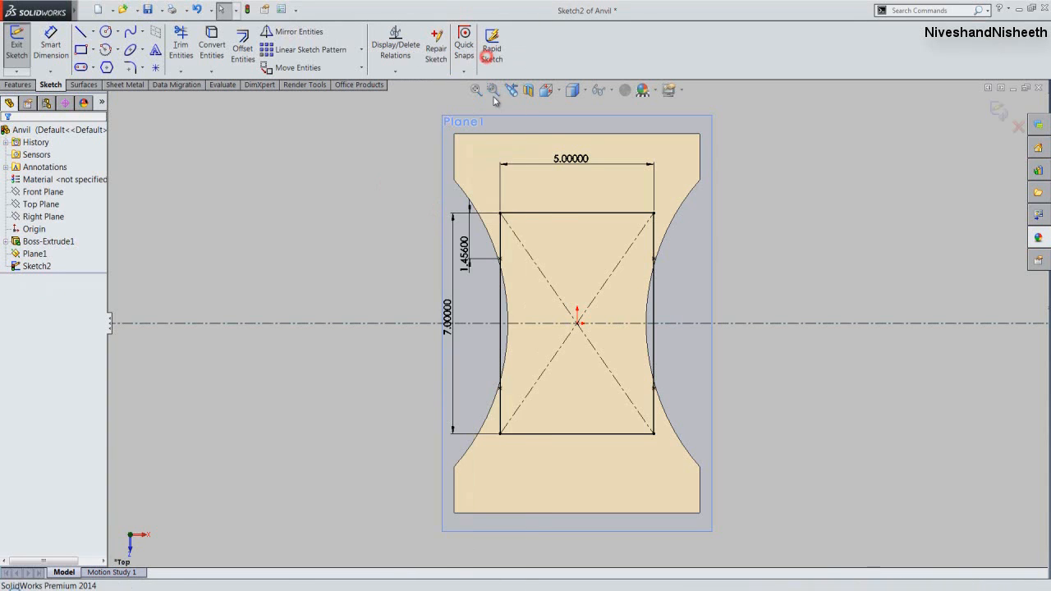
{"action": "left_click", "coordinate": [546, 89]}
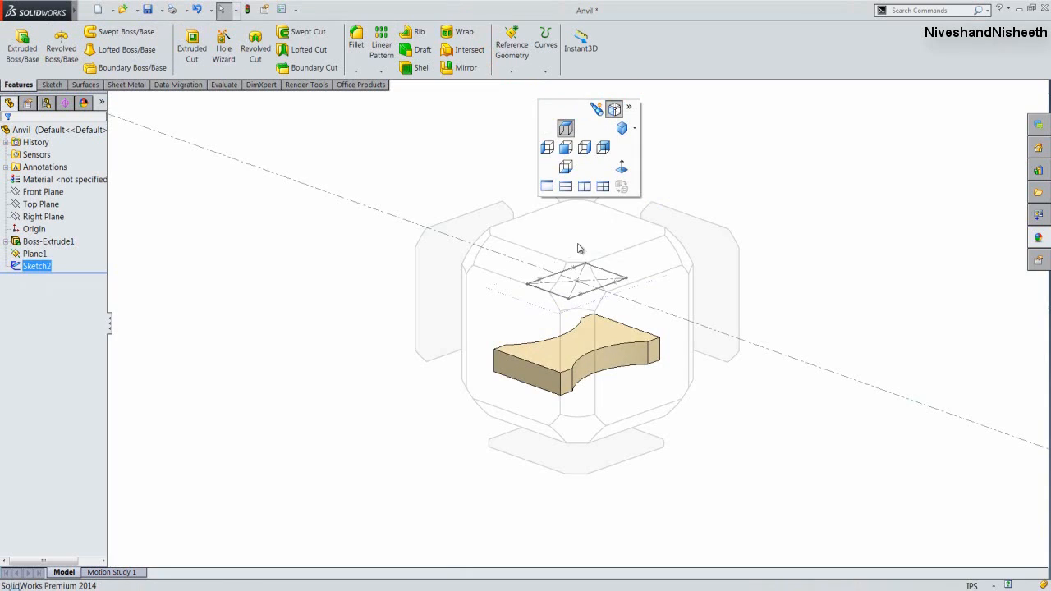
{"action": "left_click", "coordinate": [579, 284]}
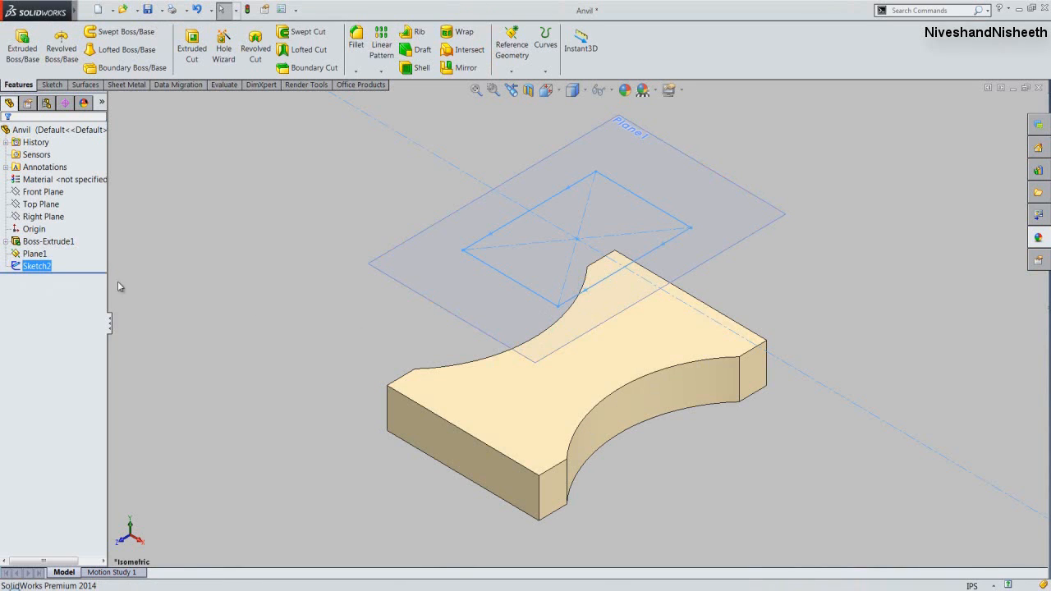
{"action": "left_click", "coordinate": [145, 291]}
{"action": "left_click", "coordinate": [35, 254]}
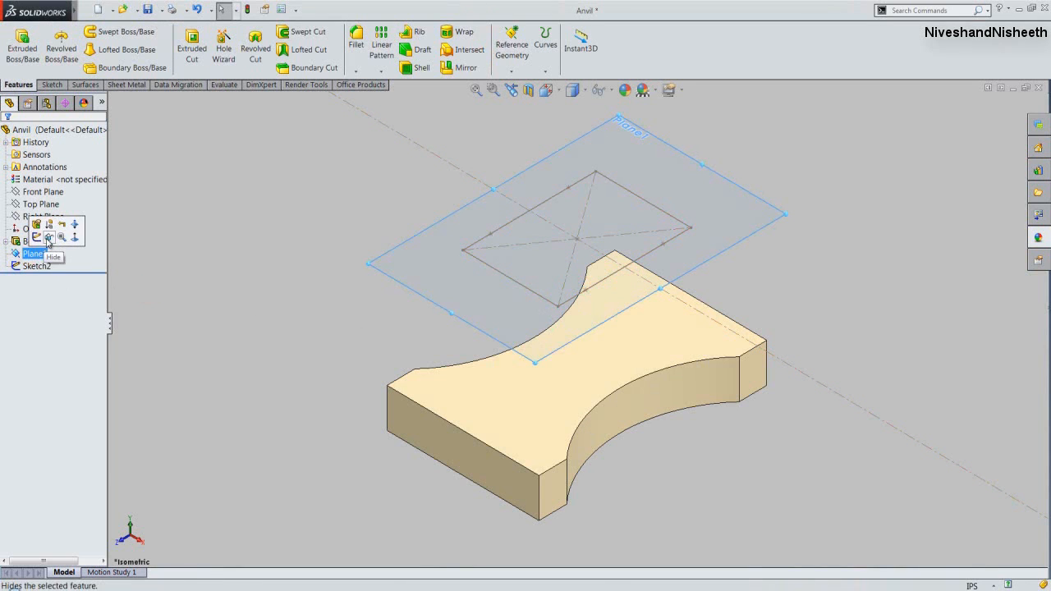
{"action": "left_click", "coordinate": [49, 238]}
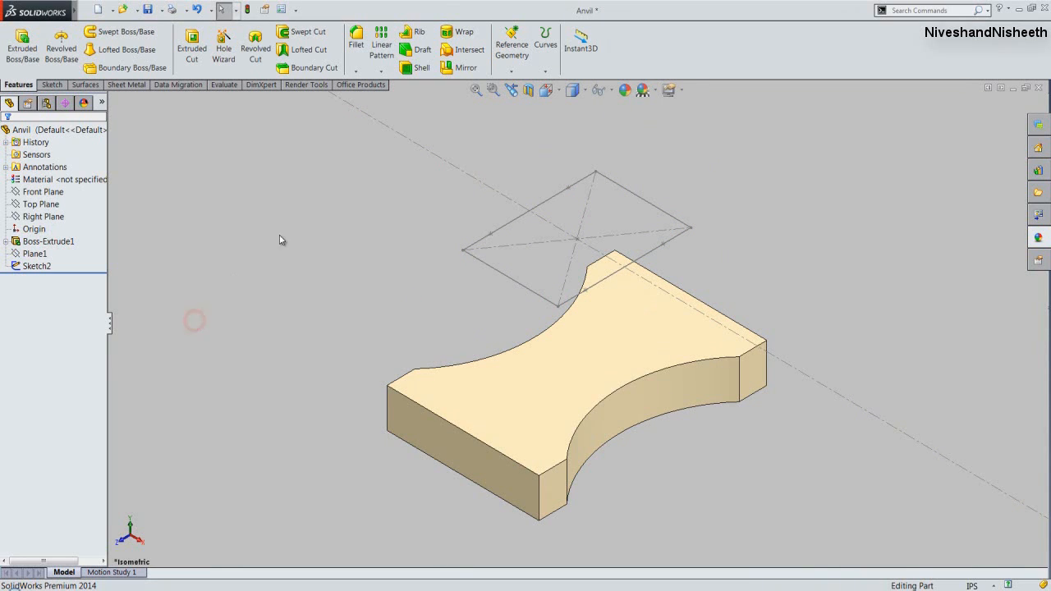
Create a reference plane coincident with the short straight top edge beside the base's right arc and the rectangle's long line on that side.
{"action": "left_click", "coordinate": [511, 71]}
{"action": "left_click", "coordinate": [521, 84]}
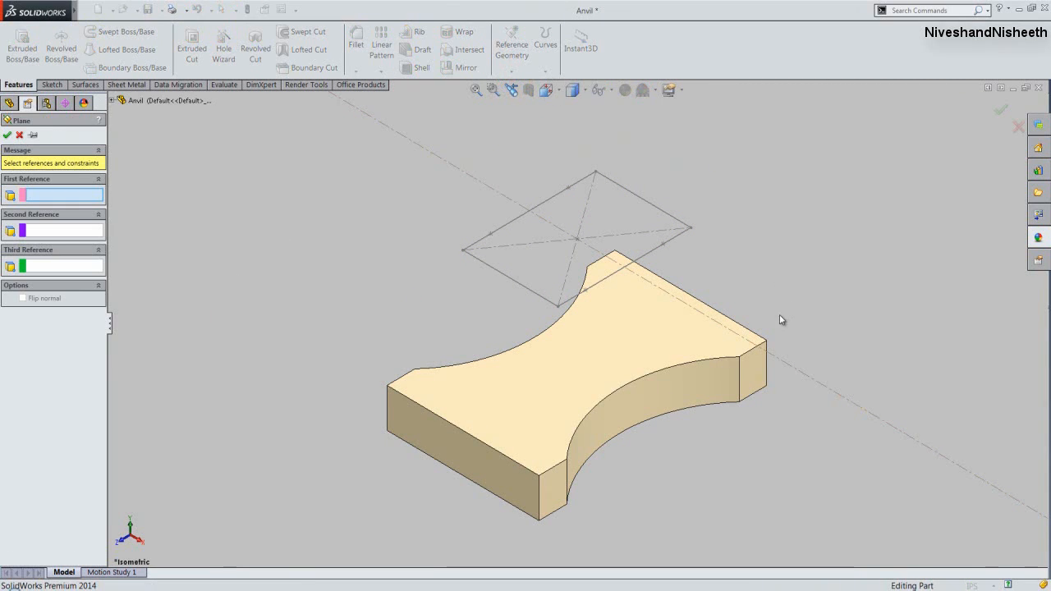
{"action": "left_click", "coordinate": [762, 345]}
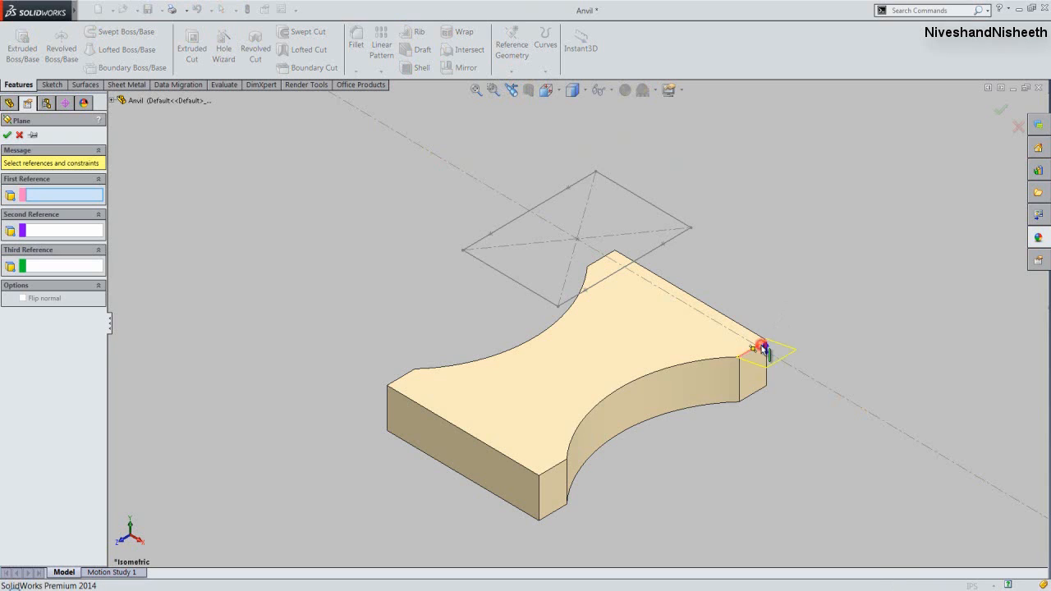
{"action": "left_click", "coordinate": [678, 239]}
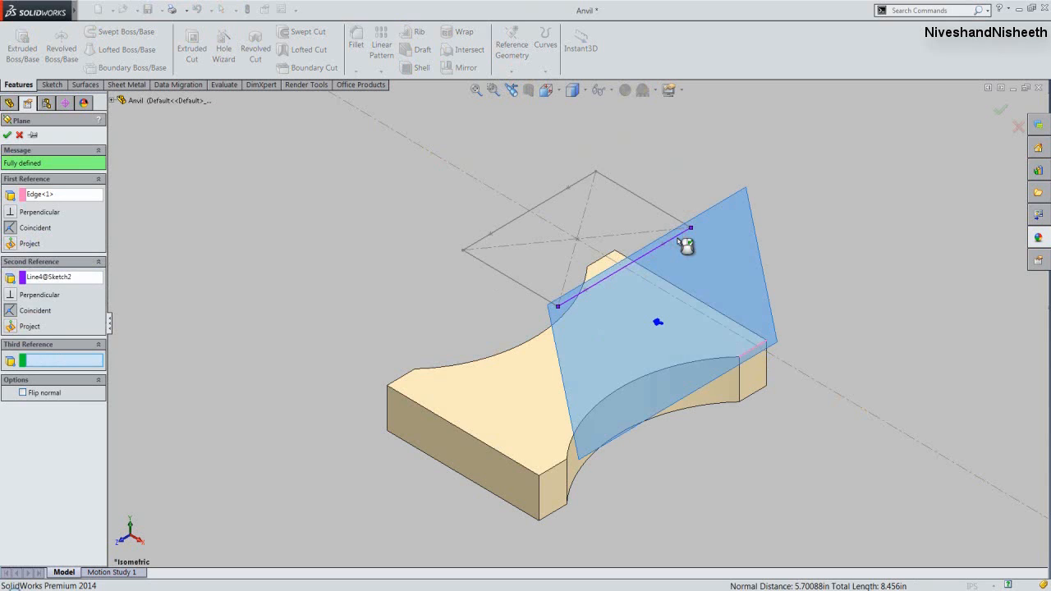
{"action": "right_click", "coordinate": [685, 245]}
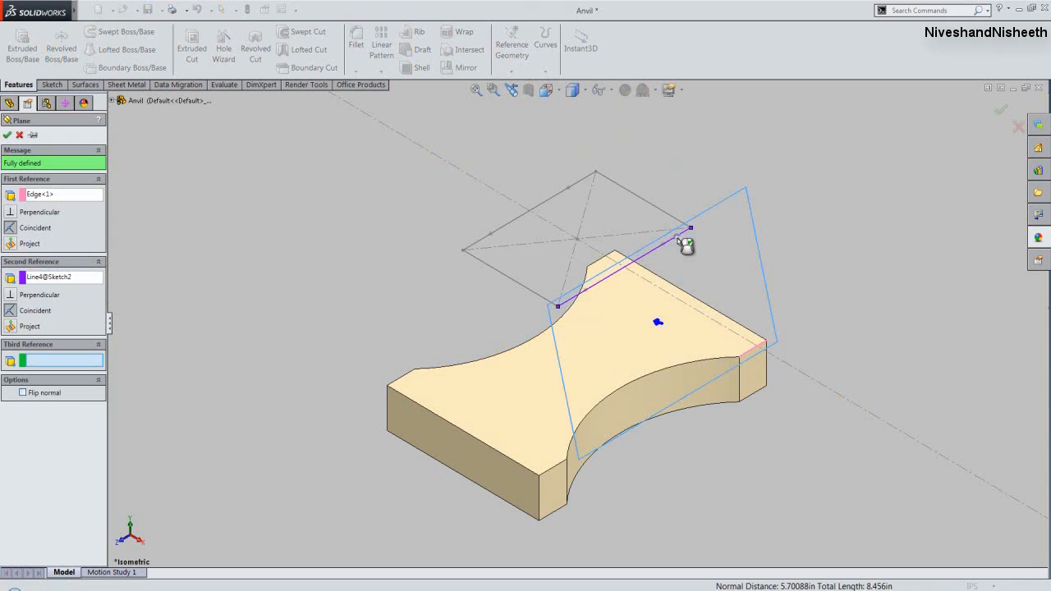
{"action": "left_click", "coordinate": [884, 218]}
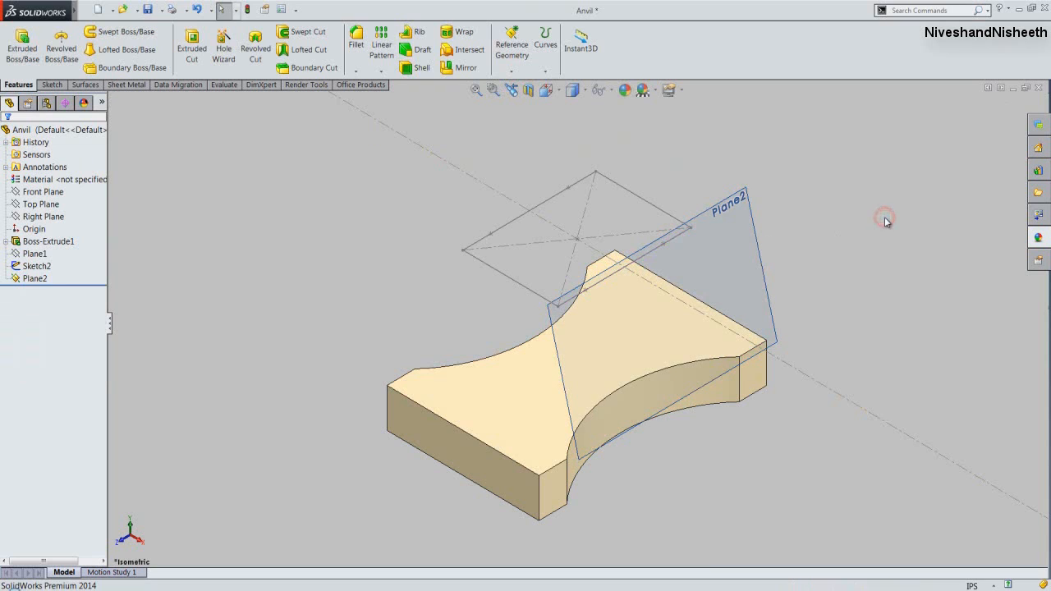
Sketch on Plane2 a three-point arc of 12 in radius from the base's outer top corner to the rectangle's nearest corner.
{"action": "left_click", "coordinate": [752, 225]}
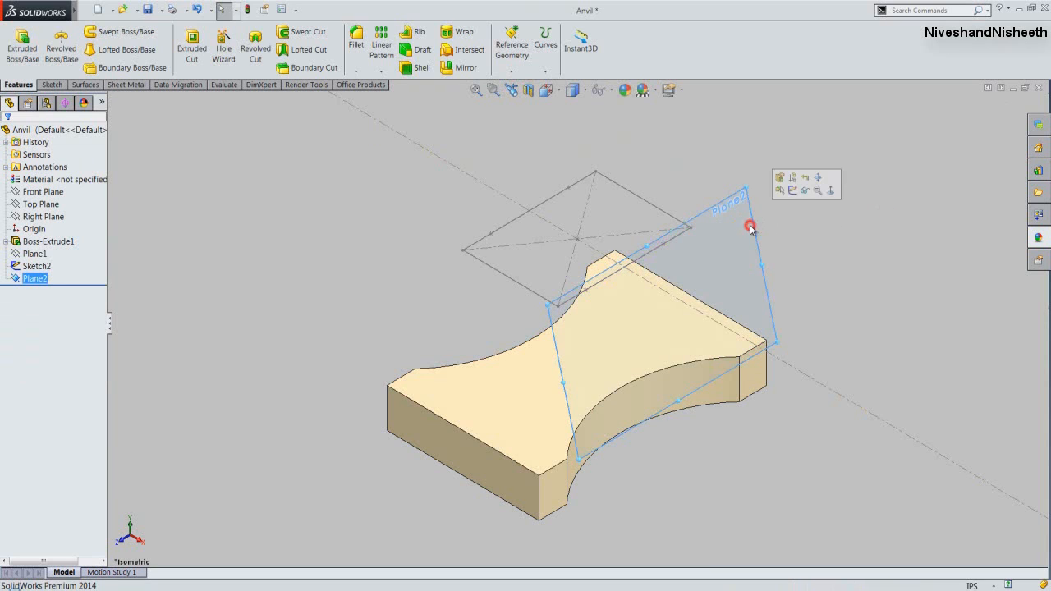
{"action": "left_click", "coordinate": [793, 190]}
{"action": "left_click", "coordinate": [792, 188]}
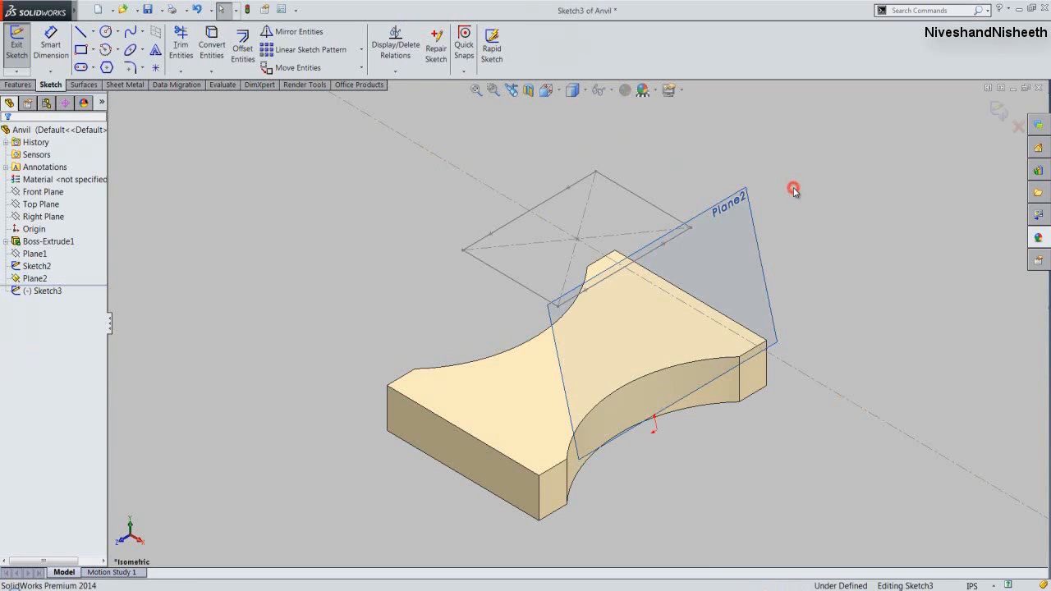
{"action": "right_click", "coordinate": [796, 137]}
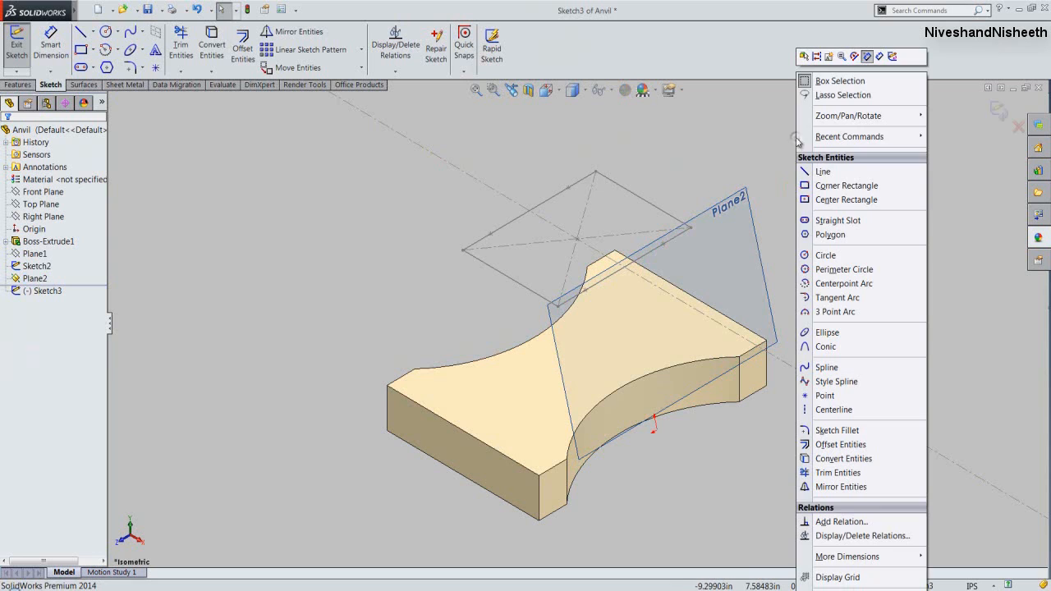
{"action": "left_click", "coordinate": [831, 311]}
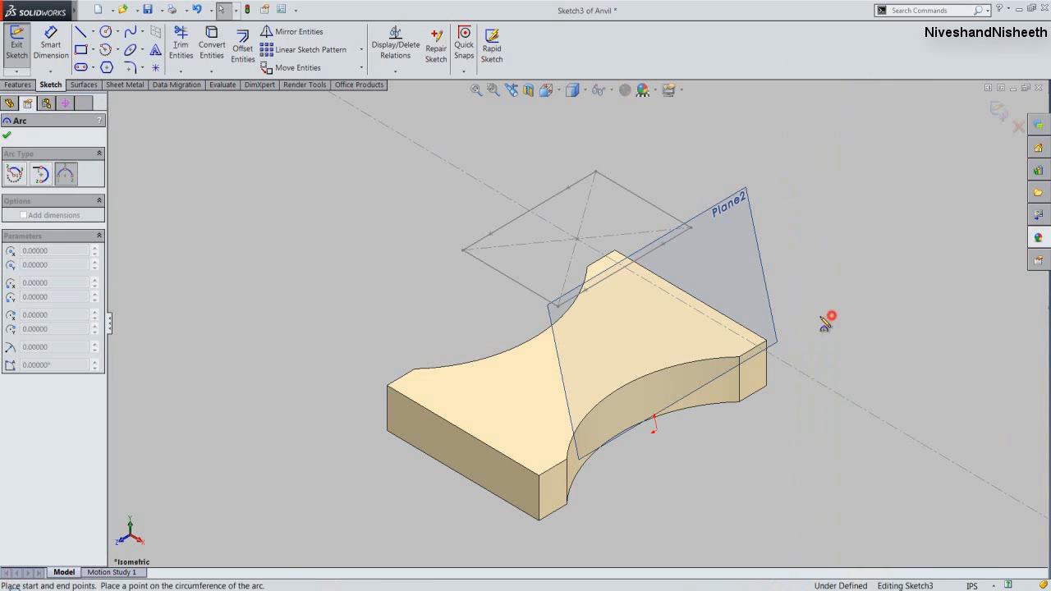
{"action": "left_click", "coordinate": [768, 342]}
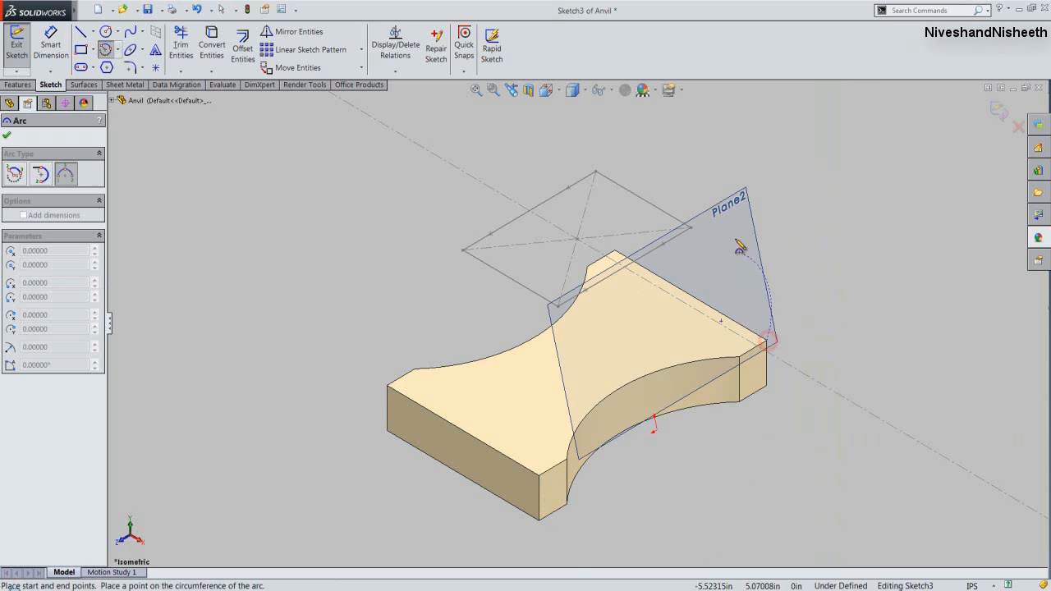
{"action": "left_click", "coordinate": [691, 229]}
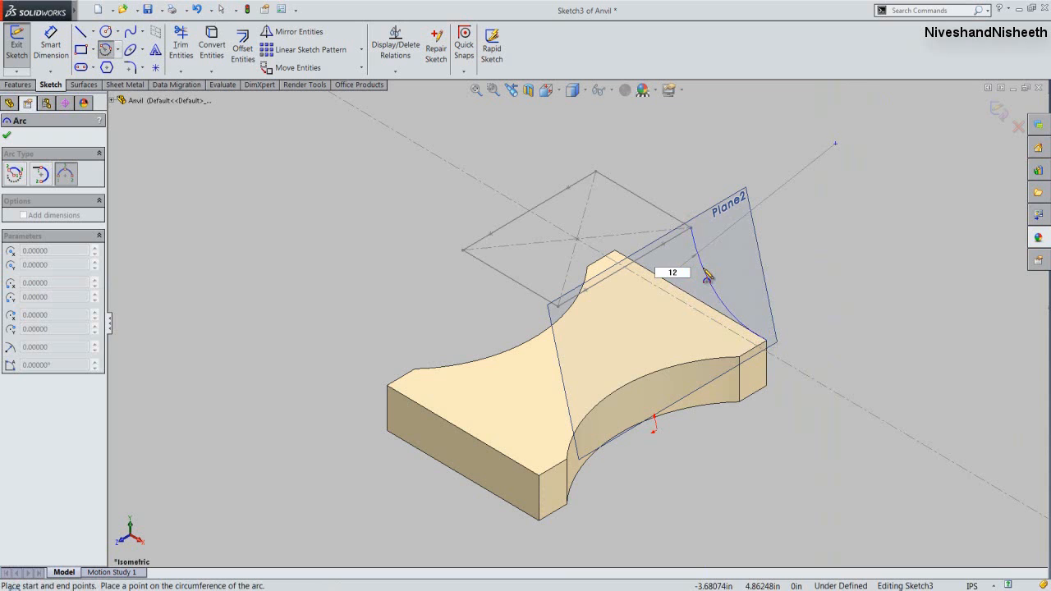
{"action": "key", "text": "Return"}
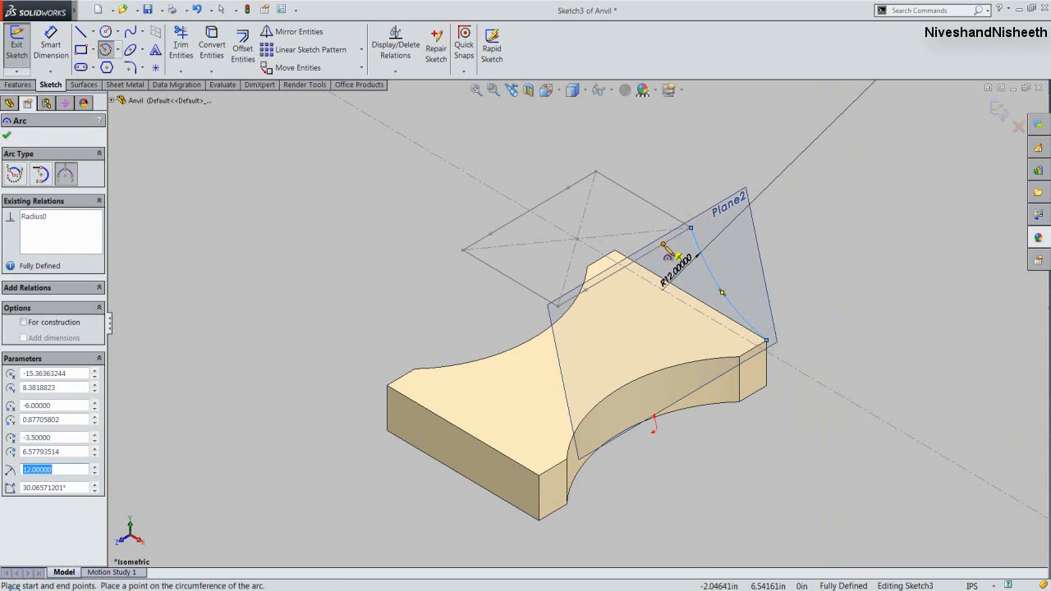
Sketch a second three-point arc, radius about 12.95 in, from the neighbouring point on the rectangle's edge to the base corner where its curved cutout starts.
{"action": "left_click", "coordinate": [665, 247]}
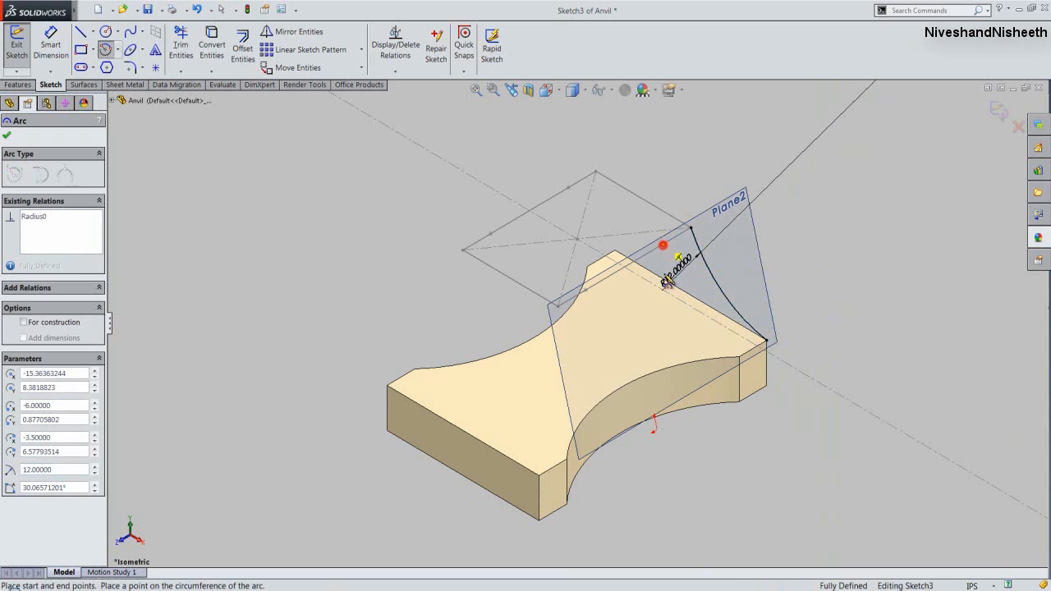
{"action": "left_click", "coordinate": [741, 361]}
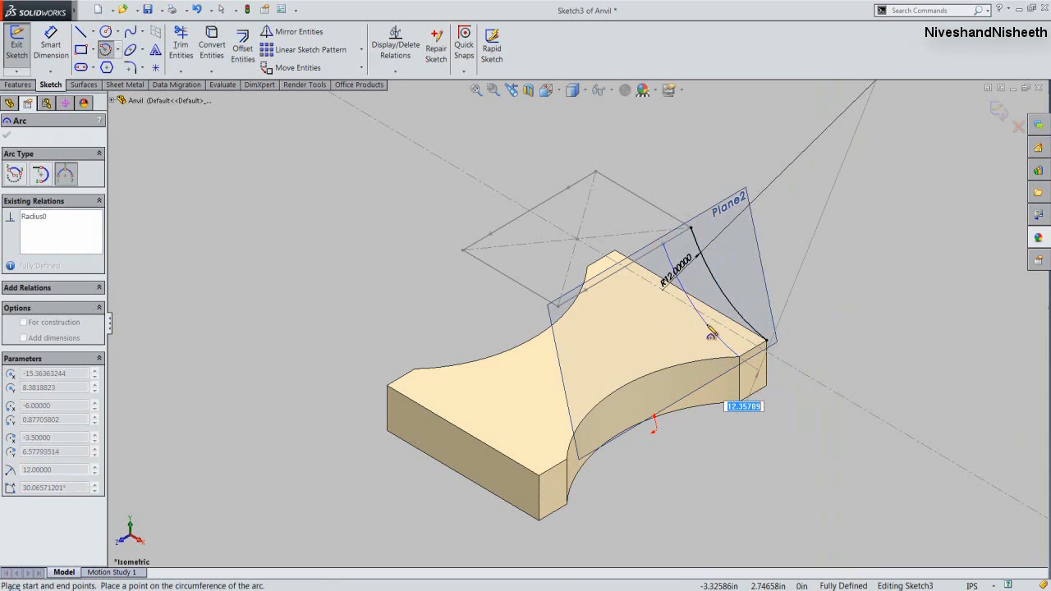
{"action": "left_click", "coordinate": [711, 333]}
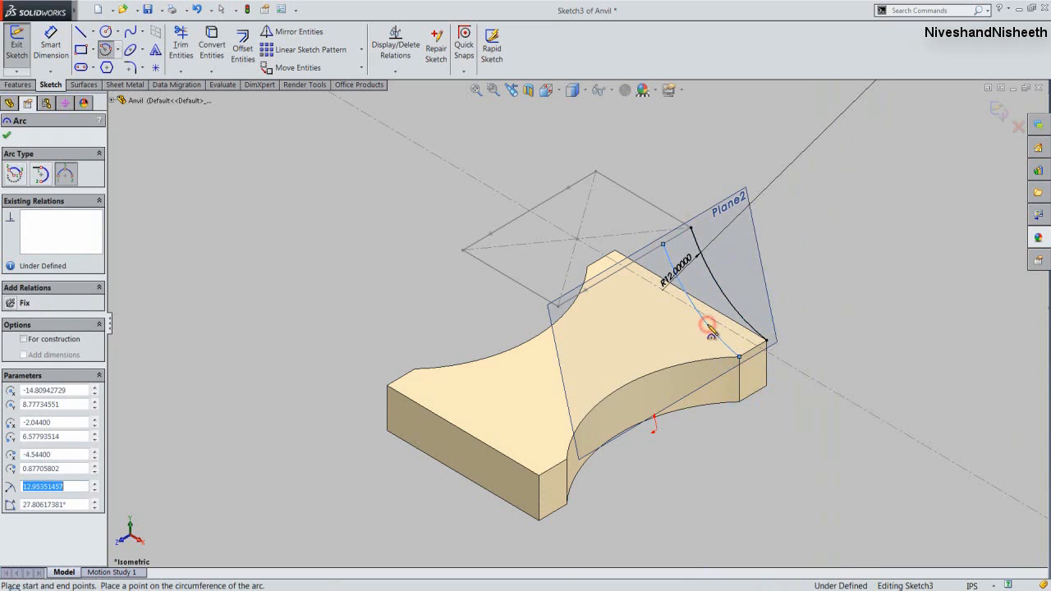
{"action": "right_click", "coordinate": [705, 335]}
{"action": "left_click", "coordinate": [750, 213]}
{"action": "left_click", "coordinate": [815, 252]}
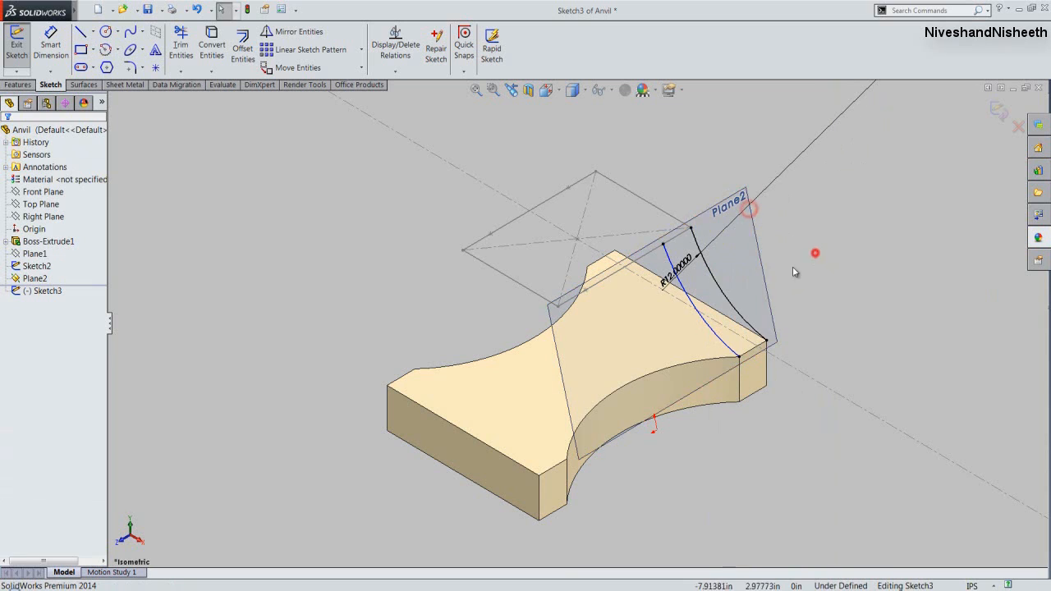
Add an Equal relation between the two arcs.
{"action": "left_click", "coordinate": [723, 291]}
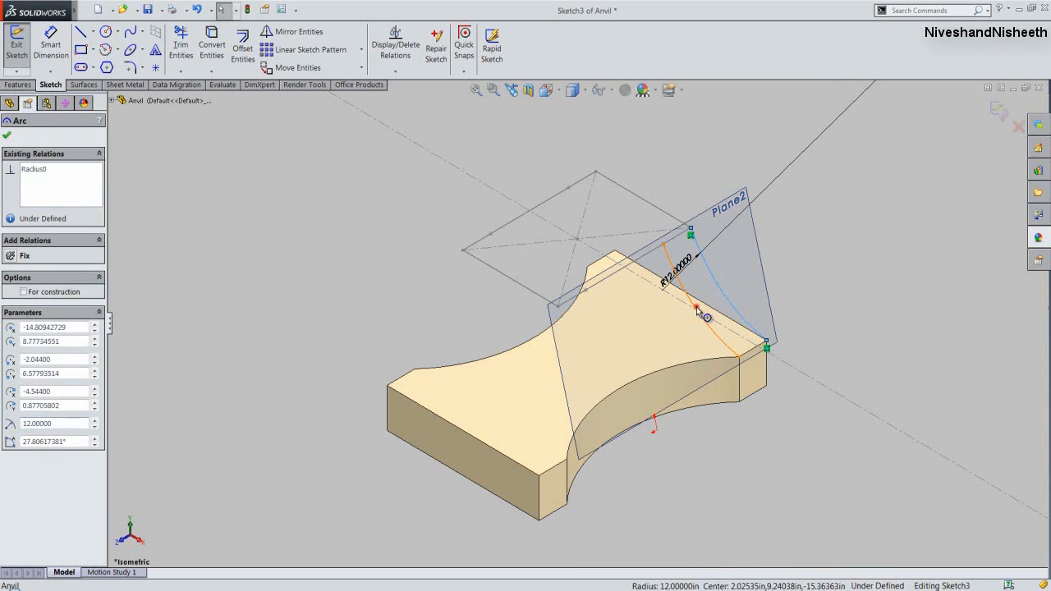
{"action": "left_click", "coordinate": [721, 292], "text": "ctrl"}
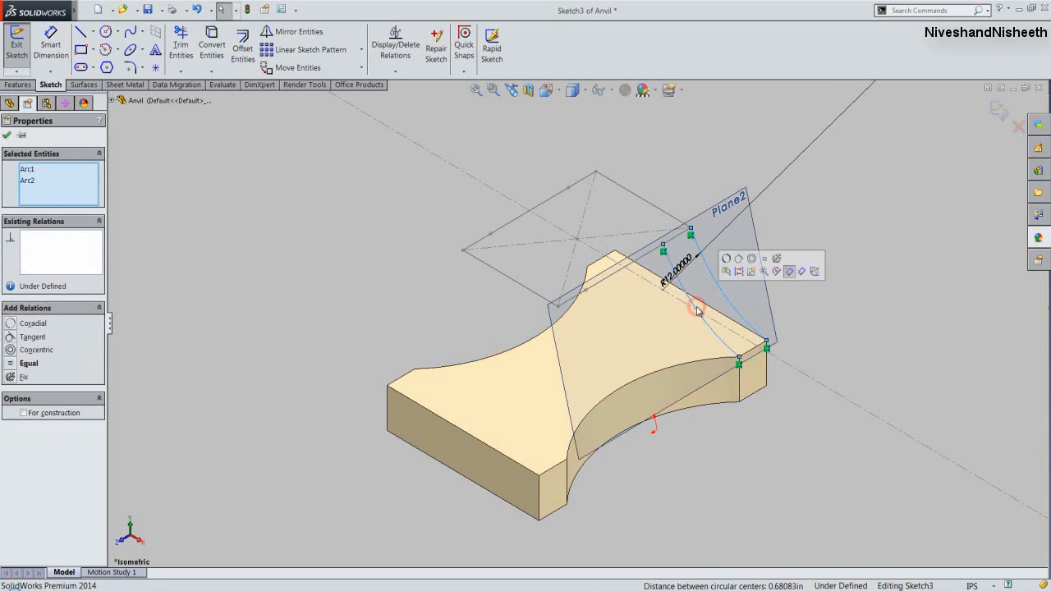
{"action": "left_click", "coordinate": [765, 264]}
{"action": "left_click", "coordinate": [815, 305]}
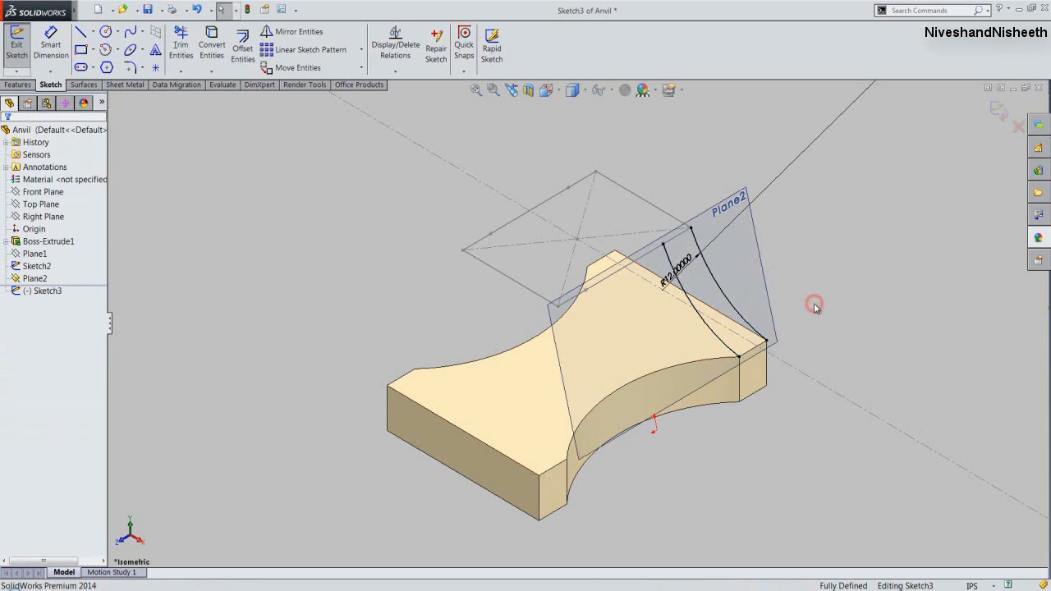
Draw a vertical construction centerline of infinite length through the Plane2 sketch's origin.
{"action": "left_click", "coordinate": [93, 31]}
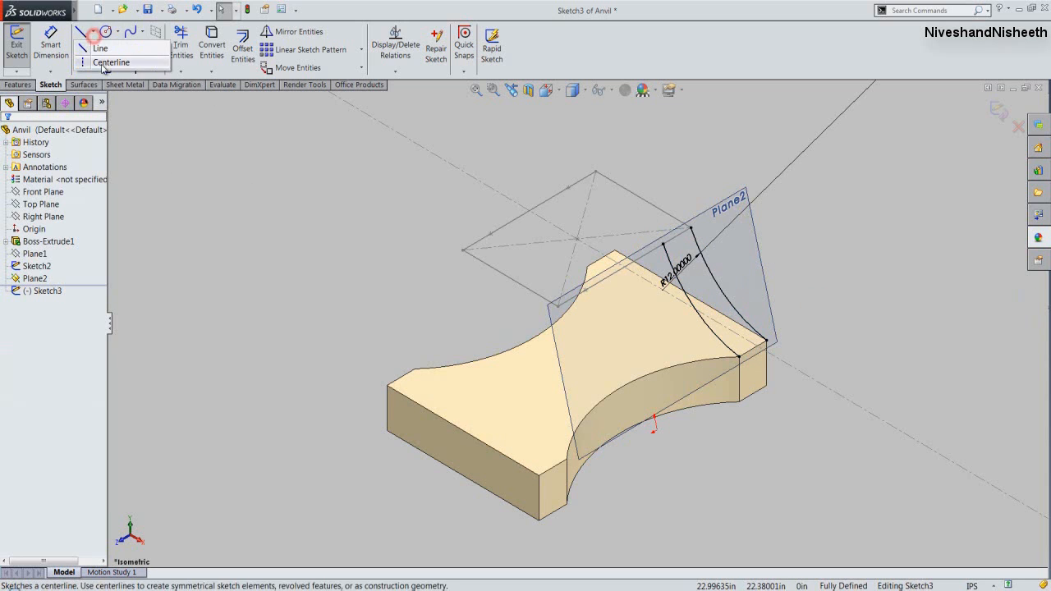
{"action": "left_click", "coordinate": [105, 57]}
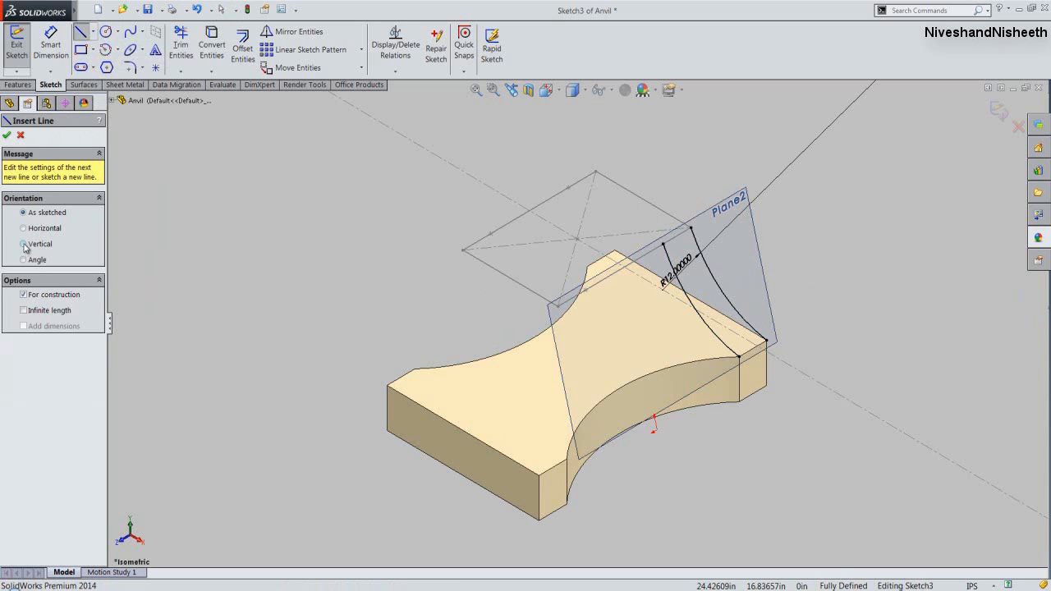
{"action": "left_click", "coordinate": [24, 244]}
{"action": "left_click", "coordinate": [24, 320]}
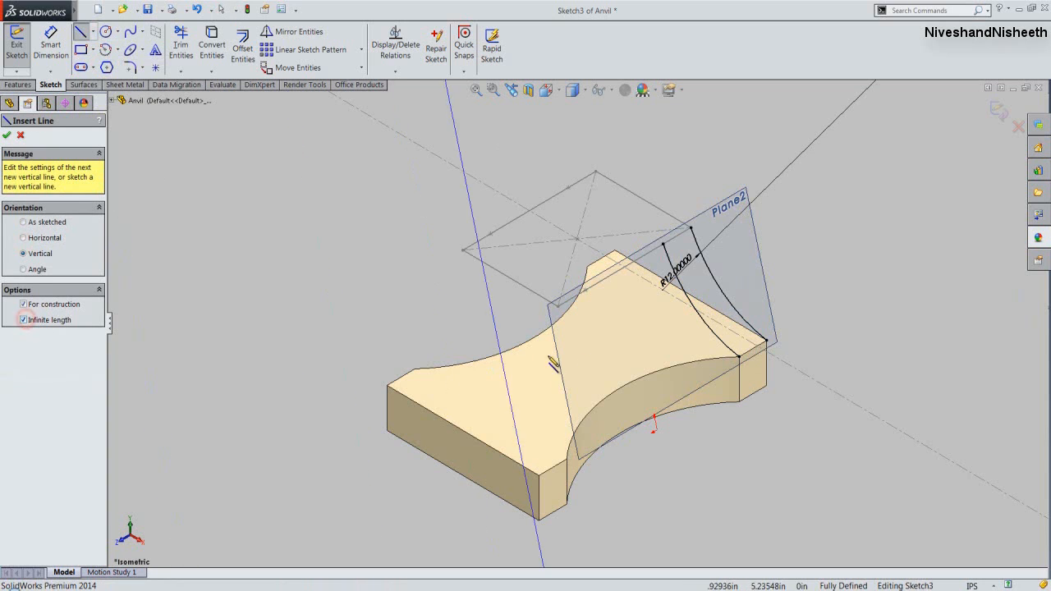
{"action": "left_click", "coordinate": [654, 427]}
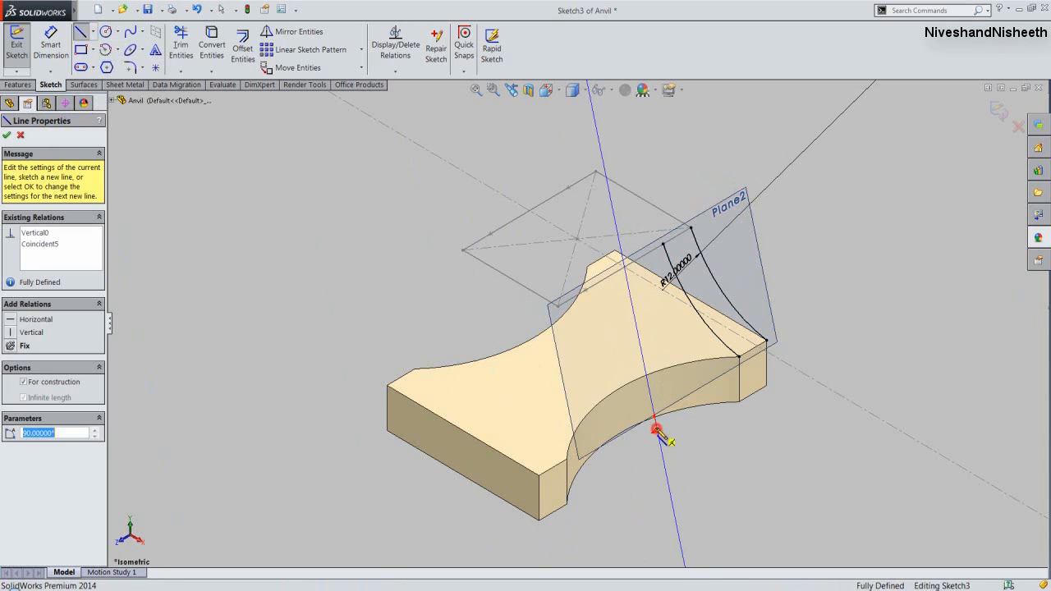
{"action": "right_click", "coordinate": [756, 201]}
{"action": "left_click", "coordinate": [784, 210]}
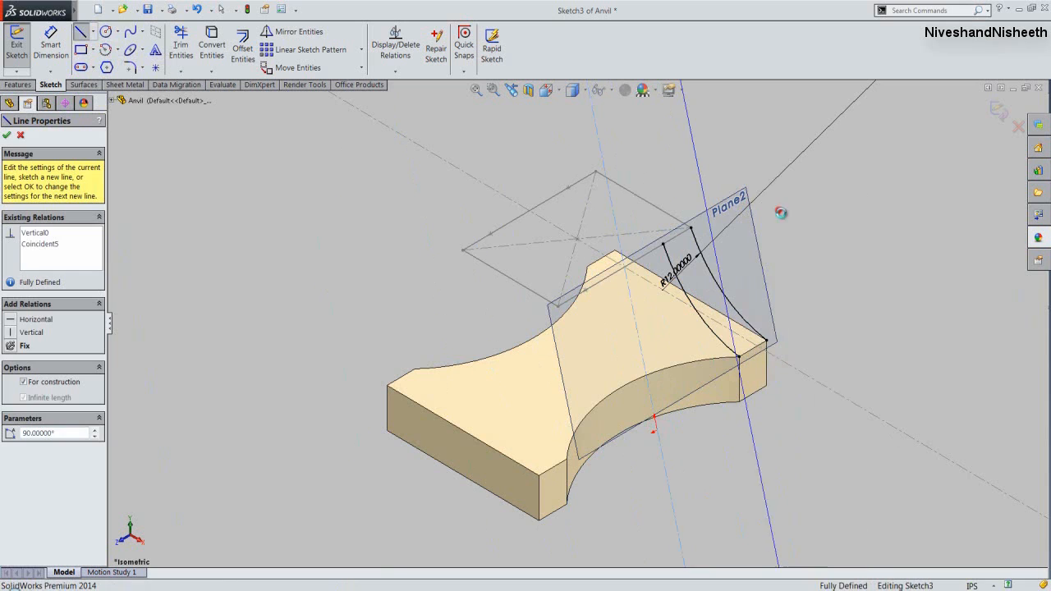
Mirror both arcs about the infinite vertical centerline, keeping the originals.
{"action": "left_click", "coordinate": [720, 287]}
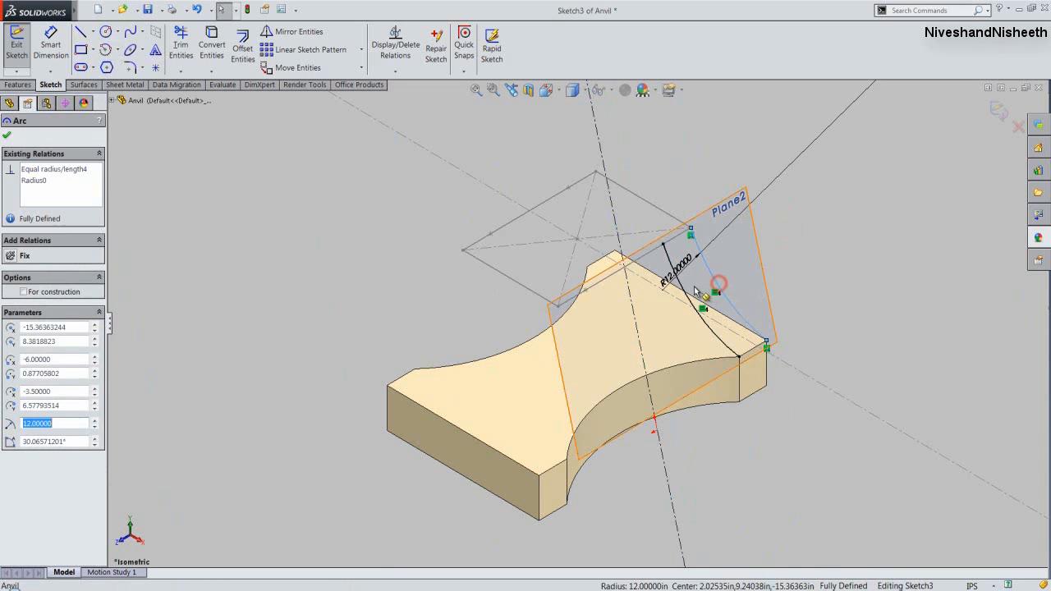
{"action": "left_click", "coordinate": [683, 284], "text": "ctrl"}
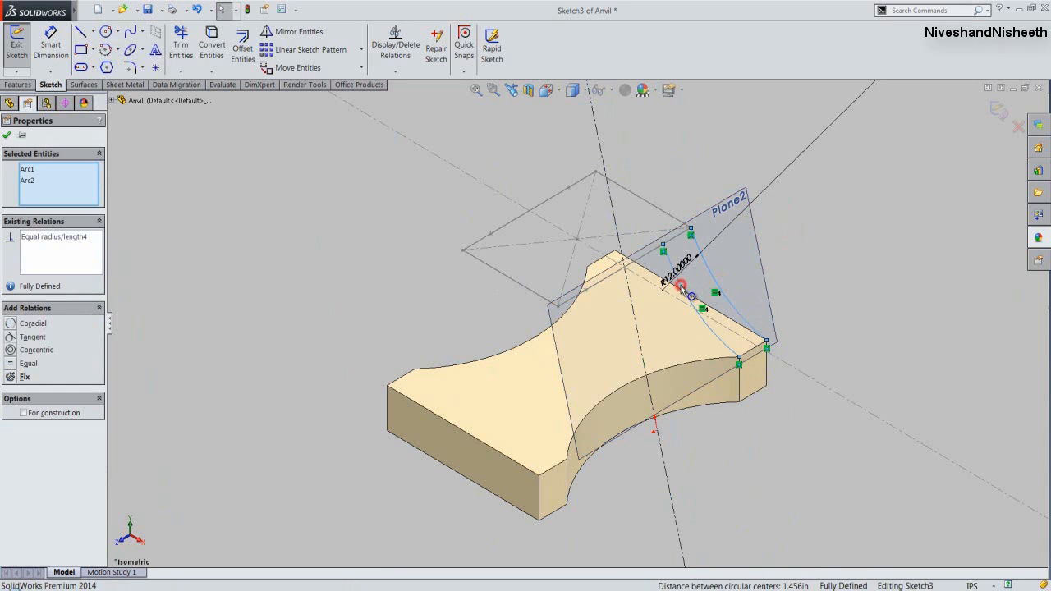
{"action": "left_click", "coordinate": [300, 32]}
{"action": "left_click", "coordinate": [78, 300]}
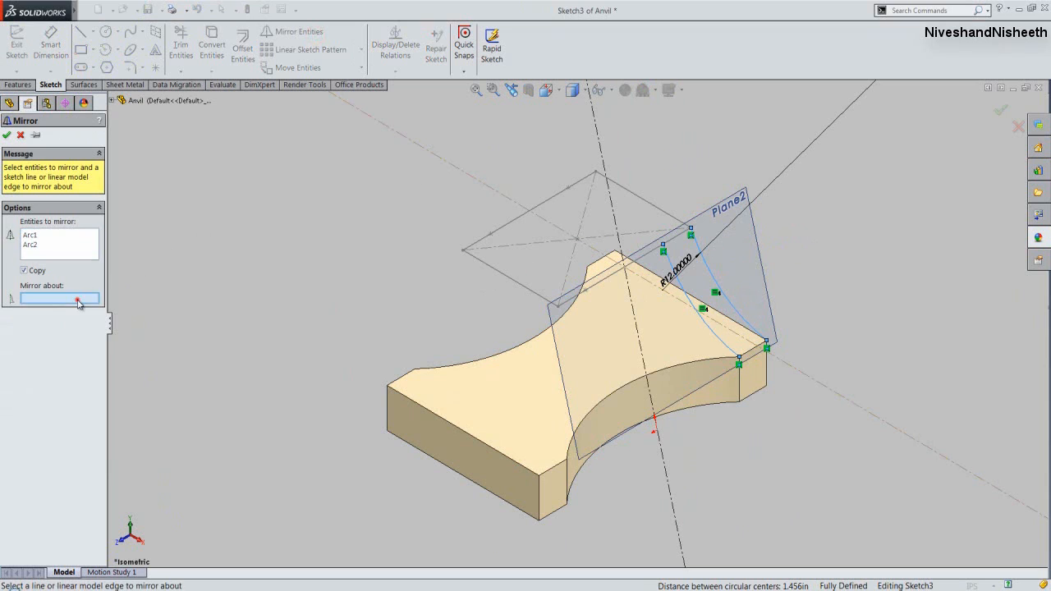
{"action": "left_click", "coordinate": [601, 148]}
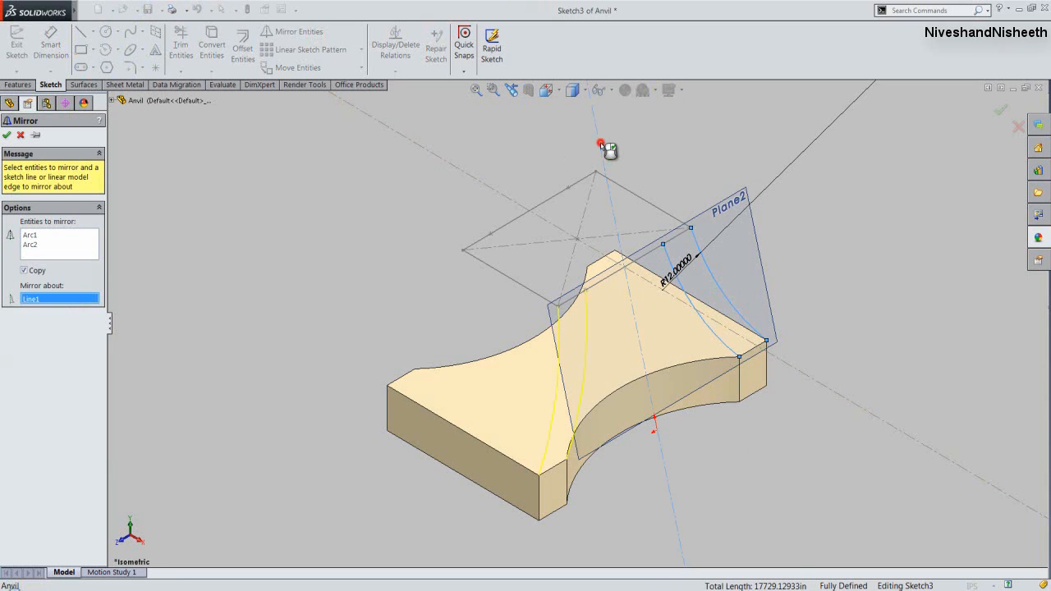
{"action": "left_click", "coordinate": [7, 136]}
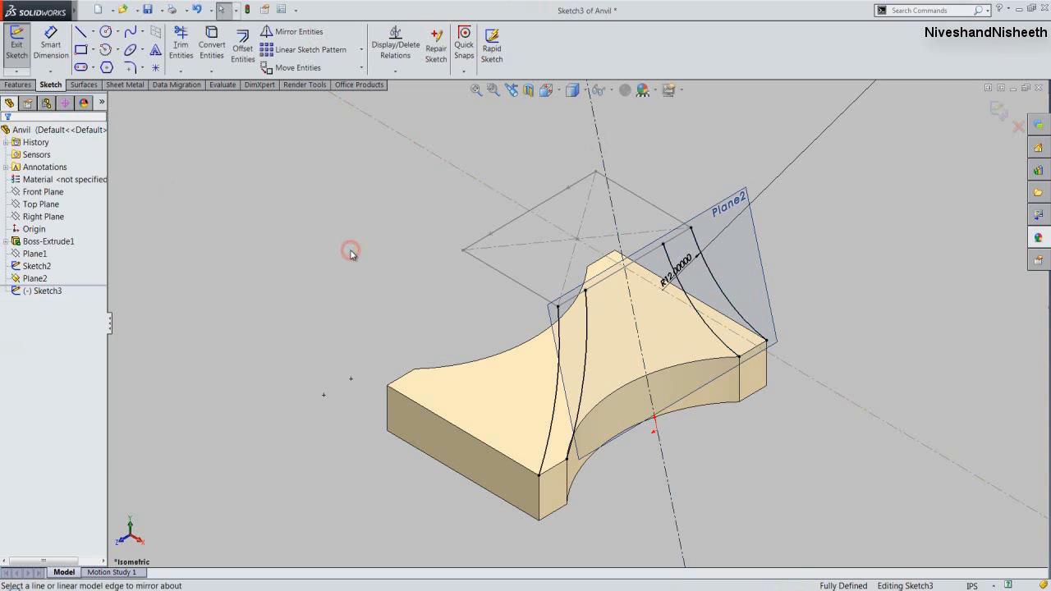
Exit the arc sketch and hide Plane2.
{"action": "left_click", "coordinate": [1003, 116]}
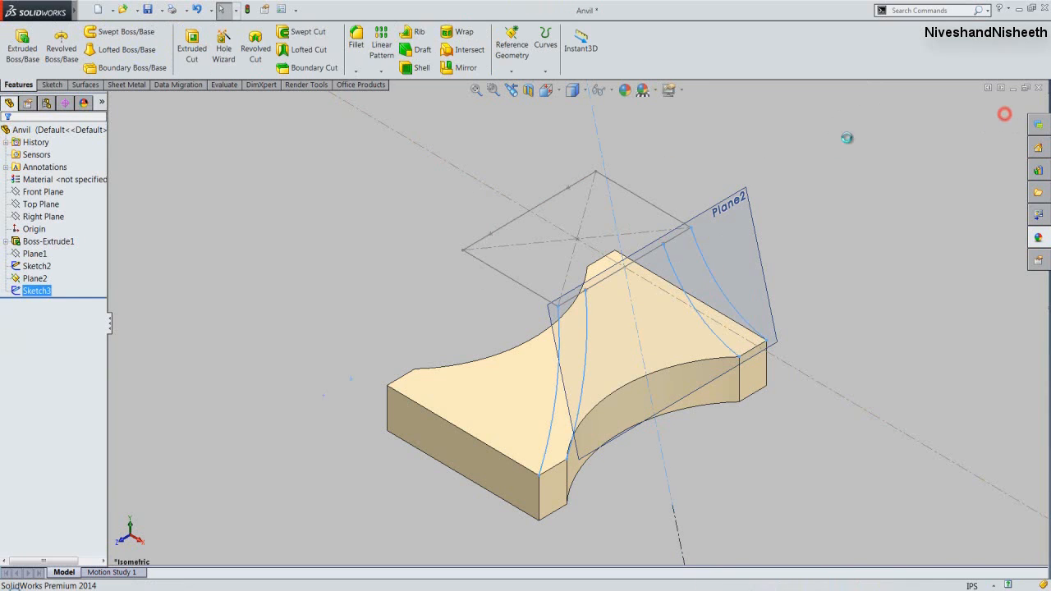
{"action": "left_click", "coordinate": [734, 191]}
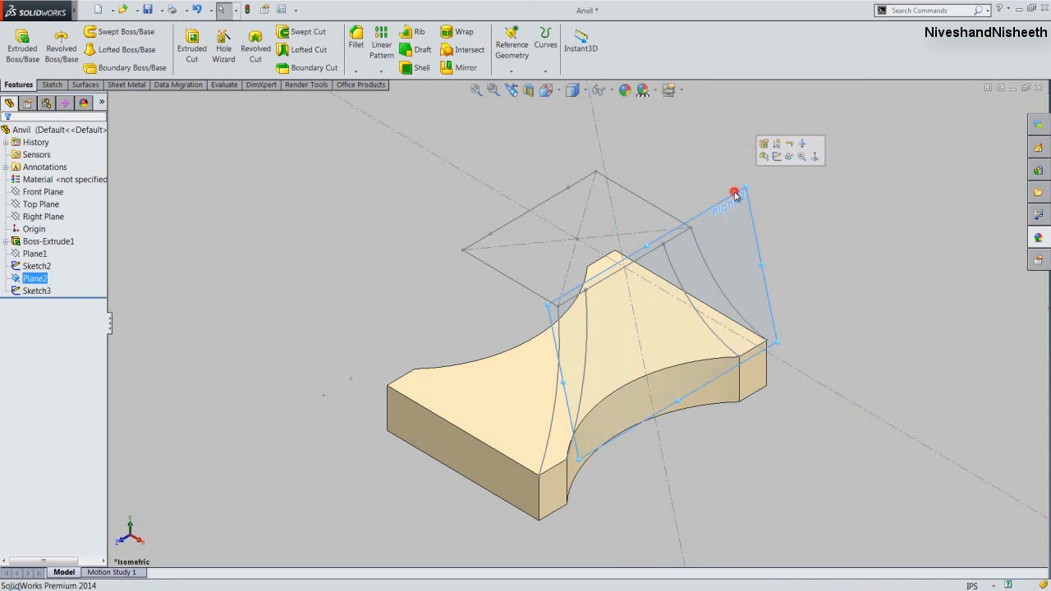
{"action": "left_click", "coordinate": [788, 156]}
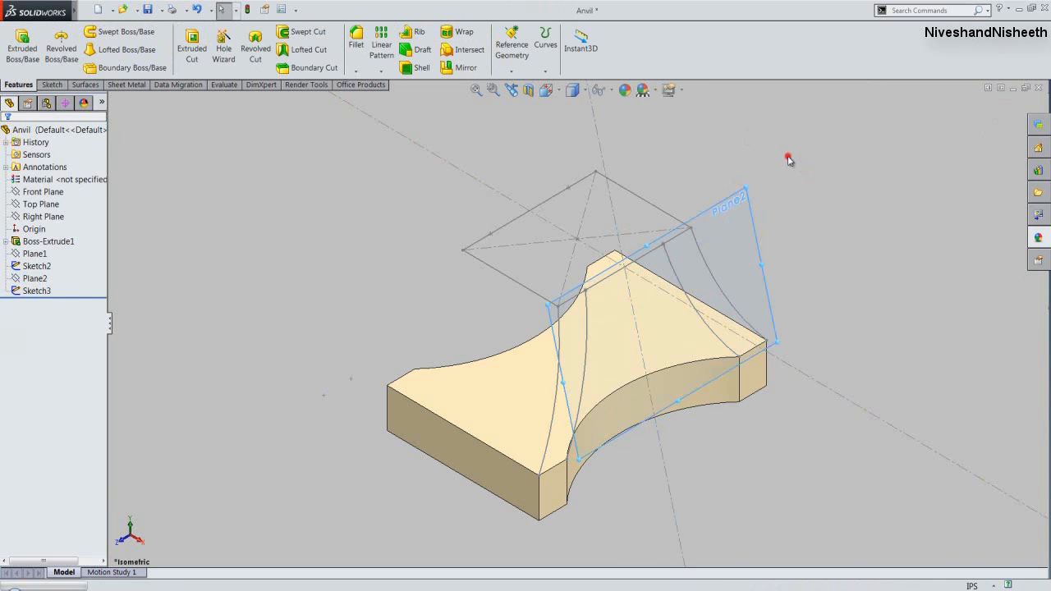
Create a reference plane on the opposite side, coincident with the base's short straight top edge and the rectangle's long line there.
{"action": "left_click", "coordinate": [572, 89]}
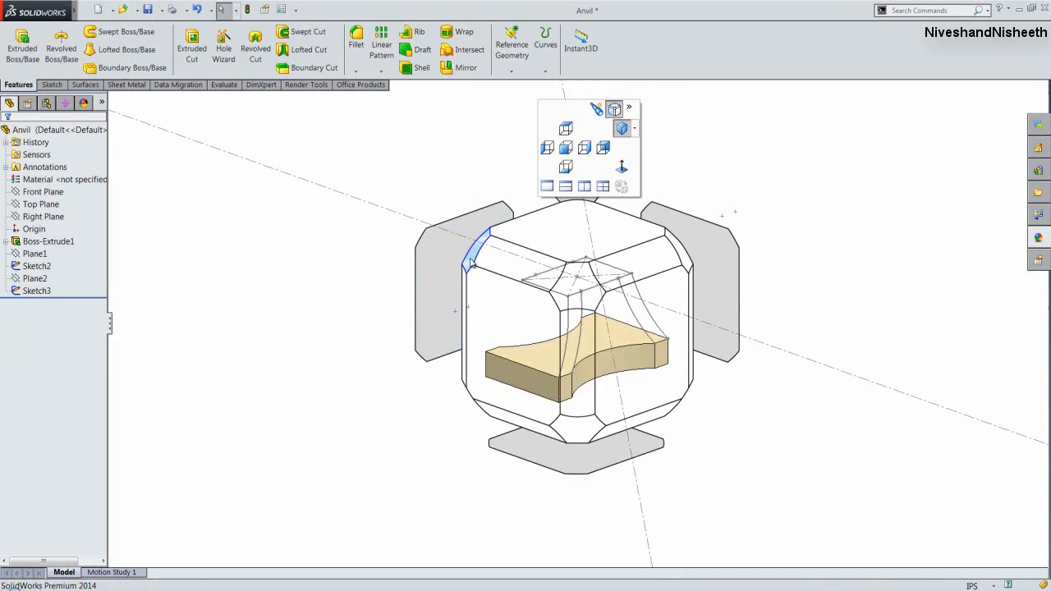
{"action": "left_click", "coordinate": [469, 258]}
{"action": "left_click", "coordinate": [408, 431]}
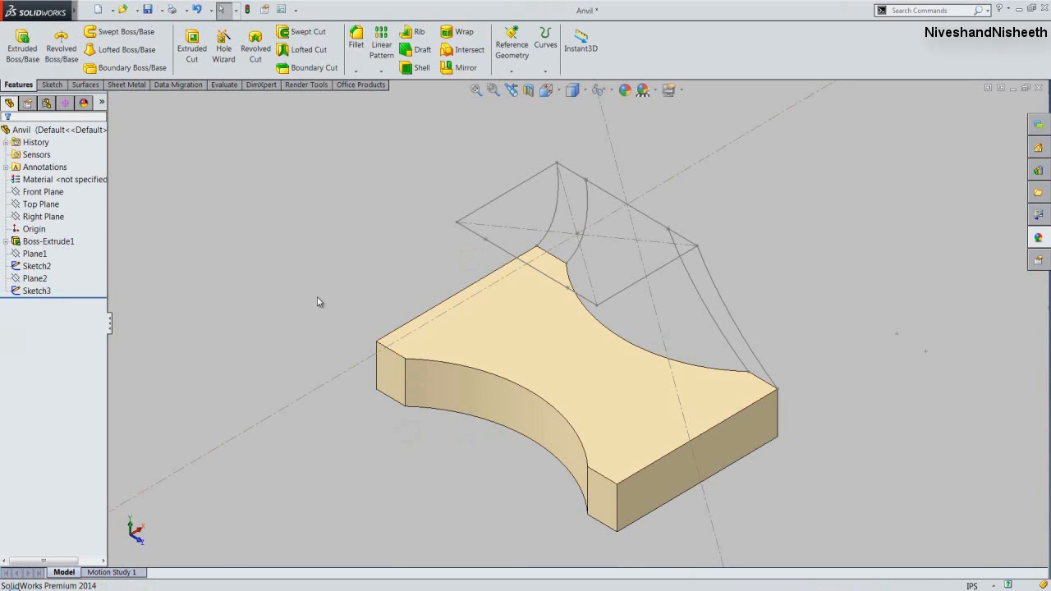
{"action": "left_click", "coordinate": [512, 71]}
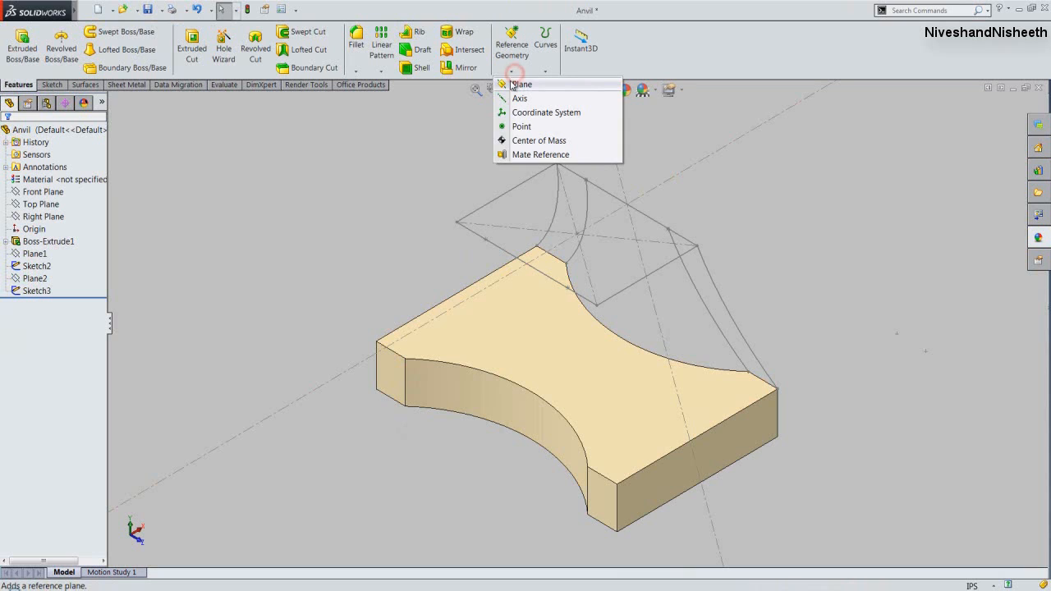
{"action": "left_click", "coordinate": [519, 84]}
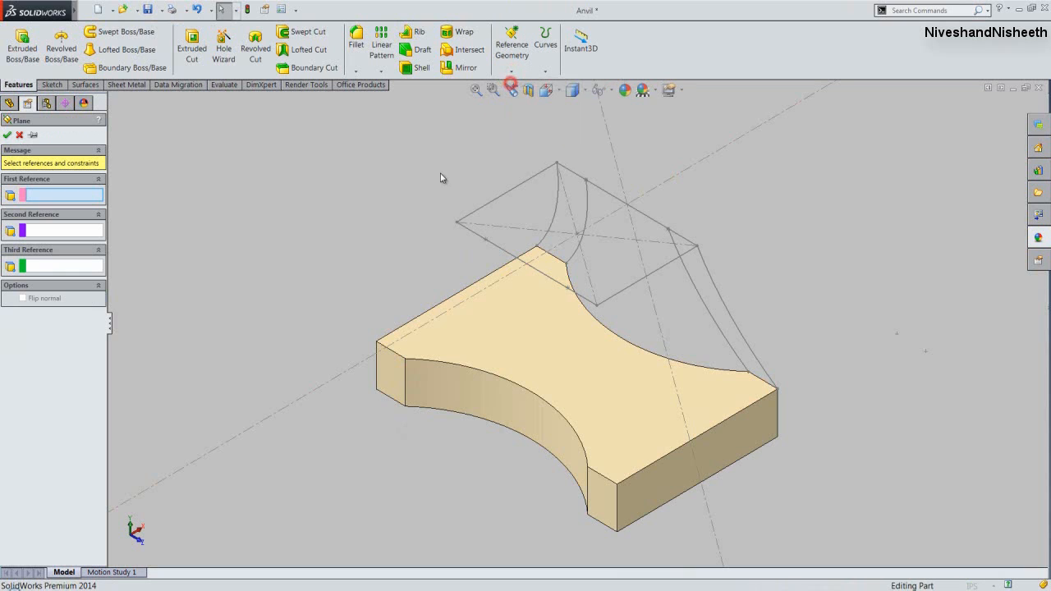
{"action": "left_click", "coordinate": [397, 354]}
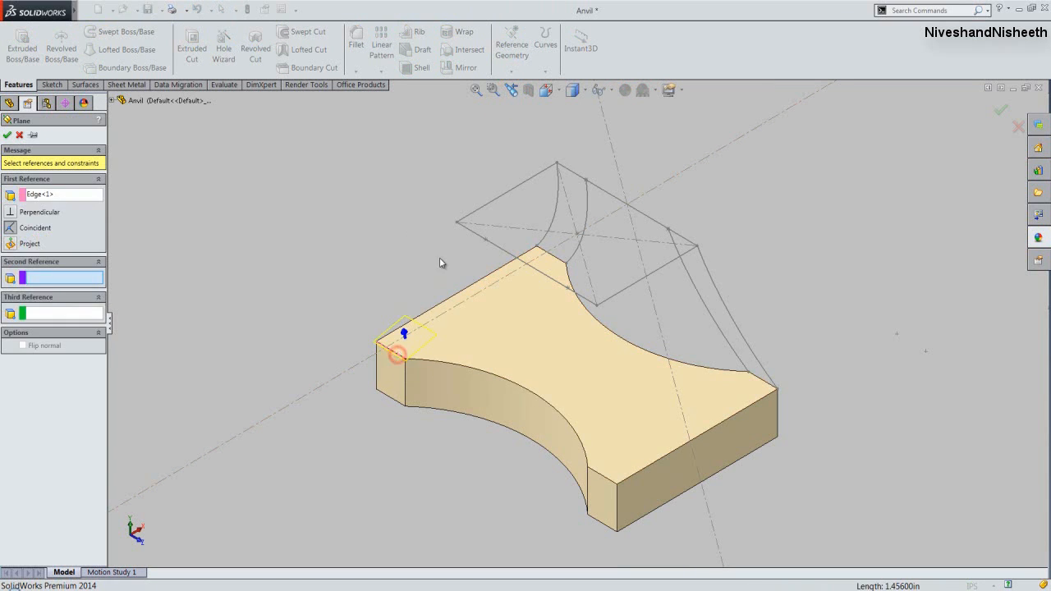
{"action": "left_click", "coordinate": [468, 231]}
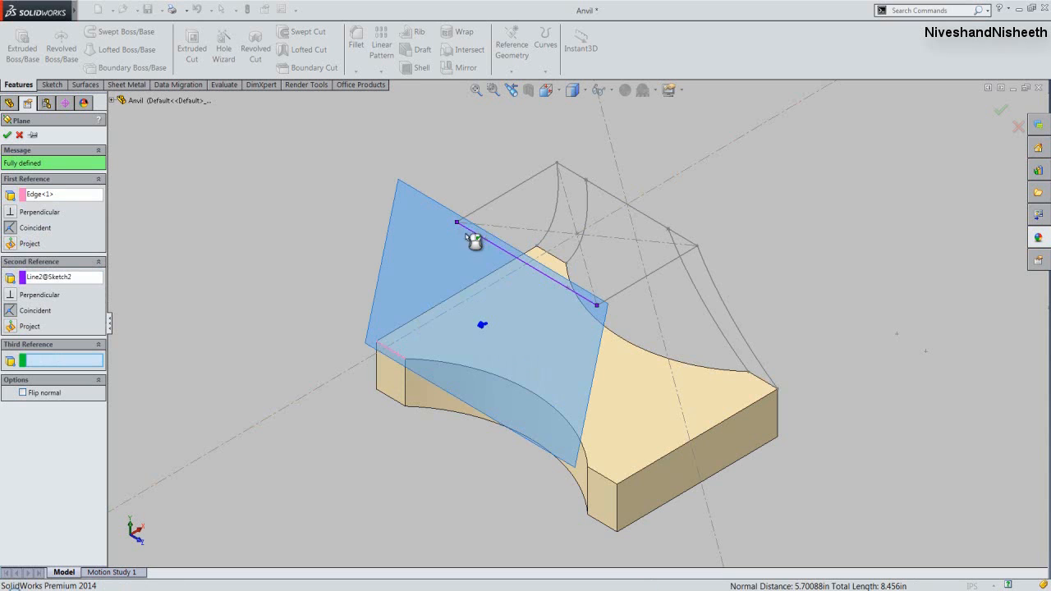
{"action": "left_click", "coordinate": [8, 135]}
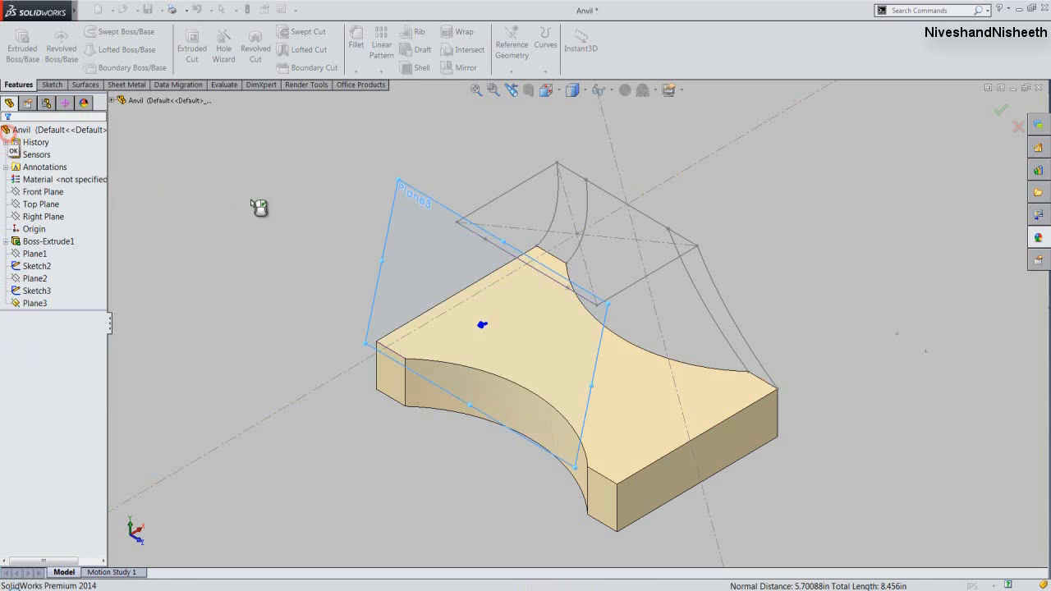
Sketch a three-point arc of 12 in radius on Plane3 from the base's outer top corner to the upper rectangle's nearest corner.
{"action": "left_click", "coordinate": [398, 206]}
{"action": "left_click", "coordinate": [441, 170]}
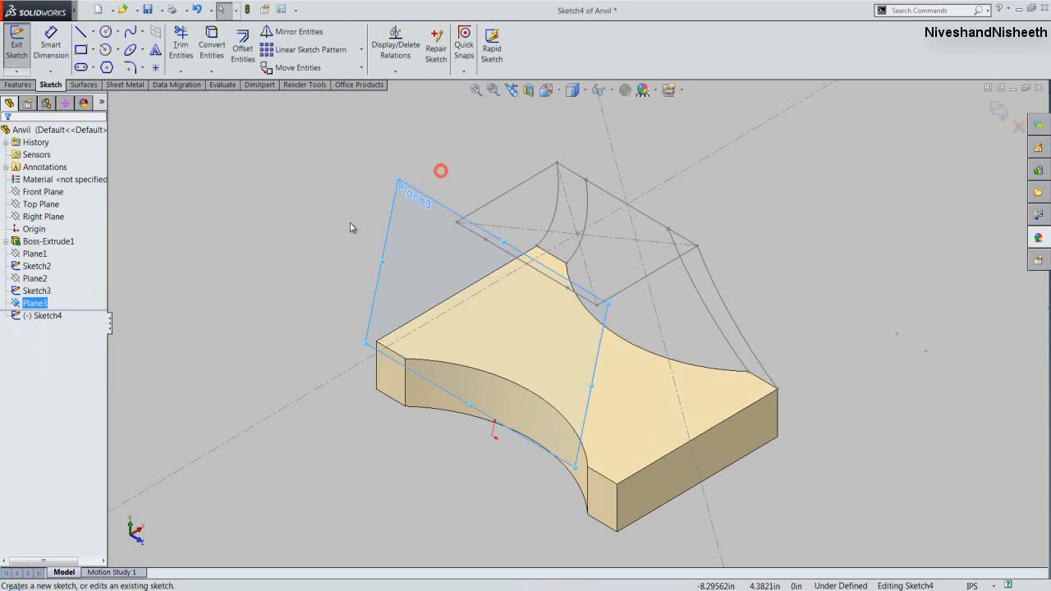
{"action": "right_click", "coordinate": [326, 186]}
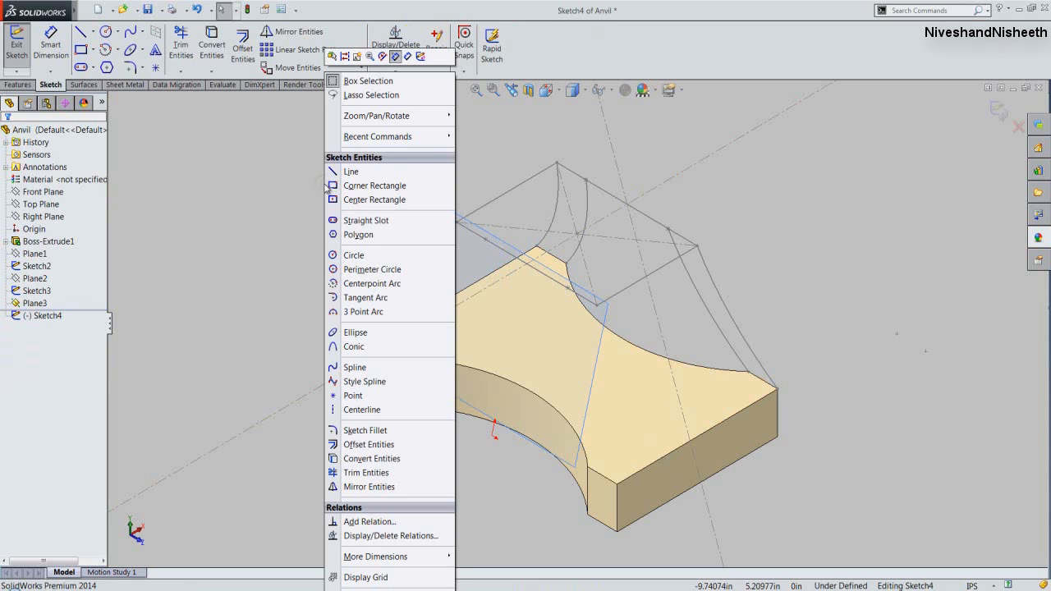
{"action": "left_click", "coordinate": [358, 313]}
{"action": "left_click", "coordinate": [376, 339]}
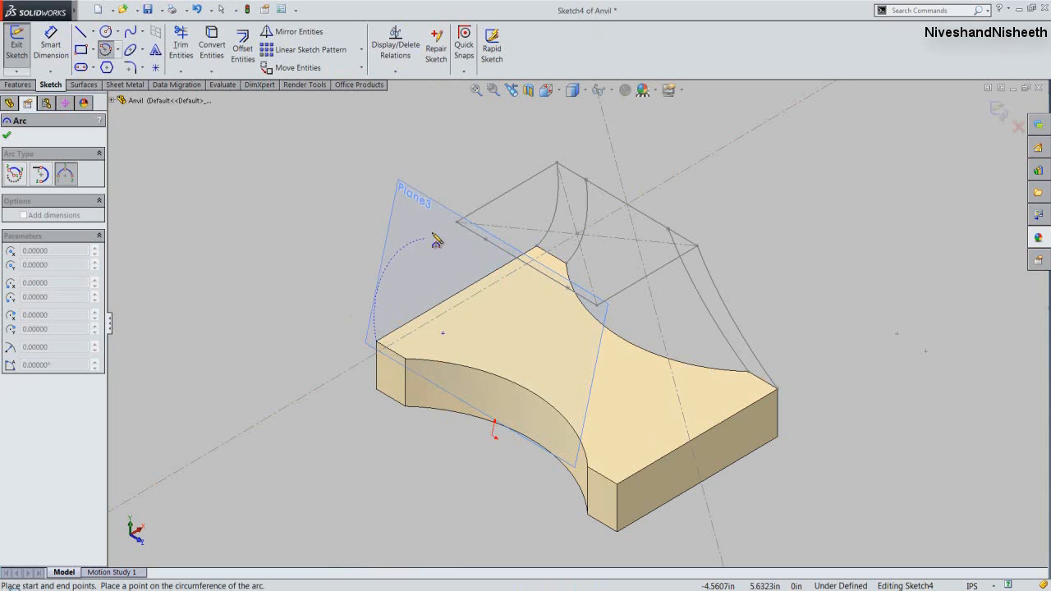
{"action": "left_click", "coordinate": [457, 223]}
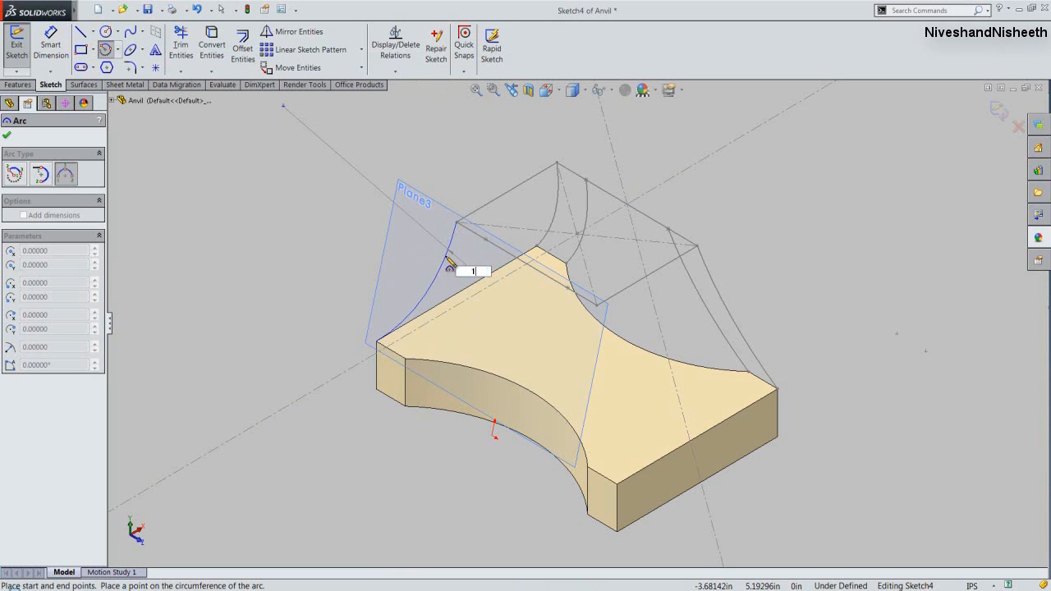
{"action": "type", "text": "12"}
{"action": "key", "text": "Return"}
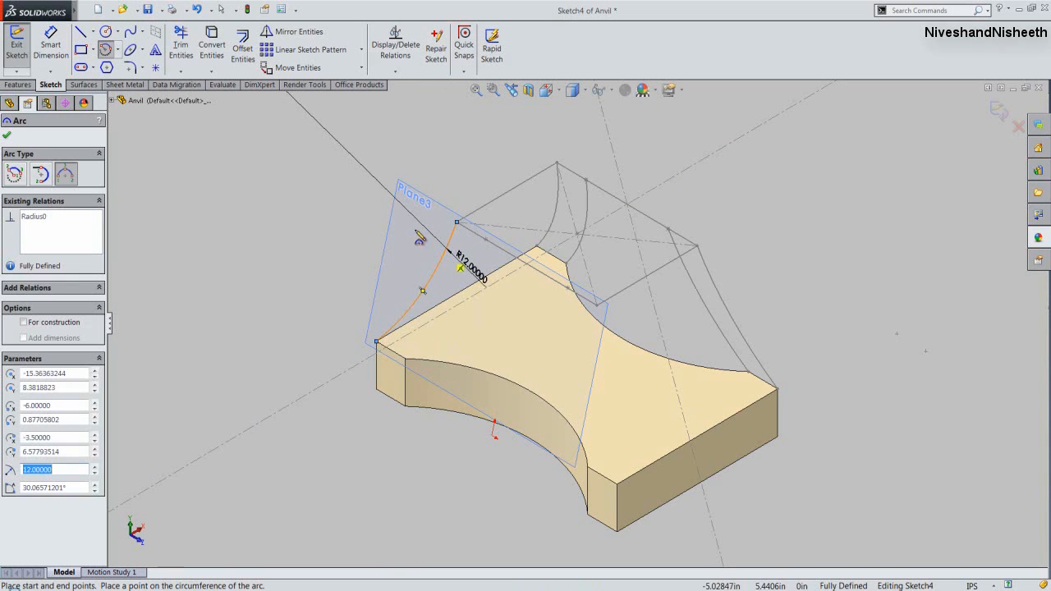
Draw a second three-point arc from the point on the rectangle's long line to the base corner where the arced side starts.
{"action": "left_click", "coordinate": [485, 238]}
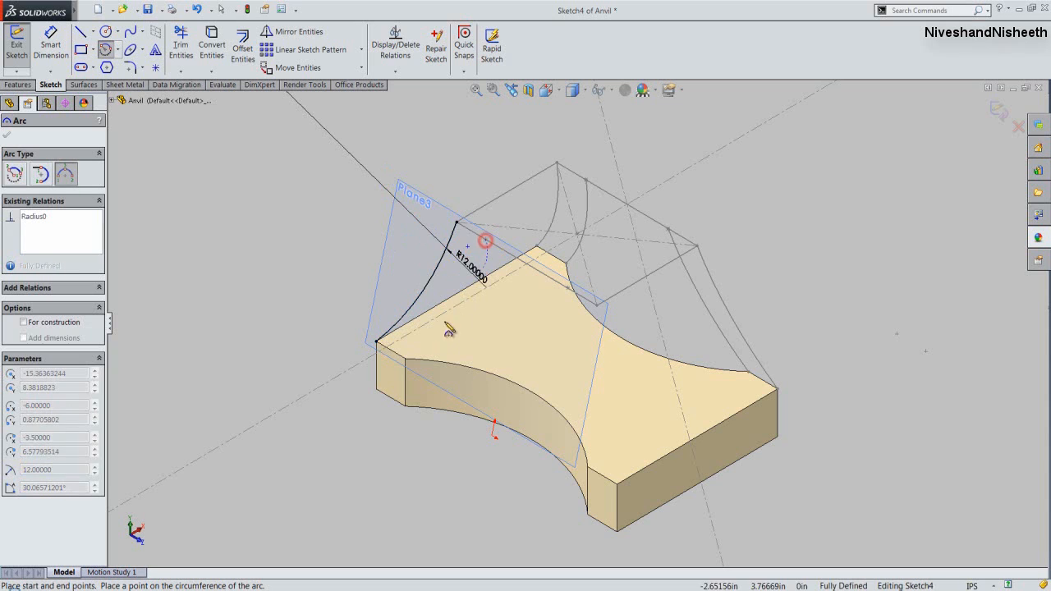
{"action": "left_click", "coordinate": [405, 359]}
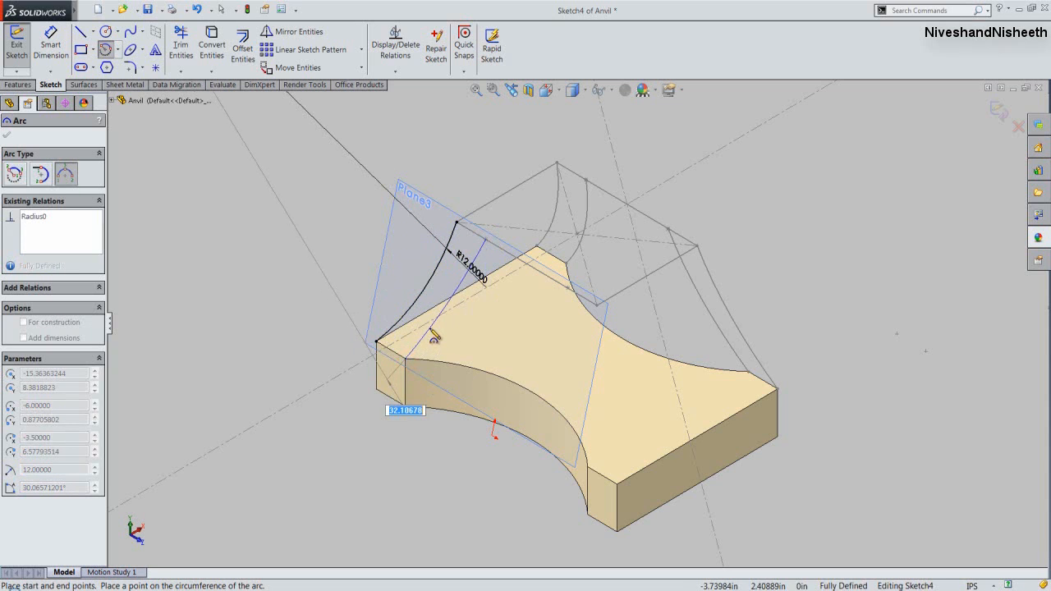
{"action": "left_click", "coordinate": [429, 328]}
{"action": "right_click", "coordinate": [316, 236]}
{"action": "left_click", "coordinate": [341, 224]}
{"action": "left_click", "coordinate": [357, 242]}
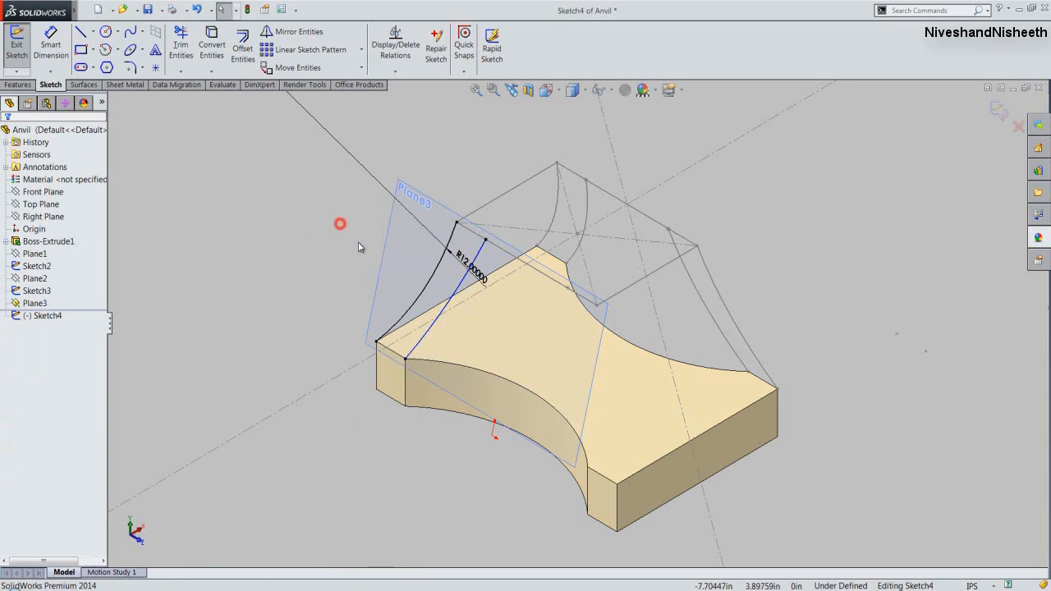
Make the two Plane3 arcs equal in radius.
{"action": "left_click", "coordinate": [428, 282]}
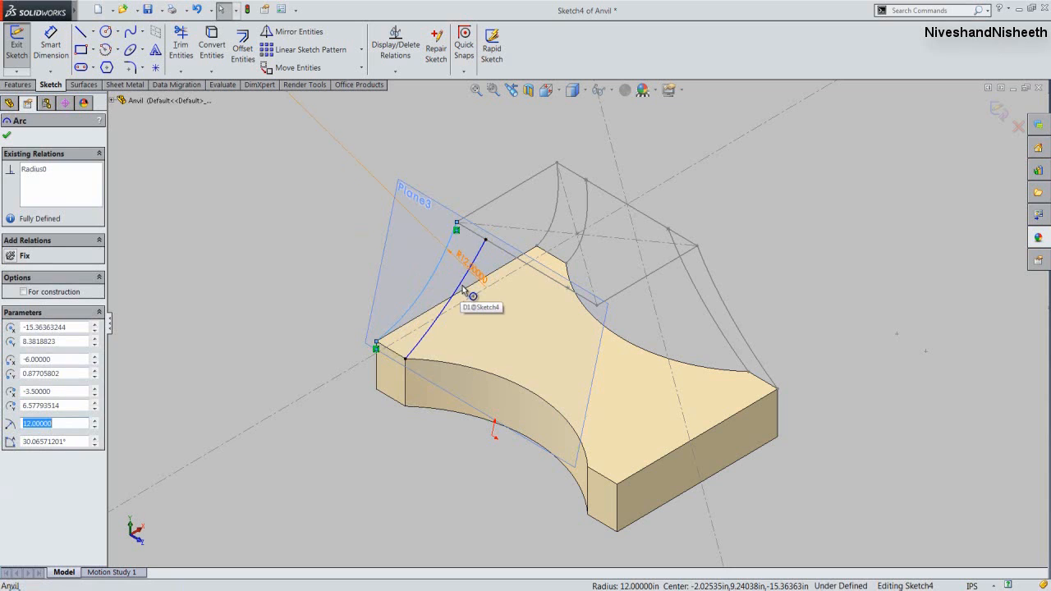
{"action": "left_click", "coordinate": [462, 284], "text": "ctrl"}
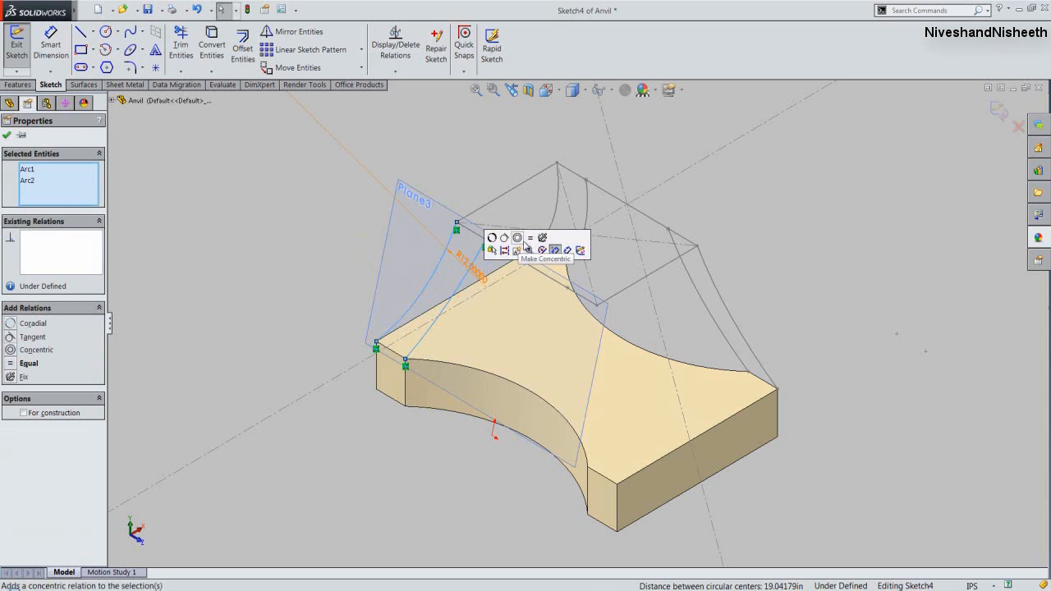
{"action": "left_click", "coordinate": [529, 237]}
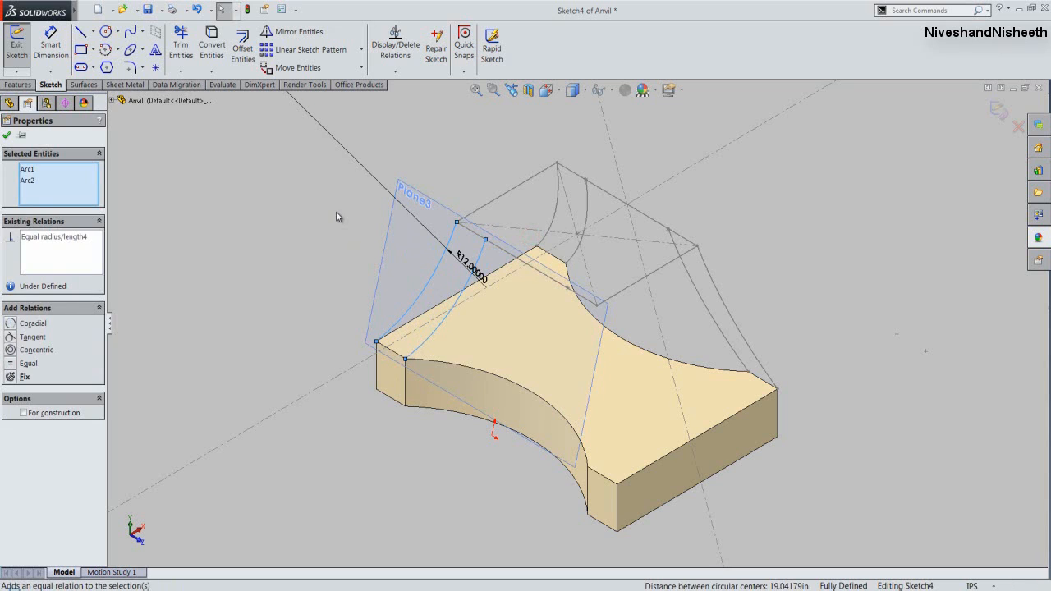
{"action": "left_click", "coordinate": [336, 214]}
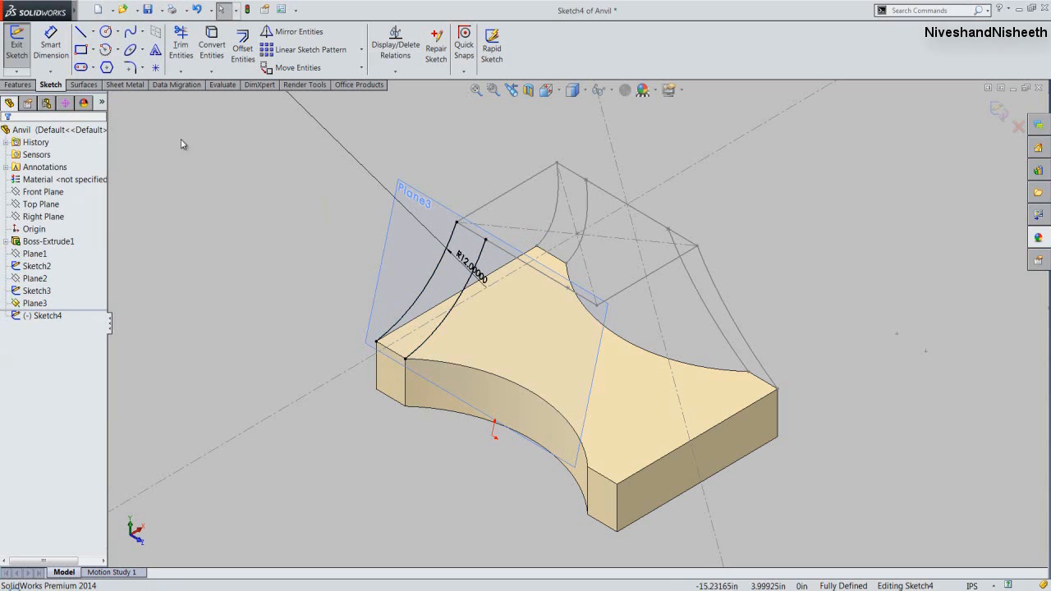
Draw a vertical construction centerline of infinite length through the Plane3 sketch's origin.
{"action": "left_click", "coordinate": [94, 32]}
{"action": "left_click", "coordinate": [97, 64]}
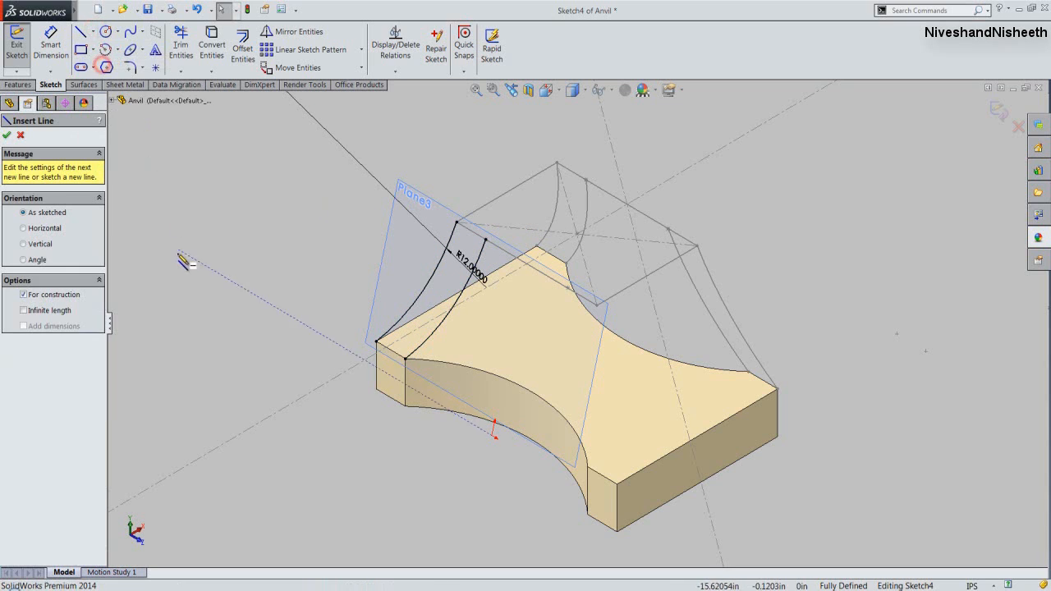
{"action": "left_click", "coordinate": [24, 244]}
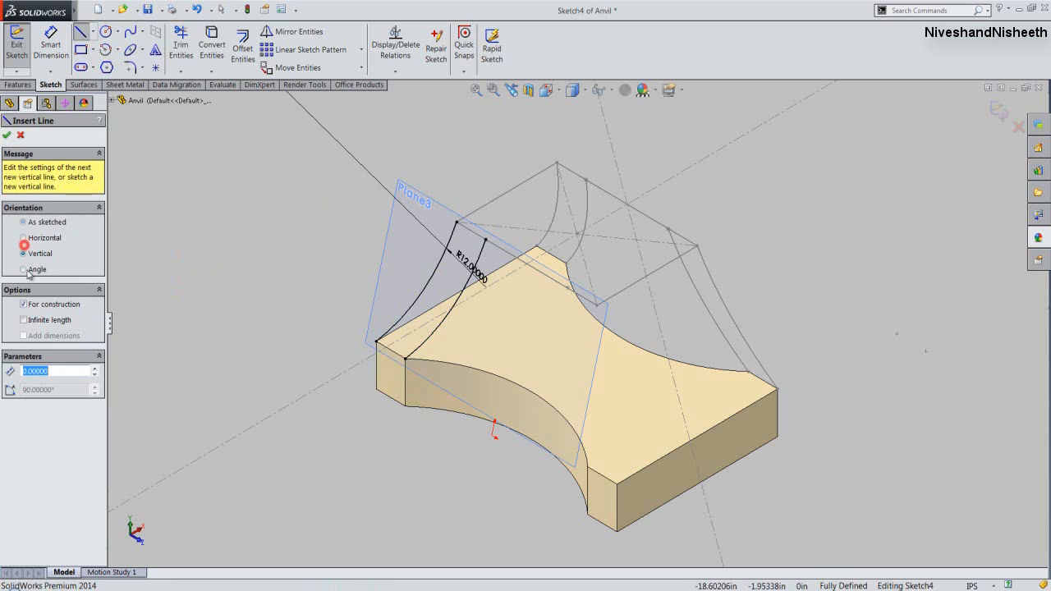
{"action": "left_click", "coordinate": [28, 319]}
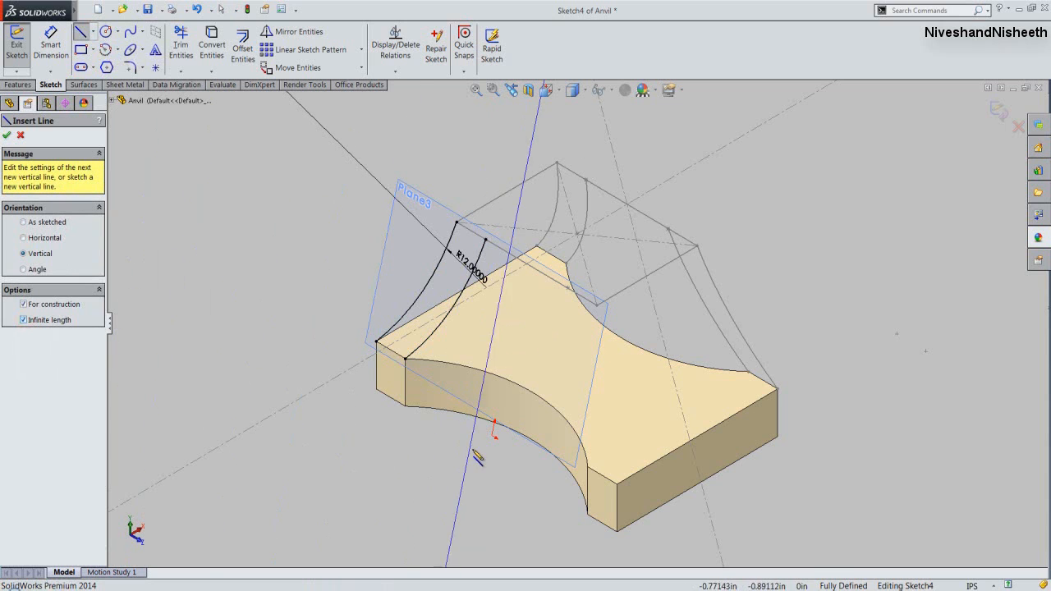
{"action": "left_click", "coordinate": [494, 431]}
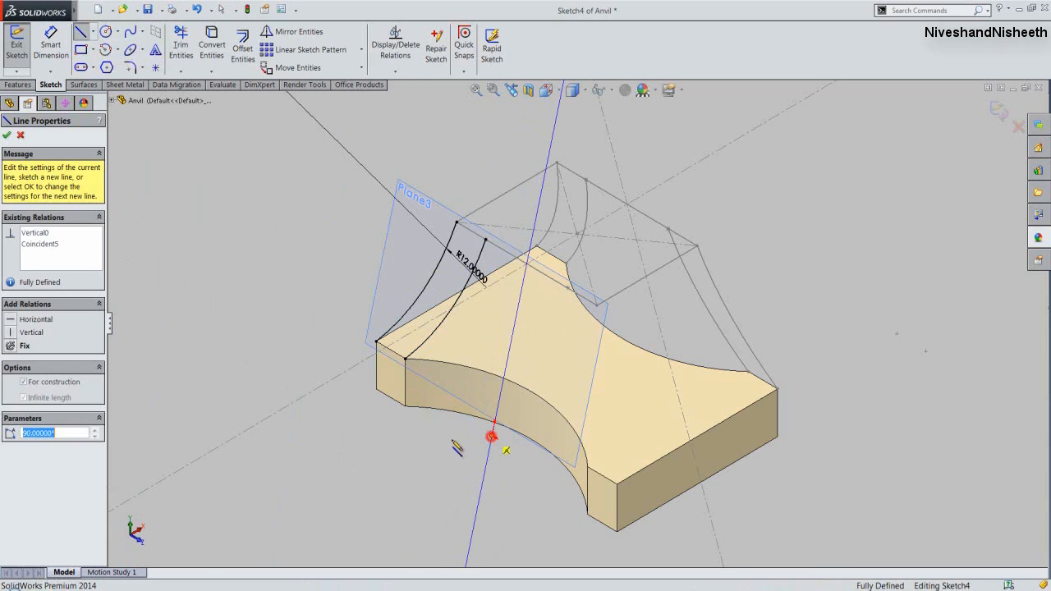
{"action": "right_click", "coordinate": [279, 275]}
{"action": "left_click", "coordinate": [319, 220]}
{"action": "left_click", "coordinate": [308, 257]}
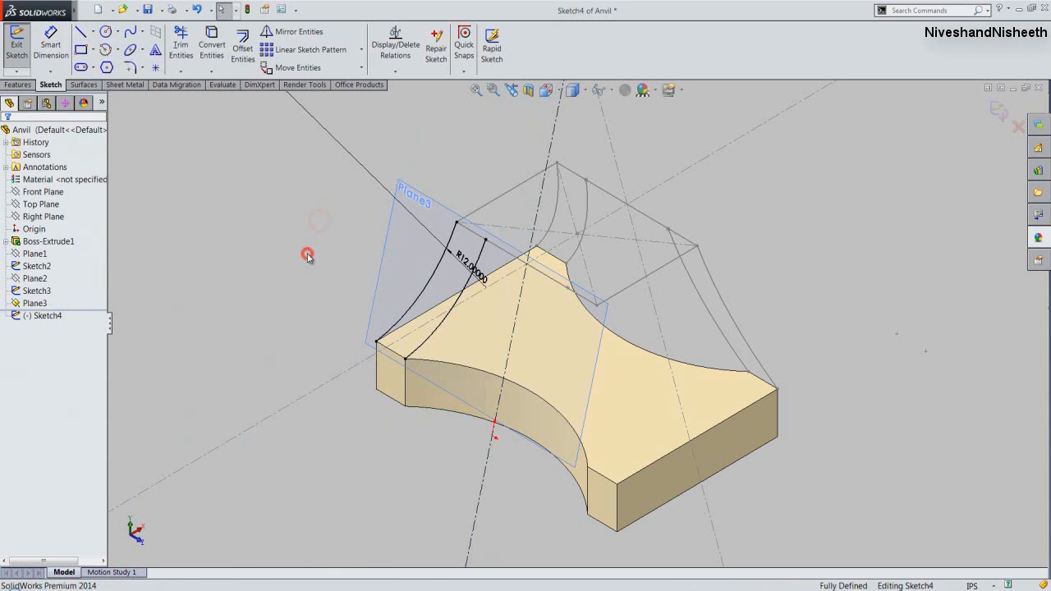
Mirror both Plane3 arcs about the infinite centerline, keeping the originals.
{"action": "left_click", "coordinate": [422, 288]}
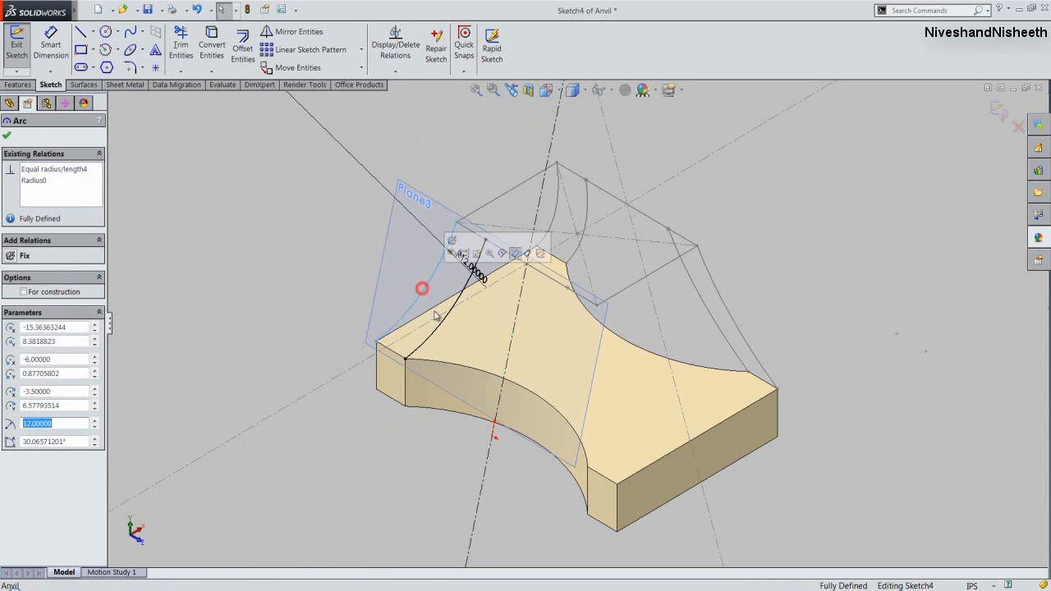
{"action": "left_click", "coordinate": [441, 322], "text": "ctrl"}
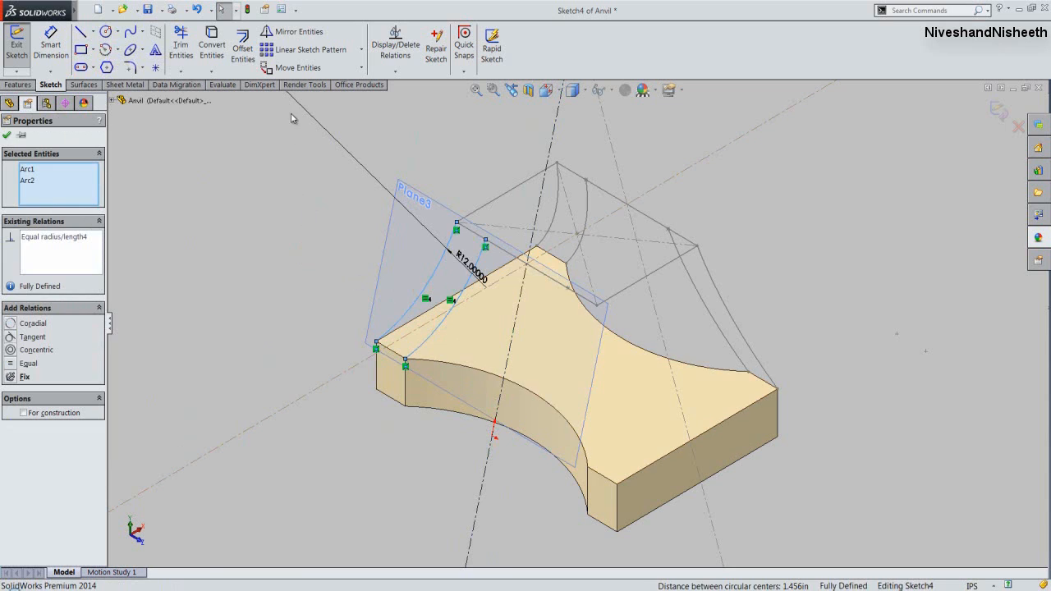
{"action": "left_click", "coordinate": [306, 33]}
{"action": "left_click", "coordinate": [83, 300]}
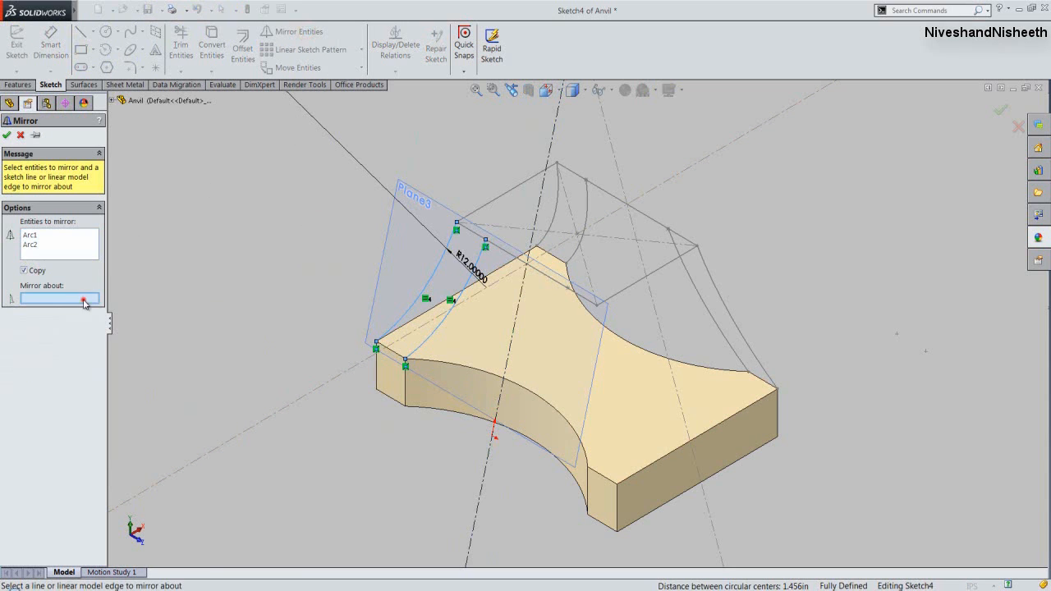
{"action": "left_click", "coordinate": [482, 485]}
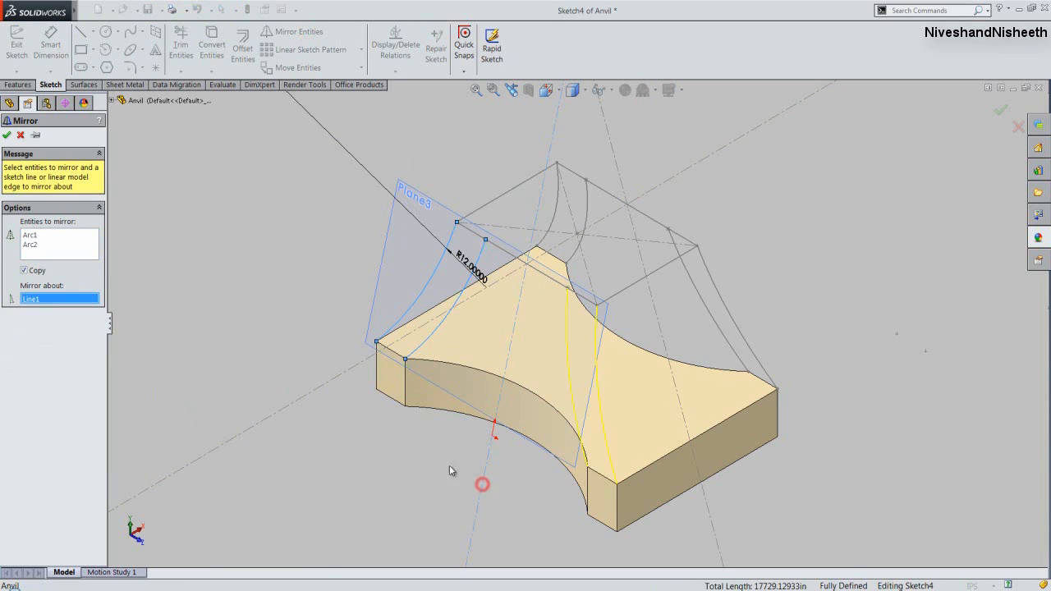
{"action": "left_click", "coordinate": [6, 135]}
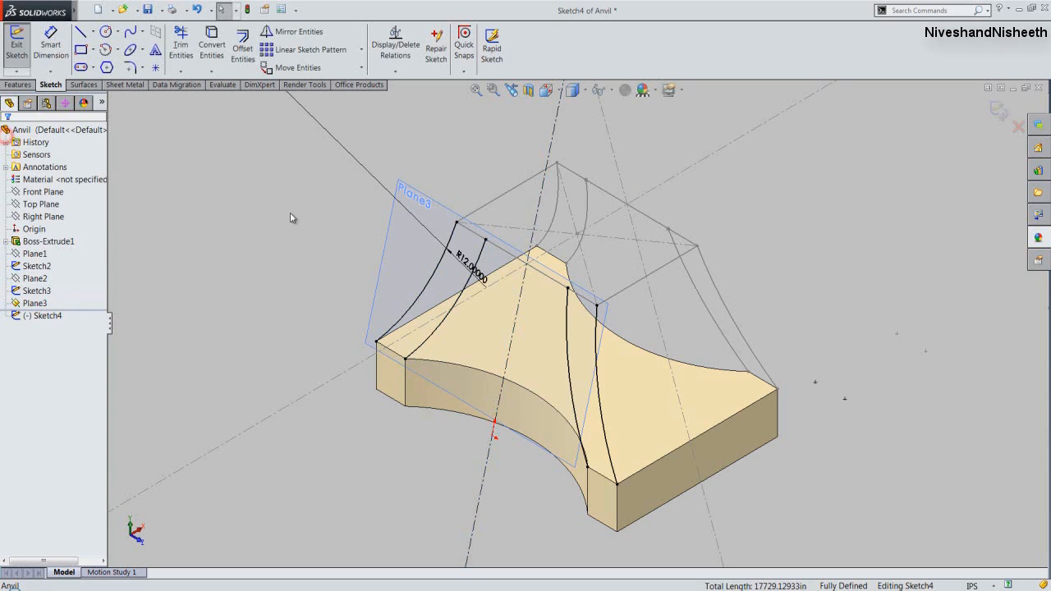
Exit the Plane3 sketch, hide Plane3 and save the part.
{"action": "left_click", "coordinate": [998, 110]}
{"action": "left_click", "coordinate": [392, 209]}
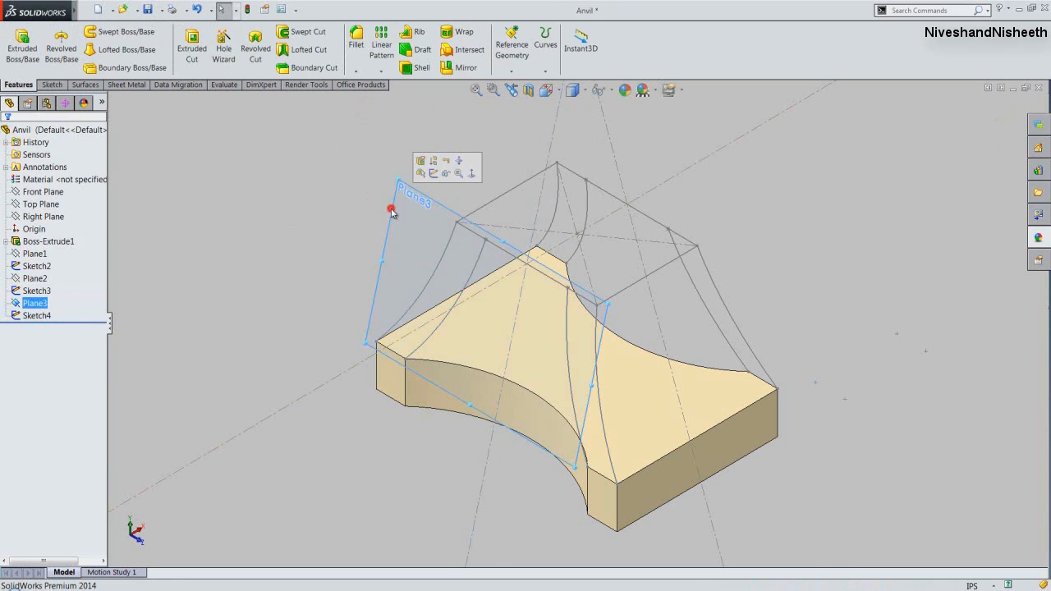
{"action": "left_click", "coordinate": [447, 172]}
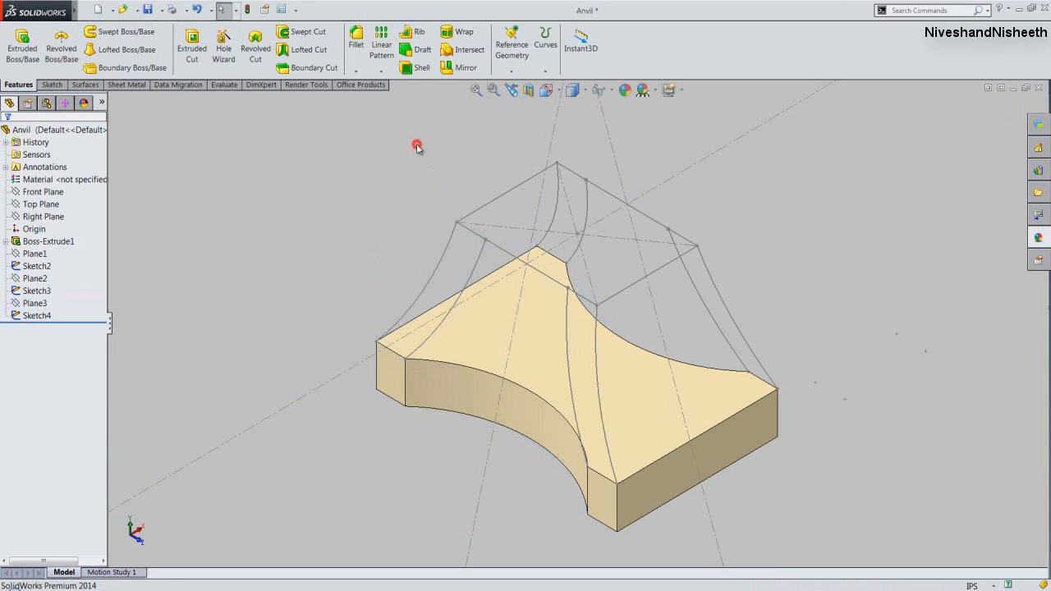
{"action": "left_click", "coordinate": [150, 9]}
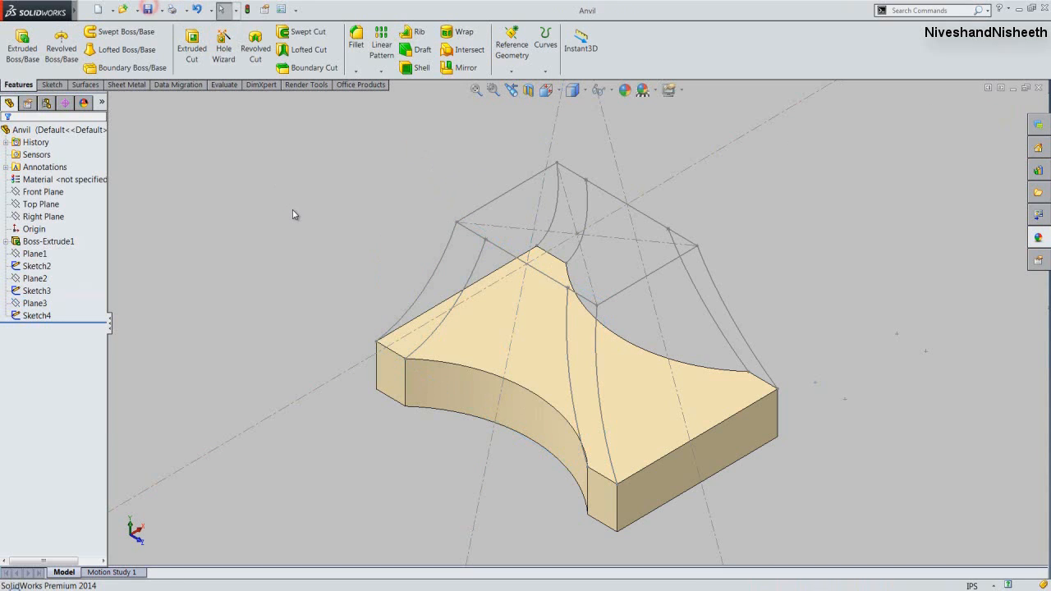
Start a boss loft with the upper rectangle sketch and the base's top face as profiles.
{"action": "left_click", "coordinate": [138, 52]}
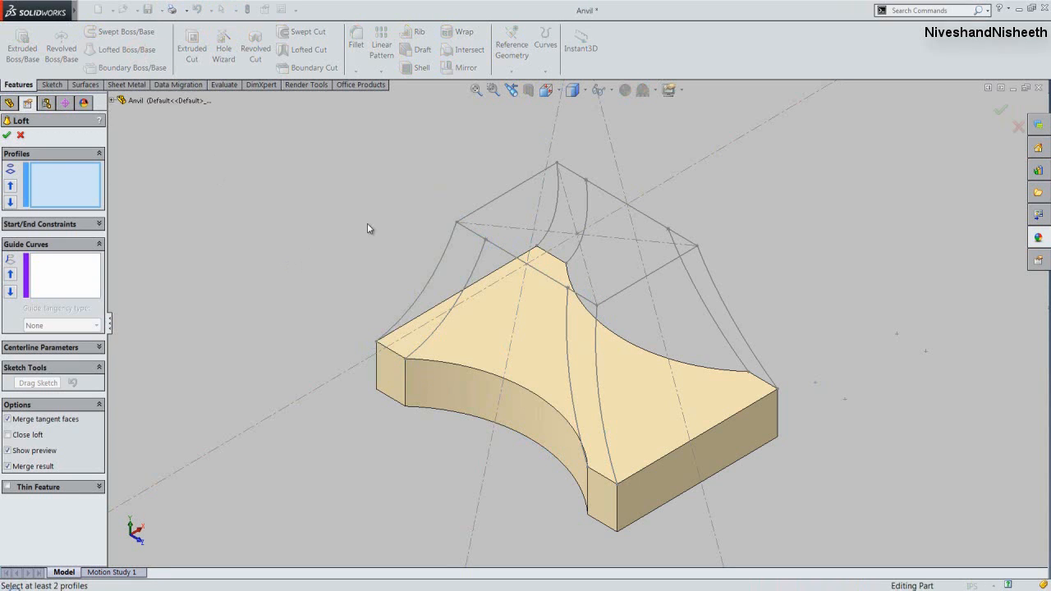
{"action": "left_click", "coordinate": [492, 203]}
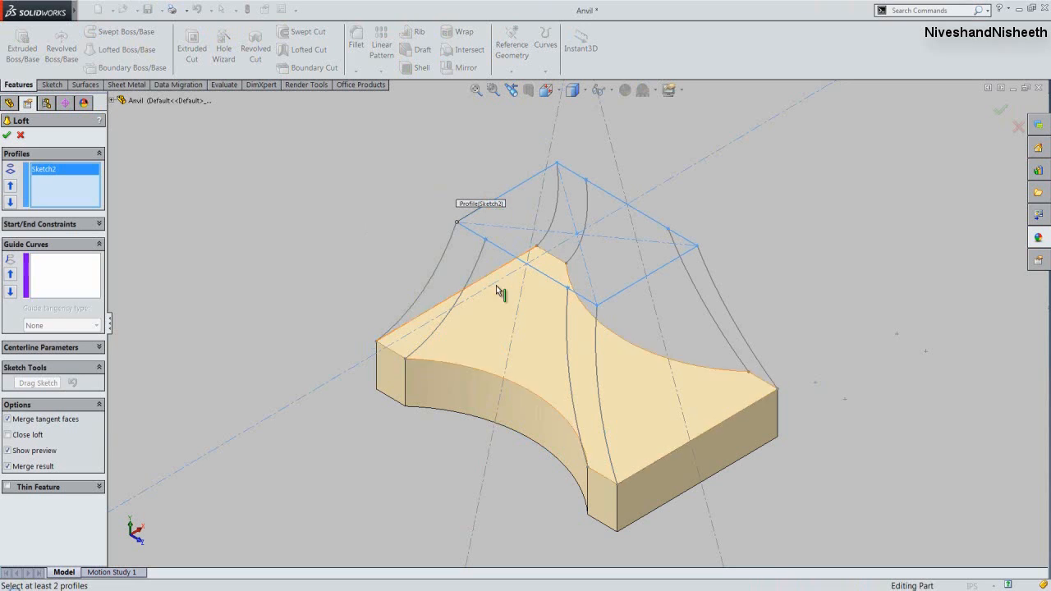
{"action": "left_click", "coordinate": [502, 315]}
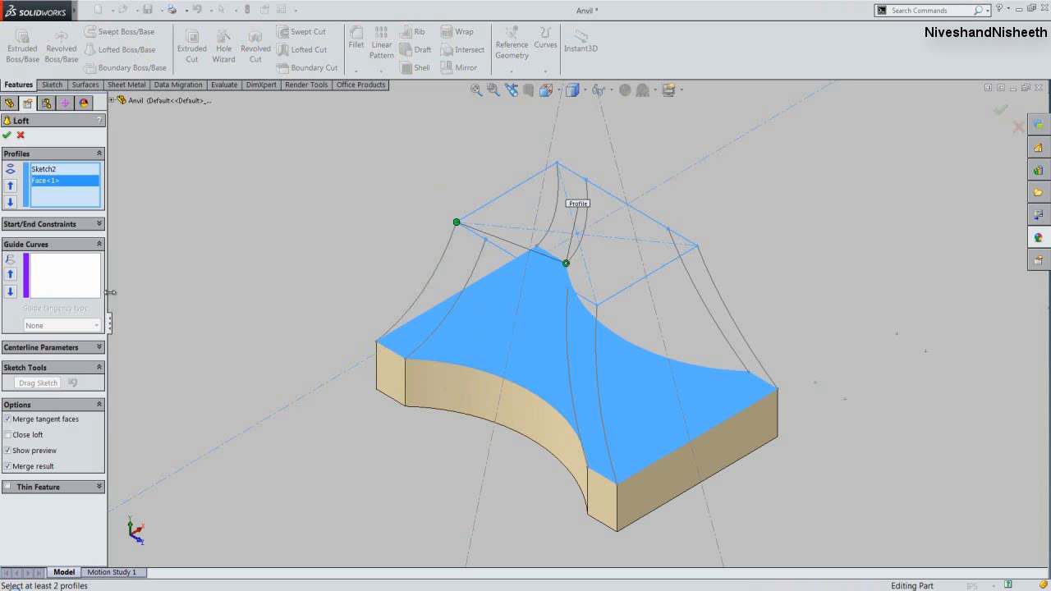
Add the outermost 12 in arc of the Plane3 sketch as the loft's first guide curve, selected as an open loop.
{"action": "left_click", "coordinate": [71, 262]}
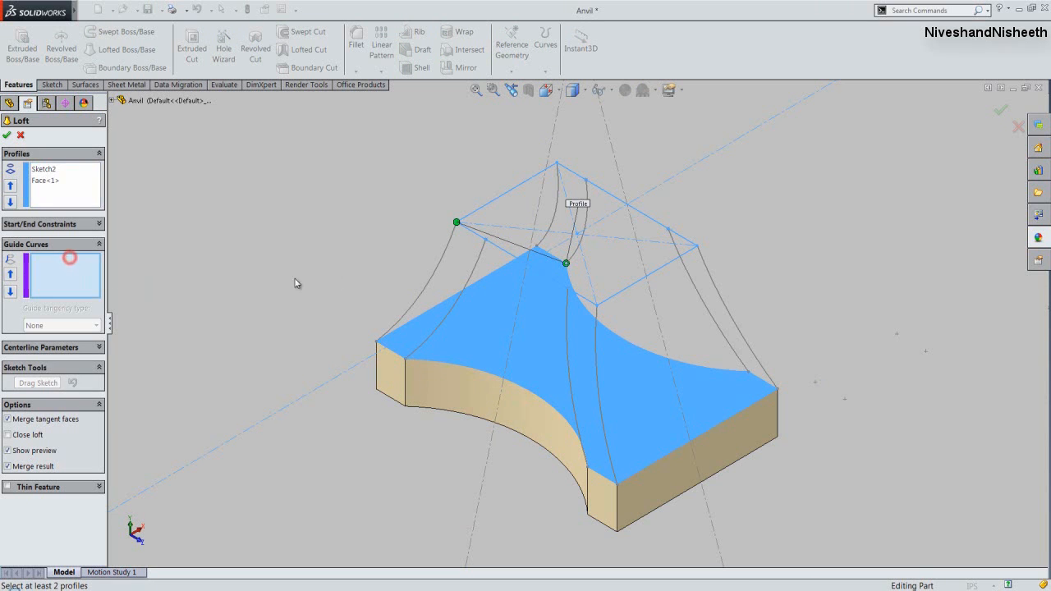
{"action": "left_click", "coordinate": [429, 280]}
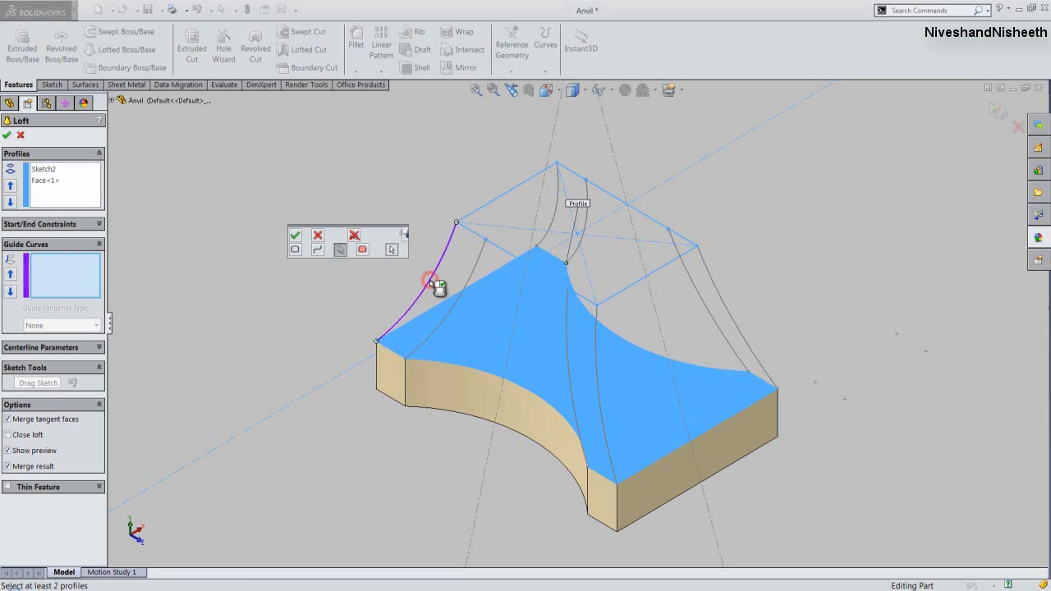
{"action": "left_click", "coordinate": [322, 252]}
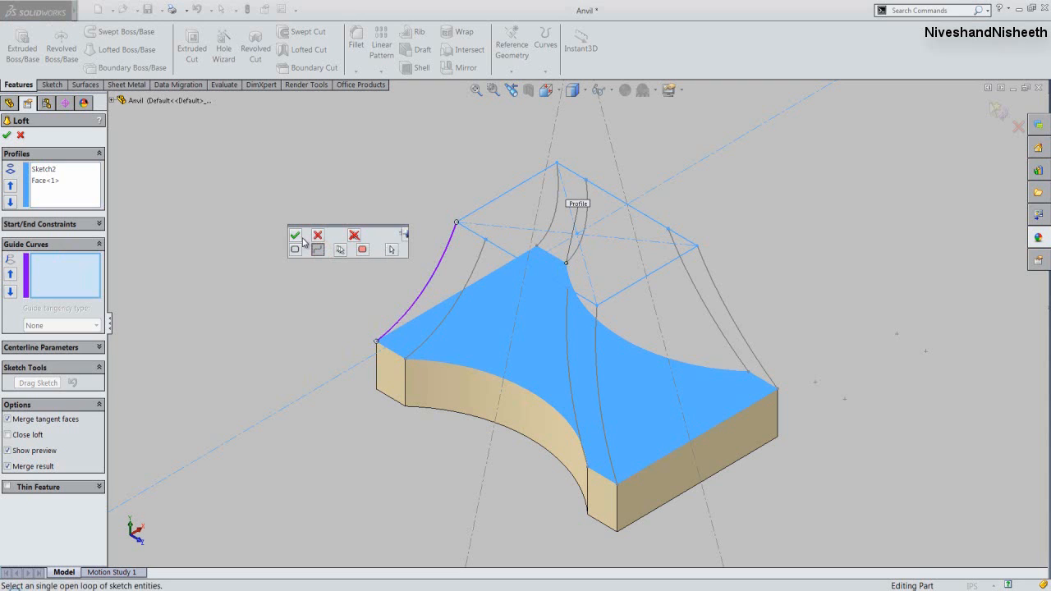
{"action": "left_click", "coordinate": [296, 236]}
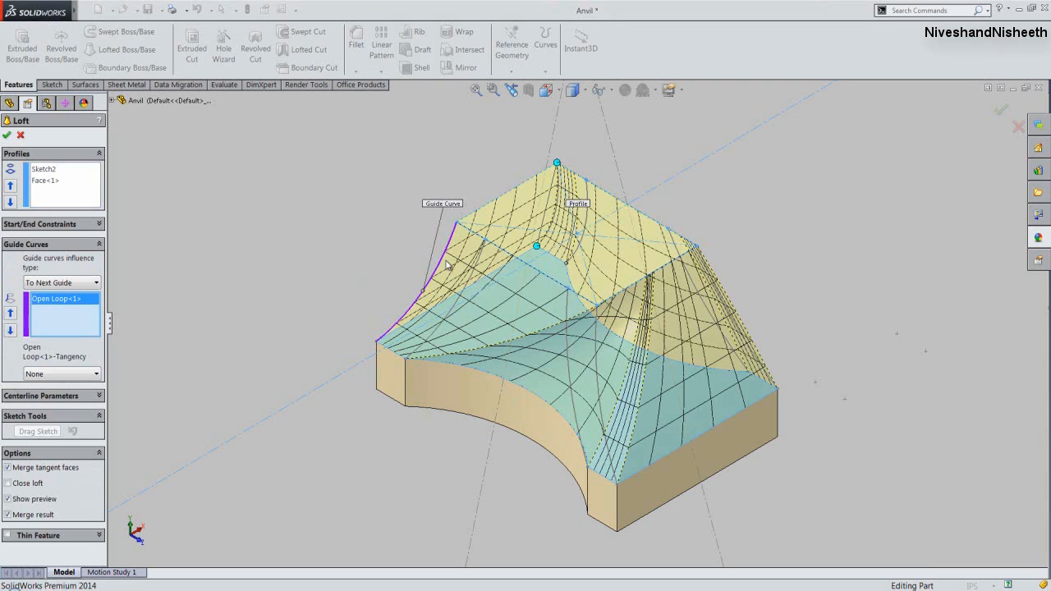
Add the other three arcs on the same concave side of the loft as guide curves two to four, each as an open loop.
{"action": "left_click", "coordinate": [470, 280]}
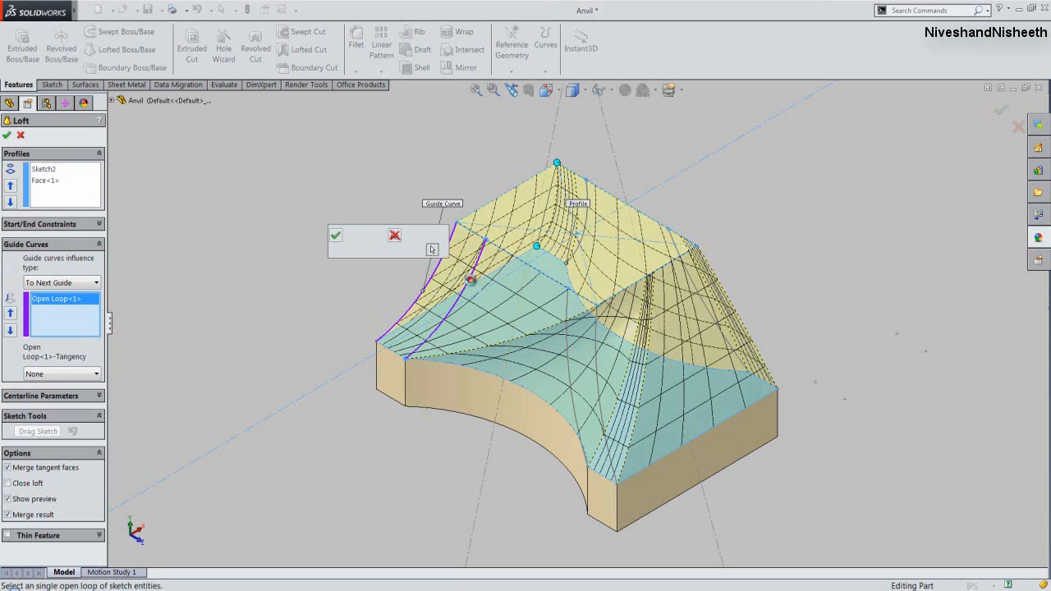
{"action": "left_click", "coordinate": [337, 237]}
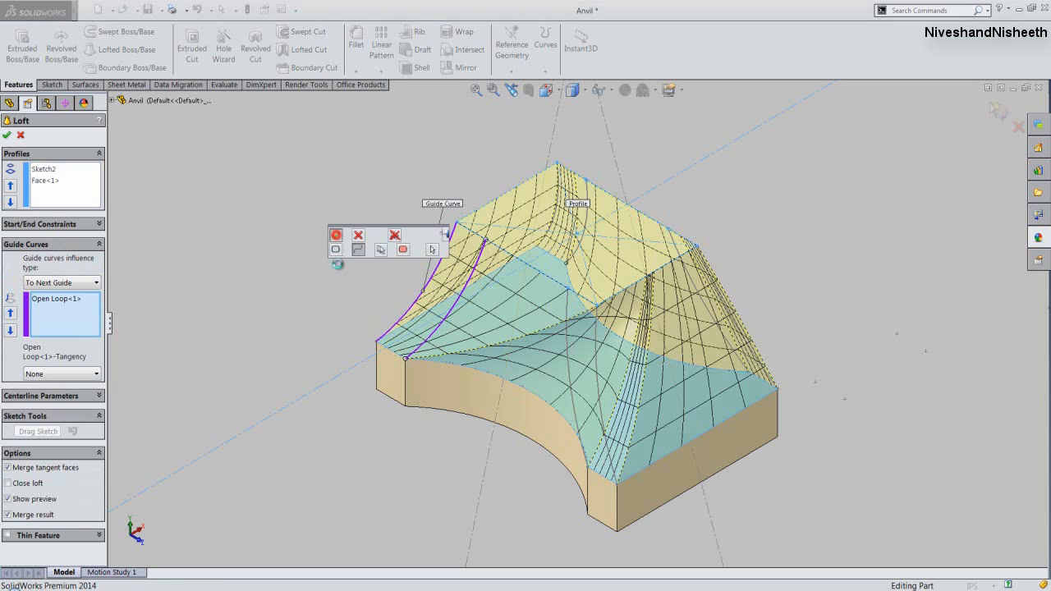
{"action": "left_click", "coordinate": [577, 407]}
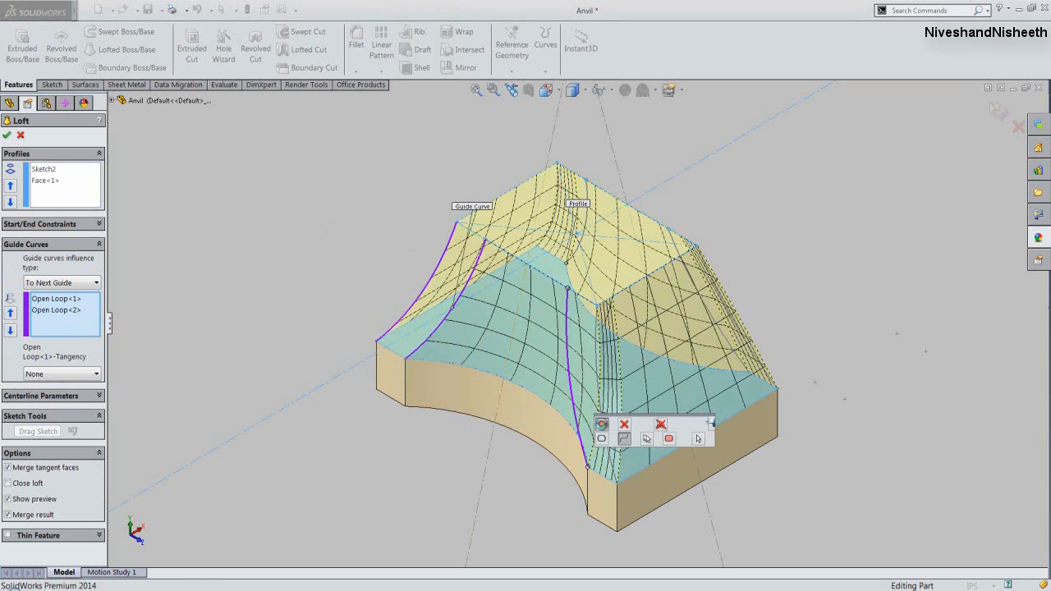
{"action": "left_click", "coordinate": [601, 424]}
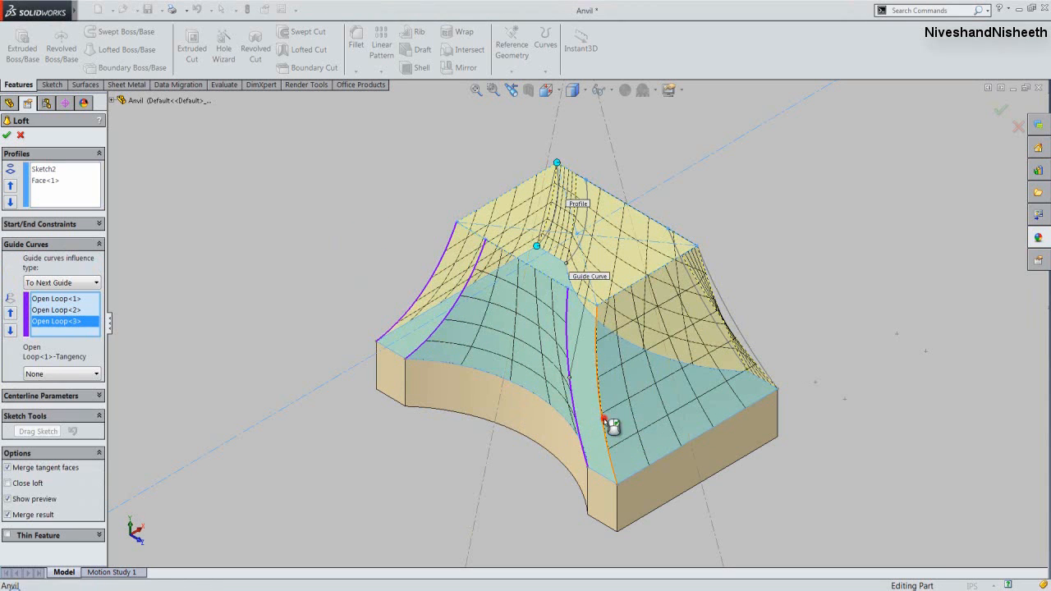
{"action": "left_click", "coordinate": [605, 423]}
{"action": "left_click", "coordinate": [633, 452]}
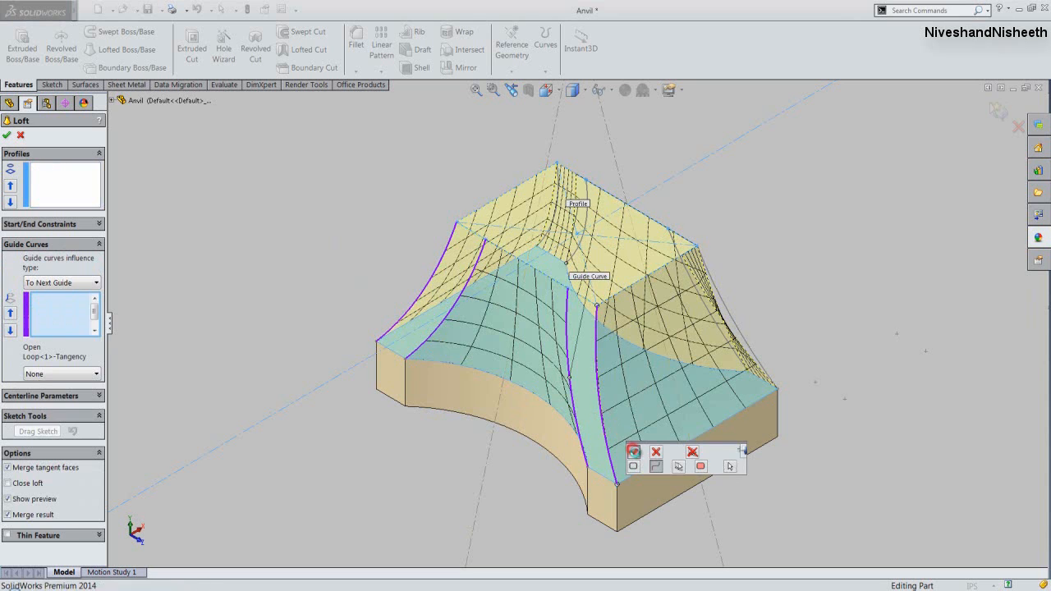
Add three arcs on the opposite concave side as guide curves five to seven, each as an open loop, leaving out the far corner arc.
{"action": "left_click", "coordinate": [557, 92]}
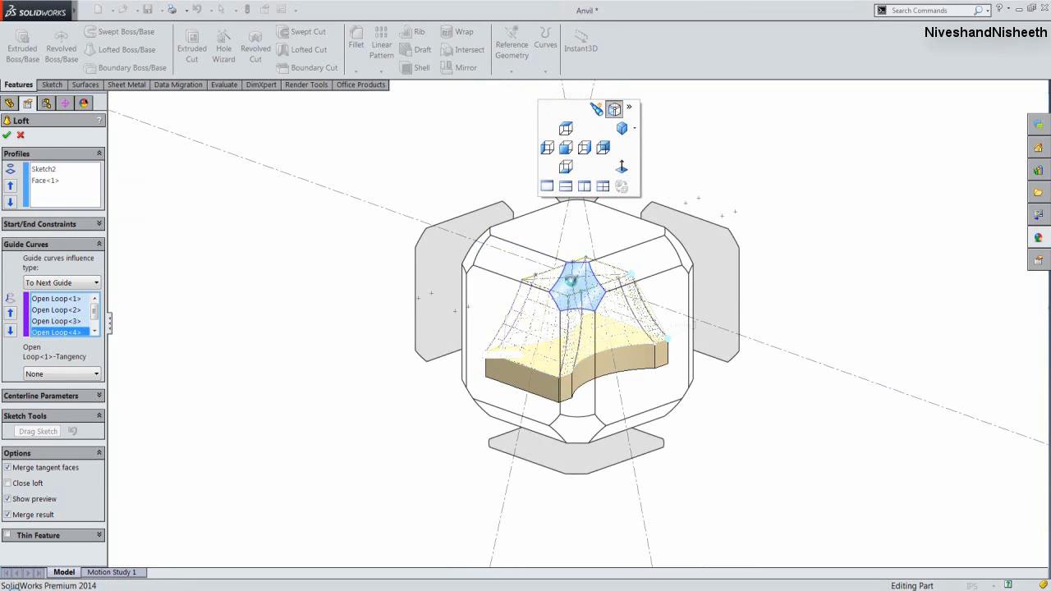
{"action": "left_click", "coordinate": [572, 293]}
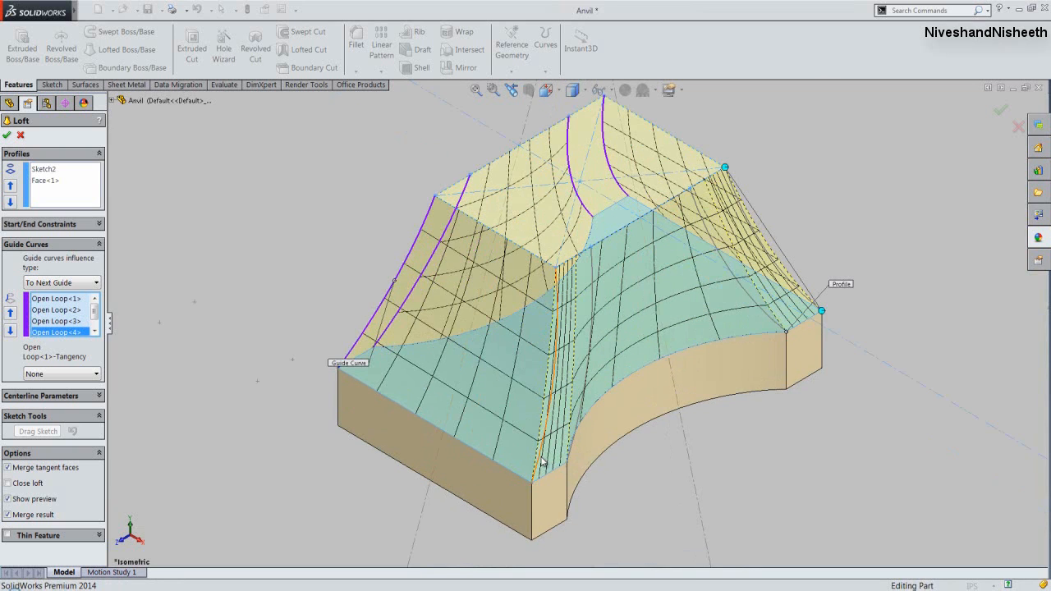
{"action": "left_click", "coordinate": [547, 467]}
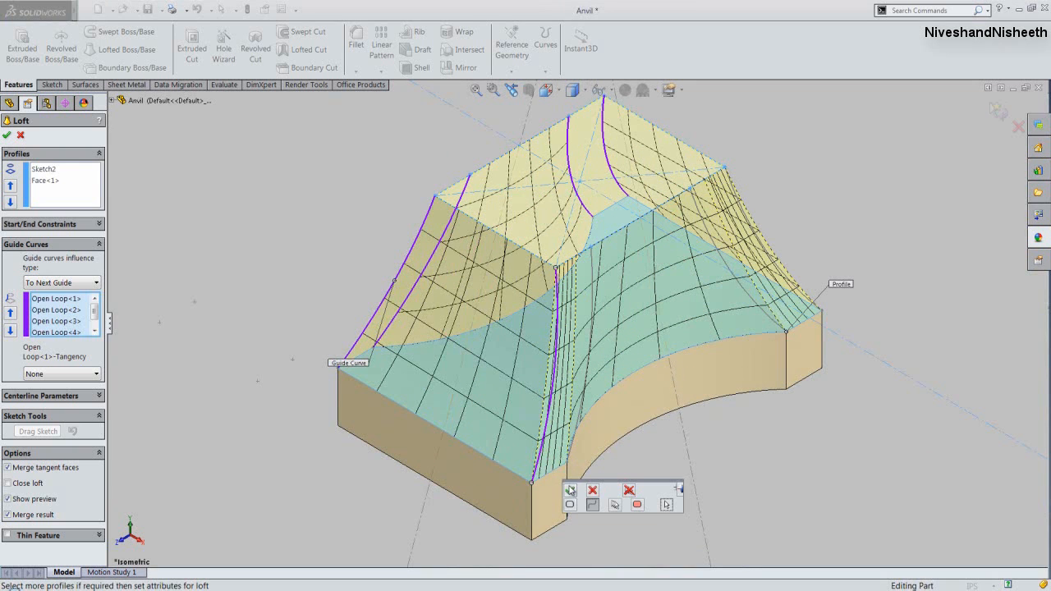
{"action": "left_click", "coordinate": [570, 490]}
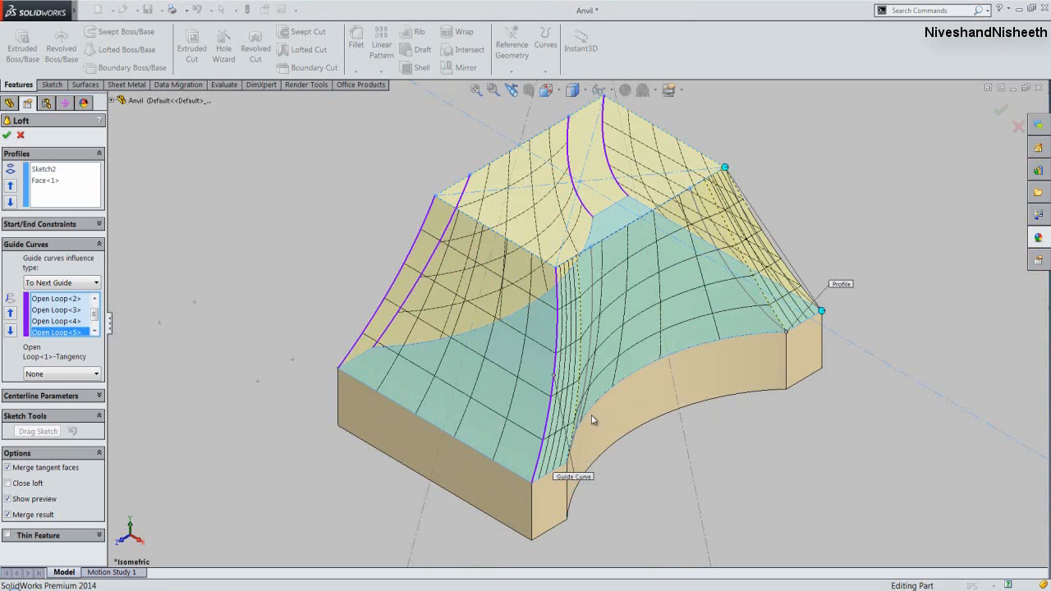
{"action": "left_click", "coordinate": [590, 386]}
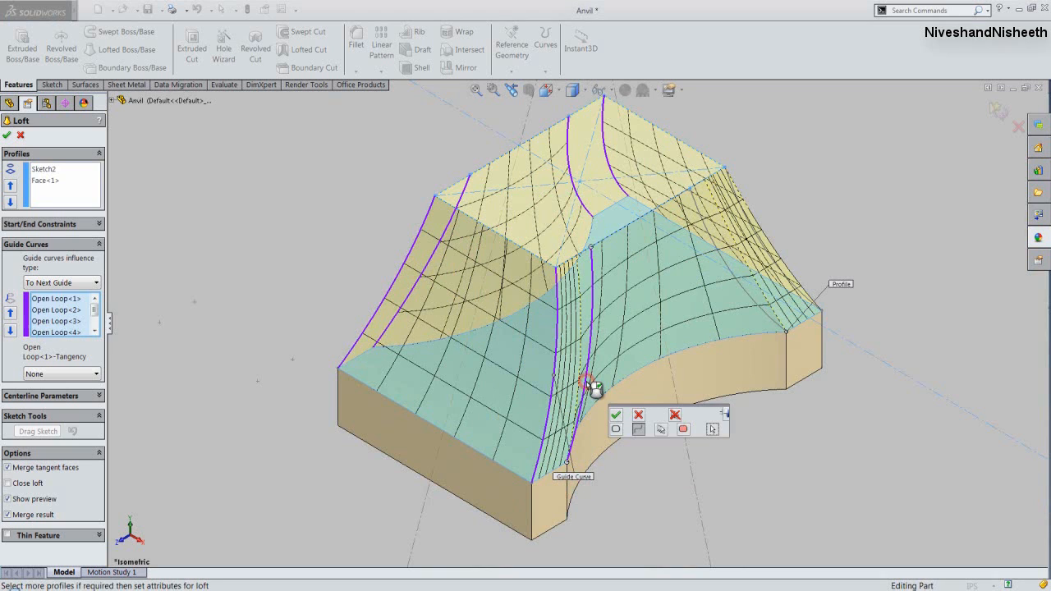
{"action": "left_click", "coordinate": [616, 416]}
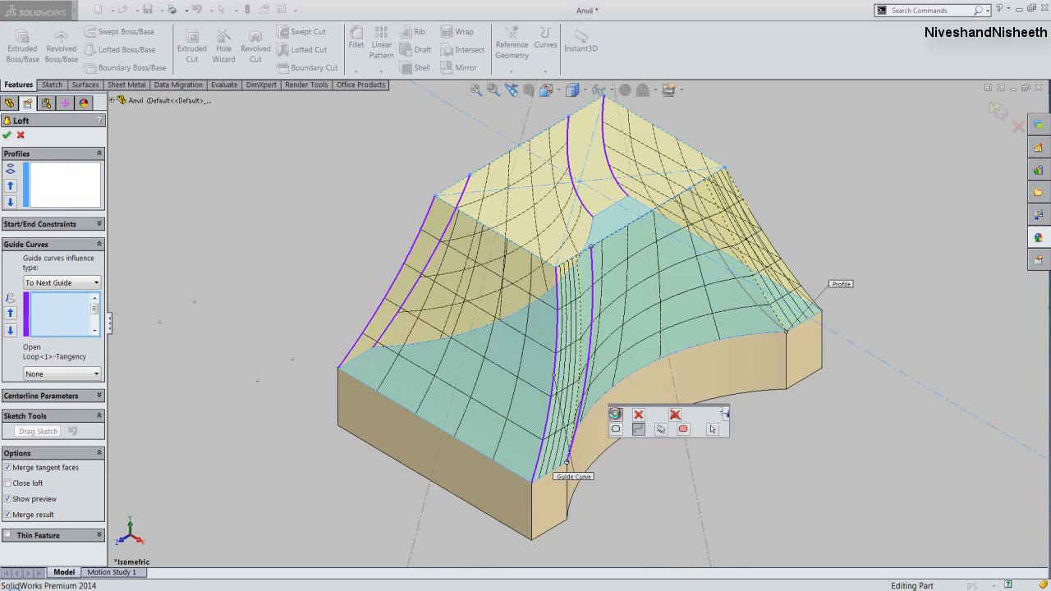
{"action": "scroll", "coordinate": [768, 310], "scroll_direction": "down", "scroll_amount": 2}
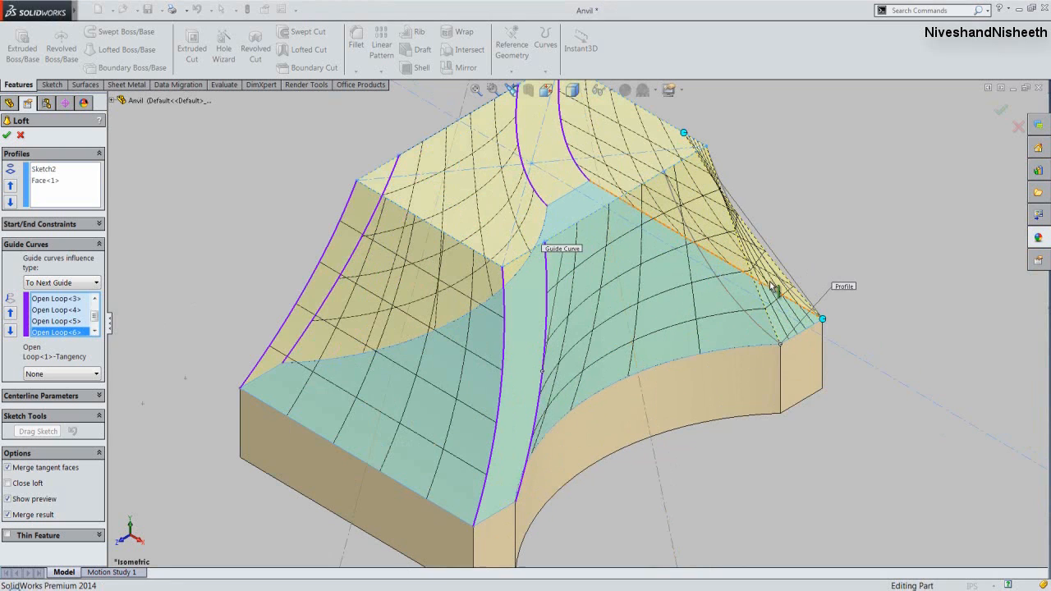
{"action": "left_click", "coordinate": [731, 293]}
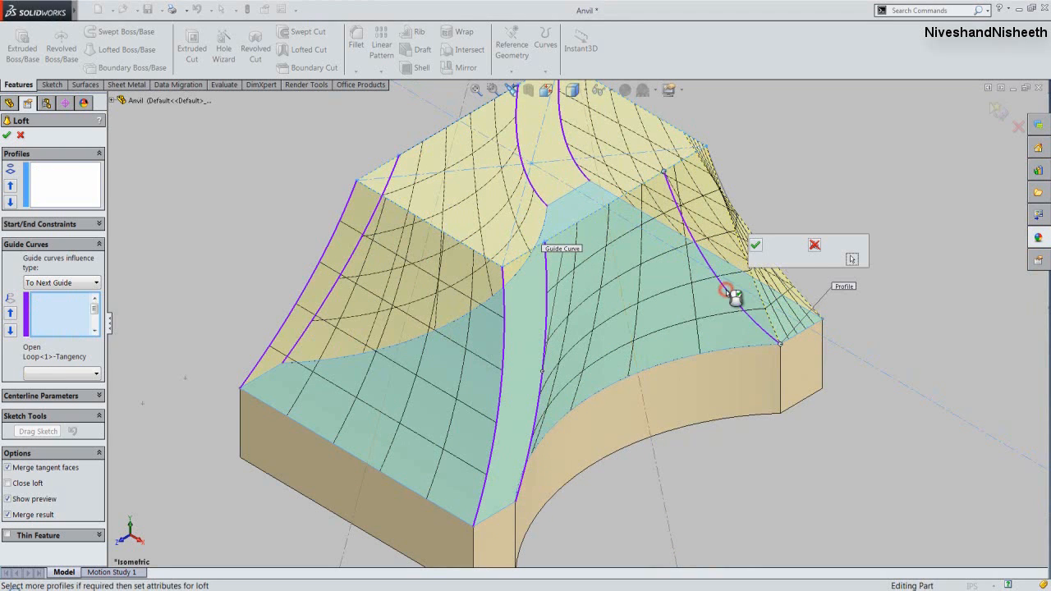
{"action": "left_click", "coordinate": [755, 246]}
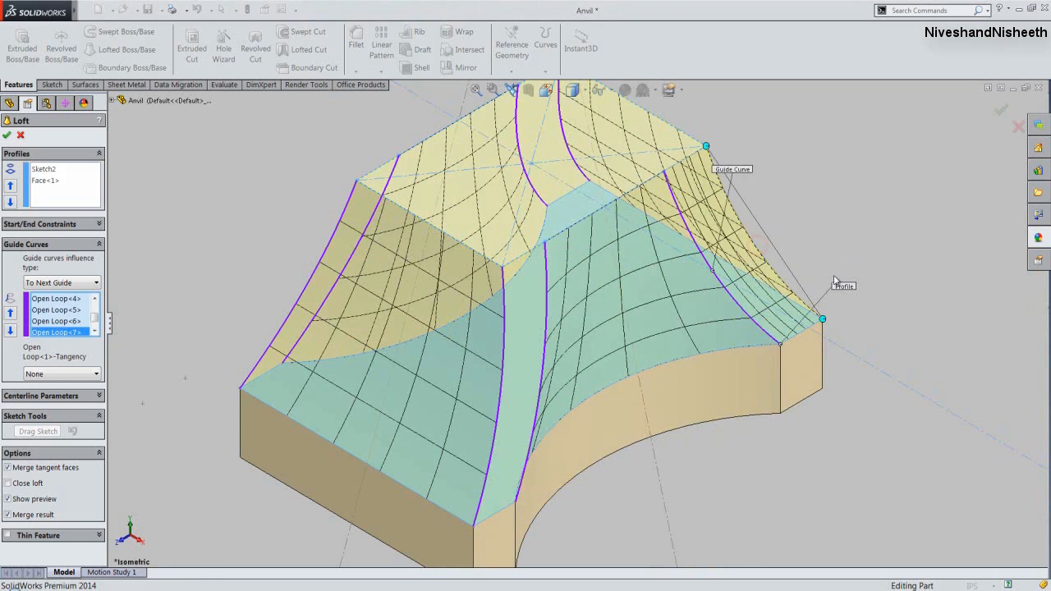
Hide the loft preview while adding the remaining corner arc as the eighth open-loop guide curve, and restore the preview.
{"action": "middle_click_drag", "start_coordinate": [879, 294], "coordinate": [782, 215]}
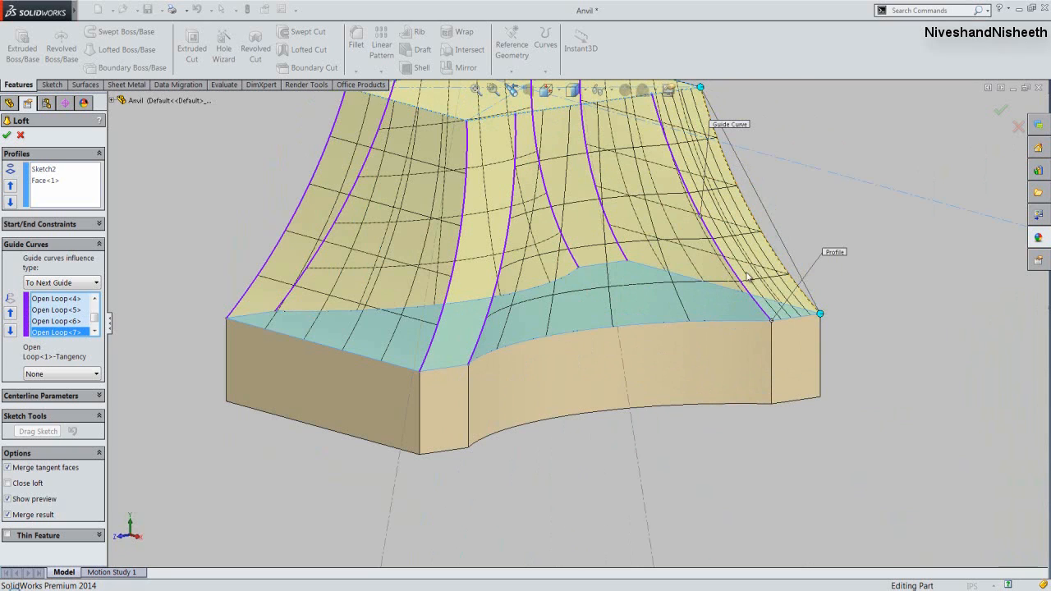
{"action": "left_click", "coordinate": [8, 499]}
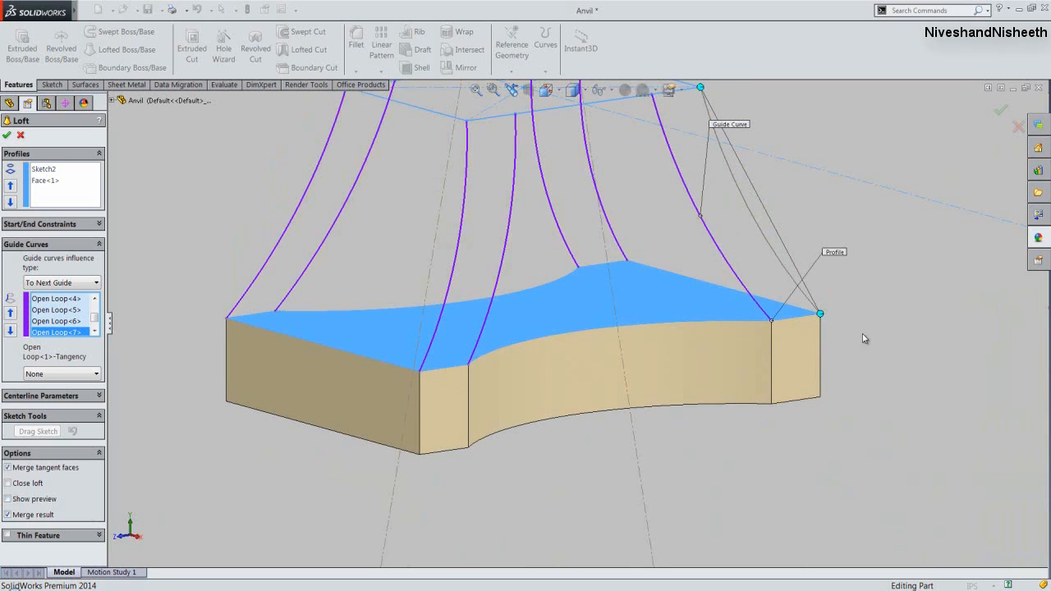
{"action": "middle_click_drag", "start_coordinate": [861, 346], "coordinate": [820, 356]}
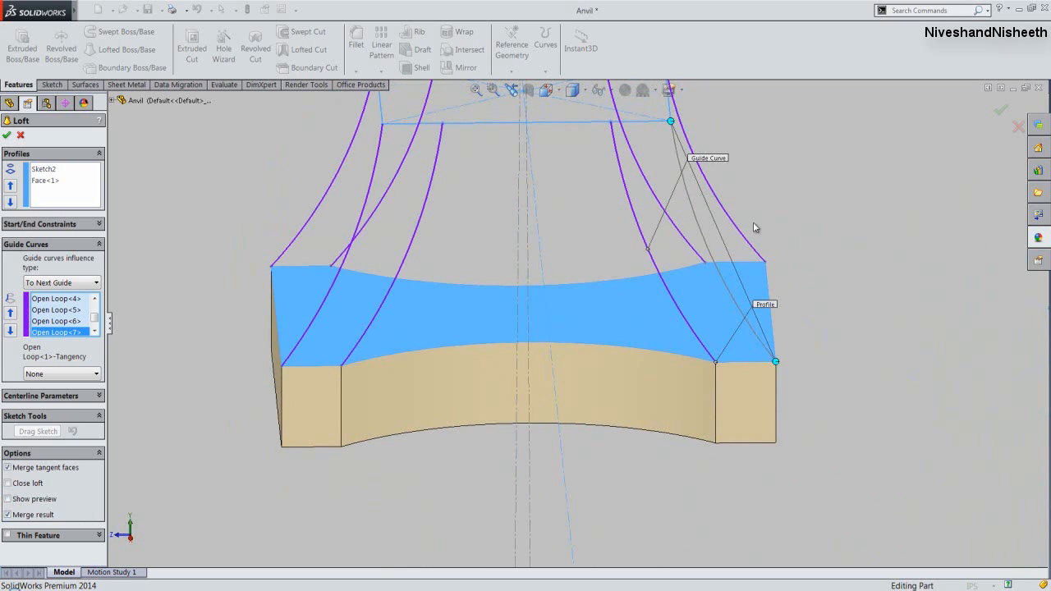
{"action": "left_click", "coordinate": [696, 216]}
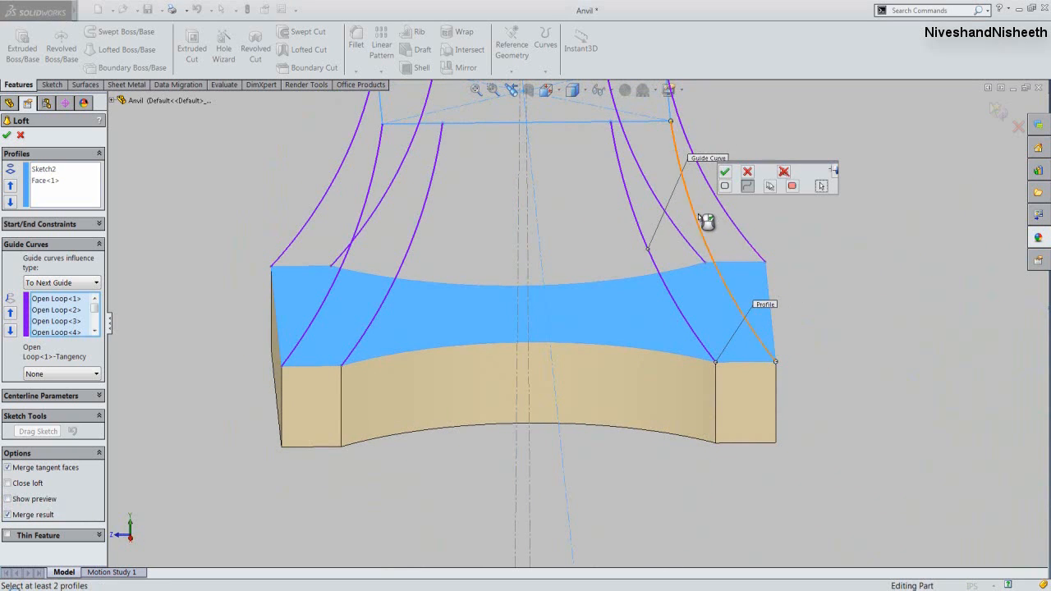
{"action": "left_click", "coordinate": [724, 173]}
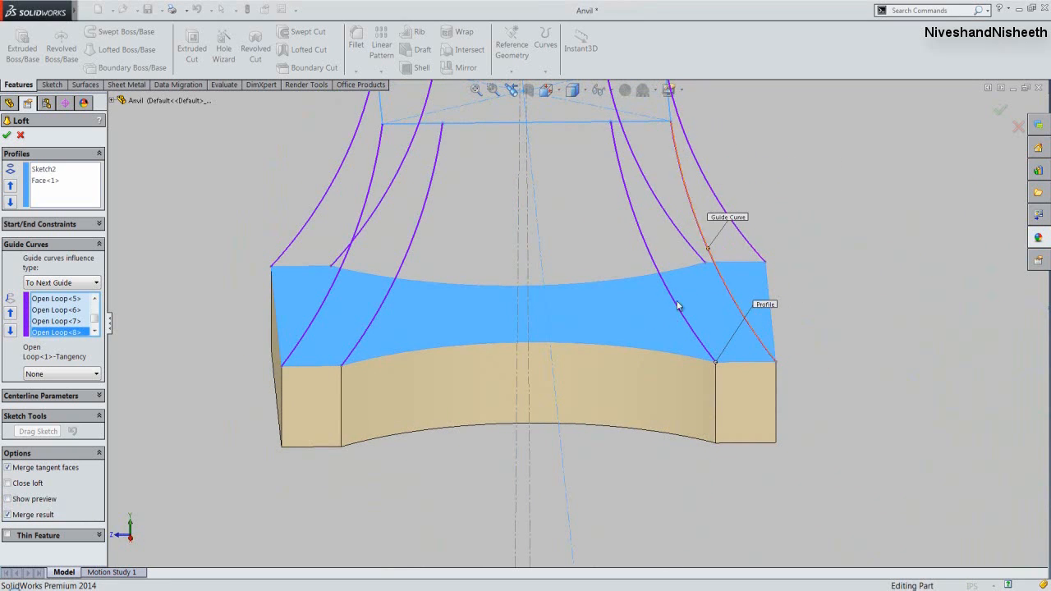
{"action": "left_click", "coordinate": [8, 501]}
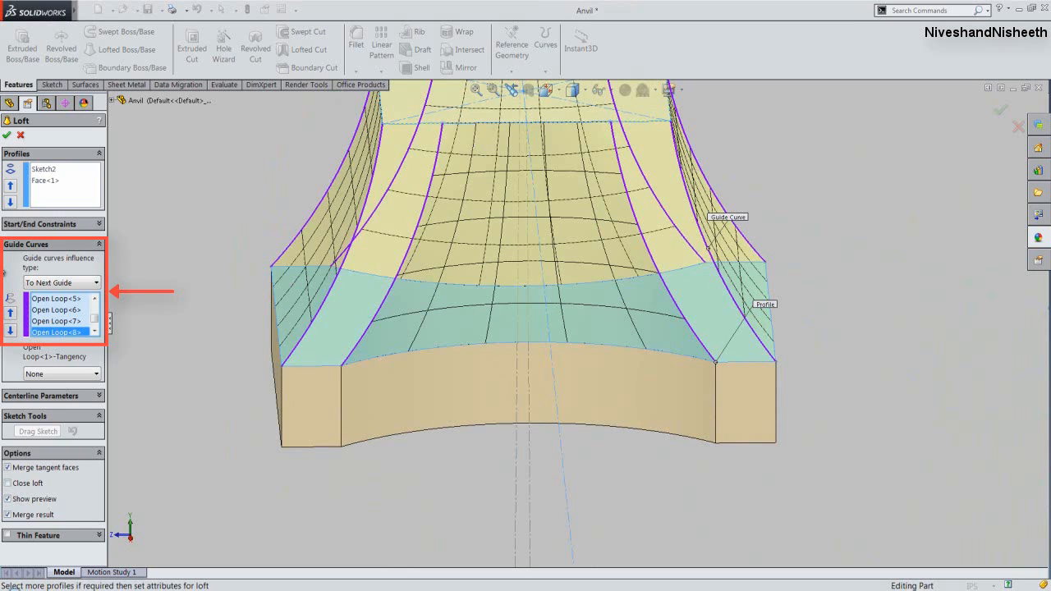
Complete the loft with its eight guide curves and save the part in isometric view.
{"action": "left_click", "coordinate": [6, 134]}
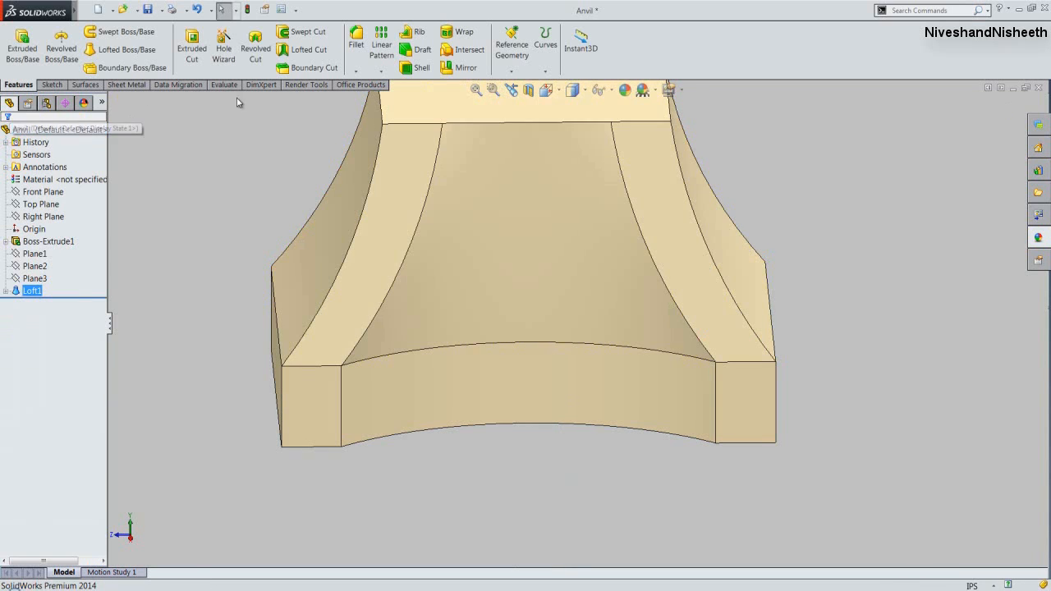
{"action": "scroll", "coordinate": [566, 353], "scroll_direction": "up", "scroll_amount": 4}
{"action": "middle_click_drag", "start_coordinate": [566, 354], "coordinate": [743, 320]}
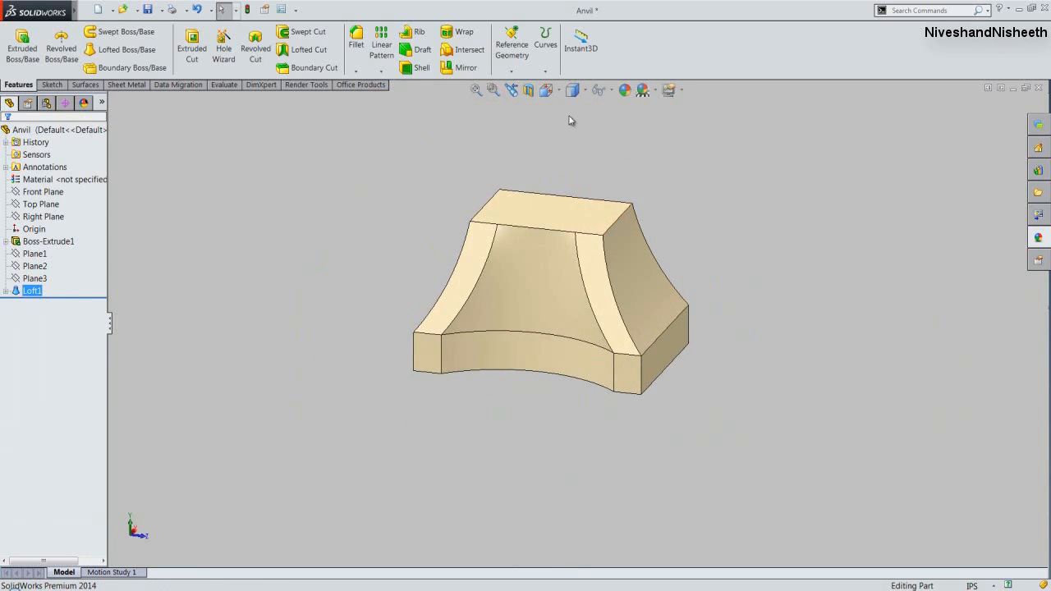
{"action": "left_click", "coordinate": [553, 94]}
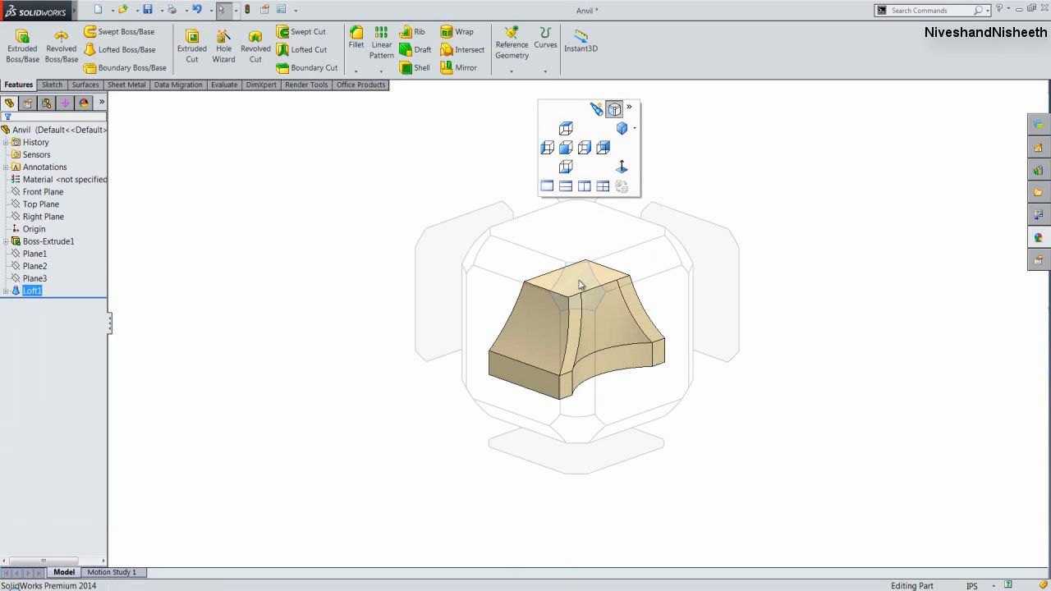
{"action": "left_click", "coordinate": [578, 286]}
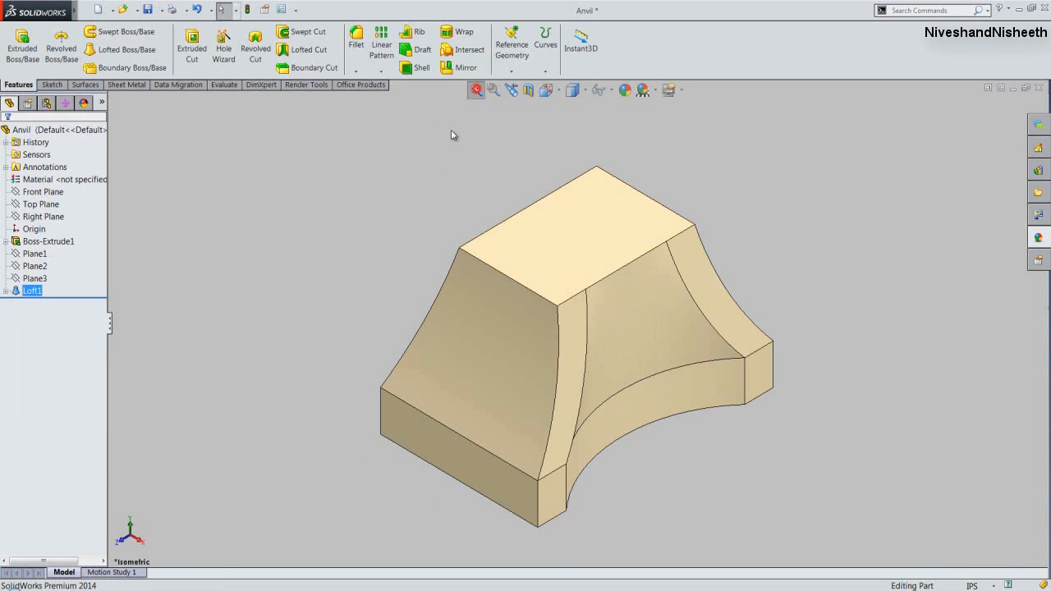
{"action": "left_click", "coordinate": [387, 244]}
{"action": "key", "text": "ctrl+s"}
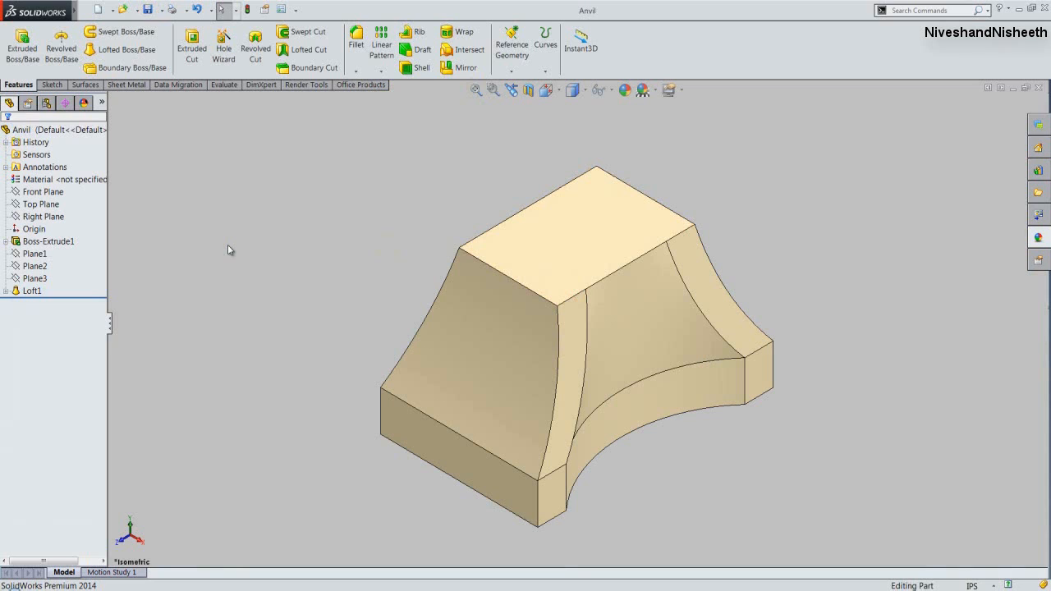
Sketch on the loft's top face by converting the face's edges into sketch entities, and exit the sketch.
{"action": "left_click", "coordinate": [159, 279]}
{"action": "left_click", "coordinate": [564, 237]}
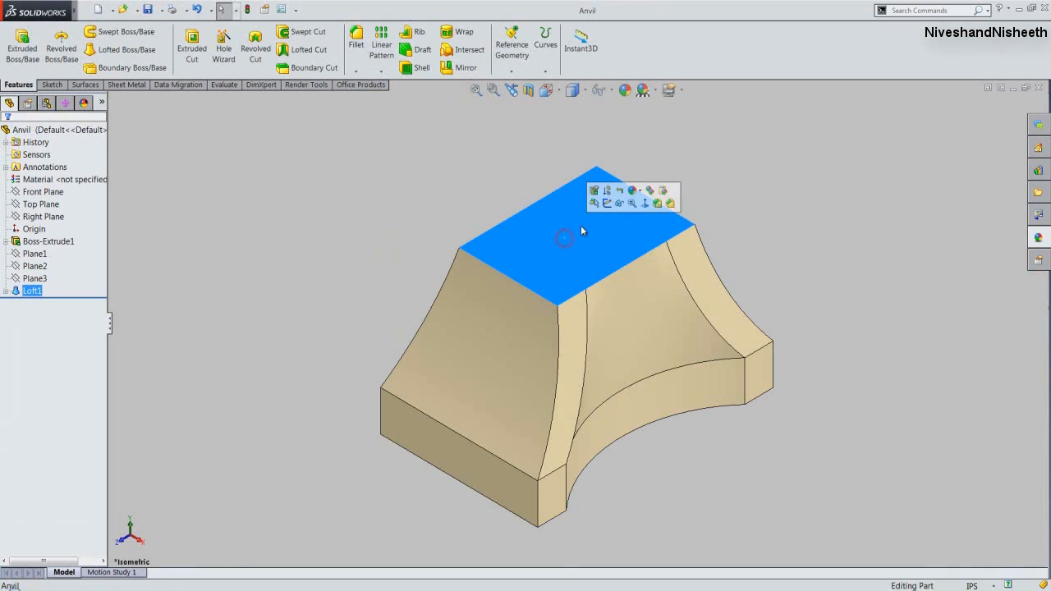
{"action": "left_click", "coordinate": [606, 203]}
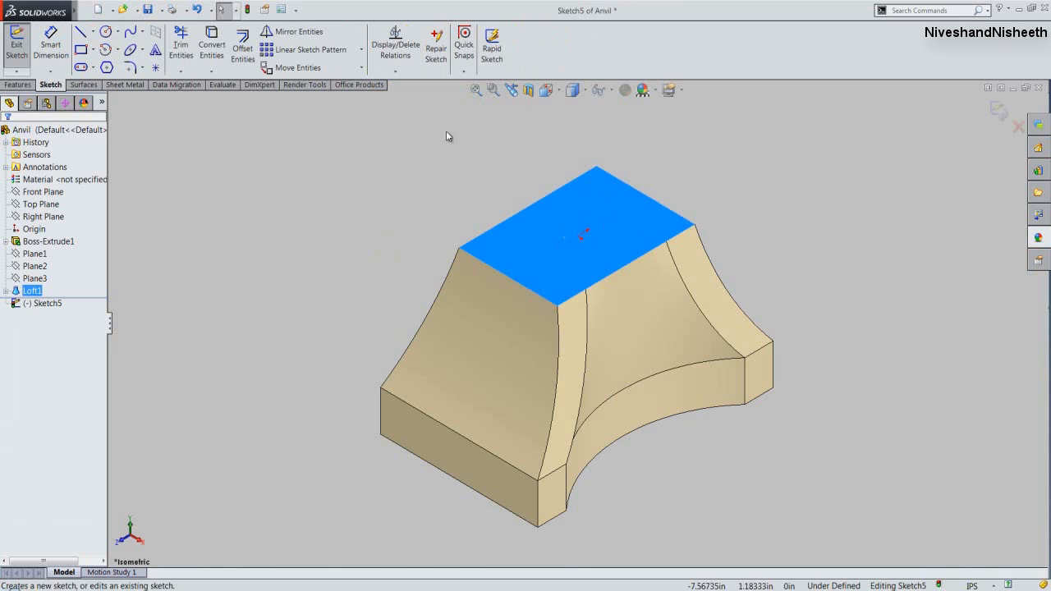
{"action": "left_click", "coordinate": [211, 45]}
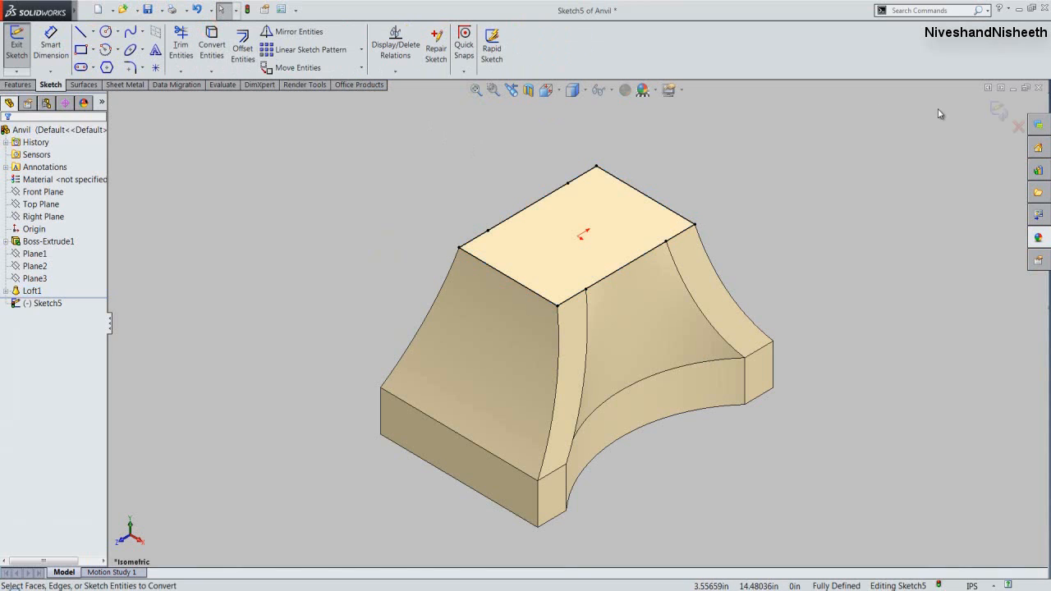
{"action": "left_click", "coordinate": [998, 111]}
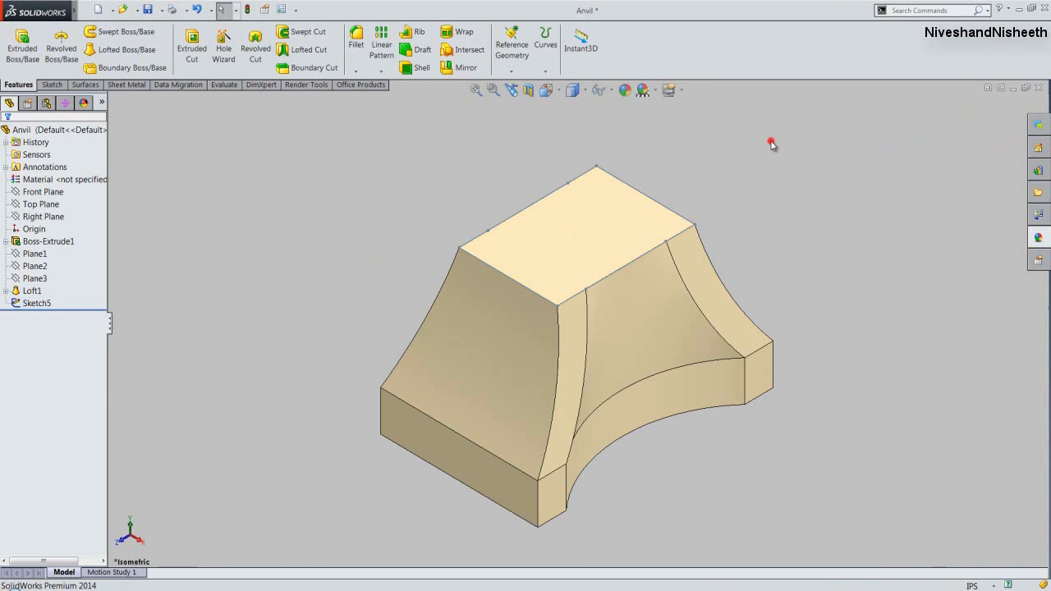
Extrude the converted top-face outline upward 1 in as a blind boss merged with the body.
{"action": "left_click", "coordinate": [630, 190]}
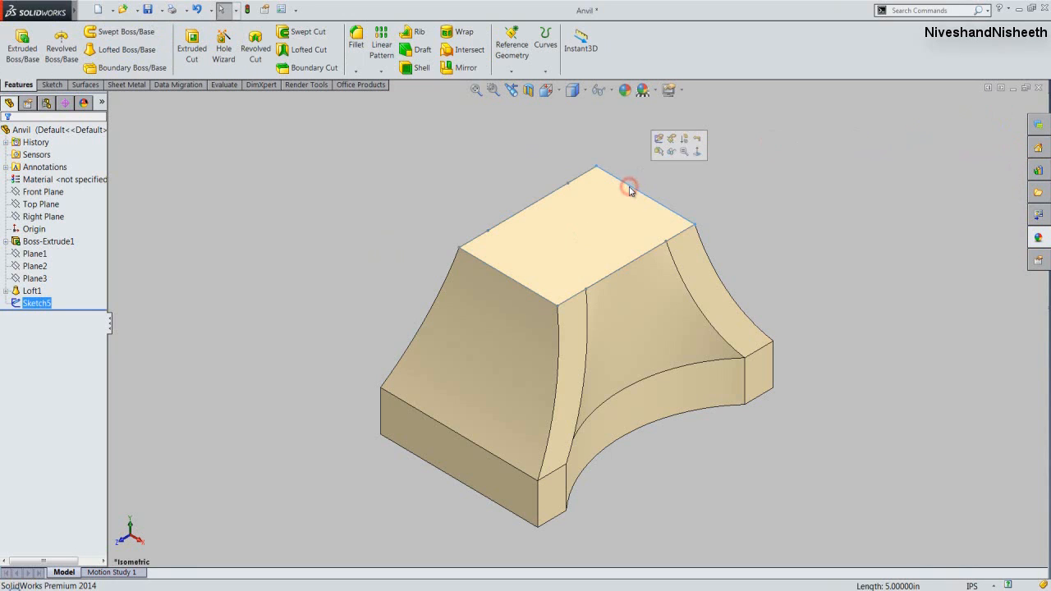
{"action": "left_click", "coordinate": [22, 41]}
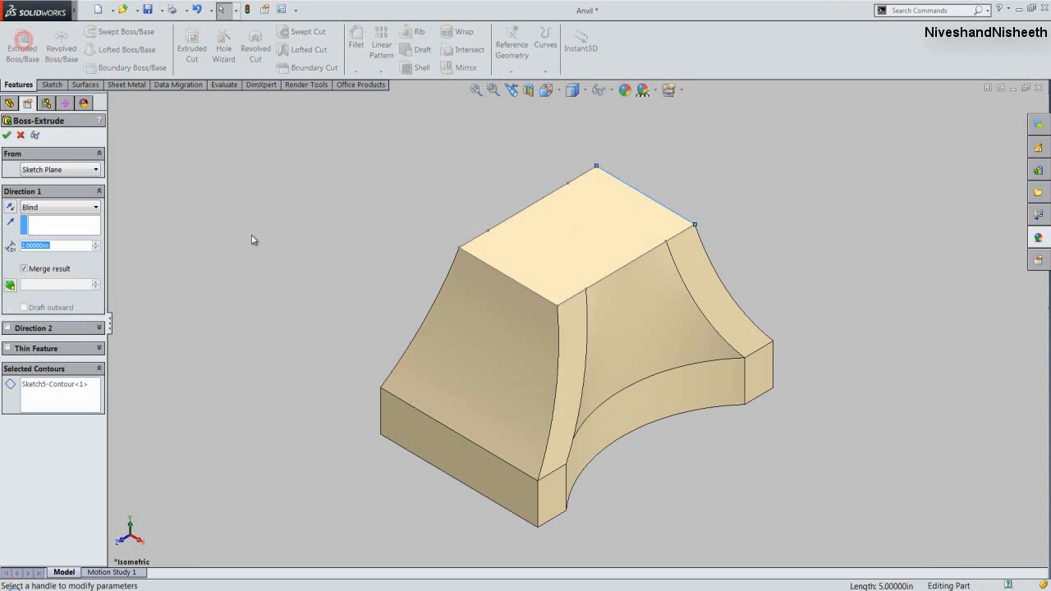
{"action": "type", "text": "1"}
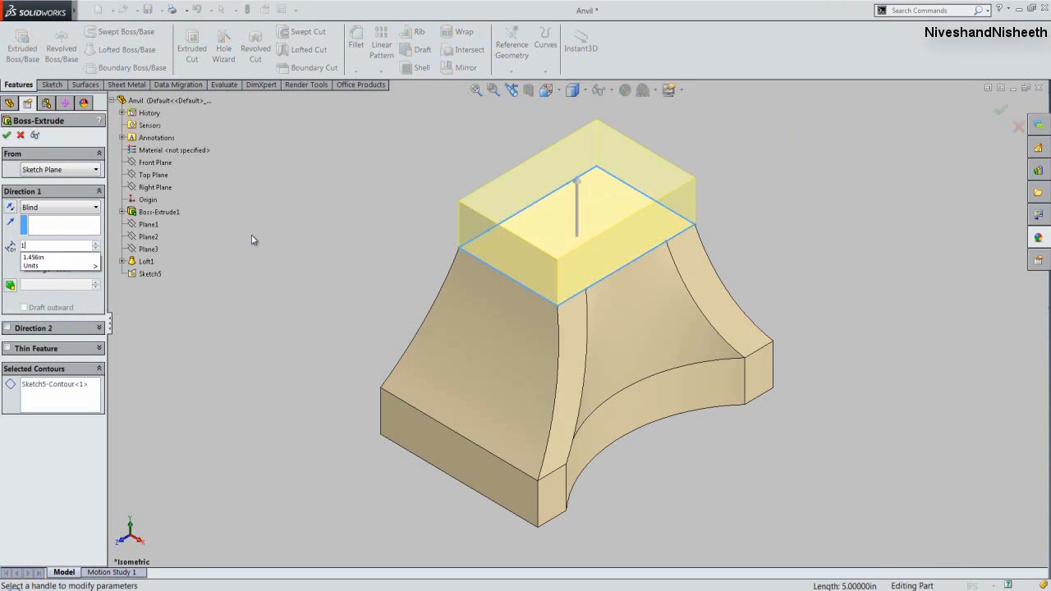
{"action": "key", "text": "Return"}
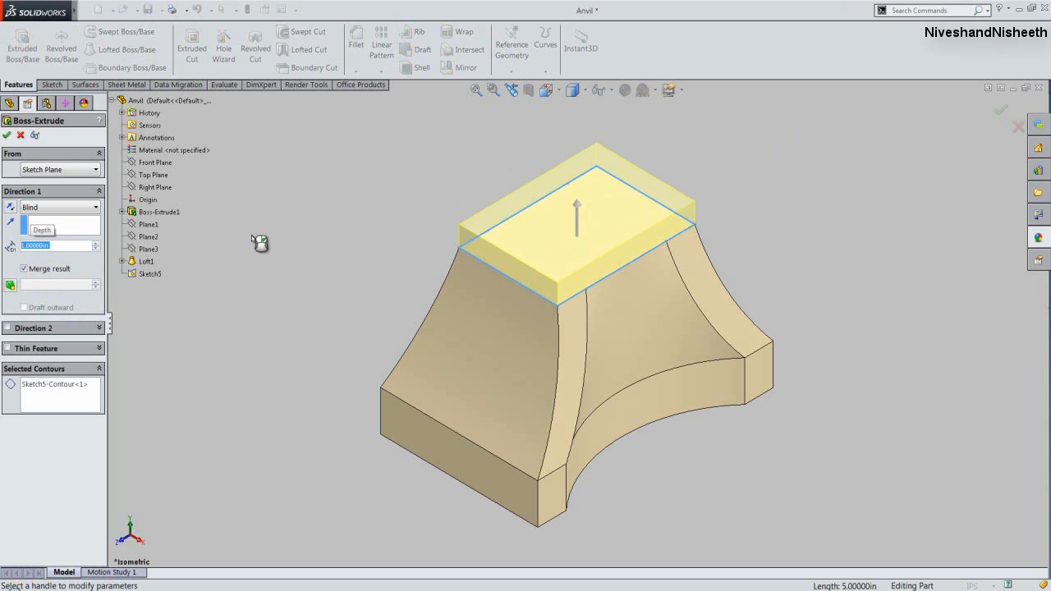
{"action": "right_click", "coordinate": [251, 234]}
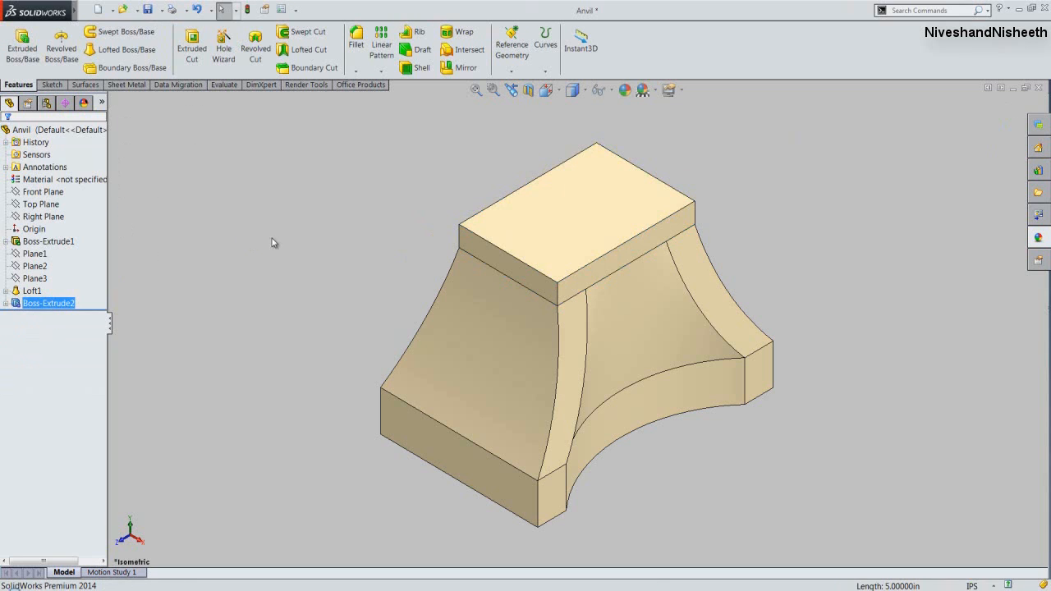
{"action": "left_click", "coordinate": [370, 211]}
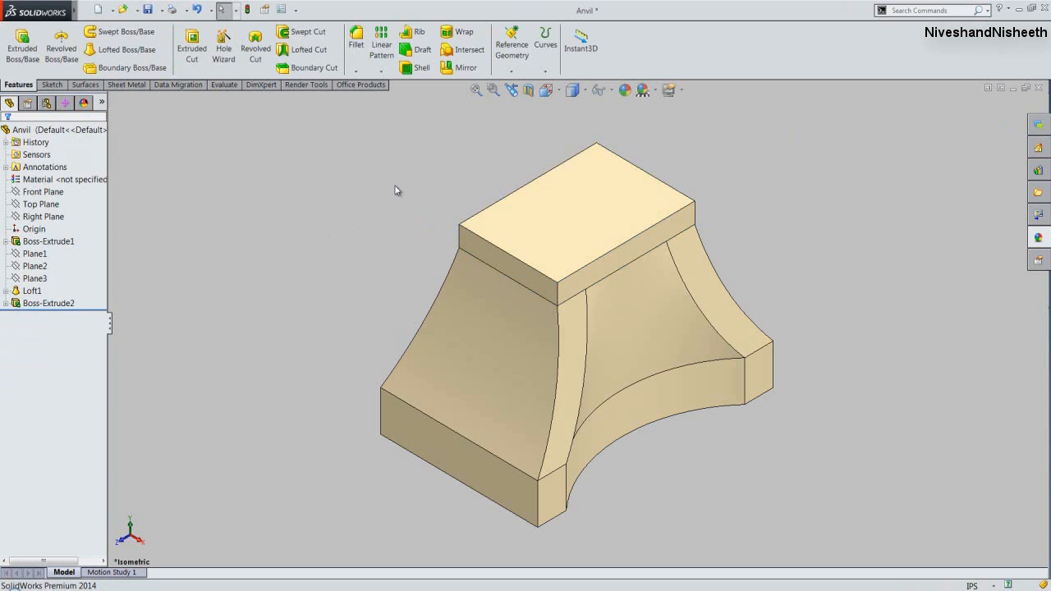
Create a reference plane offset 5.5 in above the top face of the upper boss.
{"action": "left_click", "coordinate": [510, 47]}
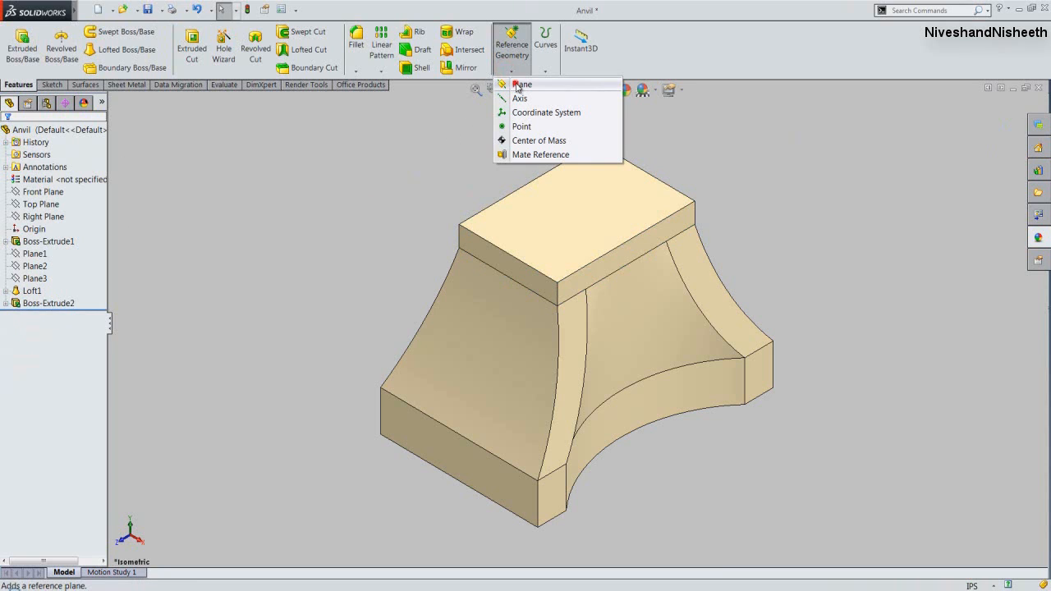
{"action": "left_click", "coordinate": [514, 87]}
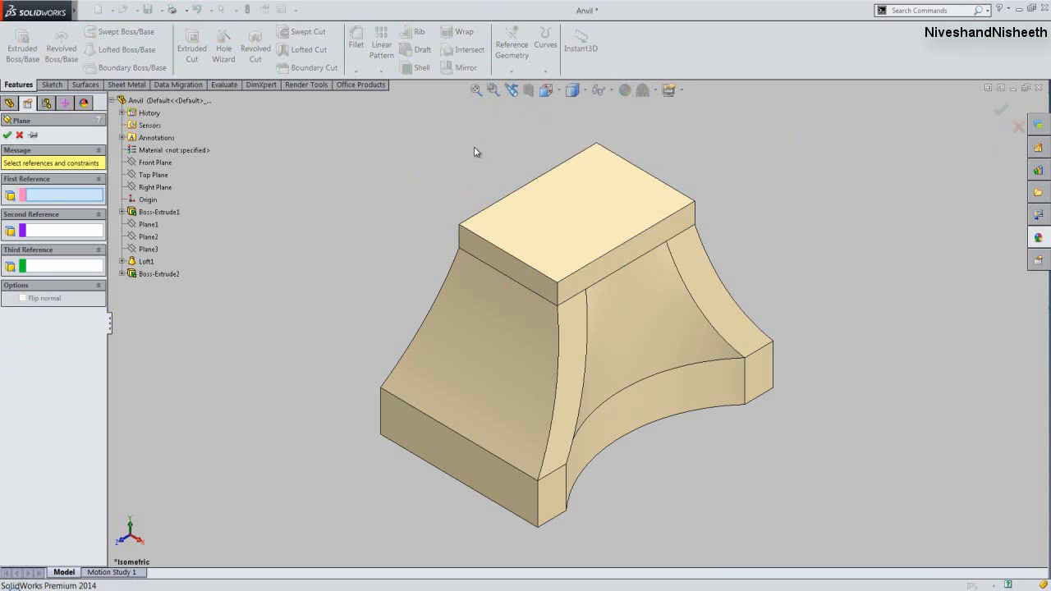
{"action": "left_click", "coordinate": [584, 226]}
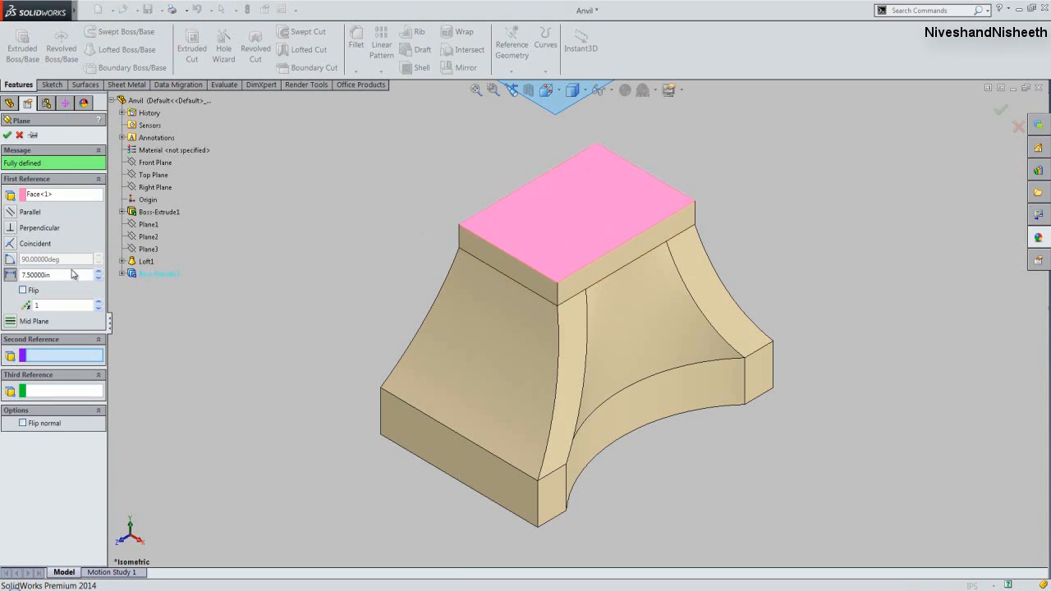
{"action": "left_click", "coordinate": [24, 274]}
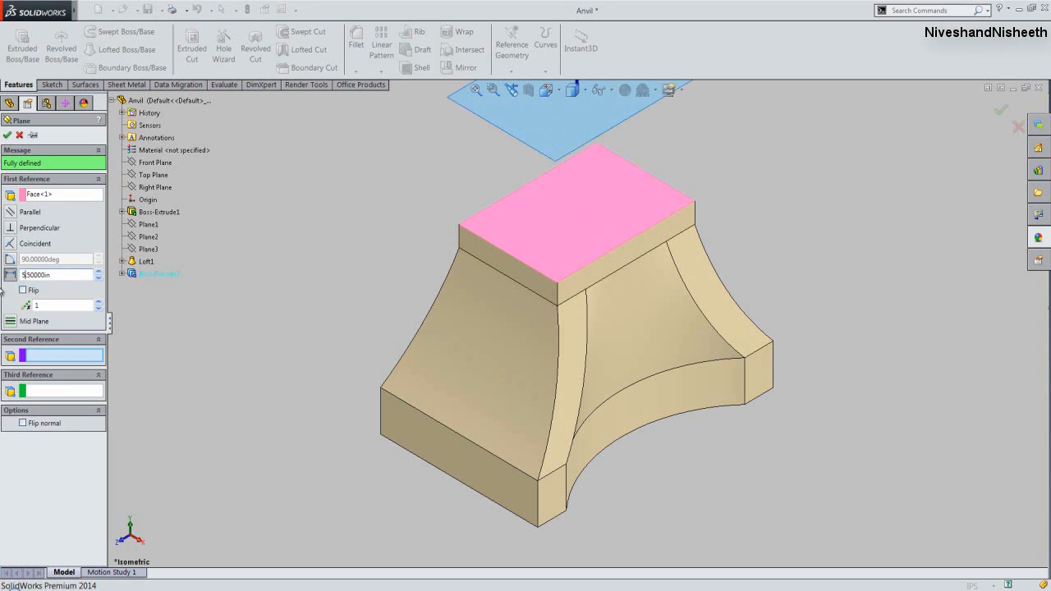
{"action": "left_click", "coordinate": [7, 135]}
{"action": "left_click", "coordinate": [307, 374]}
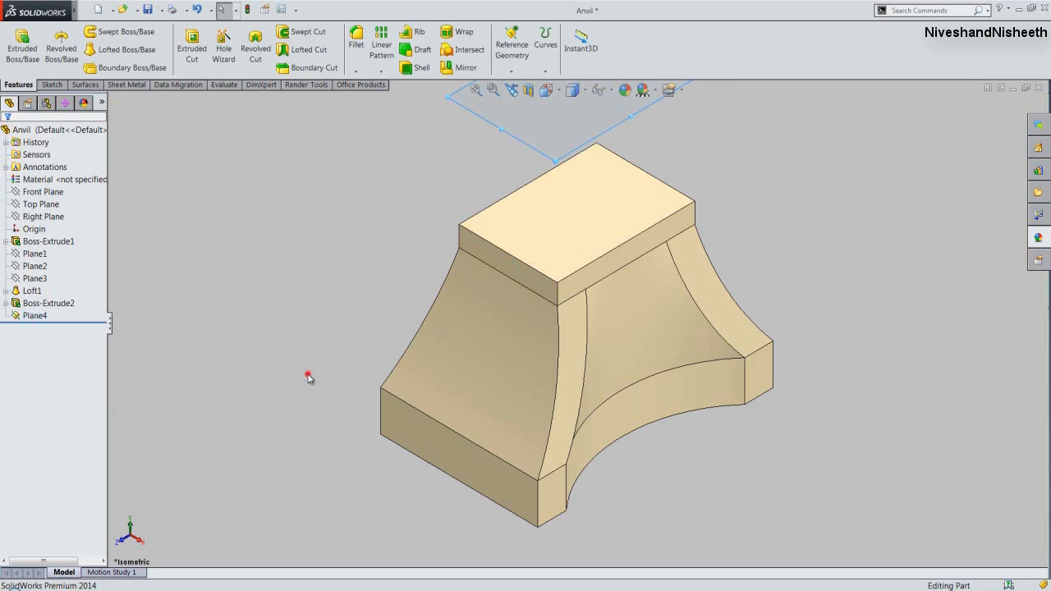
Start a sketch on the new offset plane above the boss and view it face-on.
{"action": "key", "text": "z"}
{"action": "left_click", "coordinate": [518, 149]}
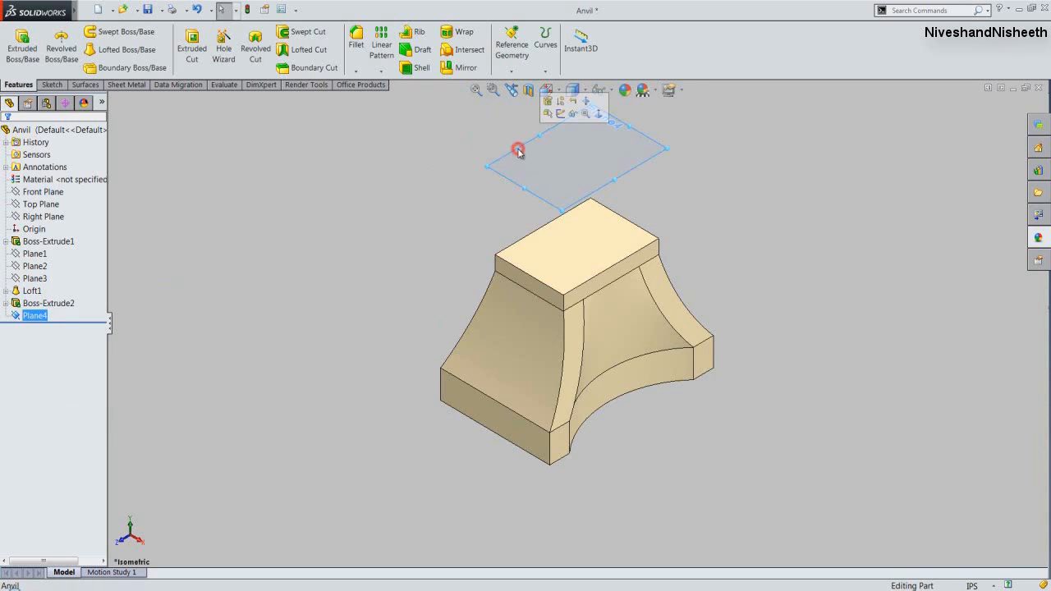
{"action": "left_click", "coordinate": [558, 110]}
{"action": "left_click", "coordinate": [562, 92]}
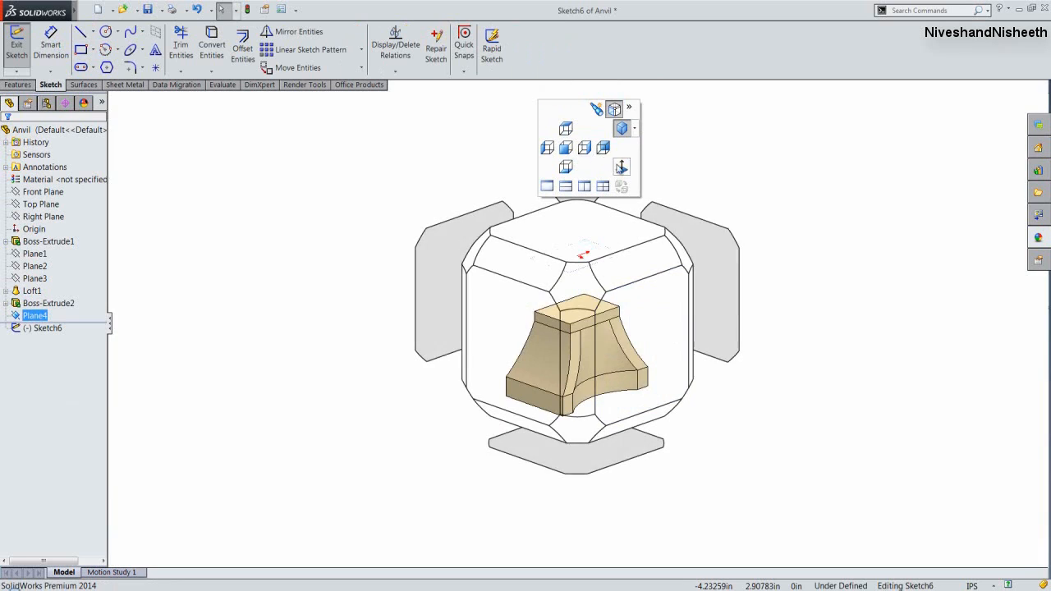
{"action": "left_click", "coordinate": [621, 166]}
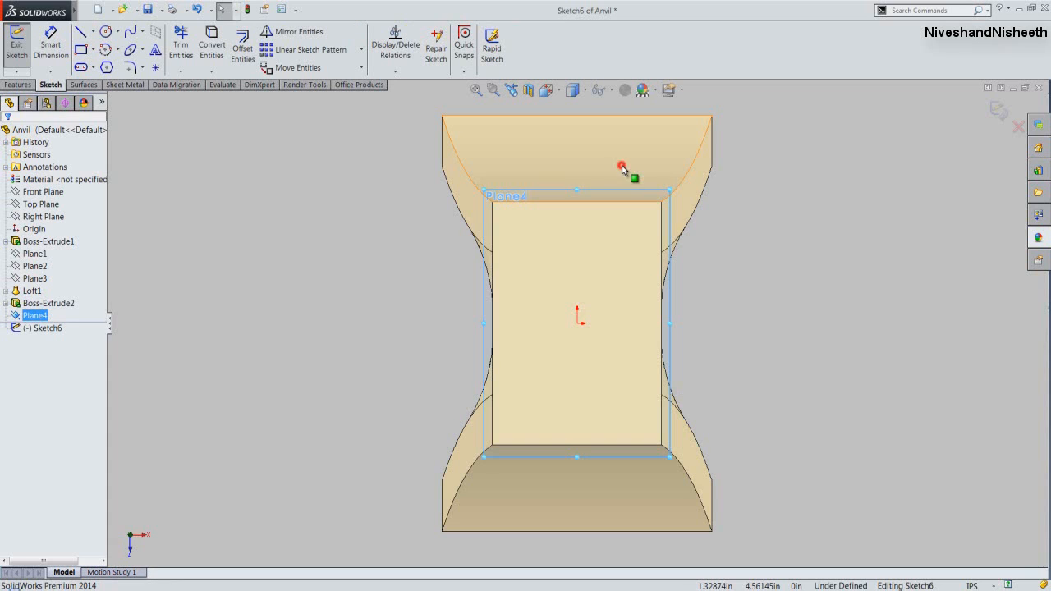
{"action": "left_click", "coordinate": [820, 281]}
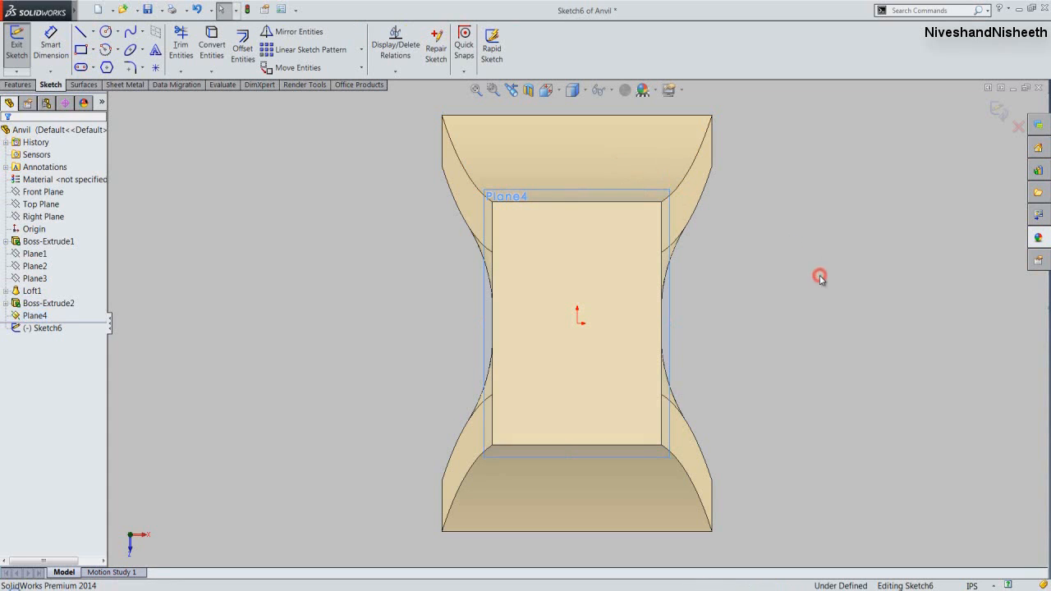
Draw a centre rectangle at the origin, 5 in wide and about 8.96 in long.
{"action": "right_click", "coordinate": [820, 281]}
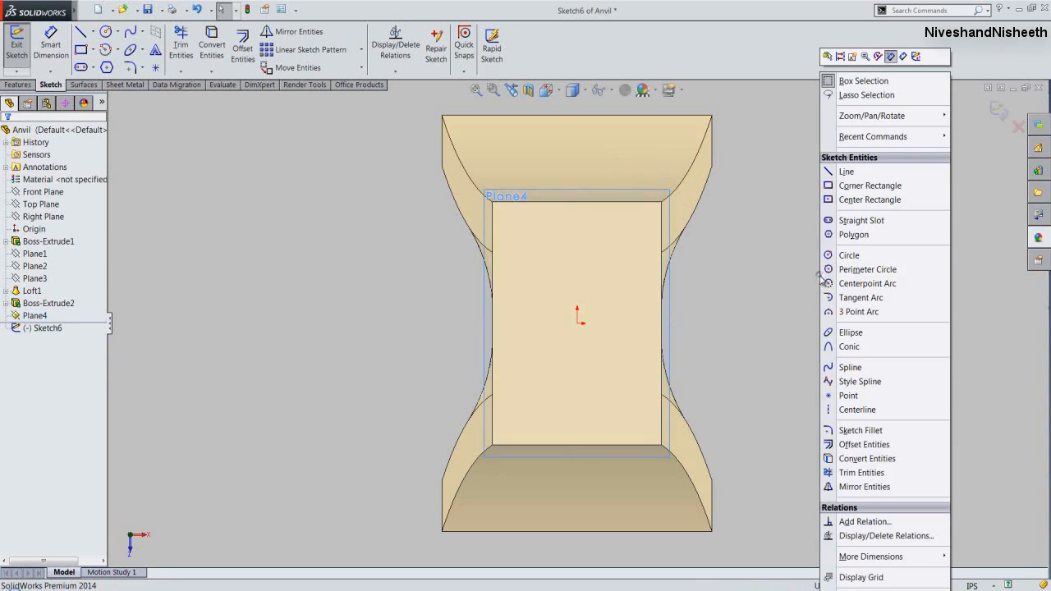
{"action": "left_click", "coordinate": [856, 199]}
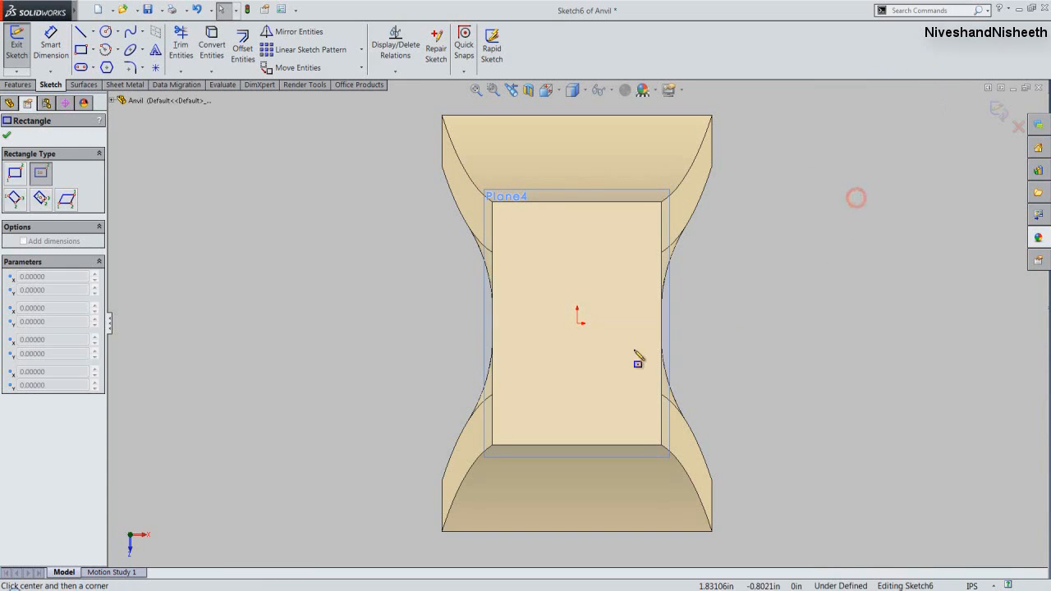
{"action": "left_click", "coordinate": [577, 323]}
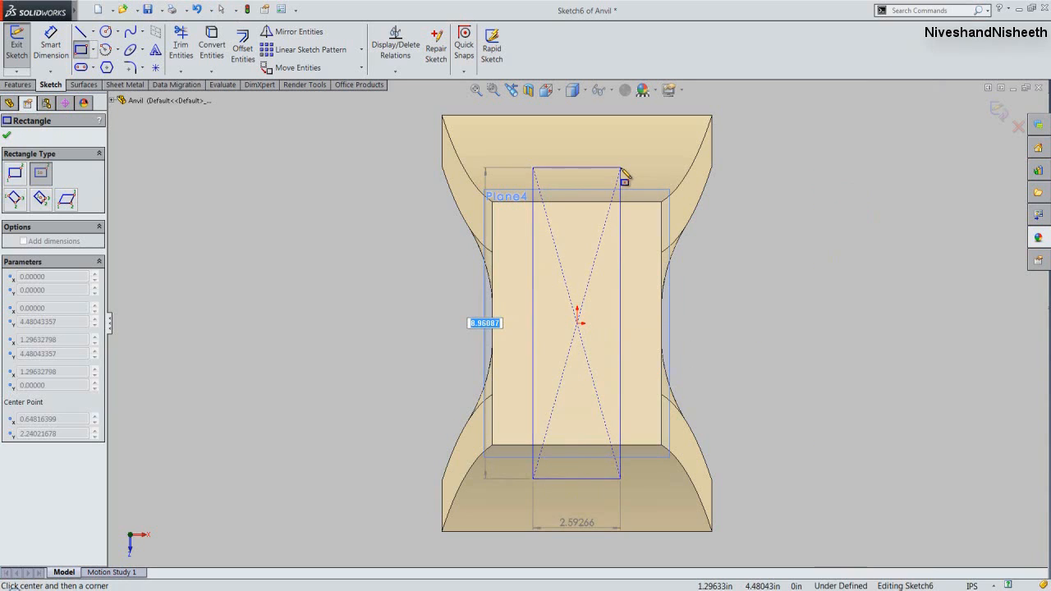
{"action": "key", "text": "Tab"}
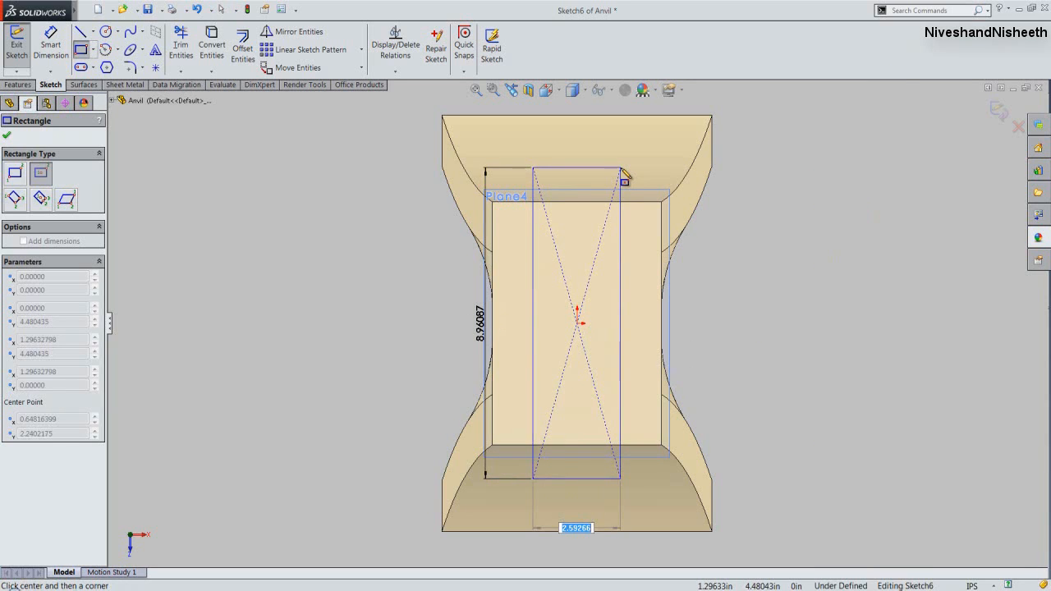
{"action": "type", "text": "5"}
{"action": "key", "text": "Return"}
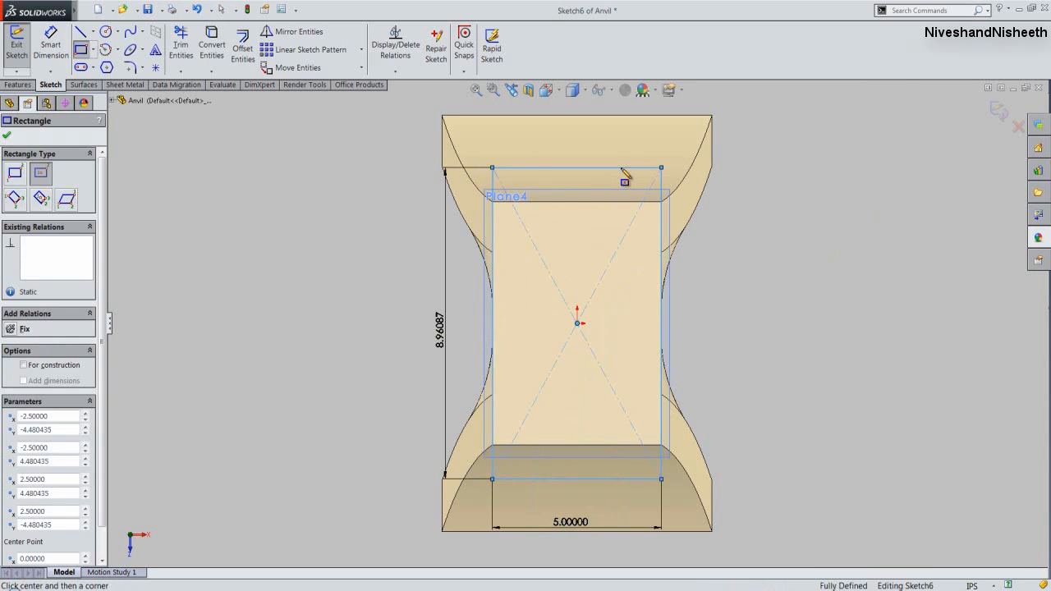
{"action": "right_click", "coordinate": [800, 215]}
{"action": "left_click", "coordinate": [823, 221]}
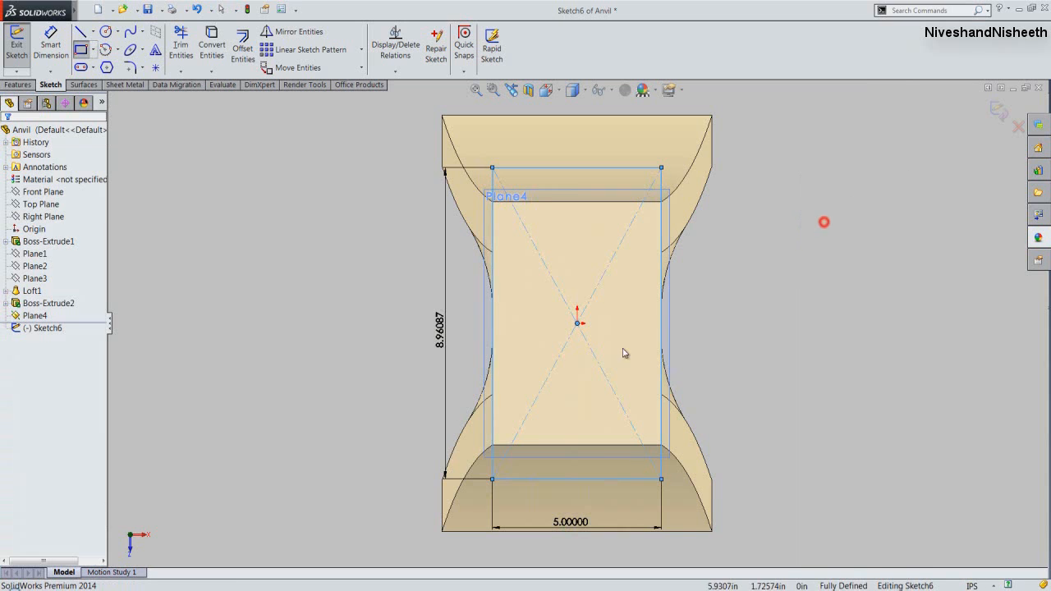
Delete the rectangle's length dimension, make its short side collinear with the base's outer edge, and exit the sketch.
{"action": "left_click", "coordinate": [436, 330]}
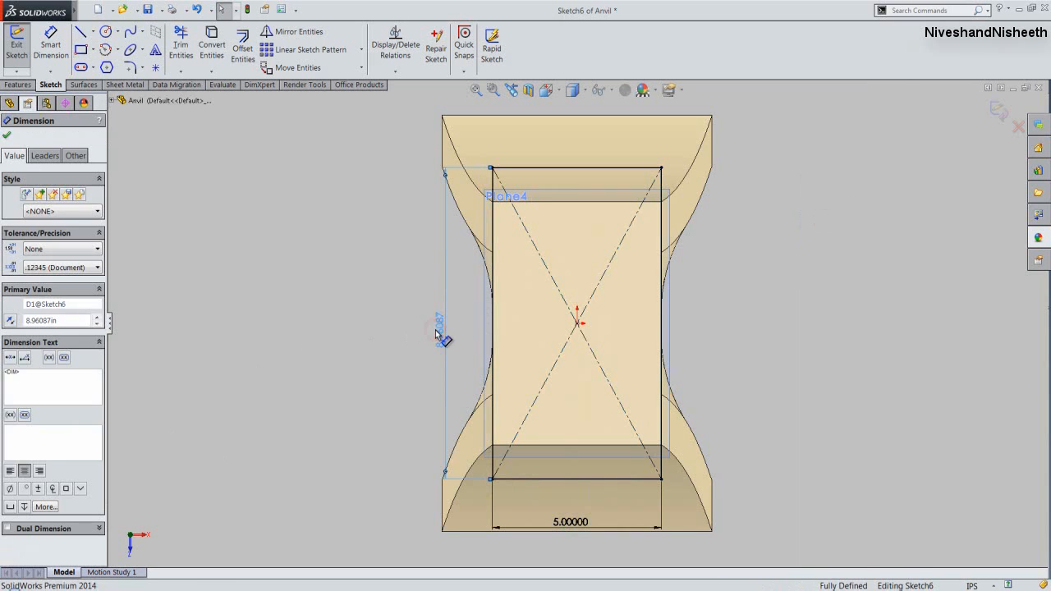
{"action": "key", "text": "Delete"}
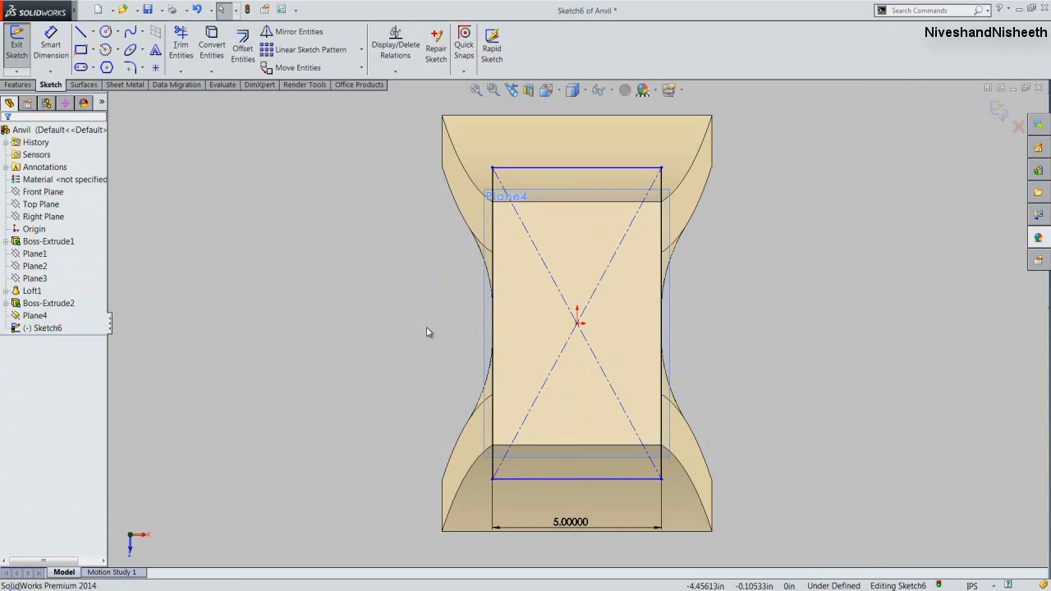
{"action": "left_click", "coordinate": [404, 310]}
{"action": "left_click", "coordinate": [511, 120]}
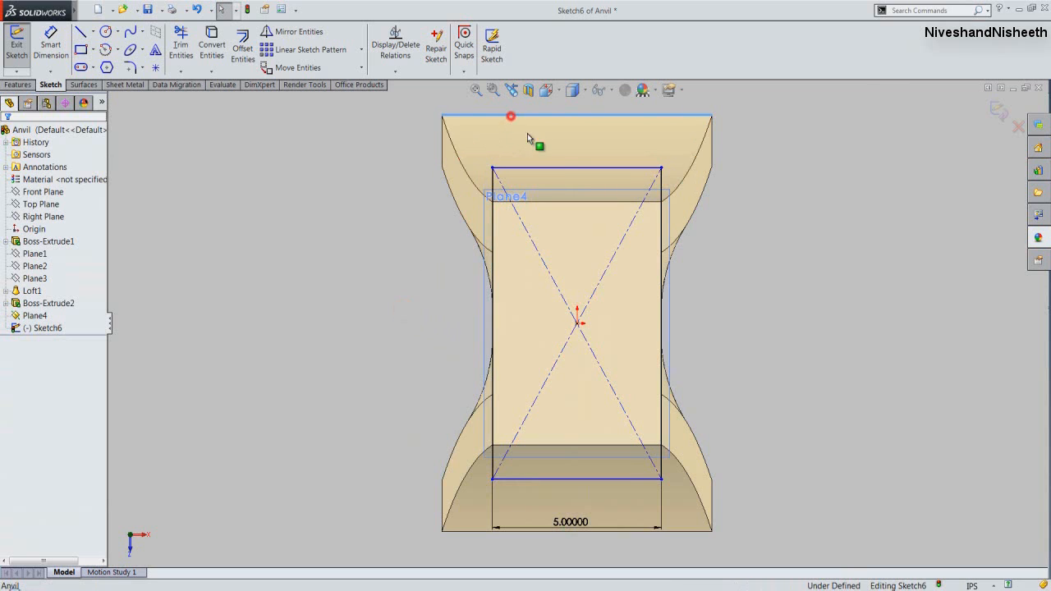
{"action": "left_click", "coordinate": [558, 169], "text": "ctrl"}
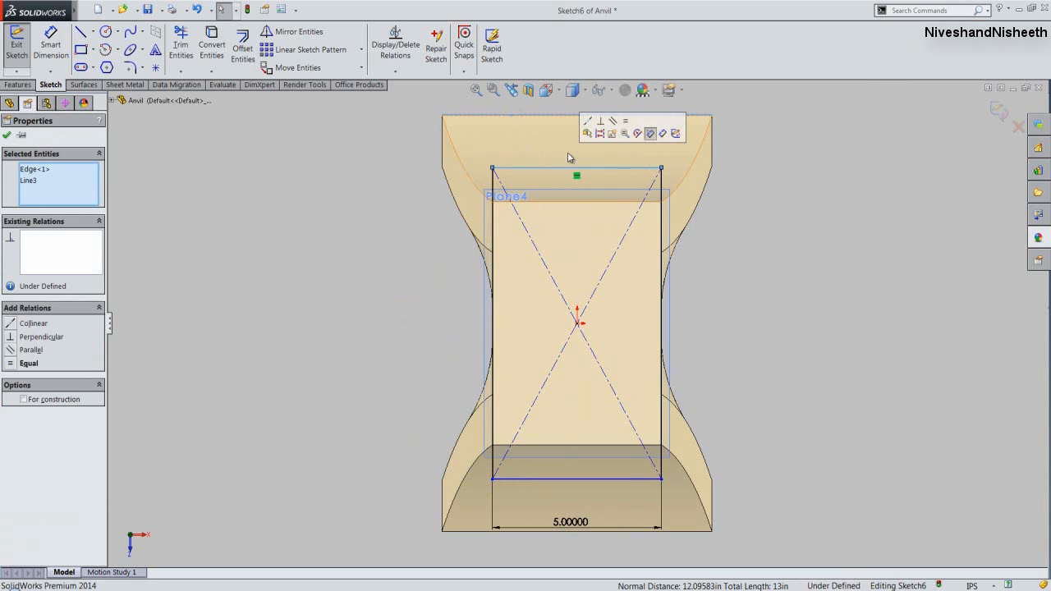
{"action": "left_click", "coordinate": [589, 124]}
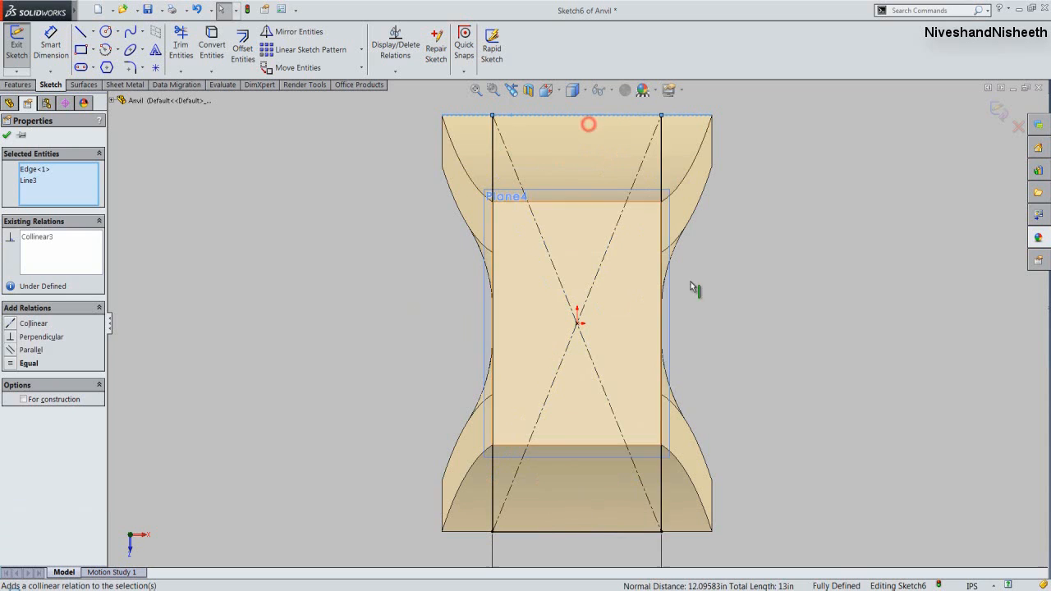
{"action": "left_click", "coordinate": [774, 335]}
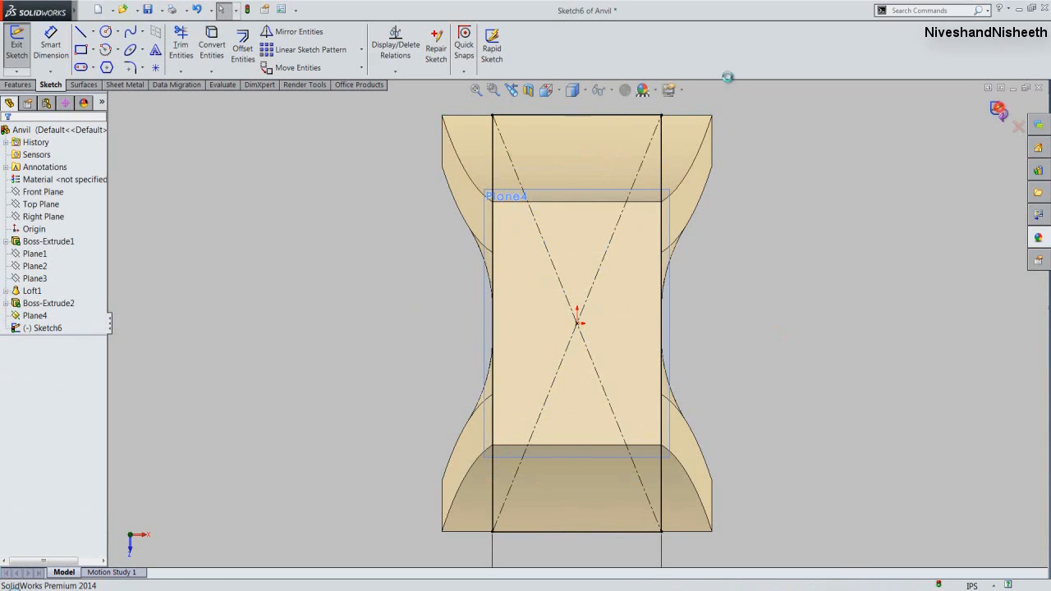
{"action": "left_click", "coordinate": [995, 113]}
Return to the isometric view and hide the offset plane holding the rectangle.
{"action": "left_click", "coordinate": [545, 89]}
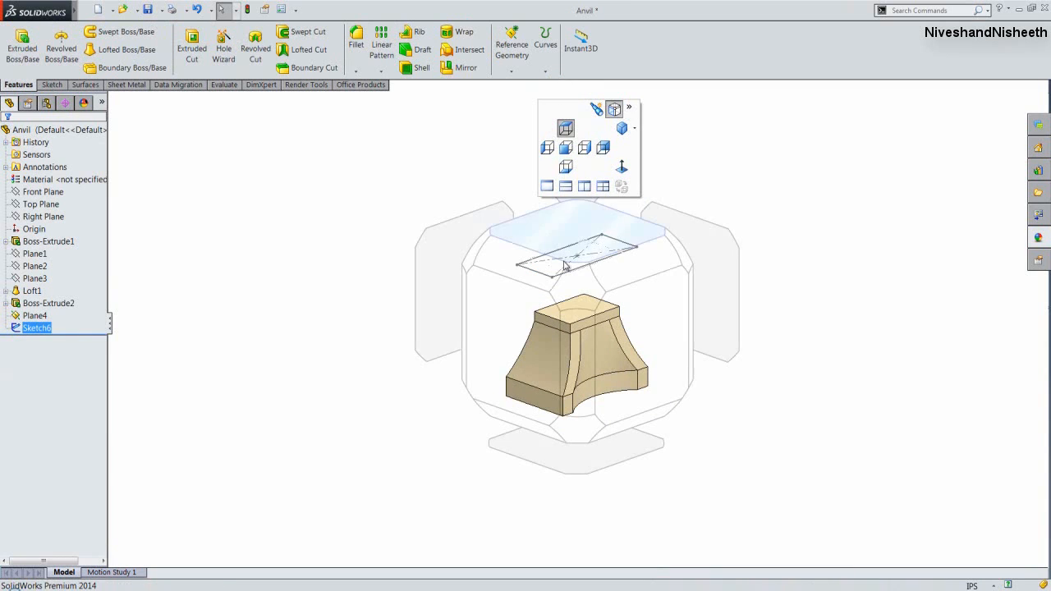
{"action": "left_click", "coordinate": [571, 289]}
{"action": "left_click", "coordinate": [767, 126]}
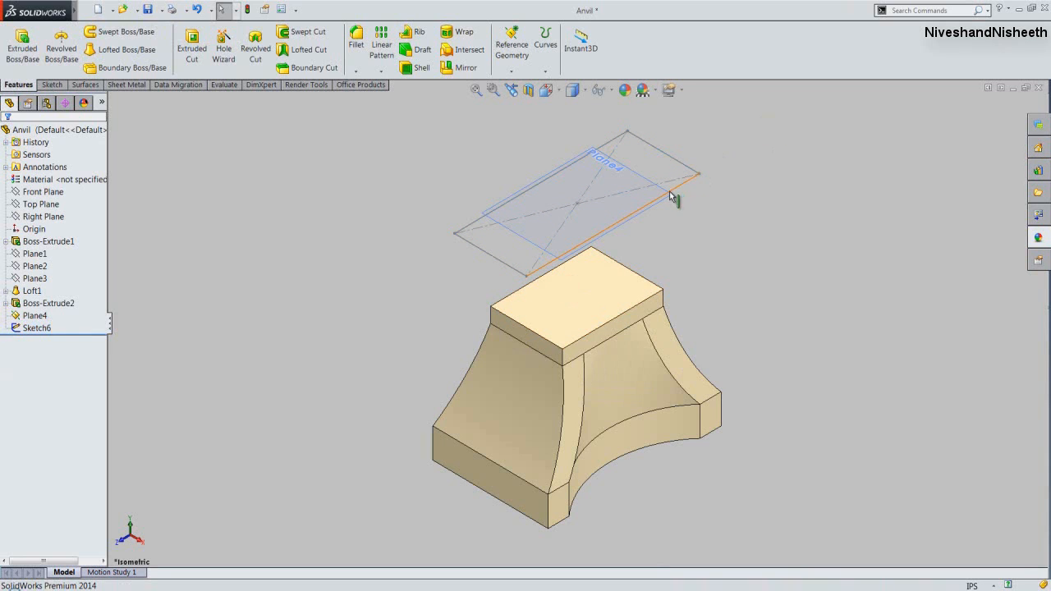
{"action": "left_click", "coordinate": [666, 190]}
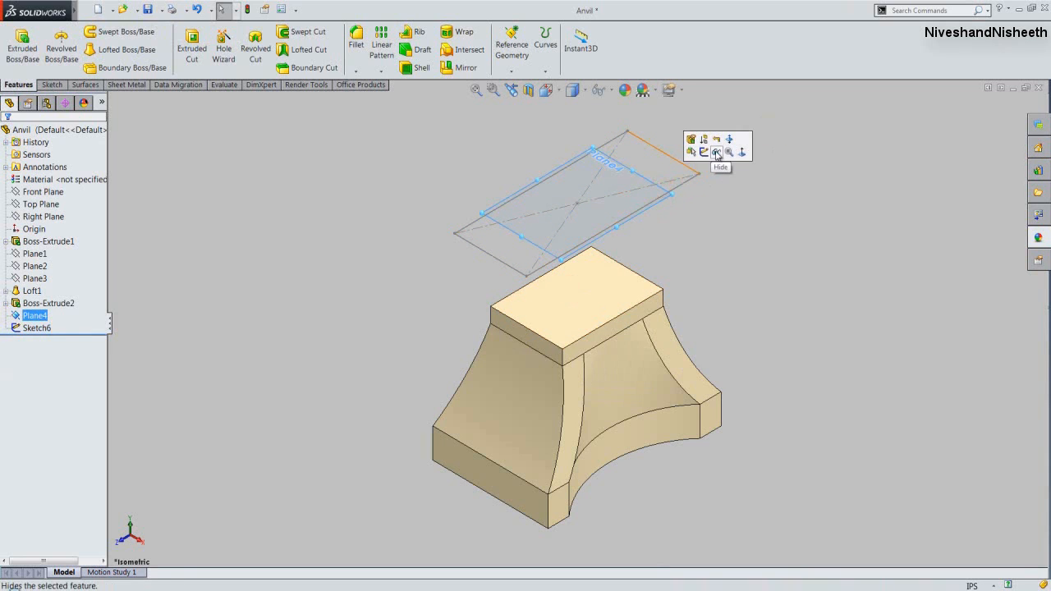
{"action": "left_click", "coordinate": [715, 151]}
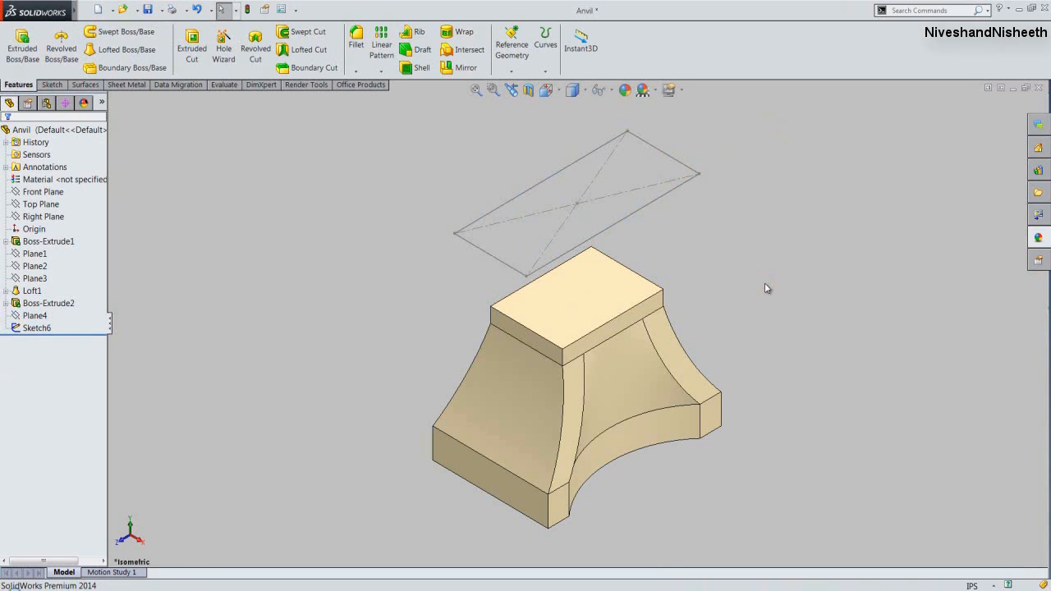
{"action": "left_click", "coordinate": [770, 269]}
Sketch an 18 in radius three-point arc on the boss's long side face, from the rectangle's corner to the boss's matching top corner.
{"action": "left_click", "coordinate": [657, 305]}
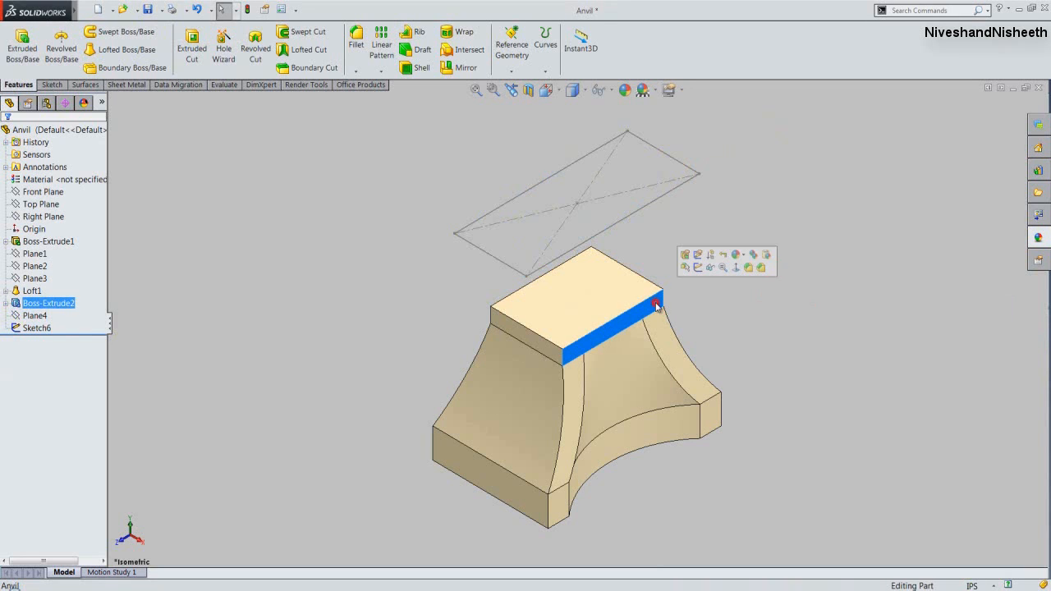
{"action": "left_click", "coordinate": [697, 267]}
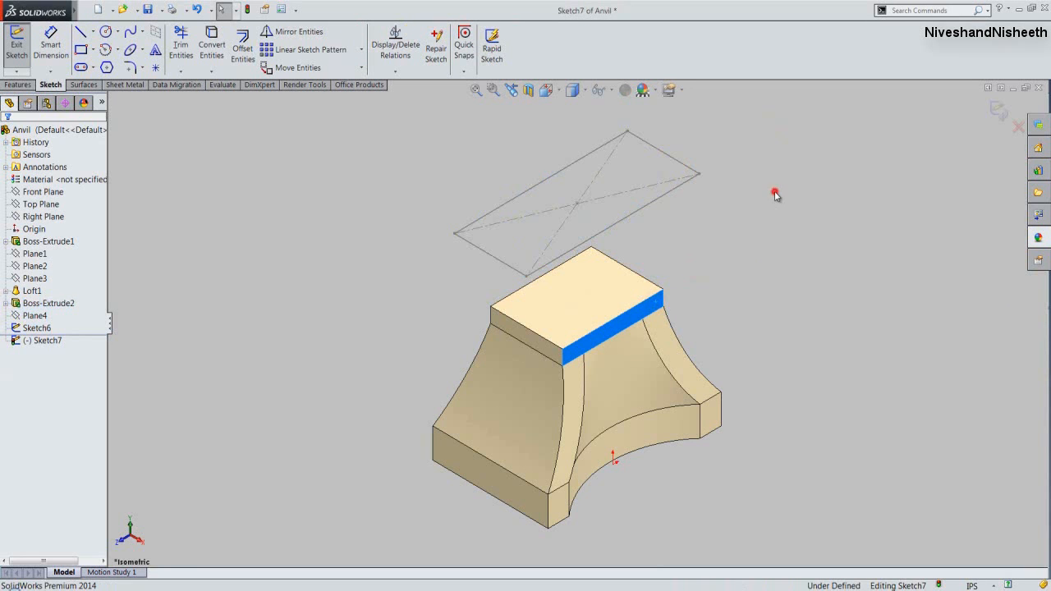
{"action": "right_click", "coordinate": [776, 191]}
{"action": "right_click", "coordinate": [777, 186]}
{"action": "right_click", "coordinate": [777, 185]}
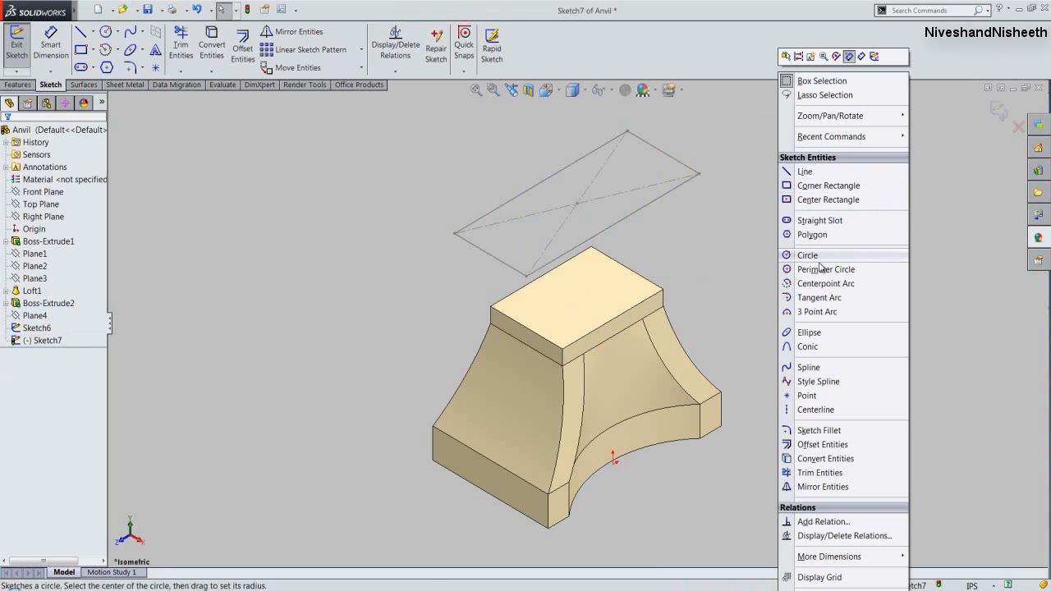
{"action": "left_click", "coordinate": [832, 316]}
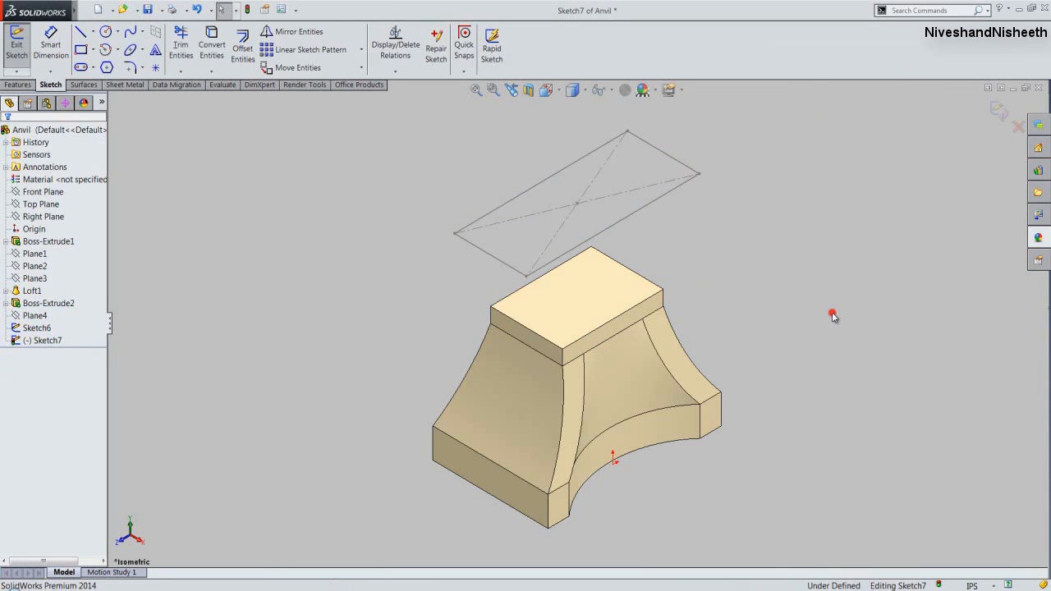
{"action": "left_click", "coordinate": [698, 174]}
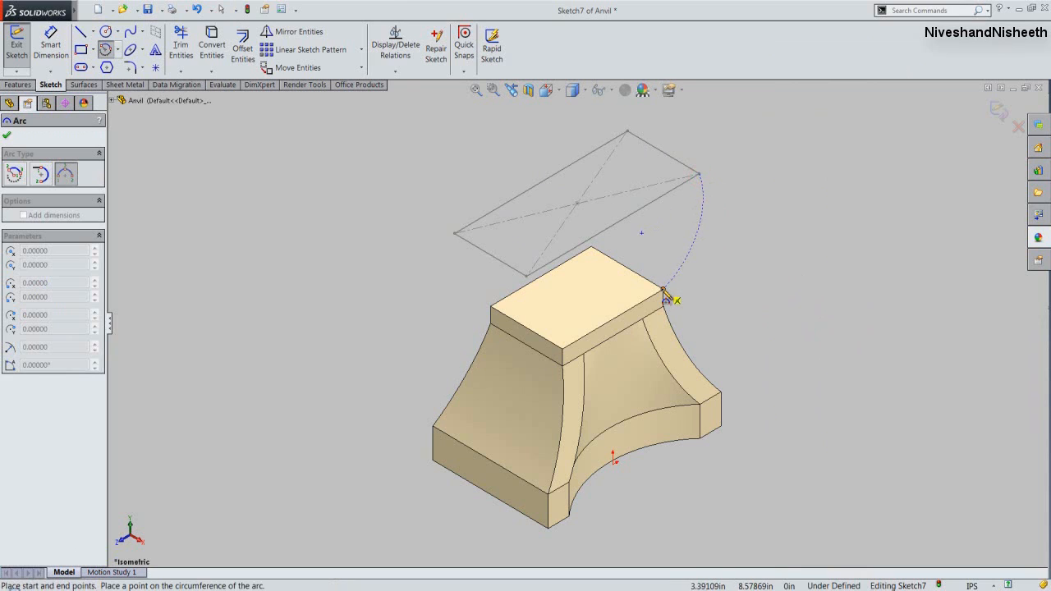
{"action": "left_click", "coordinate": [662, 288]}
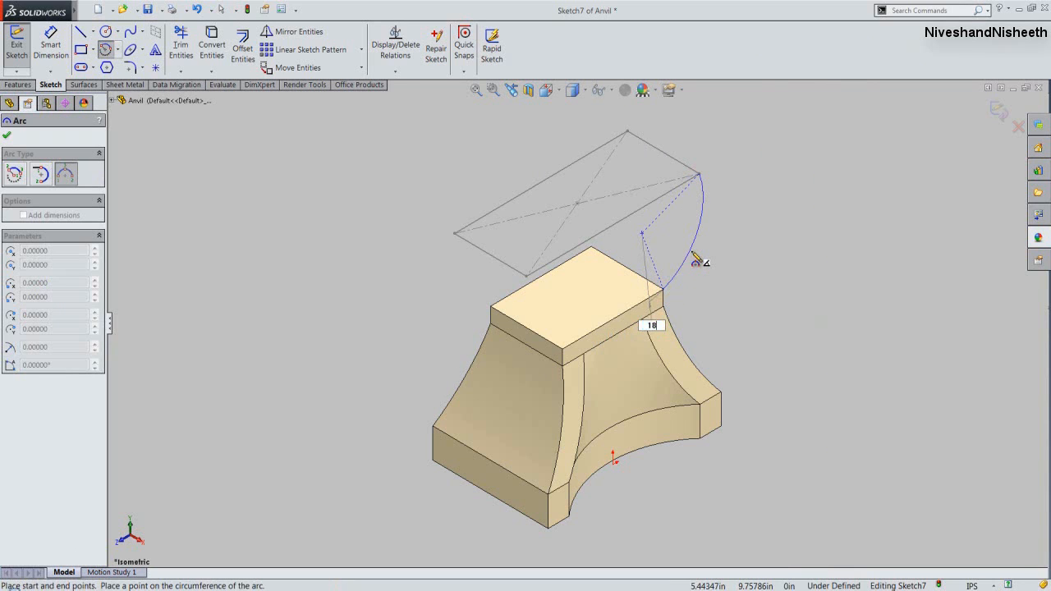
{"action": "key", "text": "Return"}
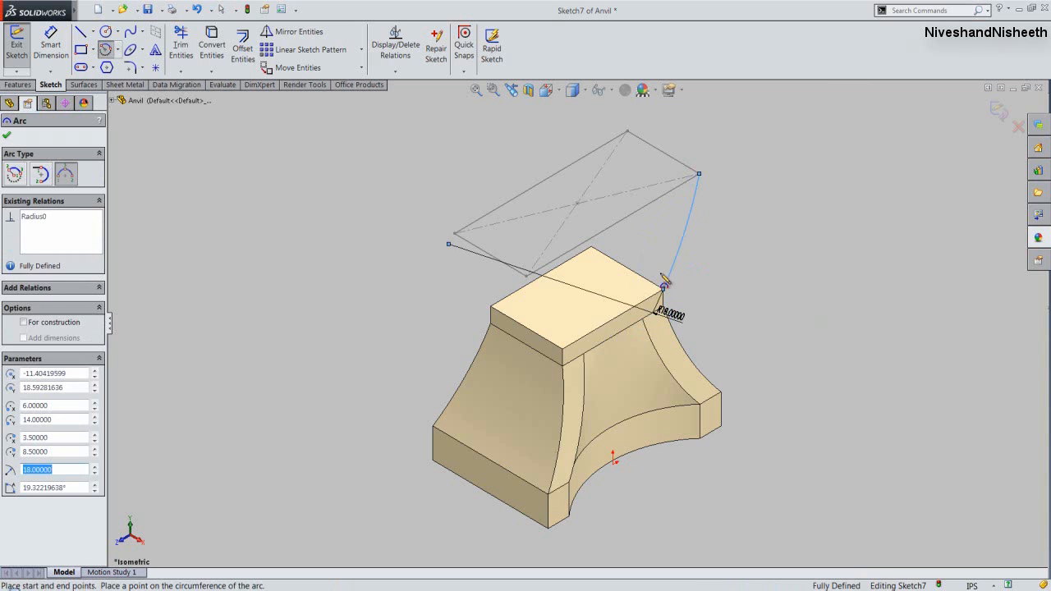
Sketch a second three-point arc from the rectangle's other near corner to the boss's matching top corner, with a radius of about 5.63 in.
{"action": "left_click", "coordinate": [527, 277]}
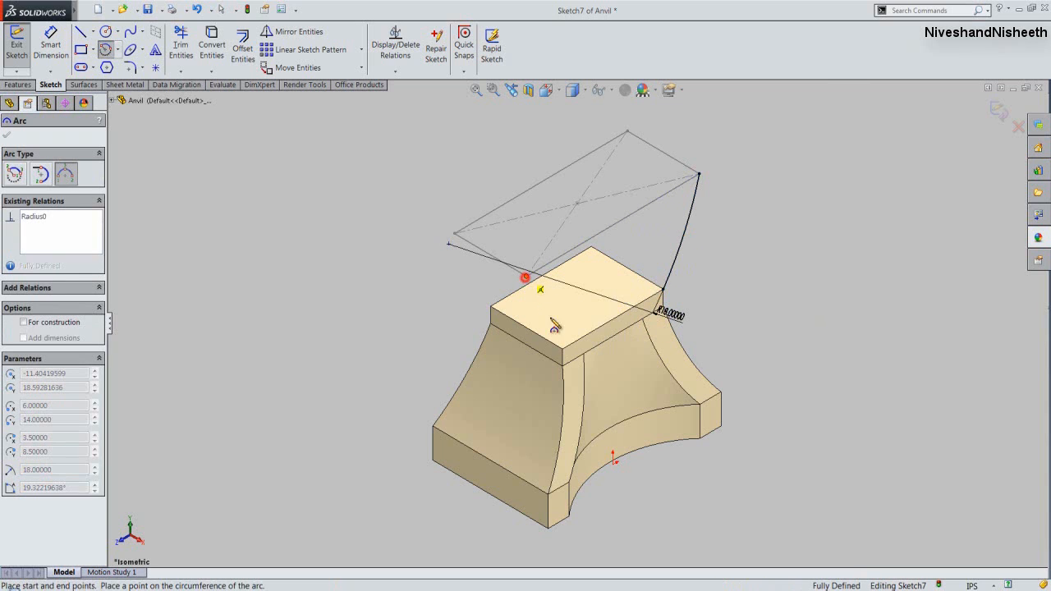
{"action": "left_click", "coordinate": [562, 348]}
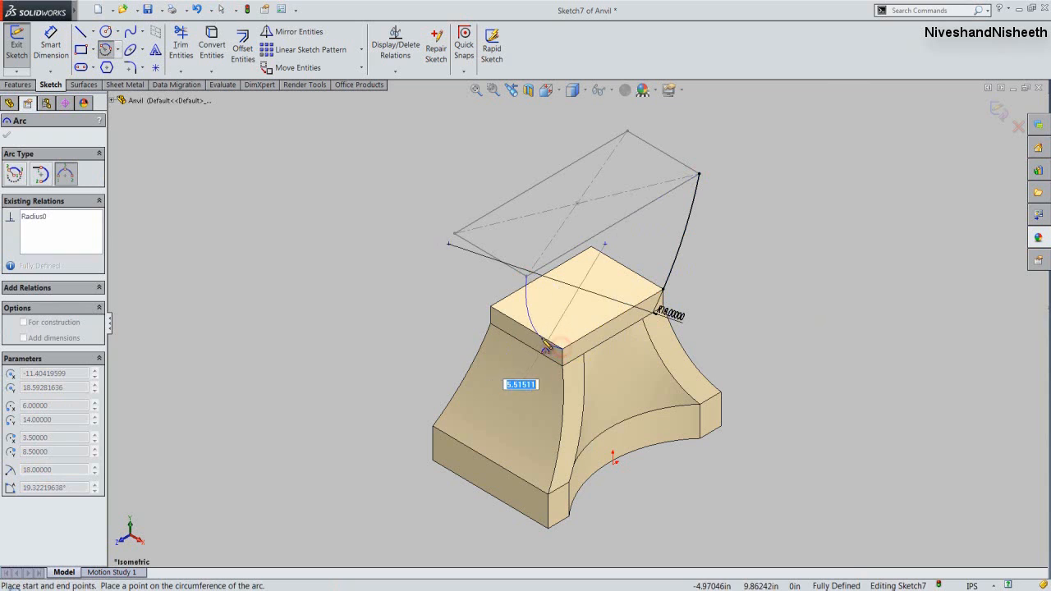
{"action": "left_click", "coordinate": [541, 337]}
{"action": "right_click", "coordinate": [431, 212]}
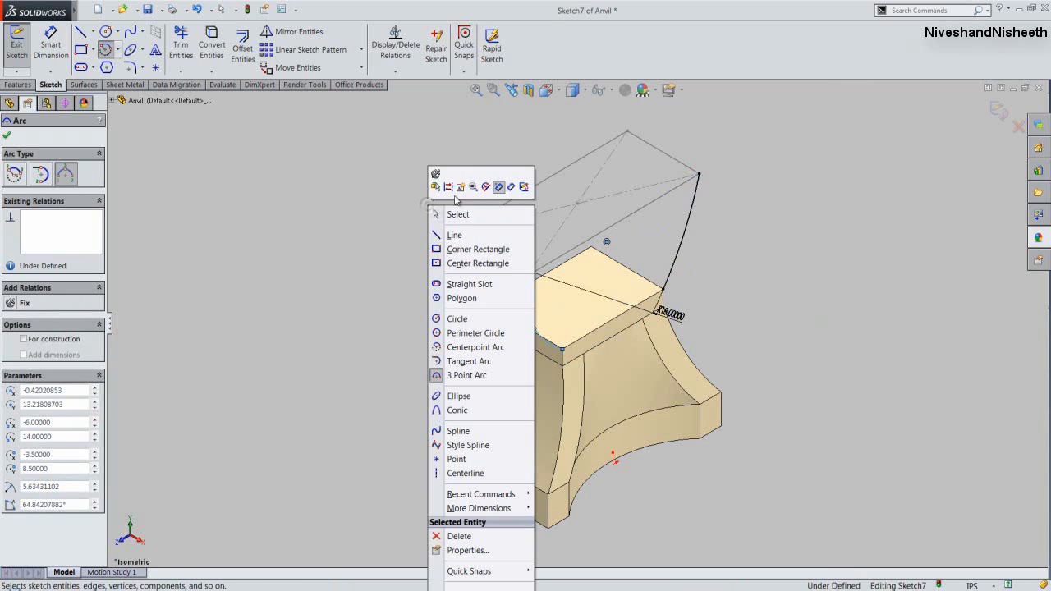
{"action": "left_click", "coordinate": [440, 217]}
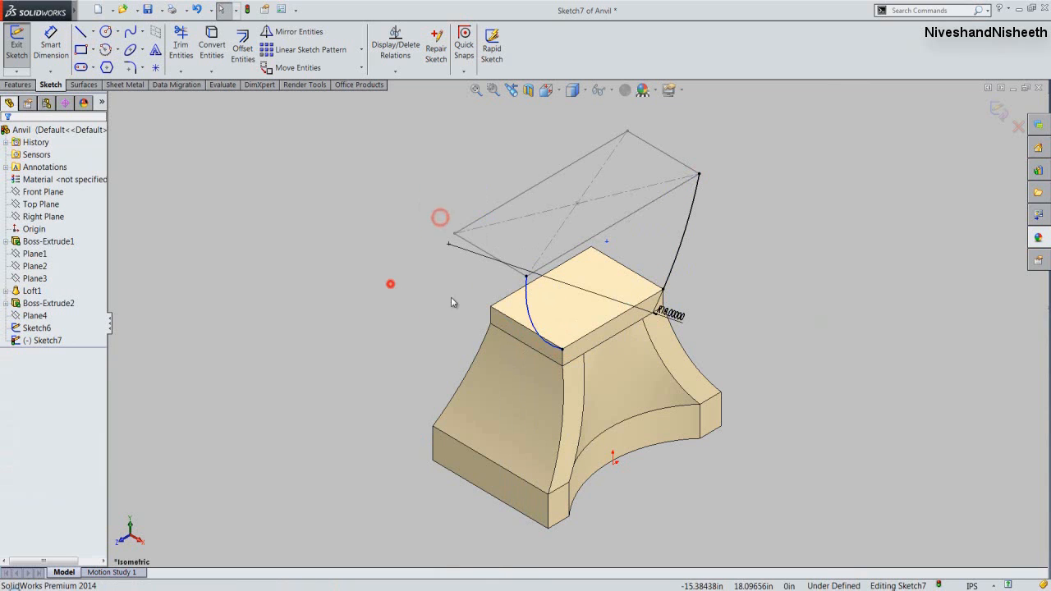
Make the two arcs equal in radius and exit the sketch.
{"action": "left_click", "coordinate": [534, 305]}
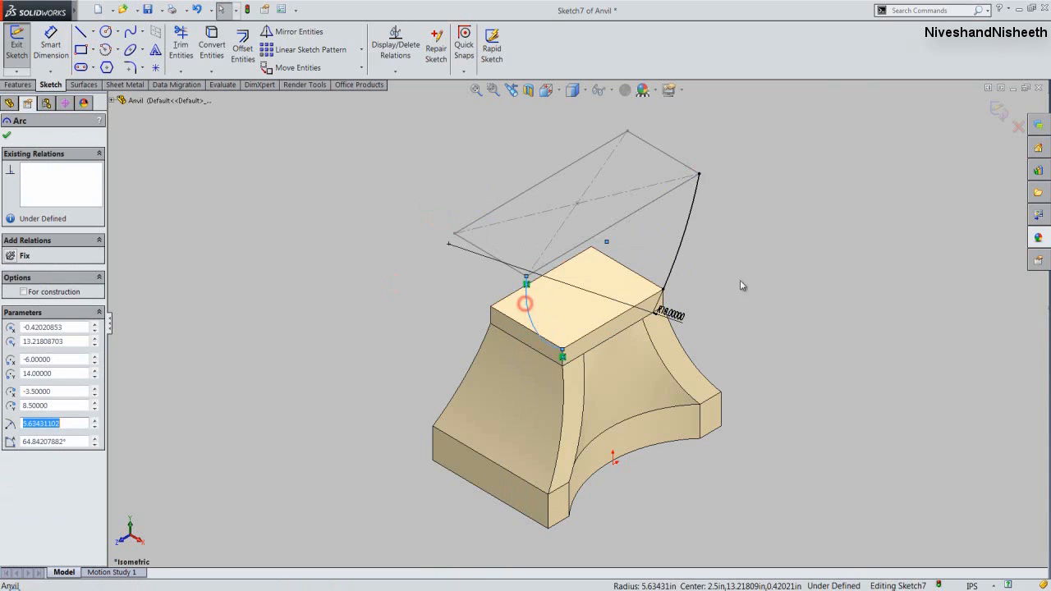
{"action": "left_click", "coordinate": [682, 245], "text": "ctrl"}
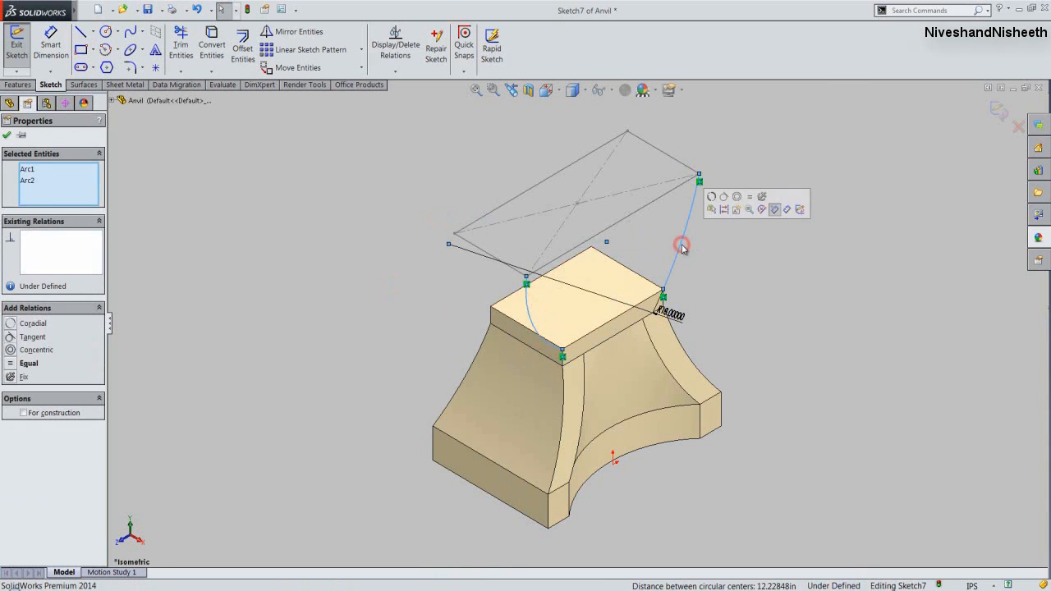
{"action": "left_click", "coordinate": [749, 199]}
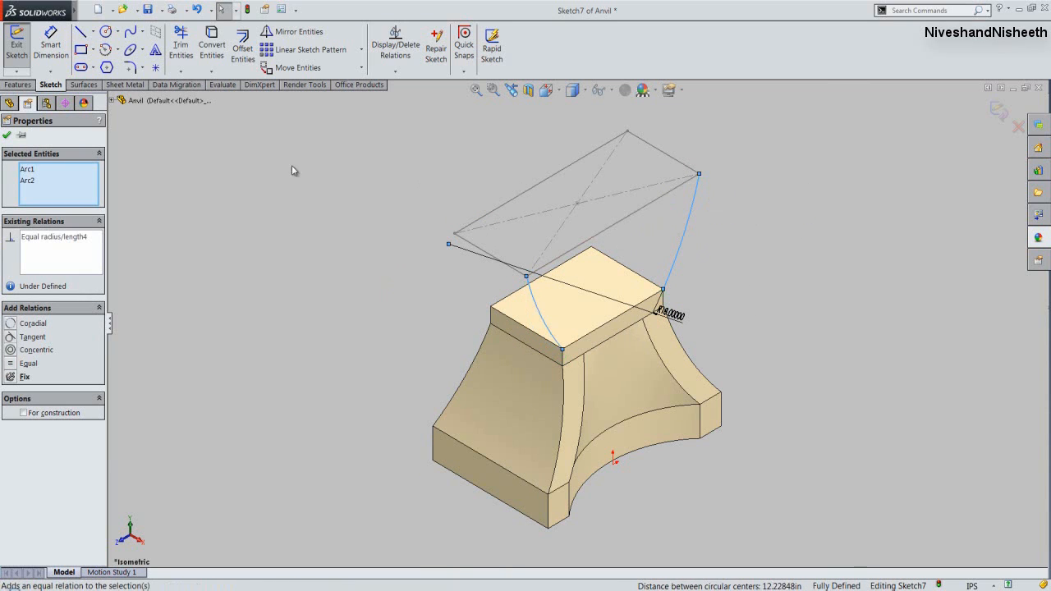
{"action": "left_click", "coordinate": [6, 136]}
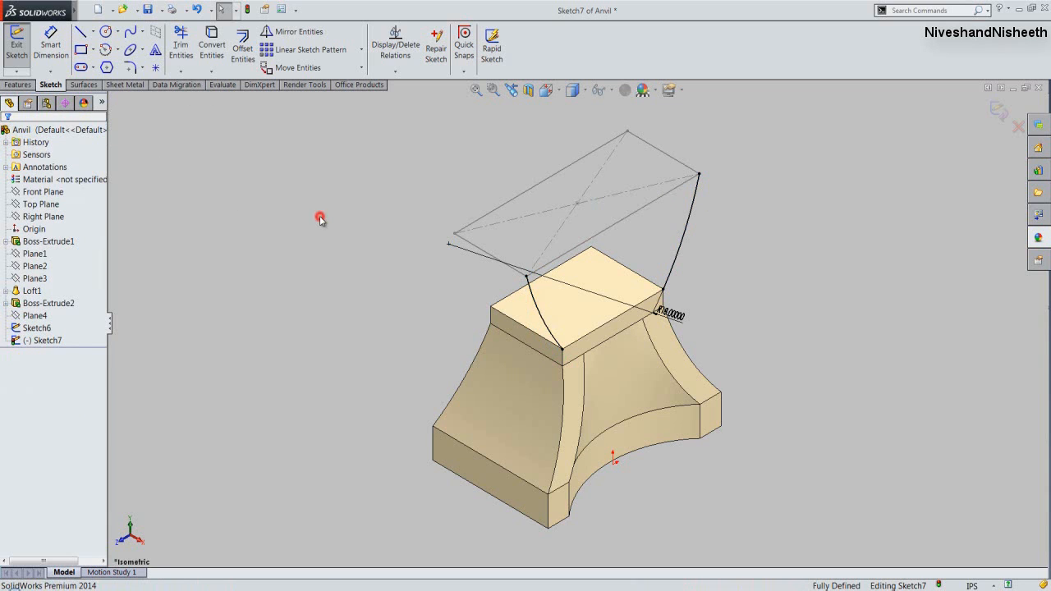
{"action": "left_click", "coordinate": [997, 111]}
On the boss's opposite long side face, start a sketch, convert both existing arcs into it, and exit the sketch.
{"action": "left_click", "coordinate": [551, 91]}
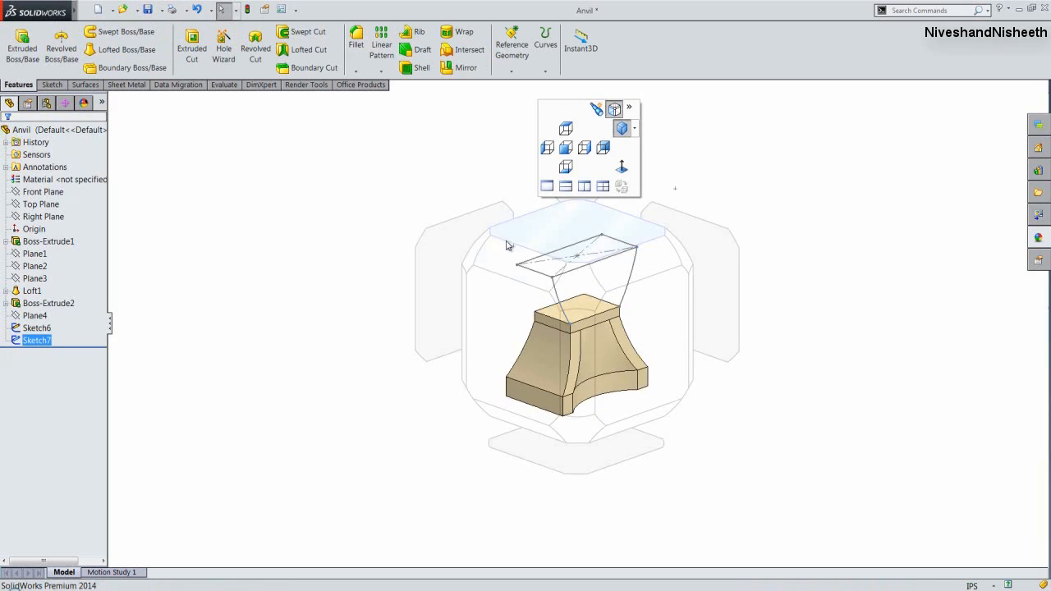
{"action": "left_click", "coordinate": [401, 273]}
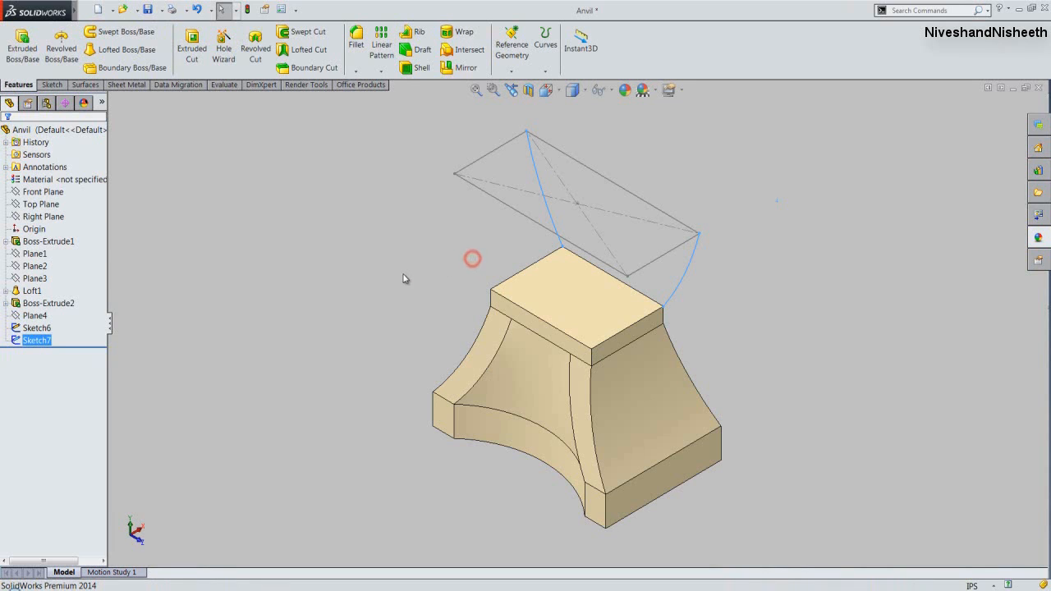
{"action": "left_click", "coordinate": [516, 313]}
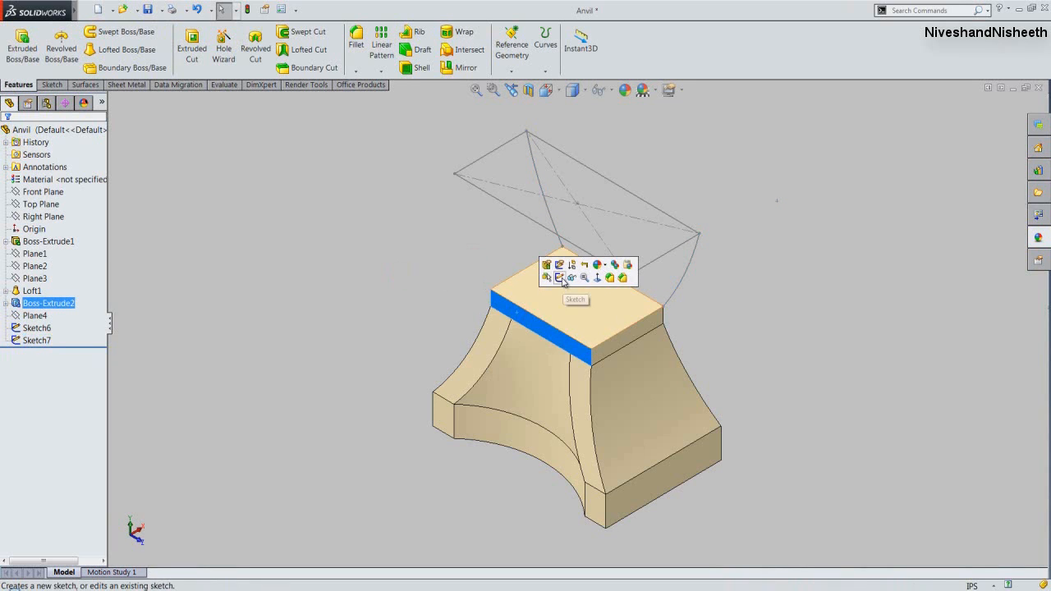
{"action": "left_click", "coordinate": [561, 276]}
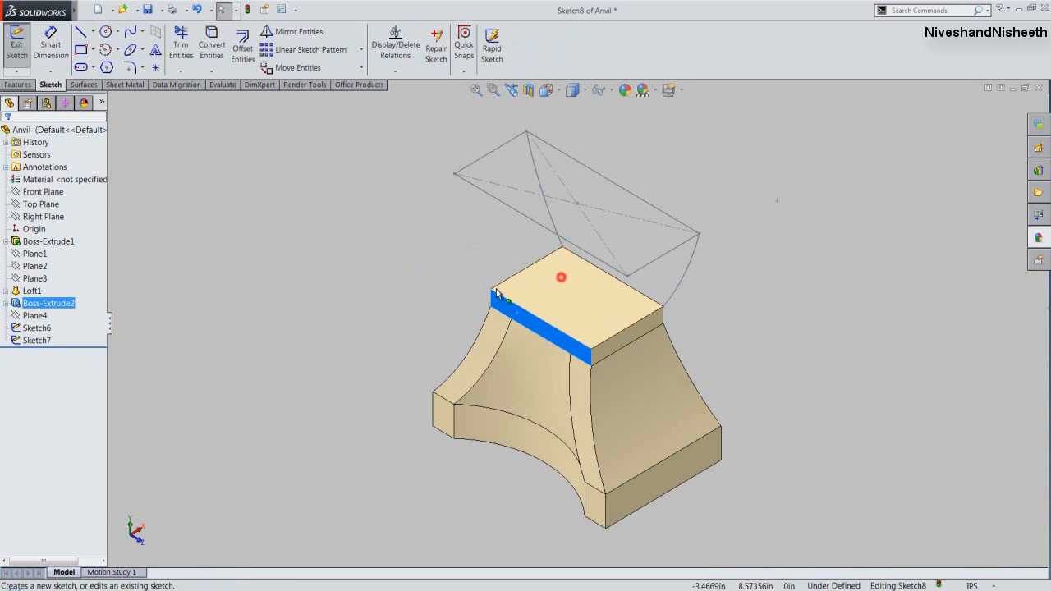
{"action": "left_click", "coordinate": [534, 167]}
{"action": "left_click", "coordinate": [681, 274], "text": "ctrl"}
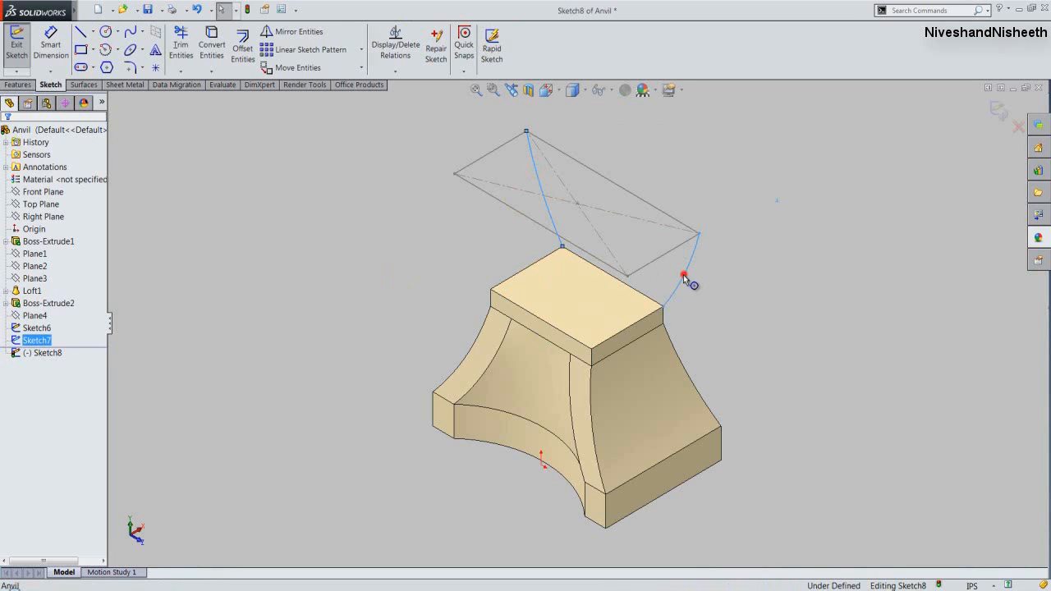
{"action": "left_click", "coordinate": [211, 43]}
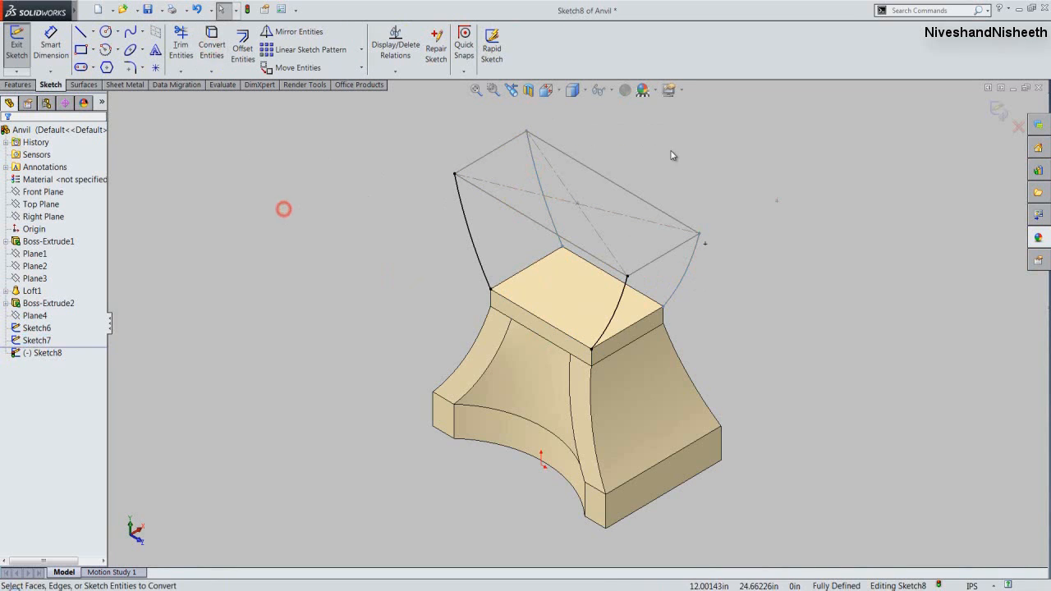
{"action": "left_click", "coordinate": [998, 110]}
{"action": "left_click", "coordinate": [301, 167]}
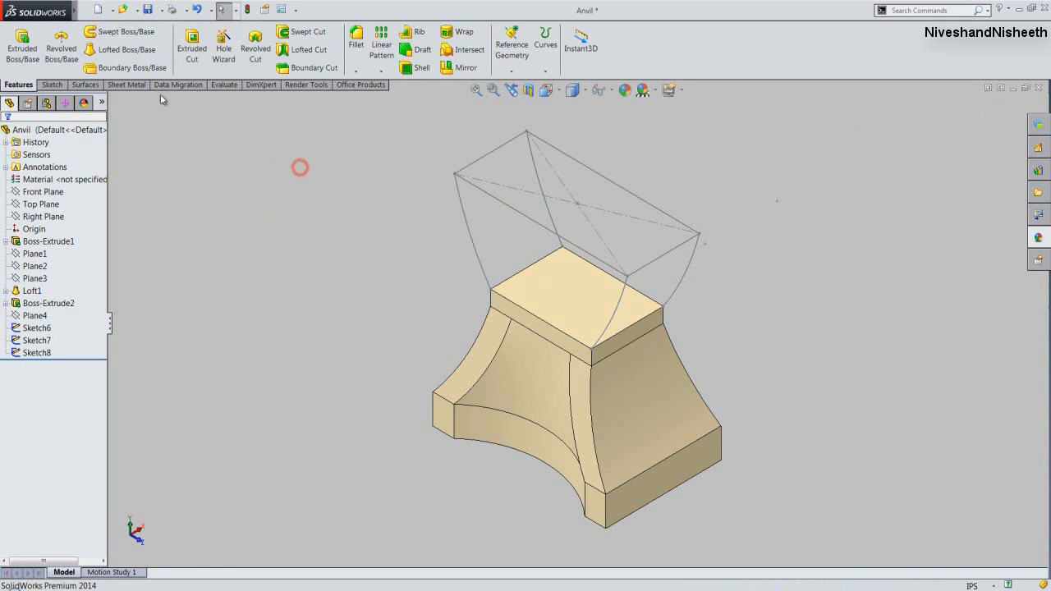
Start a boss loft from the boss's top face to the rectangle sketch, adding one corner arc as the first guide curve.
{"action": "left_click", "coordinate": [137, 51]}
{"action": "left_click", "coordinate": [550, 292]}
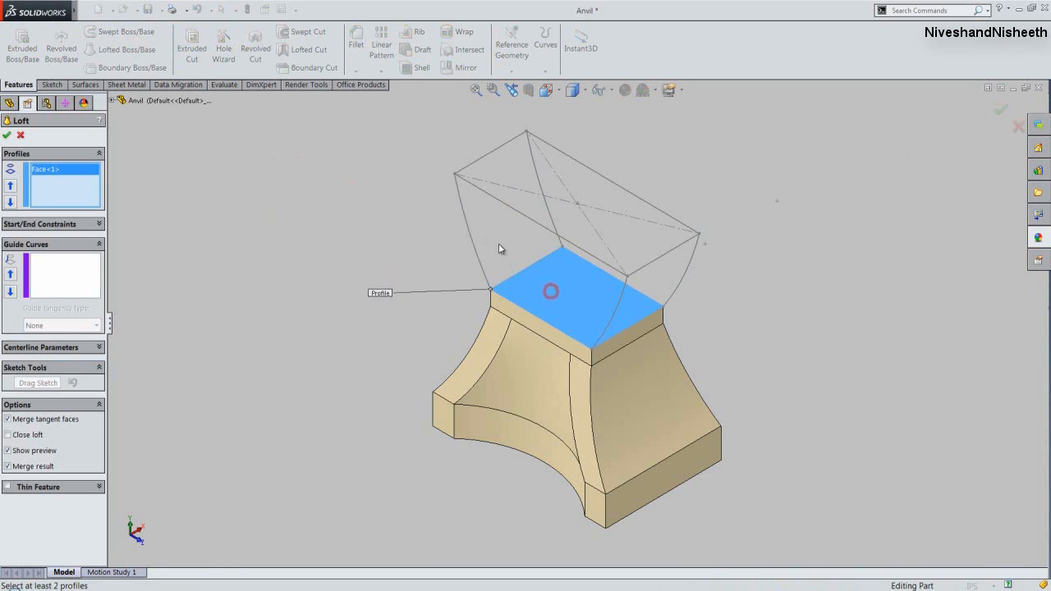
{"action": "left_click", "coordinate": [460, 173]}
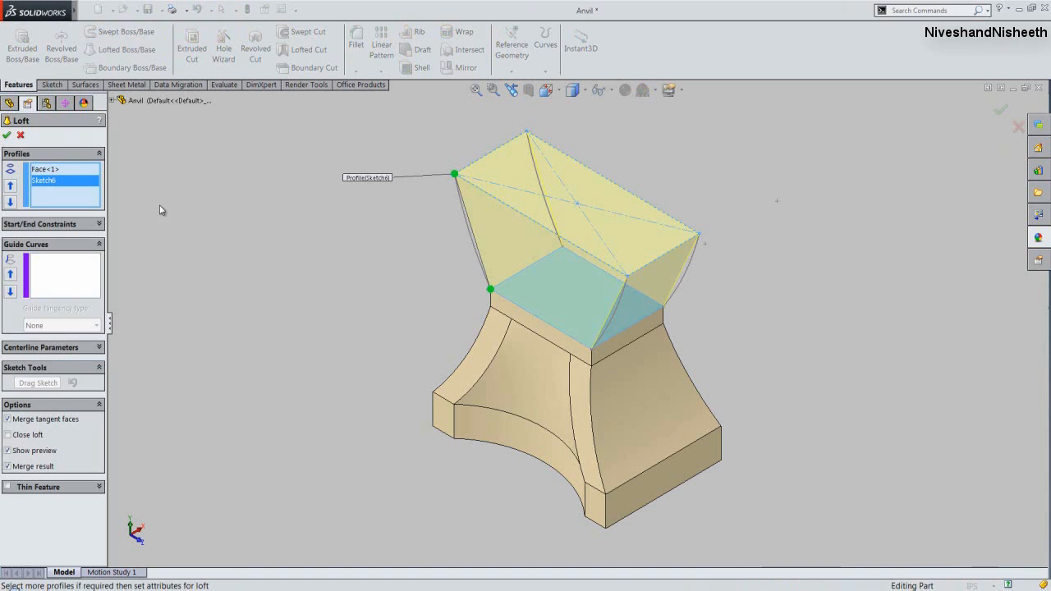
{"action": "left_click", "coordinate": [64, 261]}
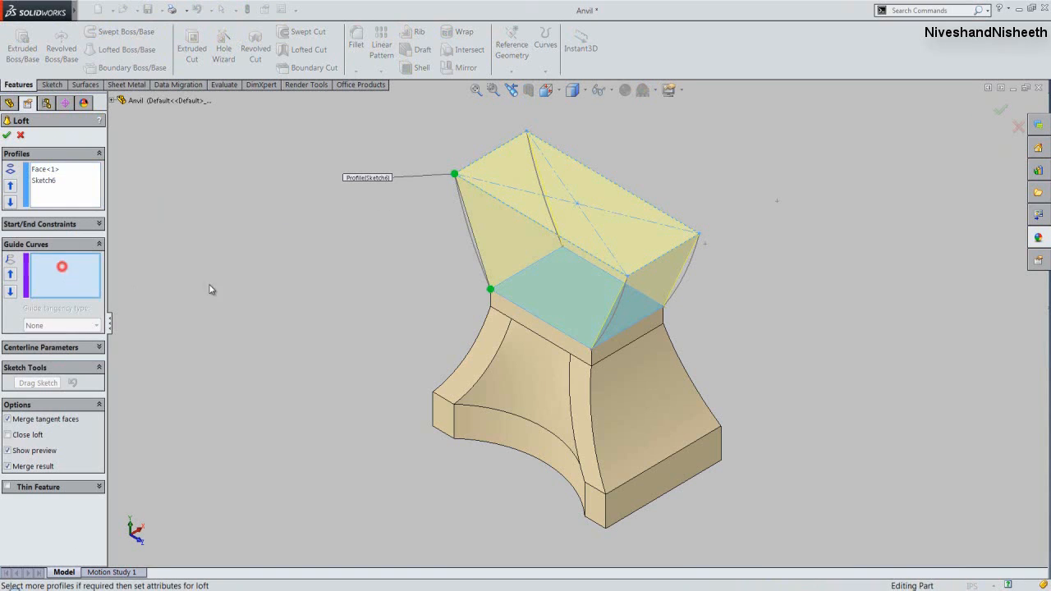
{"action": "left_click", "coordinate": [470, 242]}
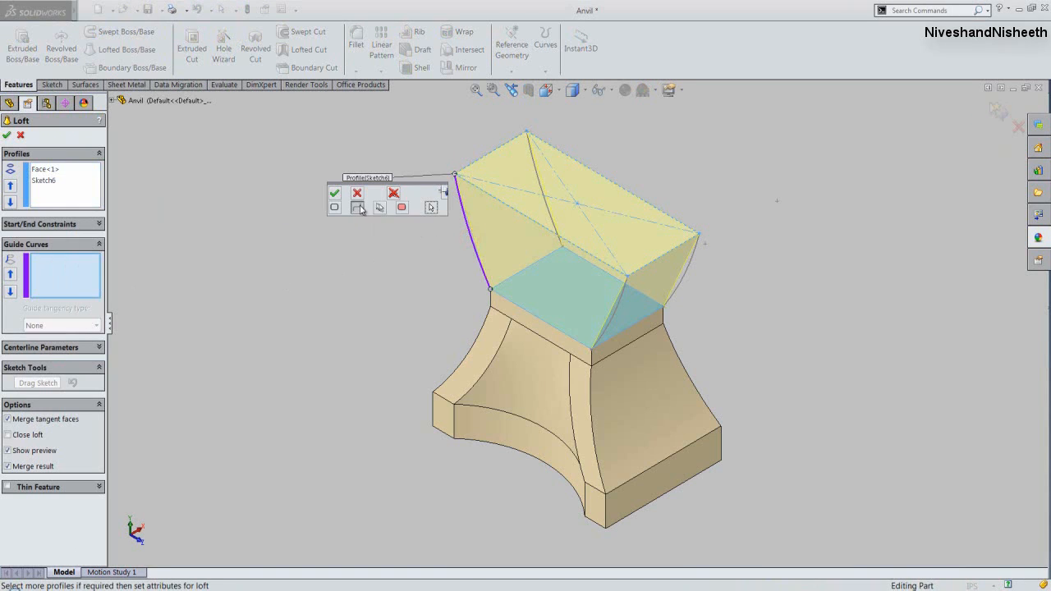
{"action": "left_click", "coordinate": [333, 199]}
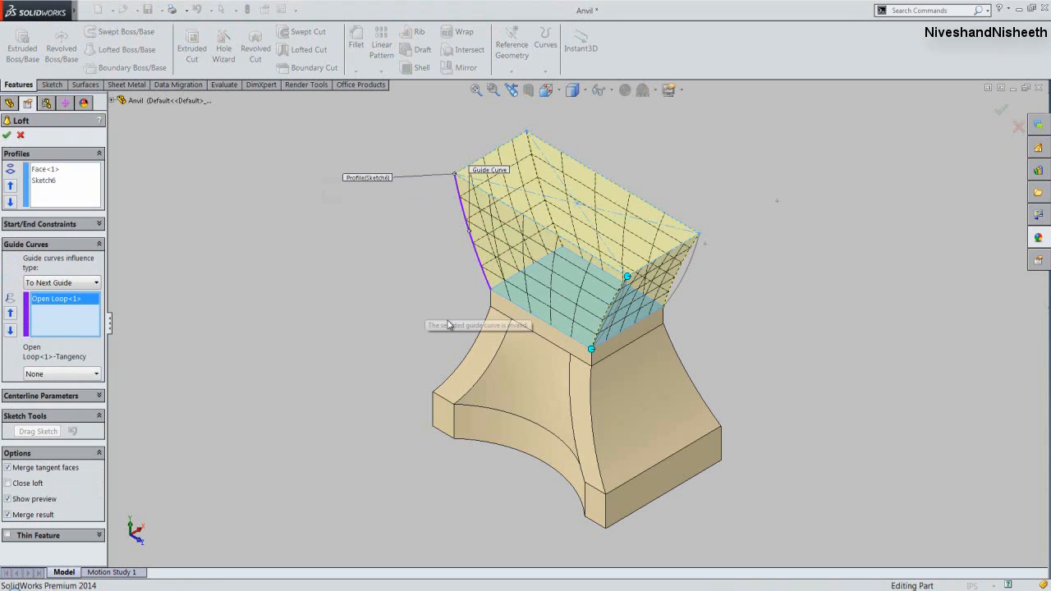
Add the other three corner arcs as guide curves with the preview turned off, restore the preview, and finish the loft.
{"action": "left_click", "coordinate": [8, 499]}
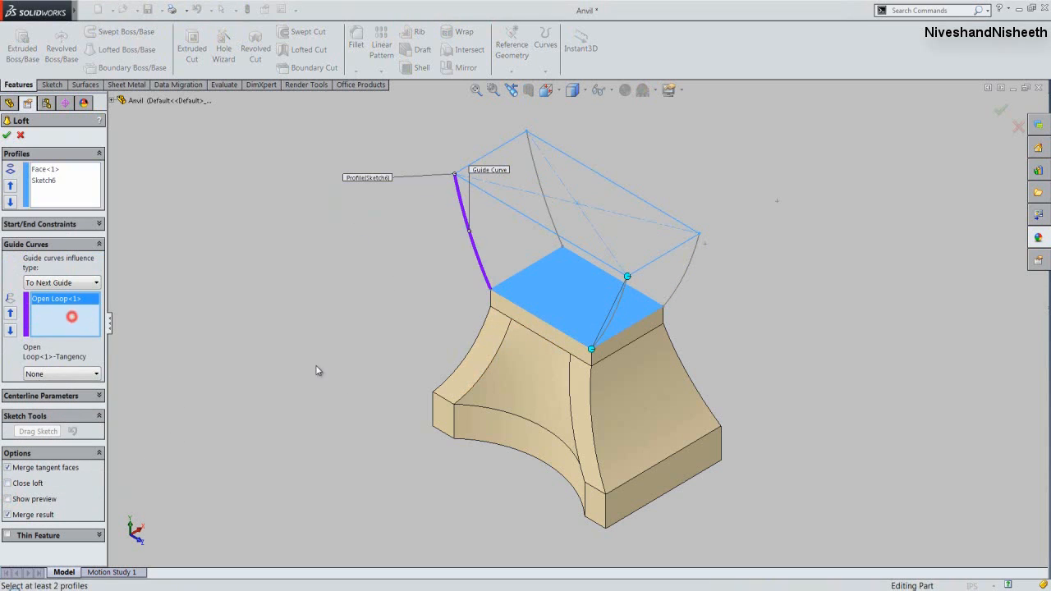
{"action": "left_click", "coordinate": [611, 323]}
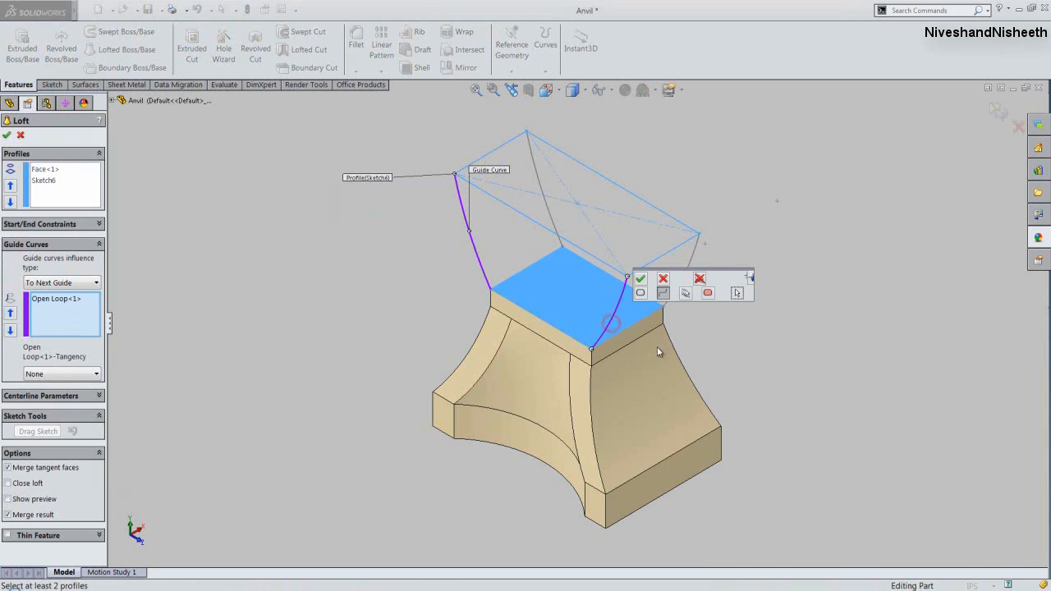
{"action": "left_click", "coordinate": [640, 279]}
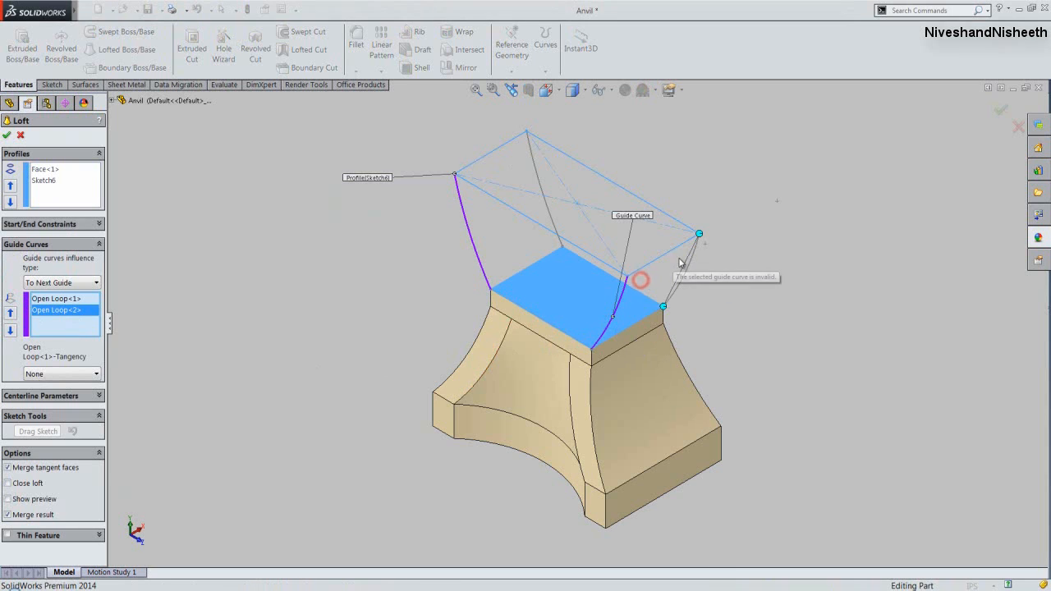
{"action": "left_click", "coordinate": [692, 264]}
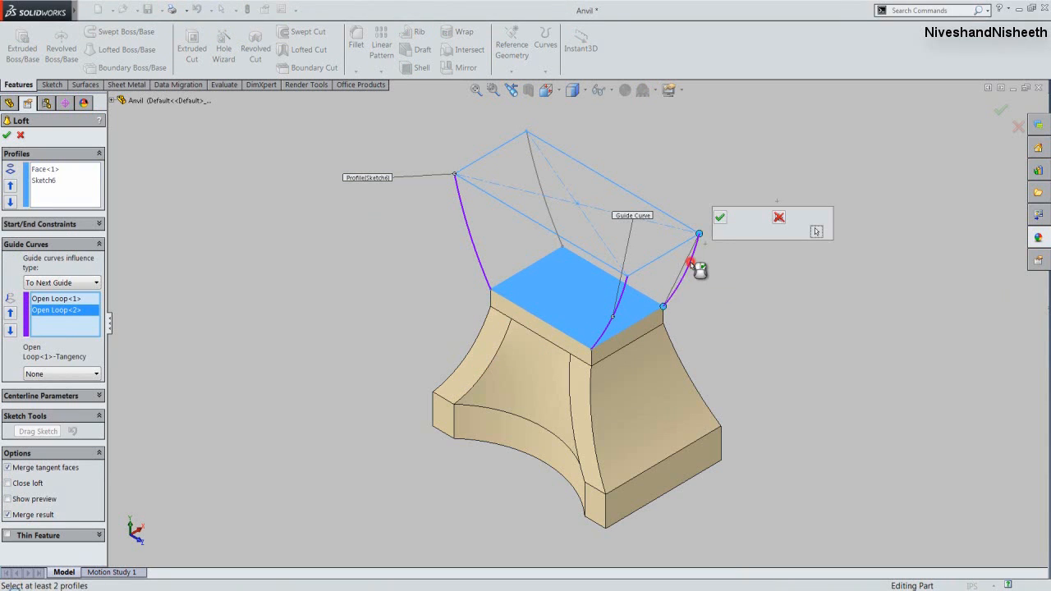
{"action": "left_click", "coordinate": [720, 218]}
{"action": "left_click", "coordinate": [539, 177]}
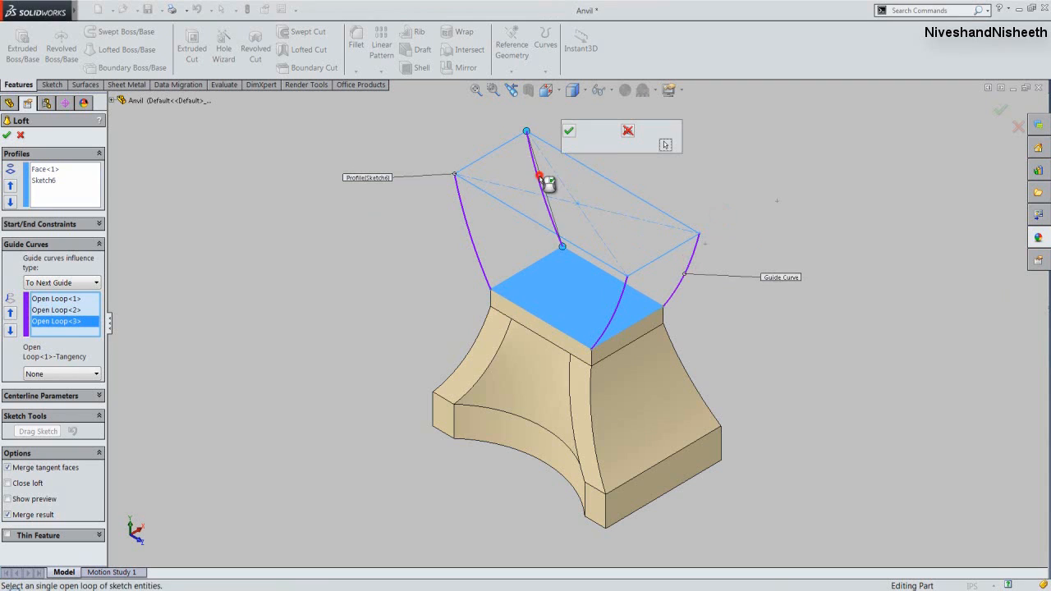
{"action": "left_click", "coordinate": [569, 132]}
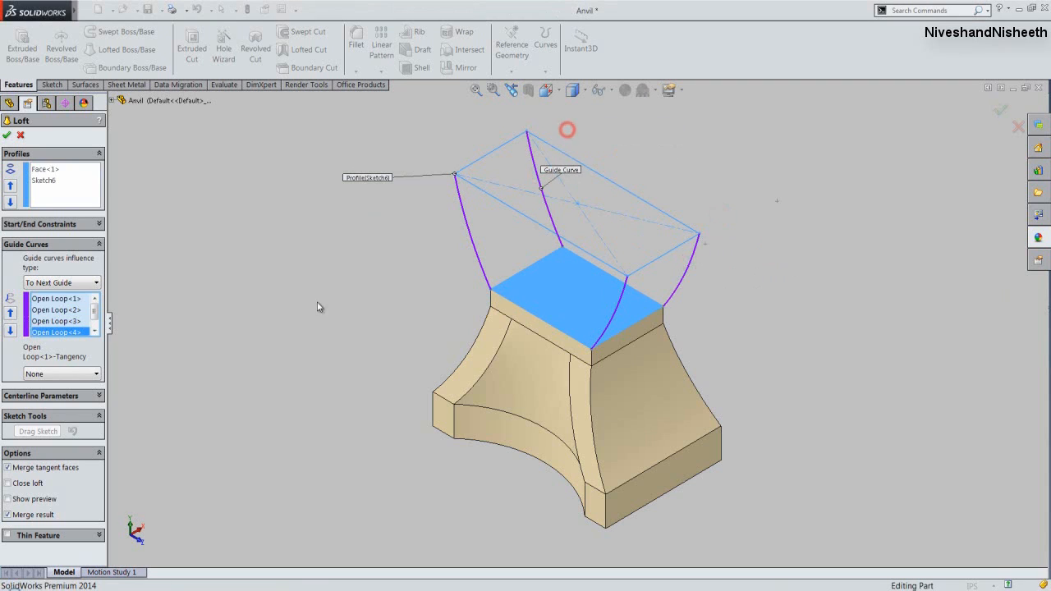
{"action": "left_click", "coordinate": [7, 499]}
{"action": "left_click", "coordinate": [7, 135]}
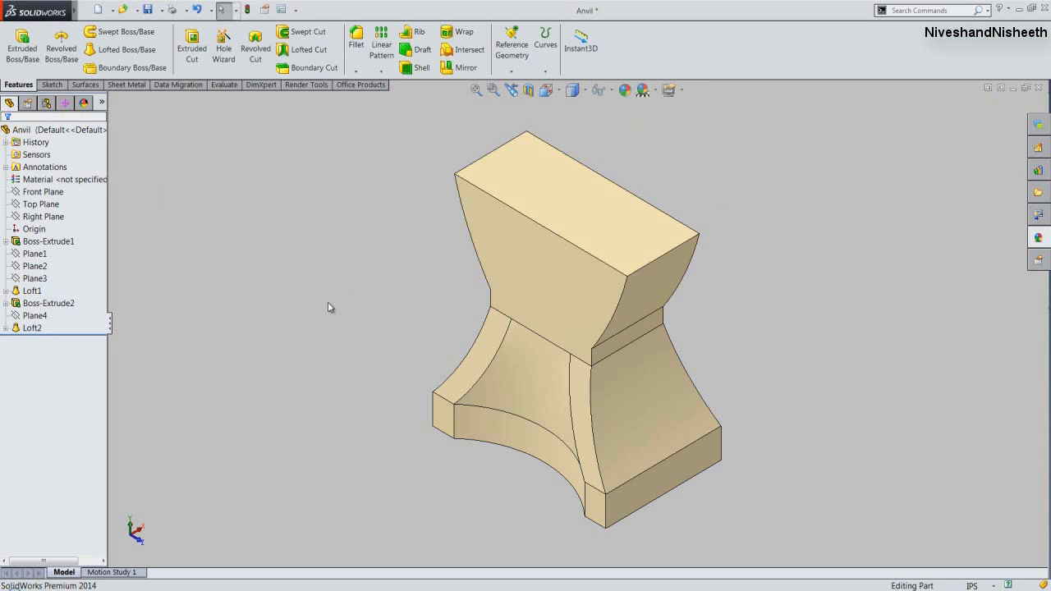
On the merged long side face, sketch a line about 7 in long between the boss's two upper corners and exit the sketch.
{"action": "left_click", "coordinate": [508, 297]}
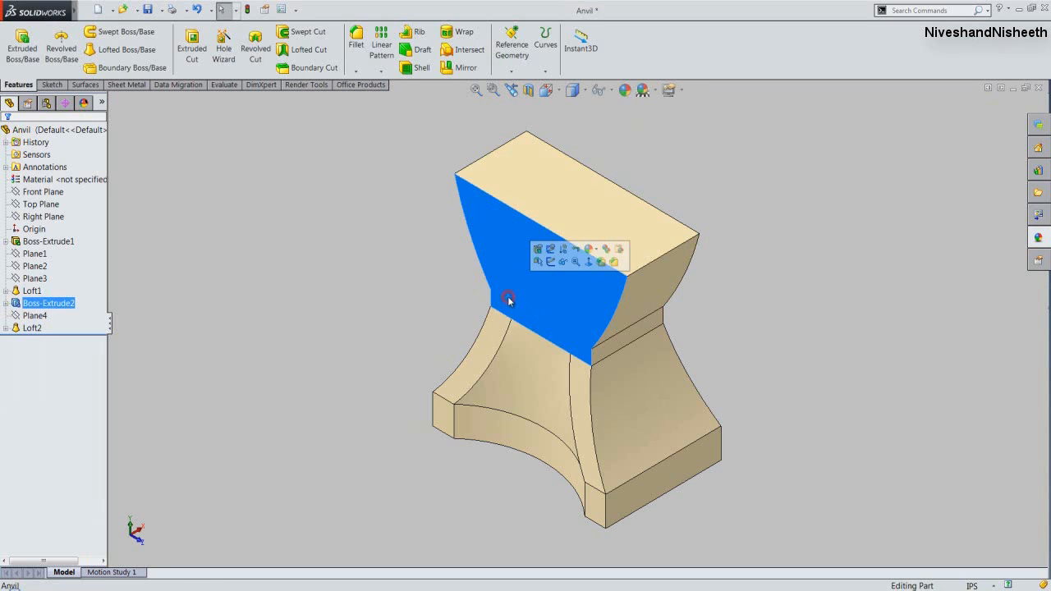
{"action": "left_click", "coordinate": [550, 261]}
{"action": "right_click", "coordinate": [351, 240]}
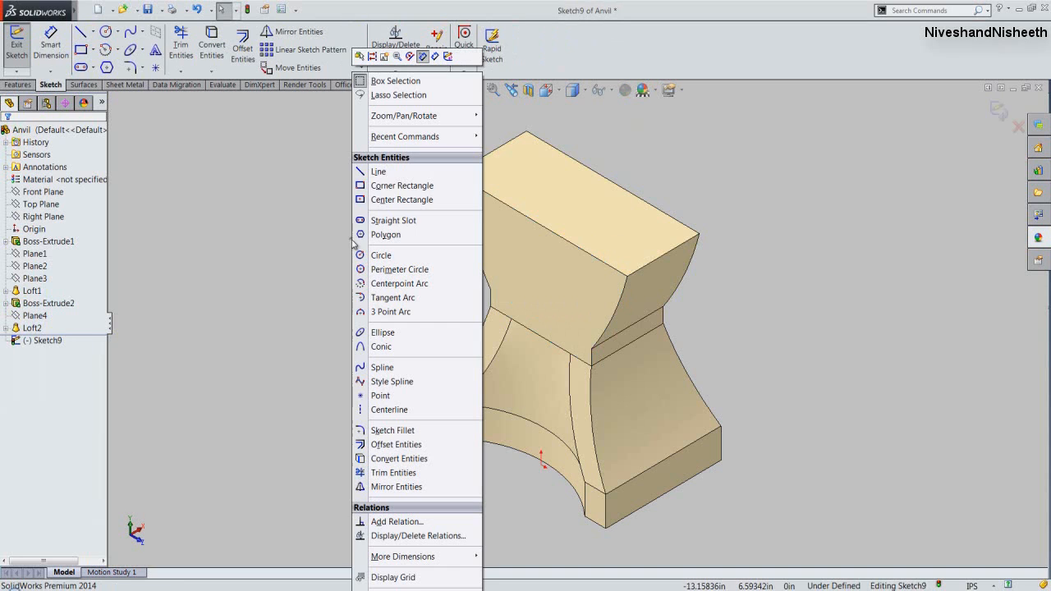
{"action": "left_click", "coordinate": [371, 172]}
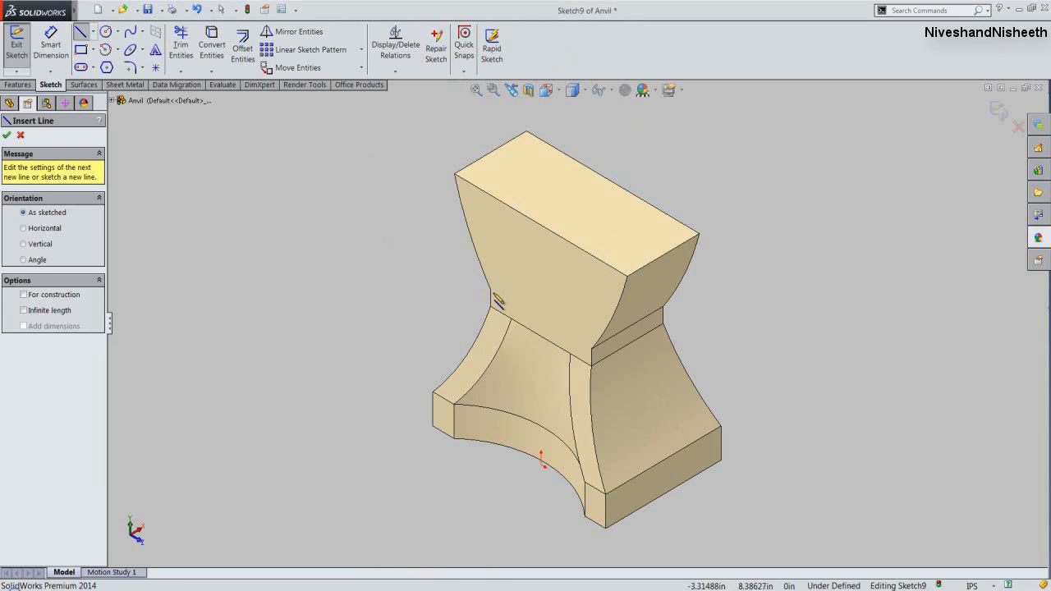
{"action": "left_click", "coordinate": [490, 289]}
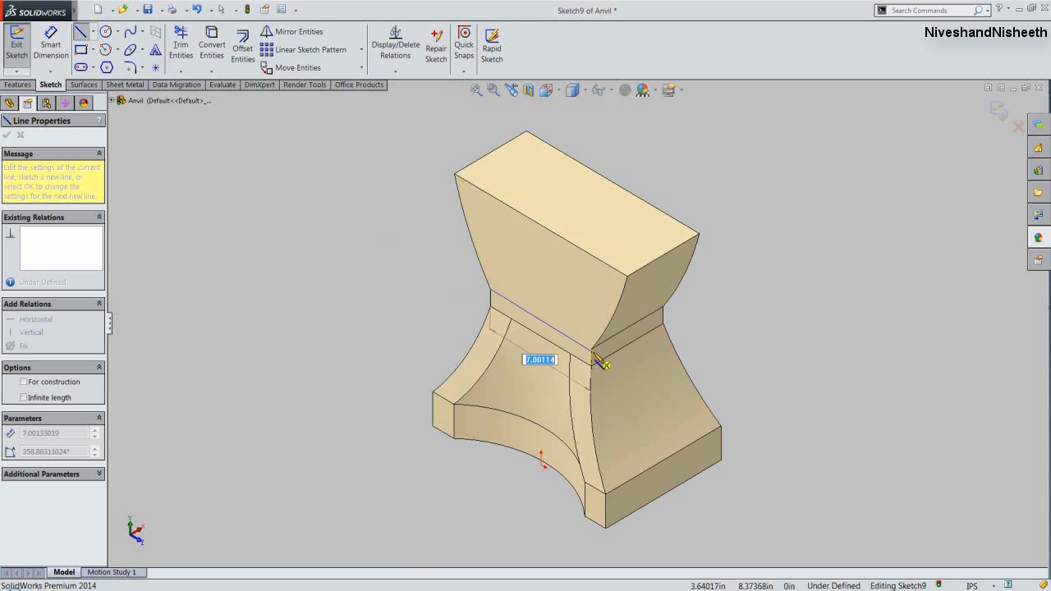
{"action": "left_click", "coordinate": [591, 349]}
{"action": "right_click", "coordinate": [409, 218]}
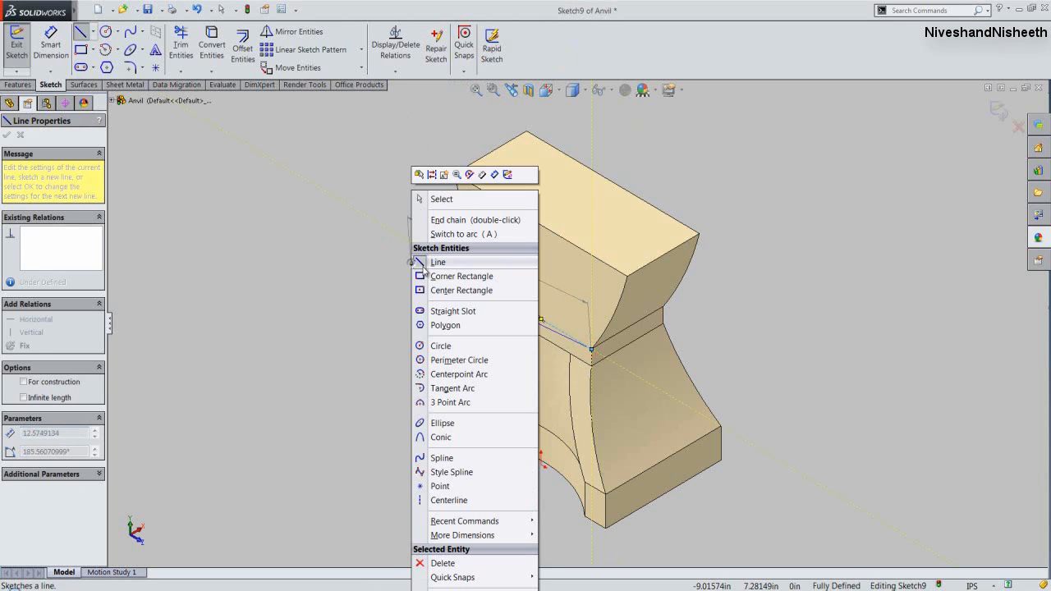
{"action": "left_click", "coordinate": [438, 199]}
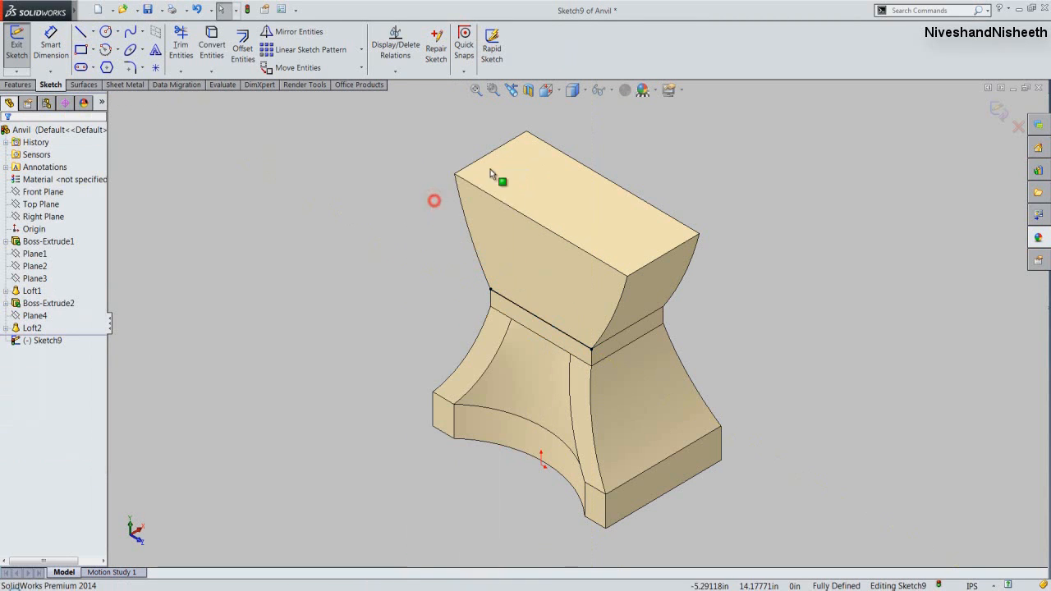
{"action": "left_click", "coordinate": [998, 110]}
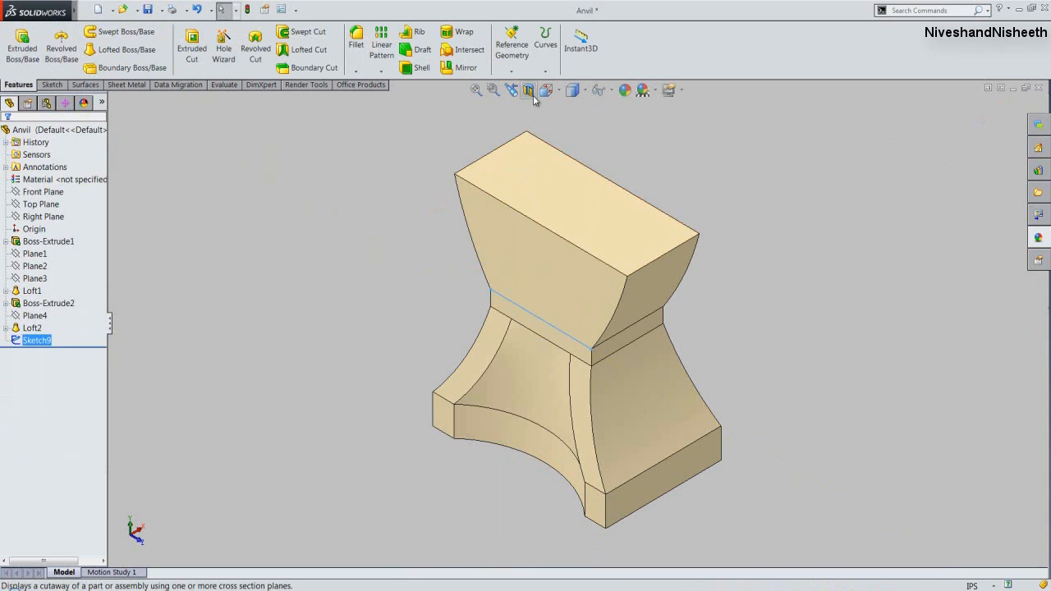
Split the merged long side face with a projection split line, using the sketched line between the boss's upper corners.
{"action": "left_click", "coordinate": [546, 72]}
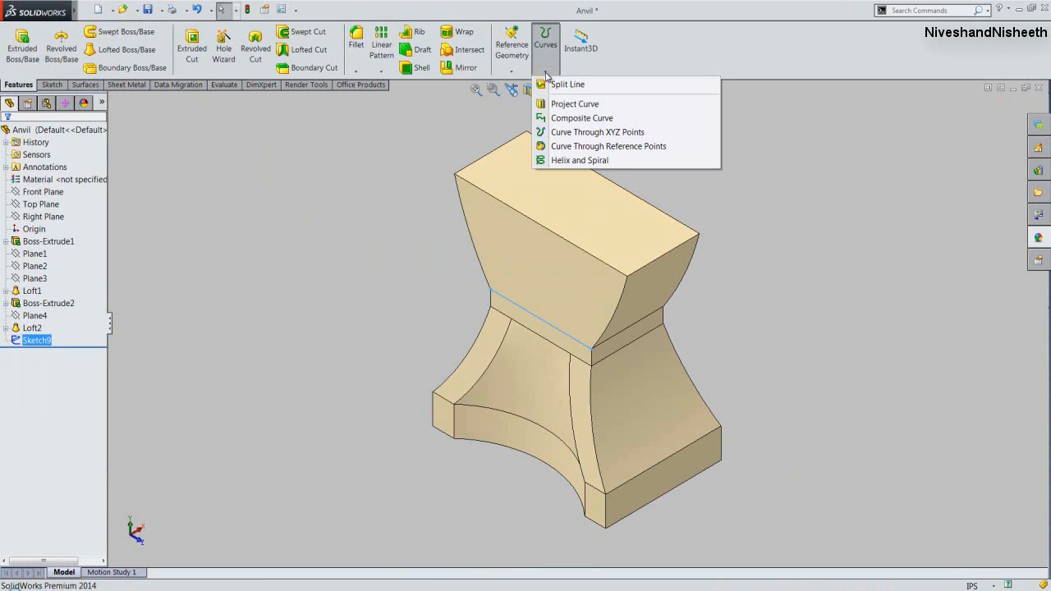
{"action": "left_click", "coordinate": [559, 84]}
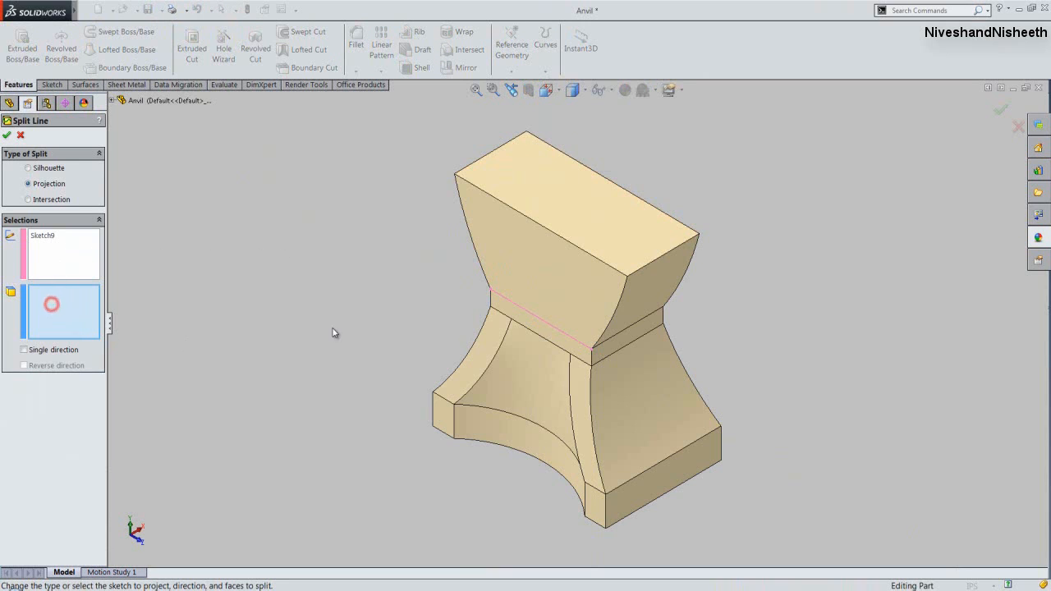
{"action": "left_click", "coordinate": [542, 302]}
{"action": "right_click", "coordinate": [543, 302]}
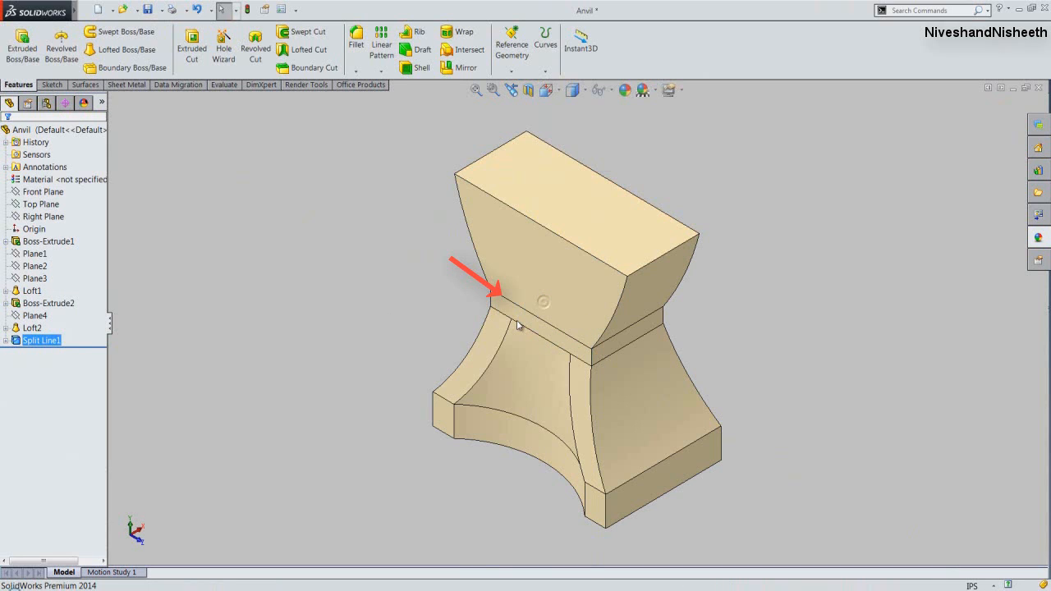
{"action": "left_click", "coordinate": [384, 374]}
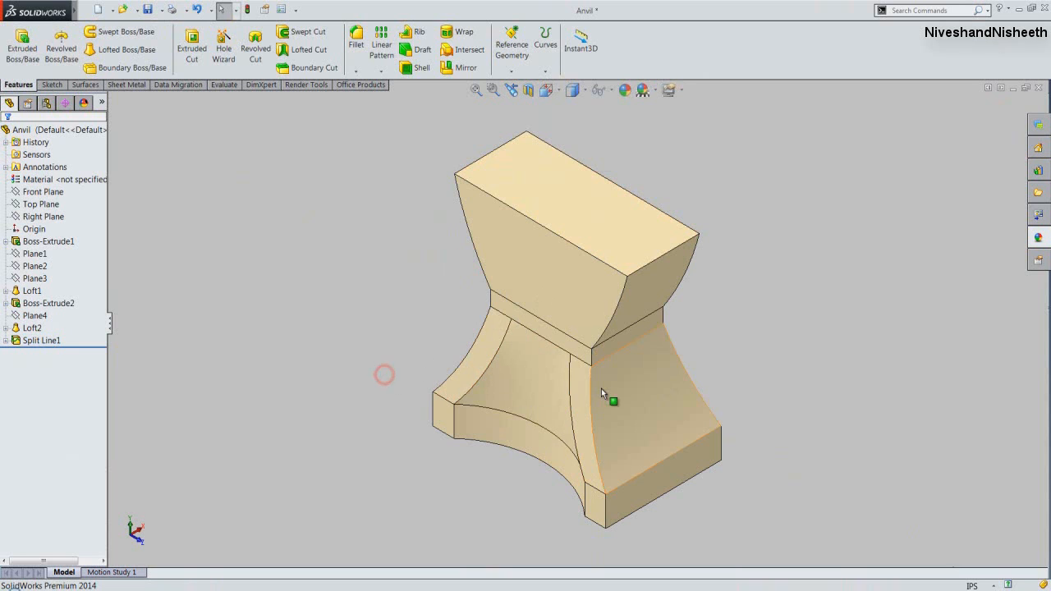
On the opposite merged long side face, sketch a line about 7 in long between the boss's two upper corners and exit the sketch.
{"action": "middle_click_drag", "start_coordinate": [601, 394], "coordinate": [456, 361]}
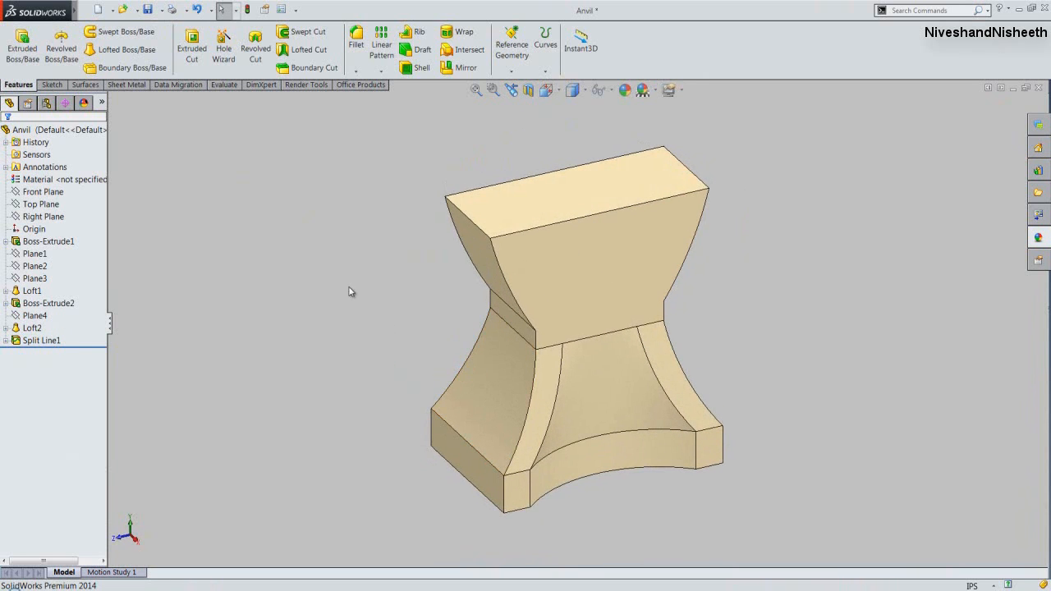
{"action": "left_click", "coordinate": [348, 287]}
{"action": "left_click", "coordinate": [610, 277]}
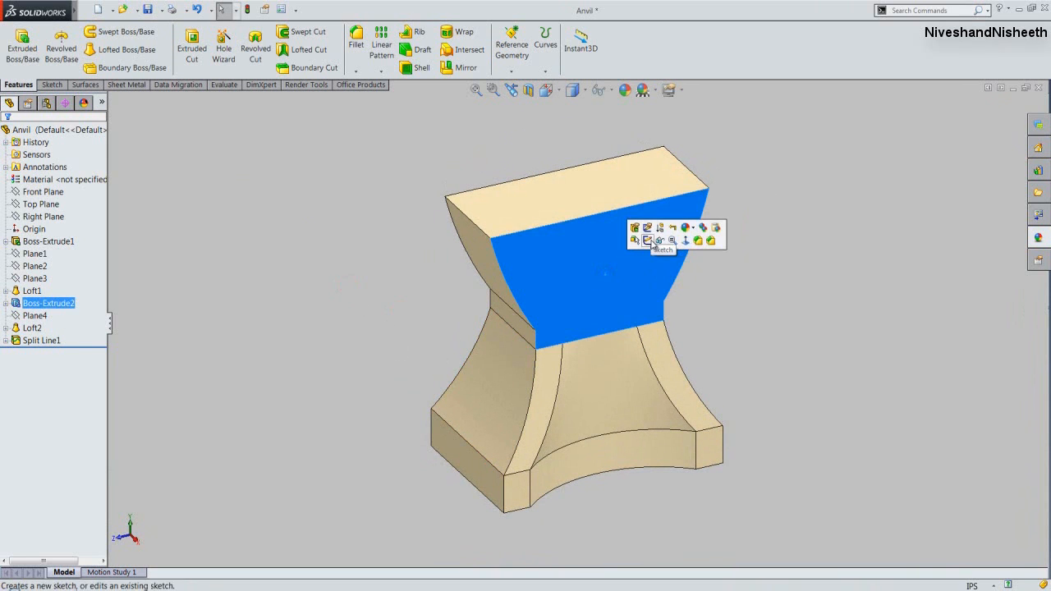
{"action": "left_click", "coordinate": [648, 240]}
{"action": "left_click", "coordinate": [747, 306]}
{"action": "right_click", "coordinate": [756, 300]}
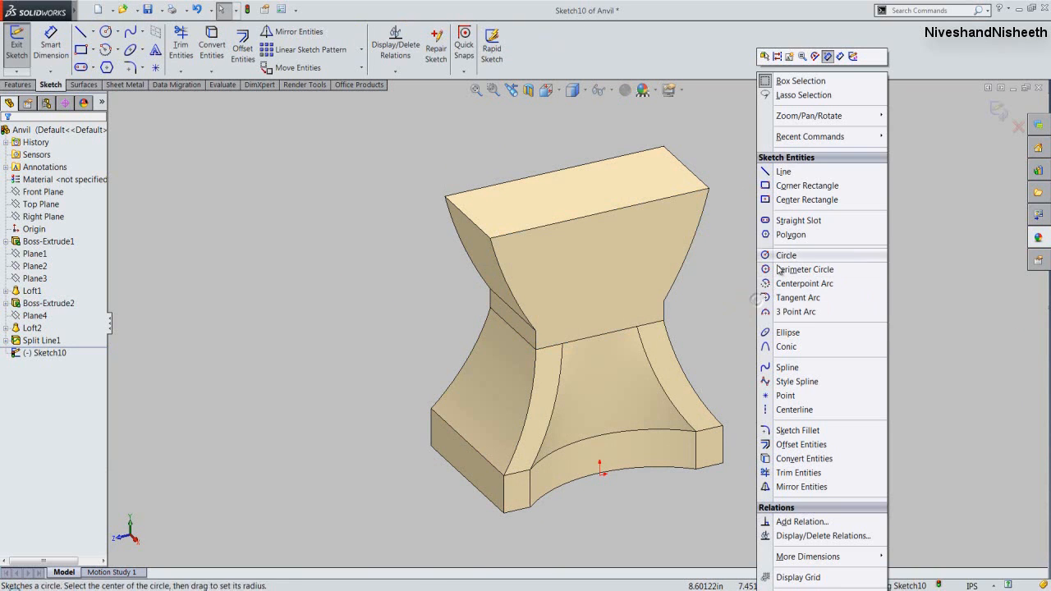
{"action": "left_click", "coordinate": [784, 171]}
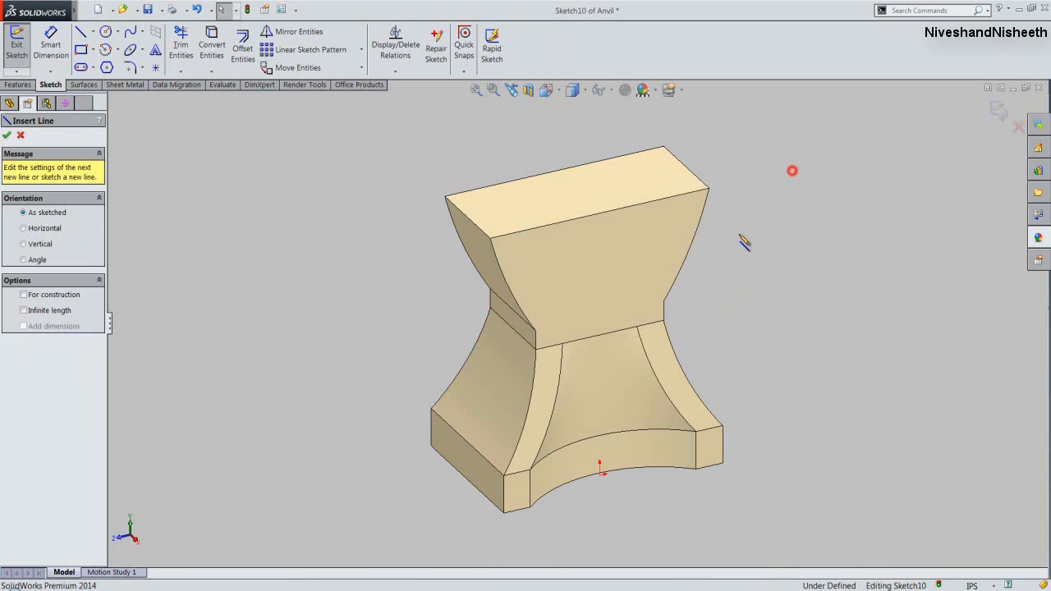
{"action": "left_click", "coordinate": [536, 332]}
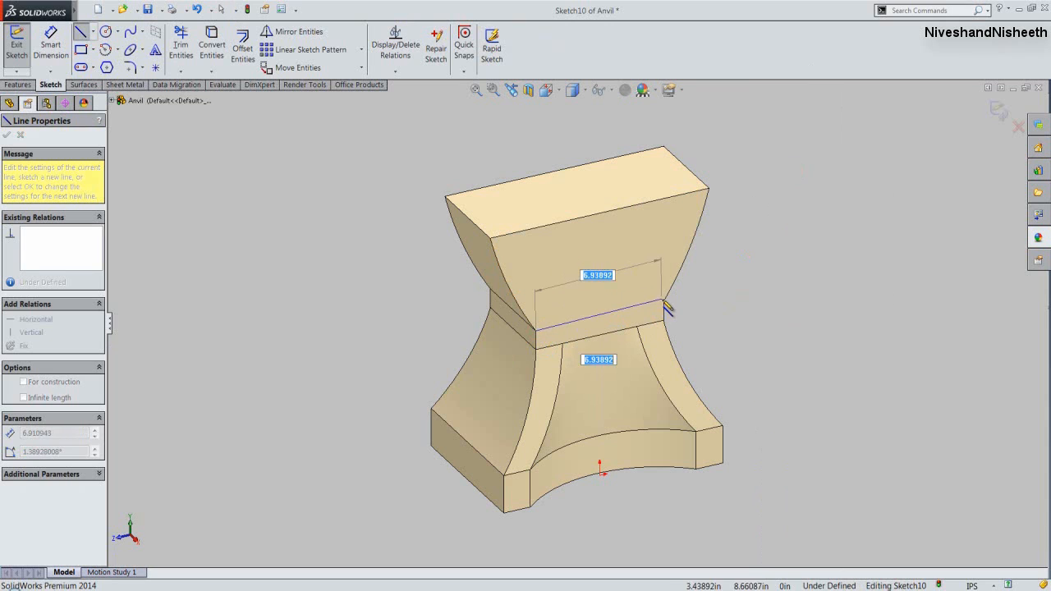
{"action": "left_click", "coordinate": [663, 301]}
{"action": "right_click", "coordinate": [756, 261]}
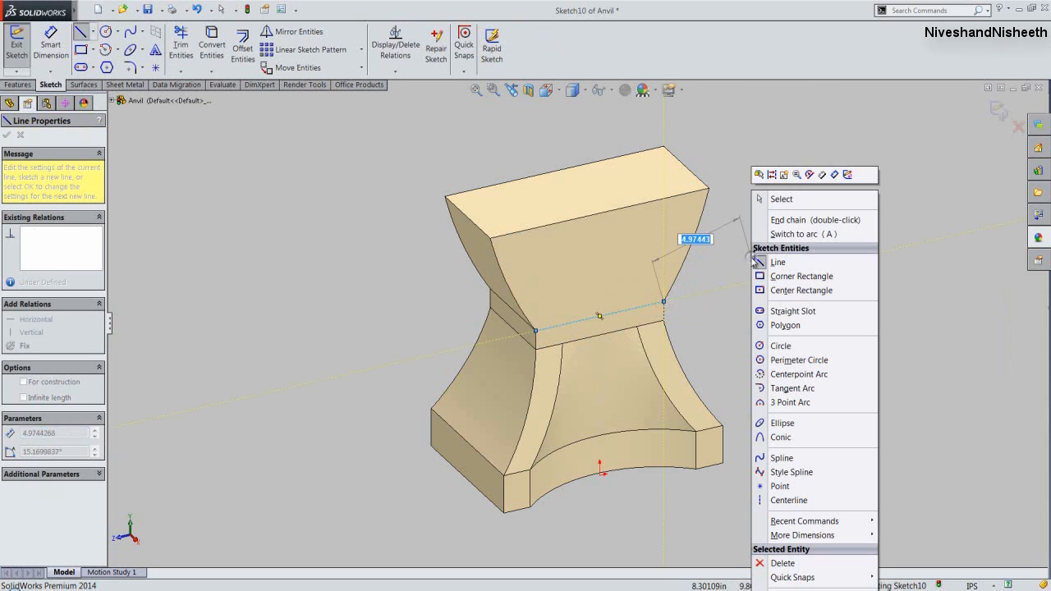
{"action": "left_click", "coordinate": [847, 174]}
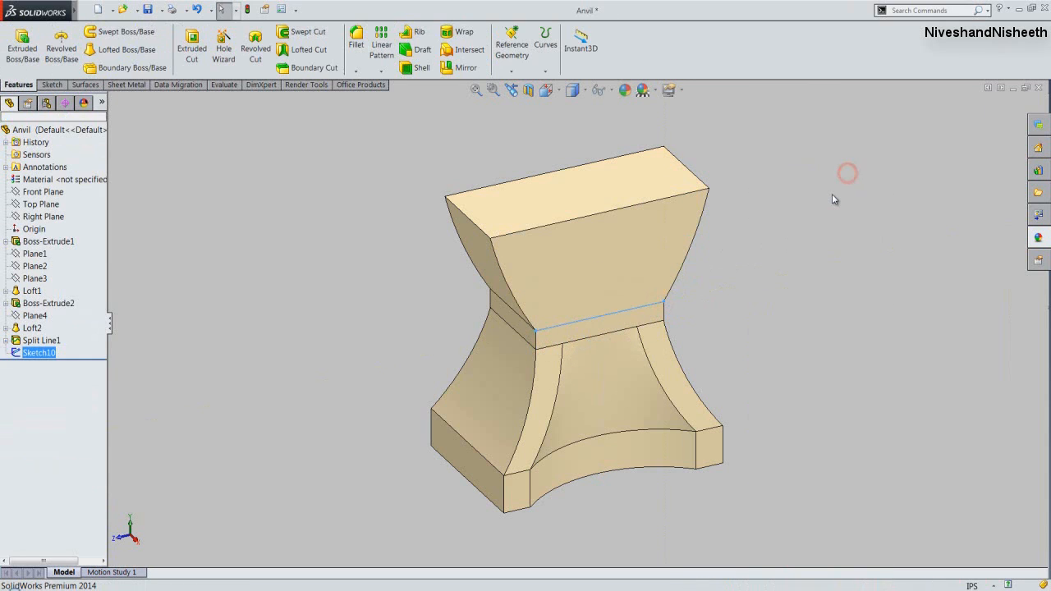
Split the opposite long side face with a projection split line, using its newly sketched line.
{"action": "left_click", "coordinate": [546, 72]}
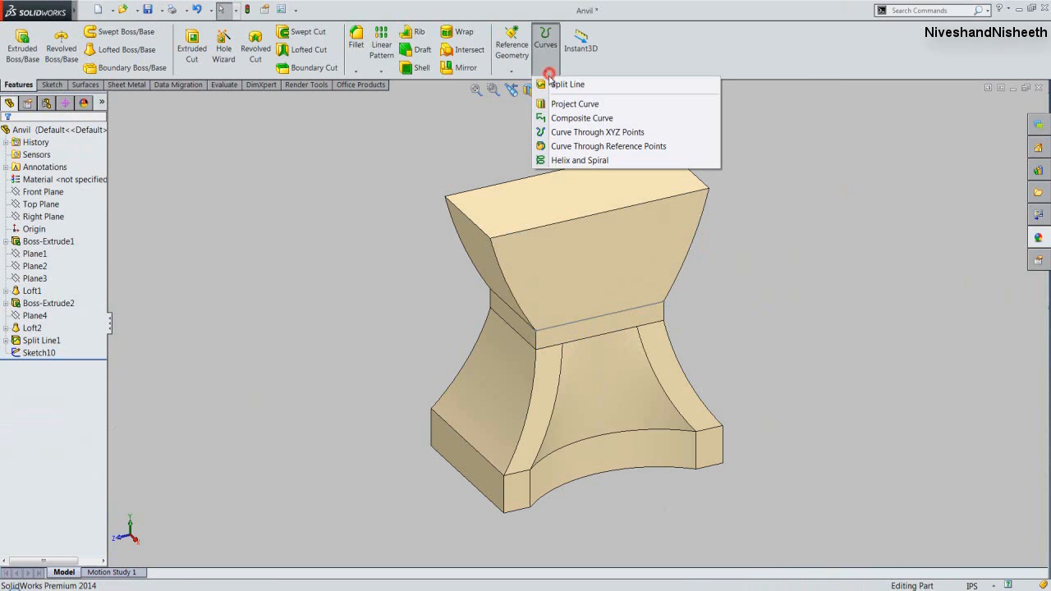
{"action": "left_click", "coordinate": [554, 86]}
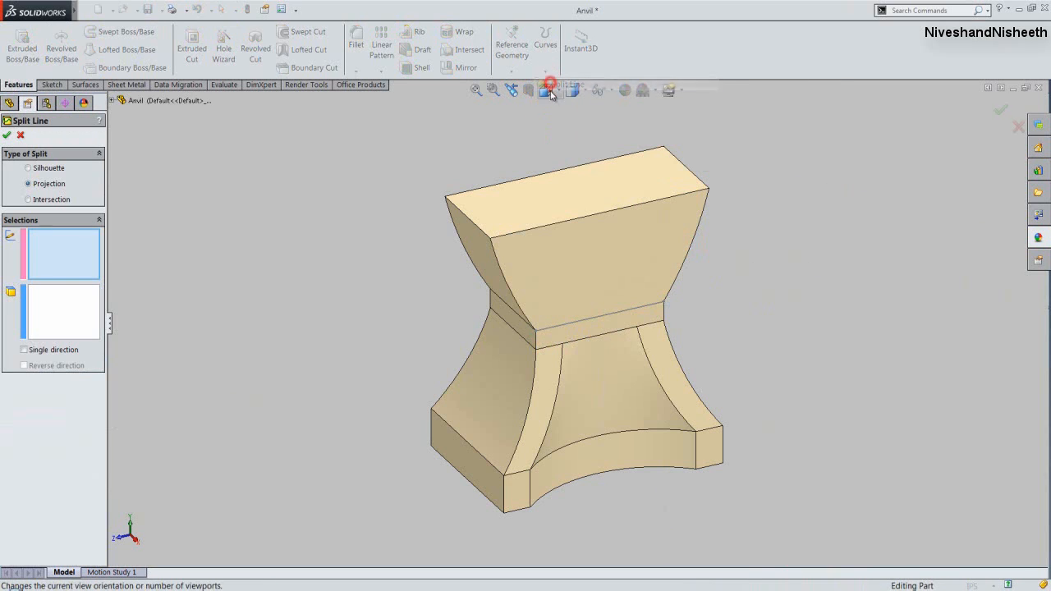
{"action": "left_click", "coordinate": [587, 321]}
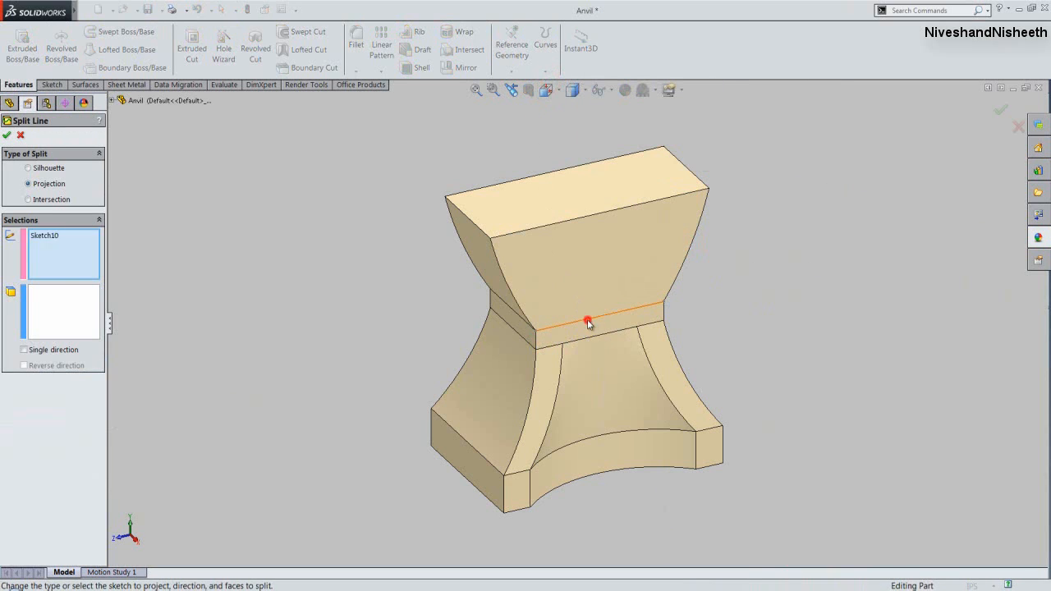
{"action": "left_click", "coordinate": [585, 297]}
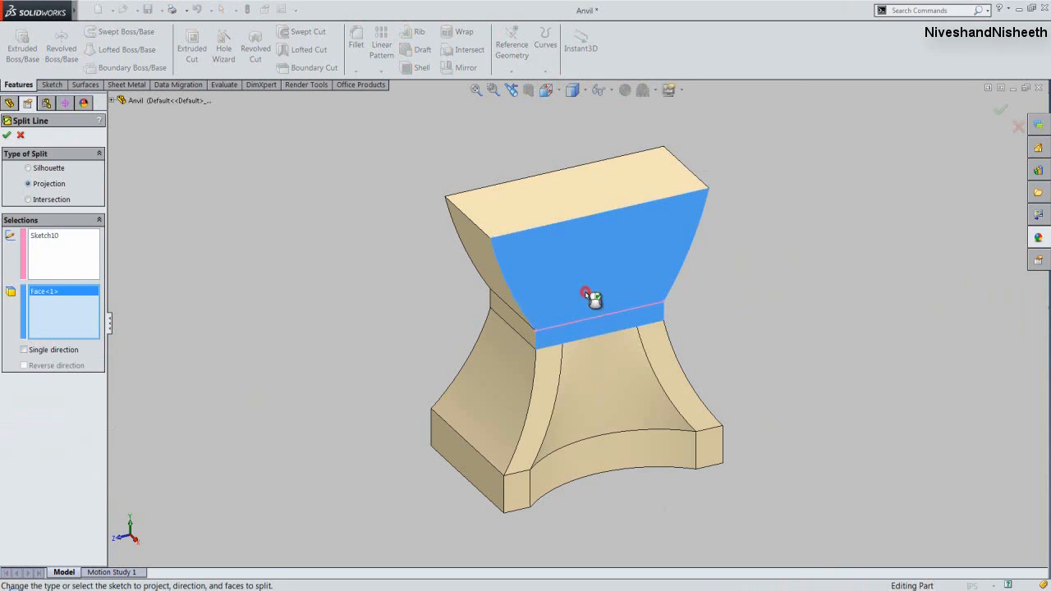
{"action": "left_click", "coordinate": [10, 136]}
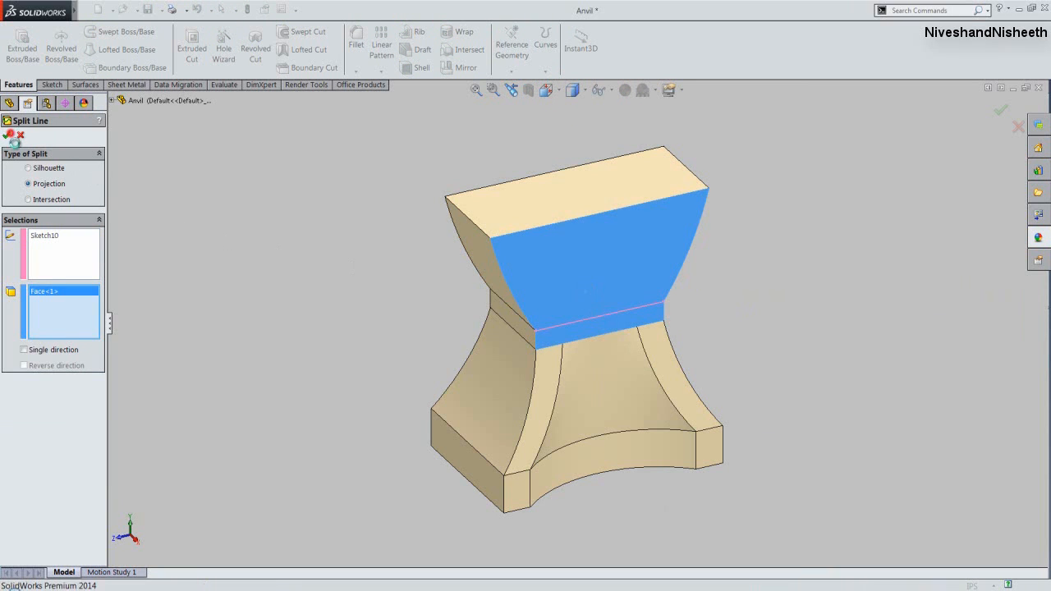
{"action": "left_click", "coordinate": [330, 298]}
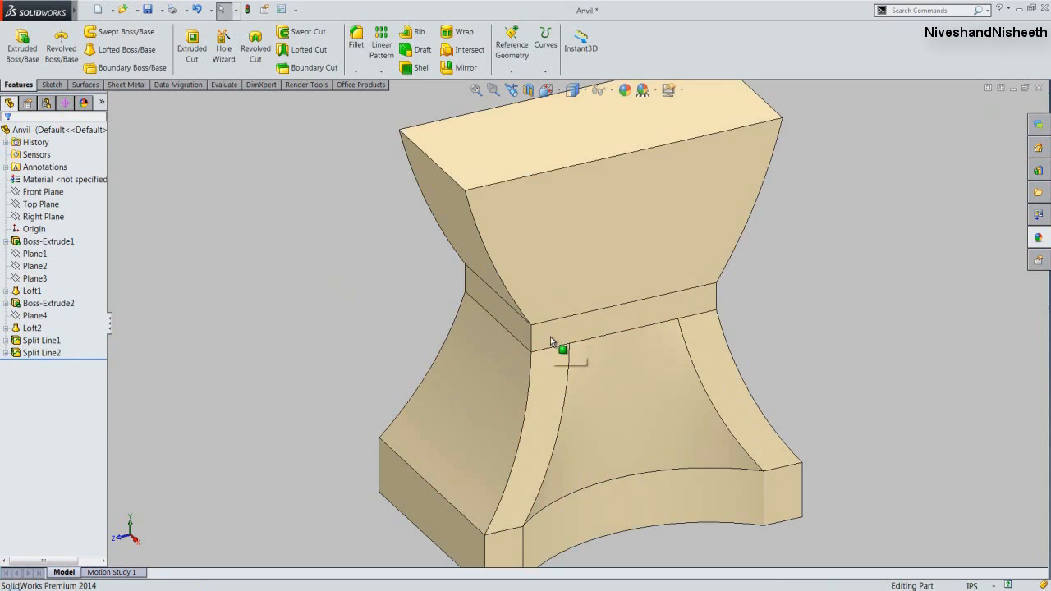
Set the model to the isometric view and save the anvil part.
{"action": "middle_click_drag", "start_coordinate": [555, 347], "coordinate": [832, 293]}
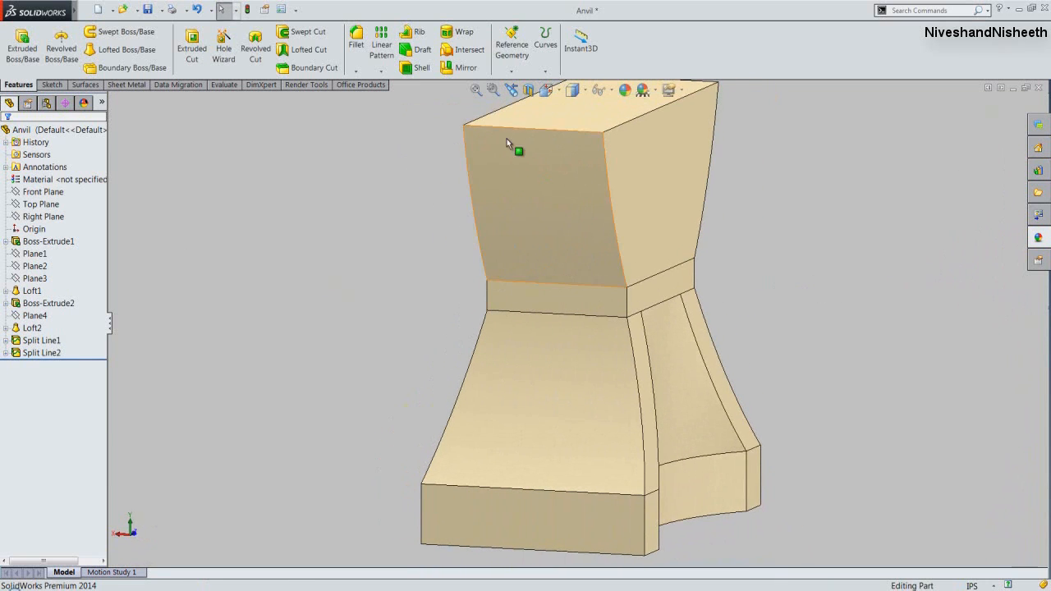
{"action": "left_click", "coordinate": [545, 90]}
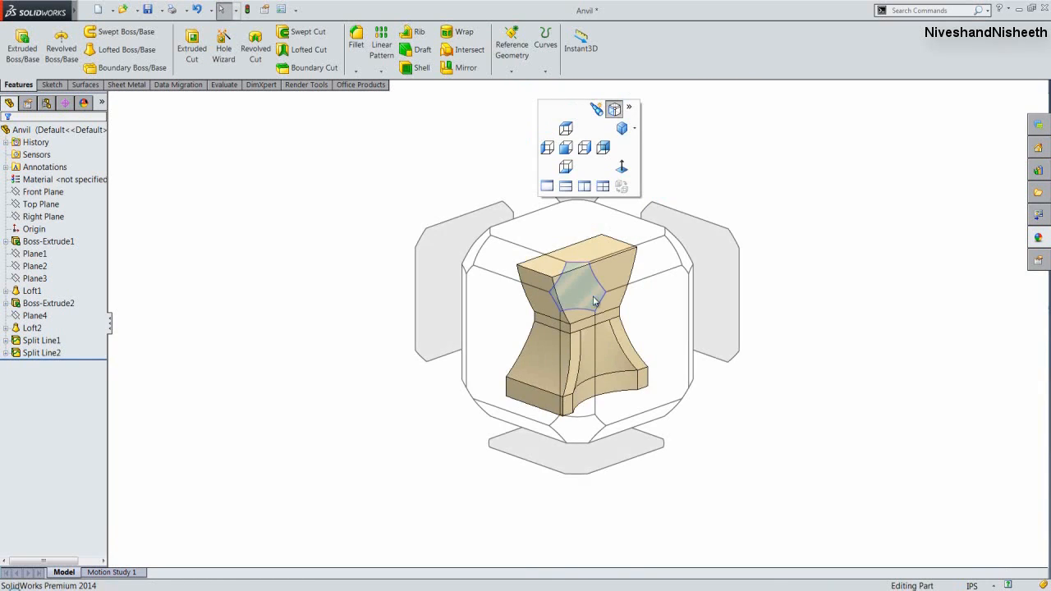
{"action": "left_click", "coordinate": [579, 328]}
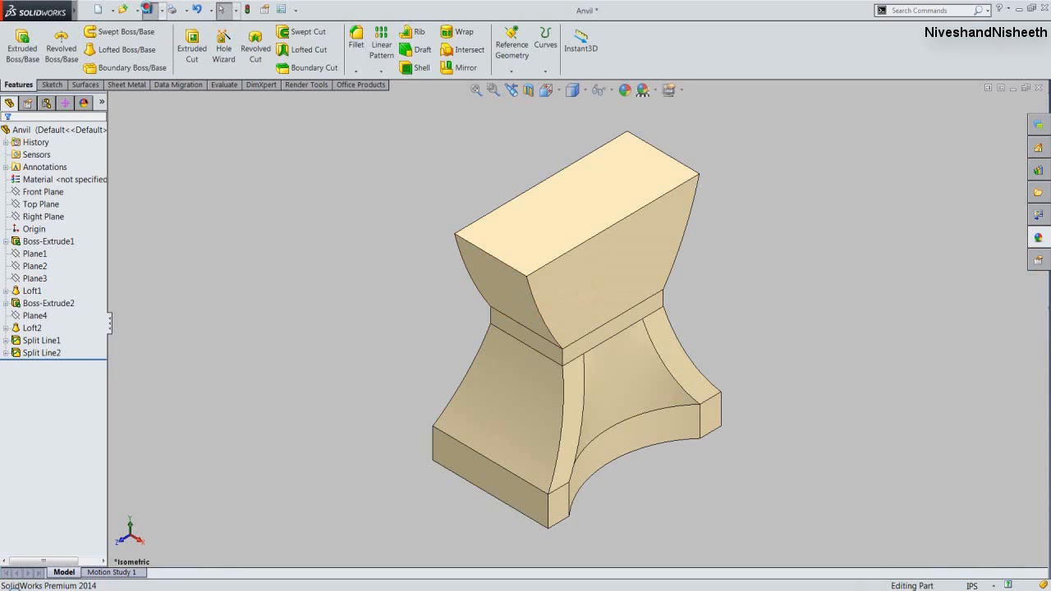
{"action": "key", "text": "ctrl+s"}
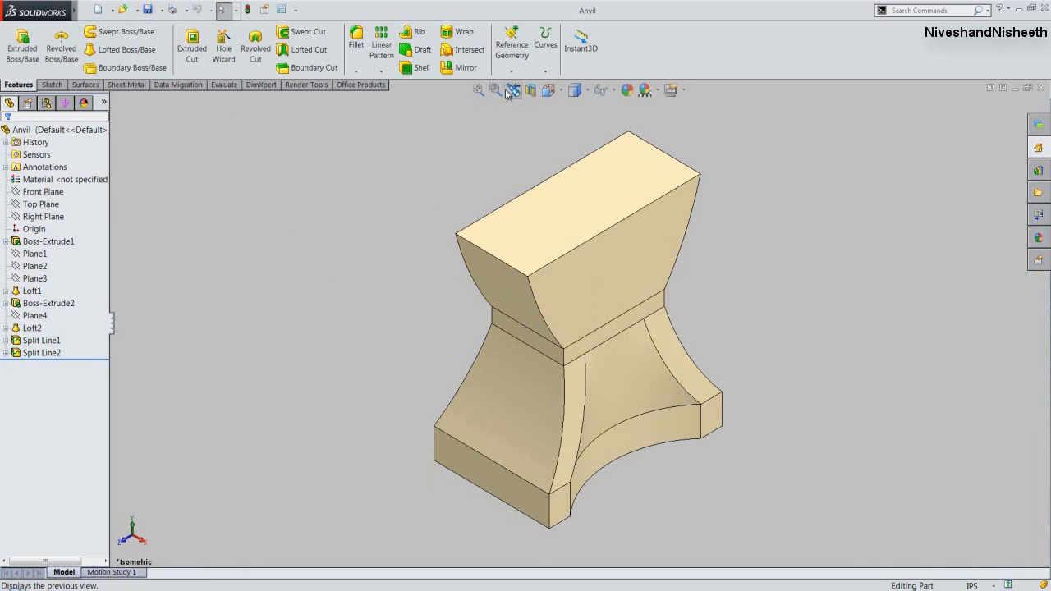
Create a reference plane offset 16 in from the Front Plane, in front of the anvil body.
{"action": "left_click", "coordinate": [512, 72]}
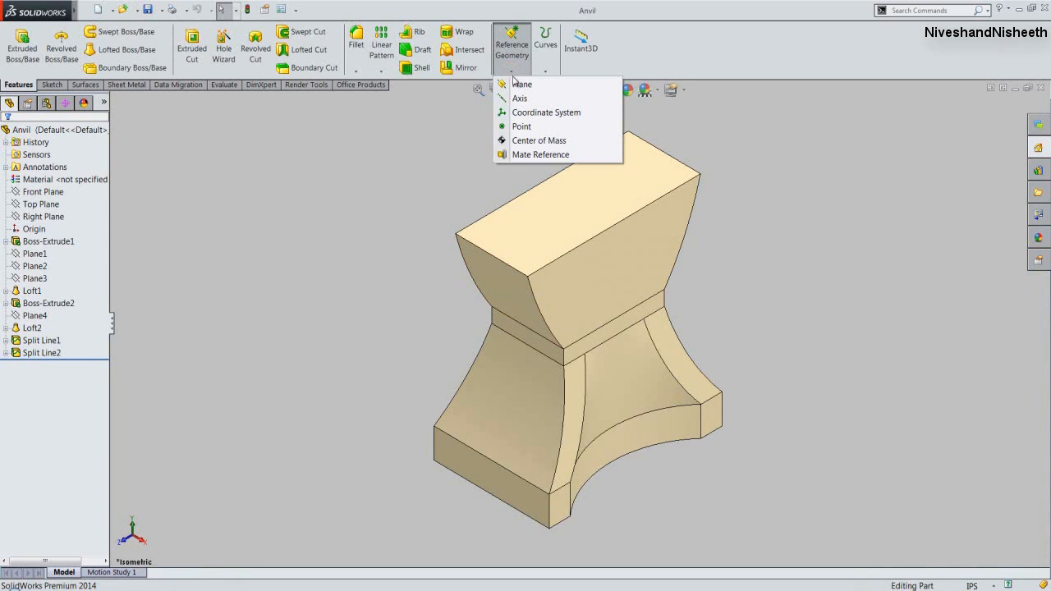
{"action": "left_click", "coordinate": [552, 87]}
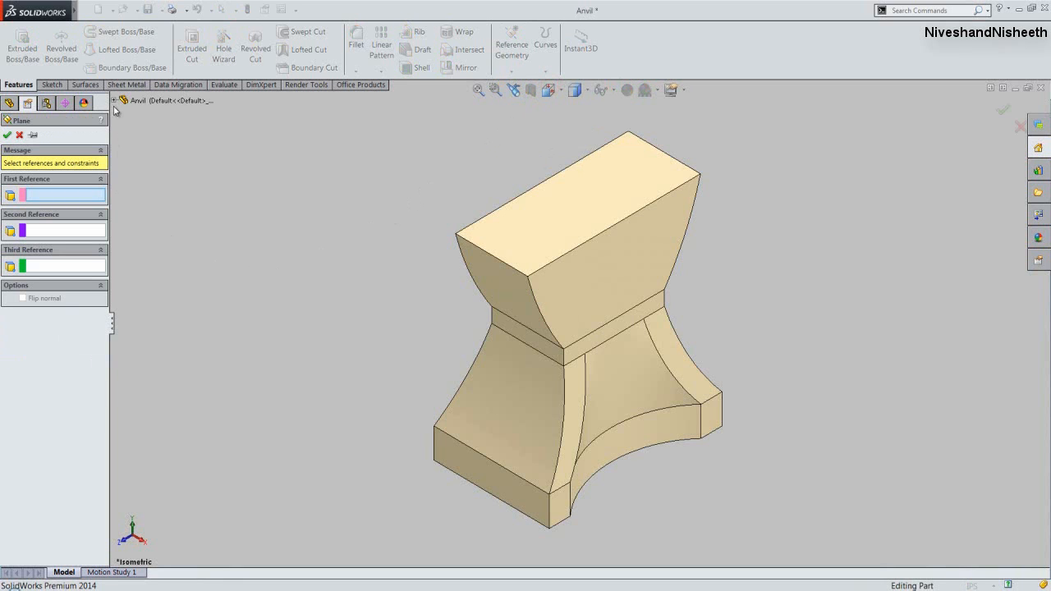
{"action": "left_click", "coordinate": [119, 100]}
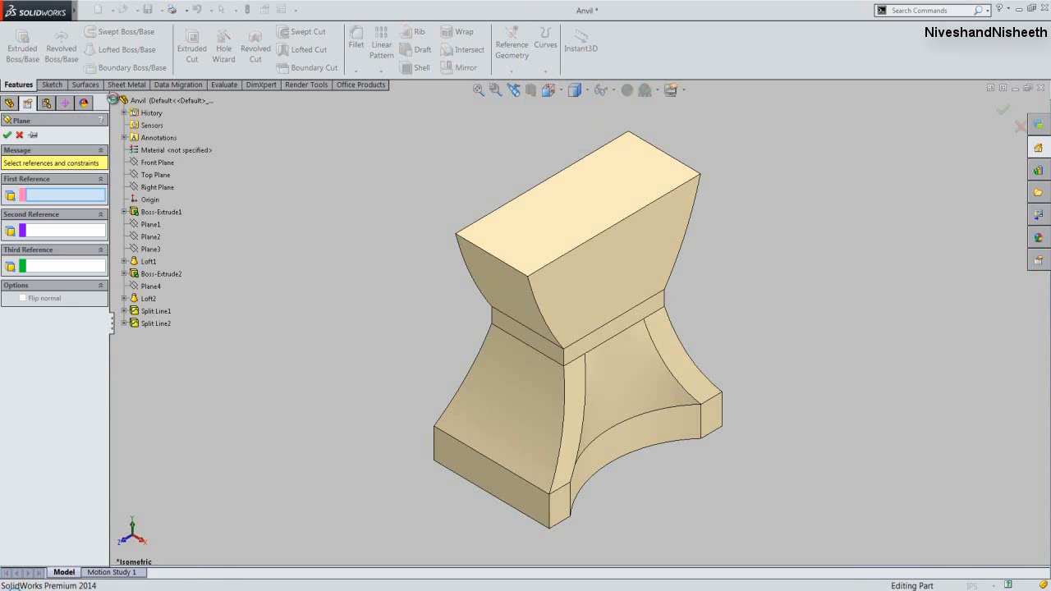
{"action": "left_click", "coordinate": [147, 165]}
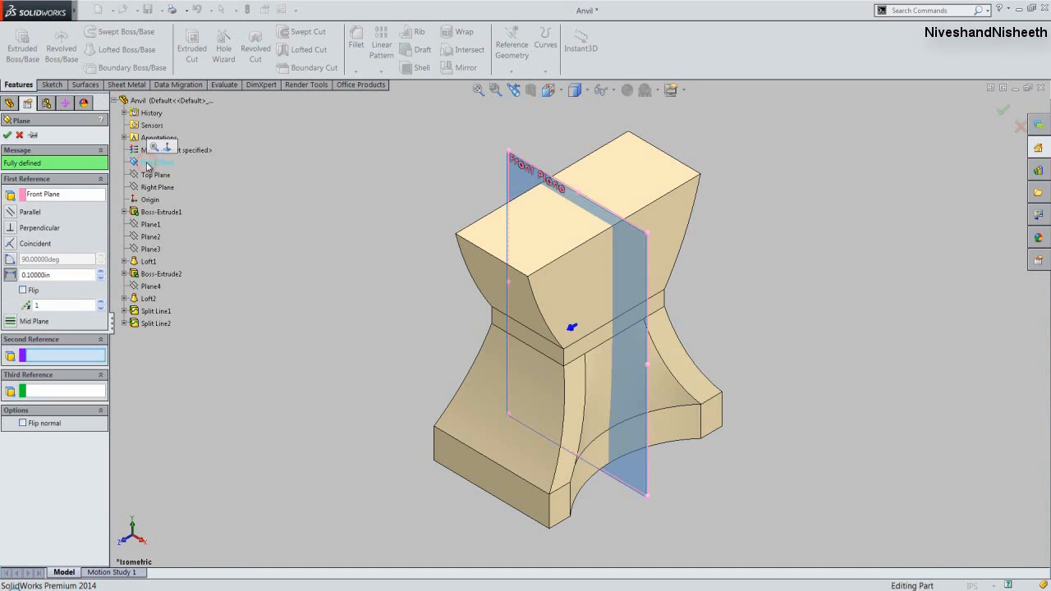
{"action": "left_click", "coordinate": [47, 275]}
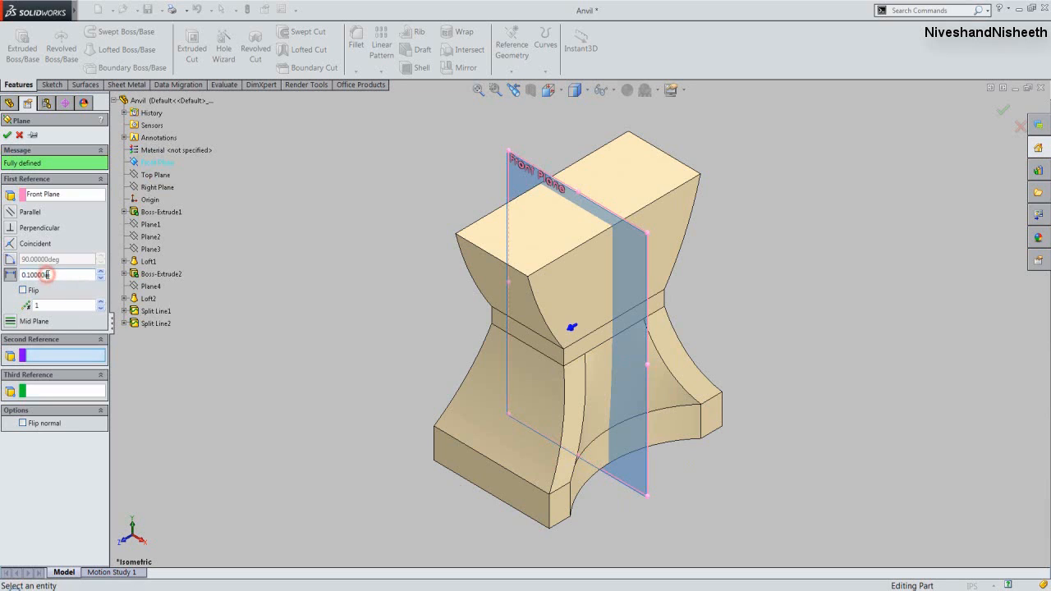
{"action": "double_click", "coordinate": [46, 275]}
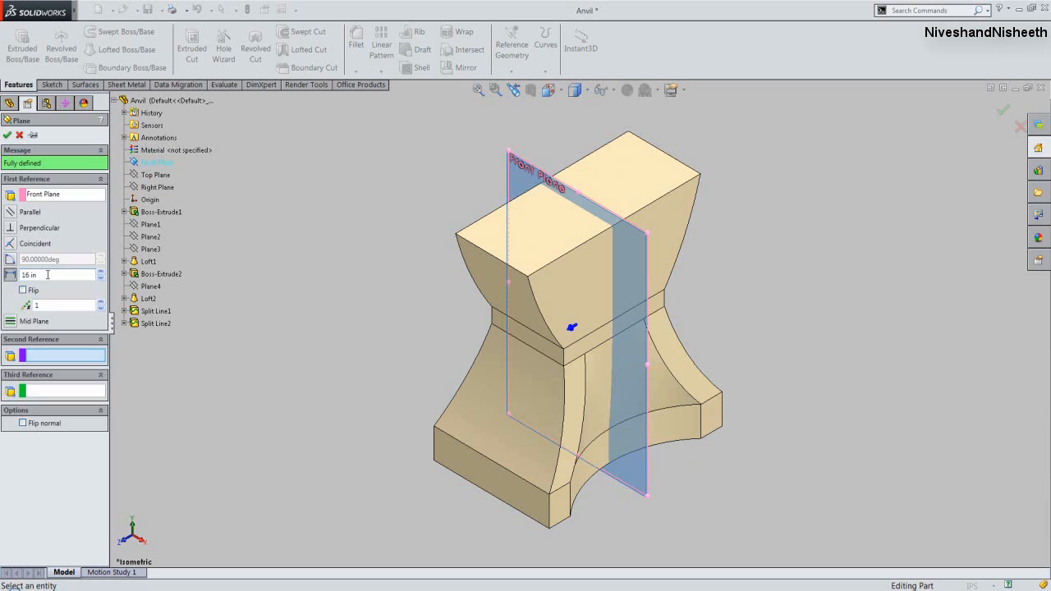
{"action": "key", "text": "Return"}
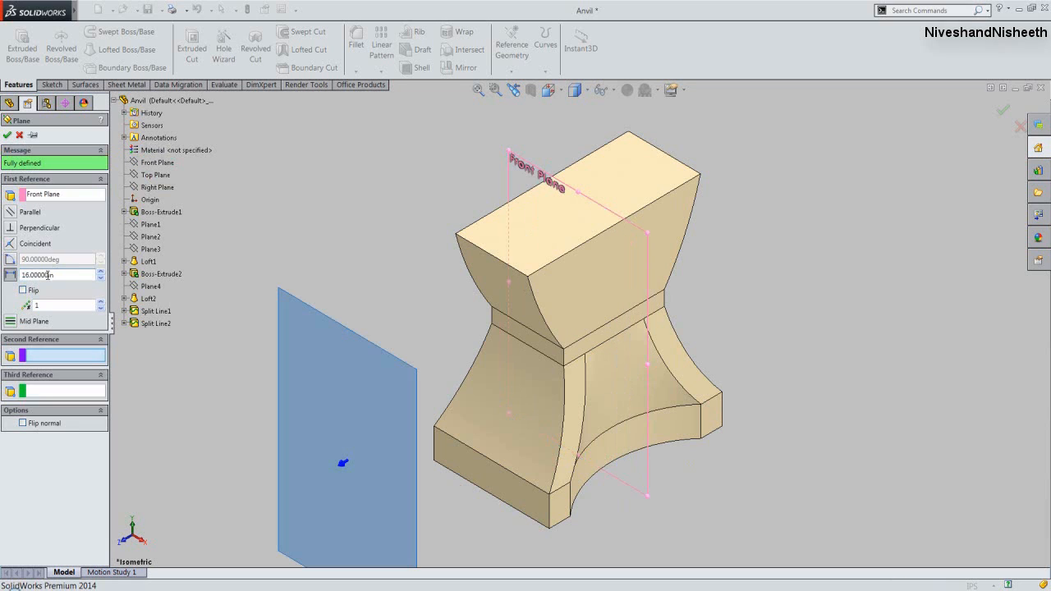
{"action": "right_click", "coordinate": [284, 243]}
{"action": "left_click", "coordinate": [308, 303]}
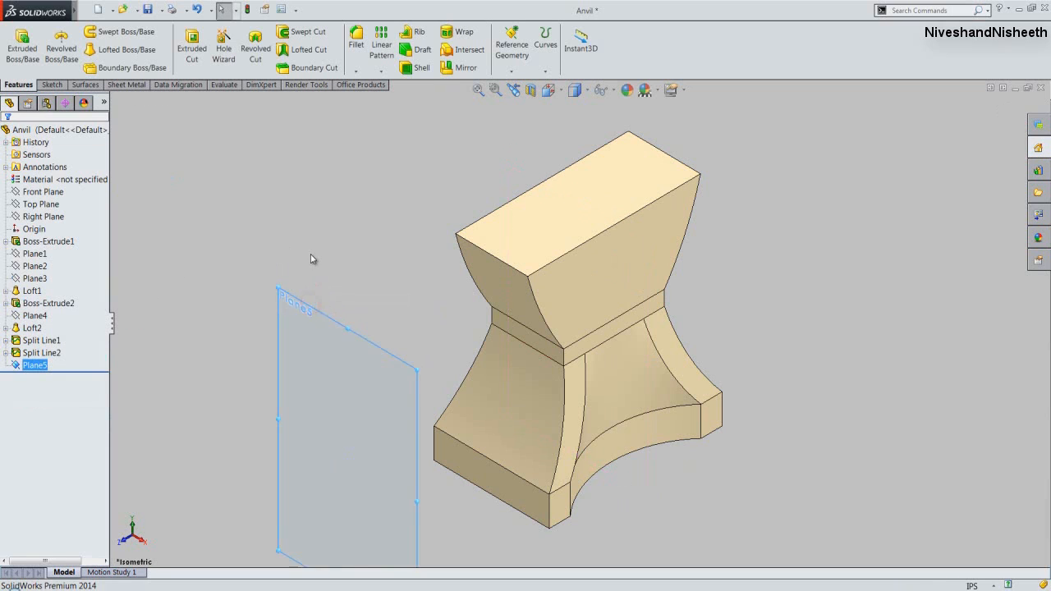
Start a sketch on the offset plane in the front view and convert the anvil's top front edge into a construction line.
{"action": "left_click", "coordinate": [286, 294]}
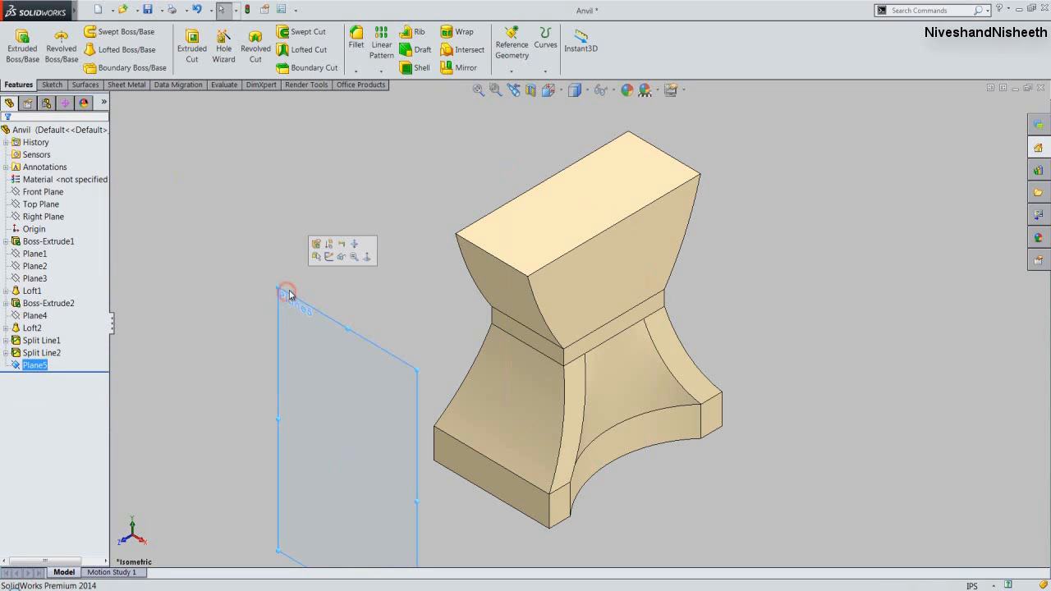
{"action": "left_click", "coordinate": [328, 258]}
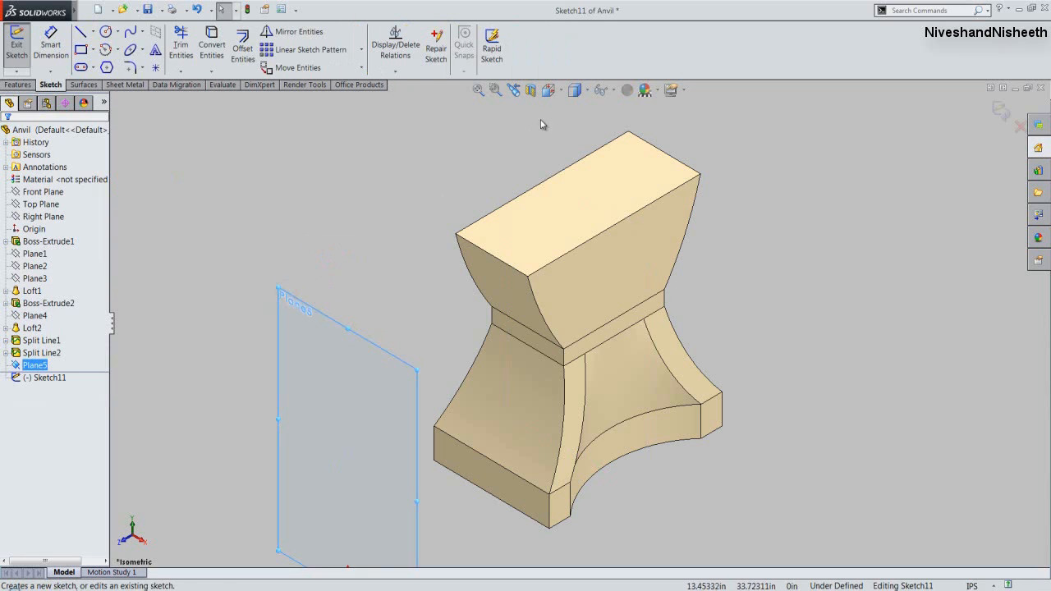
{"action": "left_click", "coordinate": [549, 91]}
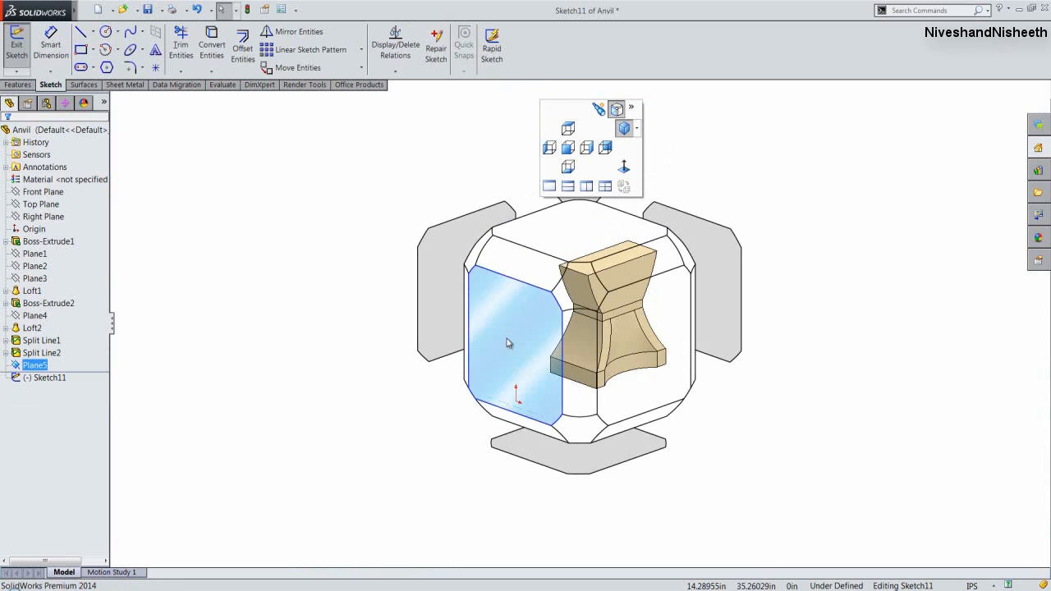
{"action": "left_click", "coordinate": [507, 275]}
{"action": "left_click", "coordinate": [362, 358]}
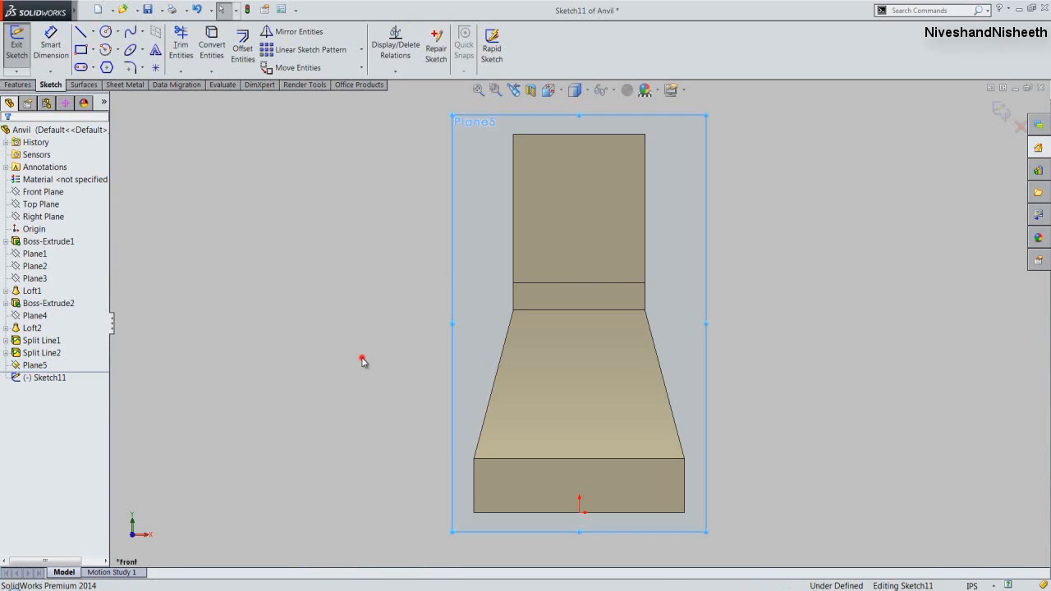
{"action": "scroll", "coordinate": [819, 158], "scroll_direction": "down", "scroll_amount": 2}
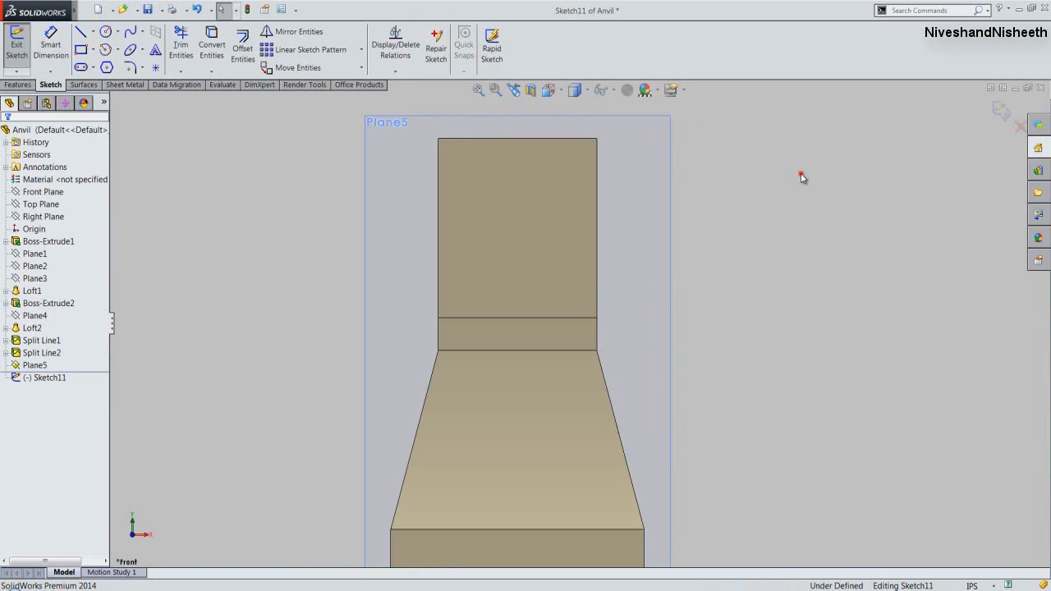
{"action": "left_click", "coordinate": [798, 175]}
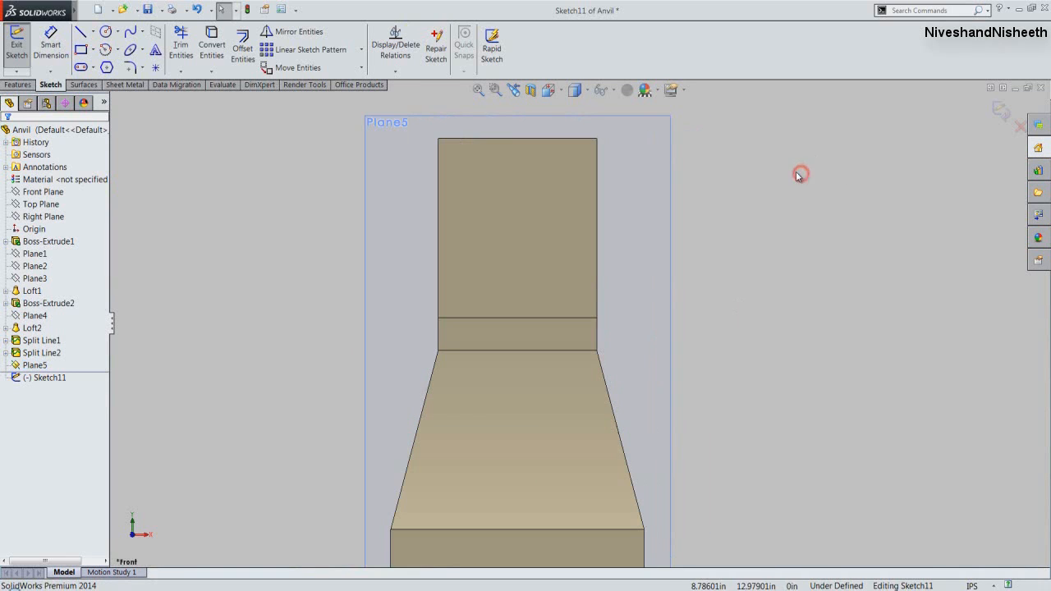
{"action": "left_click", "coordinate": [569, 139]}
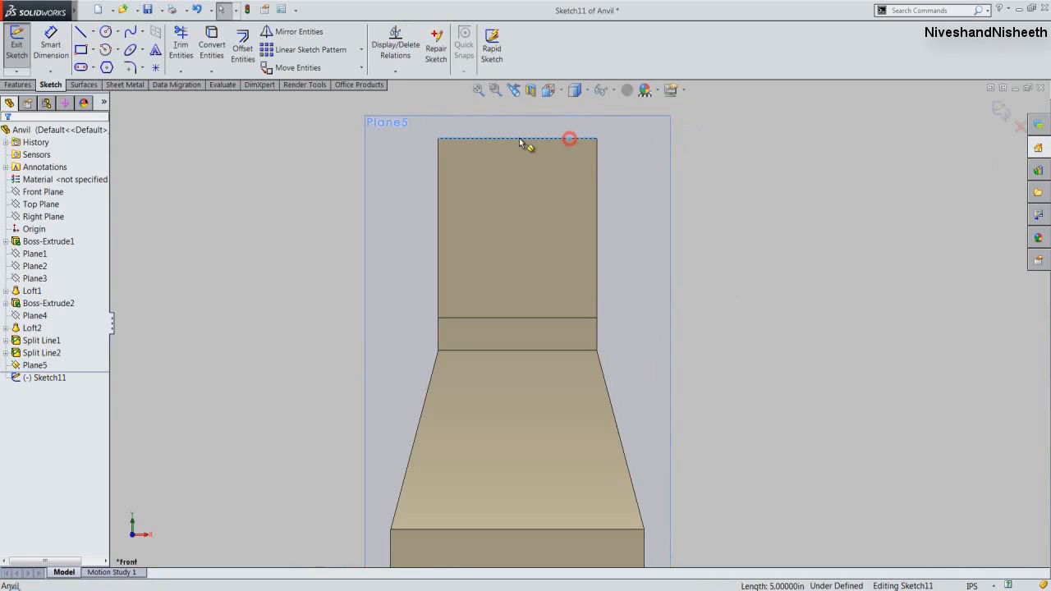
{"action": "left_click", "coordinate": [211, 39]}
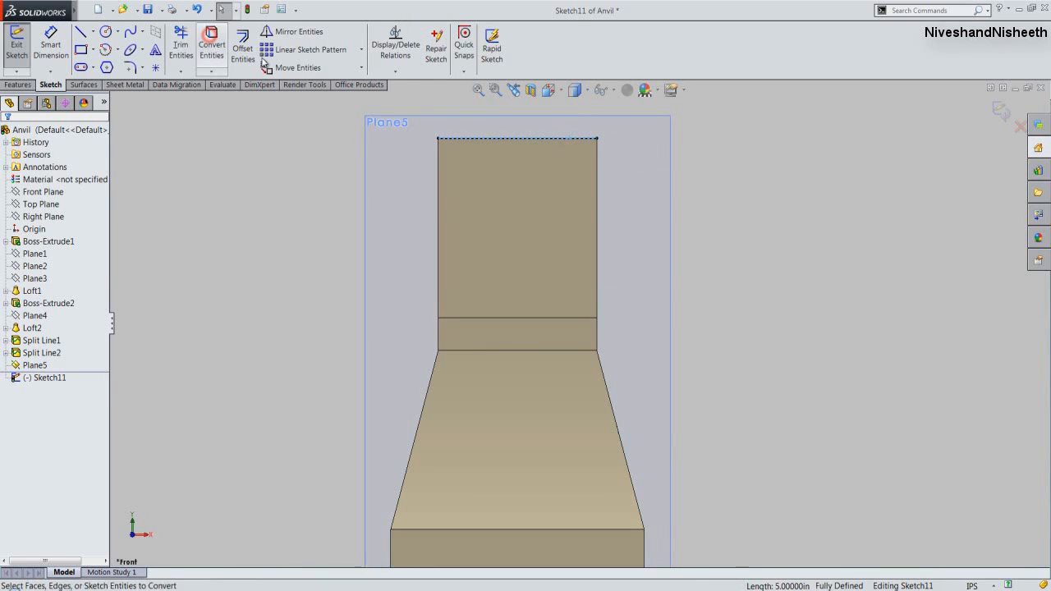
{"action": "left_click", "coordinate": [477, 140]}
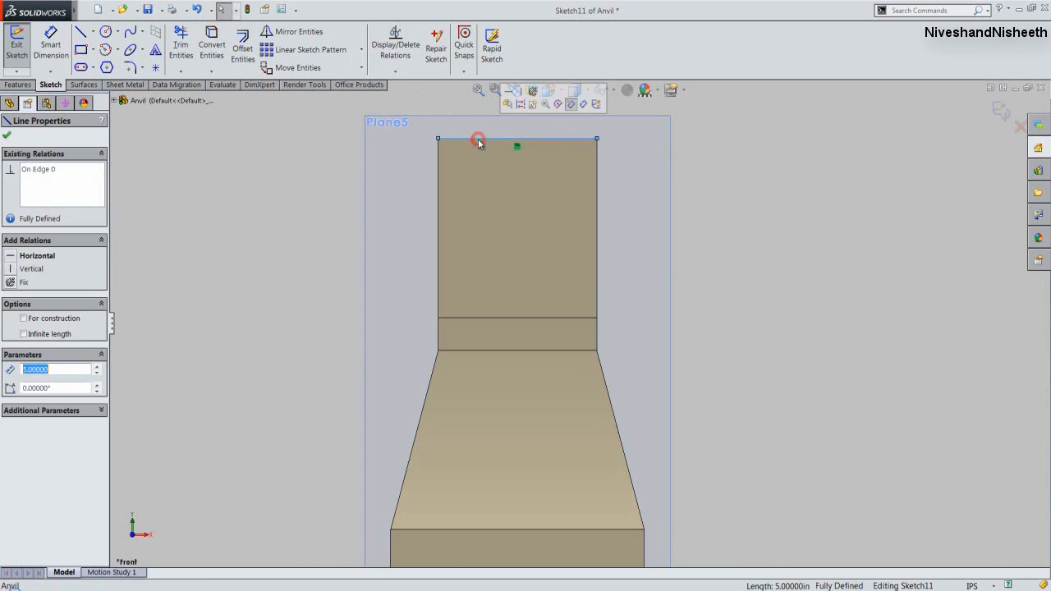
{"action": "left_click", "coordinate": [519, 105]}
Sketch a 1 in diameter circle centred below the midpoint of the construction line.
{"action": "right_click", "coordinate": [199, 209]}
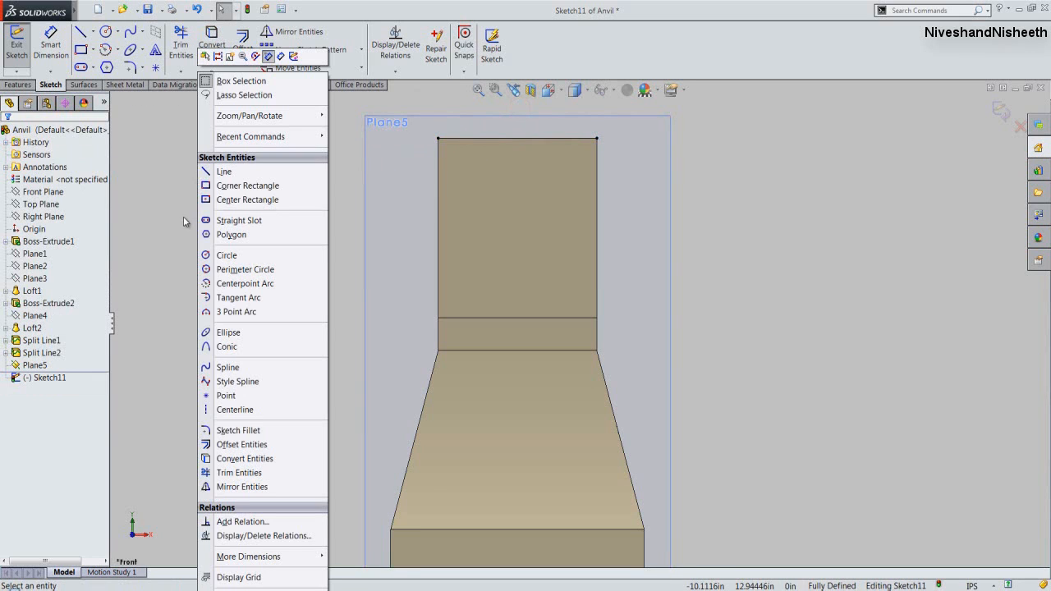
{"action": "left_click", "coordinate": [225, 257]}
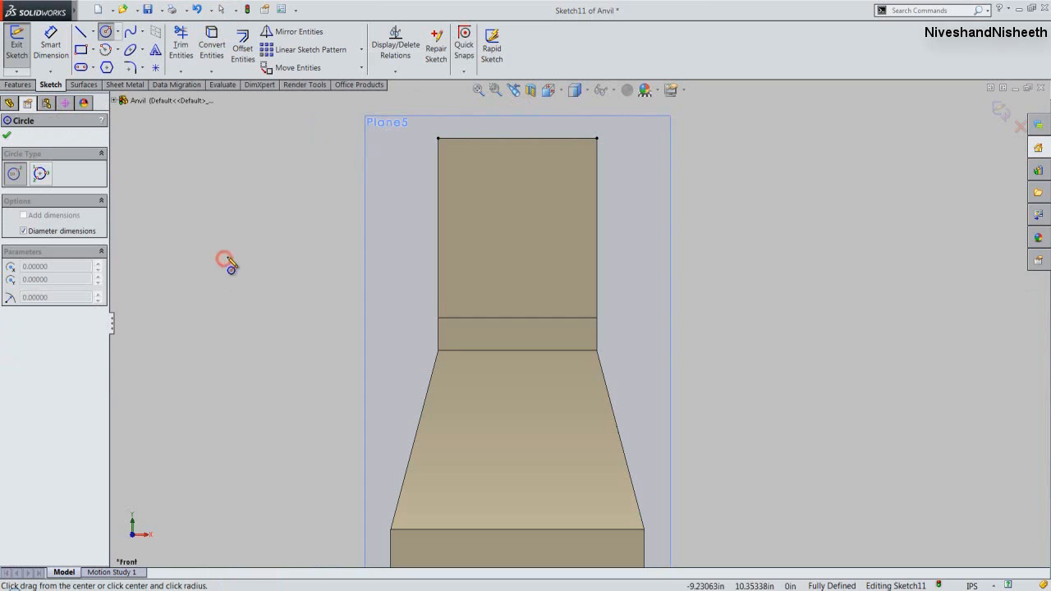
{"action": "left_click", "coordinate": [517, 170]}
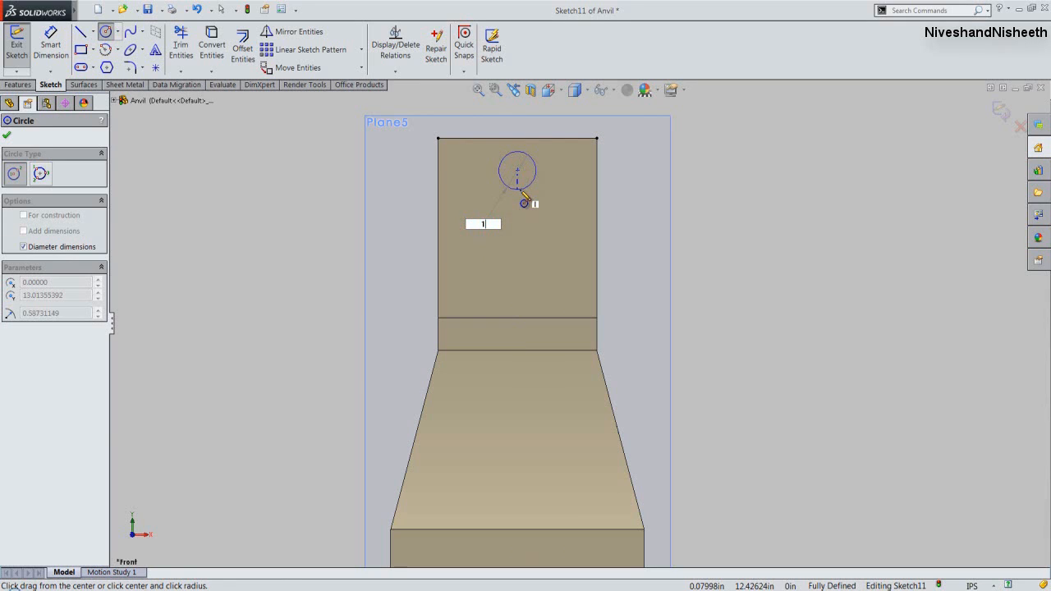
{"action": "type", "text": "1"}
{"action": "key", "text": "Return"}
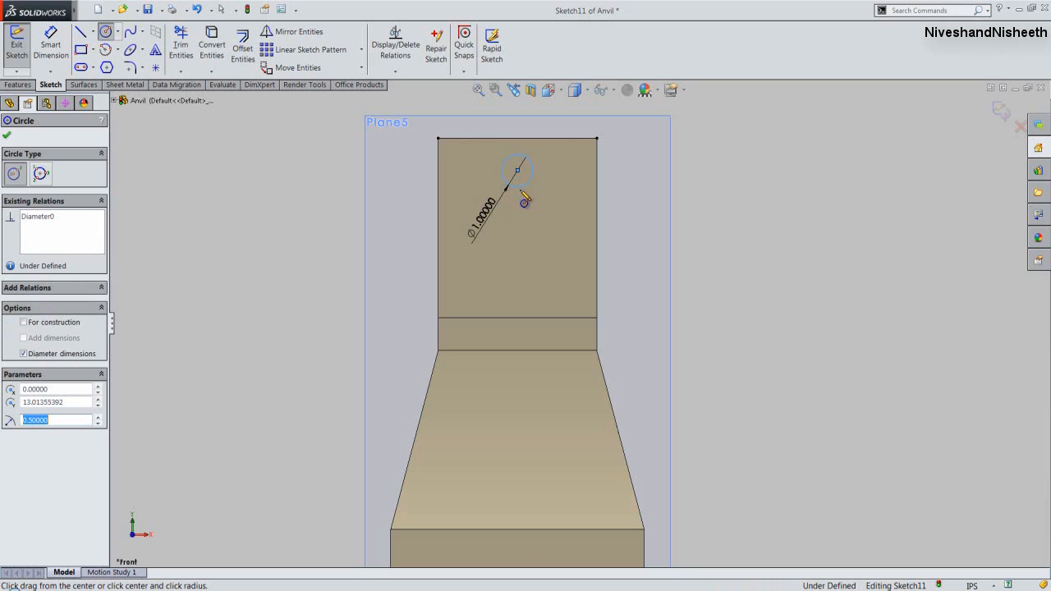
{"action": "right_click", "coordinate": [560, 173]}
{"action": "left_click", "coordinate": [584, 174]}
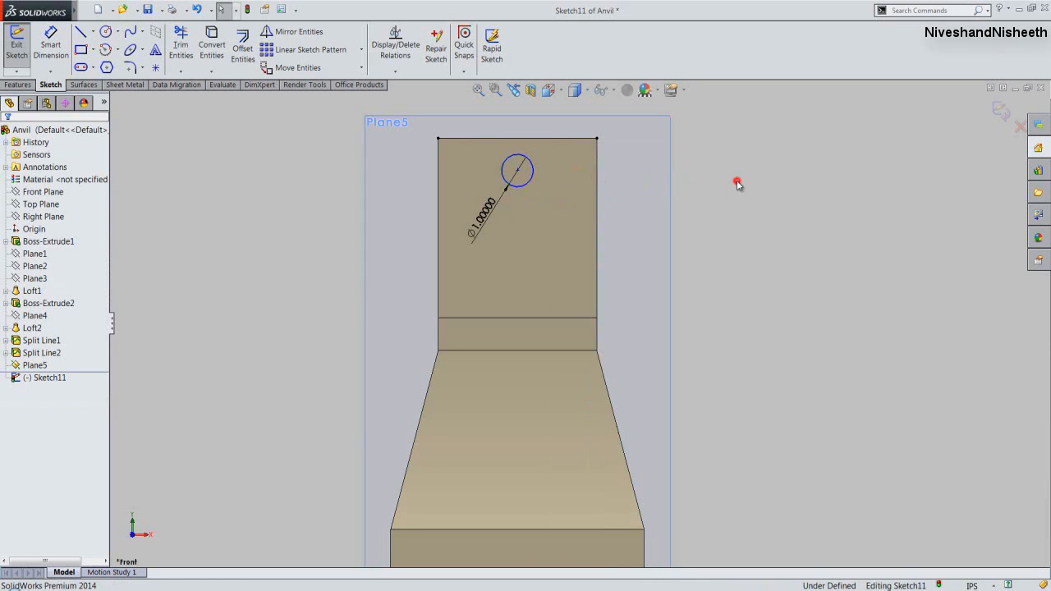
Make the circle tangent to the construction line along the top edge.
{"action": "left_click", "coordinate": [522, 158]}
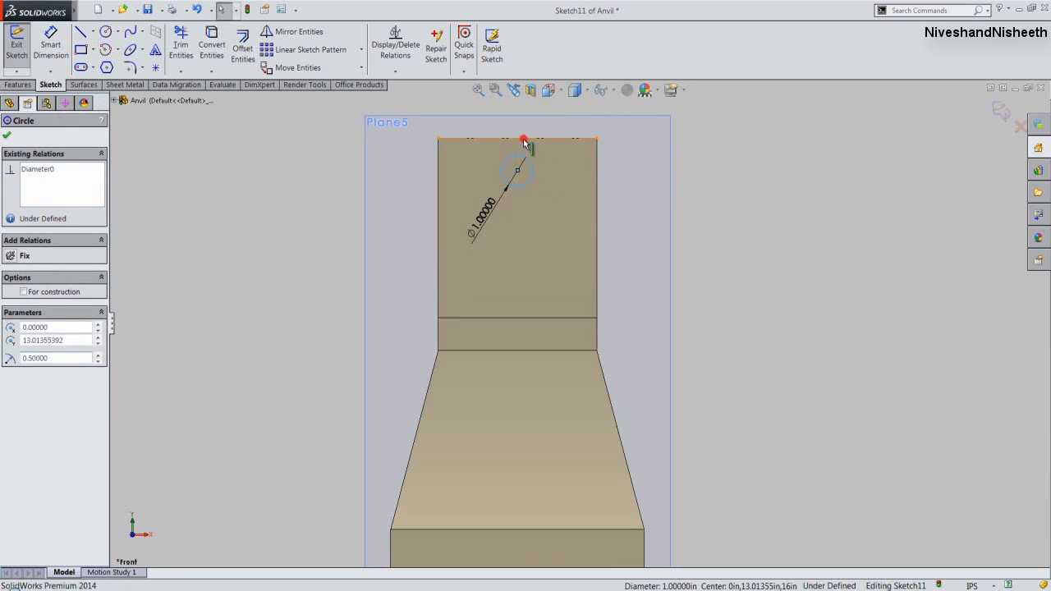
{"action": "left_click", "coordinate": [526, 142], "text": "ctrl"}
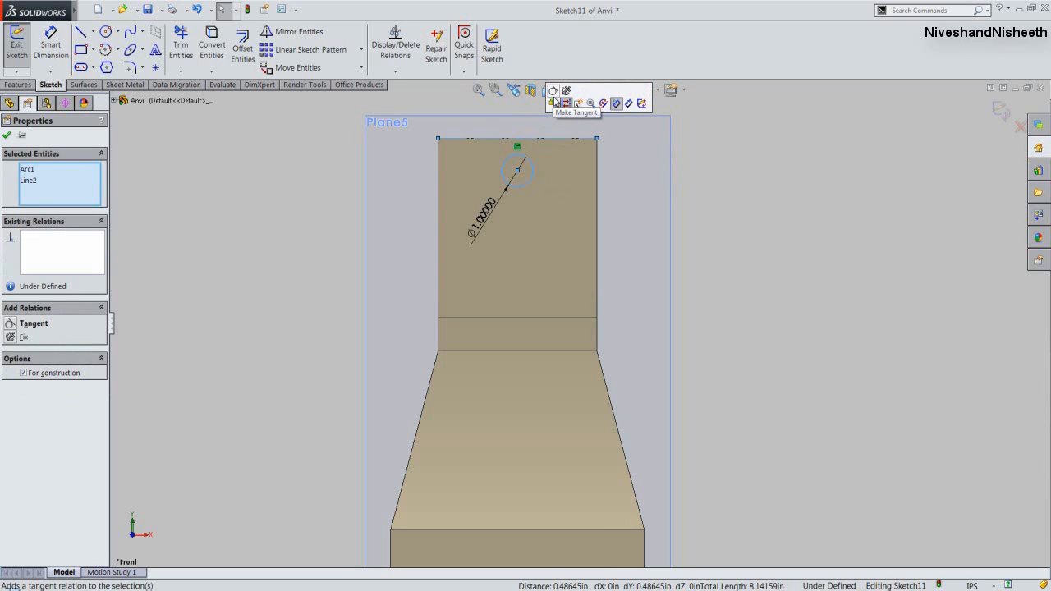
{"action": "left_click", "coordinate": [555, 98]}
{"action": "left_click", "coordinate": [717, 190]}
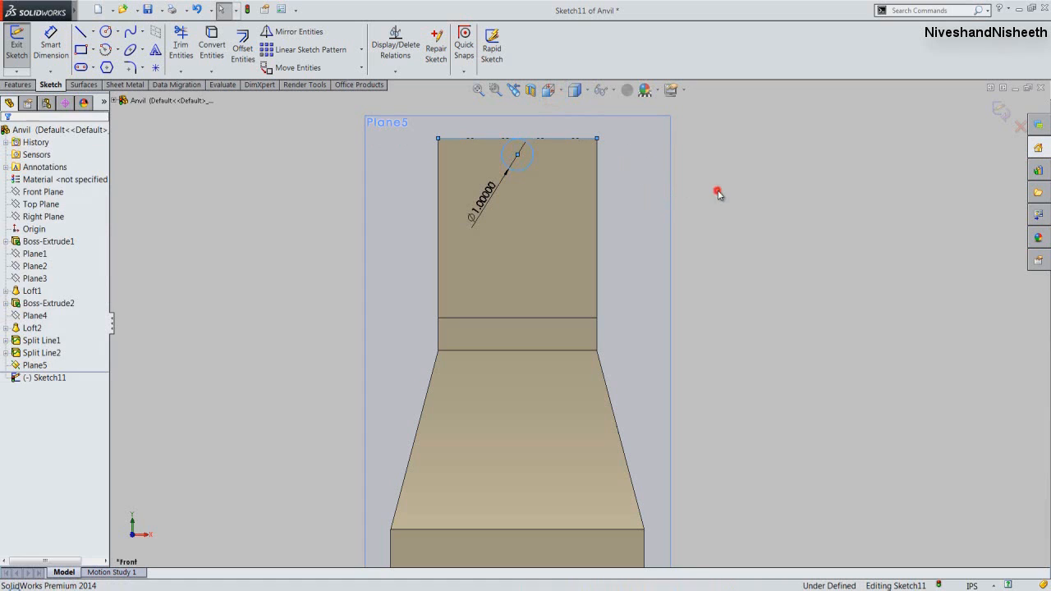
Add a vertical relation between the circle's centre and the midpoint of the construction line.
{"action": "left_click", "coordinate": [518, 157]}
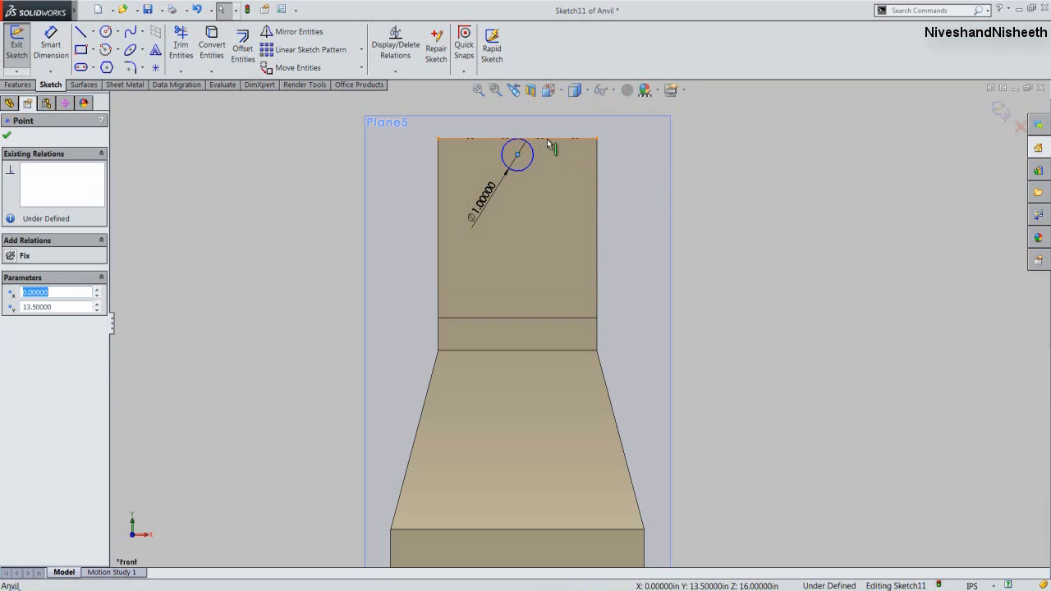
{"action": "left_click", "coordinate": [548, 141], "text": "ctrl"}
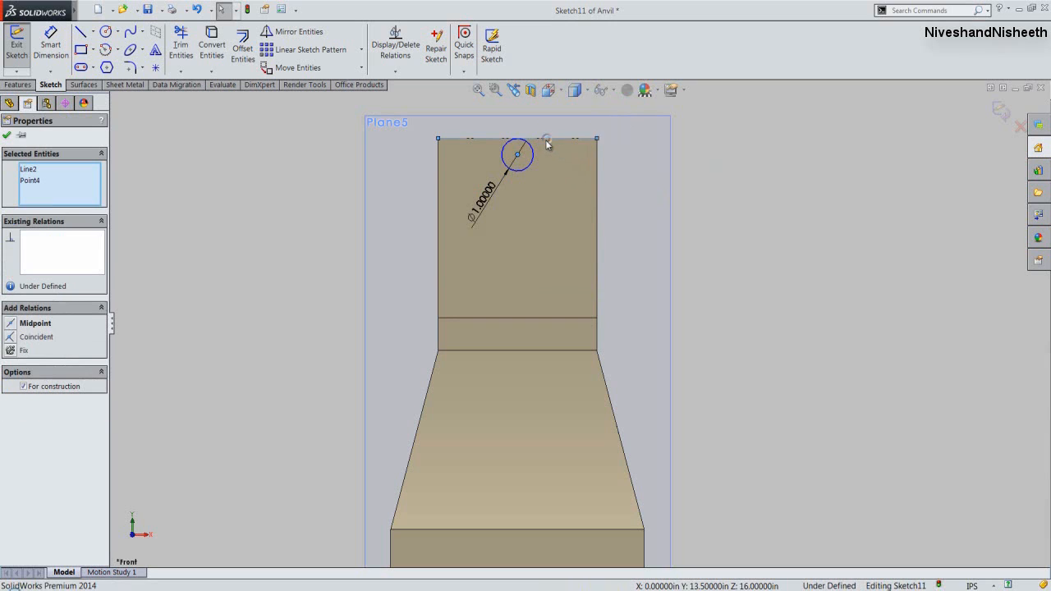
{"action": "right_click", "coordinate": [548, 141]}
{"action": "left_click", "coordinate": [583, 184]}
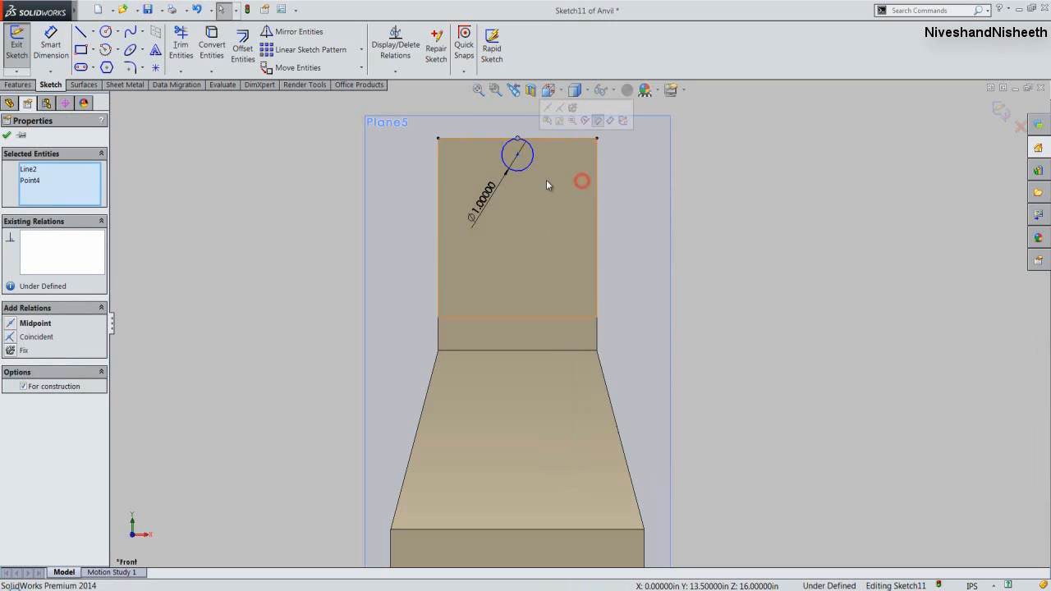
{"action": "left_click", "coordinate": [33, 182]}
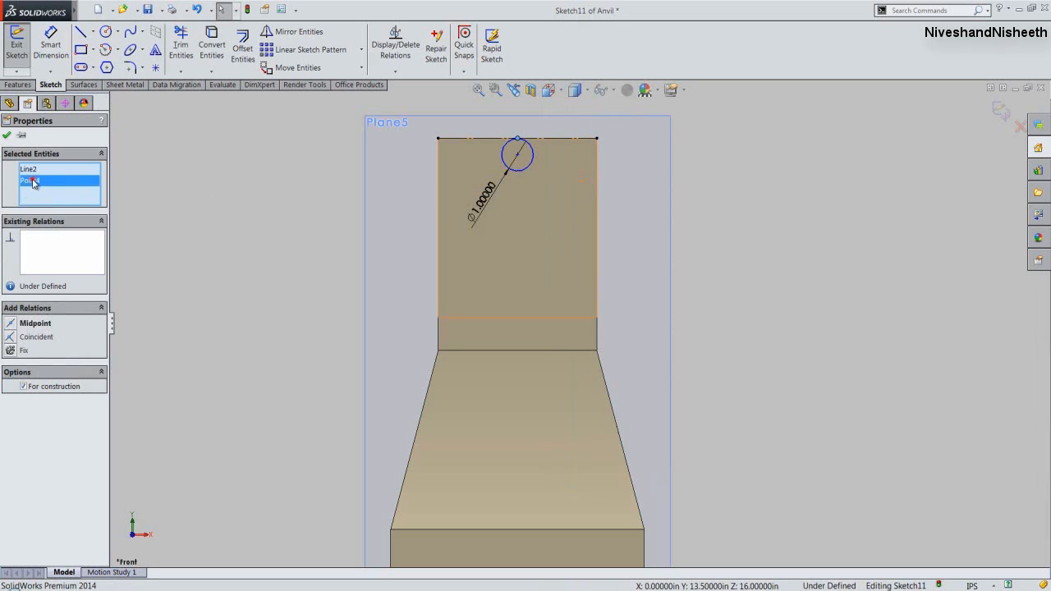
{"action": "left_click", "coordinate": [36, 170]}
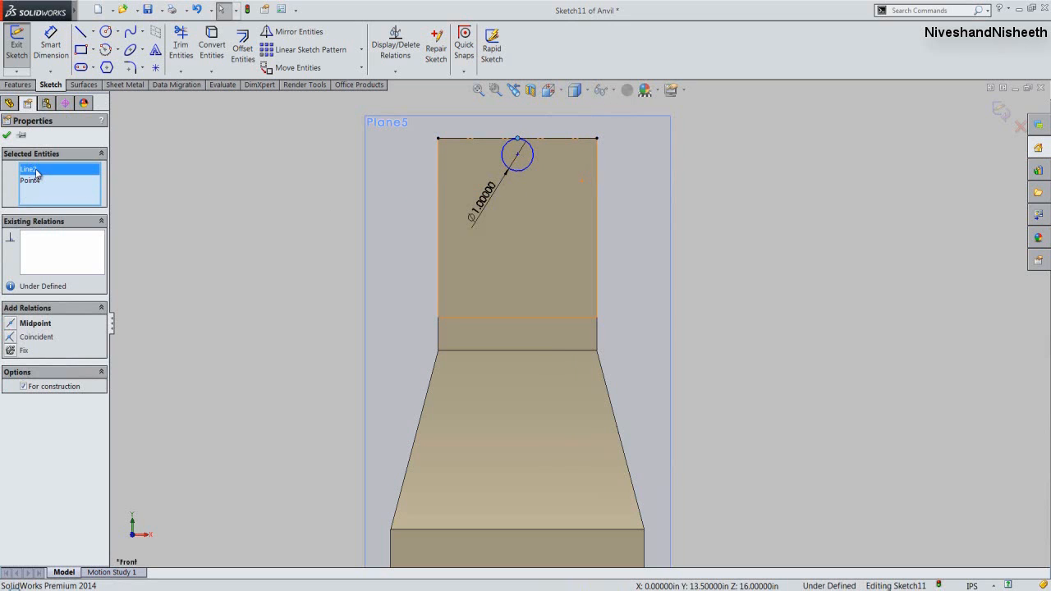
{"action": "right_click", "coordinate": [46, 172]}
{"action": "left_click", "coordinate": [59, 192]}
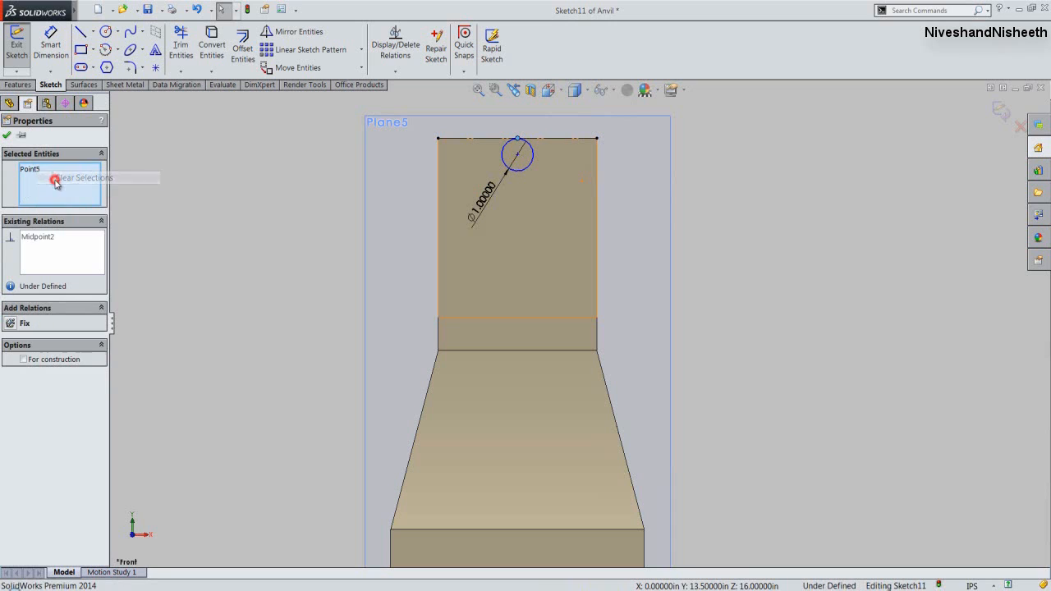
{"action": "left_click", "coordinate": [517, 156], "text": "ctrl"}
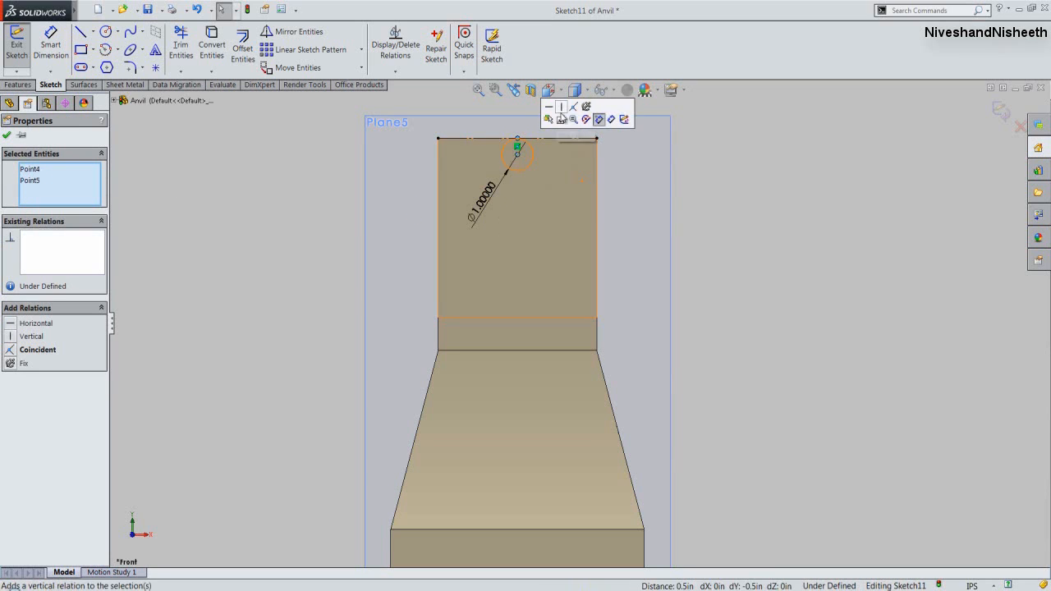
{"action": "left_click", "coordinate": [562, 109]}
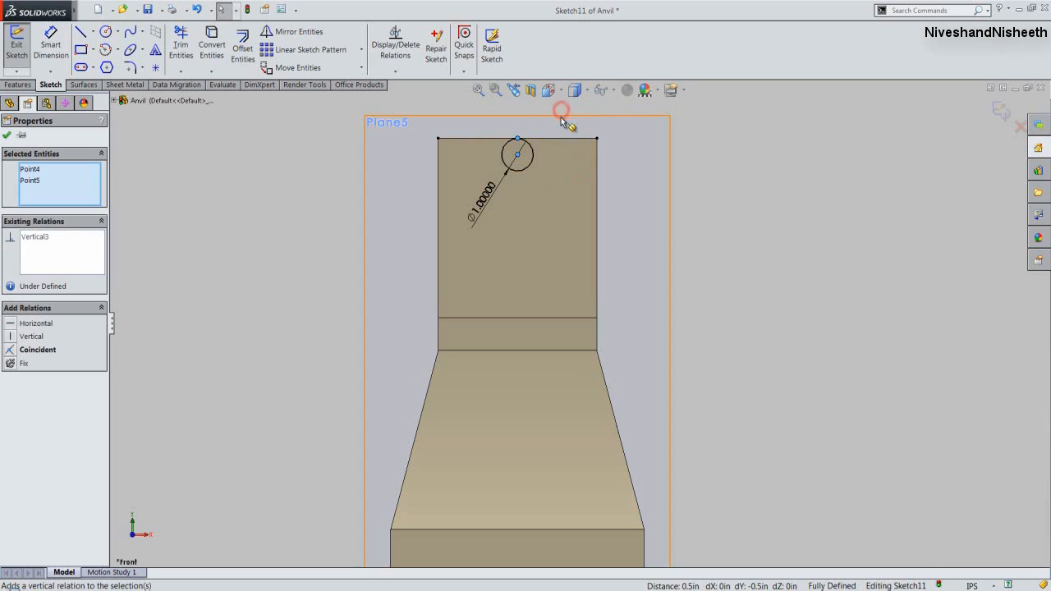
{"action": "left_click", "coordinate": [699, 178]}
Sketch a horizontal line across the circle's full diameter through its centre.
{"action": "right_click", "coordinate": [701, 164]}
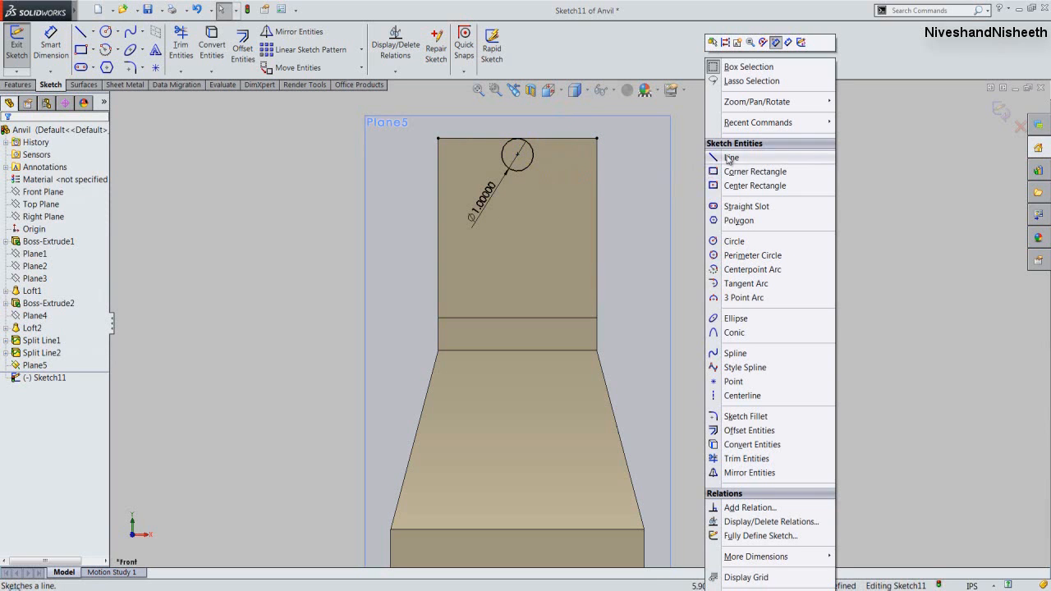
{"action": "left_click", "coordinate": [731, 157]}
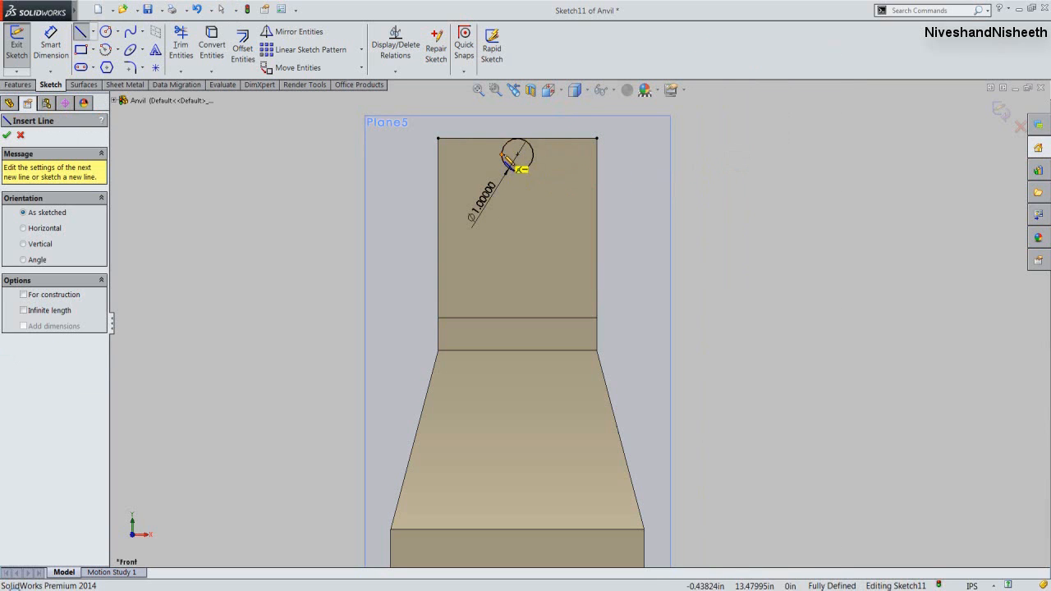
{"action": "left_click", "coordinate": [507, 161]}
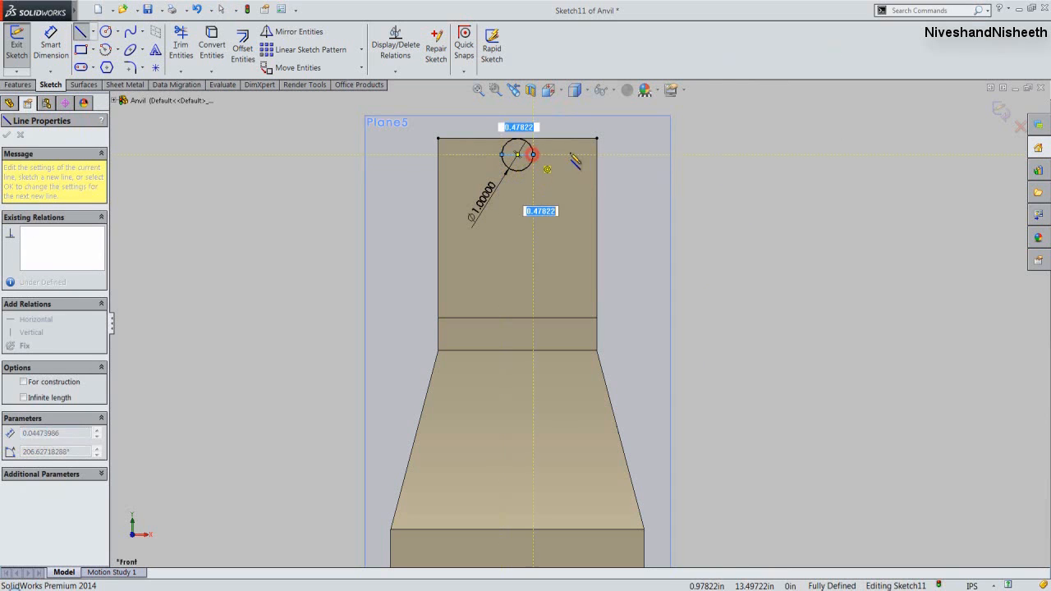
{"action": "right_click", "coordinate": [668, 175]}
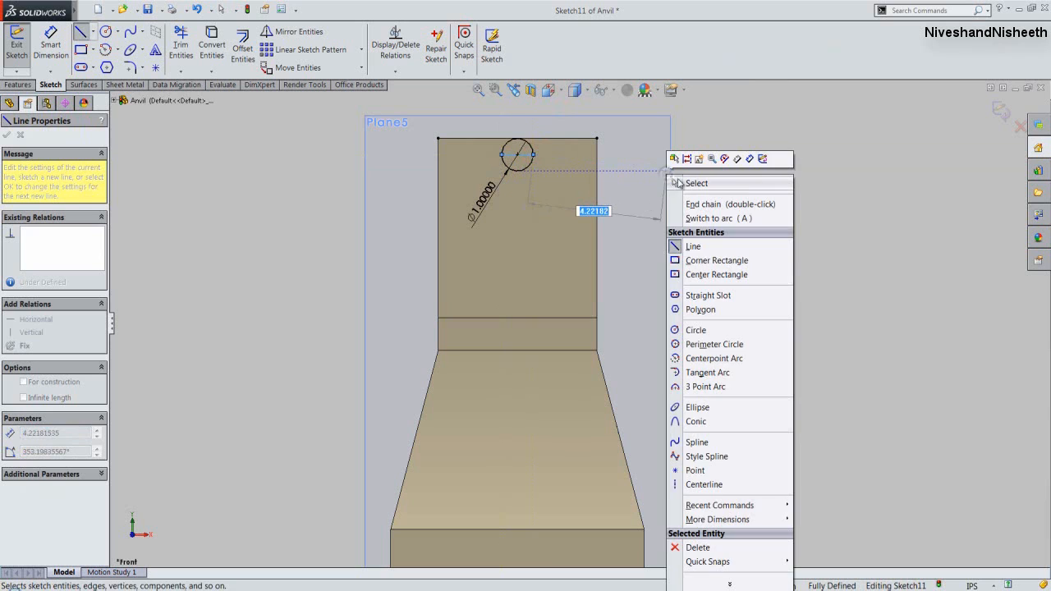
{"action": "left_click", "coordinate": [694, 183]}
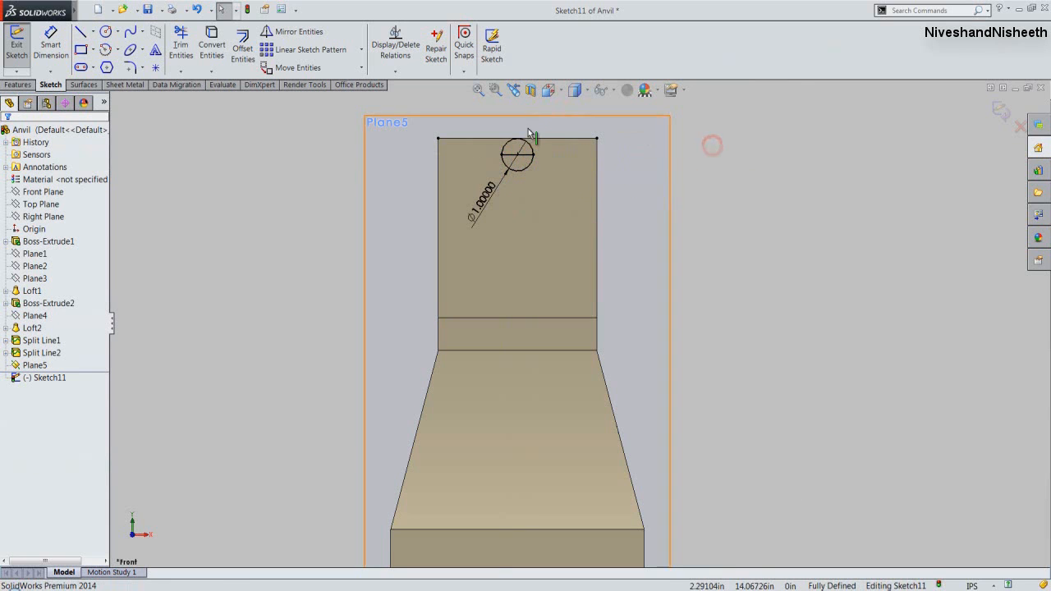
Trim away the lower half of the circle to leave a closed semicircle, and exit the sketch.
{"action": "scroll", "coordinate": [558, 142], "scroll_direction": "down", "scroll_amount": 4}
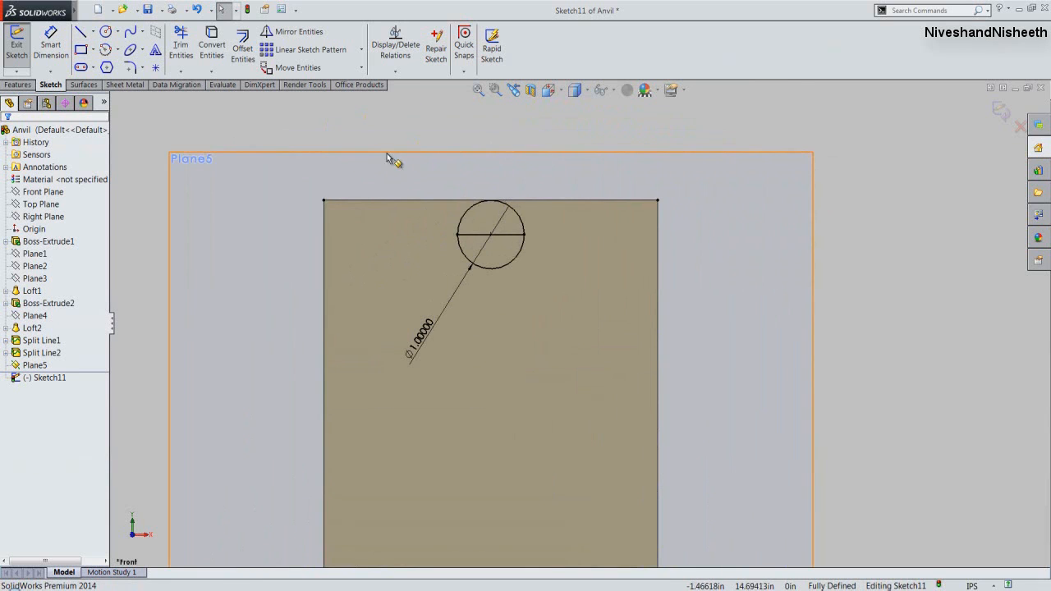
{"action": "left_click", "coordinate": [181, 43]}
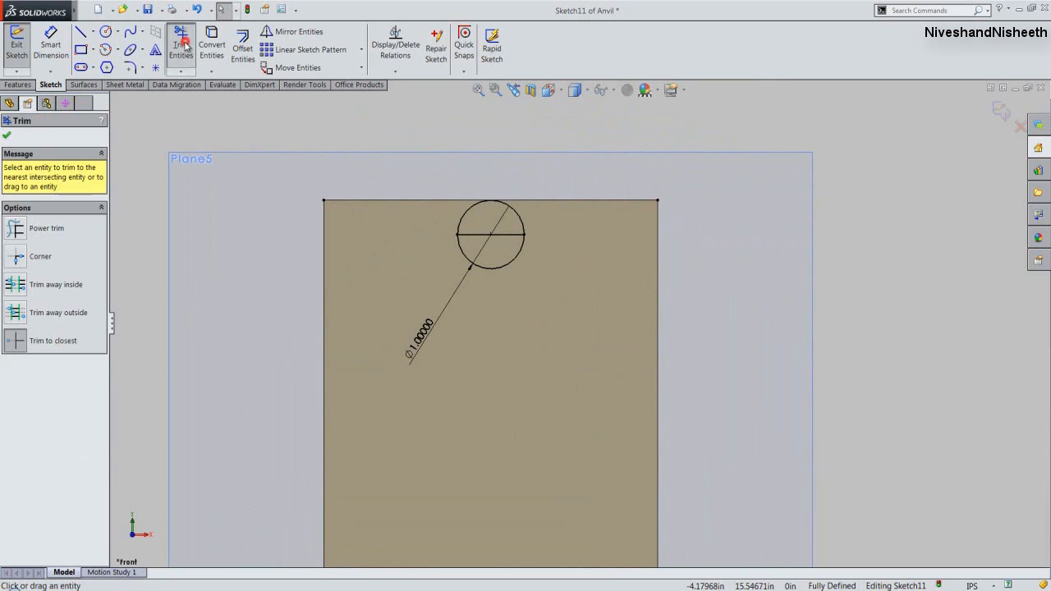
{"action": "left_click", "coordinate": [470, 258]}
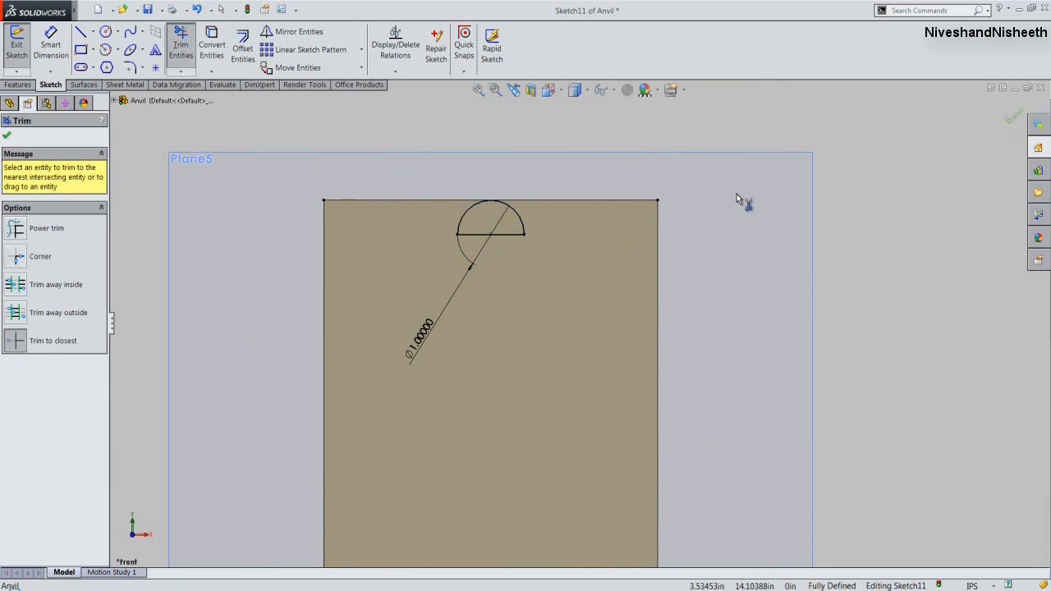
{"action": "right_click", "coordinate": [855, 172]}
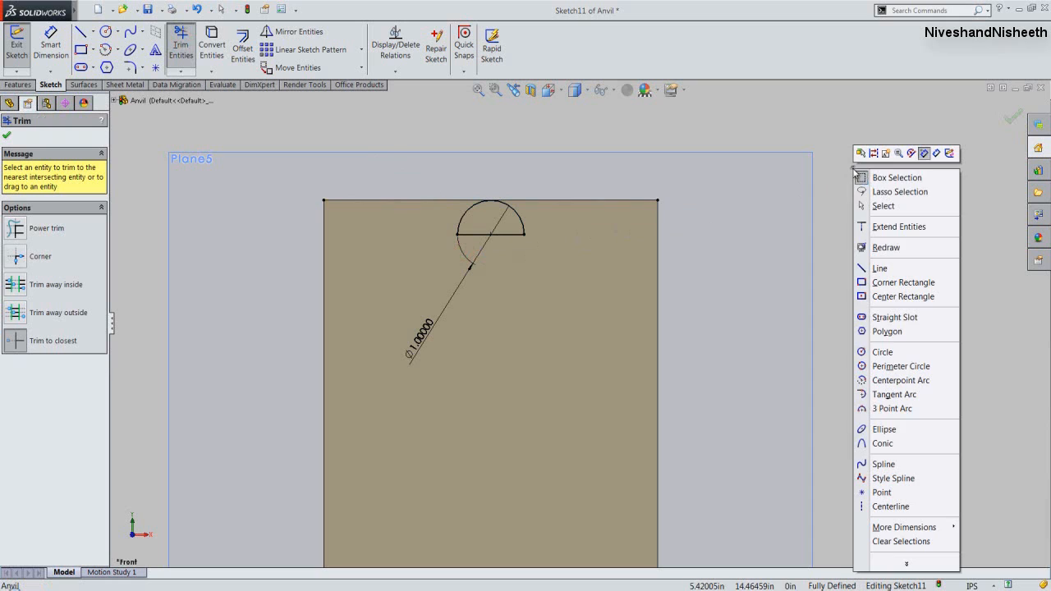
{"action": "left_click", "coordinate": [949, 154]}
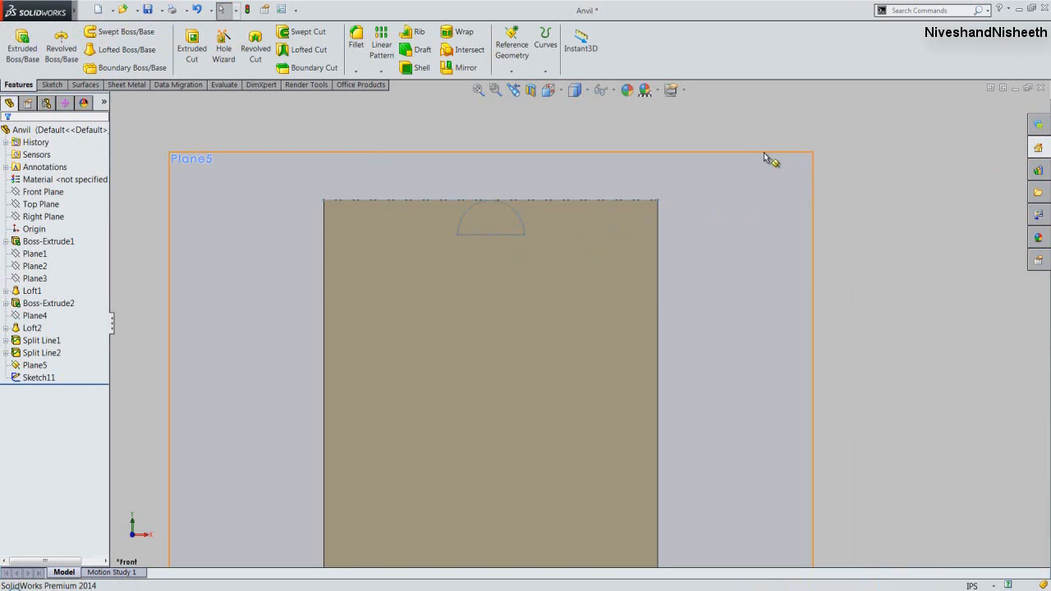
Set the model to the isometric view and start a second sketch on the same offset plane.
{"action": "left_click", "coordinate": [562, 92]}
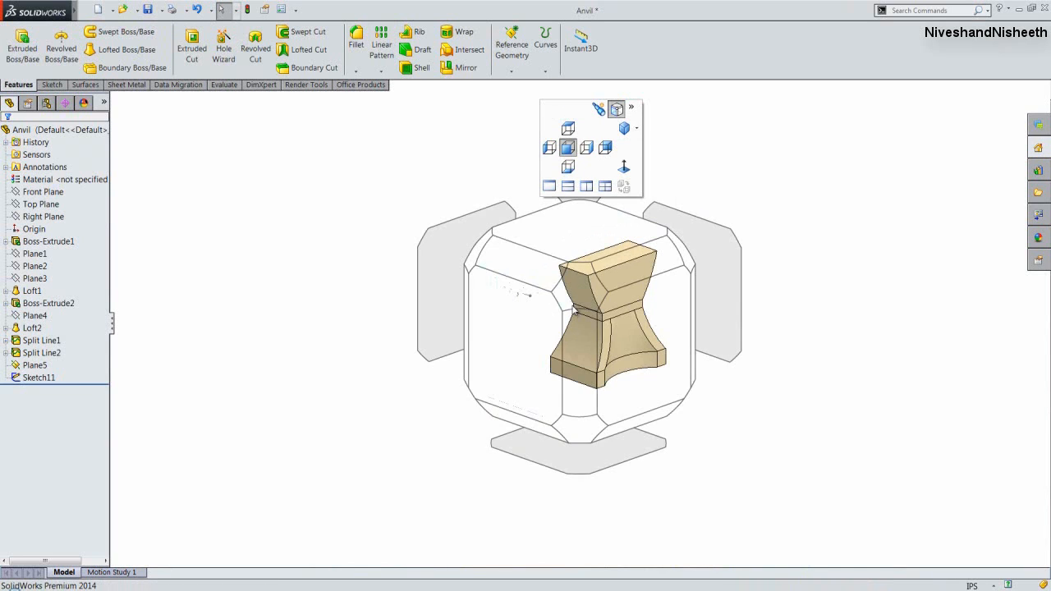
{"action": "left_click", "coordinate": [570, 302]}
{"action": "scroll", "coordinate": [475, 315], "scroll_direction": "down", "scroll_amount": 4}
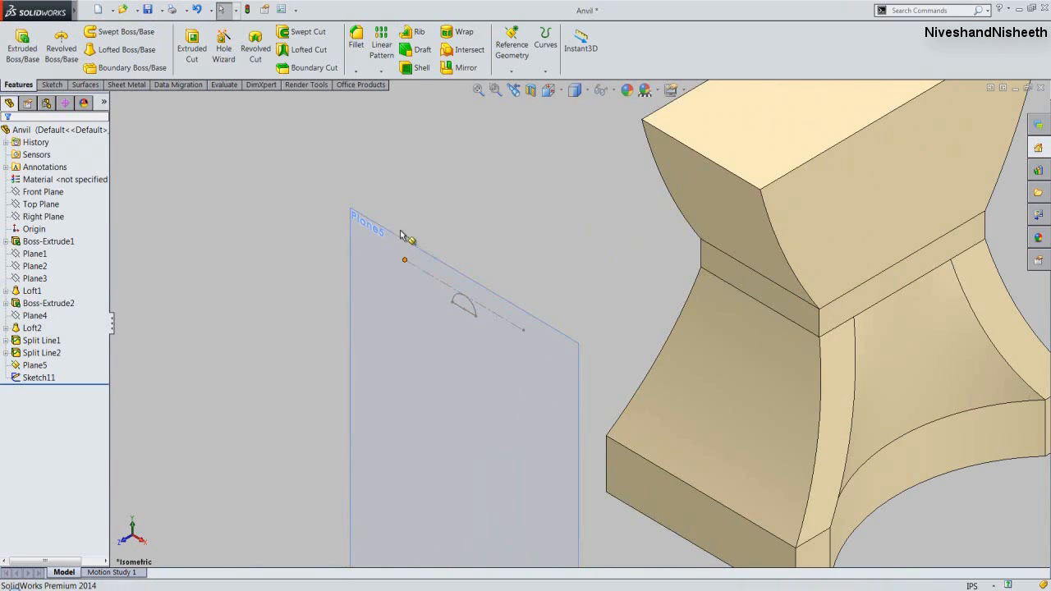
{"action": "left_click", "coordinate": [365, 218]}
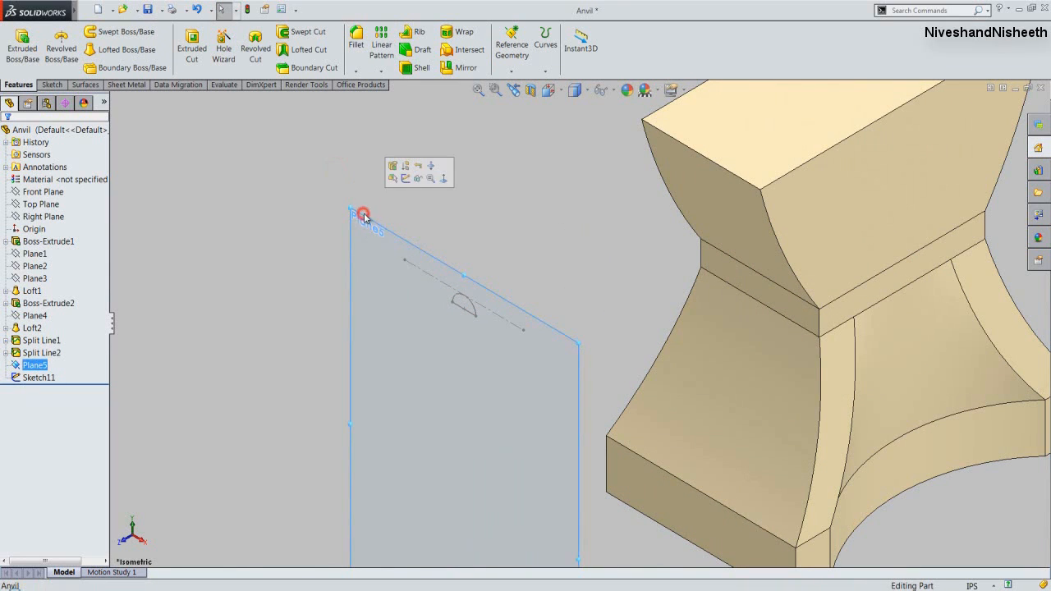
{"action": "left_click", "coordinate": [405, 179]}
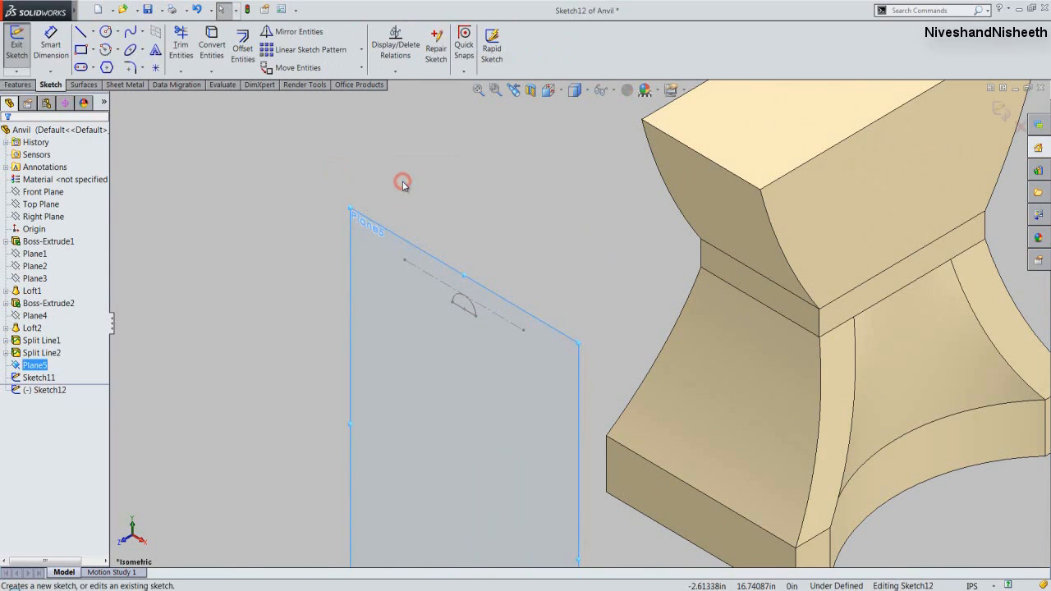
Convert Sketch11's 5 in horizontal line into the current sketch on Plane5 and make it construction geometry.
{"action": "left_click", "coordinate": [425, 273]}
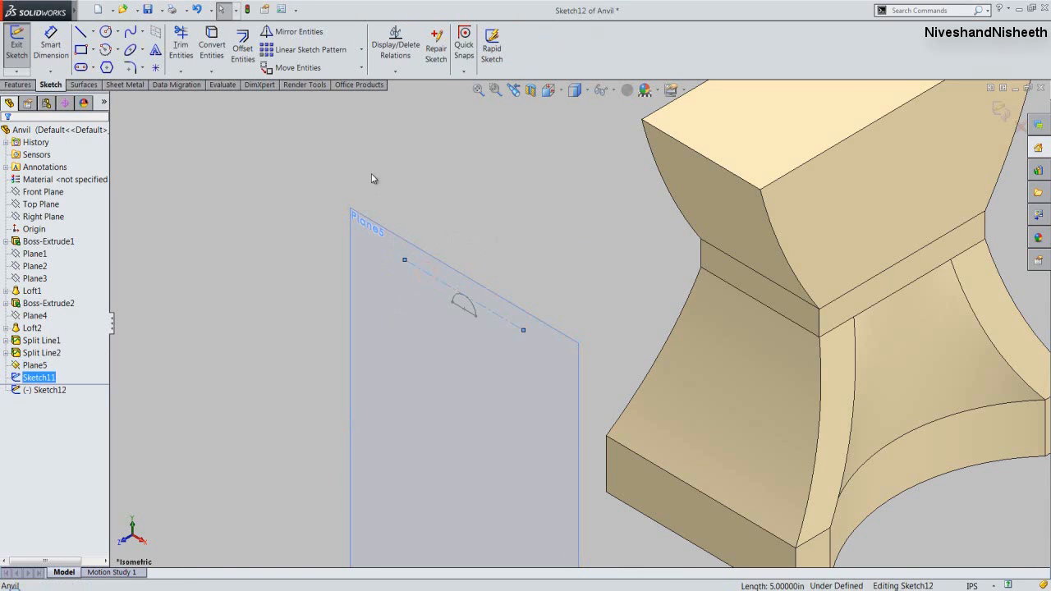
{"action": "left_click", "coordinate": [215, 46]}
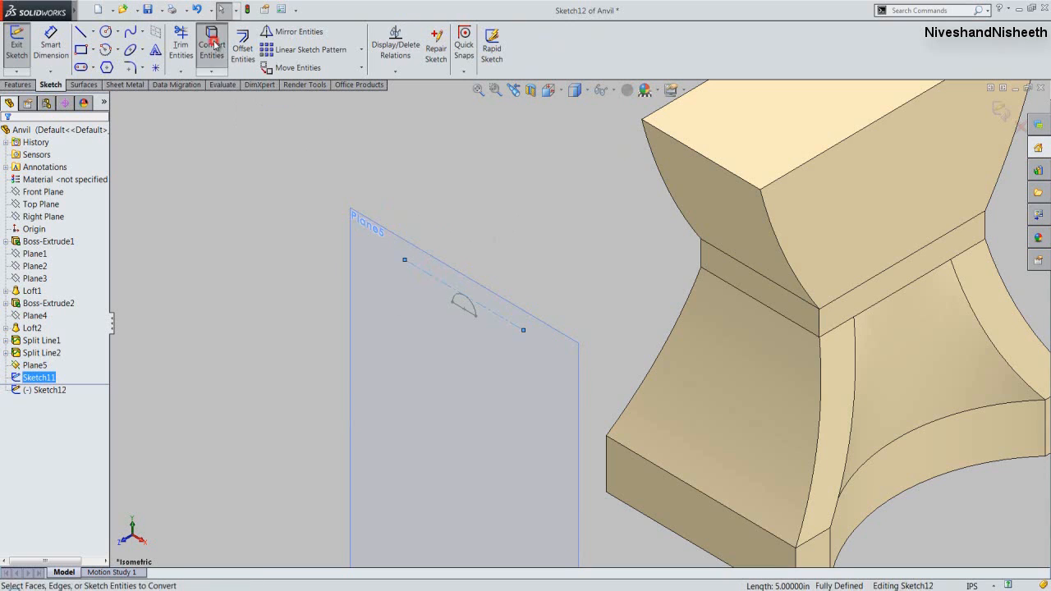
{"action": "left_click", "coordinate": [434, 278]}
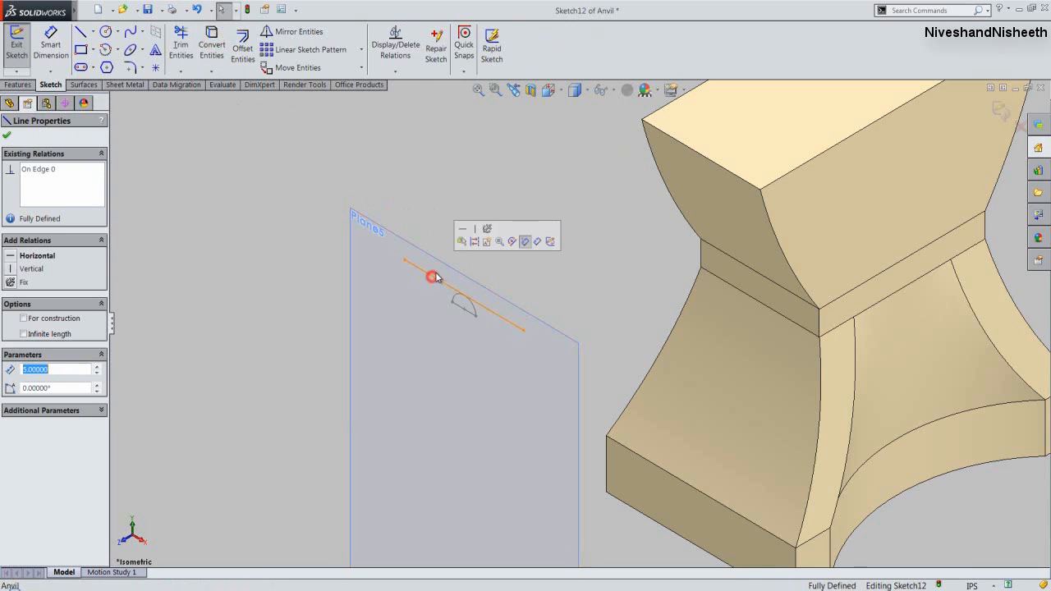
{"action": "left_click", "coordinate": [473, 242]}
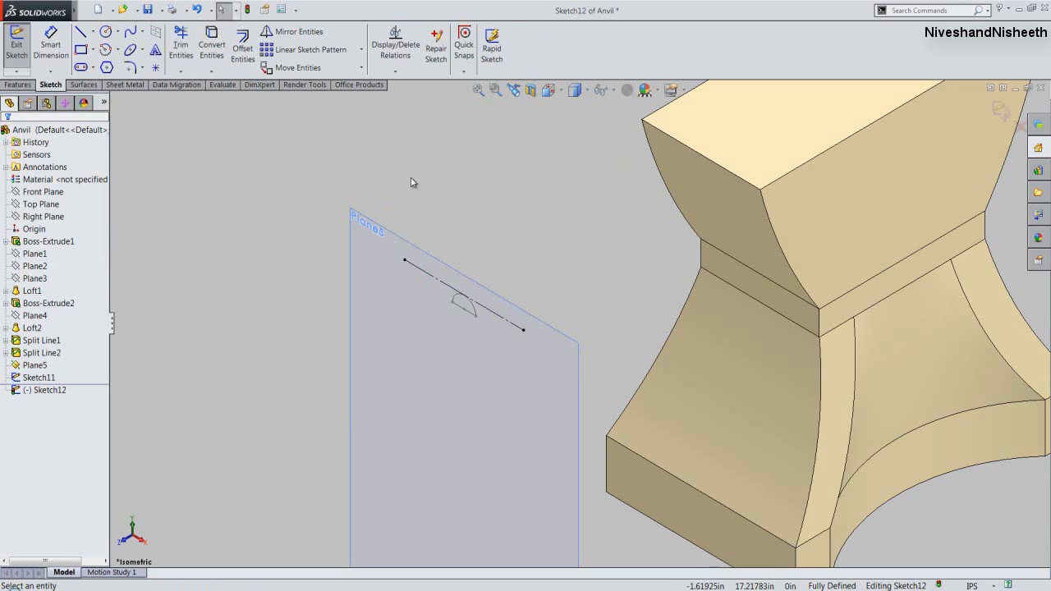
Convert the two curved side edges of the upper loft's front face into the sketch and make both resulting lines construction geometry.
{"action": "left_click", "coordinate": [769, 221]}
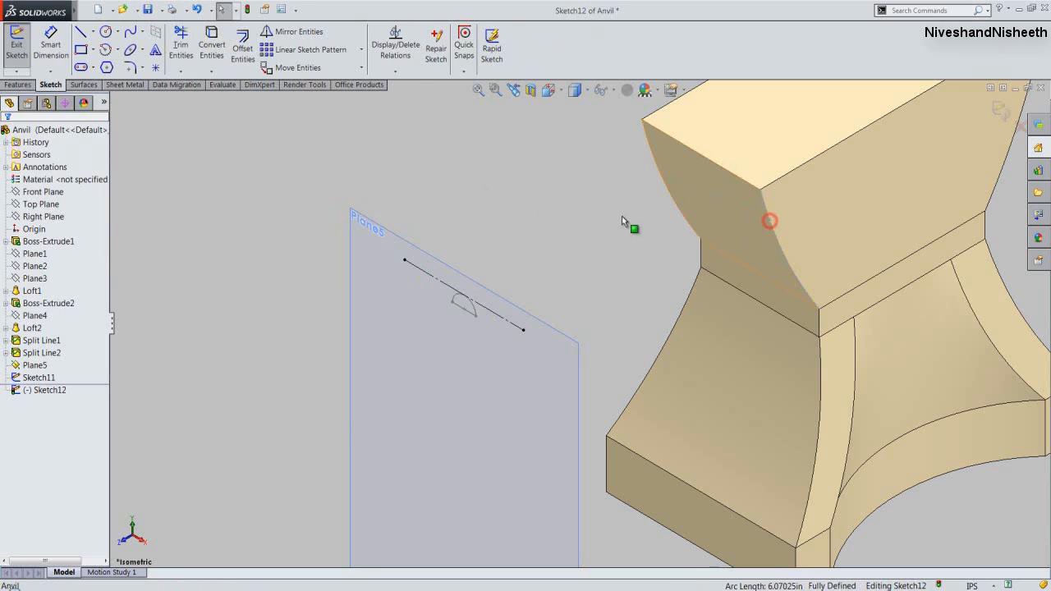
{"action": "left_click", "coordinate": [210, 47]}
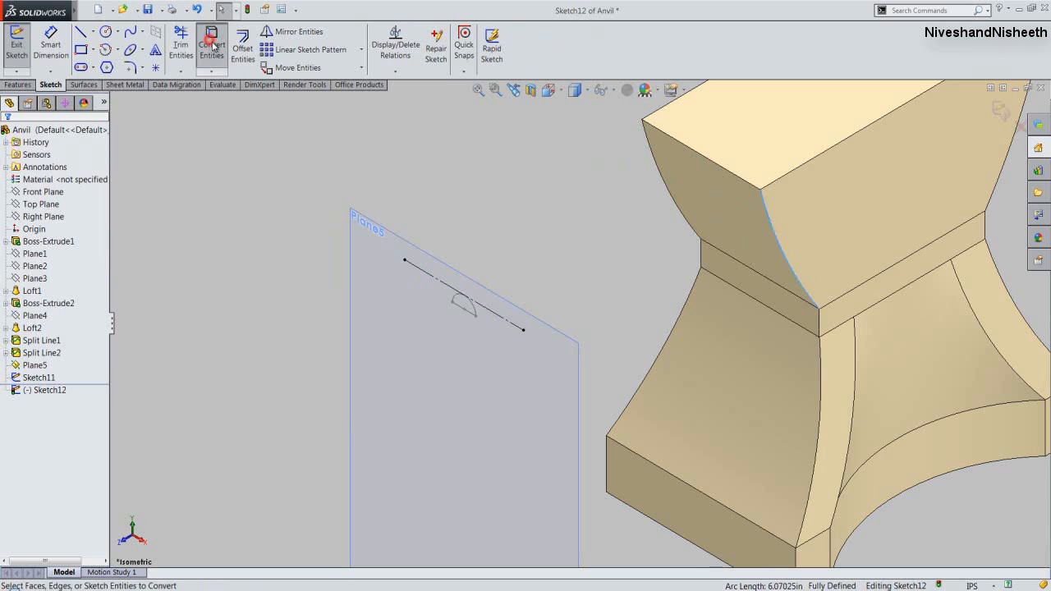
{"action": "left_click", "coordinate": [650, 147]}
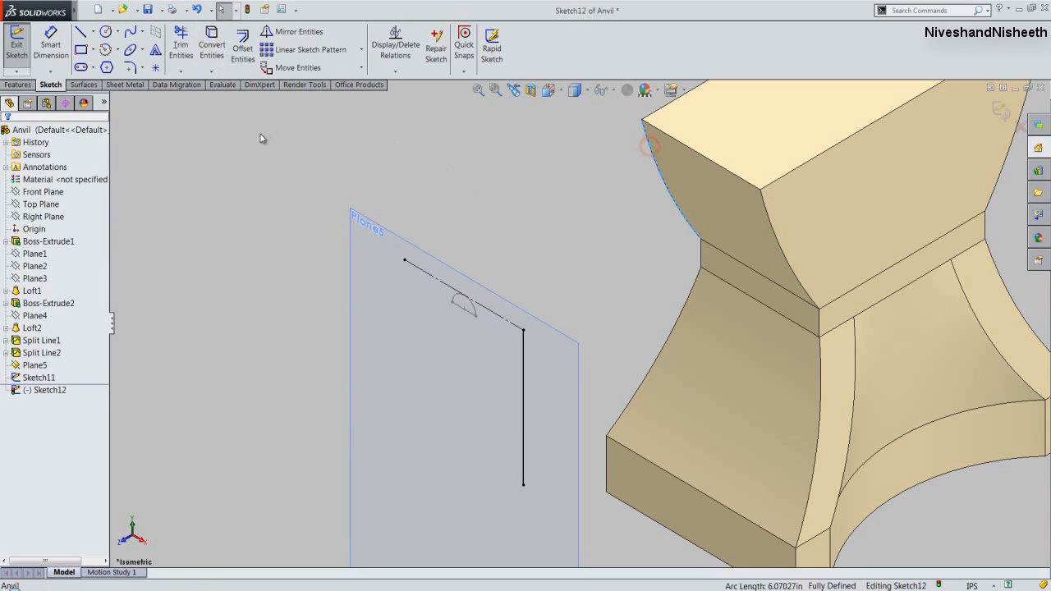
{"action": "left_click", "coordinate": [212, 48]}
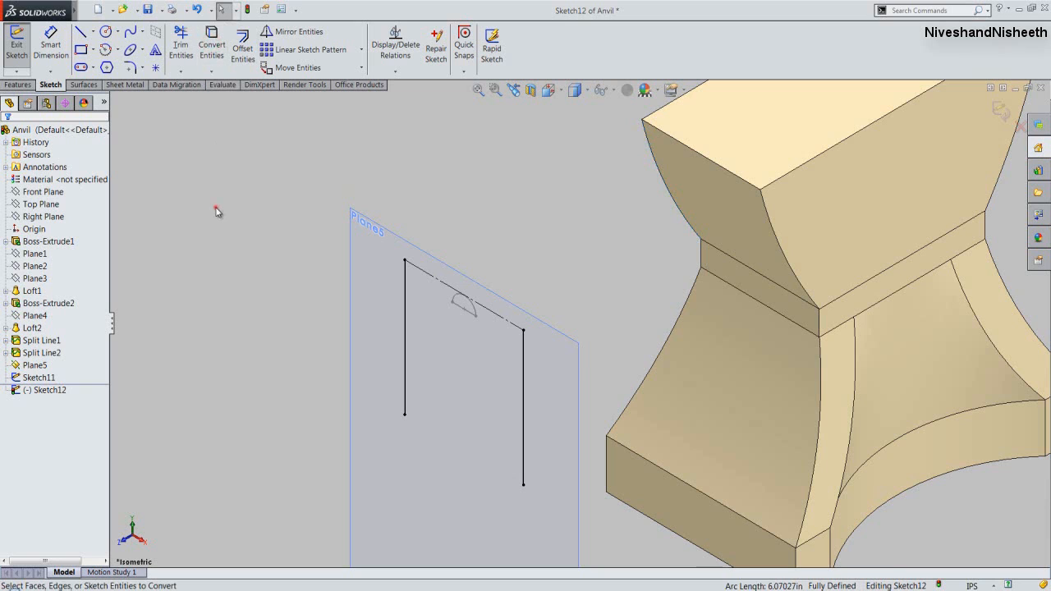
{"action": "left_click", "coordinate": [405, 340]}
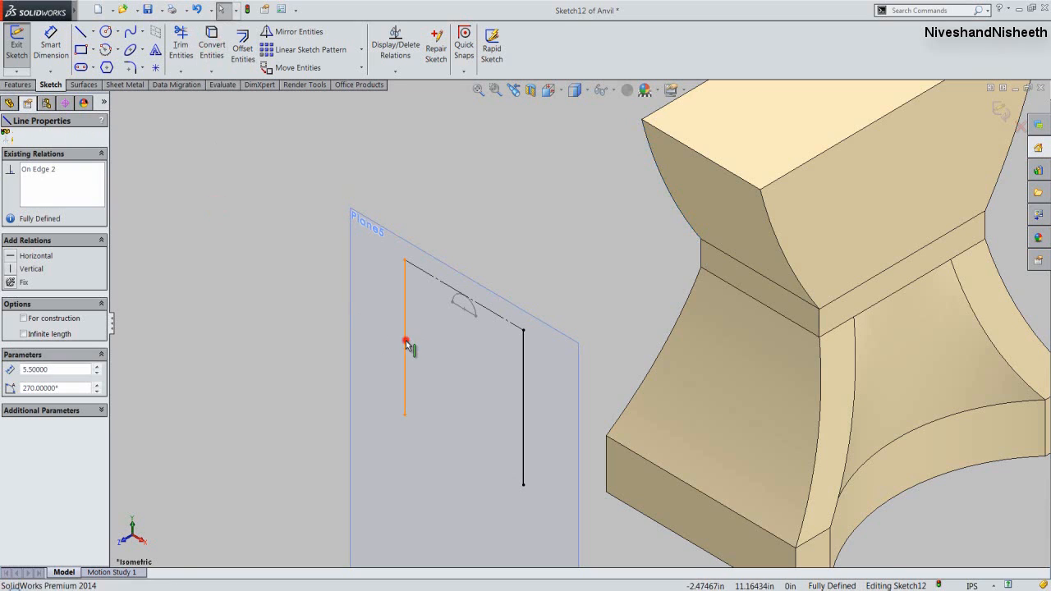
{"action": "left_click", "coordinate": [525, 401], "text": "ctrl"}
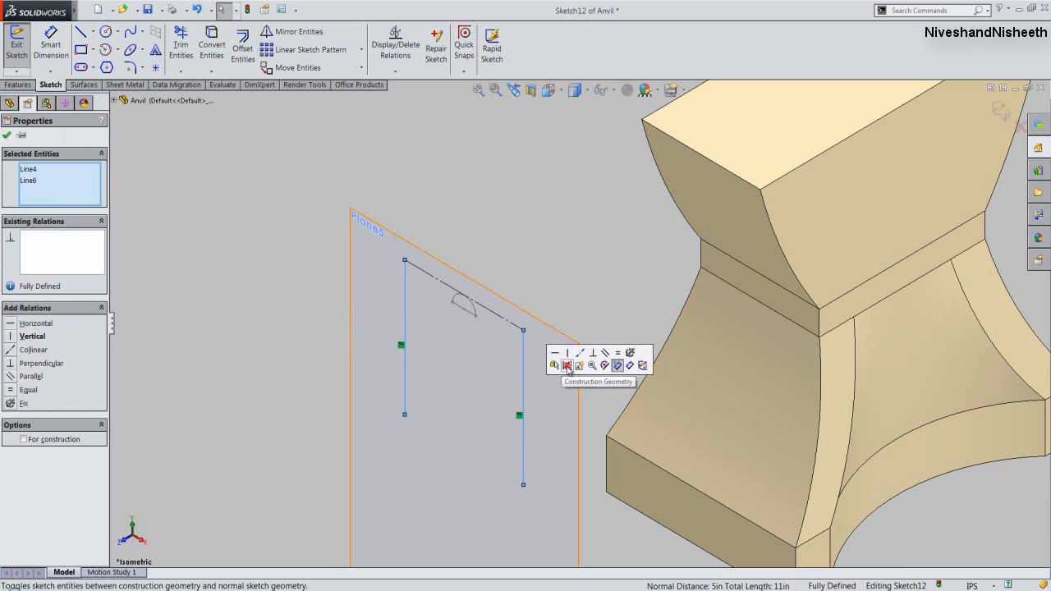
{"action": "left_click", "coordinate": [567, 366]}
{"action": "left_click", "coordinate": [554, 239]}
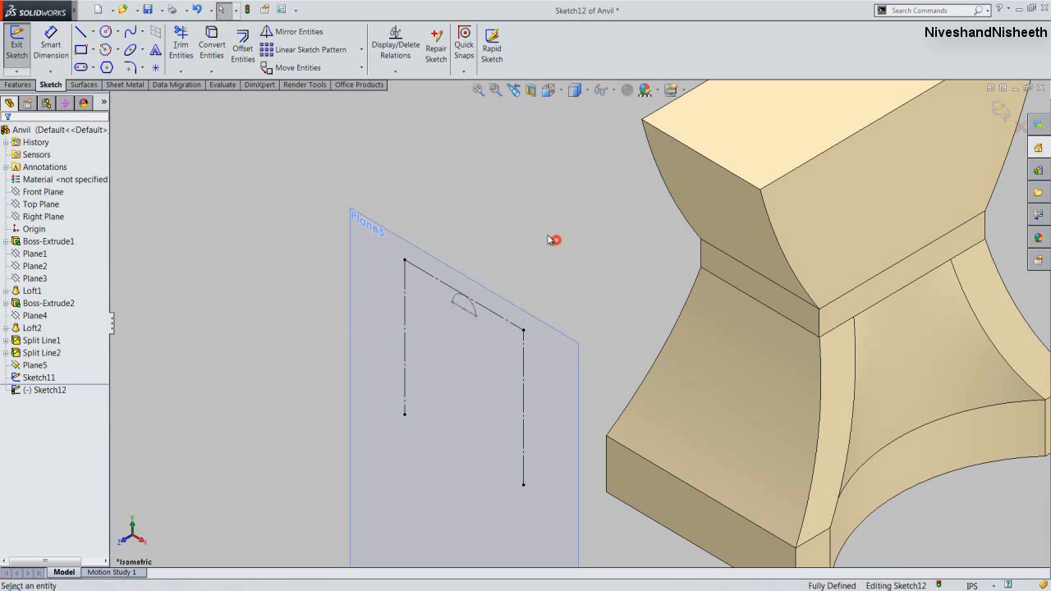
Hide Sketch11 so that only the current sketch's geometry shows on Plane5.
{"action": "left_click", "coordinate": [560, 92]}
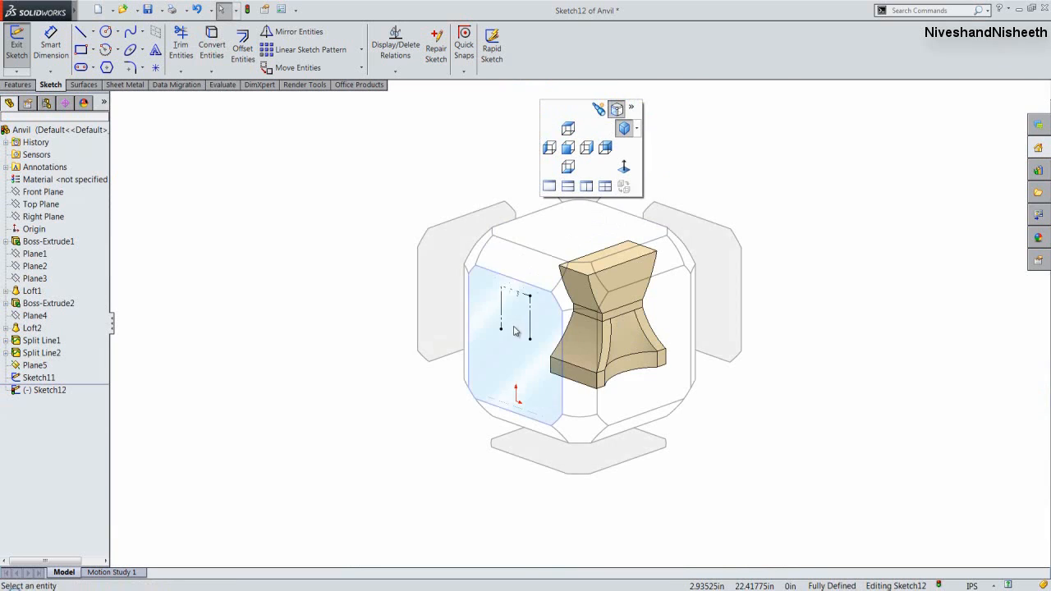
{"action": "left_click", "coordinate": [513, 331]}
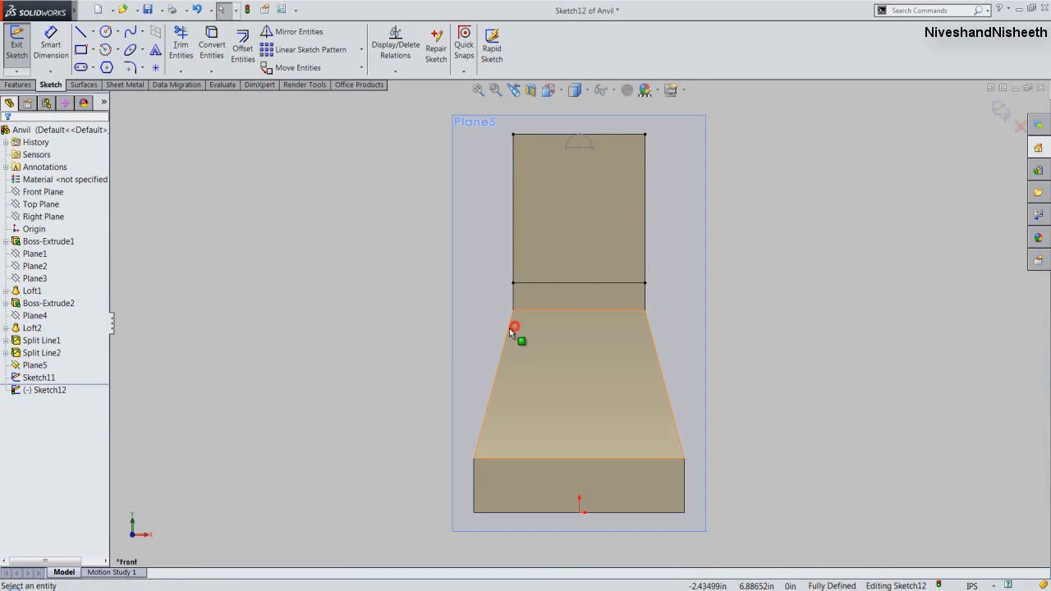
{"action": "left_click", "coordinate": [50, 378]}
{"action": "left_click", "coordinate": [57, 360]}
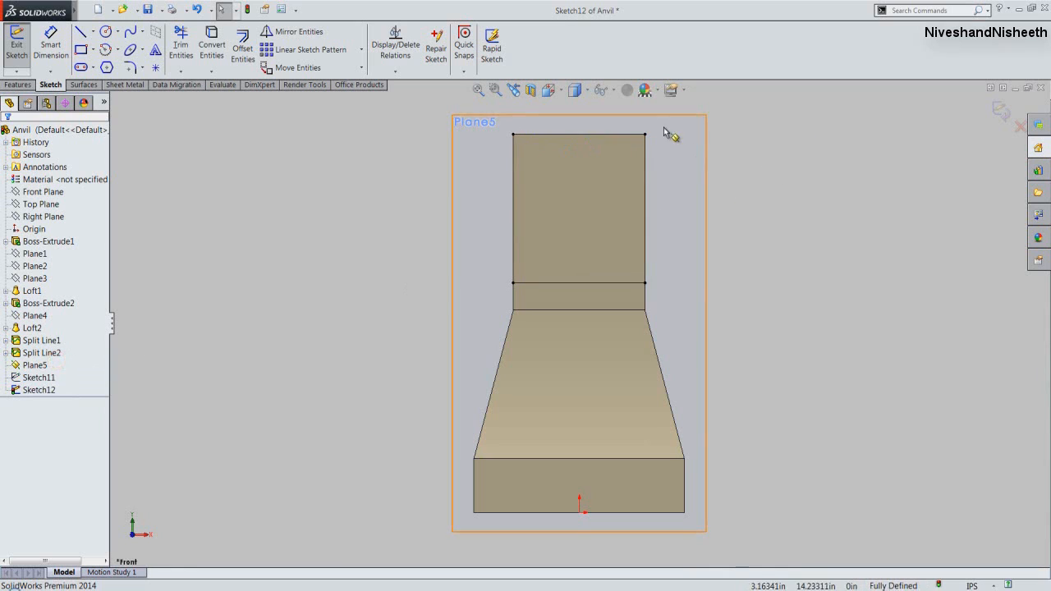
Sketch an arched three-point spline from the left construction line through the top line's midpoint to the right construction line.
{"action": "scroll", "coordinate": [629, 117], "scroll_direction": "down", "scroll_amount": 2}
{"action": "scroll", "coordinate": [627, 118], "scroll_direction": "down", "scroll_amount": 1}
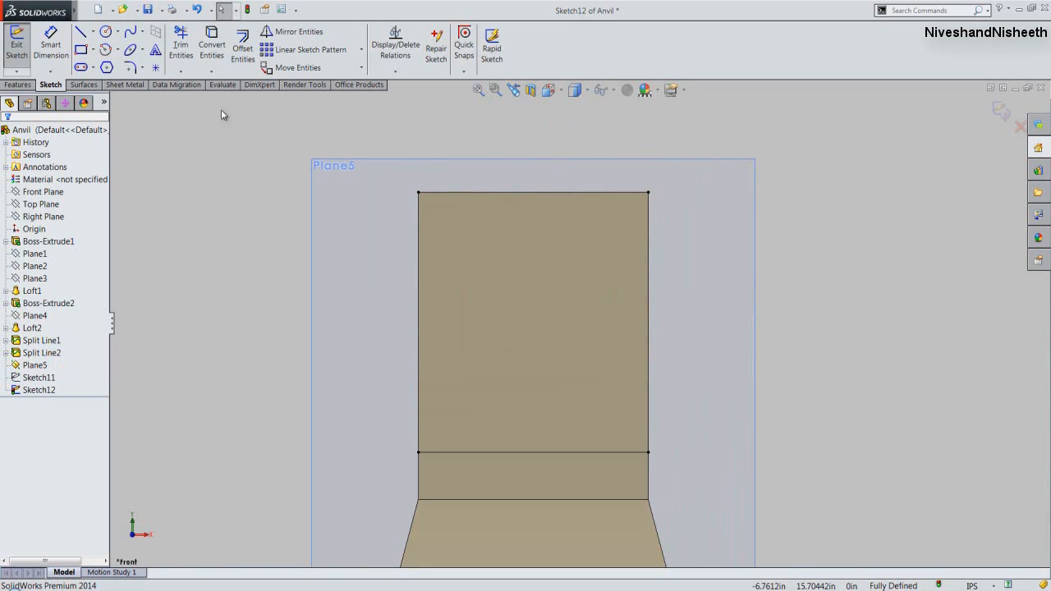
{"action": "left_click", "coordinate": [130, 31]}
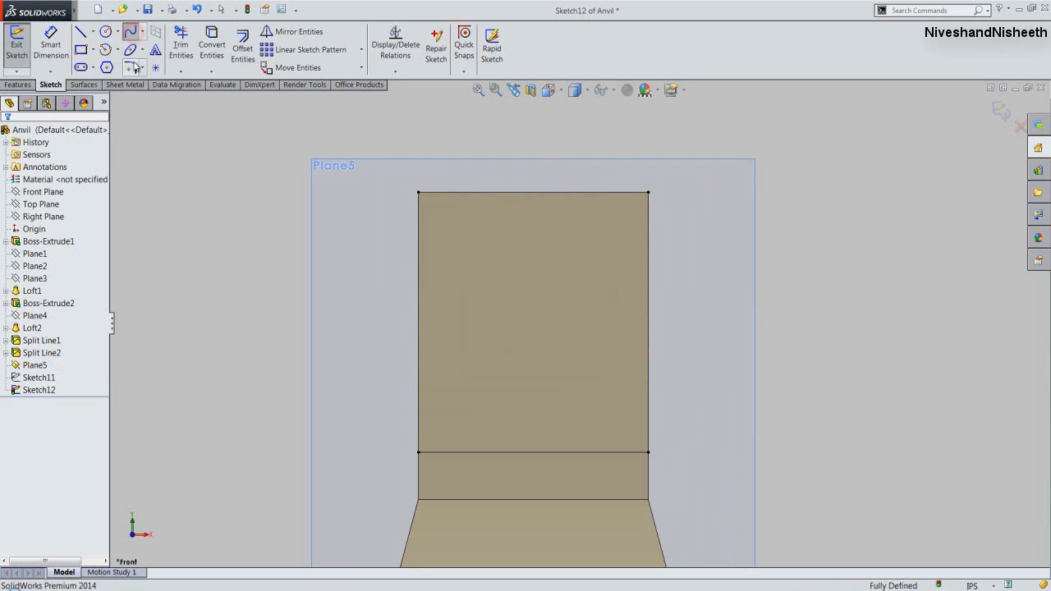
{"action": "left_click", "coordinate": [420, 267]}
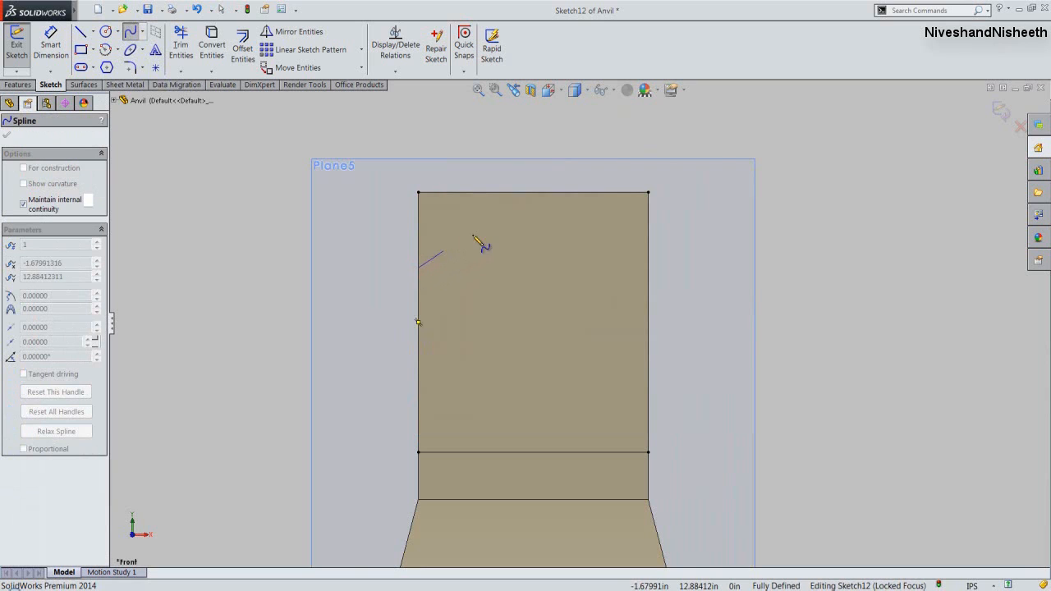
{"action": "left_click", "coordinate": [533, 192]}
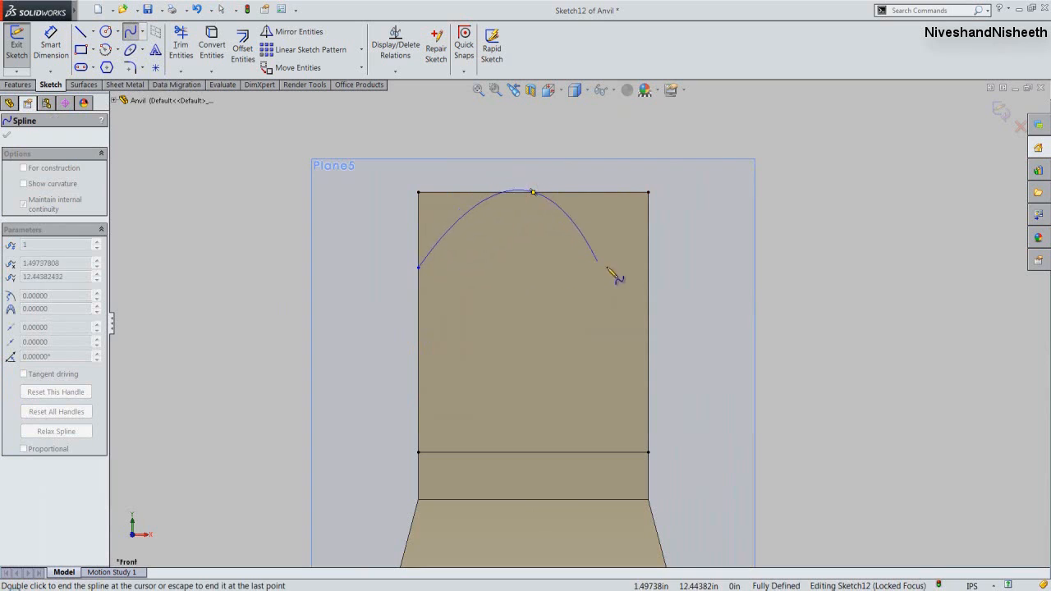
{"action": "left_click", "coordinate": [649, 285]}
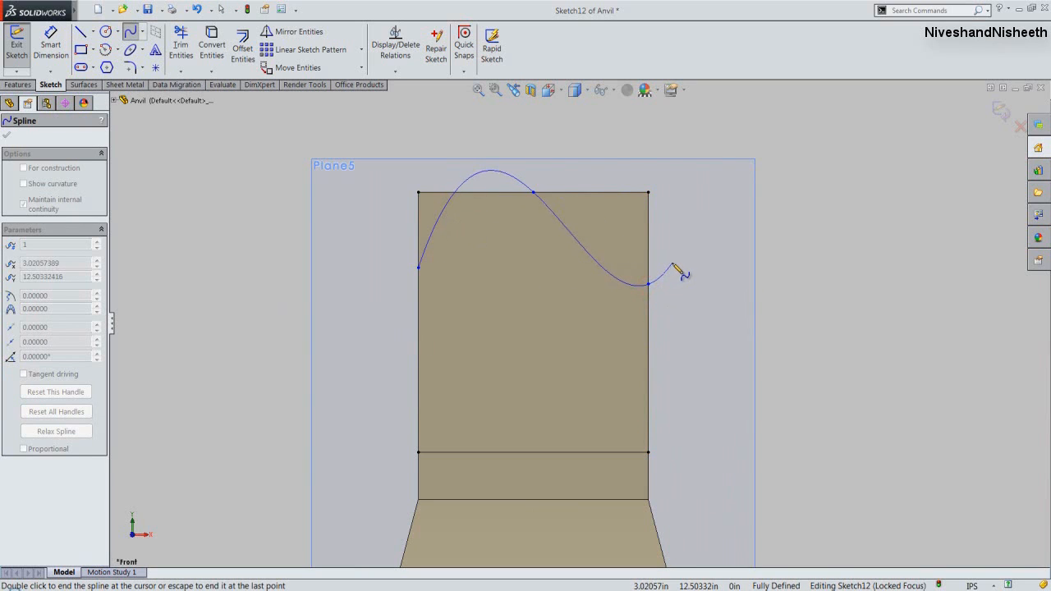
{"action": "right_click", "coordinate": [671, 265]}
{"action": "left_click", "coordinate": [698, 255]}
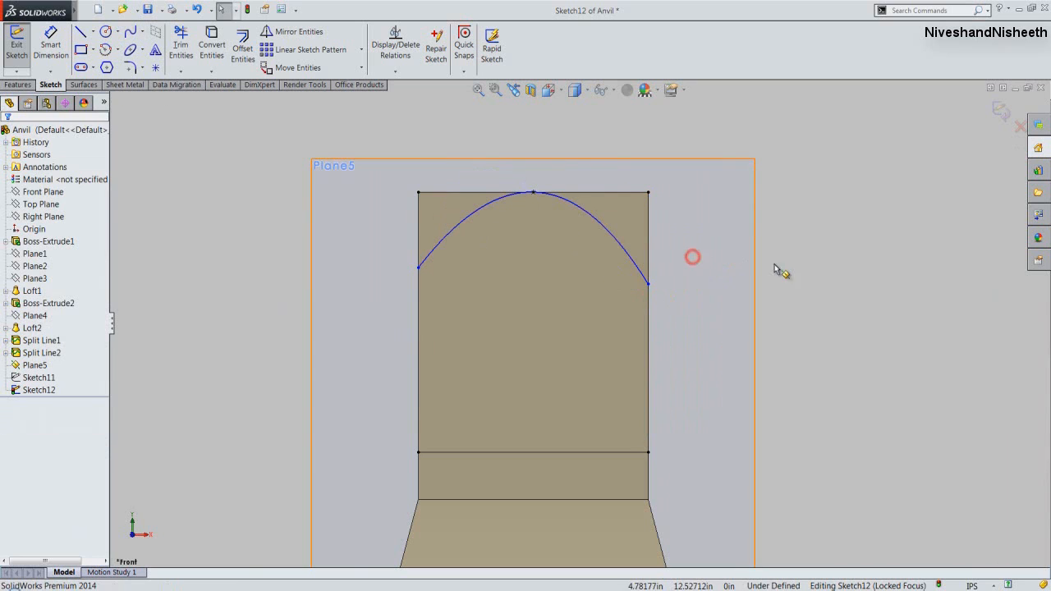
Add a horizontal relation between the spline's two endpoints.
{"action": "left_click", "coordinate": [418, 268]}
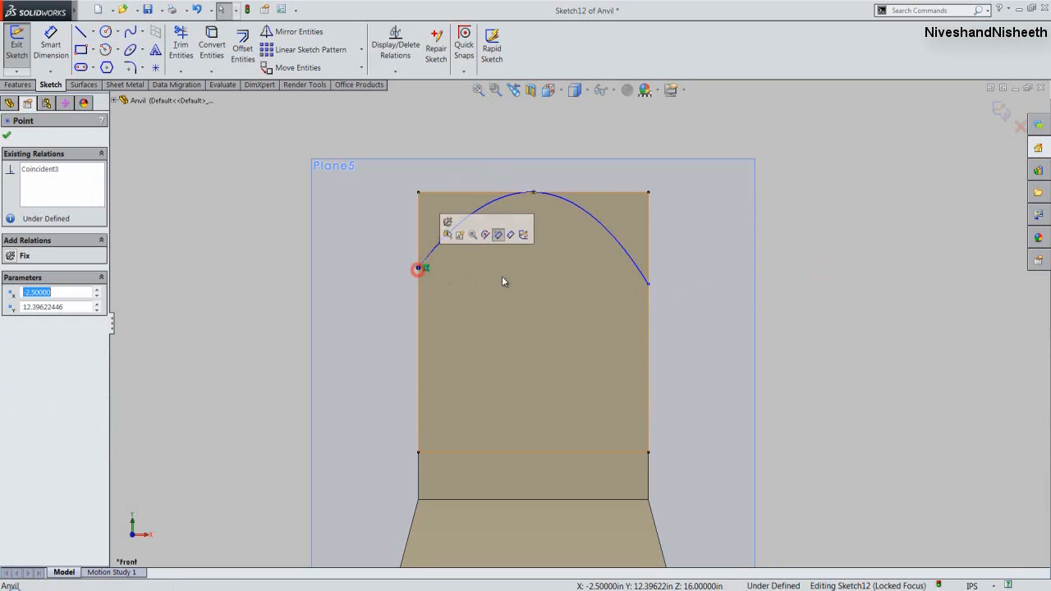
{"action": "left_click", "coordinate": [649, 286], "text": "ctrl"}
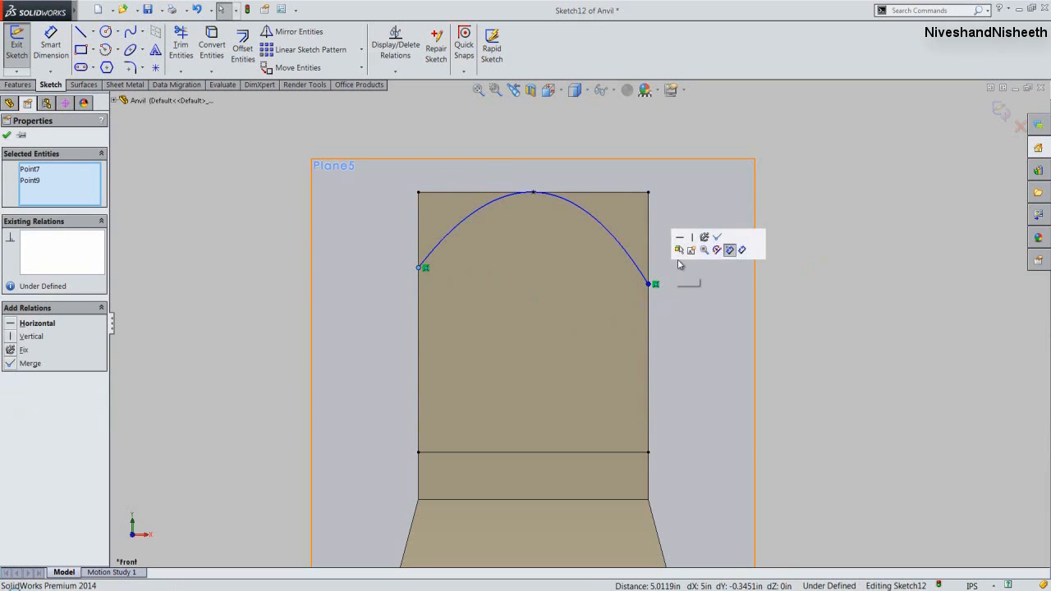
{"action": "left_click", "coordinate": [679, 240]}
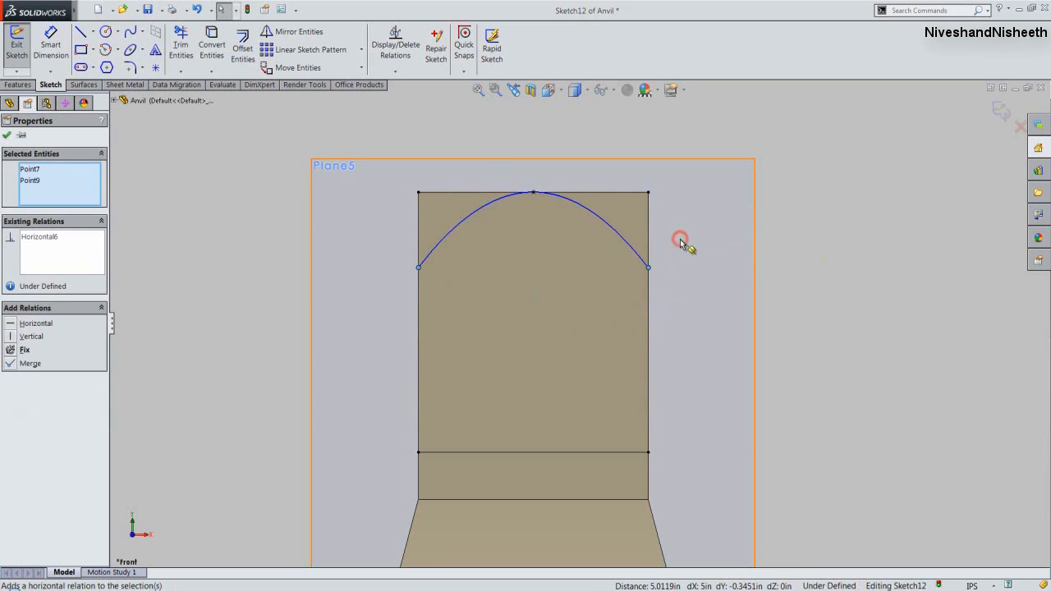
{"action": "right_click", "coordinate": [799, 219]}
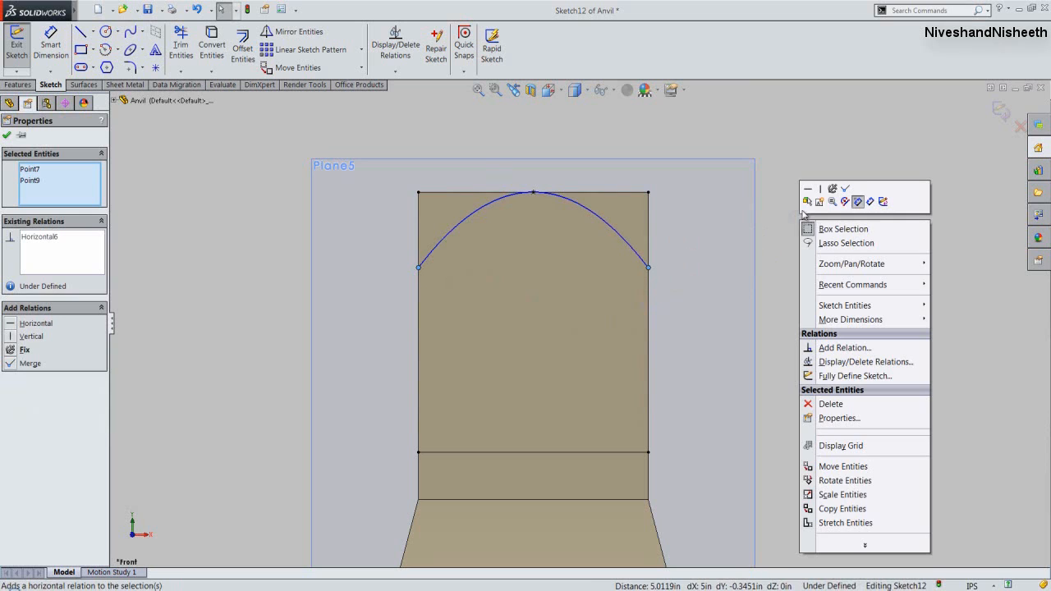
{"action": "left_click", "coordinate": [808, 191]}
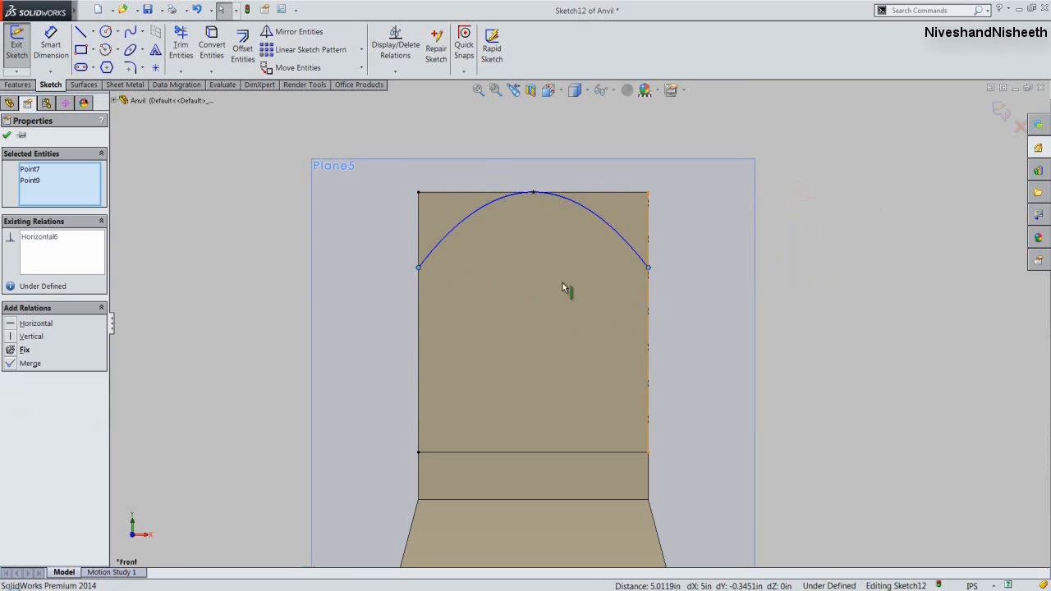
{"action": "left_click", "coordinate": [292, 278]}
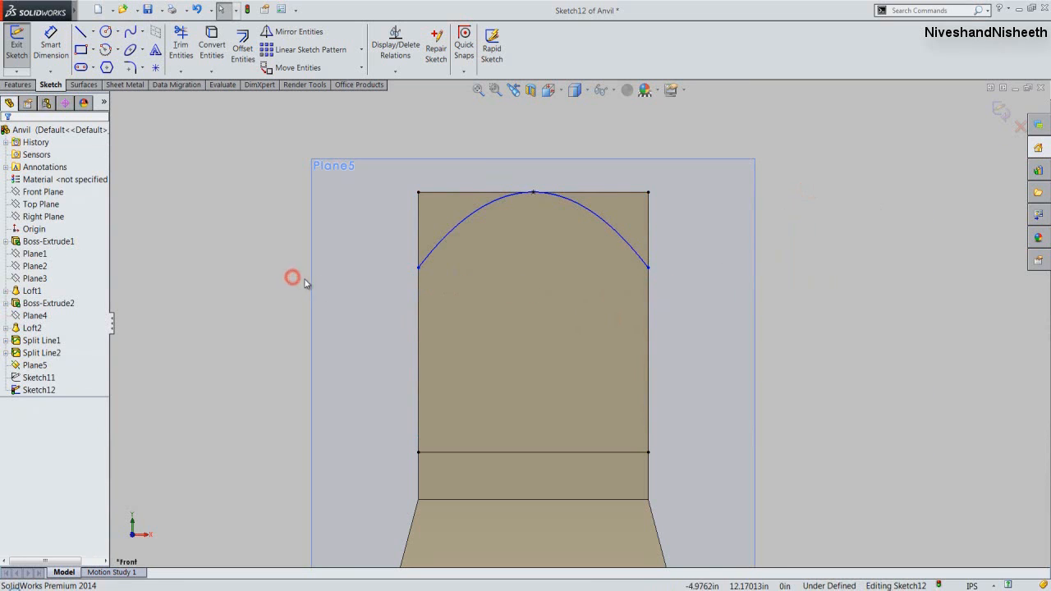
Close the arched profile with a straight line between the spline's right and left endpoints.
{"action": "right_click", "coordinate": [770, 267]}
{"action": "left_click", "coordinate": [797, 157]}
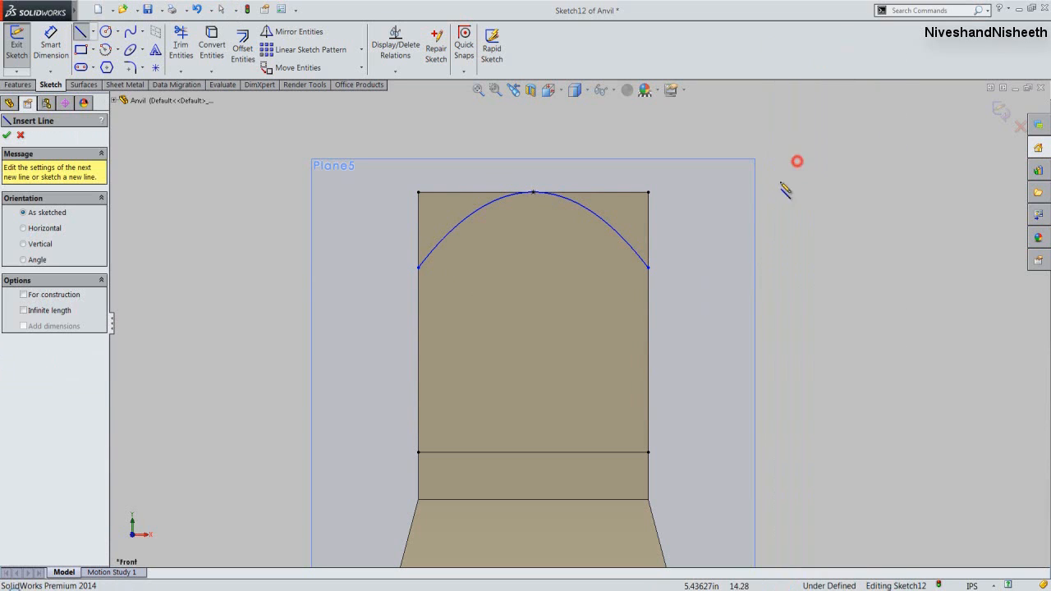
{"action": "left_click", "coordinate": [648, 268]}
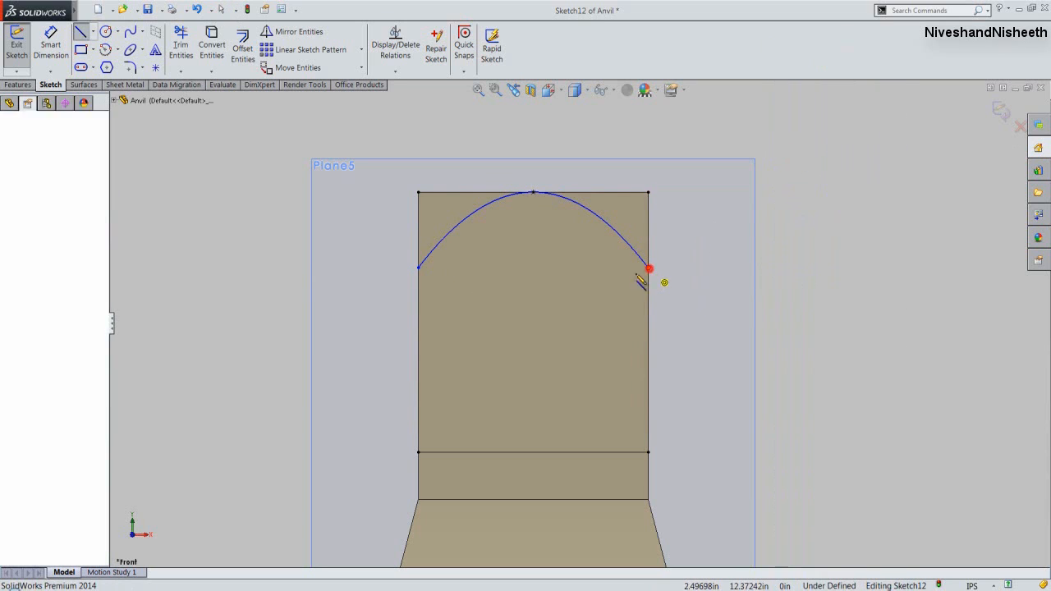
{"action": "left_click", "coordinate": [419, 268]}
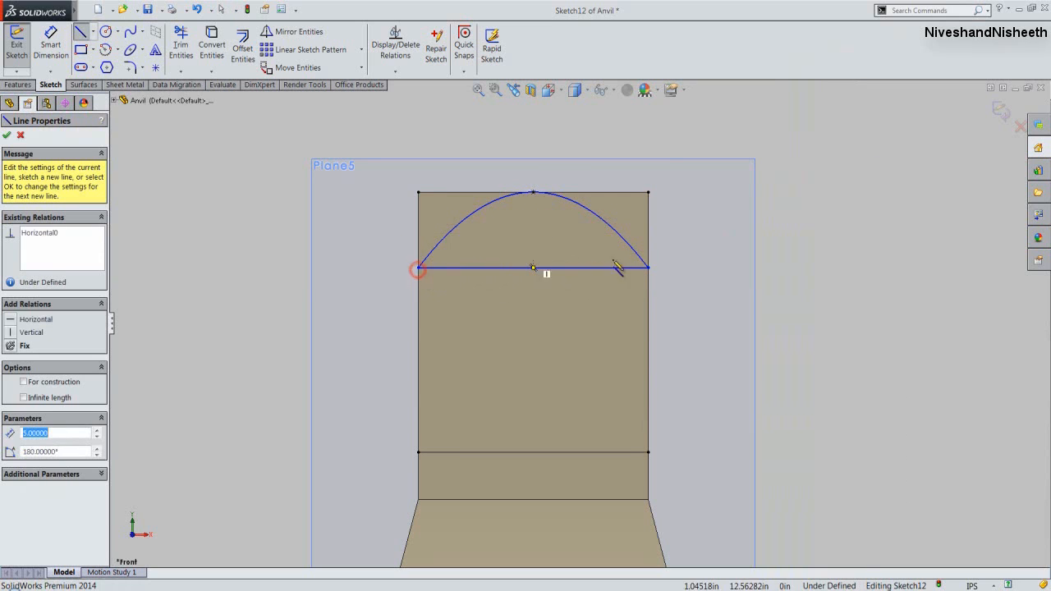
Dimension the distance between the top construction line and the arch's base line as 2.75 in, and exit the sketch.
{"action": "right_click", "coordinate": [773, 240]}
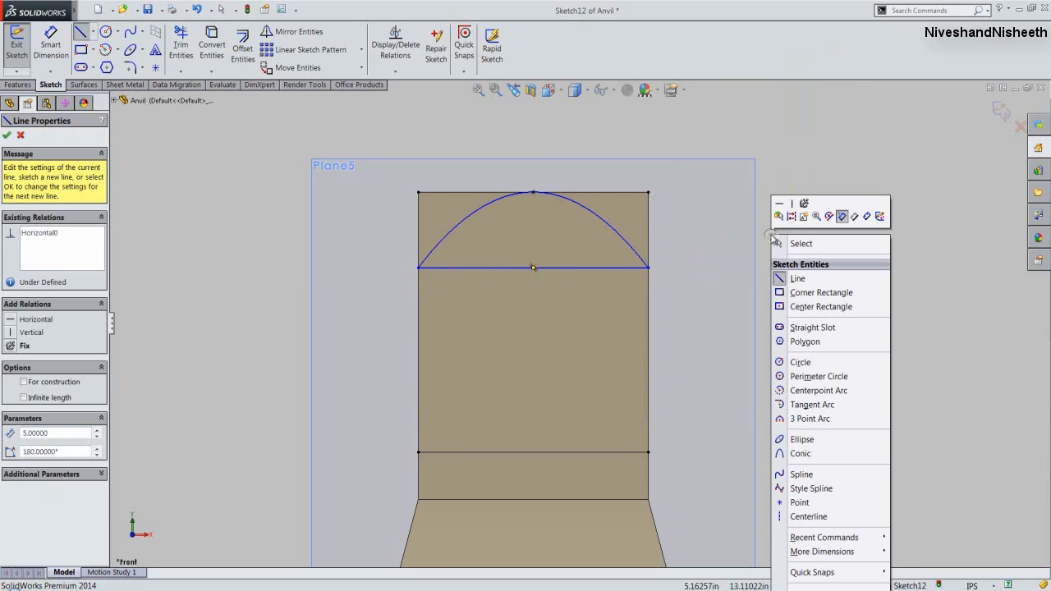
{"action": "left_click", "coordinate": [864, 218]}
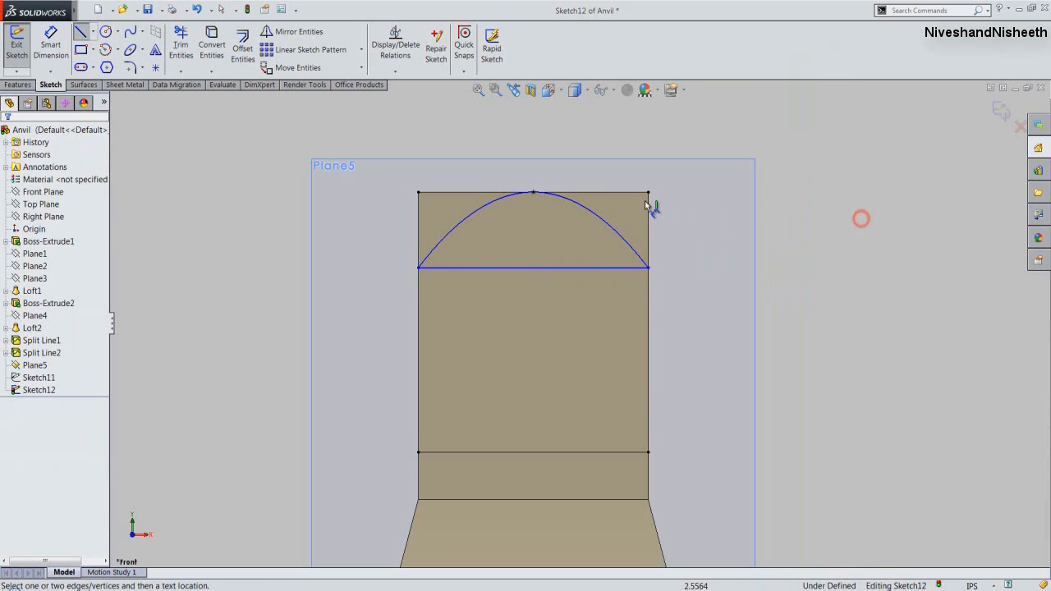
{"action": "left_click", "coordinate": [622, 194]}
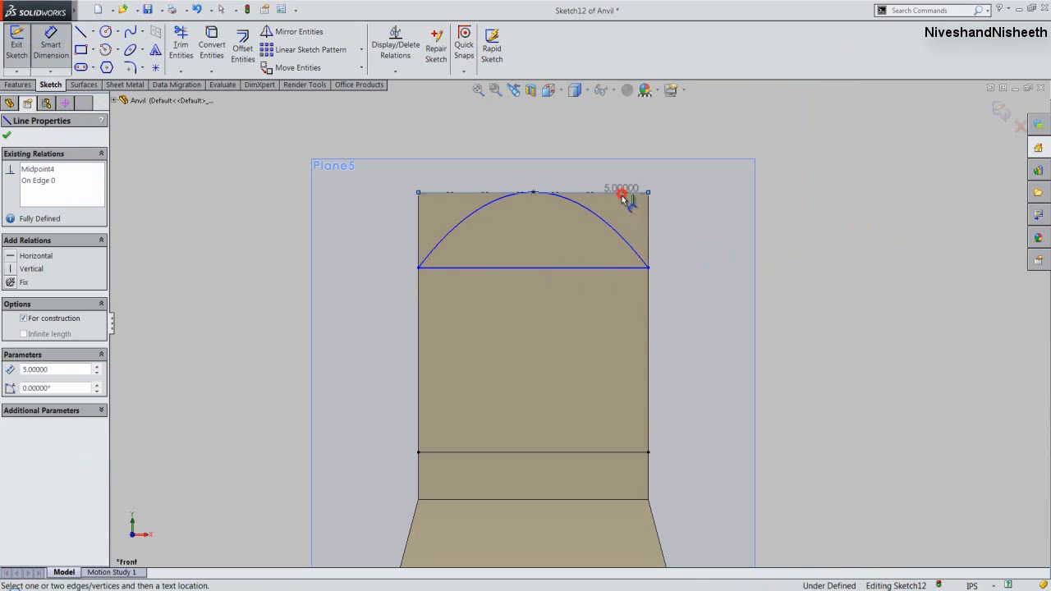
{"action": "left_click", "coordinate": [614, 267]}
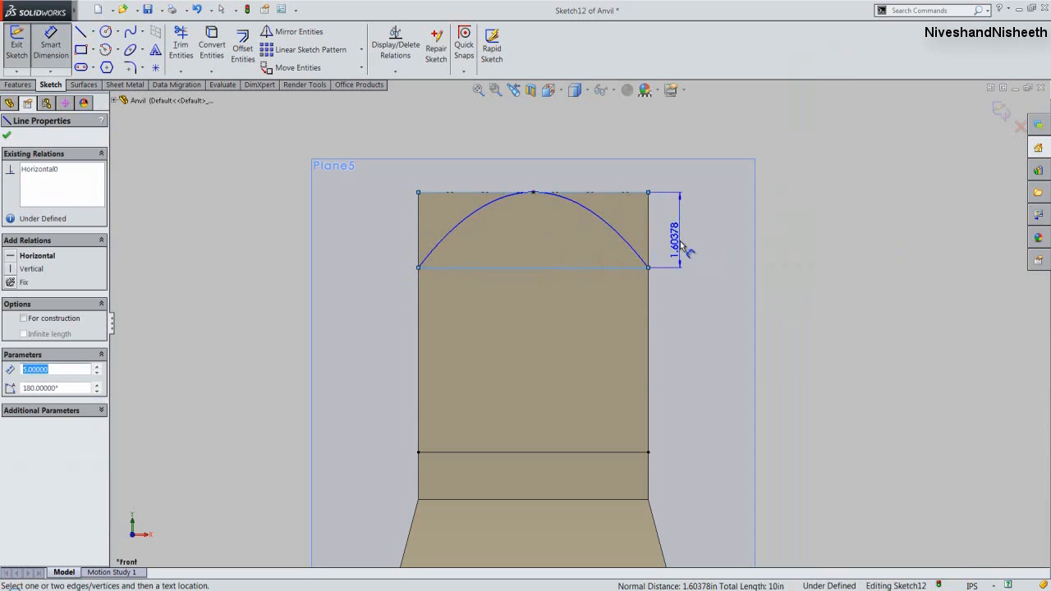
{"action": "left_click", "coordinate": [679, 243]}
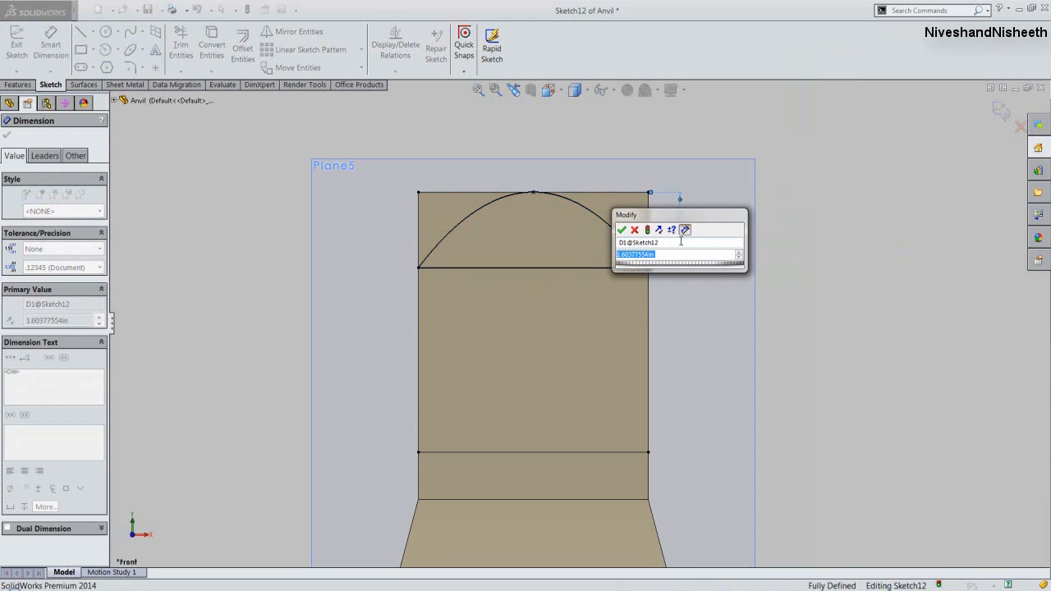
{"action": "type", "text": "2.75"}
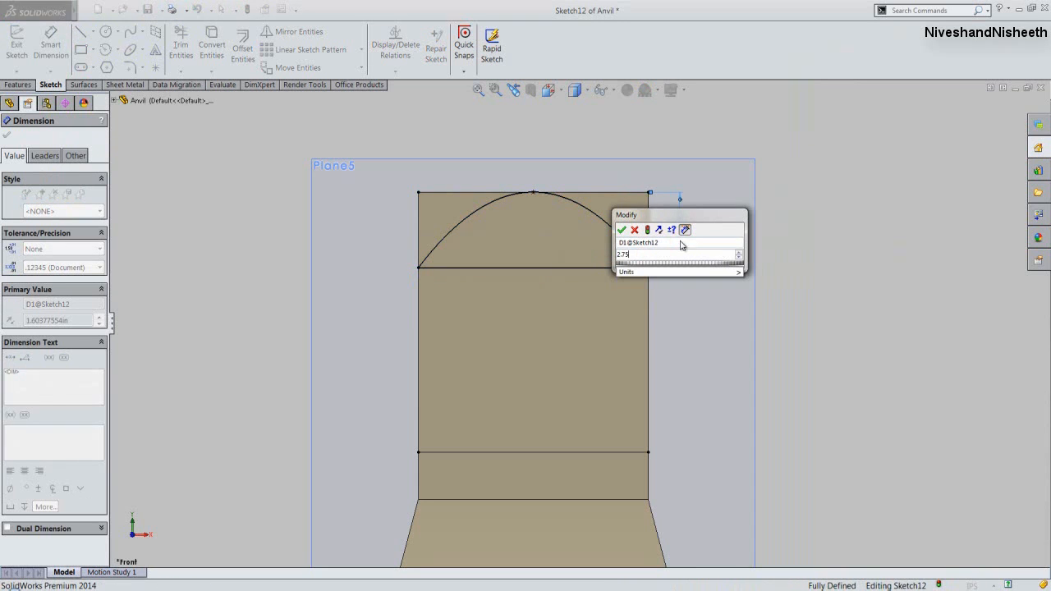
{"action": "key", "text": "Return"}
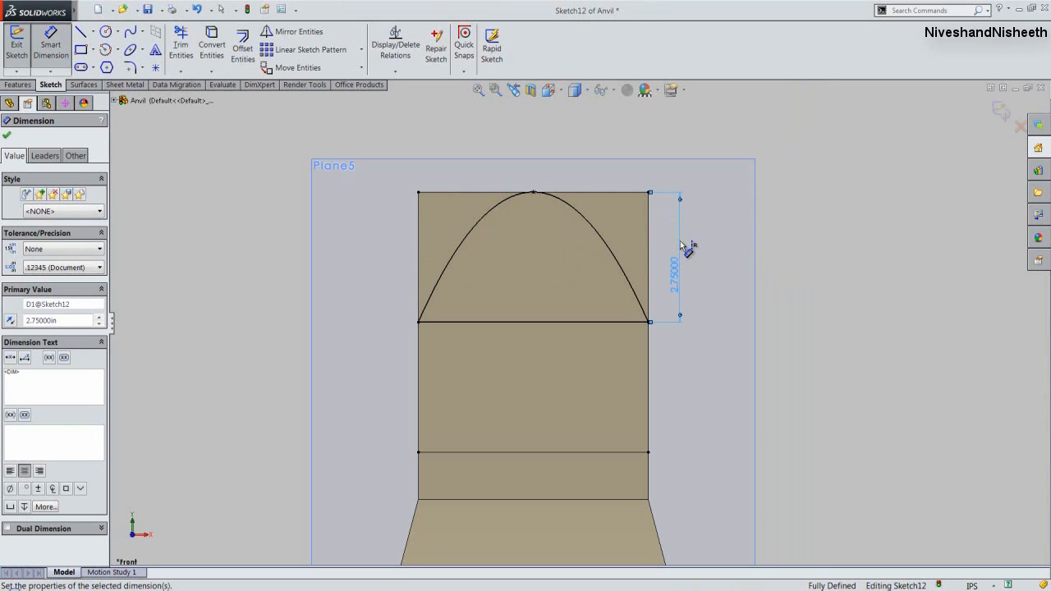
{"action": "right_click", "coordinate": [813, 200]}
{"action": "left_click", "coordinate": [866, 236]}
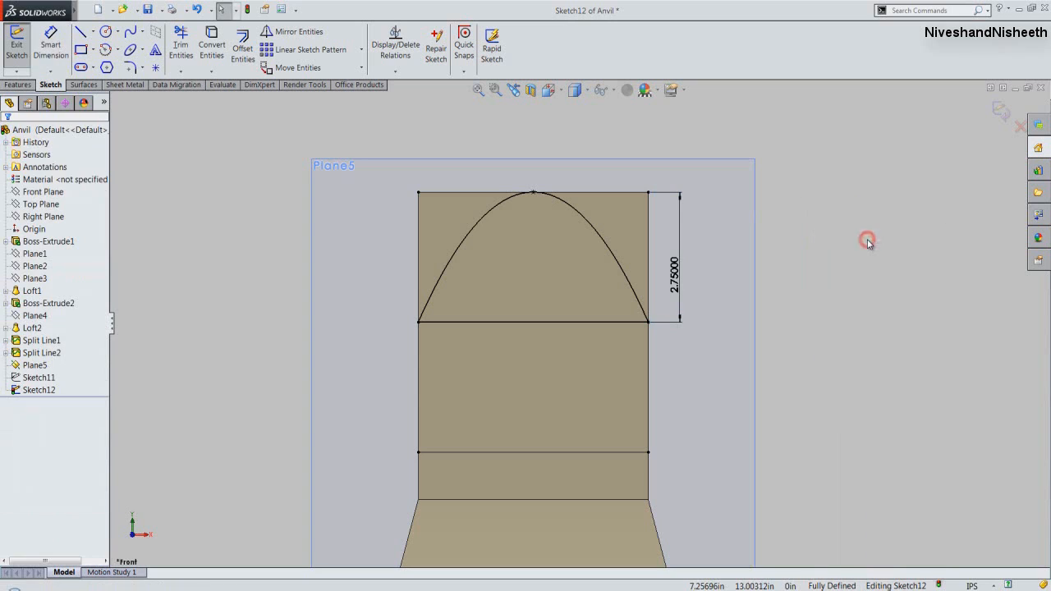
{"action": "left_click", "coordinate": [999, 111]}
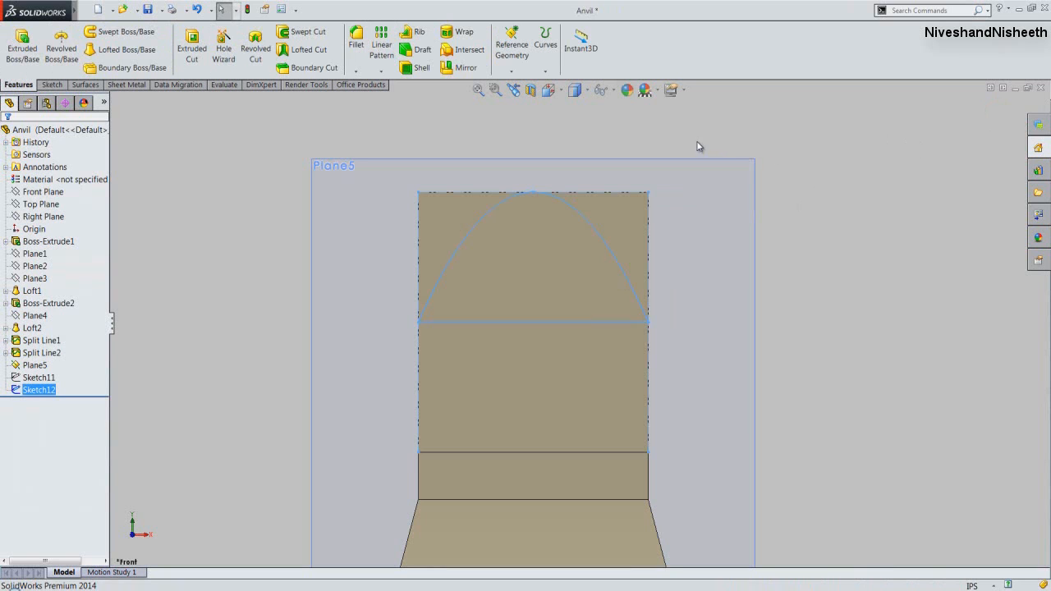
Project the arched profile sketch onto the curved front face of the upper body as a projected curve, using Sketch on faces with reversed projection.
{"action": "left_click", "coordinate": [548, 92]}
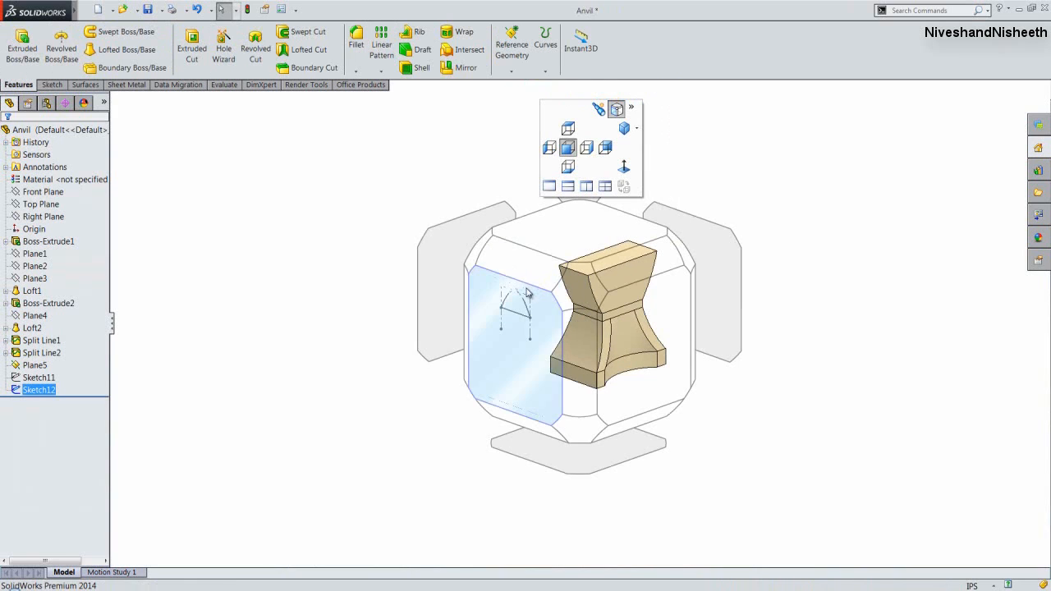
{"action": "left_click", "coordinate": [561, 293]}
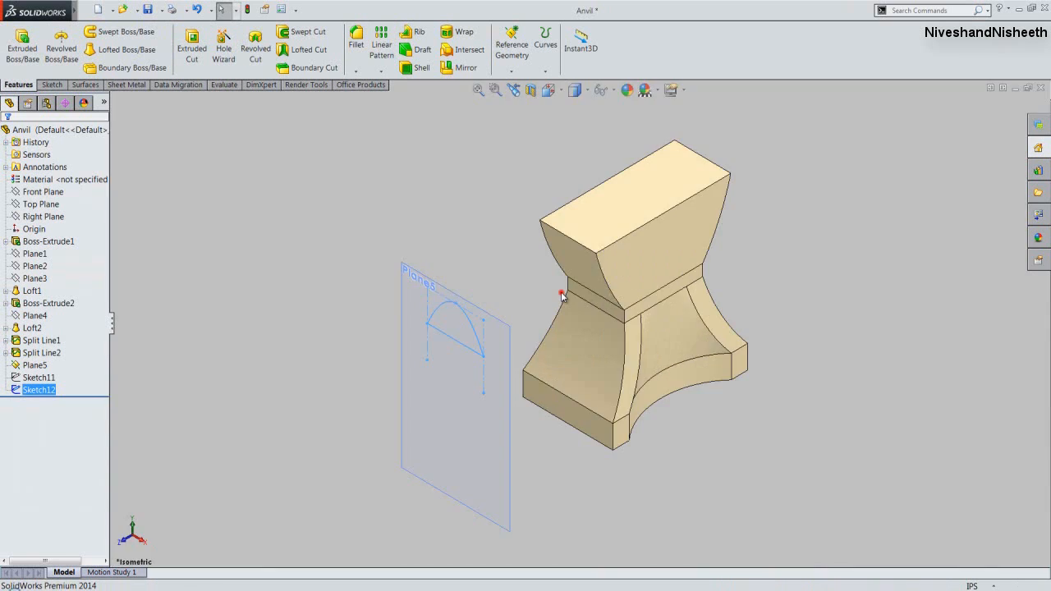
{"action": "scroll", "coordinate": [534, 254], "scroll_direction": "down", "scroll_amount": 2}
{"action": "left_click", "coordinate": [479, 214]}
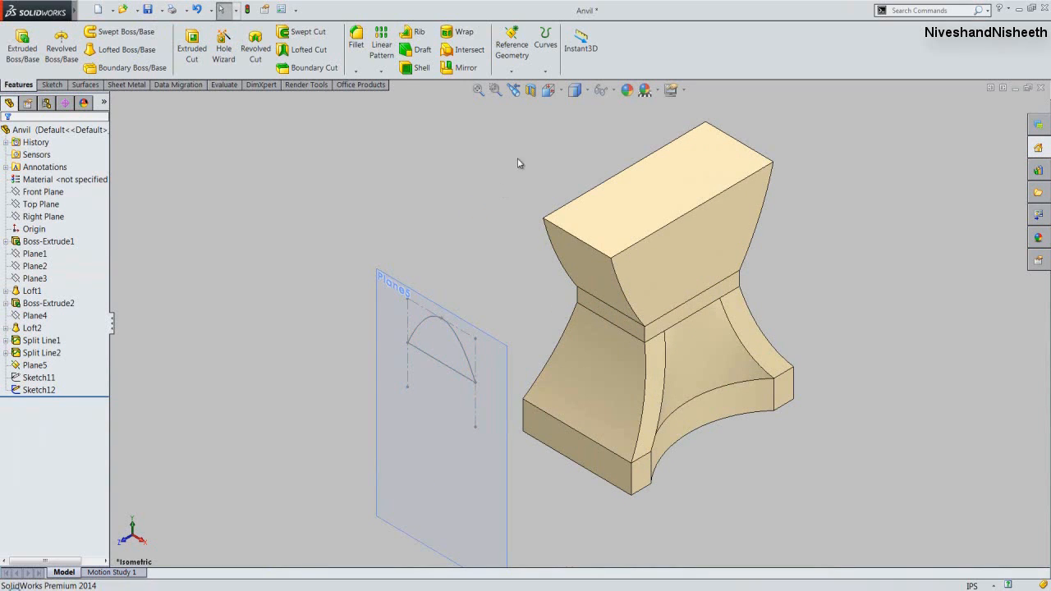
{"action": "left_click", "coordinate": [545, 67]}
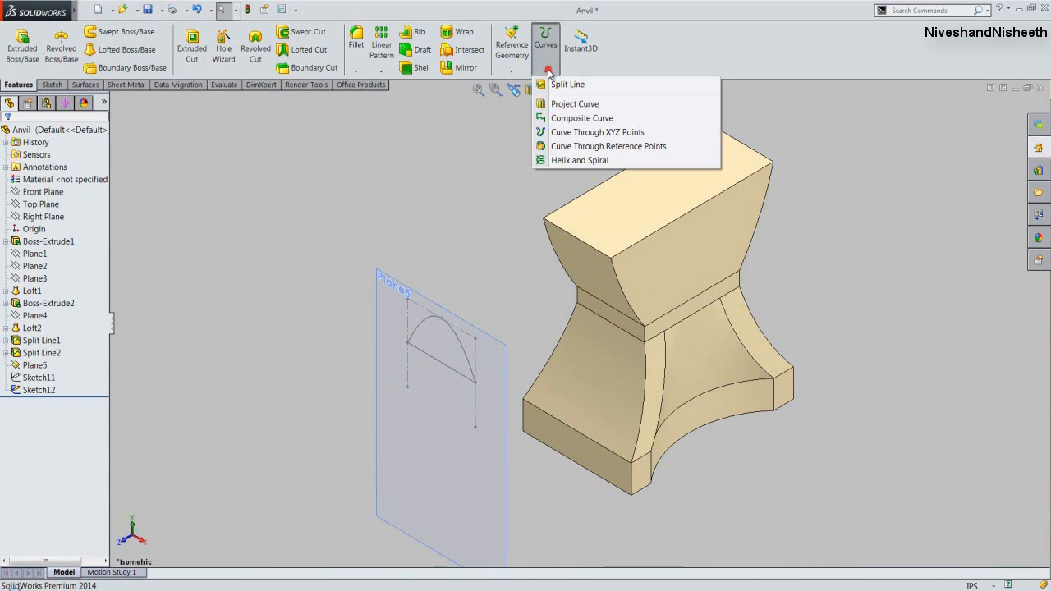
{"action": "left_click", "coordinate": [585, 104]}
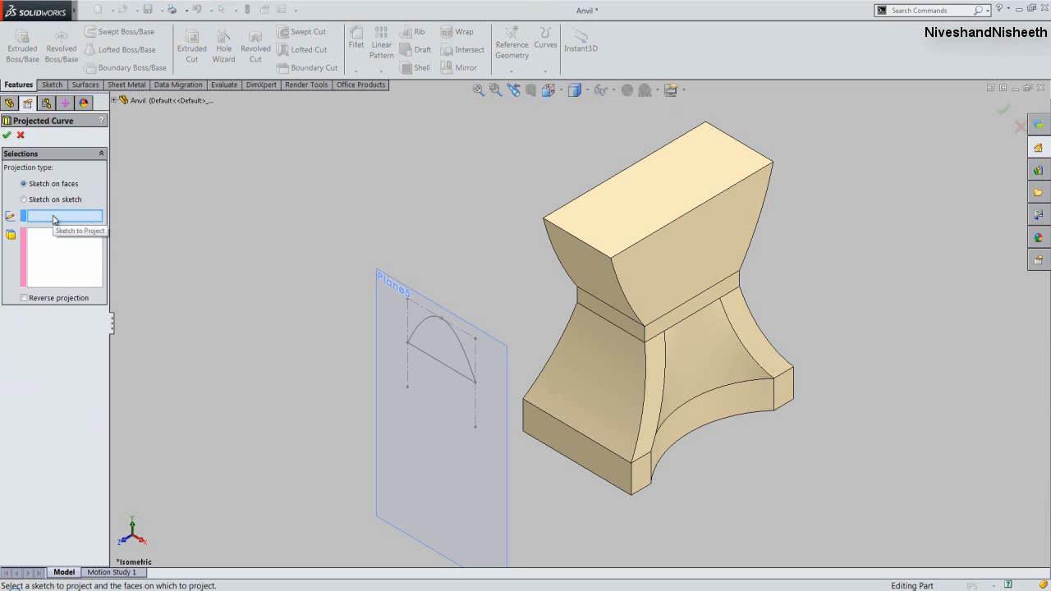
{"action": "left_click", "coordinate": [430, 322]}
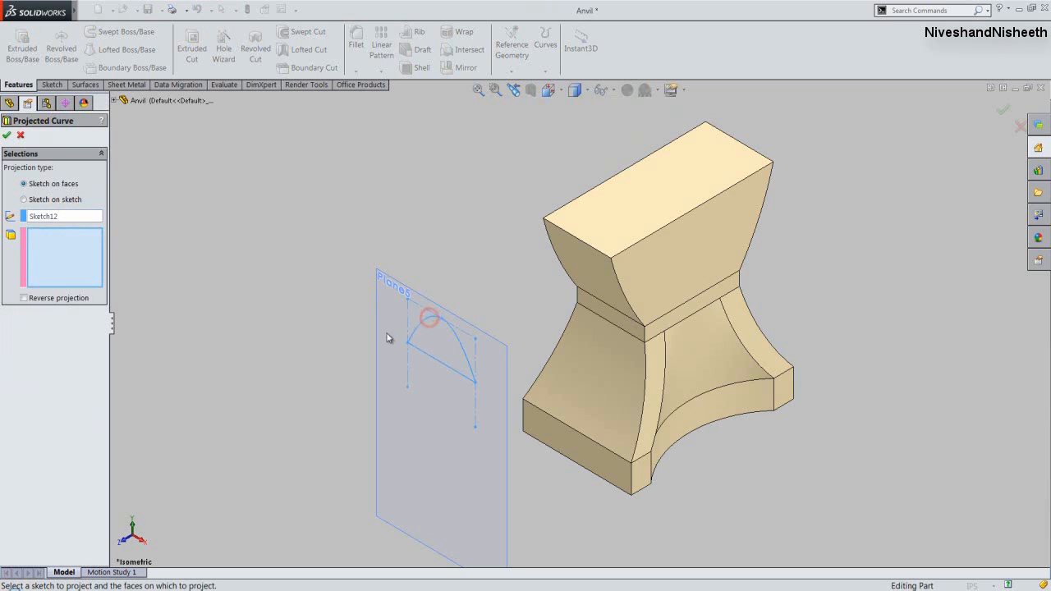
{"action": "left_click", "coordinate": [48, 242]}
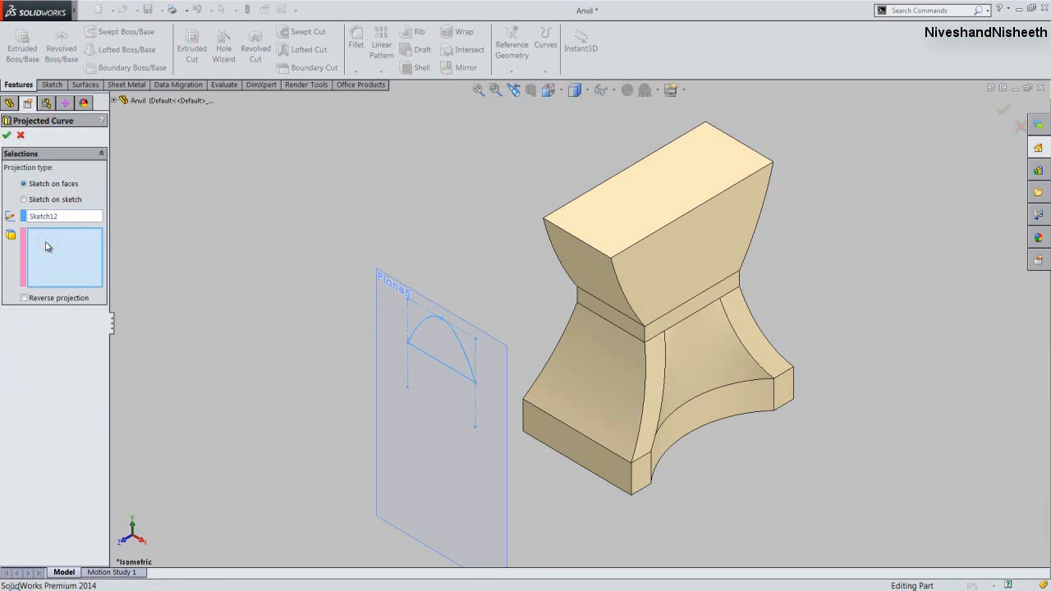
{"action": "left_click", "coordinate": [577, 267]}
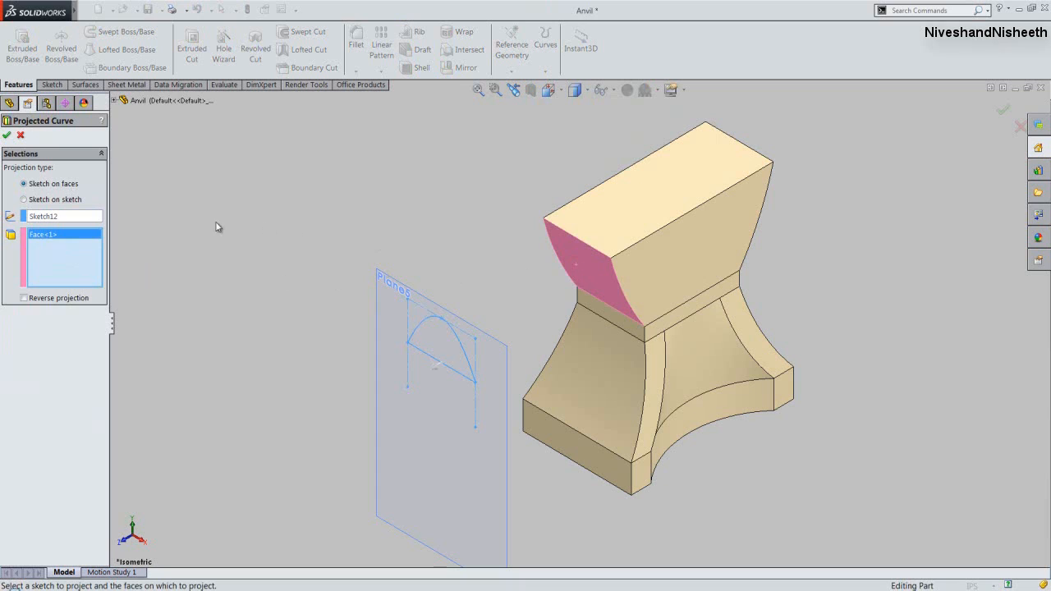
{"action": "left_click", "coordinate": [25, 299]}
{"action": "left_click", "coordinate": [6, 136]}
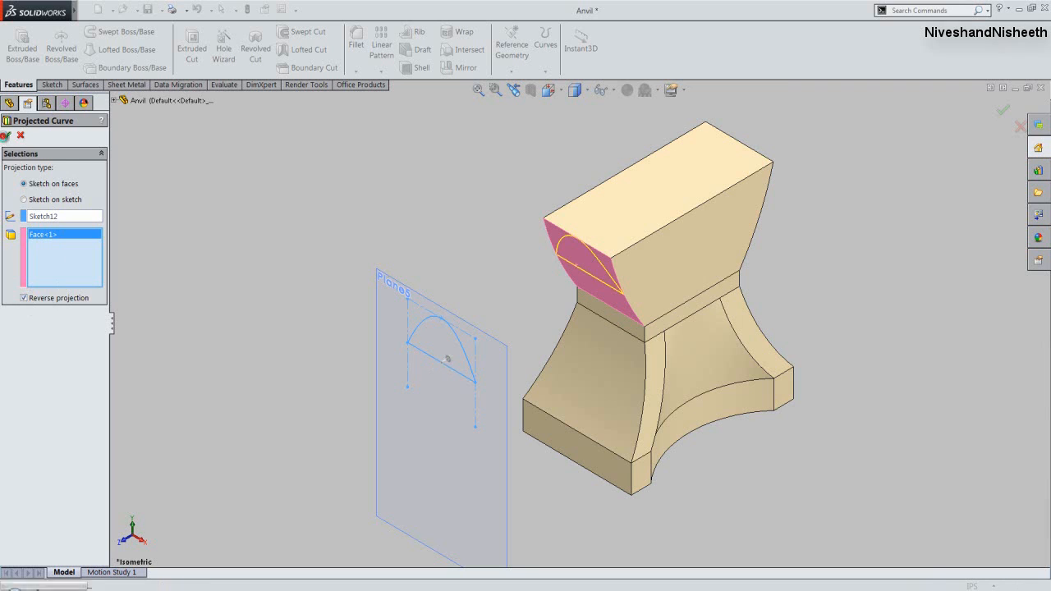
{"action": "left_click", "coordinate": [241, 249]}
Hide Plane5 in front of the anvil body.
{"action": "middle_click_drag", "start_coordinate": [414, 238], "coordinate": [426, 188]}
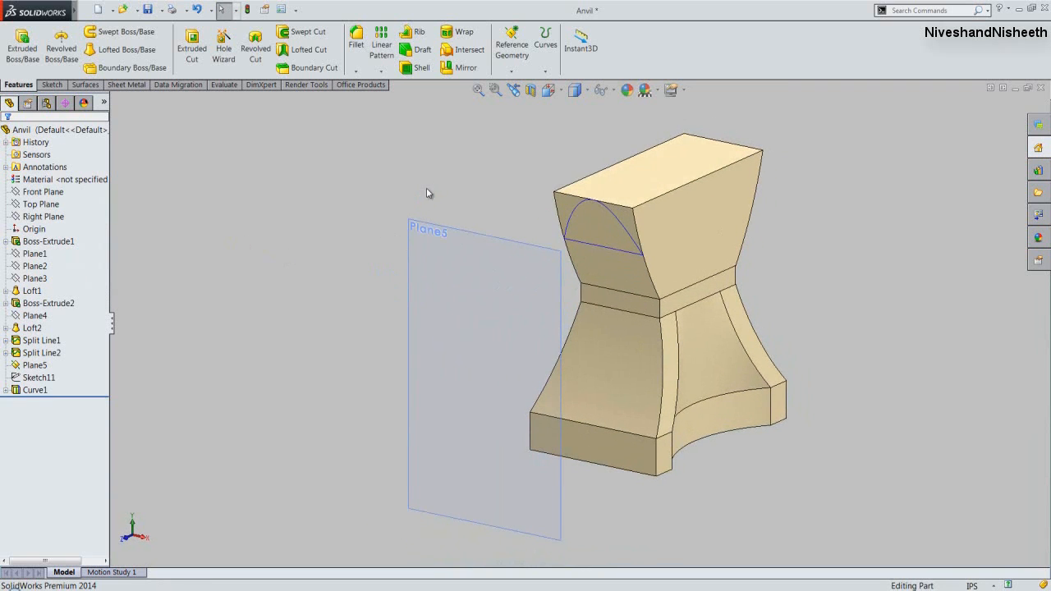
{"action": "left_click", "coordinate": [475, 200]}
{"action": "left_click", "coordinate": [473, 238]}
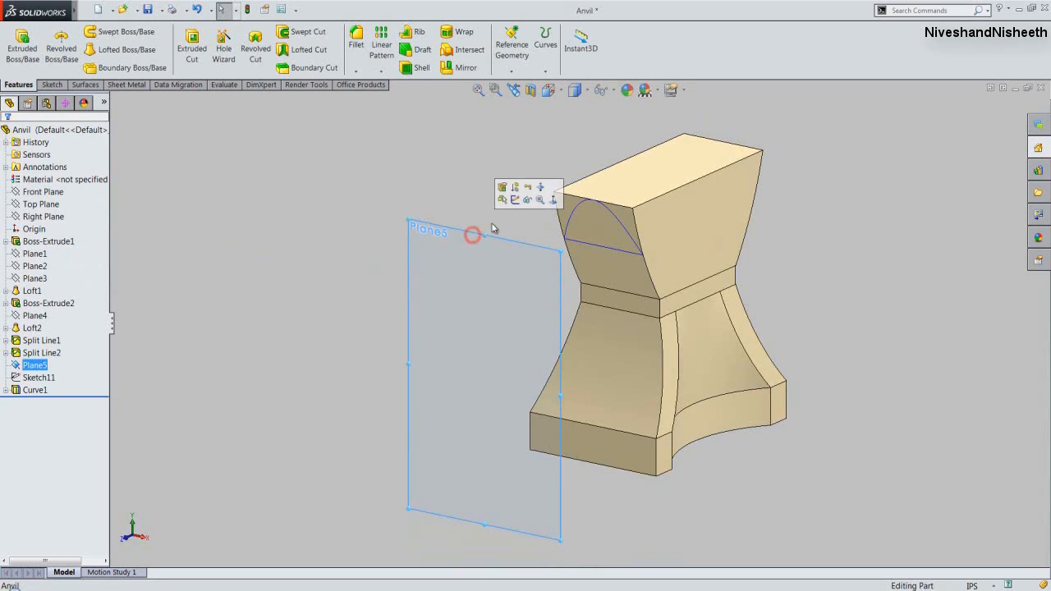
{"action": "left_click", "coordinate": [530, 202]}
{"action": "scroll", "coordinate": [615, 199], "scroll_direction": "down", "scroll_amount": 3}
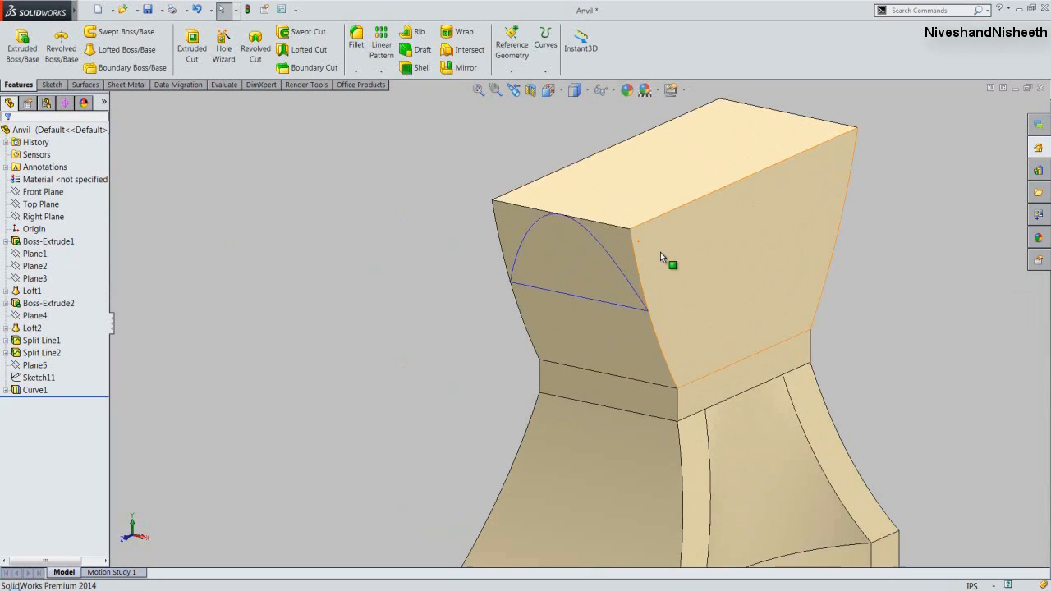
{"action": "left_click", "coordinate": [349, 246]}
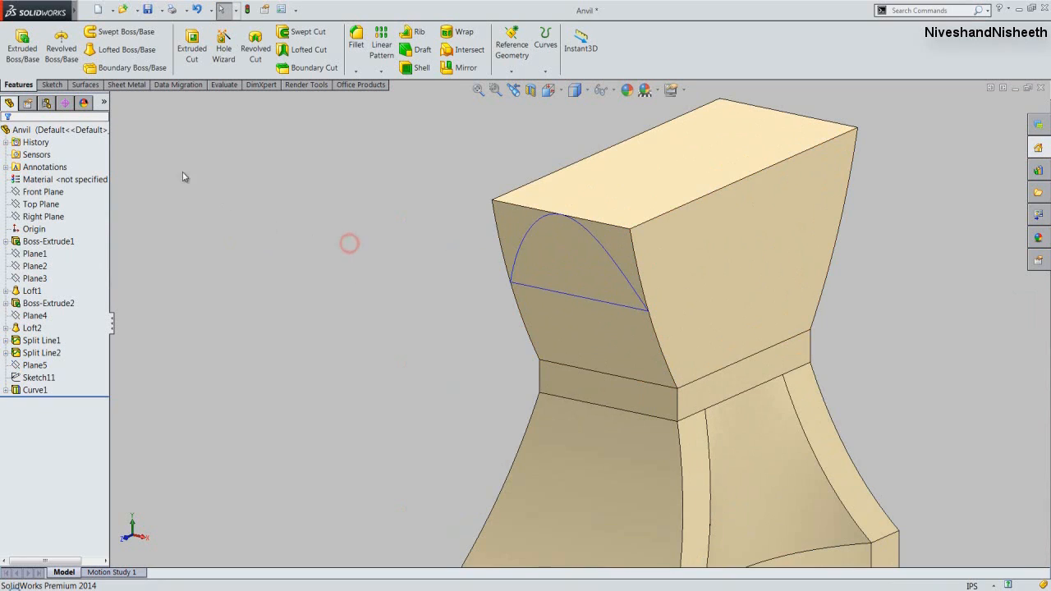
Start a 3D sketch and draw a line along the projected curve's base from its left endpoint to its right endpoint.
{"action": "left_click", "coordinate": [51, 84]}
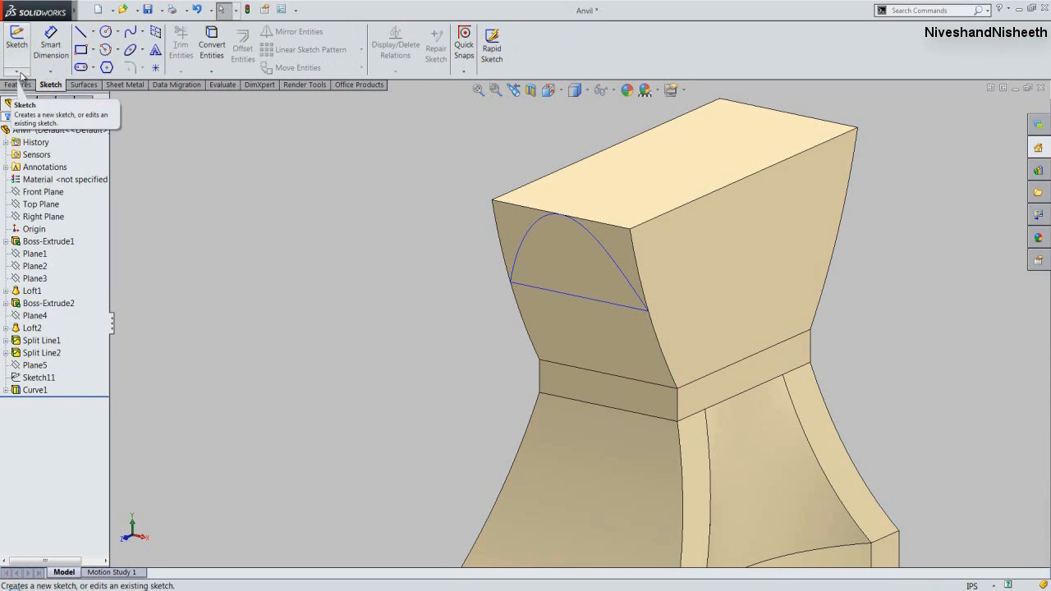
{"action": "left_click", "coordinate": [18, 72]}
{"action": "left_click", "coordinate": [37, 96]}
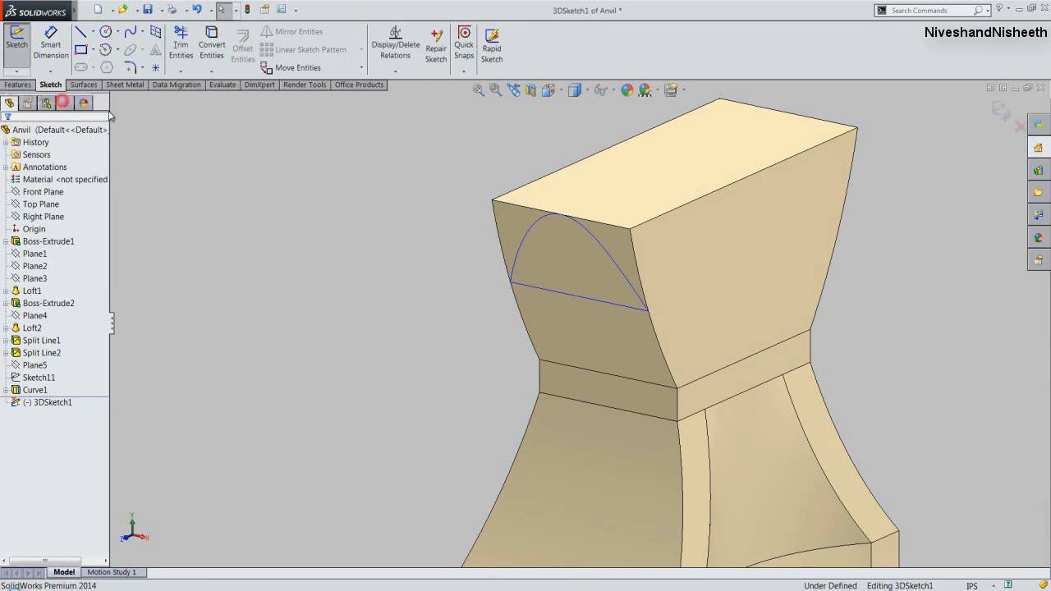
{"action": "right_click", "coordinate": [395, 286]}
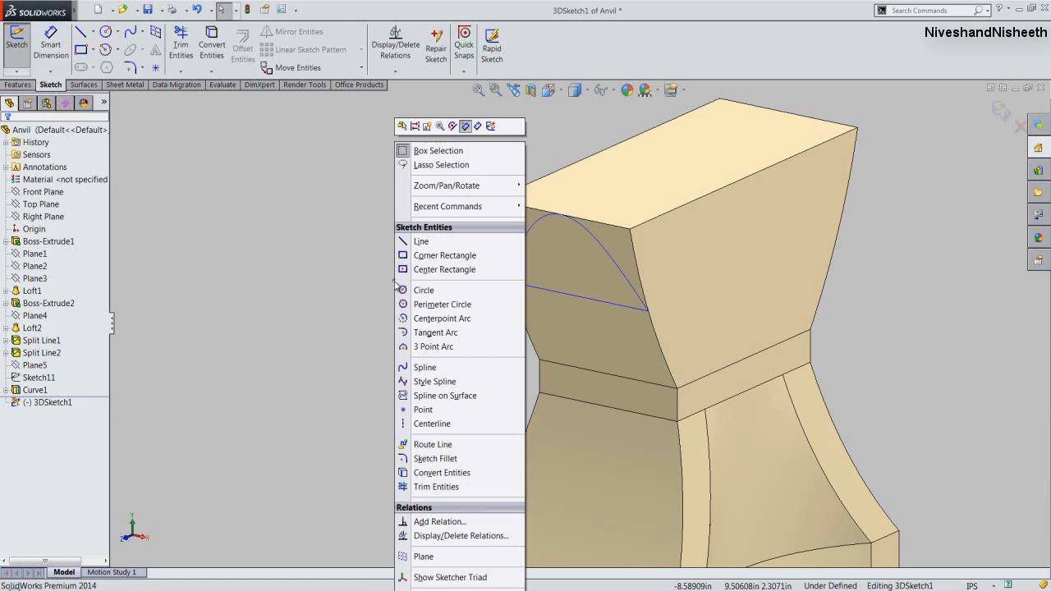
{"action": "left_click", "coordinate": [421, 243]}
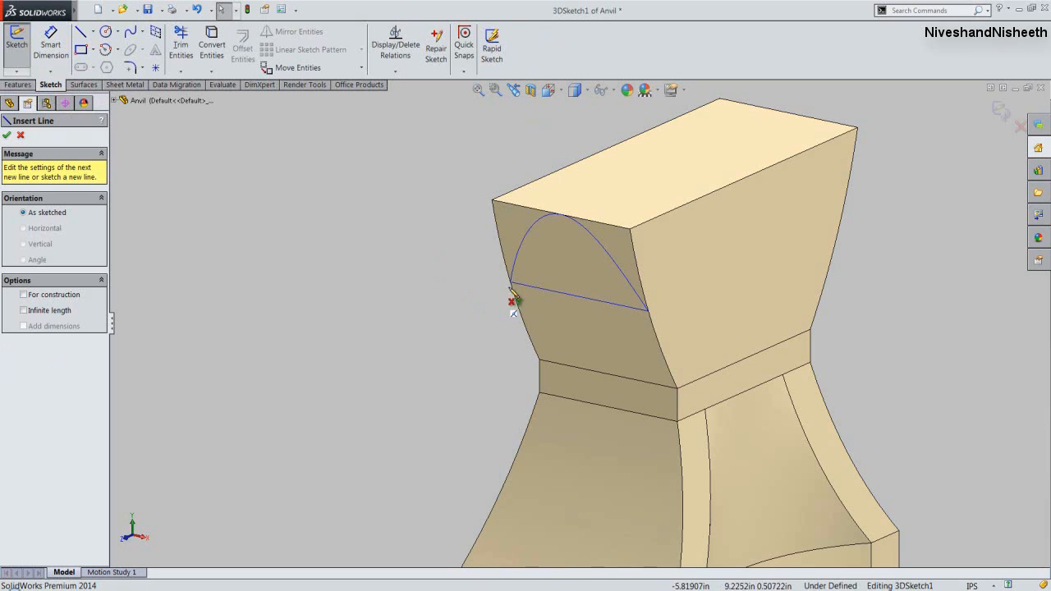
{"action": "scroll", "coordinate": [516, 293], "scroll_direction": "down", "scroll_amount": 5}
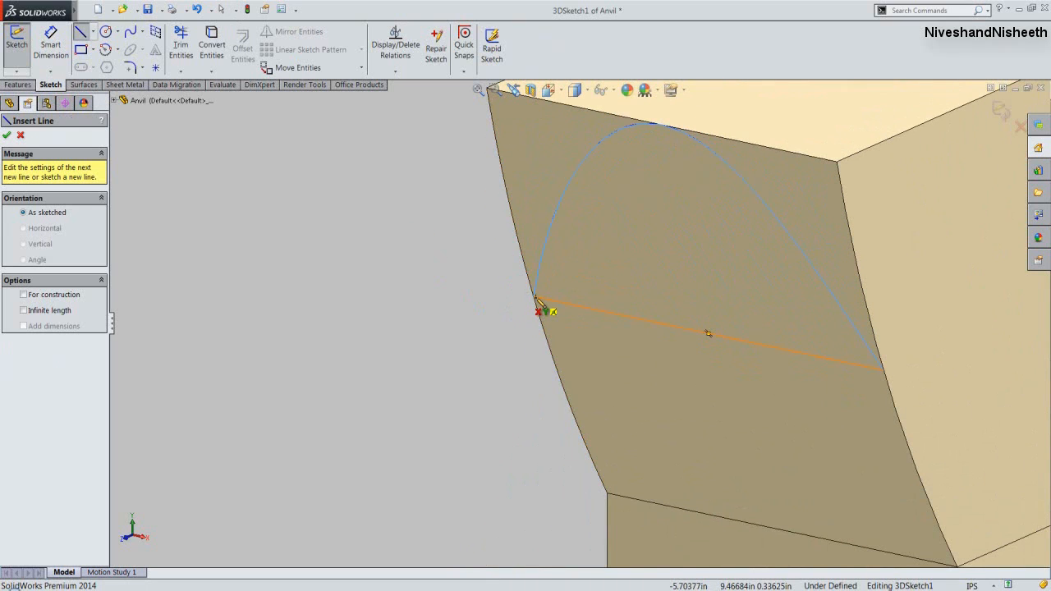
{"action": "left_click", "coordinate": [535, 298]}
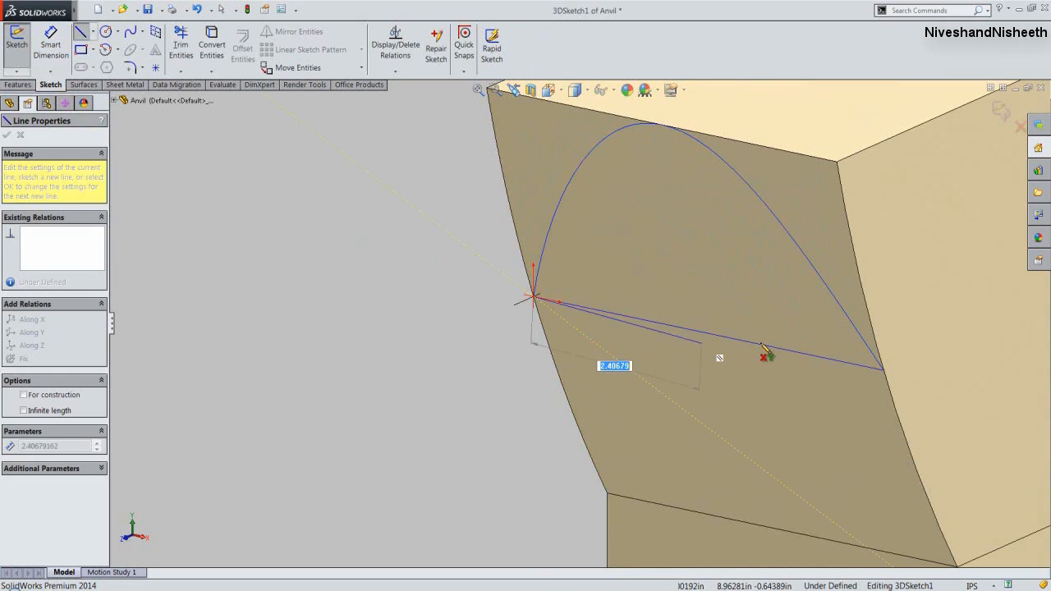
{"action": "type", "text": "5"}
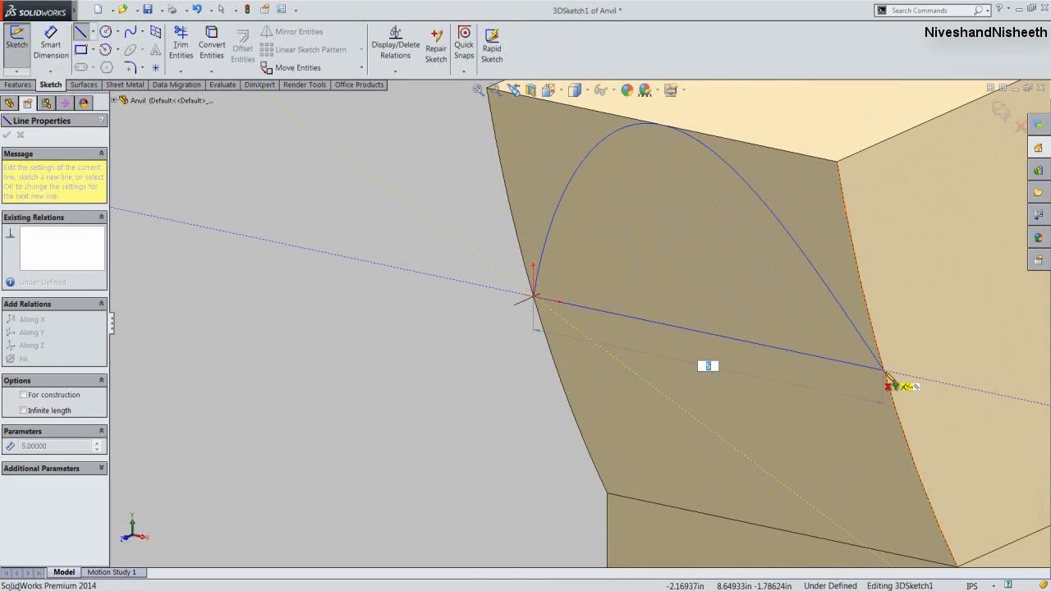
{"action": "left_click", "coordinate": [884, 371]}
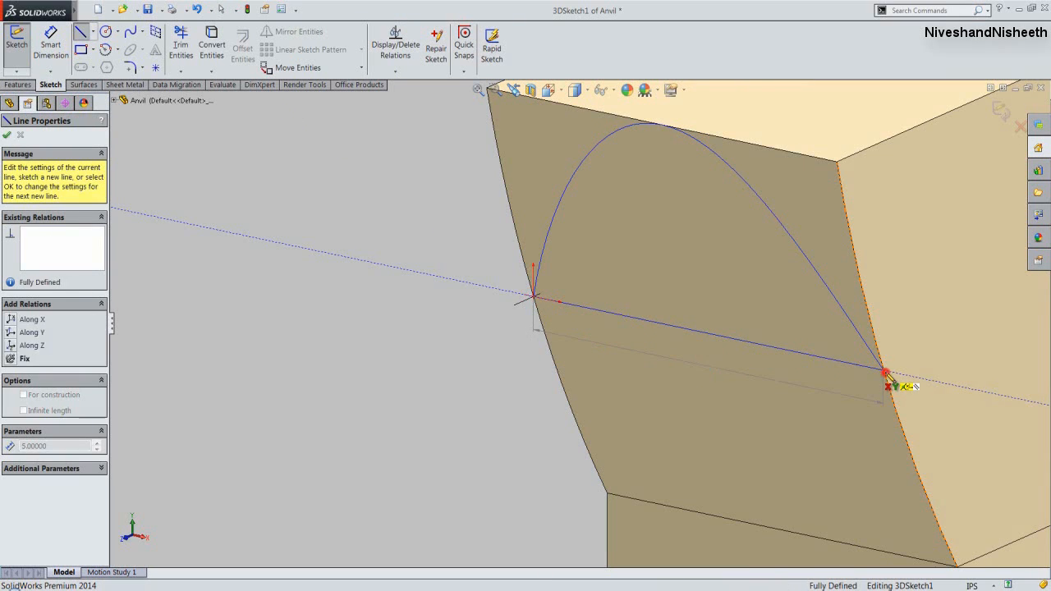
Draw a spline from the base line's right endpoint through the arch's apex to its left endpoint, and exit the 3D sketch.
{"action": "right_click", "coordinate": [902, 314]}
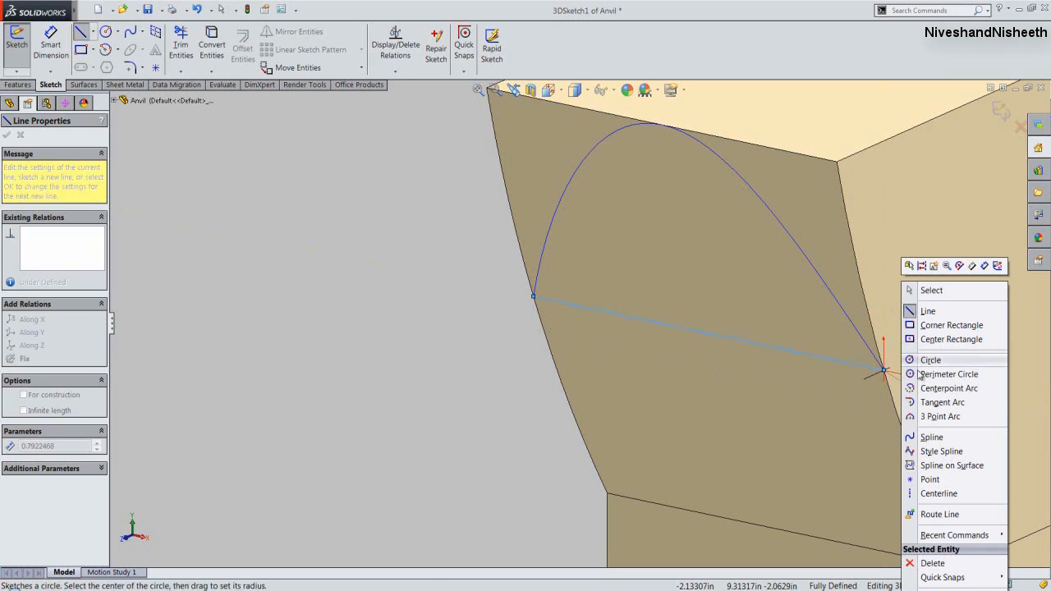
{"action": "left_click", "coordinate": [931, 437]}
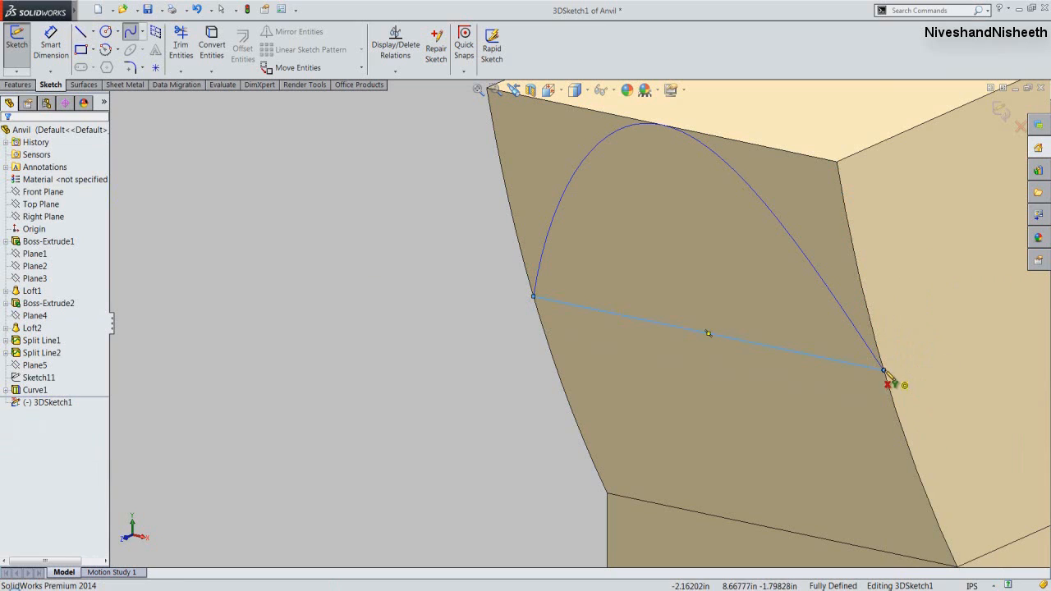
{"action": "left_click", "coordinate": [883, 370]}
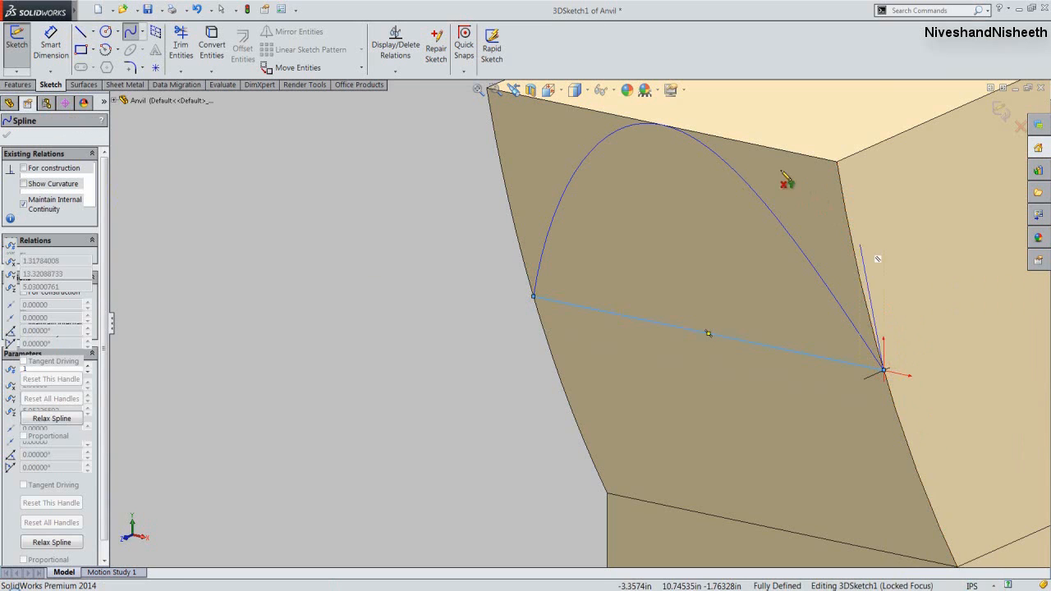
{"action": "left_click", "coordinate": [663, 125]}
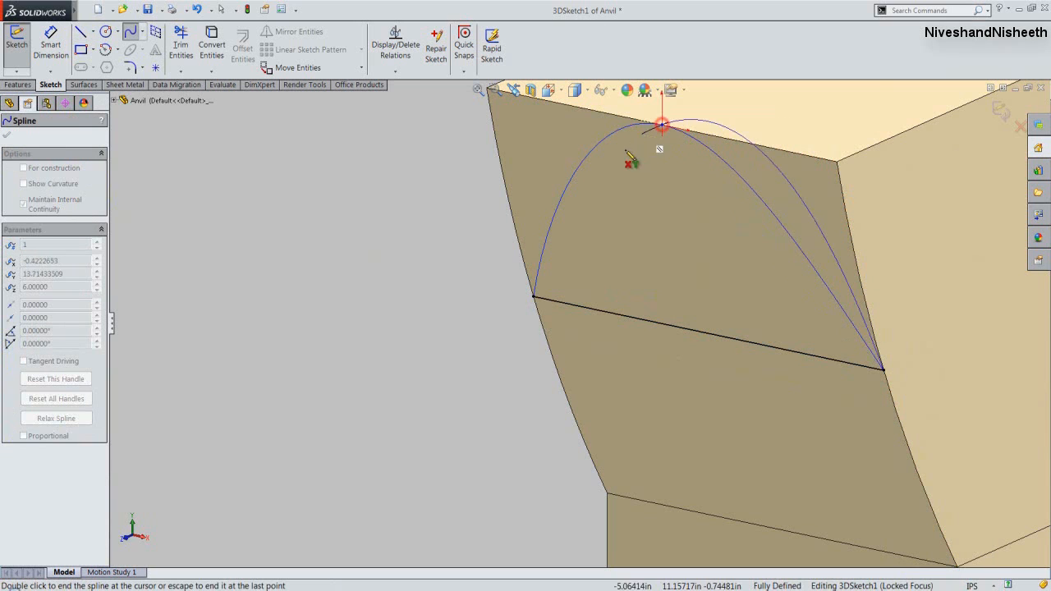
{"action": "left_click", "coordinate": [533, 297]}
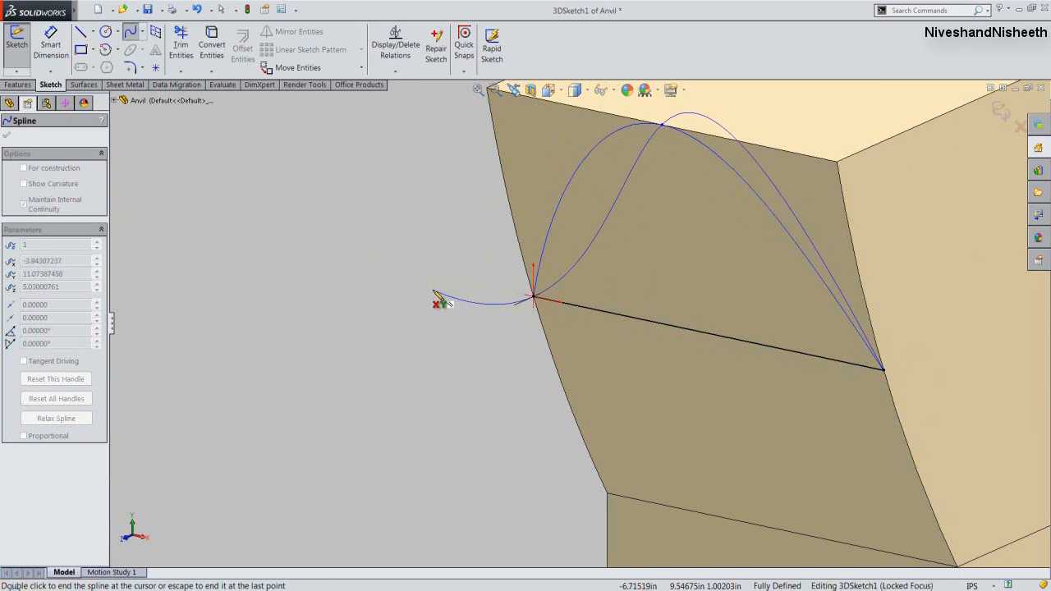
{"action": "right_click", "coordinate": [436, 294]}
{"action": "left_click", "coordinate": [455, 304]}
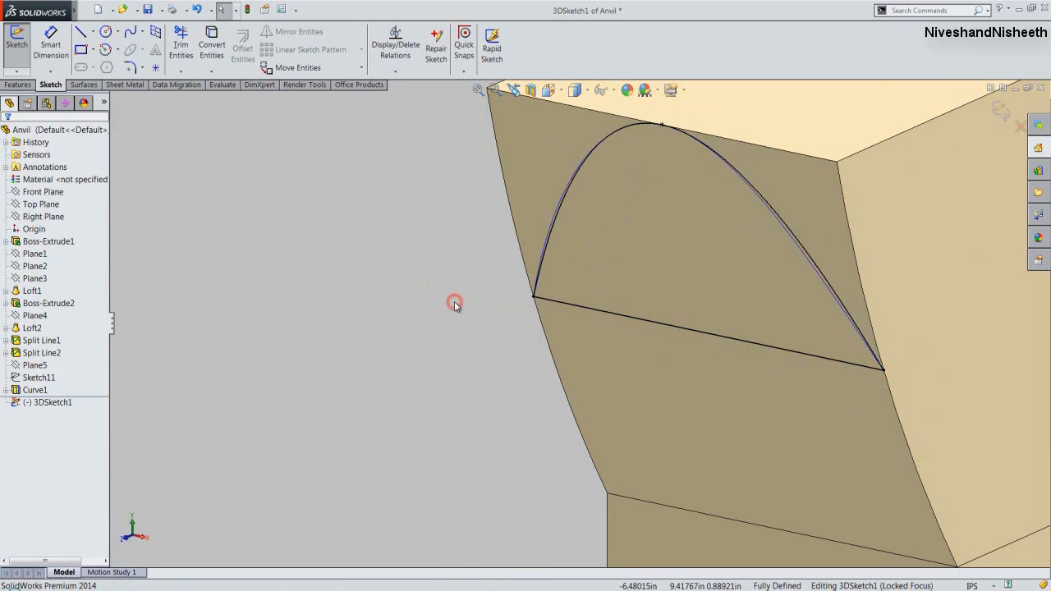
{"action": "left_click", "coordinate": [1001, 113]}
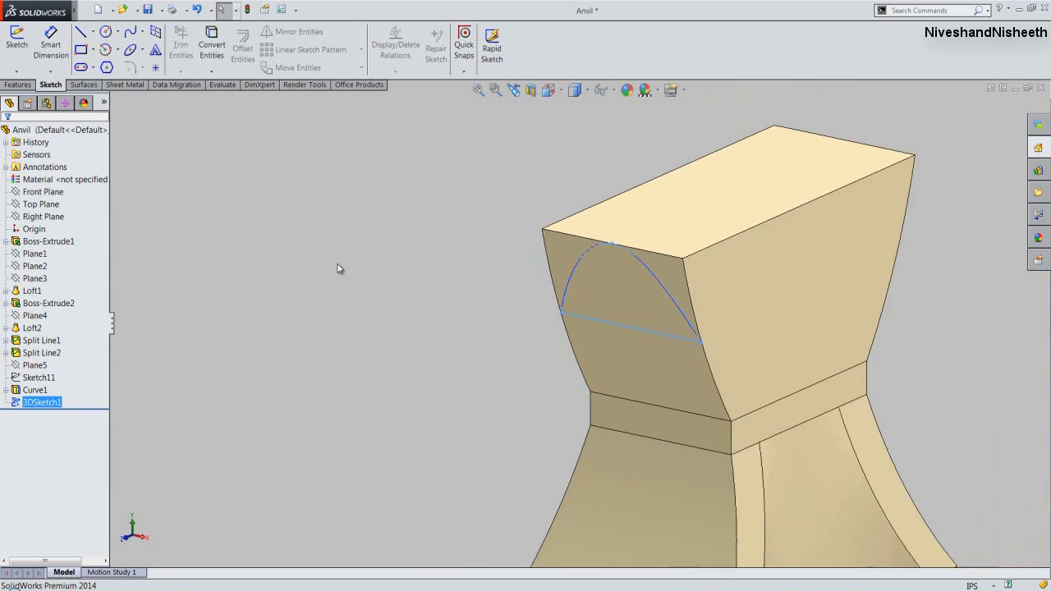
{"action": "left_click", "coordinate": [354, 275]}
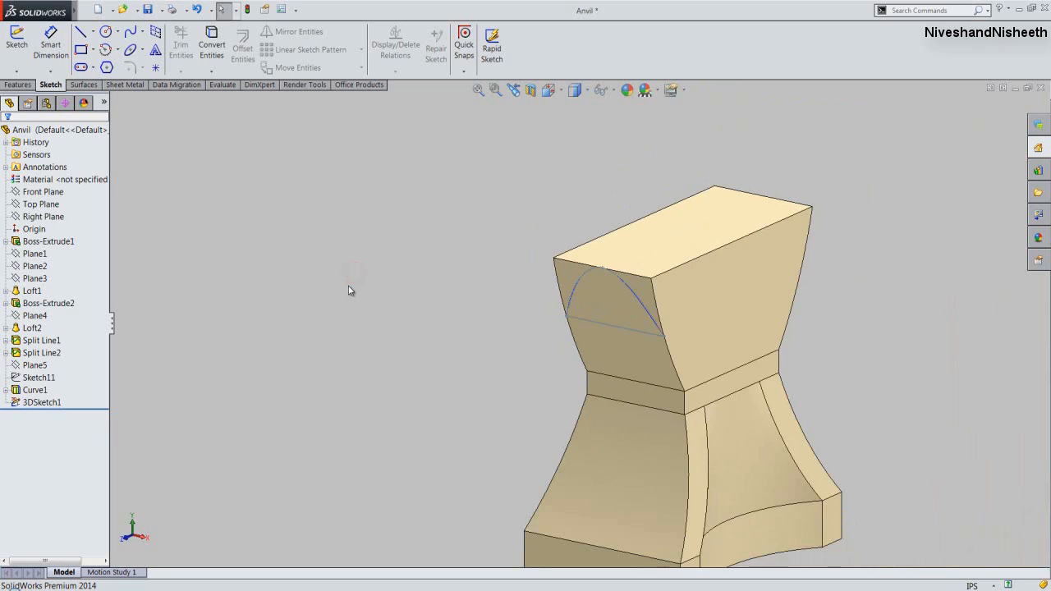
Hide the projected curve Curve1 on the upper body's front face.
{"action": "left_click", "coordinate": [35, 391]}
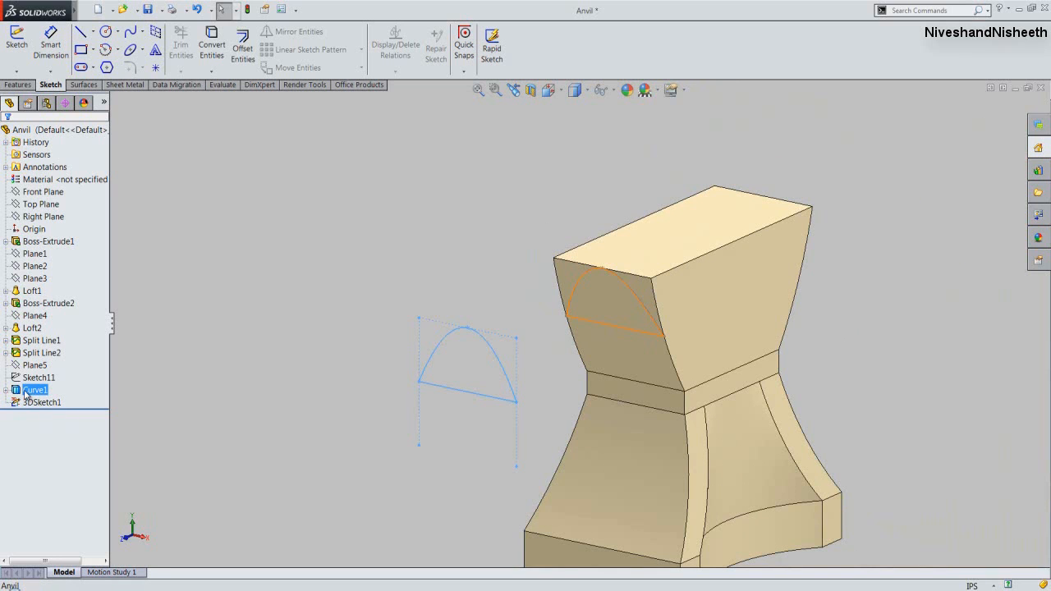
{"action": "right_click", "coordinate": [25, 393]}
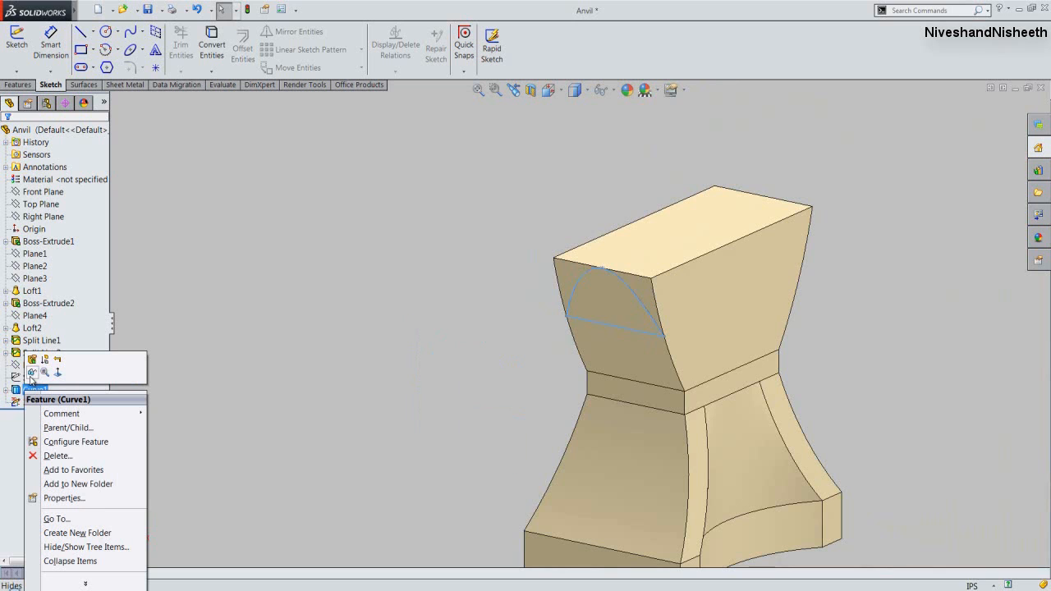
{"action": "left_click", "coordinate": [31, 374]}
{"action": "scroll", "coordinate": [672, 324], "scroll_direction": "down", "scroll_amount": 2}
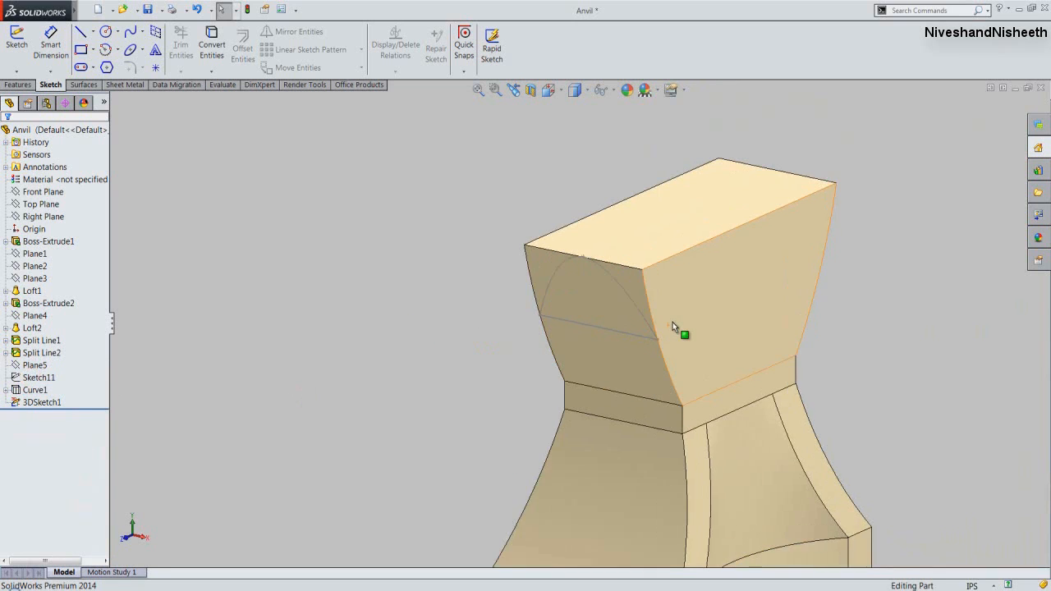
{"action": "scroll", "coordinate": [672, 322], "scroll_direction": "down", "scroll_amount": 2}
{"action": "left_click", "coordinate": [151, 386]}
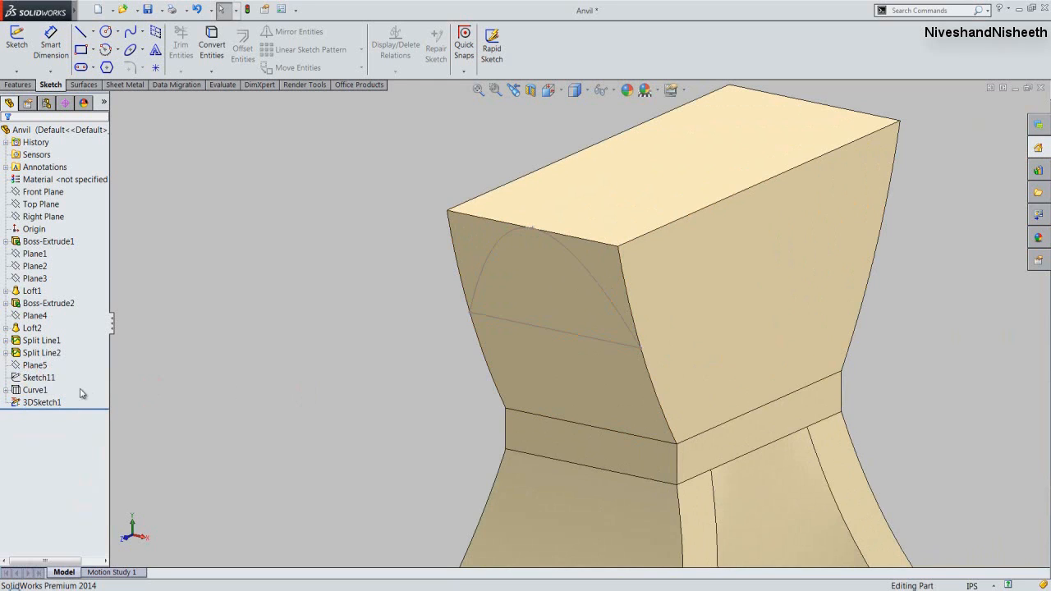
Show Sketch11, the small arched profile in front of the anvil body.
{"action": "left_click", "coordinate": [49, 379]}
{"action": "left_click", "coordinate": [49, 380]}
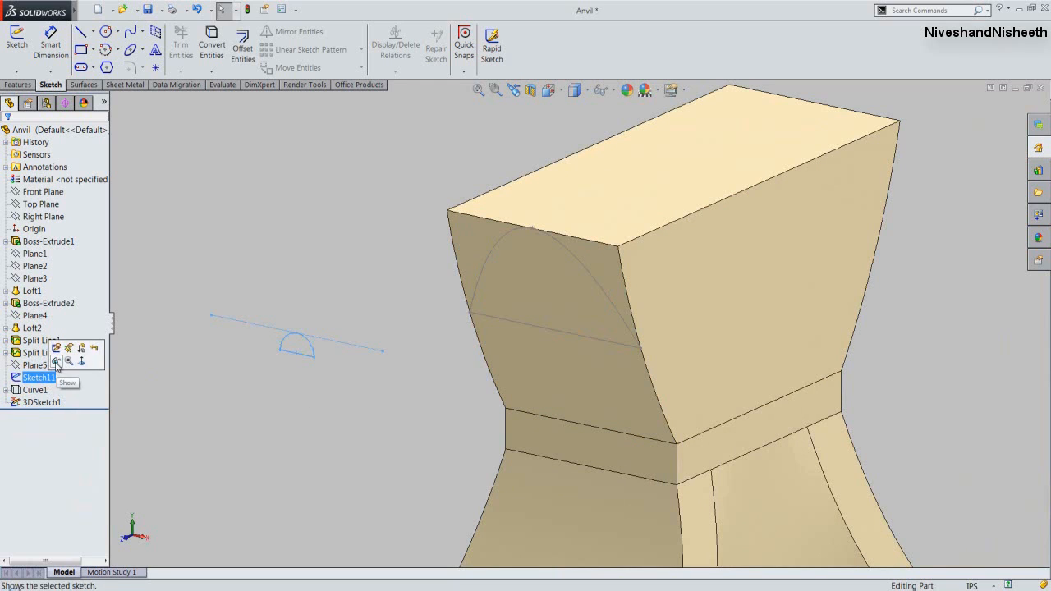
{"action": "left_click", "coordinate": [56, 362]}
{"action": "left_click", "coordinate": [206, 253]}
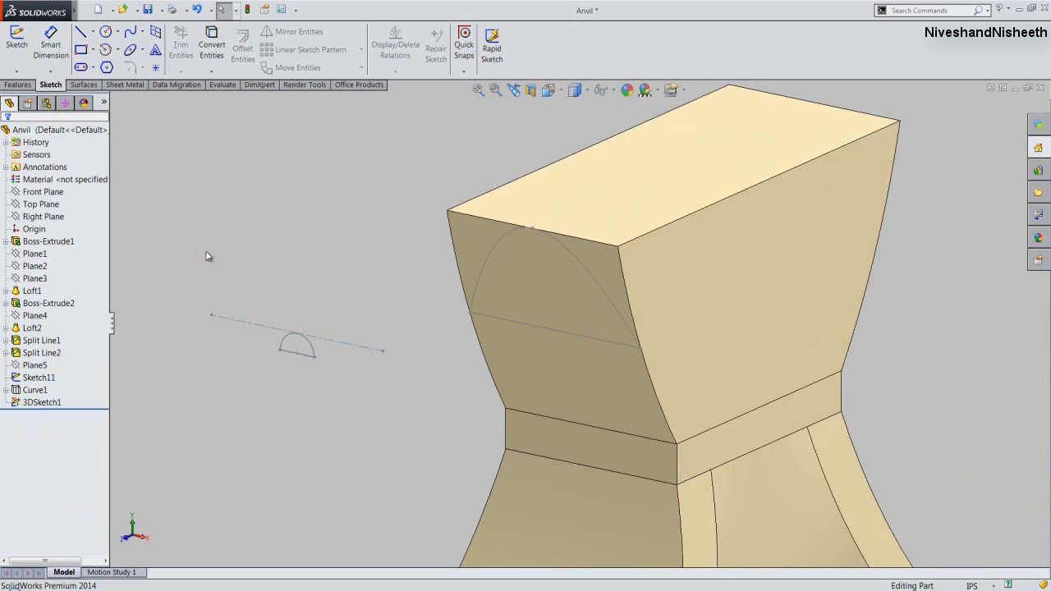
{"action": "left_click", "coordinate": [265, 257]}
Create a lofted boss between the small arched profile Sketch11 and the 3DSketch1 profile on the upper body's front face.
{"action": "left_click", "coordinate": [16, 85]}
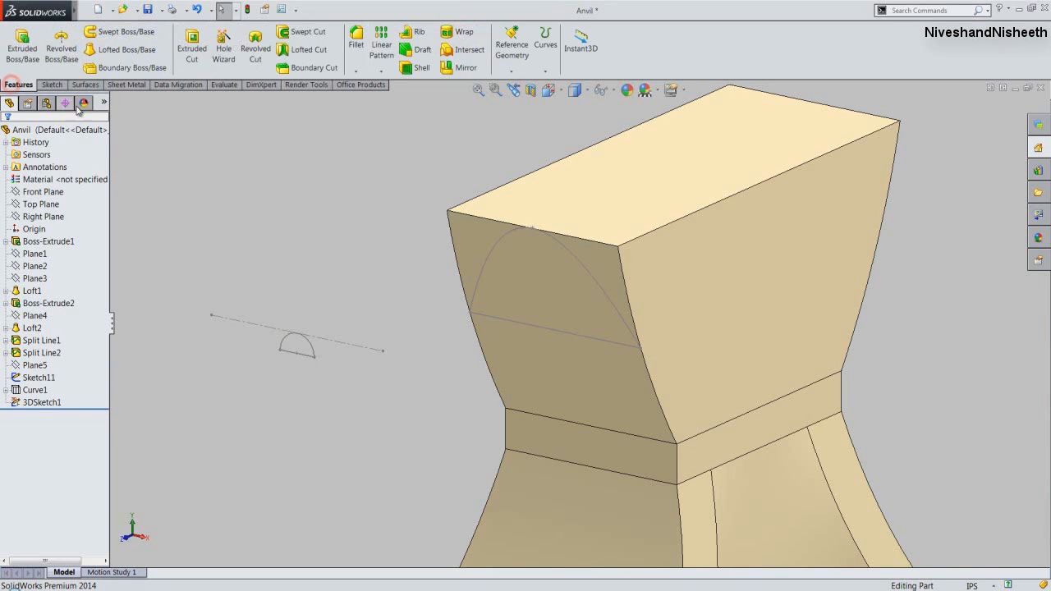
{"action": "left_click", "coordinate": [129, 51]}
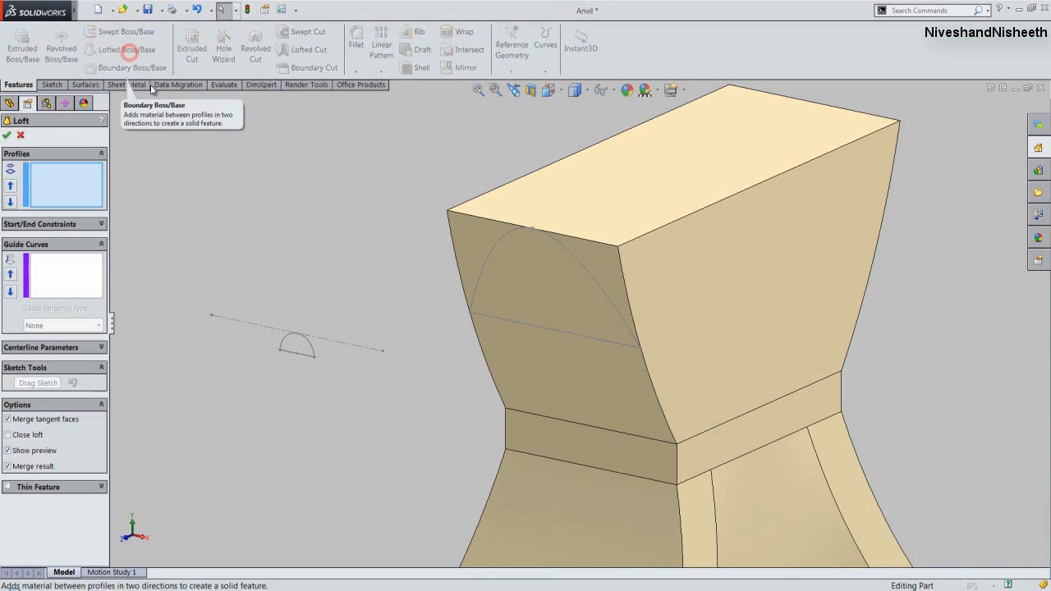
{"action": "left_click", "coordinate": [282, 348]}
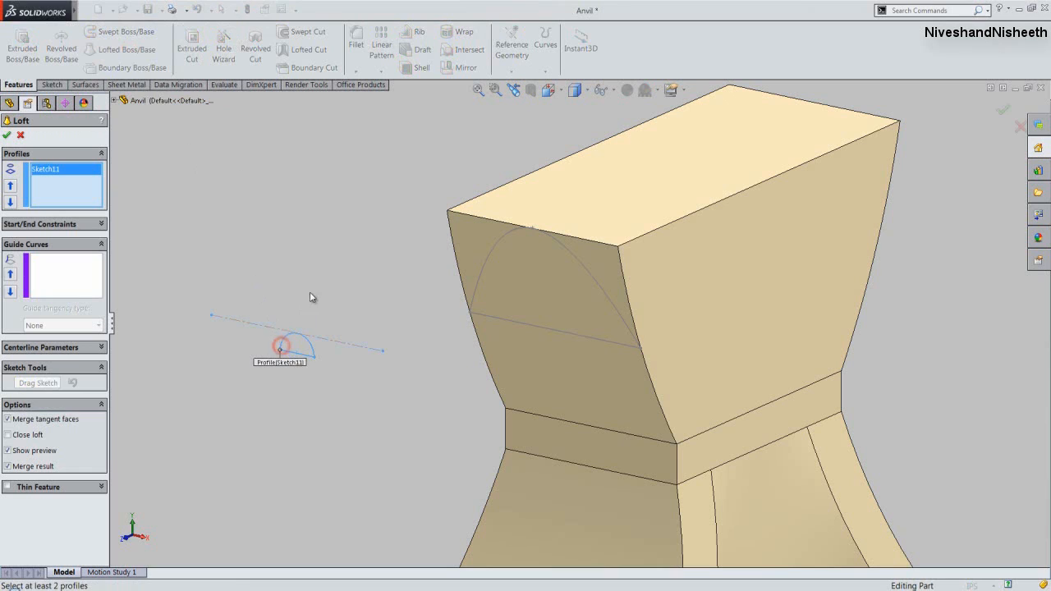
{"action": "left_click", "coordinate": [474, 308]}
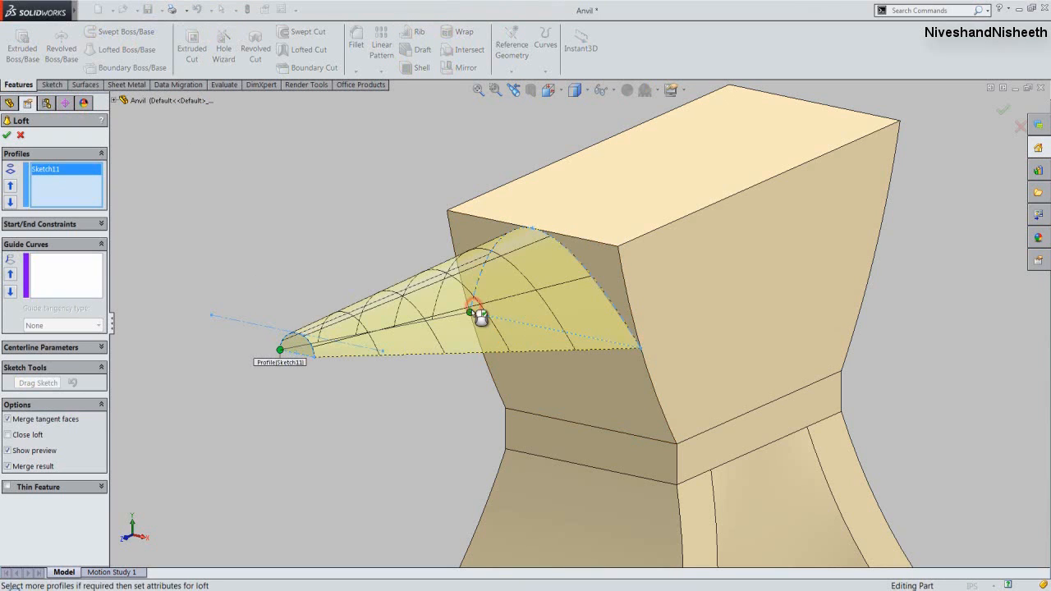
{"action": "right_click", "coordinate": [230, 218]}
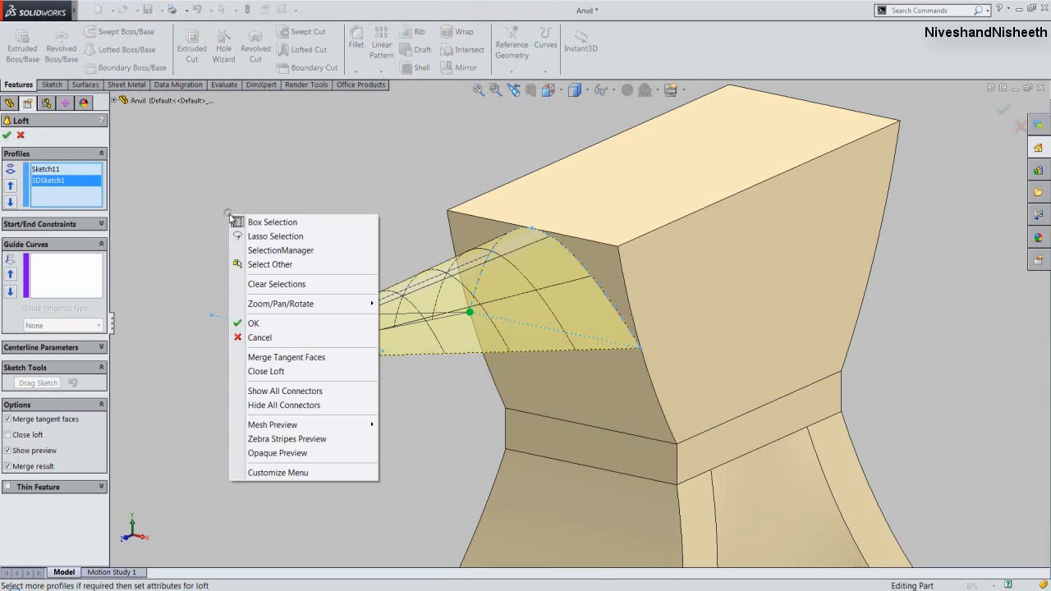
{"action": "left_click", "coordinate": [243, 322]}
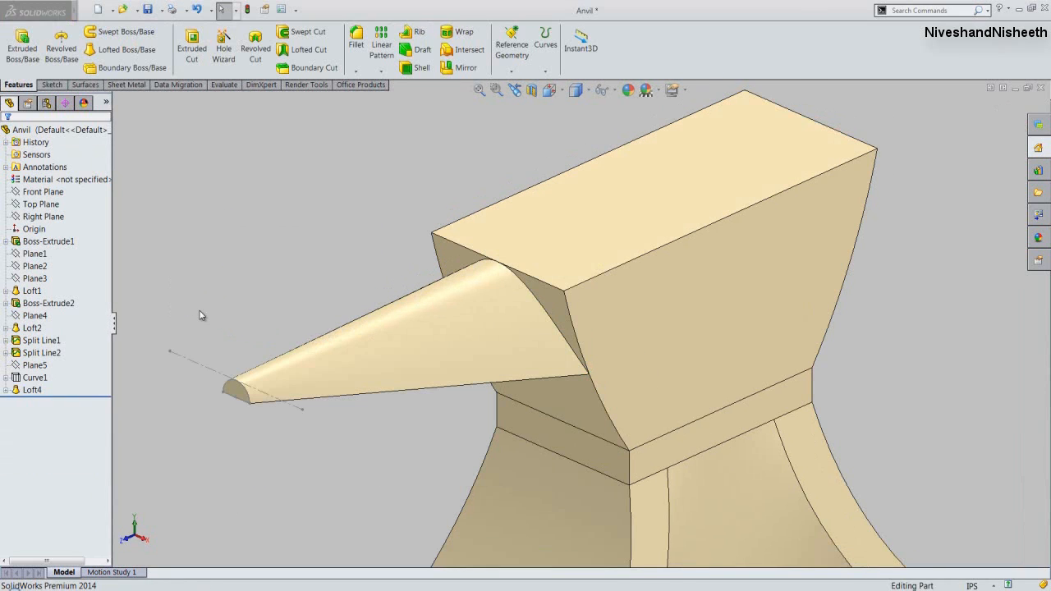
{"action": "left_click", "coordinate": [200, 312]}
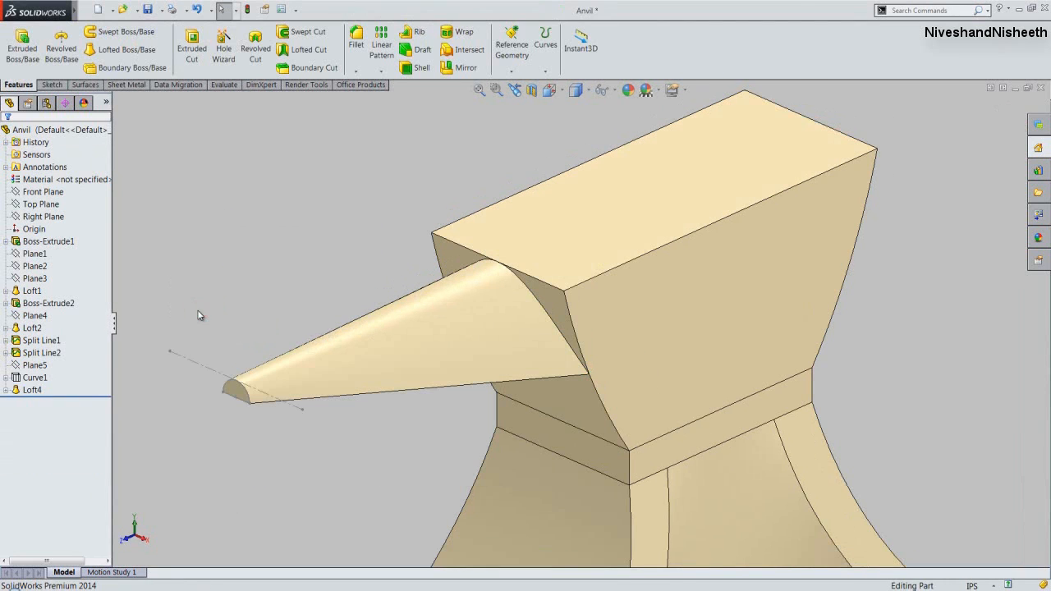
Start a sketch on Plane5 and draw a horizontal line along the flat base edge of the horn's tip.
{"action": "left_click", "coordinate": [34, 365]}
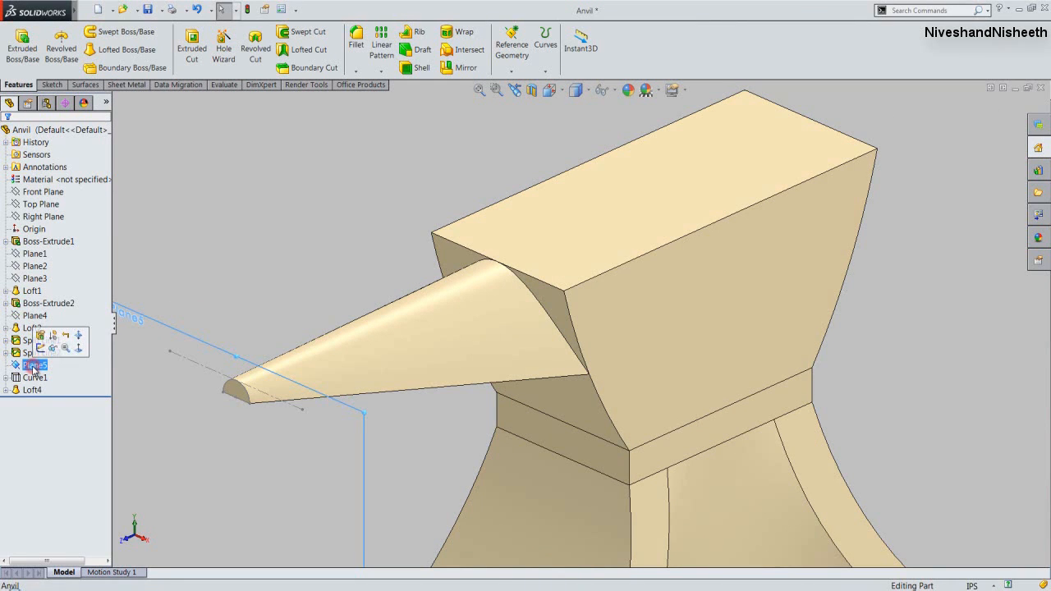
{"action": "left_click", "coordinate": [39, 350]}
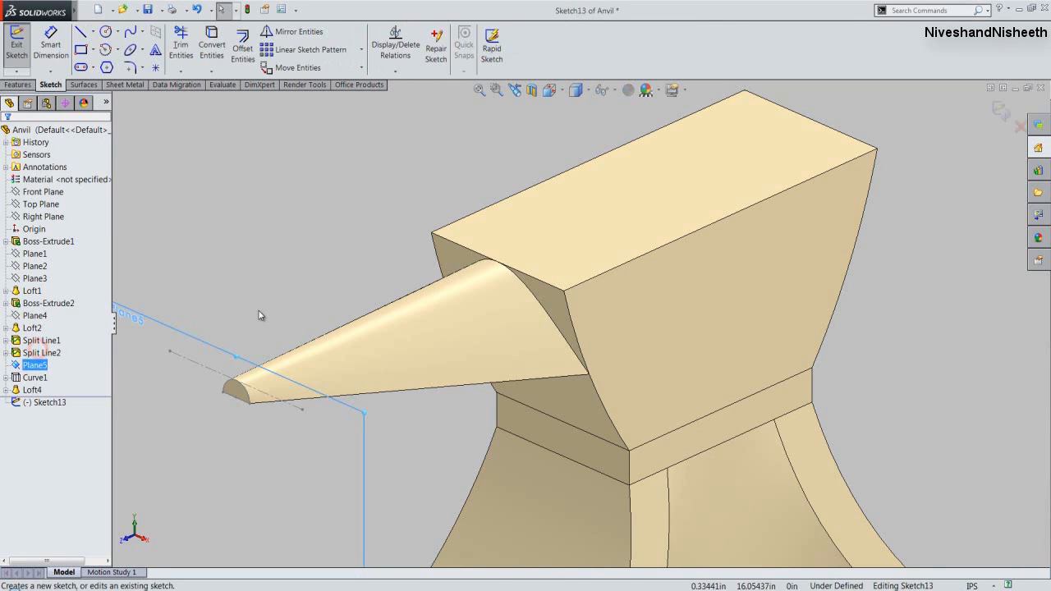
{"action": "scroll", "coordinate": [415, 231], "scroll_direction": "up", "scroll_amount": 2}
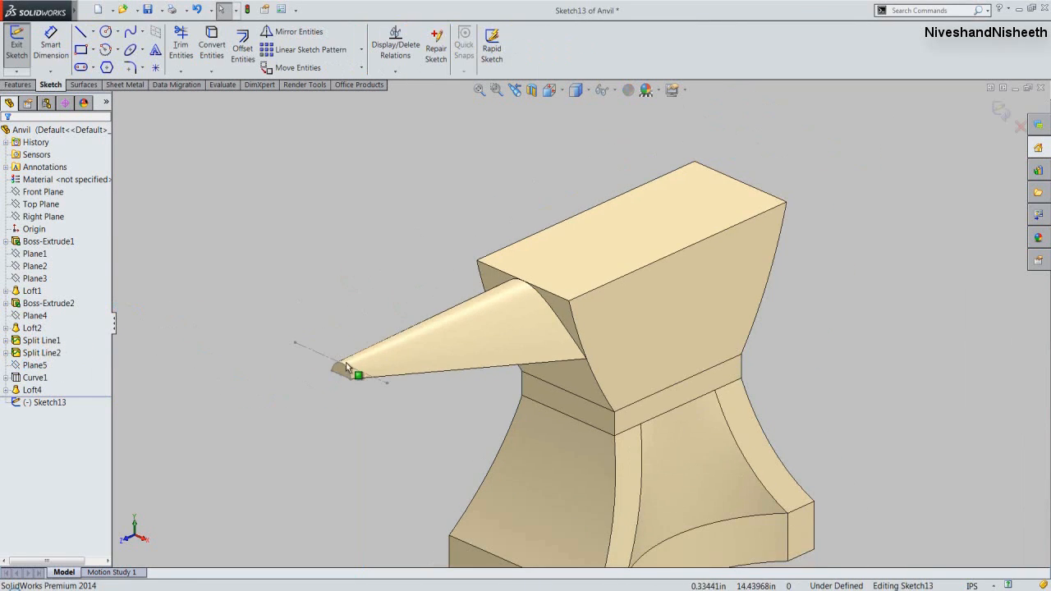
{"action": "scroll", "coordinate": [321, 377], "scroll_direction": "down", "scroll_amount": 2}
{"action": "scroll", "coordinate": [383, 391], "scroll_direction": "down", "scroll_amount": 1}
{"action": "left_click", "coordinate": [380, 394]}
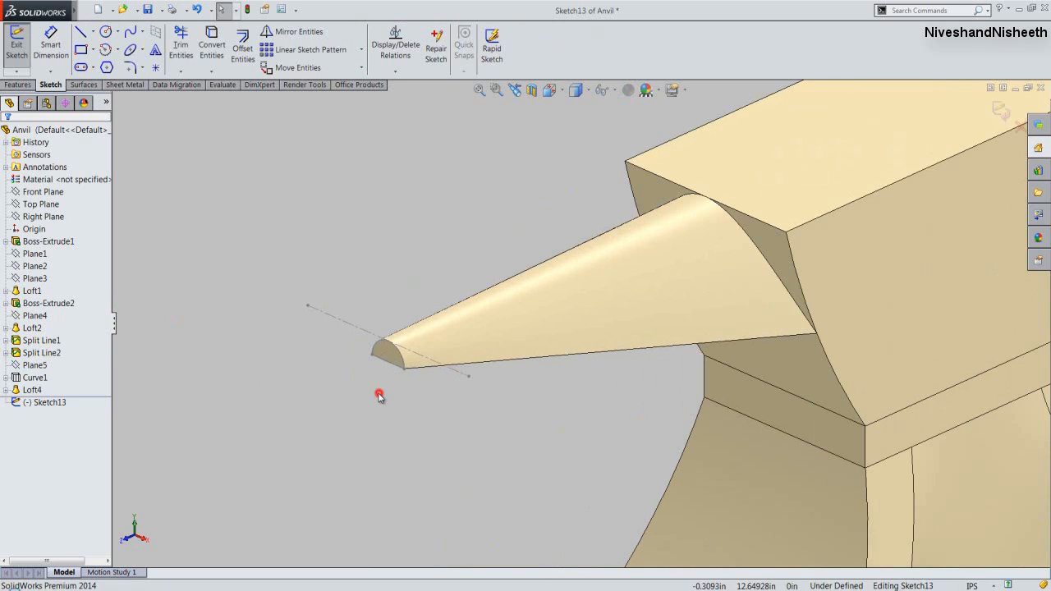
{"action": "right_click", "coordinate": [293, 351]}
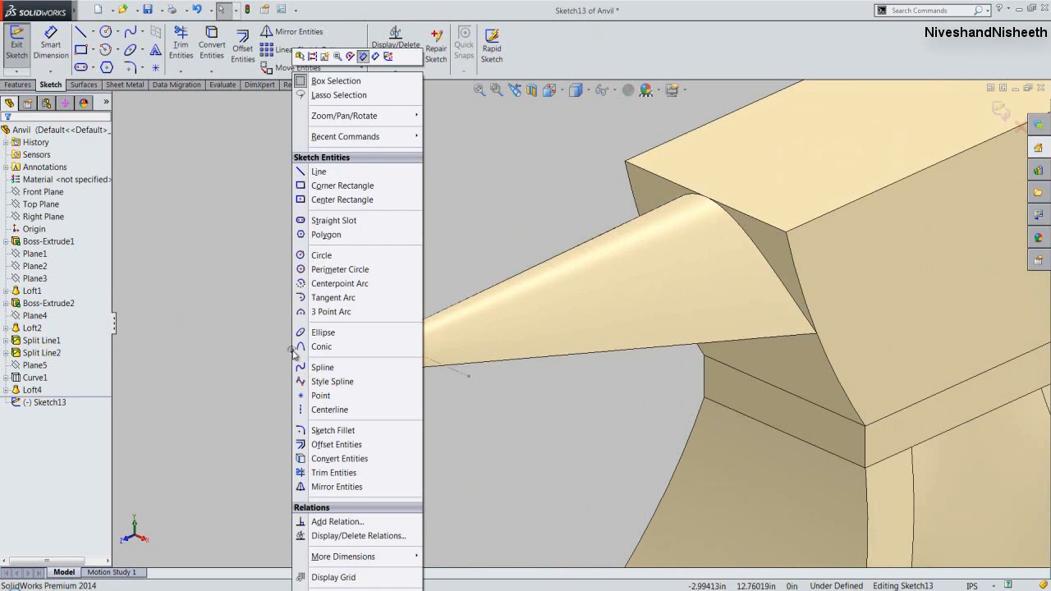
{"action": "left_click", "coordinate": [315, 172]}
{"action": "scroll", "coordinate": [377, 358], "scroll_direction": "down", "scroll_amount": 3}
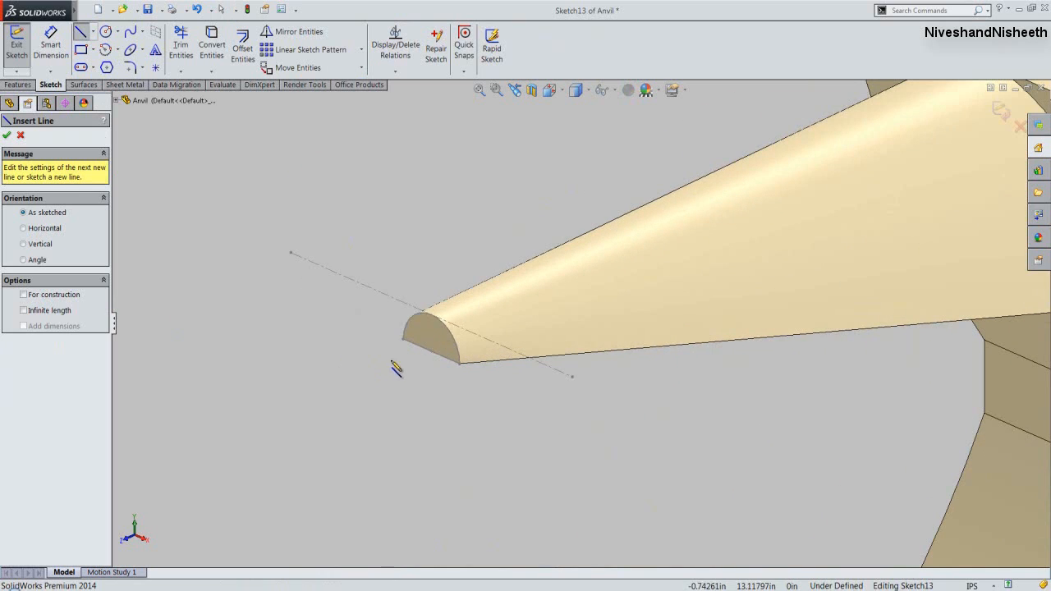
{"action": "left_click", "coordinate": [403, 340]}
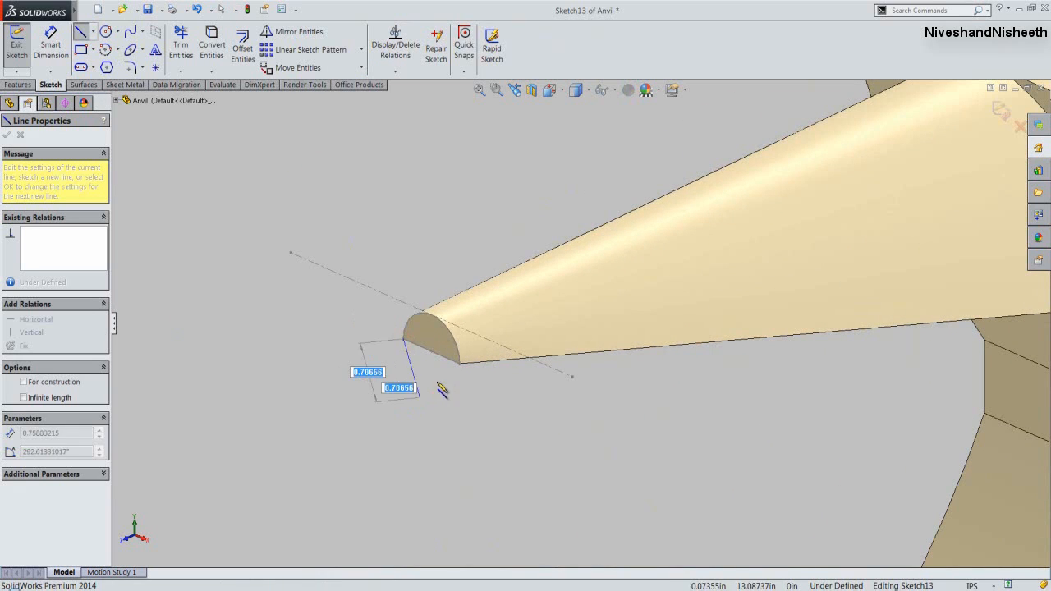
{"action": "left_click", "coordinate": [459, 363]}
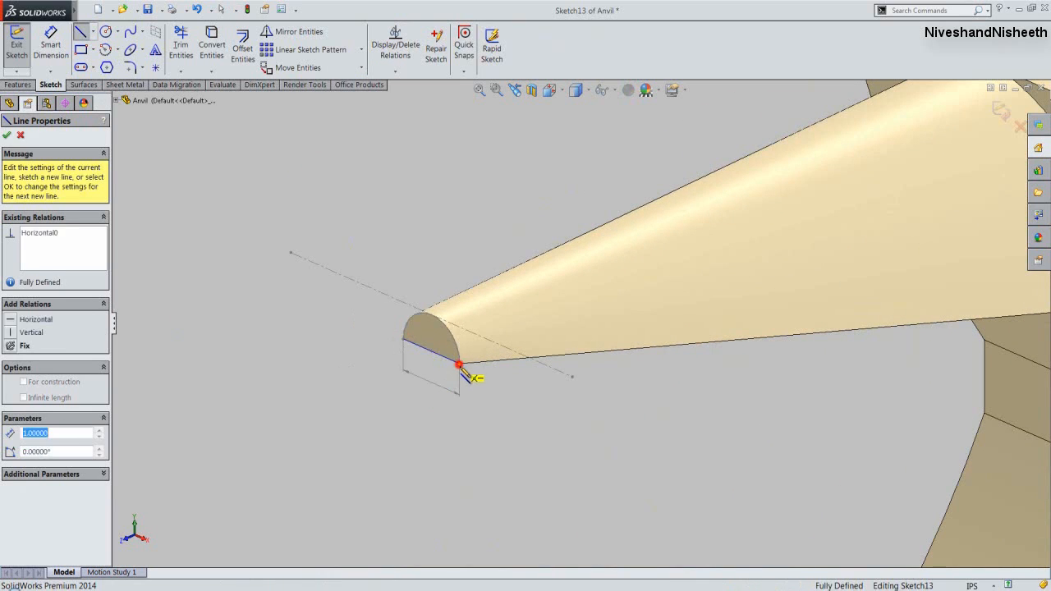
Draw a circle of 0.5 in radius centred on the line's midpoint and reaching its left endpoint.
{"action": "right_click", "coordinate": [489, 400]}
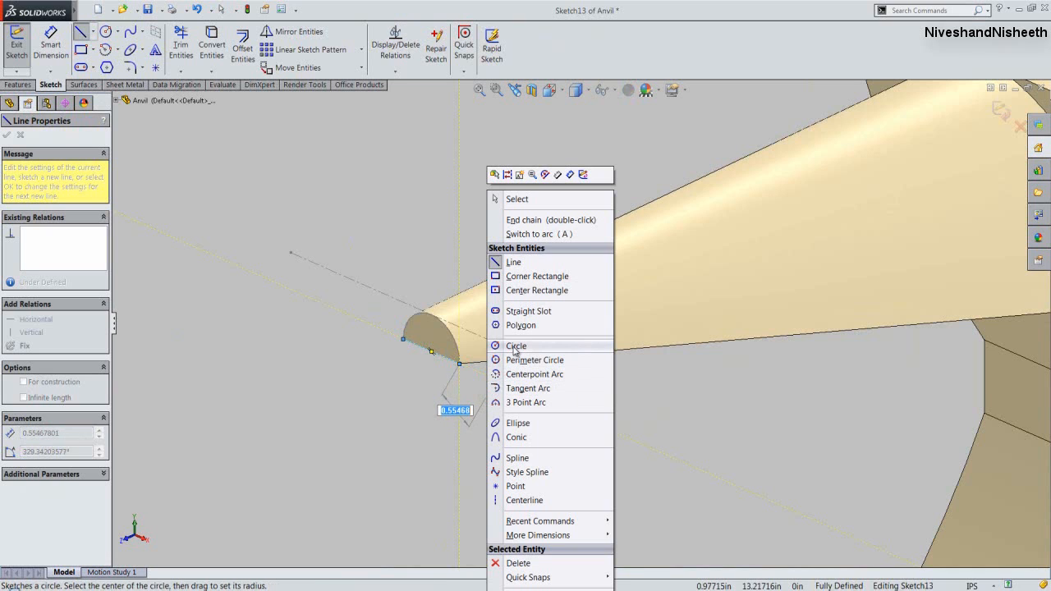
{"action": "left_click", "coordinate": [515, 345]}
{"action": "left_click", "coordinate": [431, 352]}
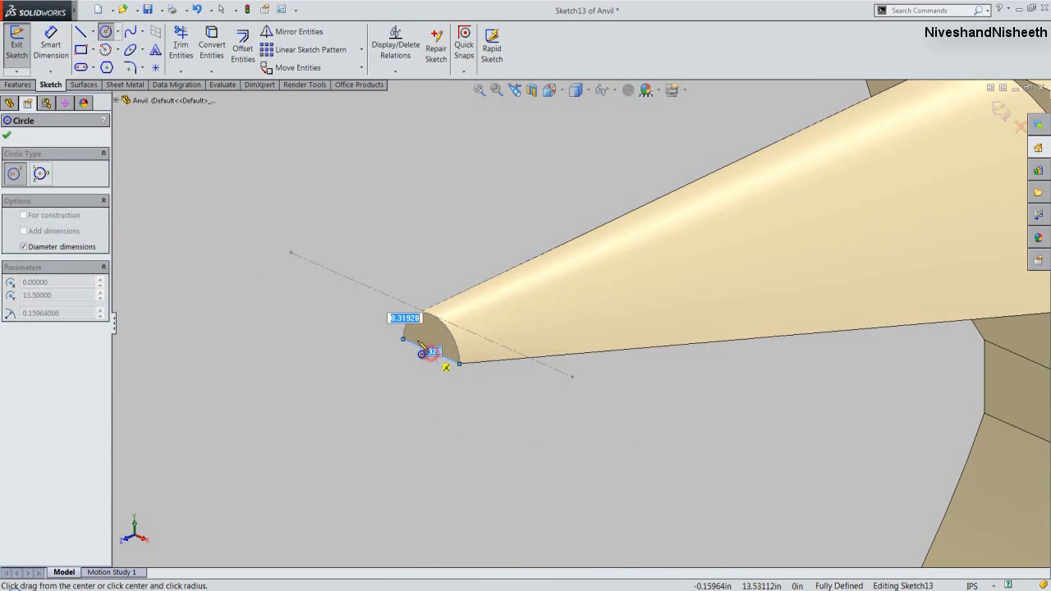
{"action": "left_click", "coordinate": [411, 349]}
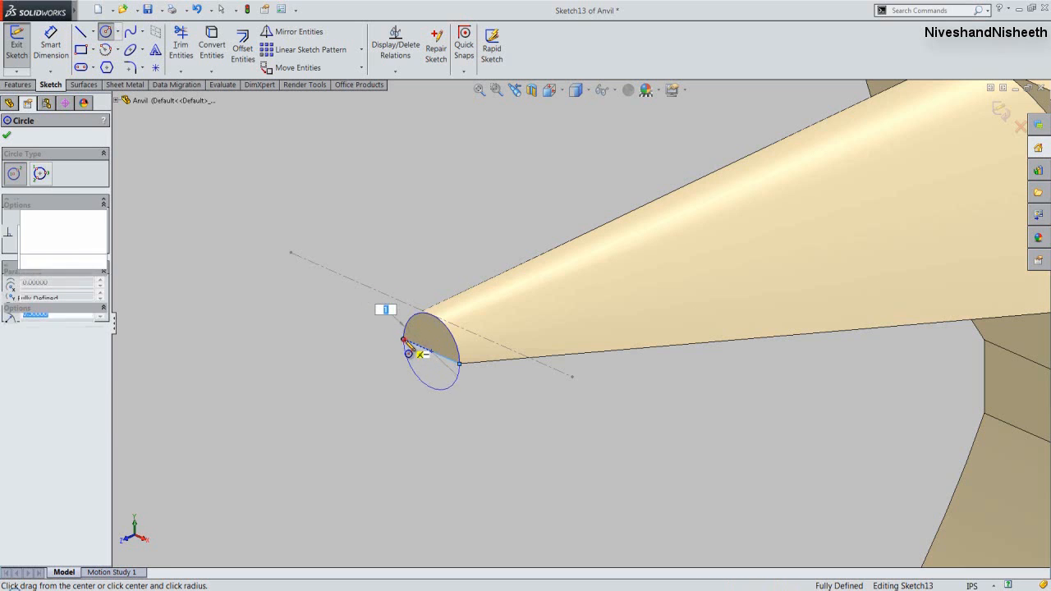
{"action": "right_click", "coordinate": [326, 343]}
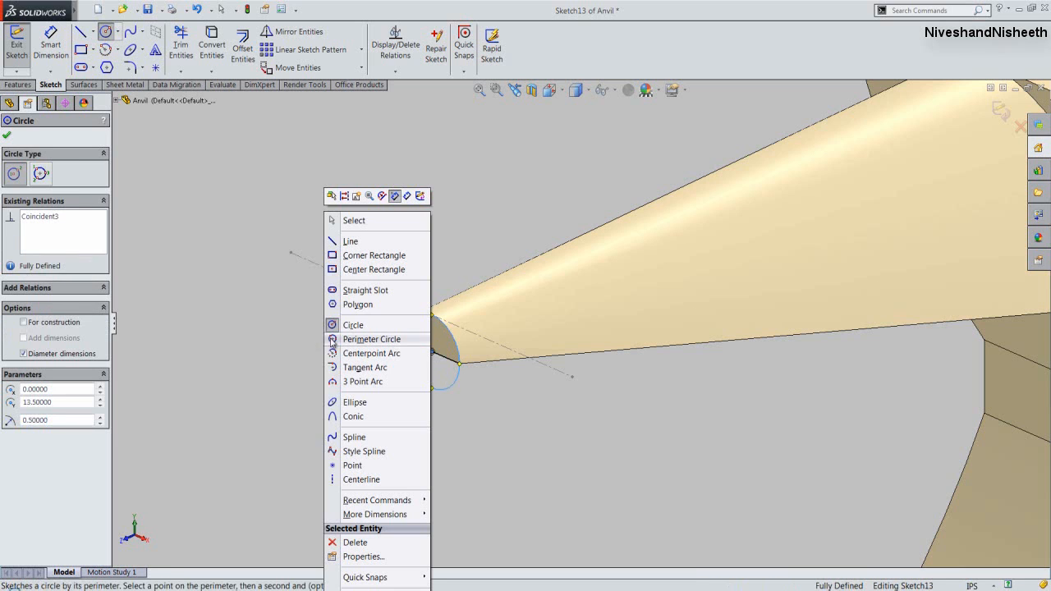
{"action": "left_click", "coordinate": [358, 221]}
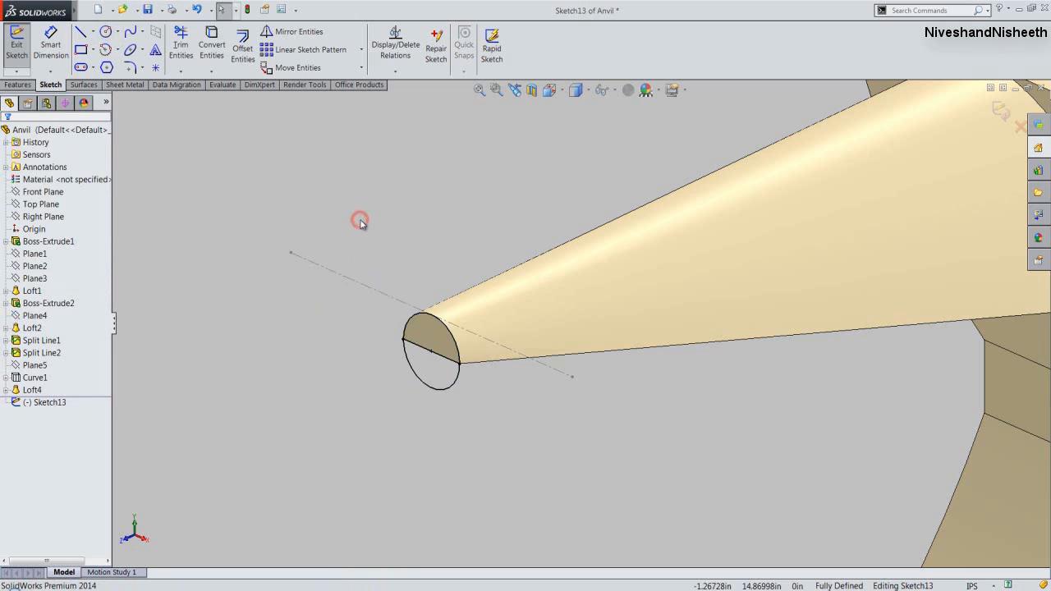
Trim away the circle's upper arc above the horizontal line at the horn's tip and exit the sketch.
{"action": "left_click", "coordinate": [181, 43]}
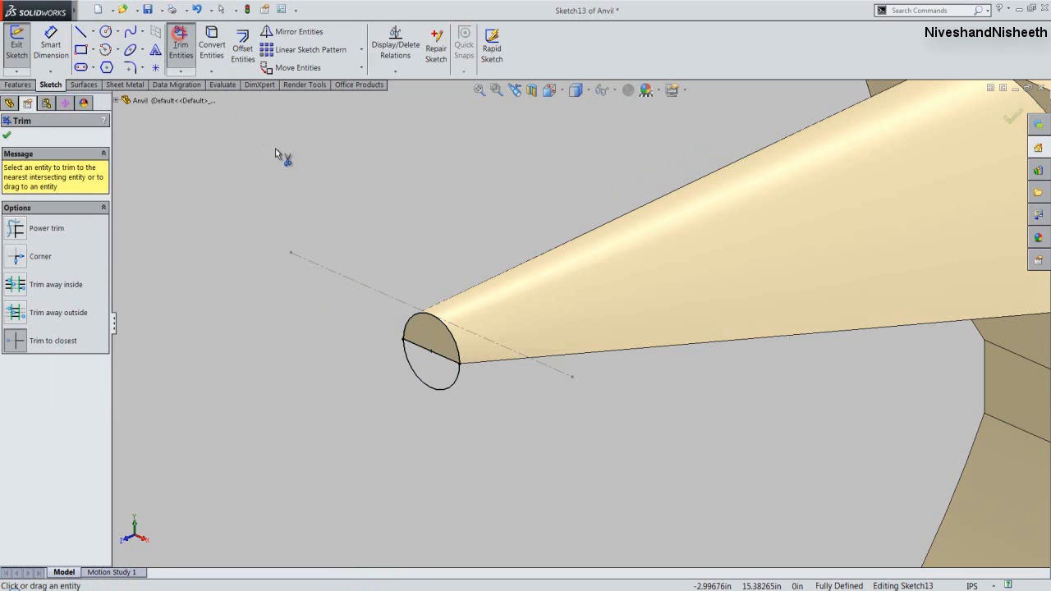
{"action": "left_click_drag", "start_coordinate": [413, 327], "coordinate": [376, 293]}
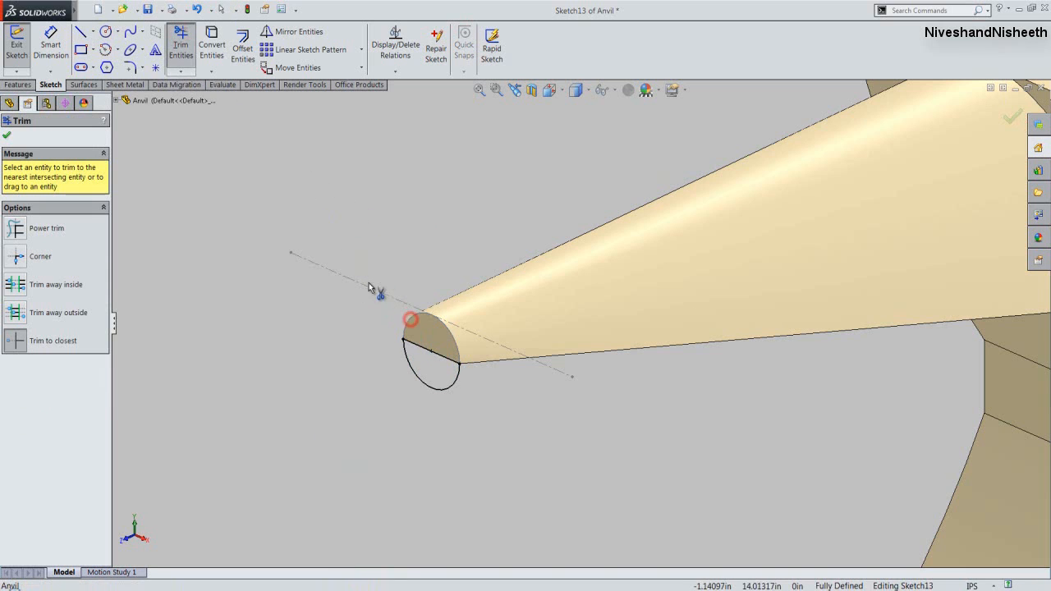
{"action": "right_click", "coordinate": [403, 243]}
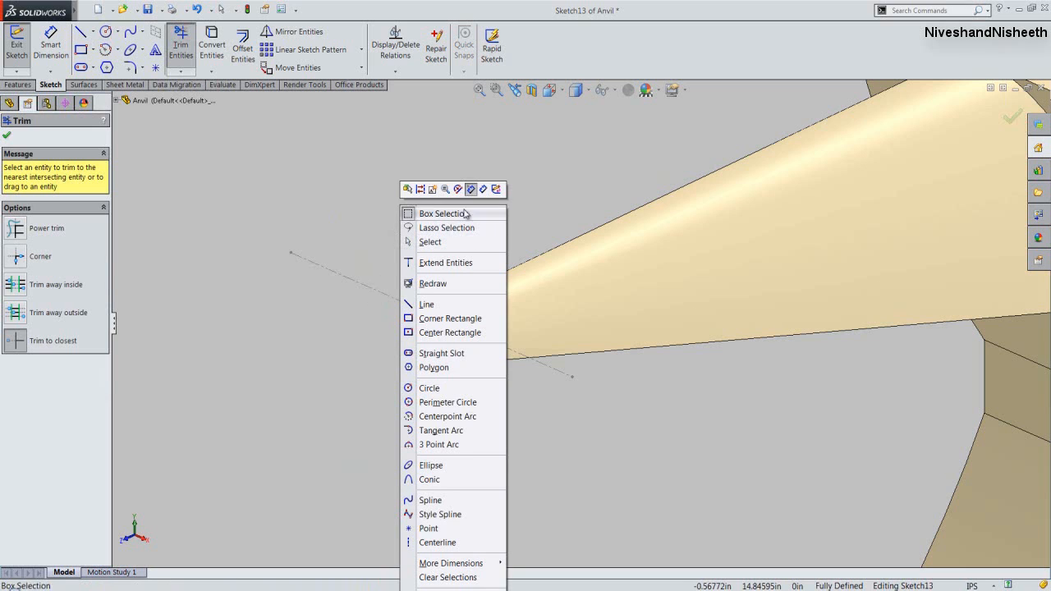
{"action": "left_click", "coordinate": [495, 189]}
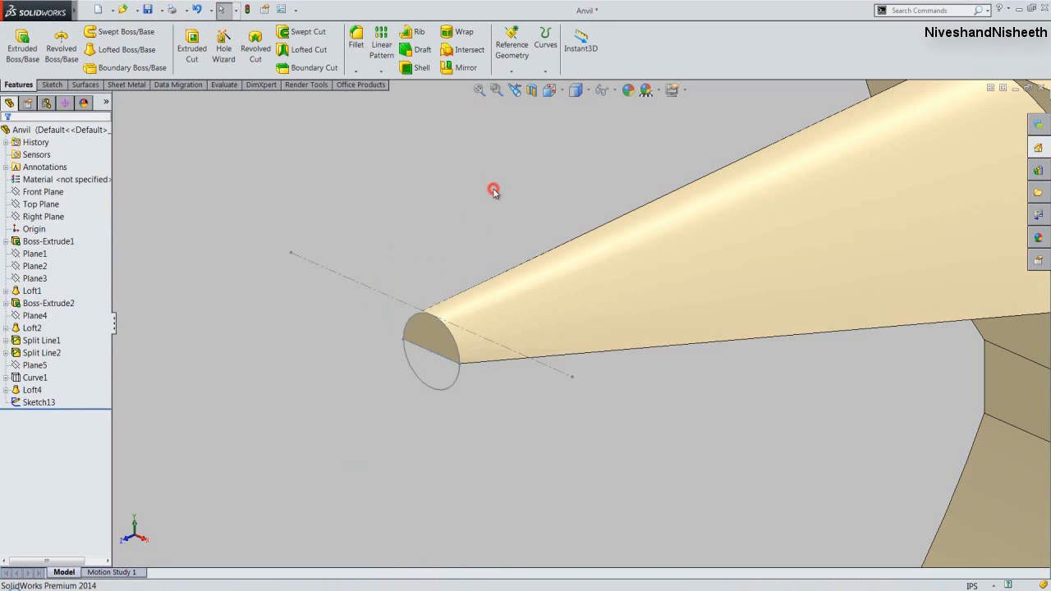
{"action": "left_click", "coordinate": [521, 167]}
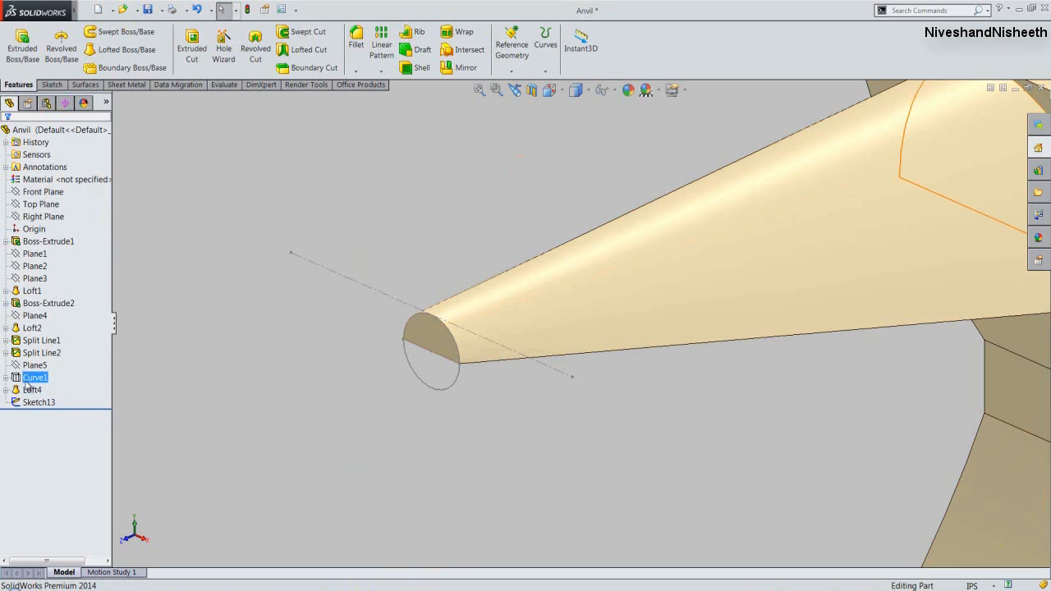
Hide Sketch13 at the horn's tip and Sketch11 under Loft4.
{"action": "left_click", "coordinate": [19, 404]}
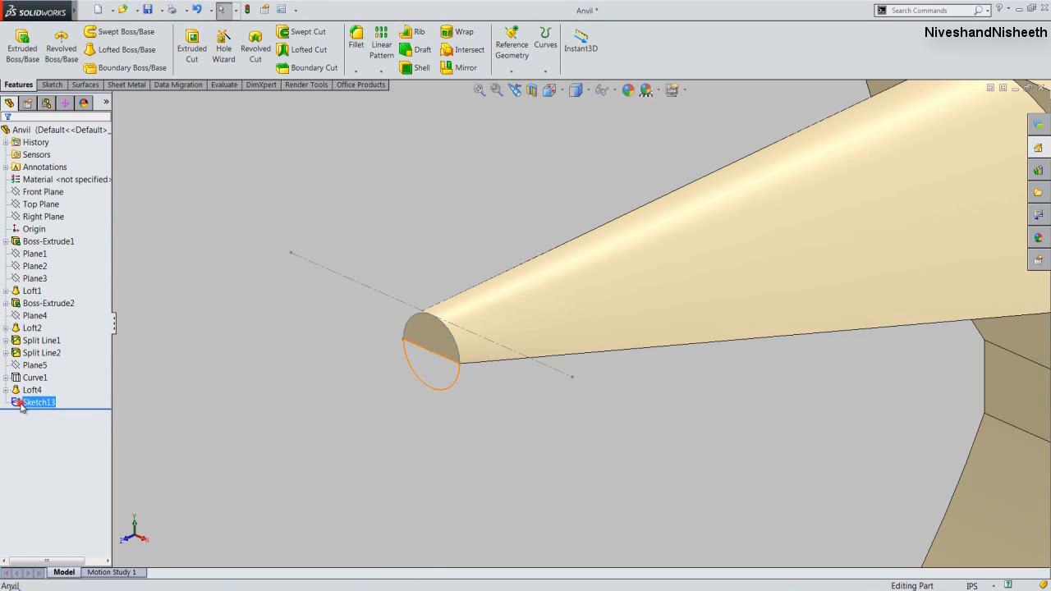
{"action": "left_click", "coordinate": [21, 404]}
{"action": "left_click", "coordinate": [28, 387]}
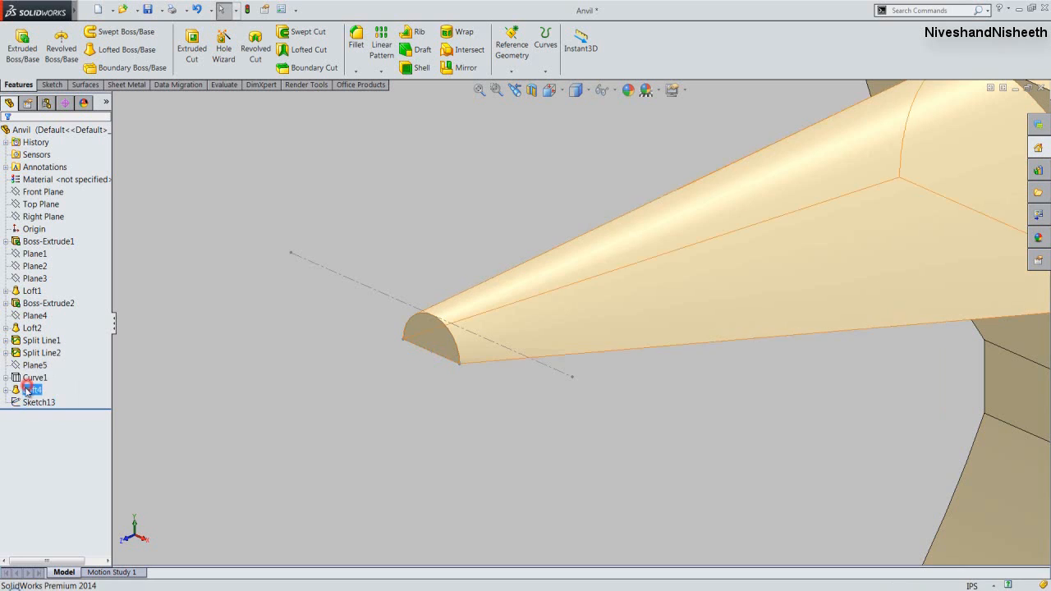
{"action": "left_click", "coordinate": [5, 389]}
{"action": "left_click", "coordinate": [33, 401]}
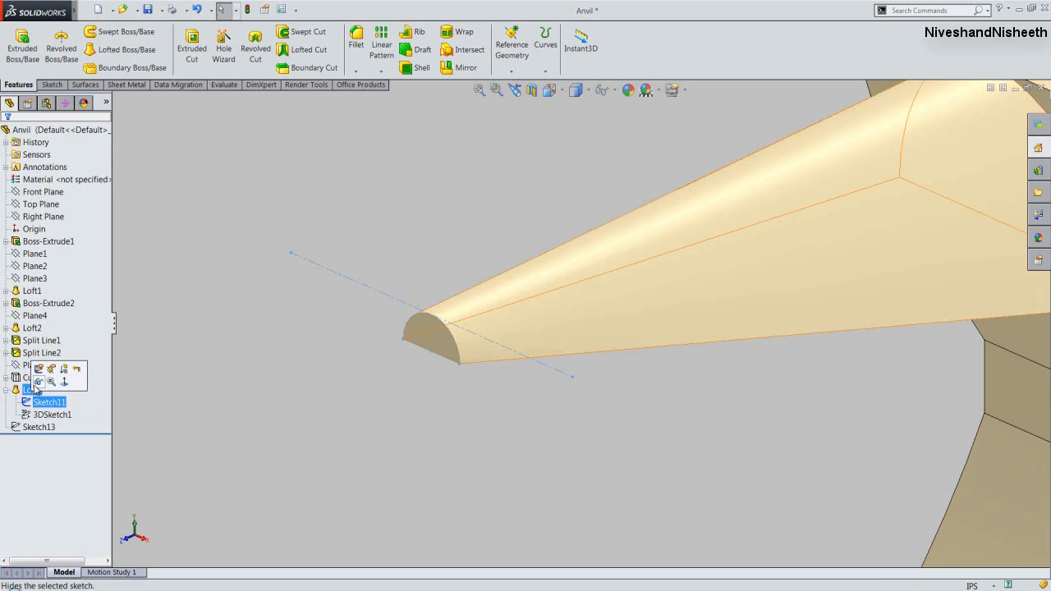
{"action": "left_click", "coordinate": [37, 382]}
{"action": "left_click", "coordinate": [52, 415]}
{"action": "left_click", "coordinate": [38, 395]}
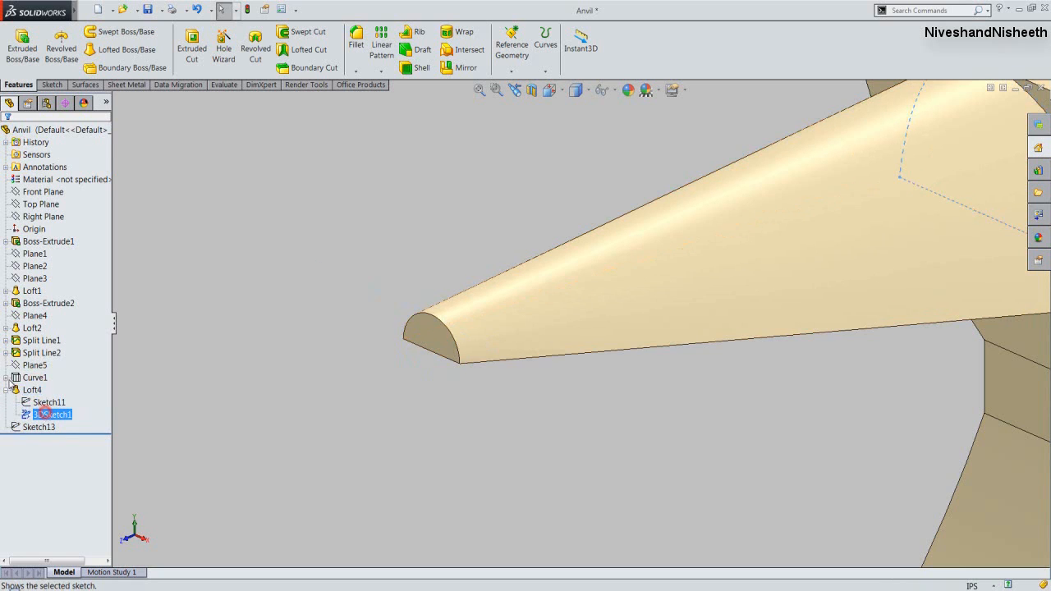
Show Sketch12, the large arched profile belonging to Curve1, in front of the anvil.
{"action": "left_click", "coordinate": [7, 378]}
{"action": "left_click", "coordinate": [30, 390]}
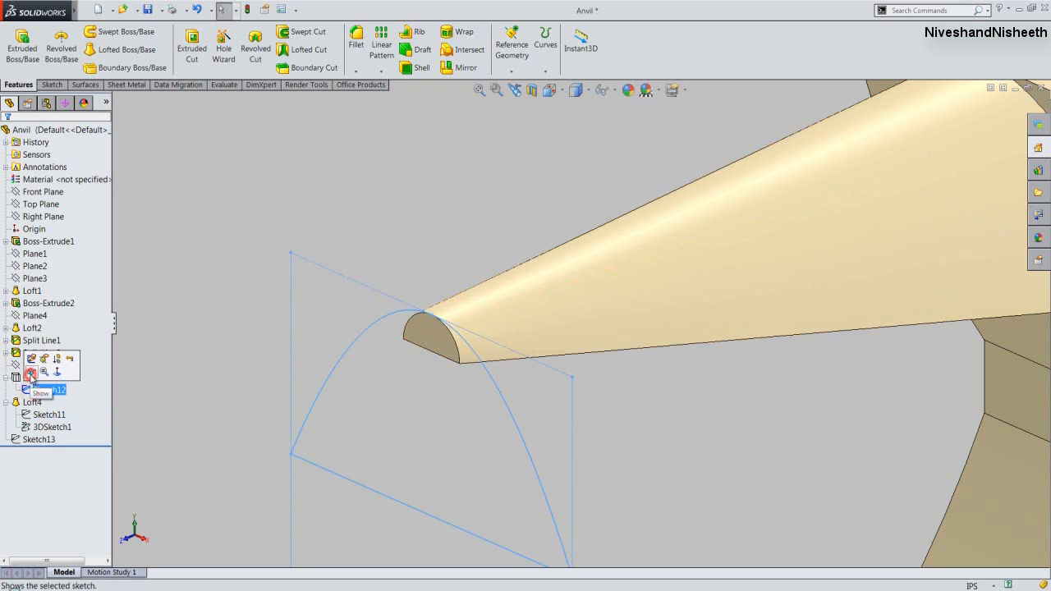
{"action": "left_click", "coordinate": [31, 373]}
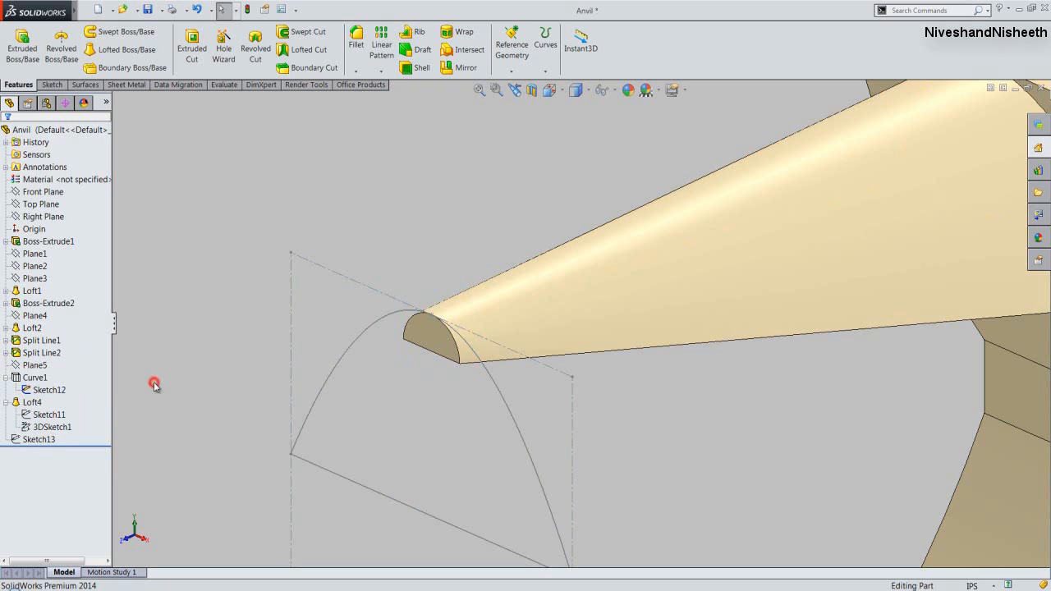
Start a sketch on Plane5 and draw a line between the two base endpoints of Sketch12's arch.
{"action": "left_click", "coordinate": [26, 364]}
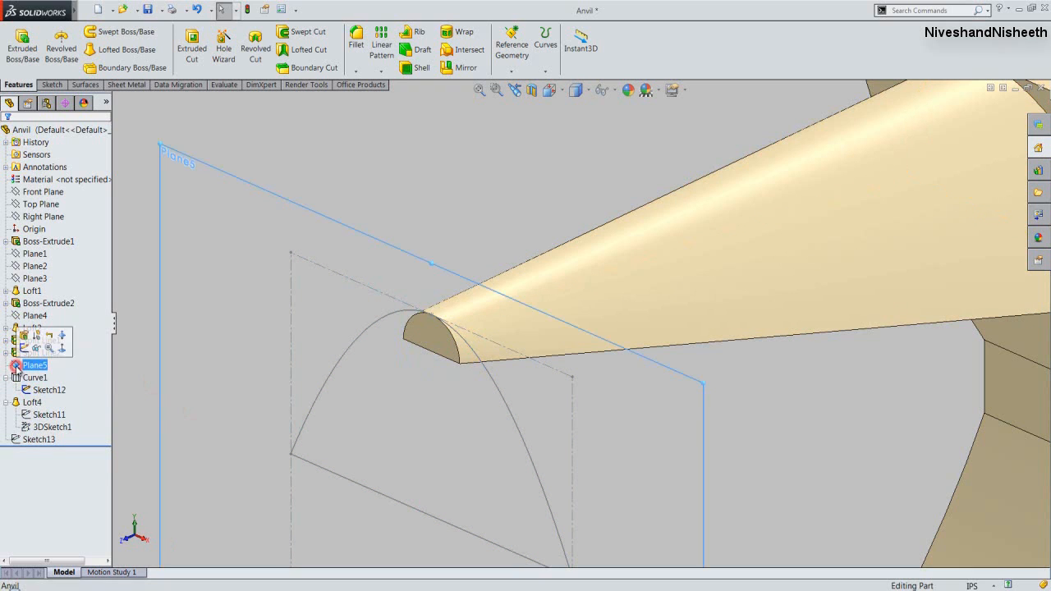
{"action": "left_click", "coordinate": [24, 348]}
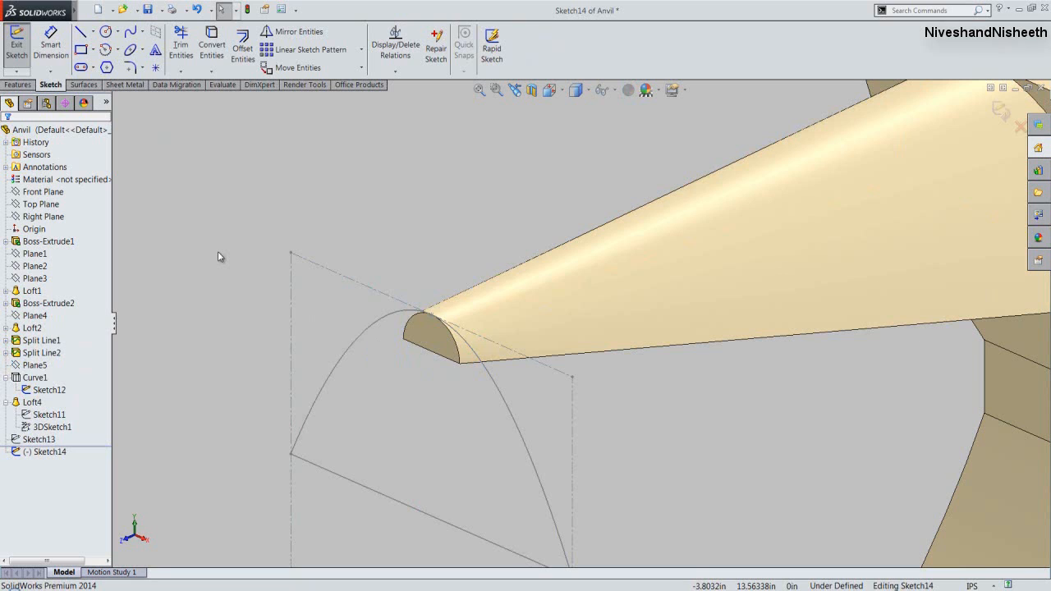
{"action": "scroll", "coordinate": [218, 251], "scroll_direction": "up", "scroll_amount": 2}
{"action": "left_click", "coordinate": [80, 35]}
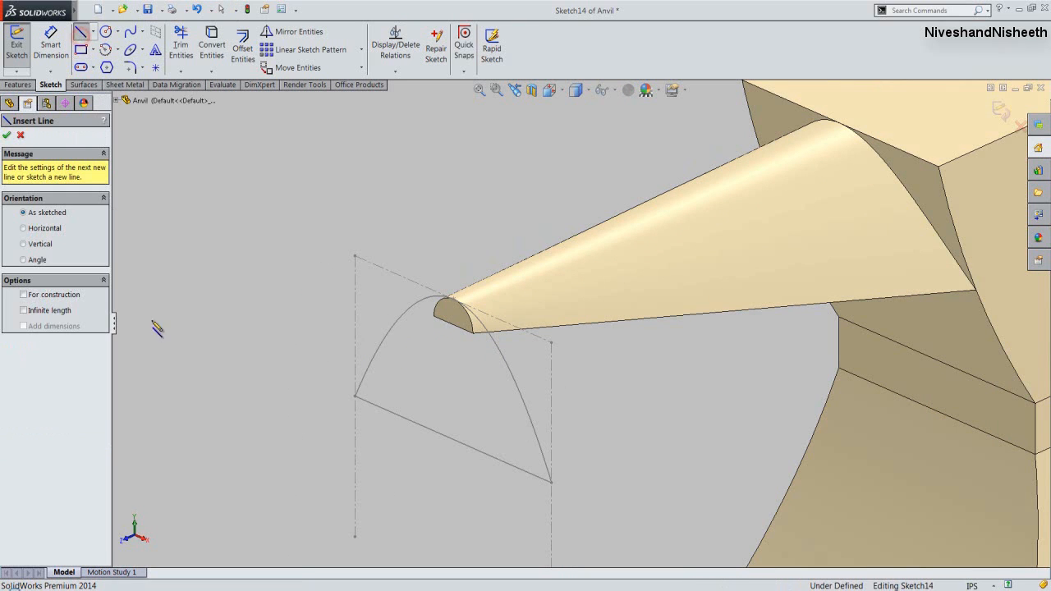
{"action": "left_click", "coordinate": [552, 484]}
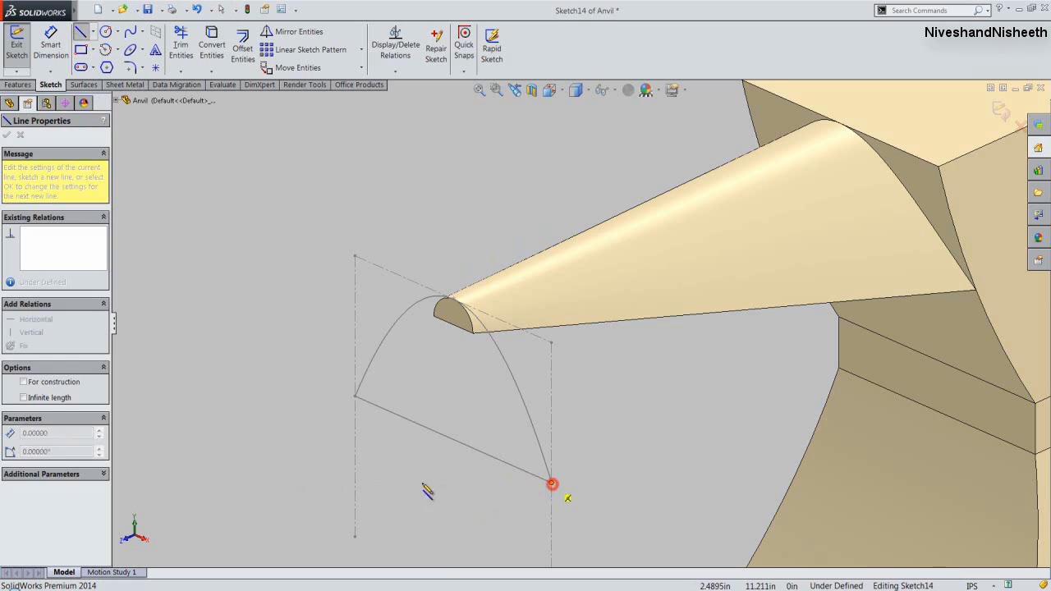
{"action": "left_click", "coordinate": [355, 396]}
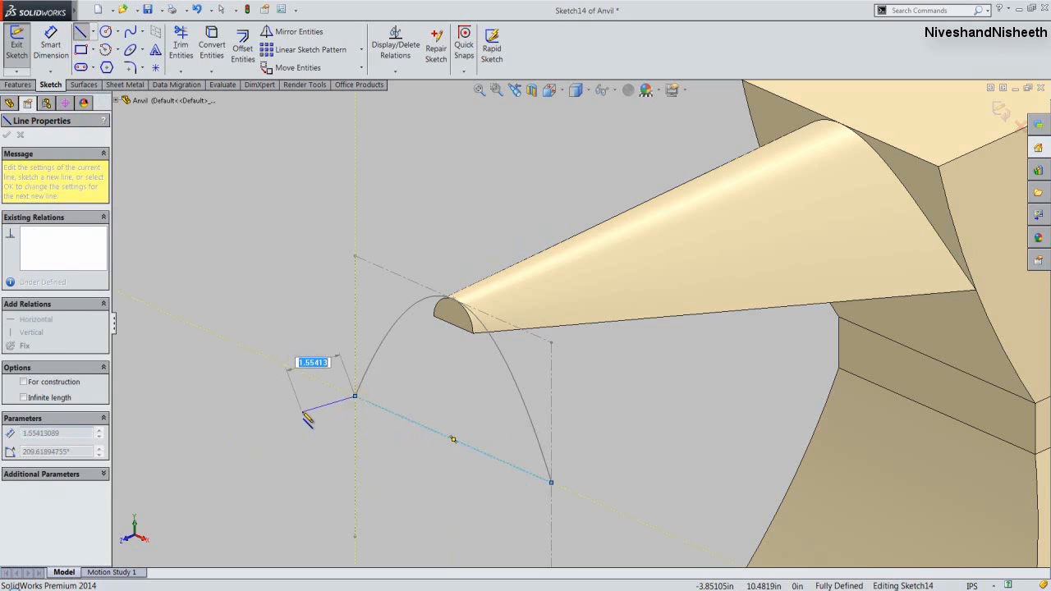
Draw a downward-bulging spline from the line's left endpoint through the midpoint of the neck block's upper edge to its right endpoint, and exit the sketch.
{"action": "right_click", "coordinate": [305, 415]}
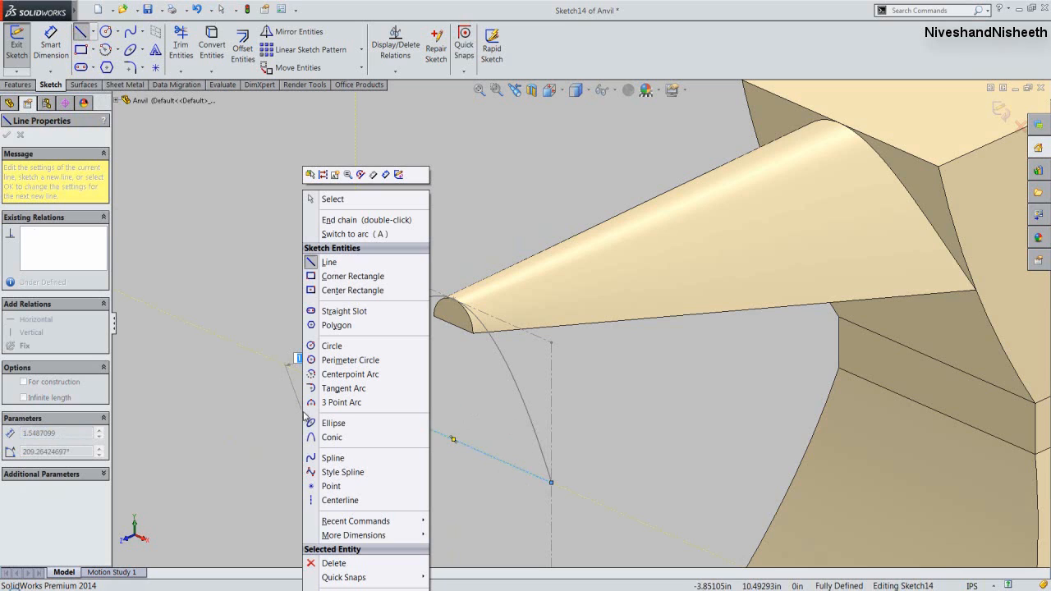
{"action": "left_click", "coordinate": [332, 458]}
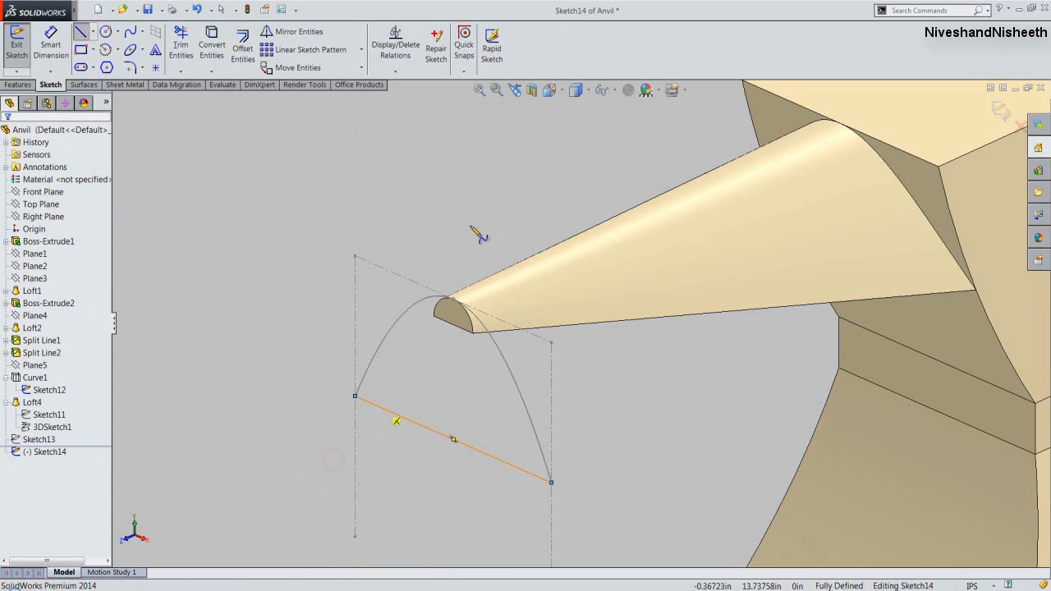
{"action": "left_click", "coordinate": [549, 91]}
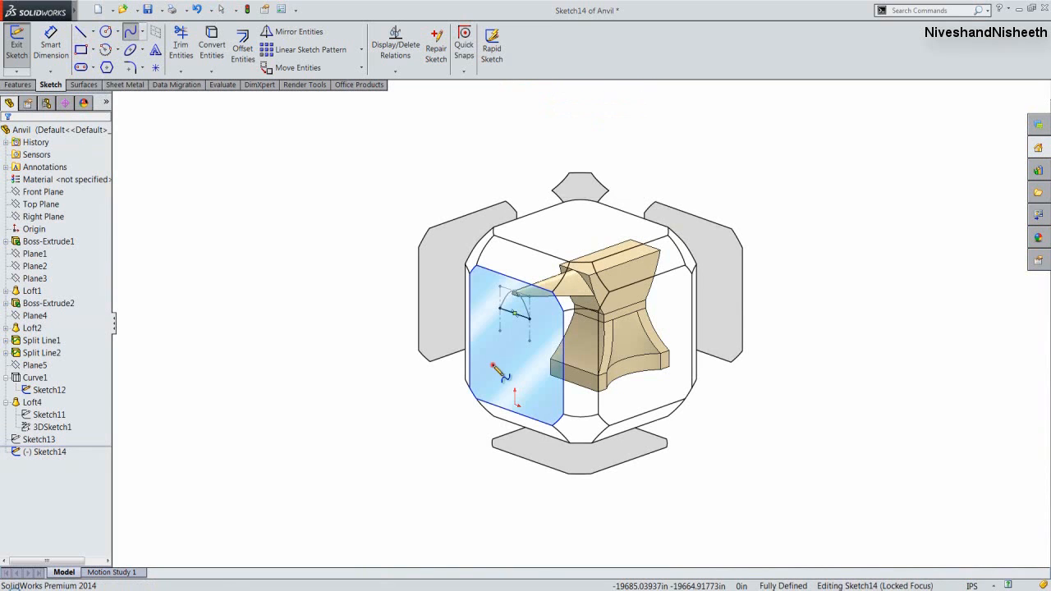
{"action": "left_click", "coordinate": [494, 368]}
{"action": "scroll", "coordinate": [611, 182], "scroll_direction": "down", "scroll_amount": 2}
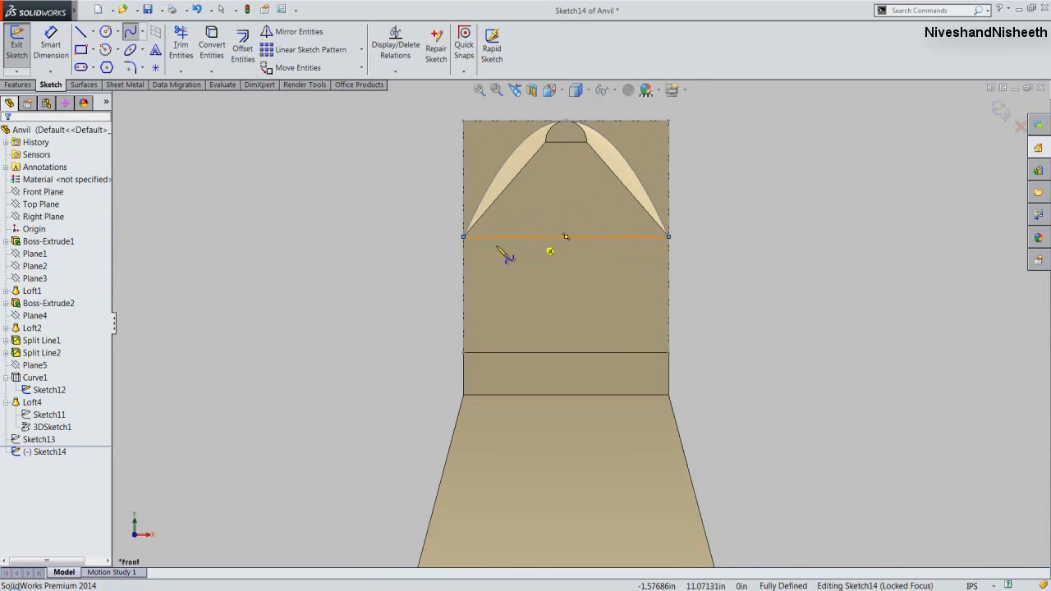
{"action": "left_click", "coordinate": [463, 237]}
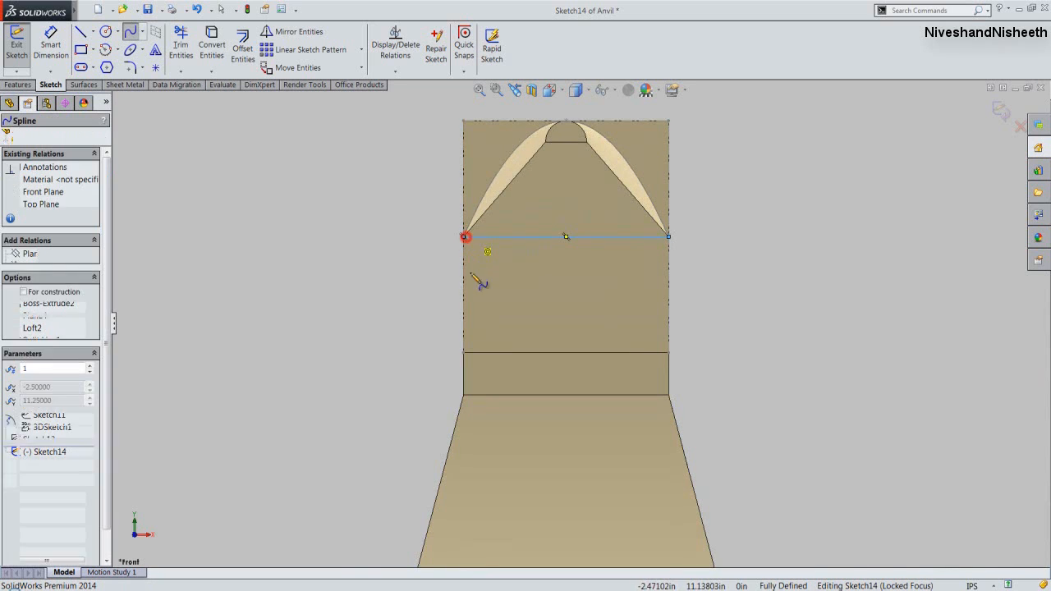
{"action": "left_click", "coordinate": [566, 353]}
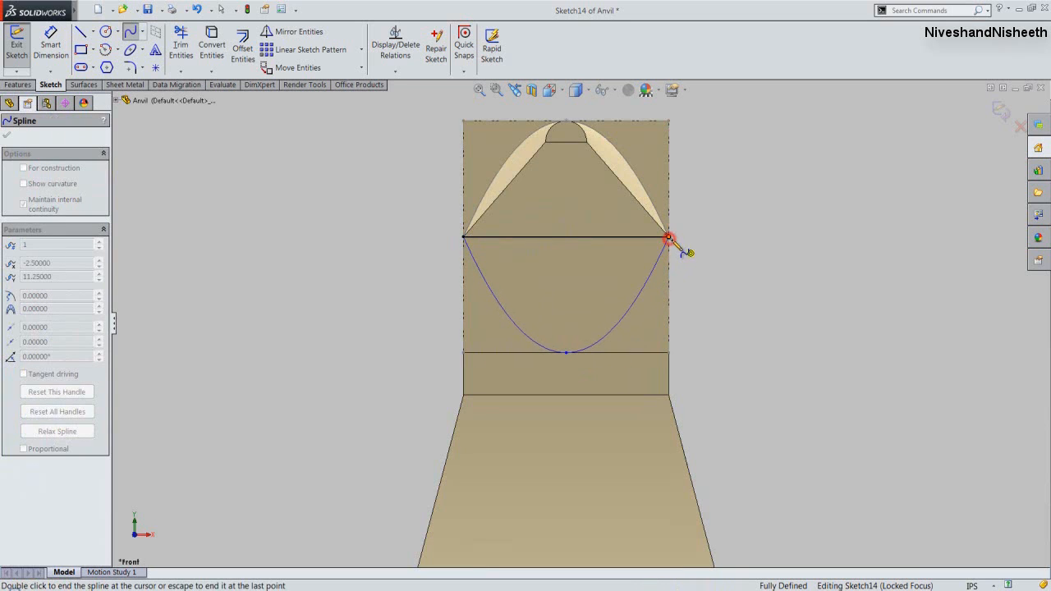
{"action": "left_click", "coordinate": [669, 239]}
{"action": "right_click", "coordinate": [686, 238]}
{"action": "left_click", "coordinate": [708, 246]}
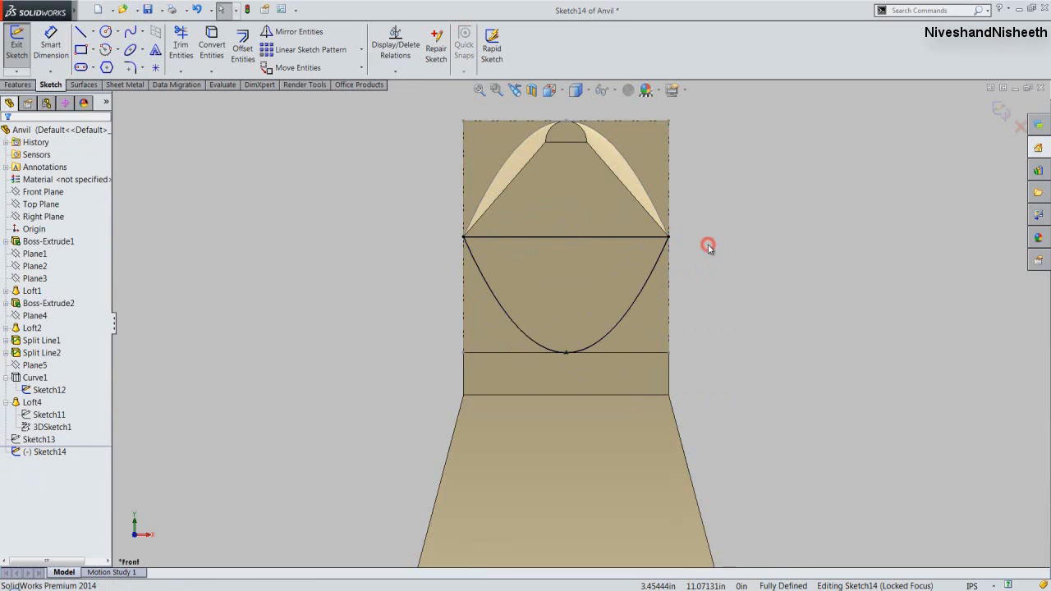
{"action": "left_click", "coordinate": [999, 112]}
Hide Sketch12, leaving only the new lower profile displayed in front of the anvil.
{"action": "left_click", "coordinate": [564, 96]}
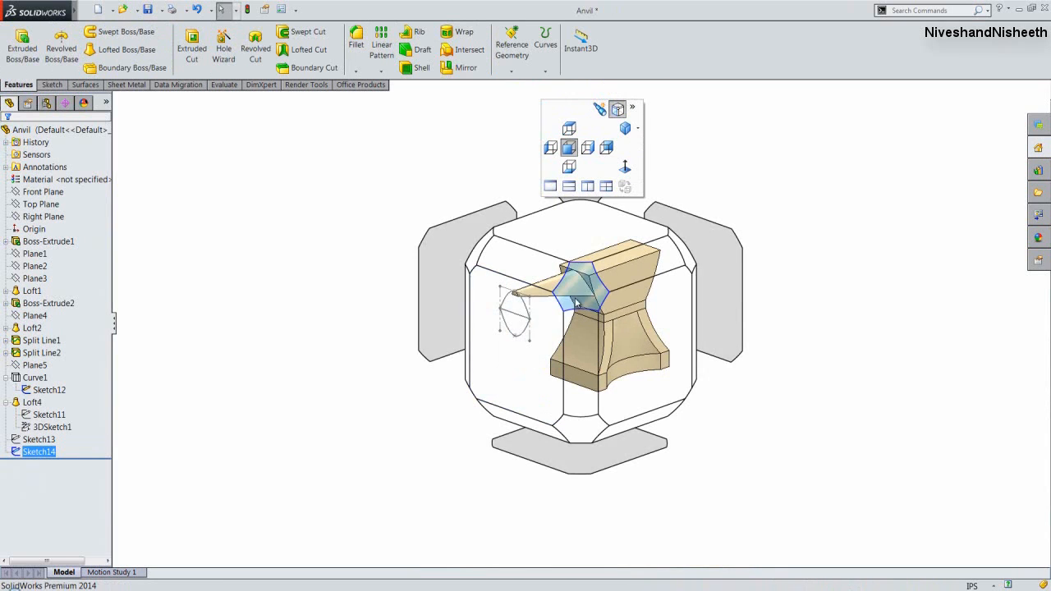
{"action": "left_click", "coordinate": [576, 304]}
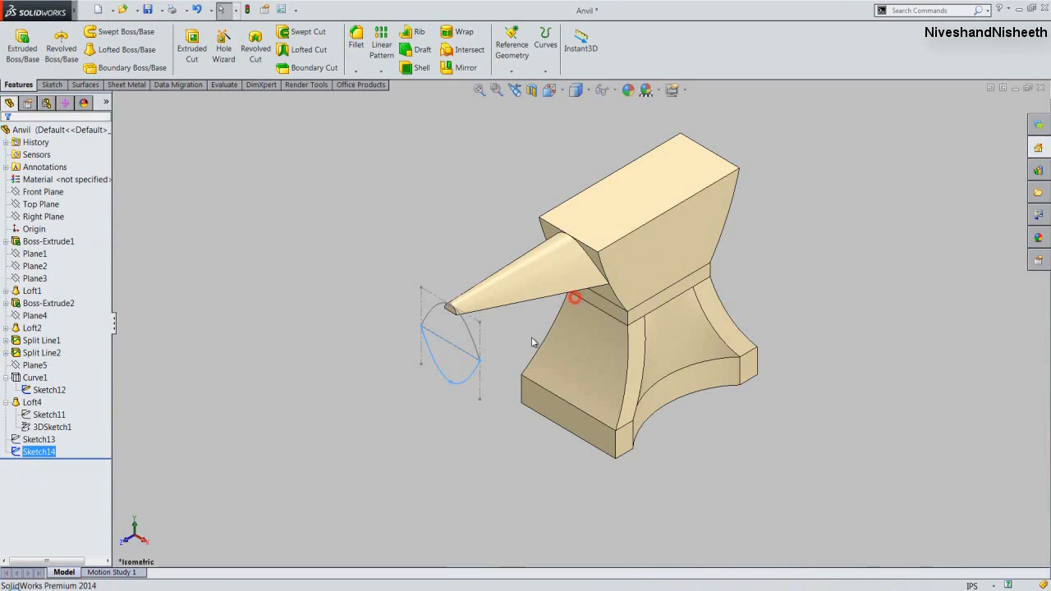
{"action": "scroll", "coordinate": [578, 271], "scroll_direction": "down", "scroll_amount": 3}
{"action": "mouse_move", "coordinate": [557, 370]}
{"action": "middle_mouse_down"}
{"action": "mouse_move", "coordinate": [553, 325]}
{"action": "mouse_move", "coordinate": [530, 336]}
{"action": "middle_mouse_up"}
{"action": "left_click", "coordinate": [517, 337]}
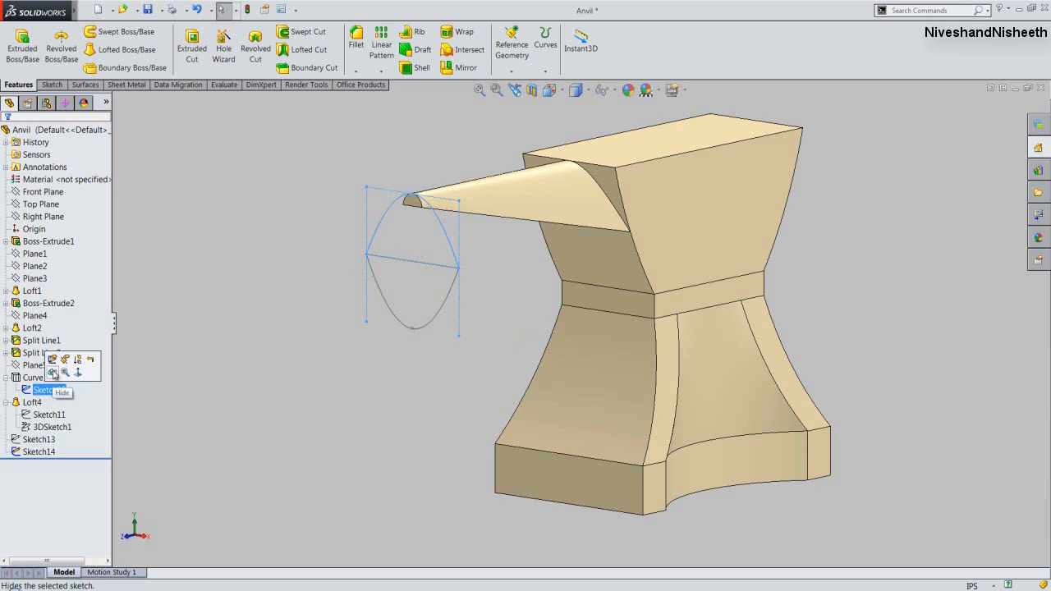
{"action": "left_click", "coordinate": [53, 371]}
{"action": "left_click", "coordinate": [193, 383]}
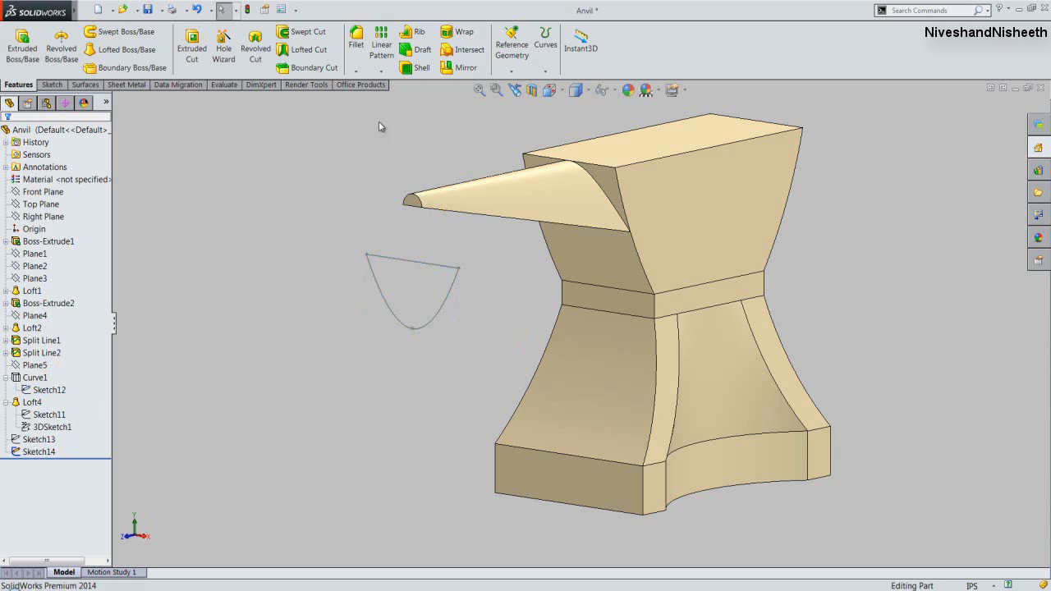
Create a projected curve of Sketch14 onto the upper body's front face below the horn, using sketch on faces with reverse projection.
{"action": "left_click", "coordinate": [544, 72]}
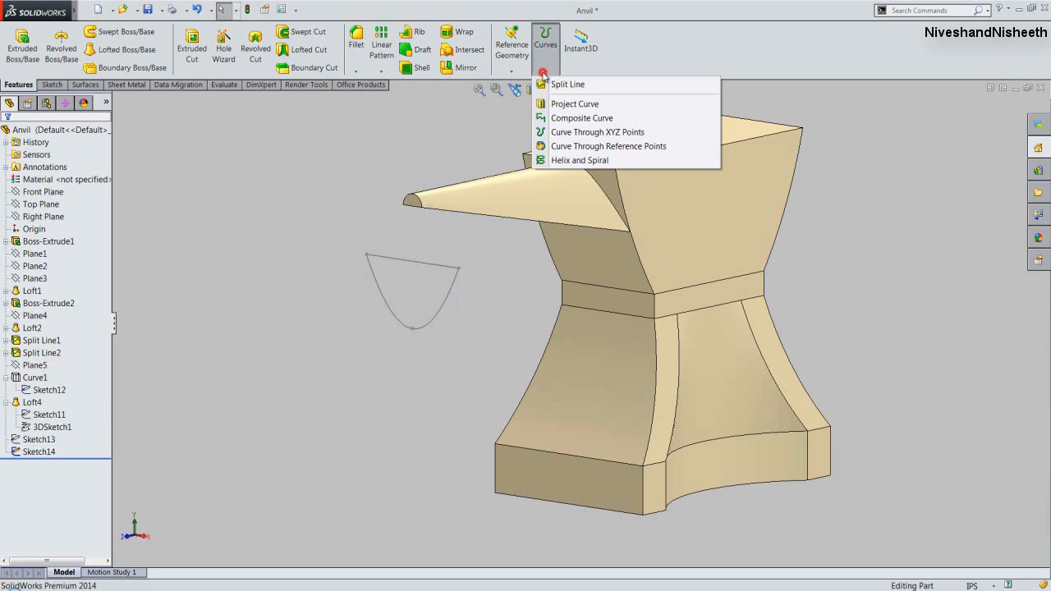
{"action": "left_click", "coordinate": [597, 105]}
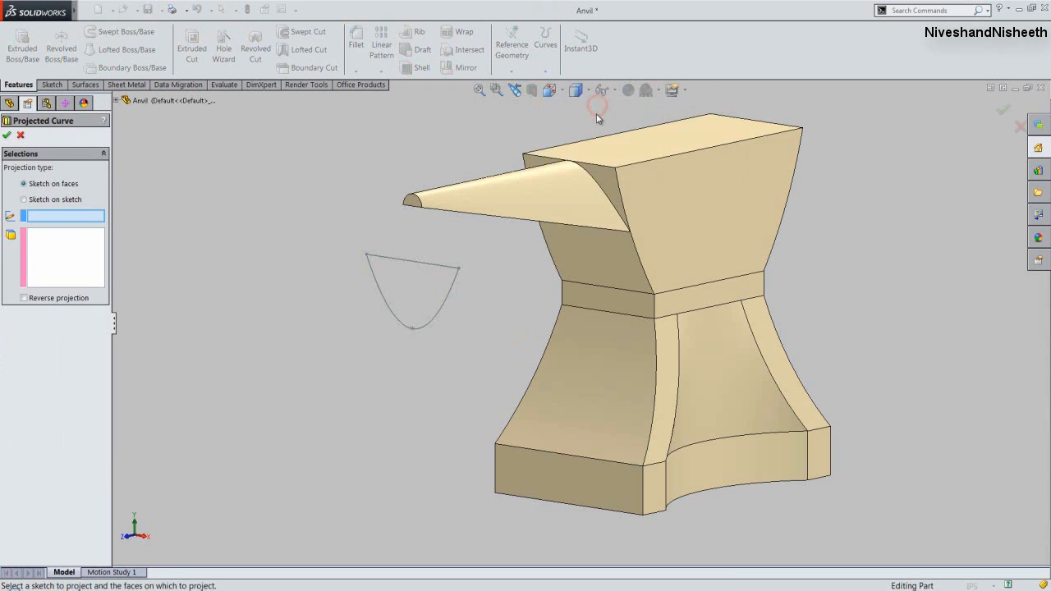
{"action": "left_click", "coordinate": [400, 259]}
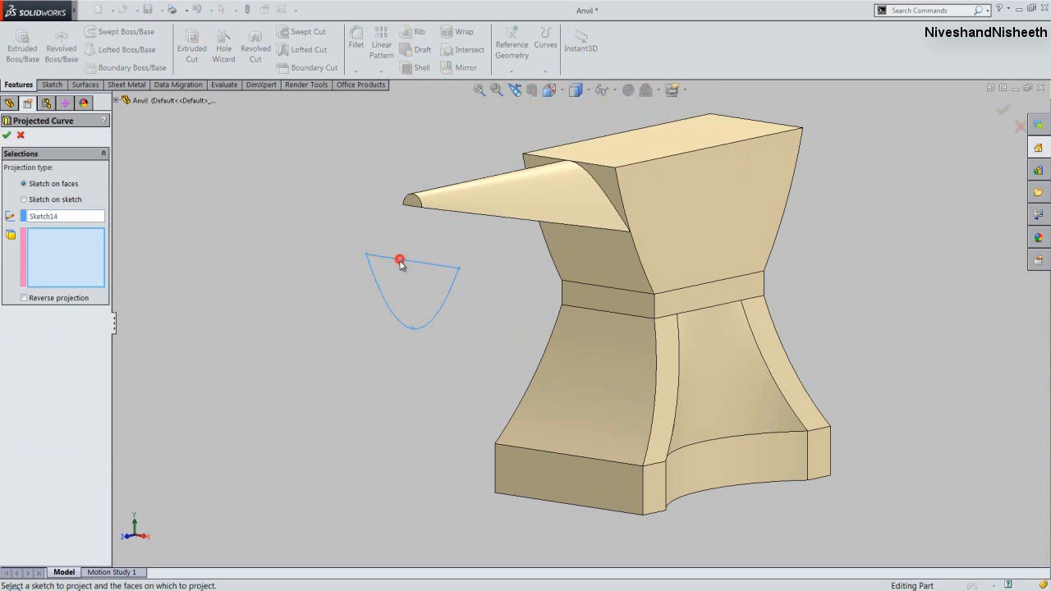
{"action": "left_click", "coordinate": [86, 266]}
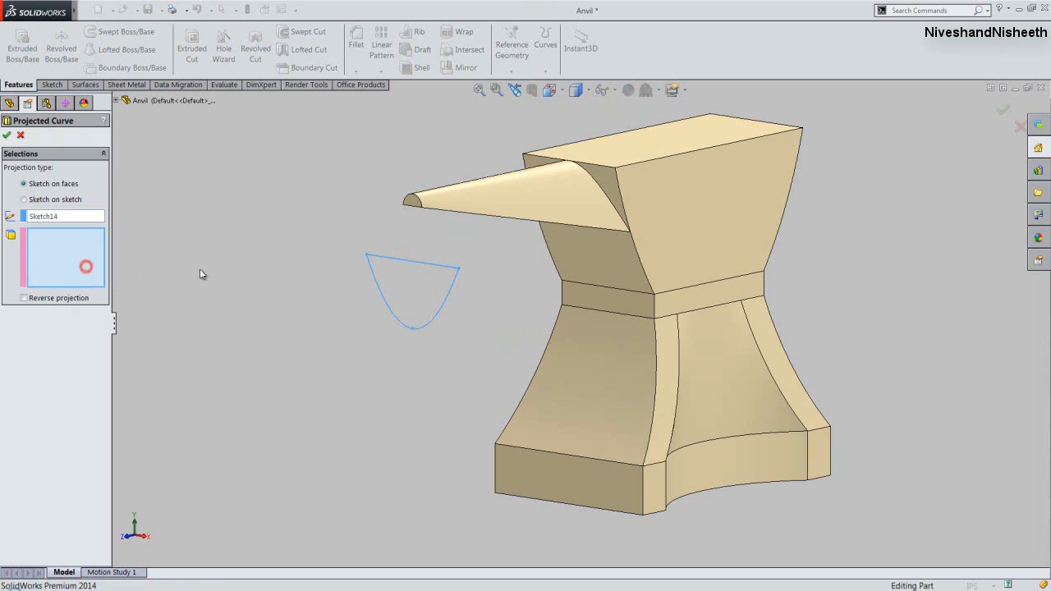
{"action": "left_click", "coordinate": [567, 256]}
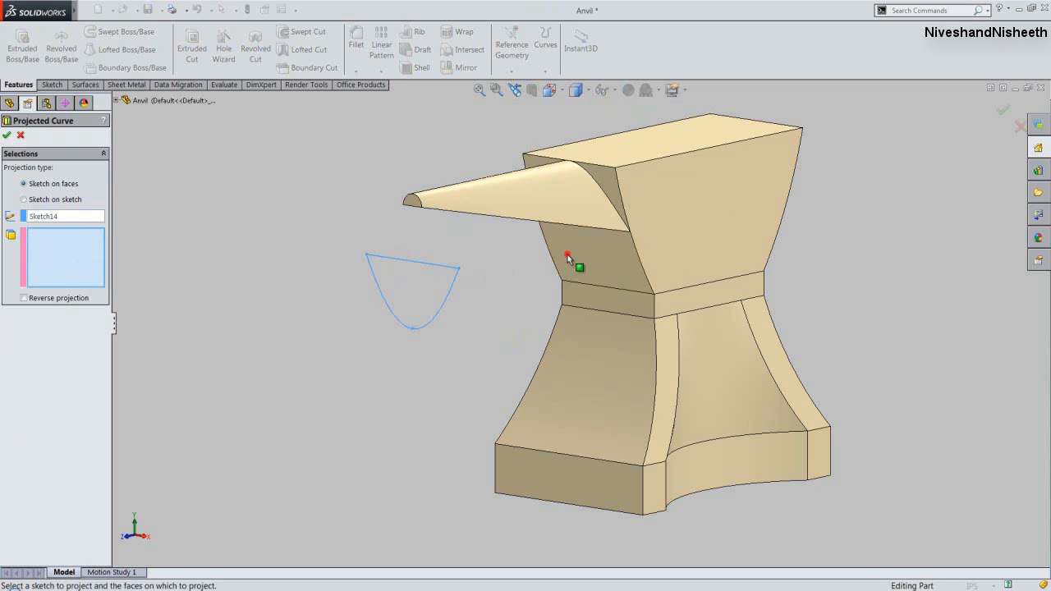
{"action": "left_click", "coordinate": [24, 298]}
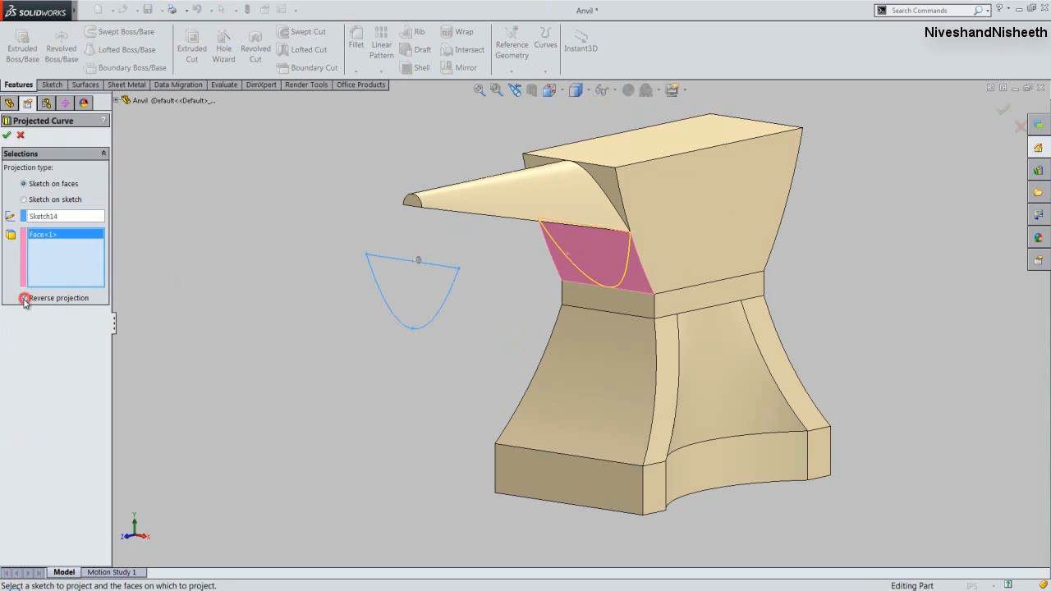
{"action": "left_click", "coordinate": [7, 136]}
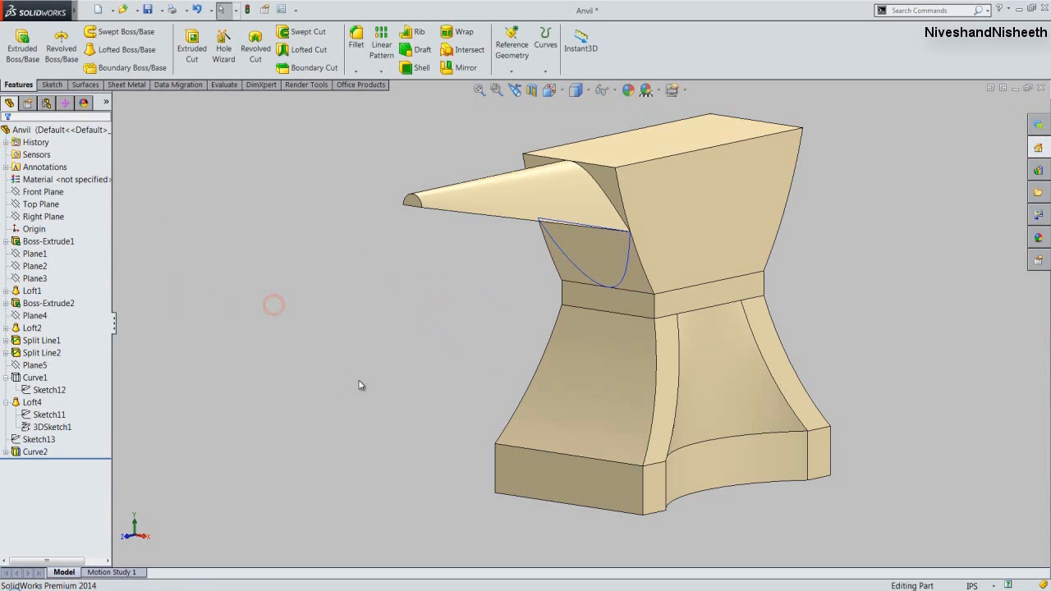
{"action": "middle_click_drag", "start_coordinate": [359, 385], "coordinate": [297, 480]}
{"action": "scroll", "coordinate": [598, 285], "scroll_direction": "down", "scroll_amount": 4}
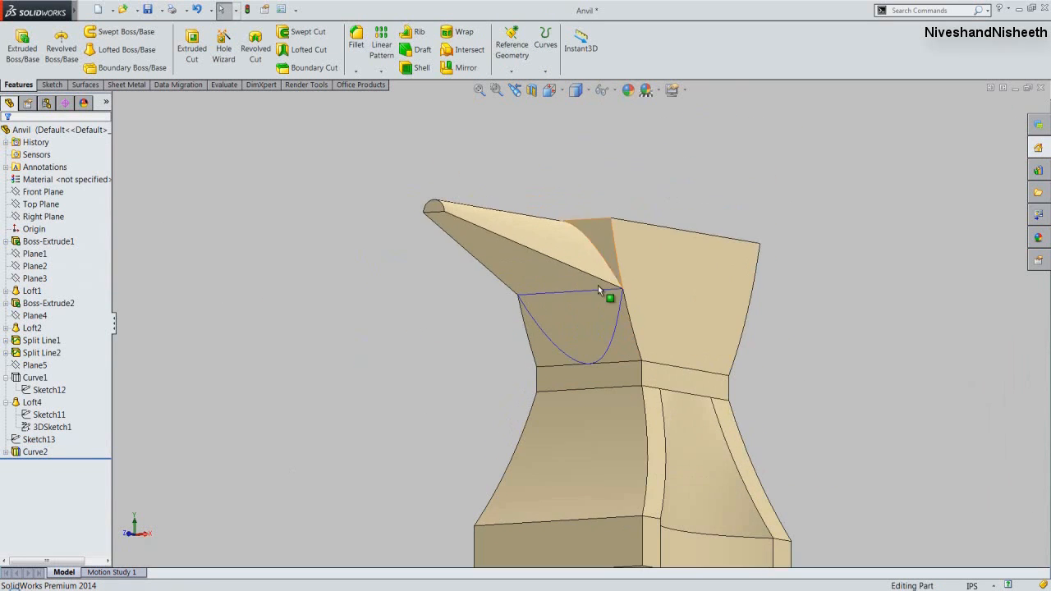
Start a 3D sketch and draw a line between the two upper endpoints of the projected curve below the horn.
{"action": "left_click", "coordinate": [245, 216]}
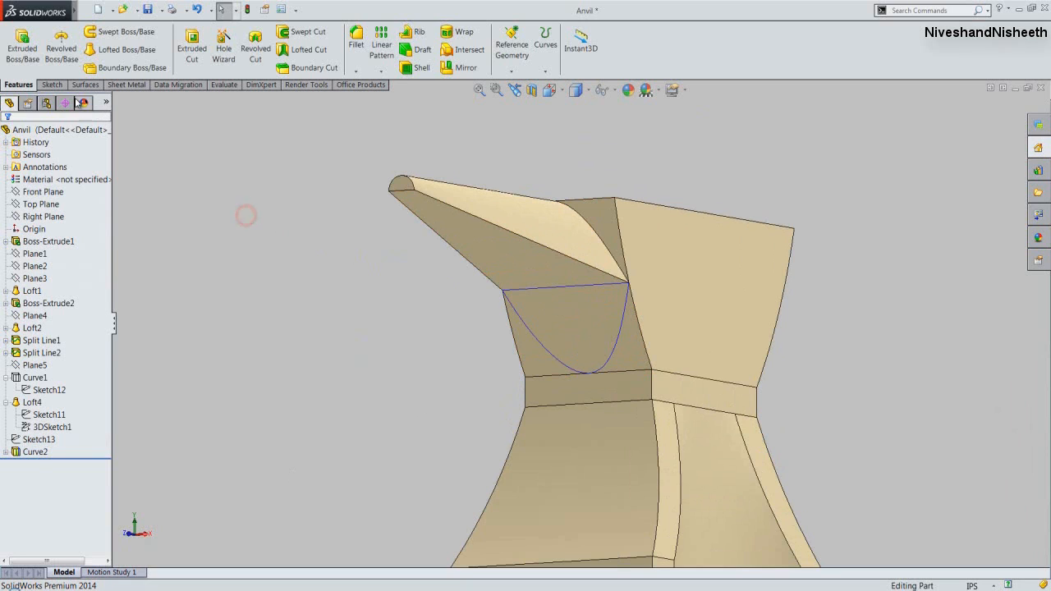
{"action": "left_click", "coordinate": [52, 85]}
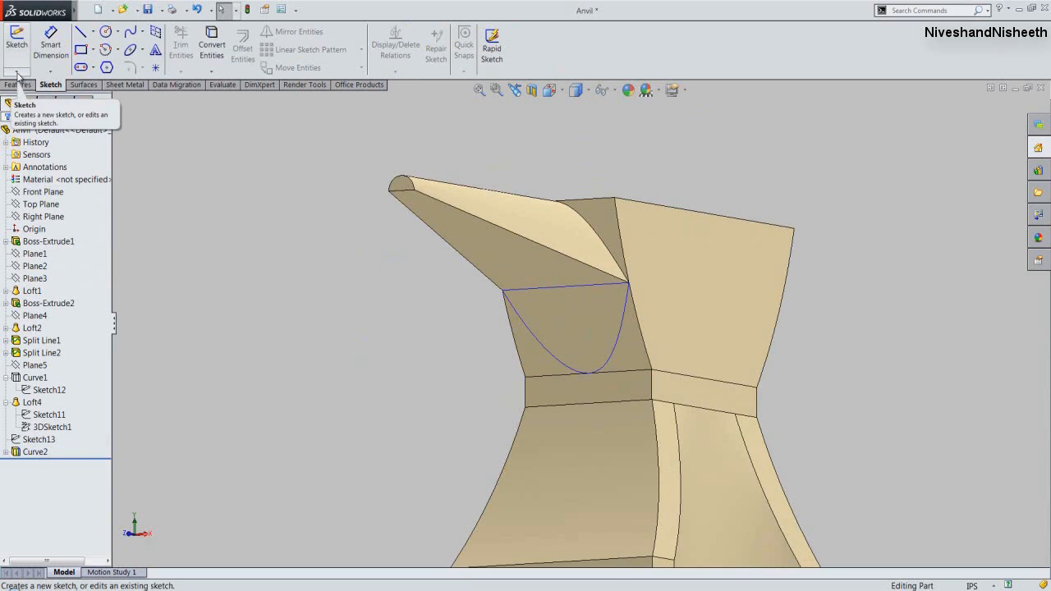
{"action": "left_click", "coordinate": [16, 71]}
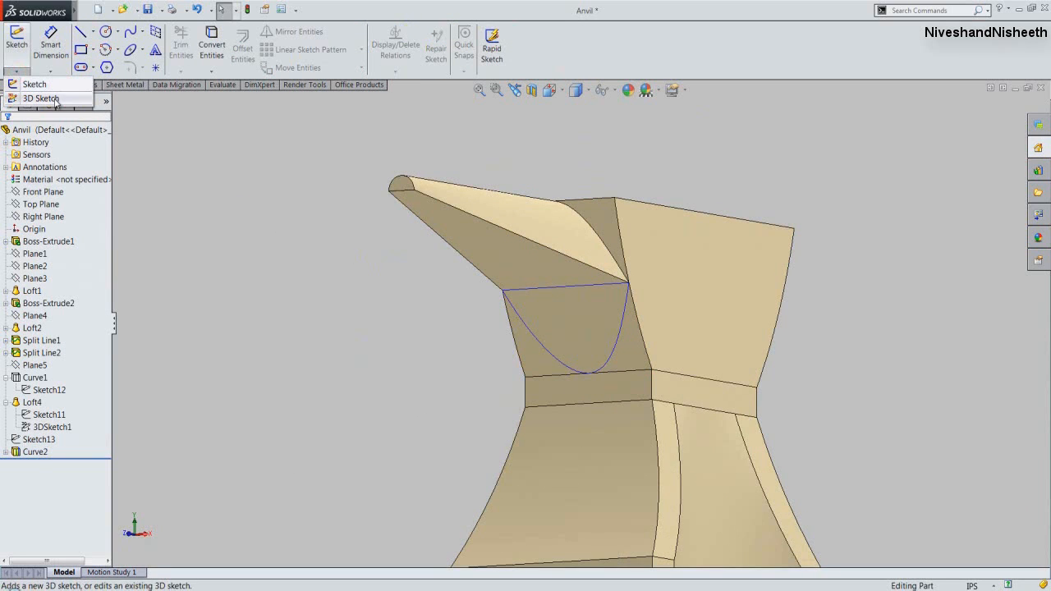
{"action": "left_click", "coordinate": [41, 98]}
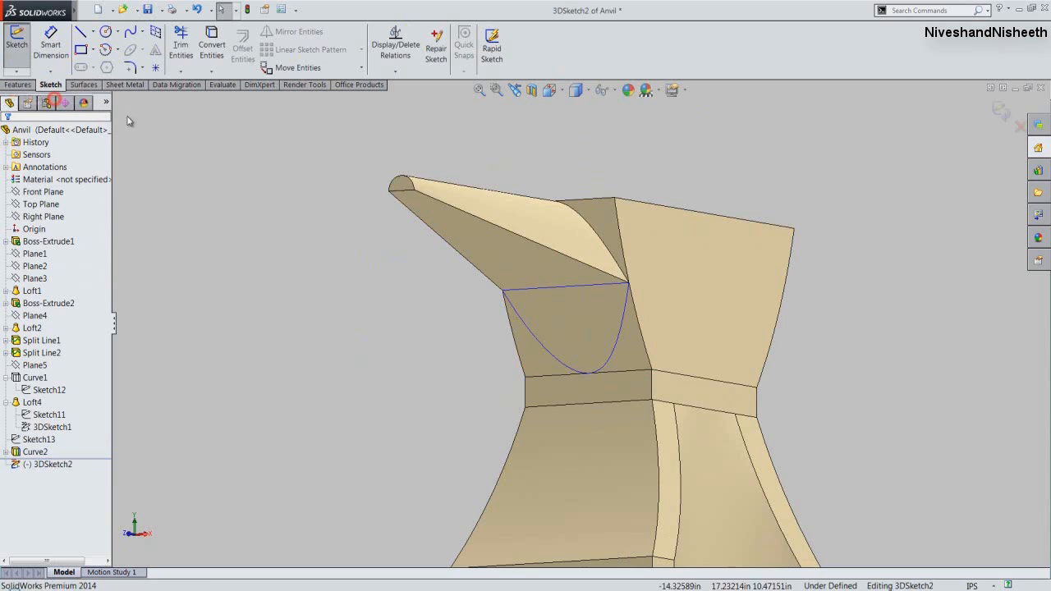
{"action": "right_click", "coordinate": [487, 298]}
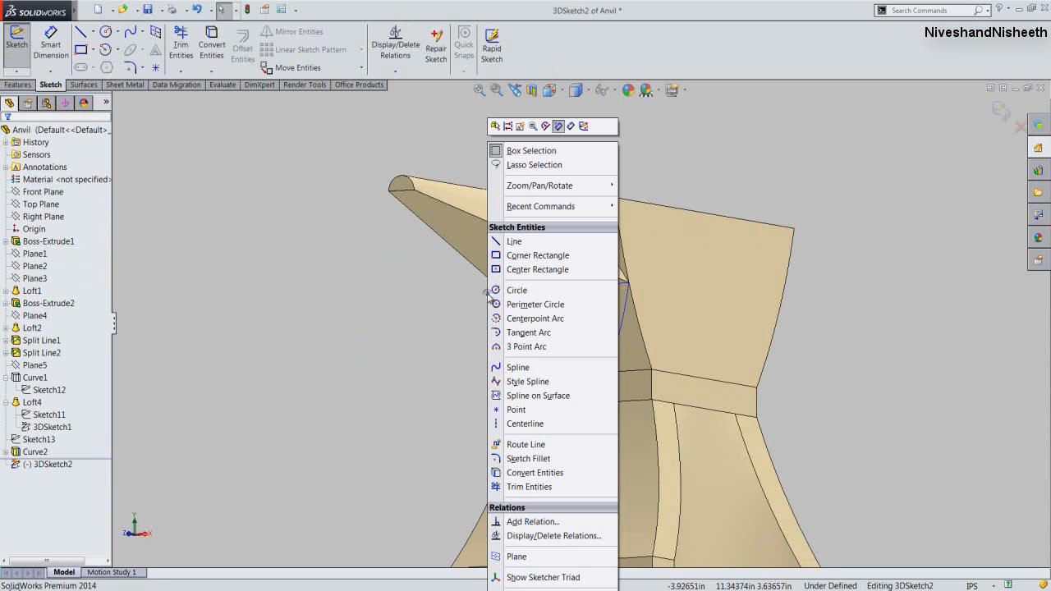
{"action": "left_click", "coordinate": [513, 245]}
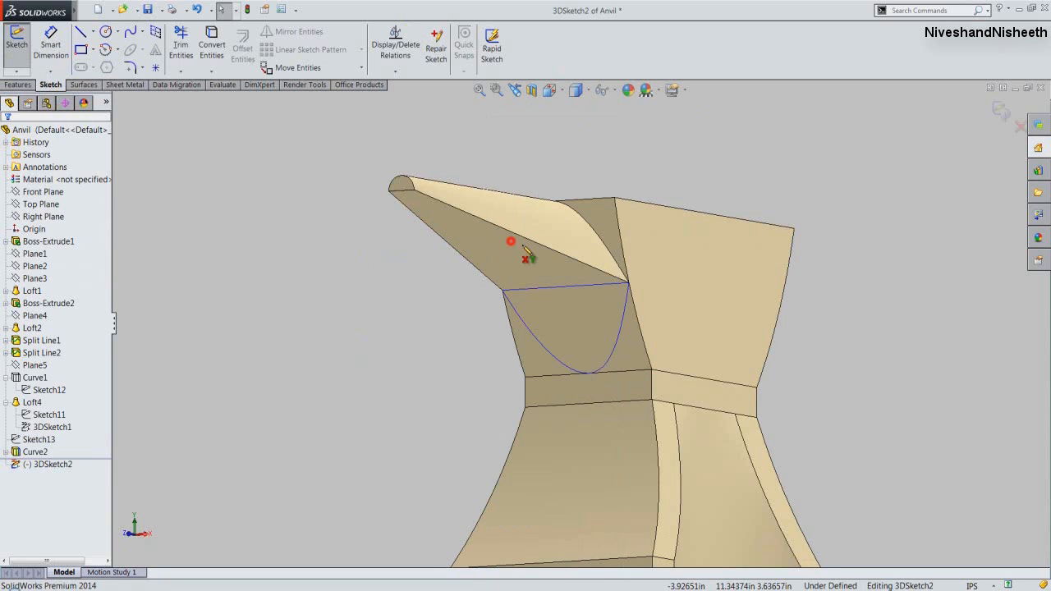
{"action": "left_click", "coordinate": [628, 282]}
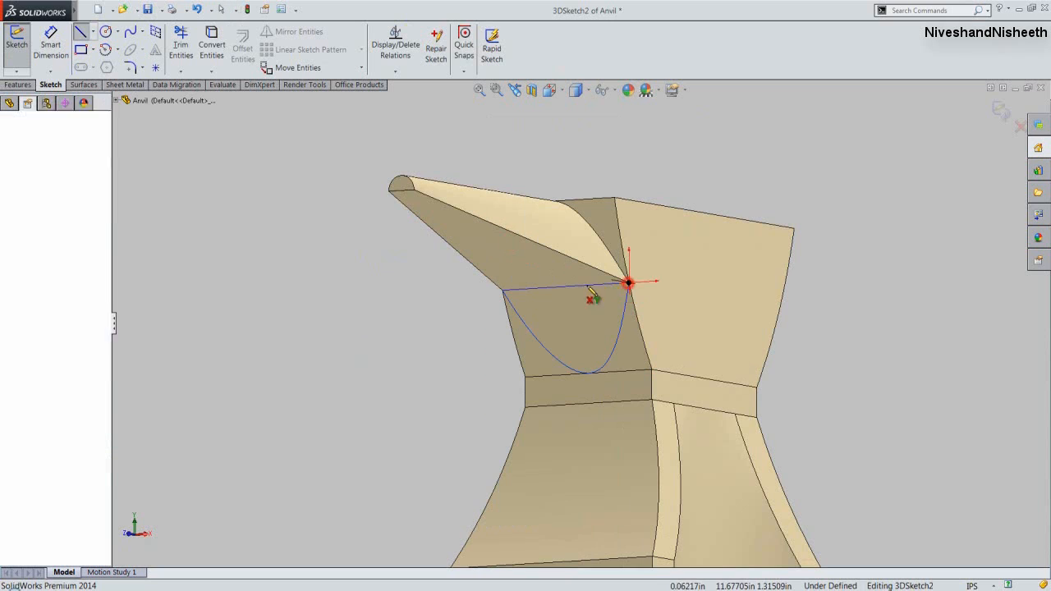
{"action": "left_click", "coordinate": [503, 291]}
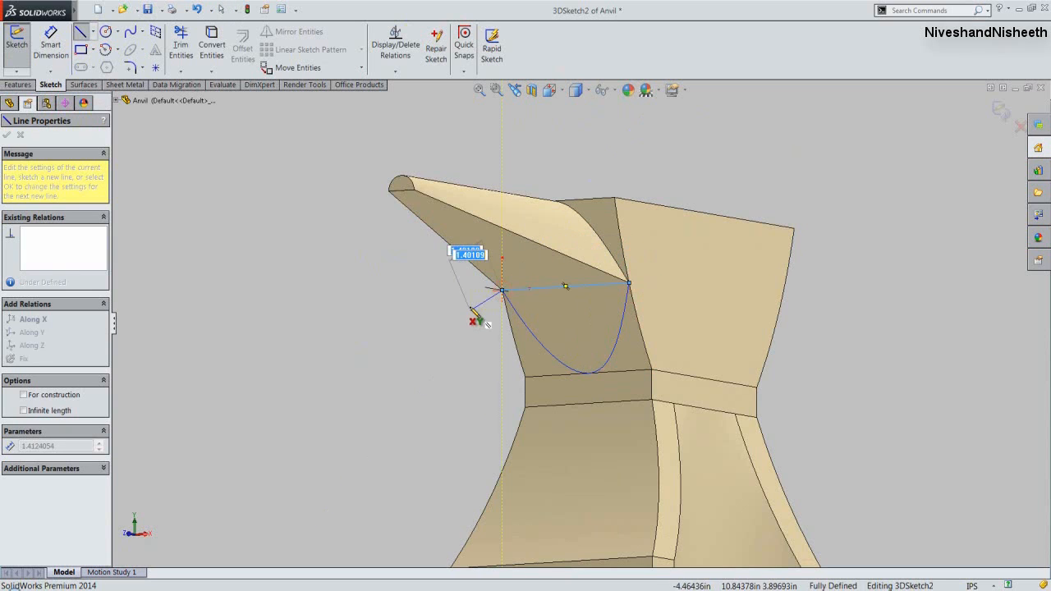
Draw a spline from the line's left endpoint through the projected curve's lowest point to the line's right endpoint, and exit the 3D sketch.
{"action": "right_click", "coordinate": [471, 302]}
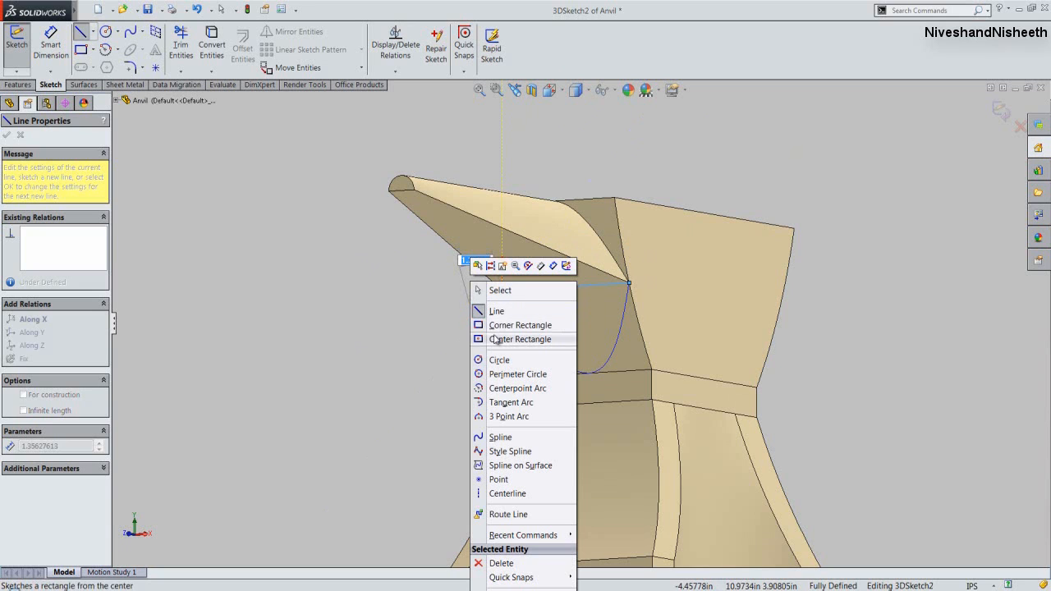
{"action": "left_click", "coordinate": [495, 437]}
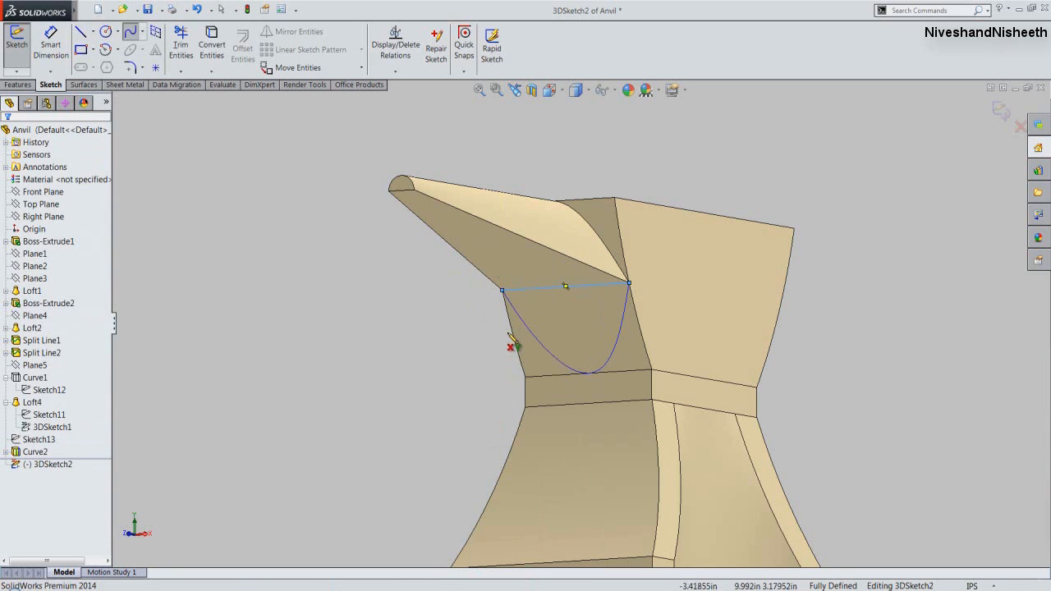
{"action": "left_click", "coordinate": [502, 291]}
{"action": "scroll", "coordinate": [586, 387], "scroll_direction": "down", "scroll_amount": 2}
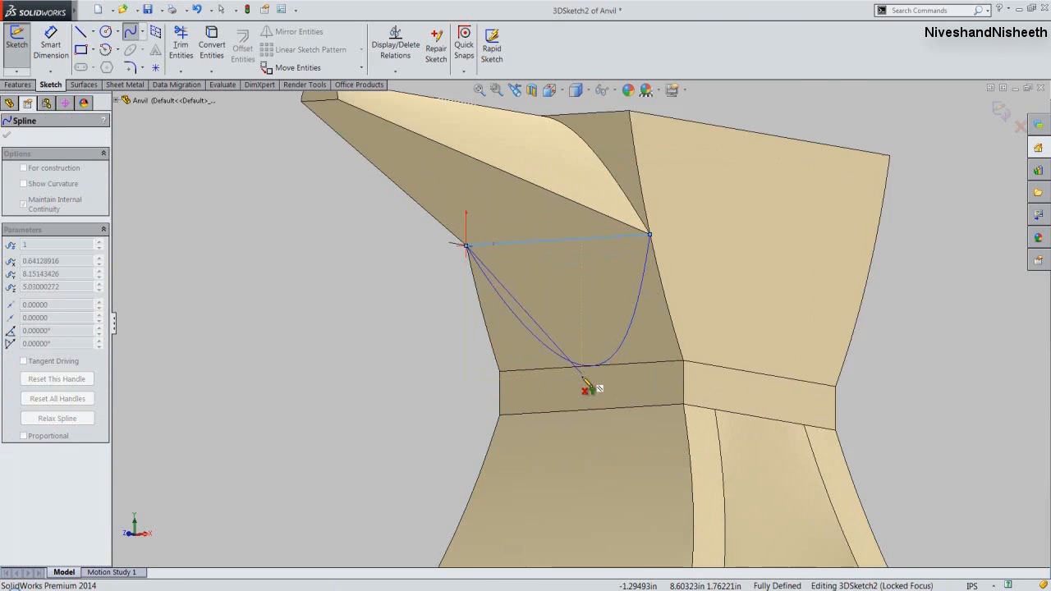
{"action": "scroll", "coordinate": [588, 384], "scroll_direction": "down", "scroll_amount": 3}
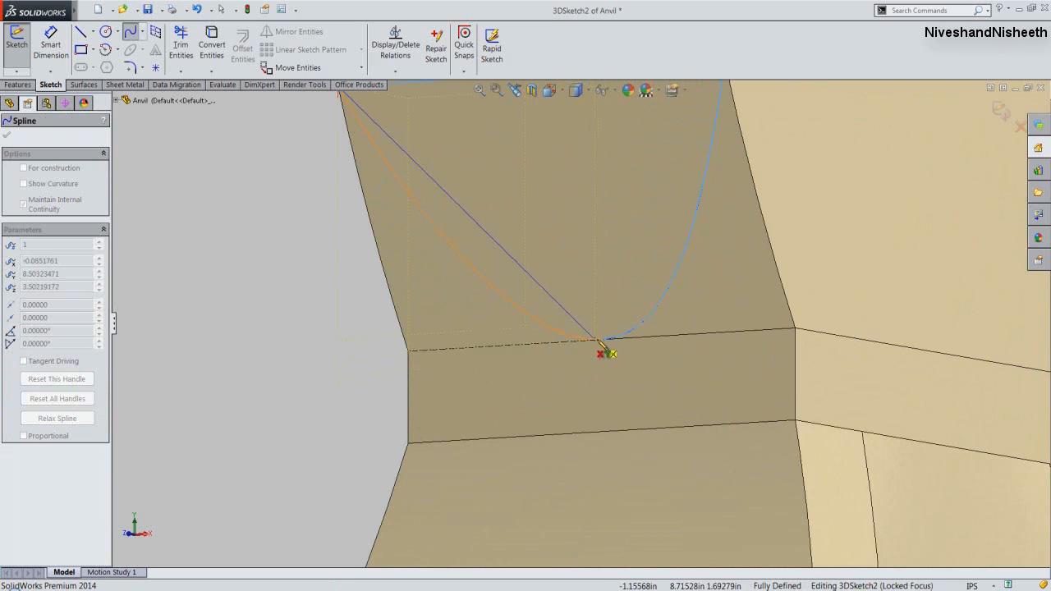
{"action": "left_click", "coordinate": [605, 349]}
{"action": "scroll", "coordinate": [554, 429], "scroll_direction": "up", "scroll_amount": 2}
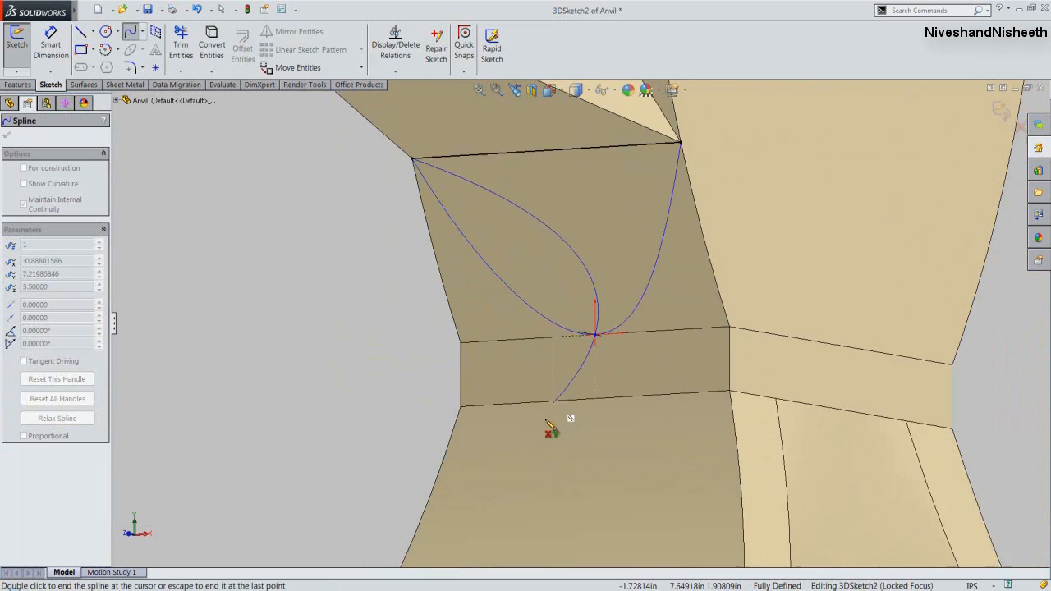
{"action": "scroll", "coordinate": [546, 421], "scroll_direction": "up", "scroll_amount": 1}
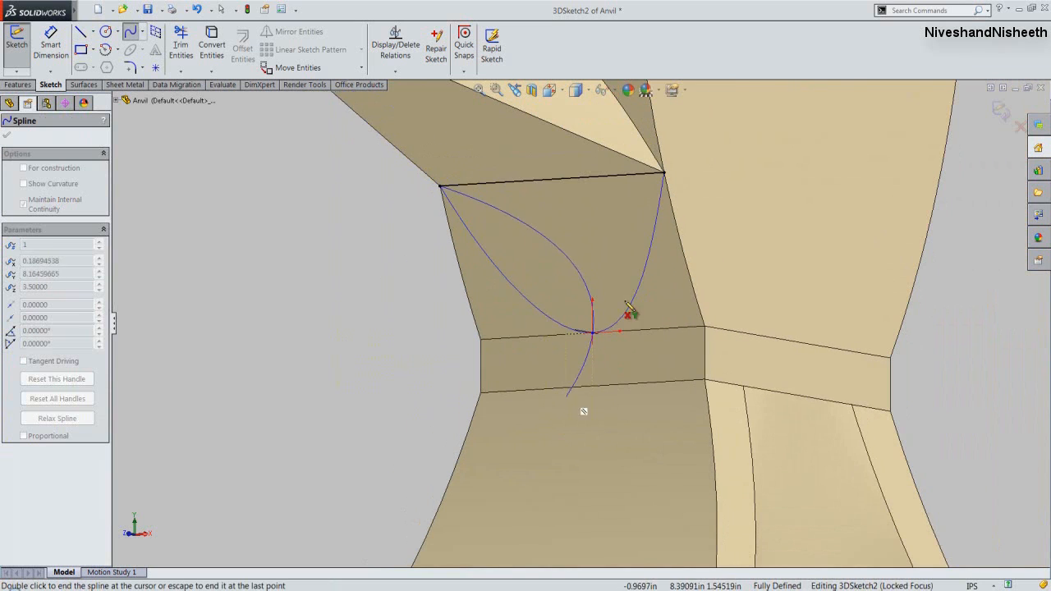
{"action": "left_click", "coordinate": [663, 174]}
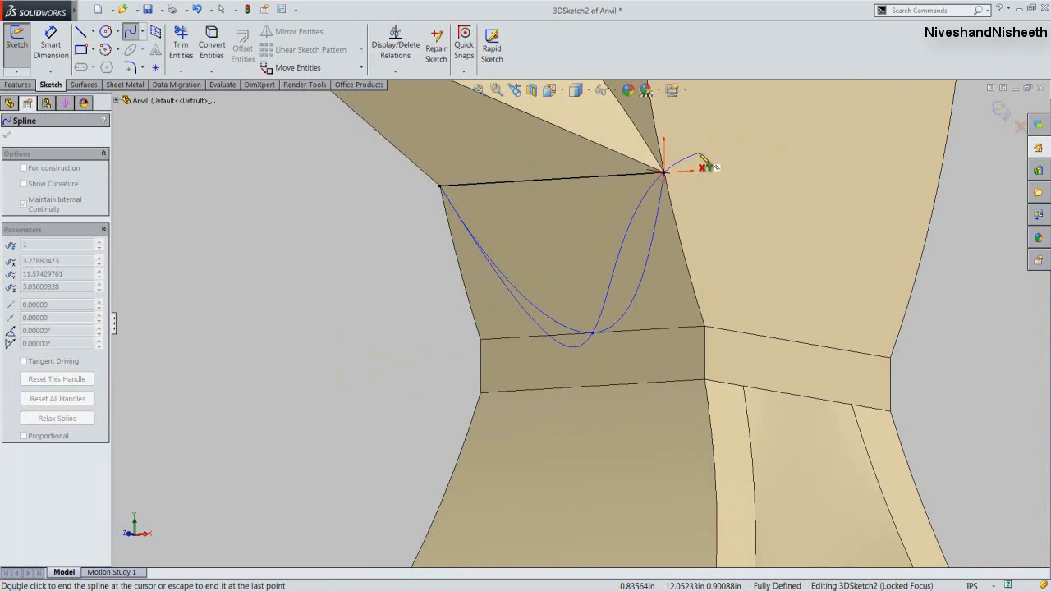
{"action": "right_click", "coordinate": [699, 156]}
{"action": "left_click", "coordinate": [719, 136]}
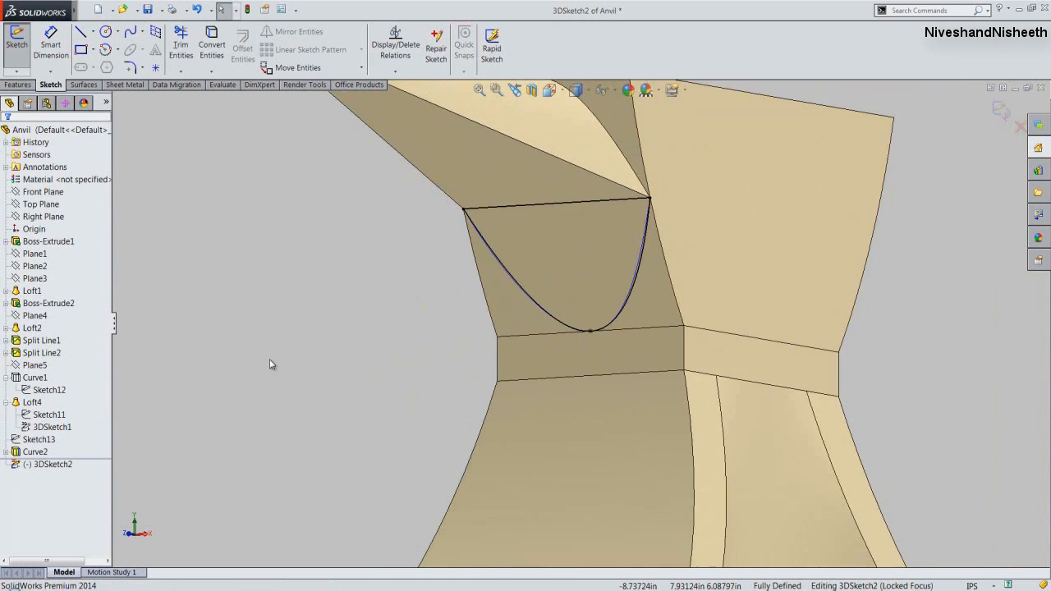
{"action": "scroll", "coordinate": [272, 363], "scroll_direction": "up", "scroll_amount": 1}
{"action": "left_click", "coordinate": [996, 108]}
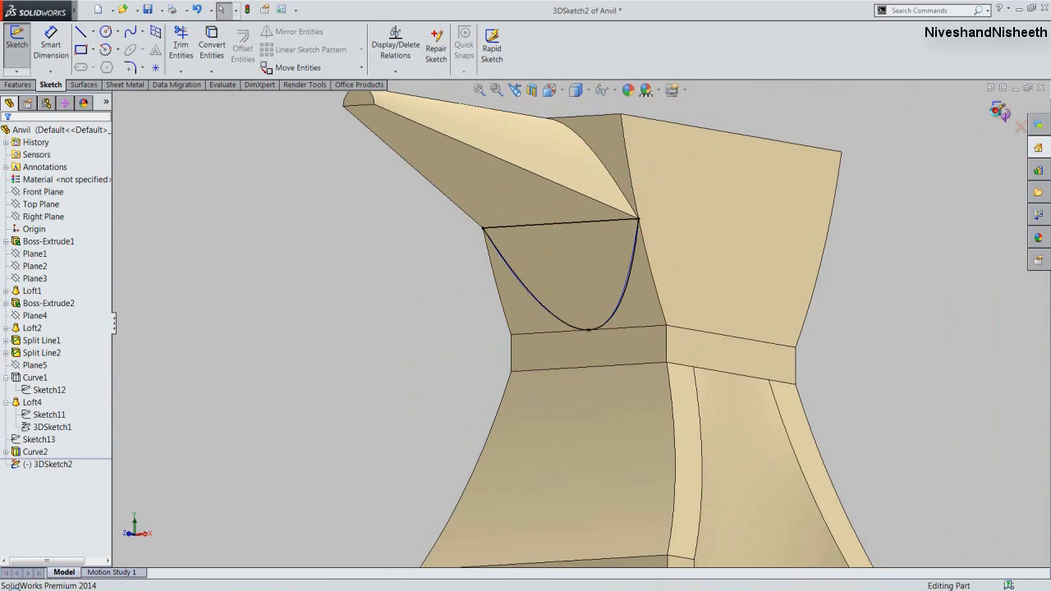
Hide the projected curve Curve2 and show Sketch13, the lower half profile at the horn's tip.
{"action": "middle_click_drag", "start_coordinate": [388, 363], "coordinate": [375, 400]}
{"action": "left_click", "coordinate": [49, 452]}
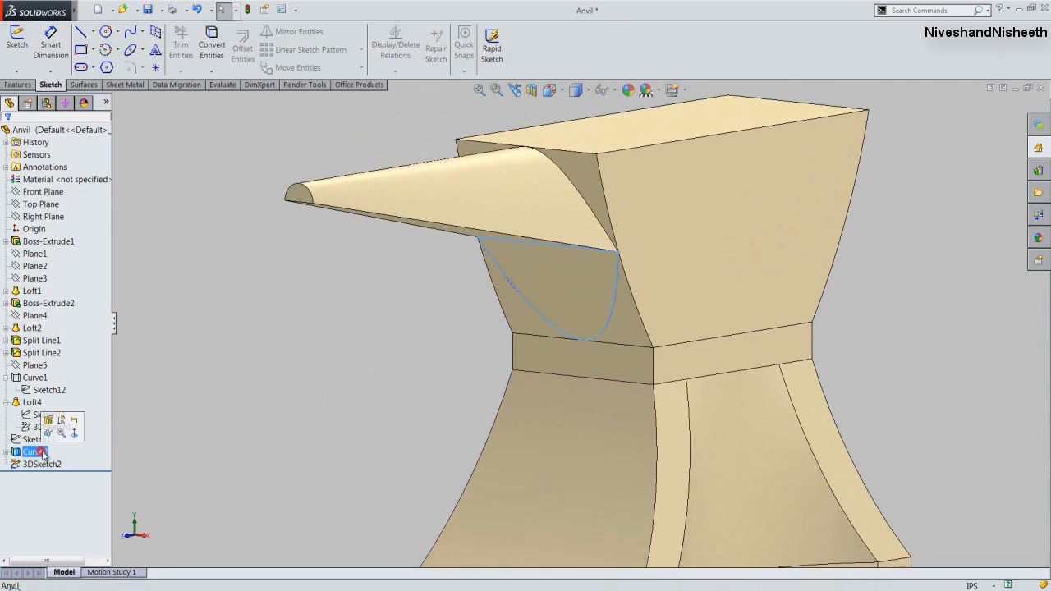
{"action": "left_click", "coordinate": [48, 433]}
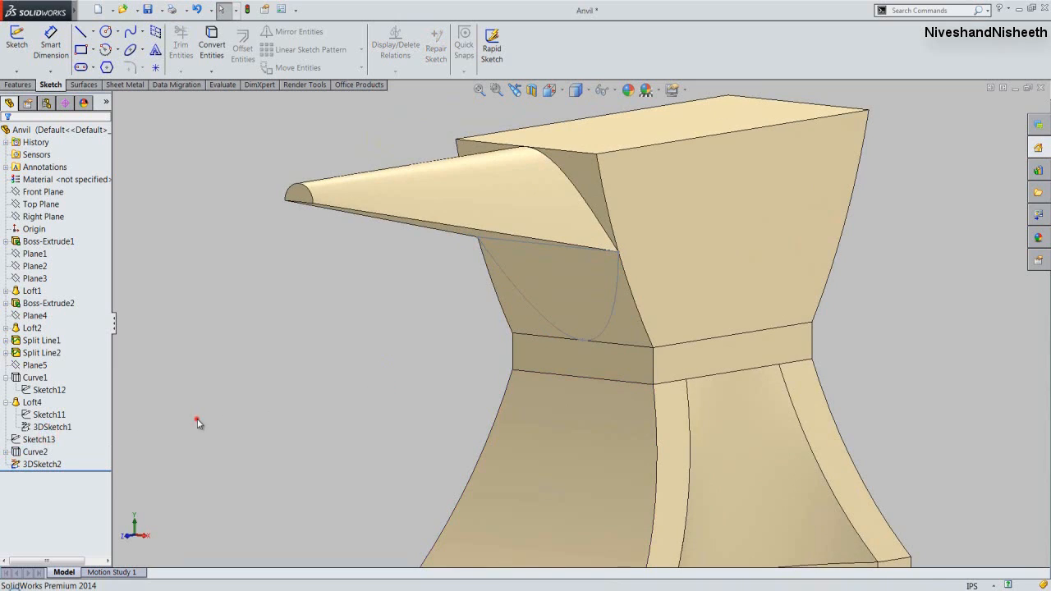
{"action": "left_click", "coordinate": [33, 441]}
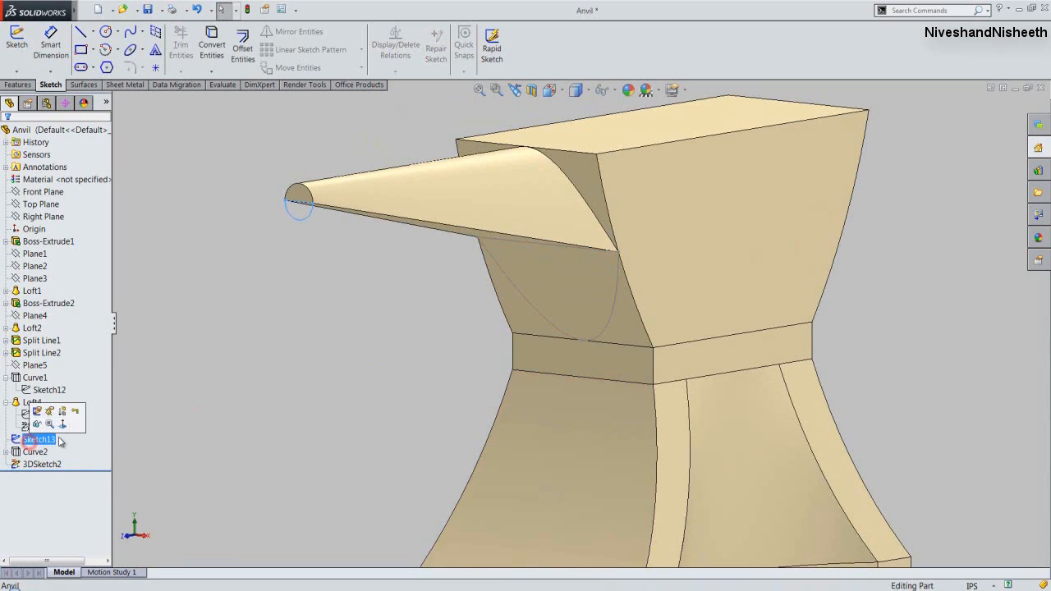
{"action": "left_click", "coordinate": [37, 424]}
{"action": "left_click", "coordinate": [293, 374]}
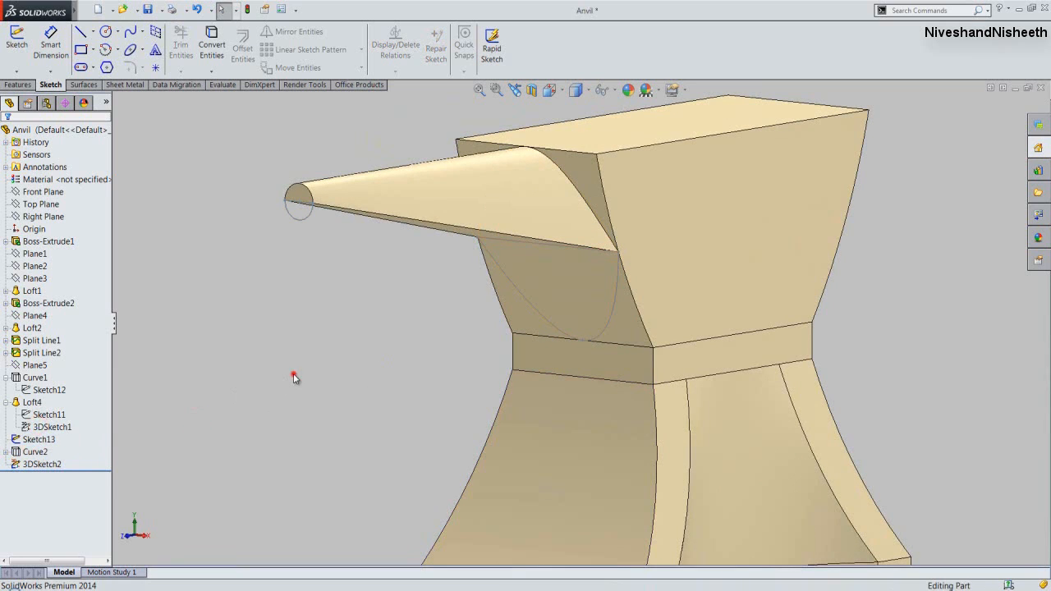
Loft a solid between Sketch13 at the tip and 3DSketch2 on the body to form the horn's lower half.
{"action": "left_click", "coordinate": [18, 85]}
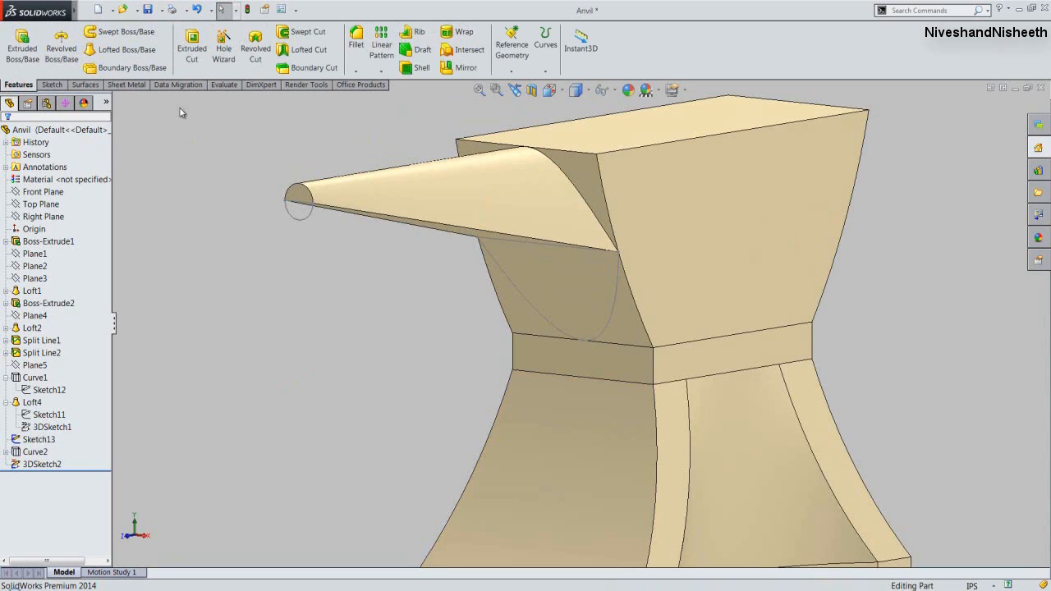
{"action": "left_click", "coordinate": [165, 52]}
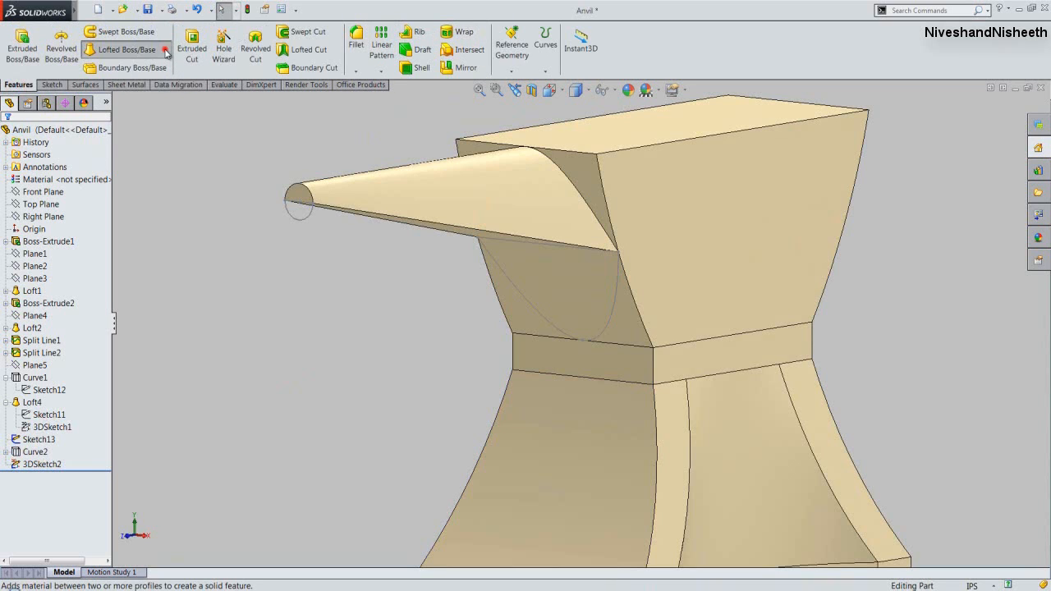
{"action": "left_click", "coordinate": [296, 218]}
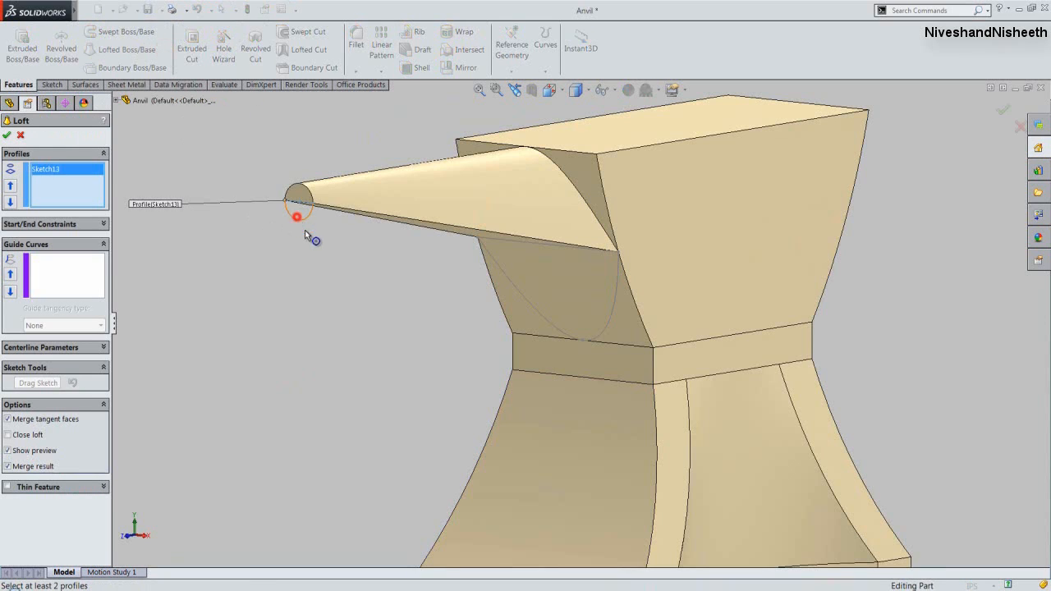
{"action": "left_click", "coordinate": [485, 247]}
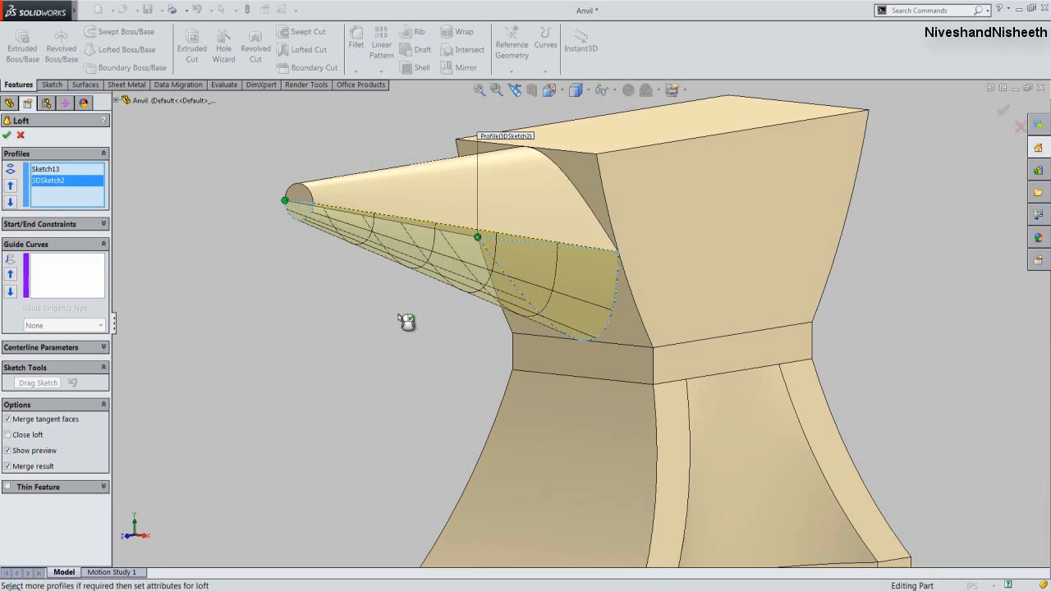
{"action": "right_click", "coordinate": [218, 237]}
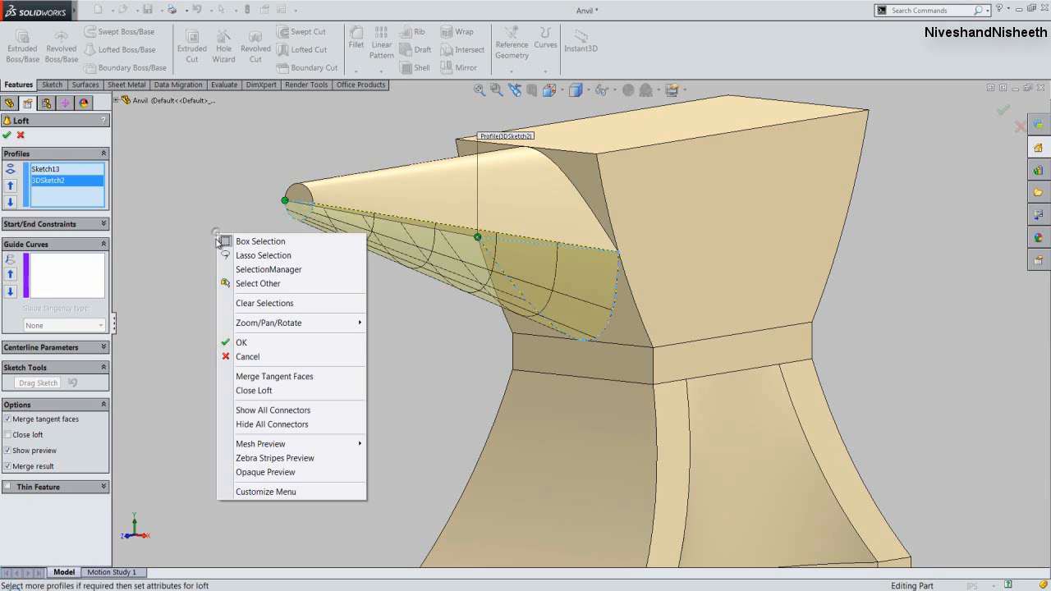
{"action": "left_click", "coordinate": [260, 343]}
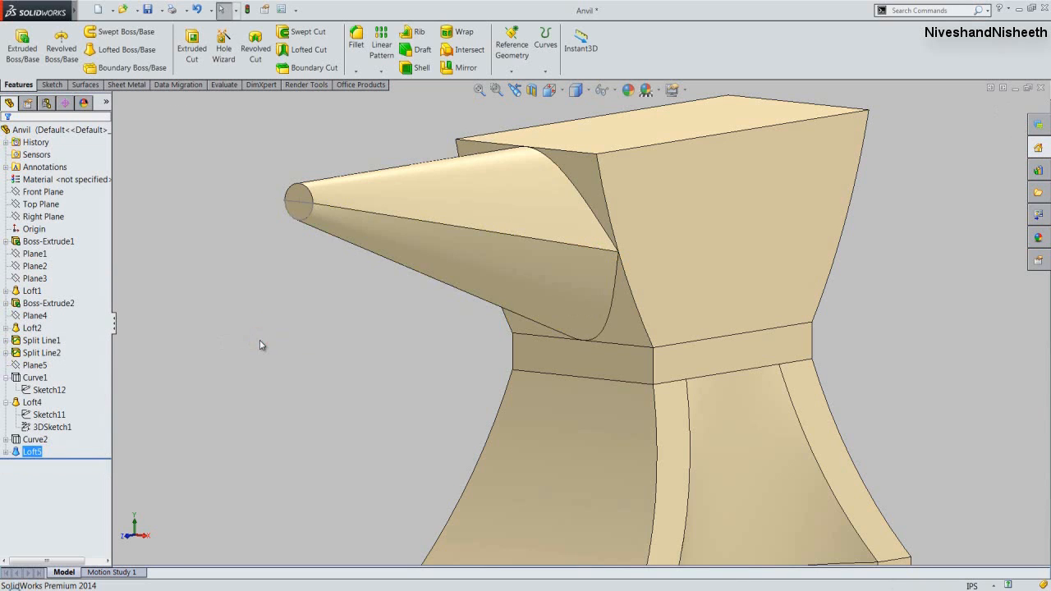
{"action": "middle_click_drag", "start_coordinate": [259, 344], "coordinate": [242, 374]}
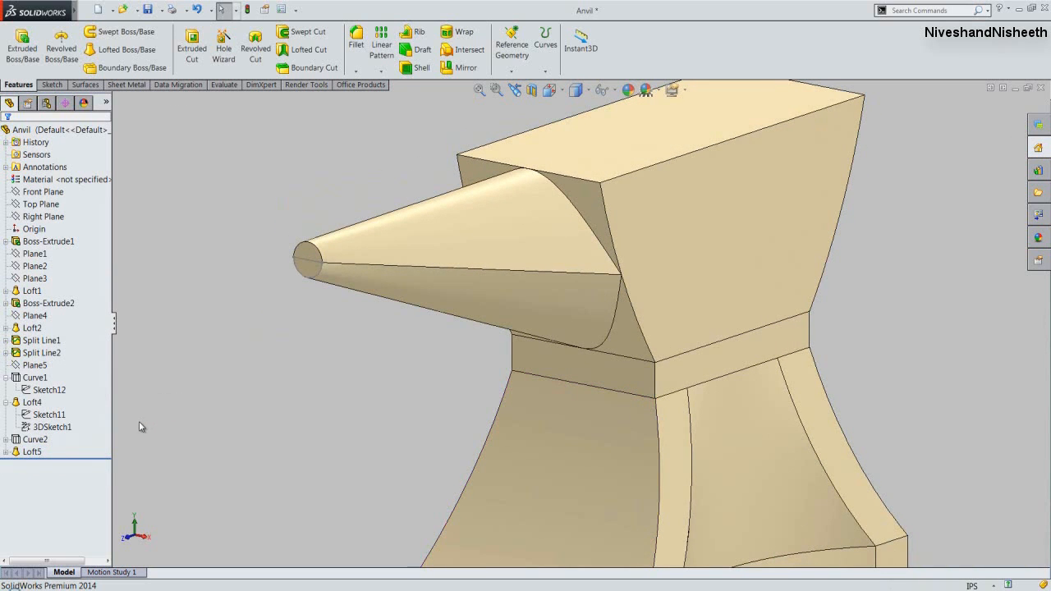
Hide Sketch13 under the Loft5 feature.
{"action": "left_click", "coordinate": [5, 451]}
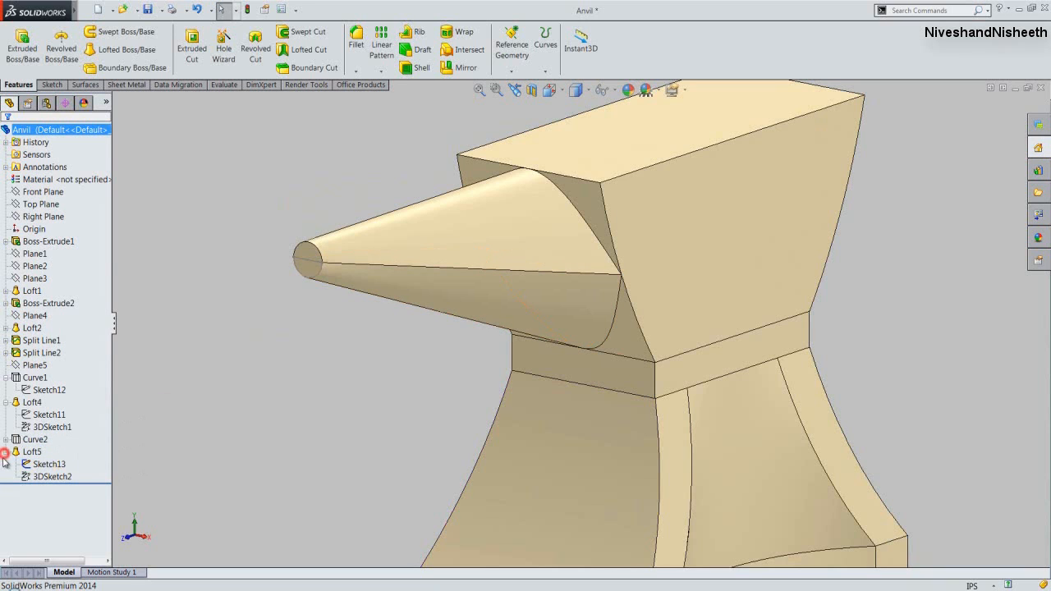
{"action": "left_click", "coordinate": [31, 464]}
{"action": "left_click", "coordinate": [38, 445]}
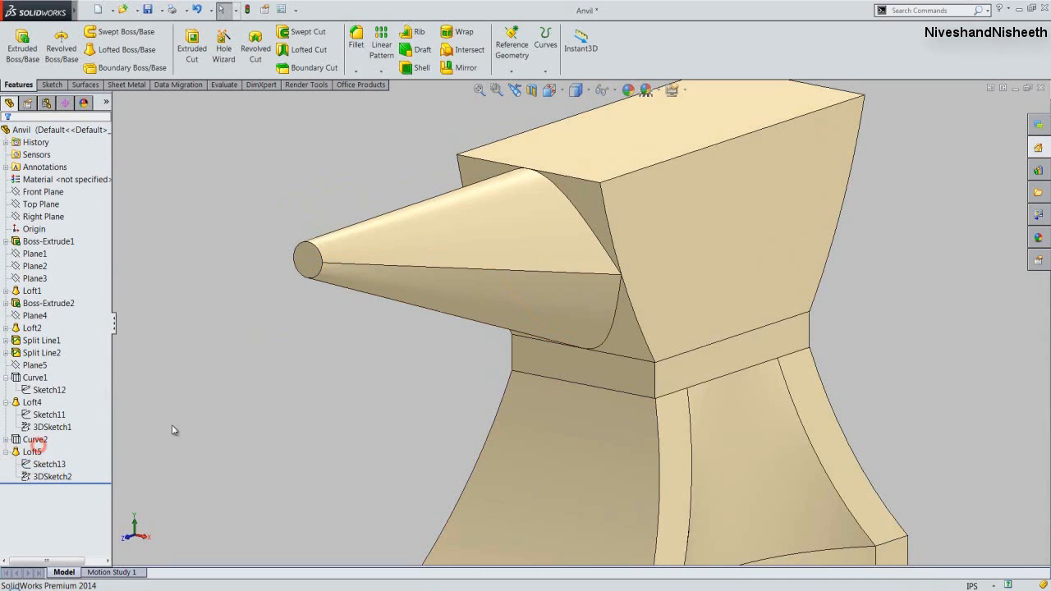
{"action": "left_click", "coordinate": [173, 425]}
Examine the completed horn from both sides of the anvil and finish in the isometric view.
{"action": "scroll", "coordinate": [230, 452], "scroll_direction": "up", "scroll_amount": 3}
{"action": "middle_click_drag", "start_coordinate": [232, 454], "coordinate": [495, 443]}
{"action": "scroll", "coordinate": [506, 336], "scroll_direction": "down", "scroll_amount": 5}
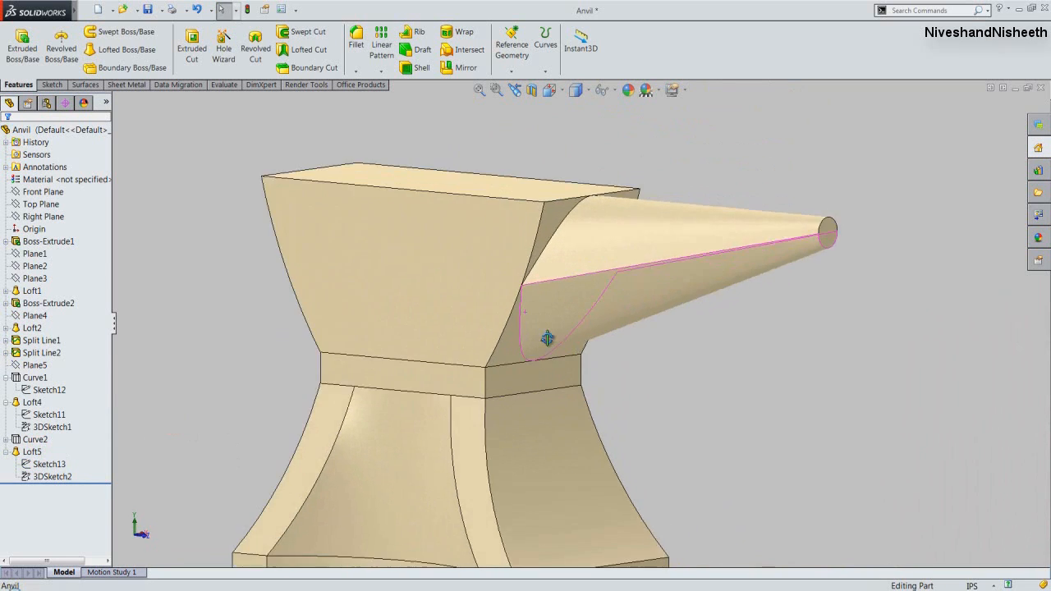
{"action": "middle_click_drag", "start_coordinate": [548, 338], "coordinate": [460, 246]}
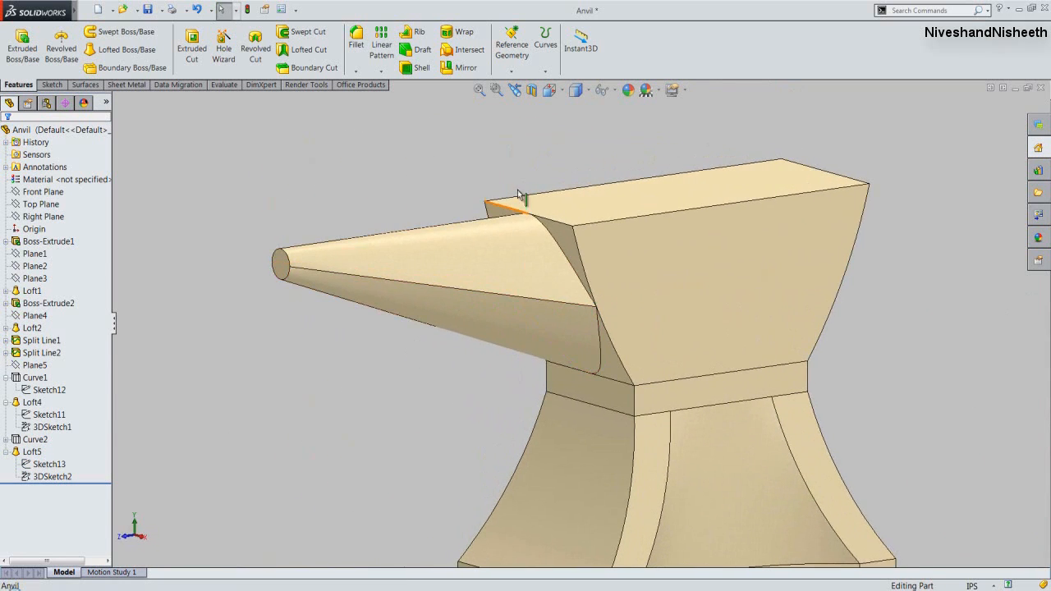
{"action": "left_click", "coordinate": [562, 92]}
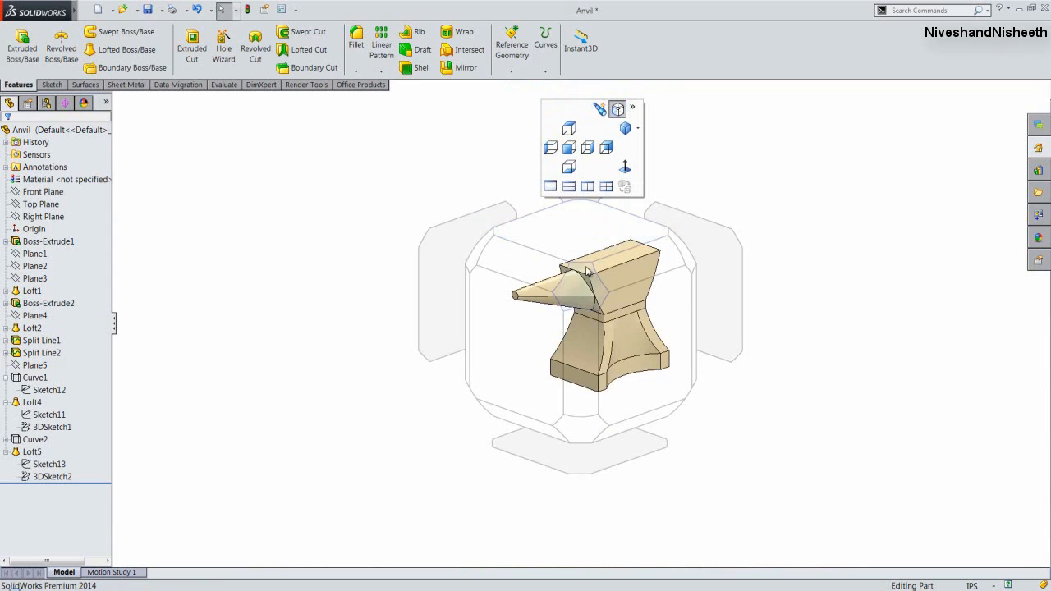
{"action": "left_click", "coordinate": [586, 269]}
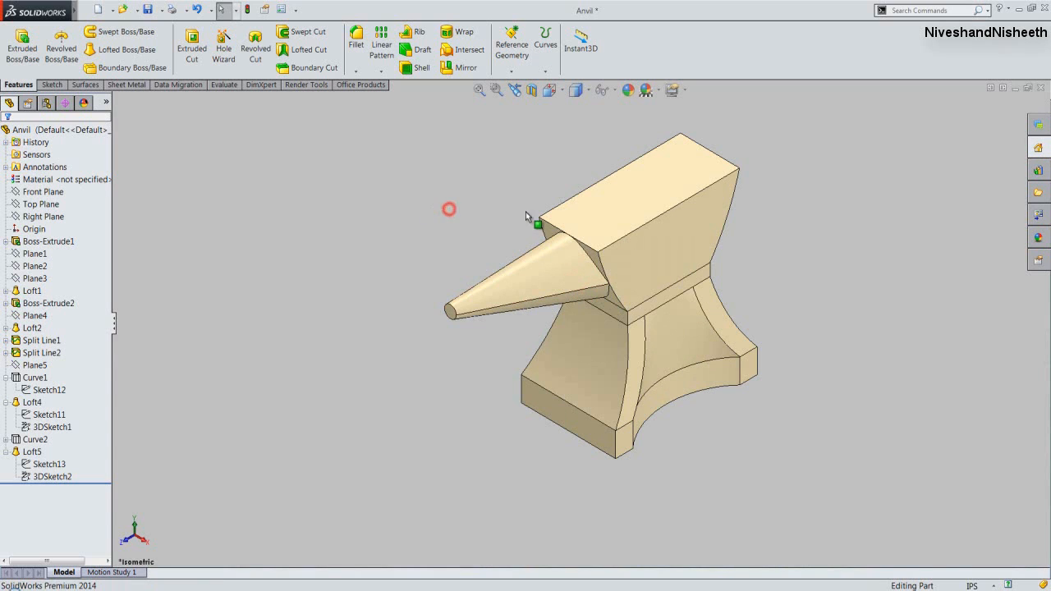
{"action": "scroll", "coordinate": [653, 194], "scroll_direction": "down", "scroll_amount": 2}
{"action": "scroll", "coordinate": [496, 191], "scroll_direction": "up", "scroll_amount": 1}
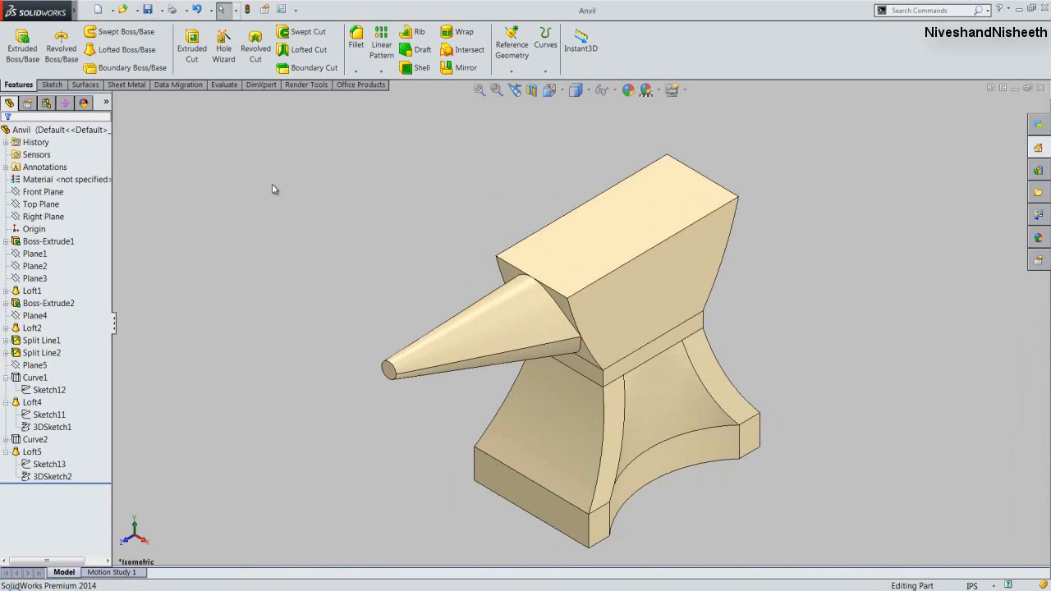
Start a sketch on the top face of the anvil body and view it straight on.
{"action": "left_click", "coordinate": [324, 251]}
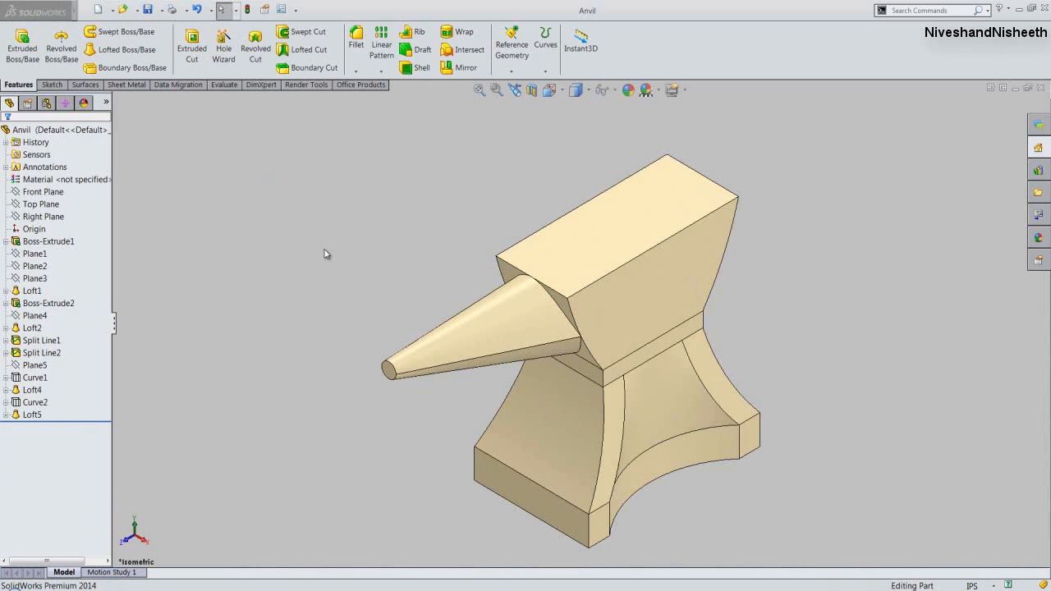
{"action": "left_click", "coordinate": [662, 198]}
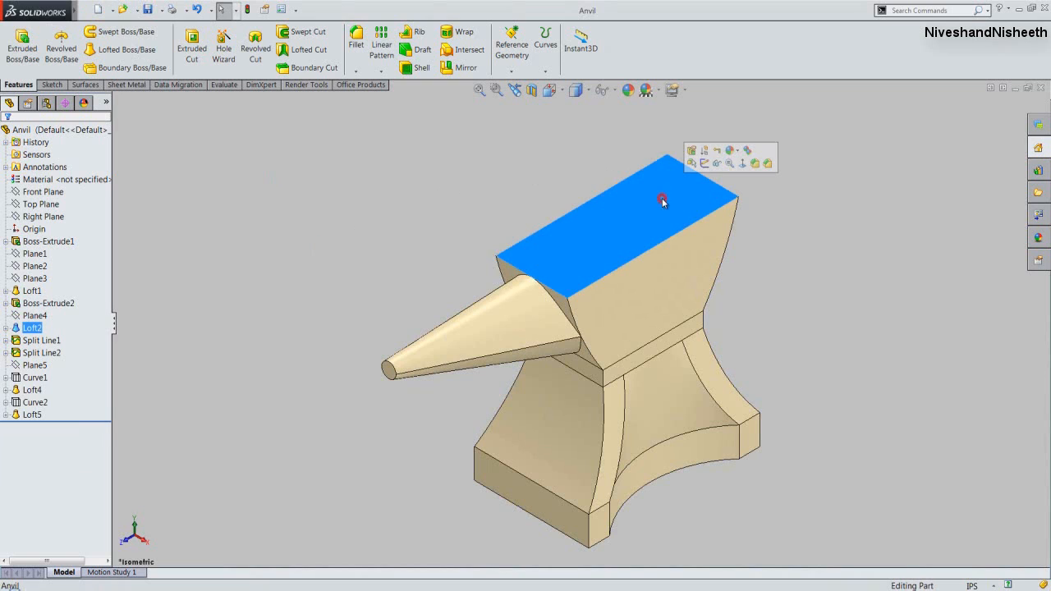
{"action": "left_click", "coordinate": [705, 163]}
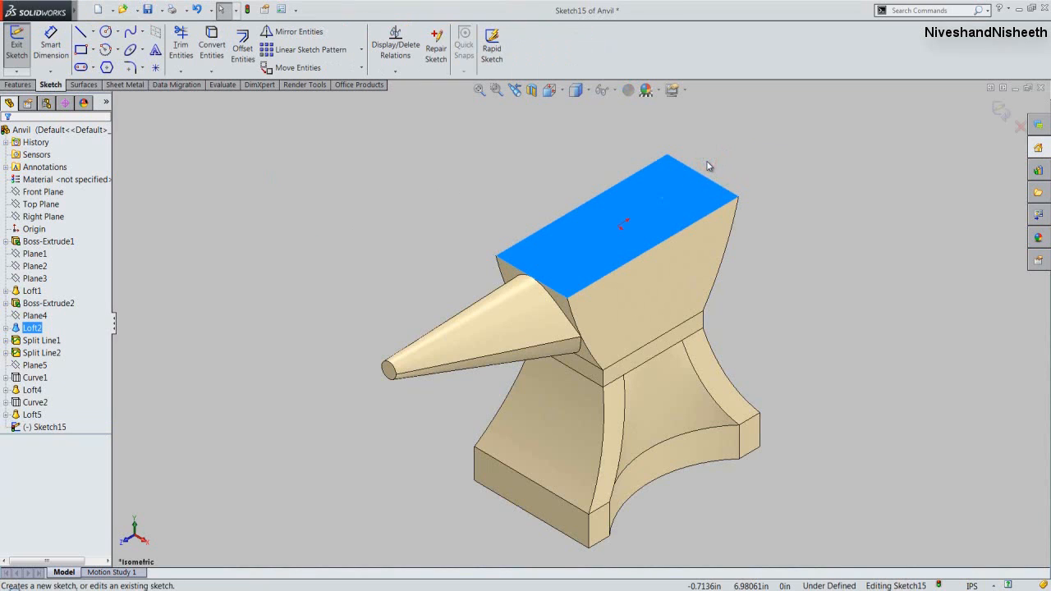
{"action": "left_click", "coordinate": [562, 95]}
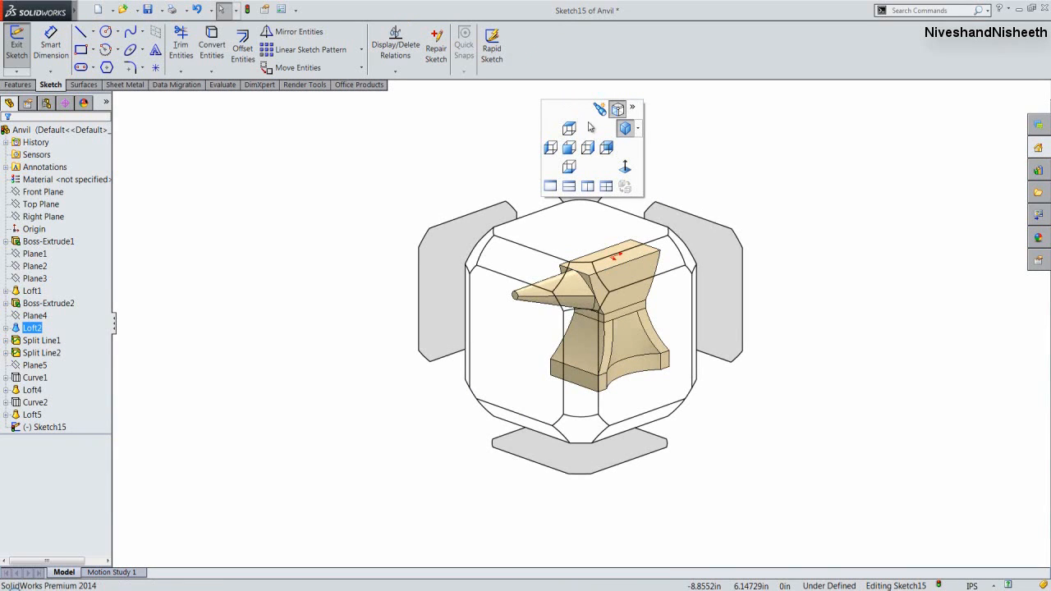
{"action": "left_click", "coordinate": [626, 169]}
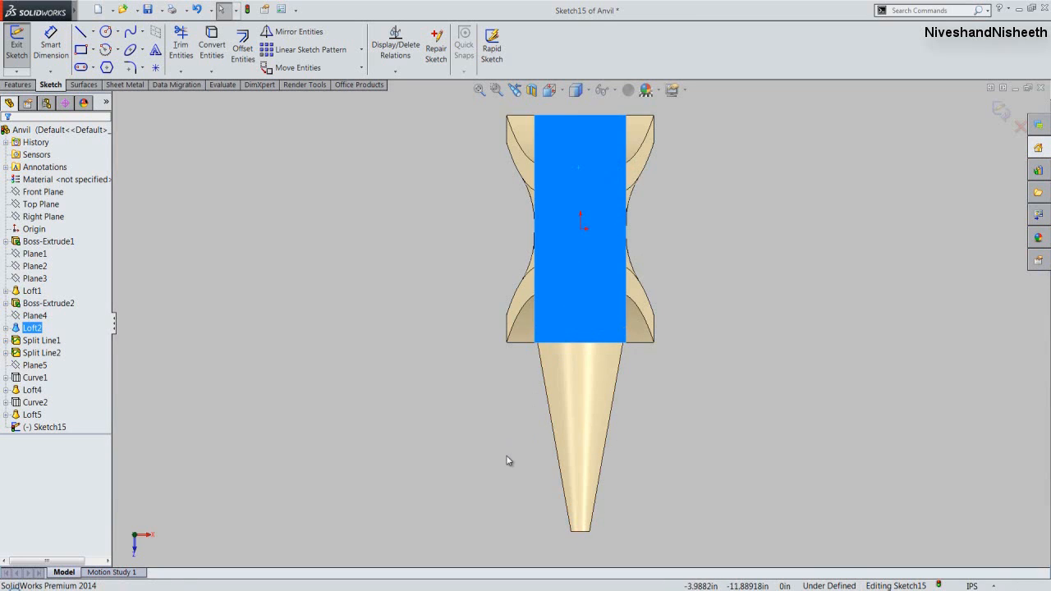
{"action": "scroll", "coordinate": [514, 459], "scroll_direction": "up", "scroll_amount": 2}
{"action": "scroll", "coordinate": [589, 236], "scroll_direction": "down", "scroll_amount": 2}
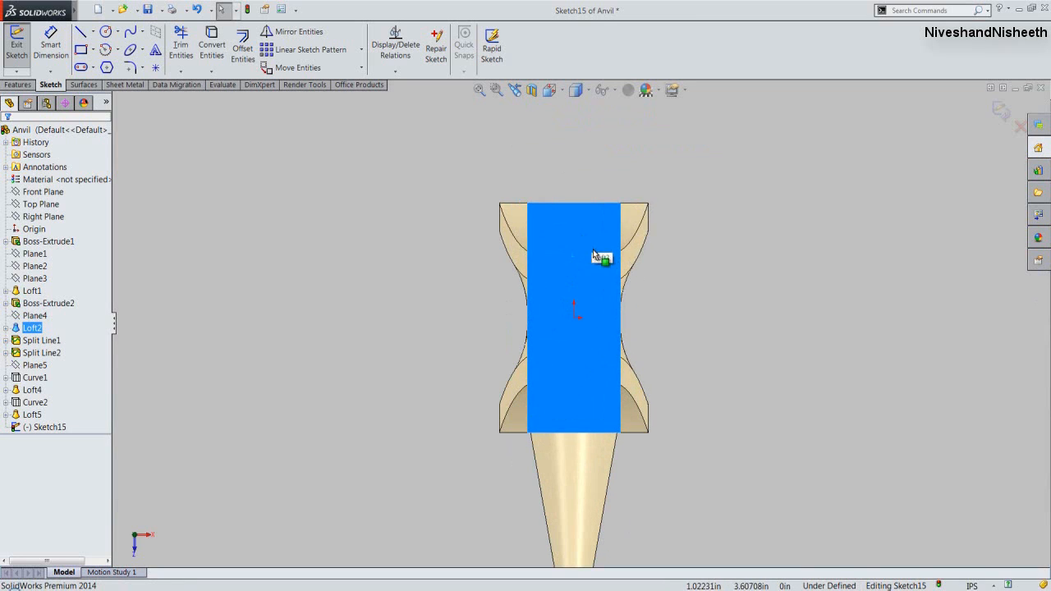
Convert the top face's short edge opposite the horn into a sketch line.
{"action": "left_click", "coordinate": [714, 292]}
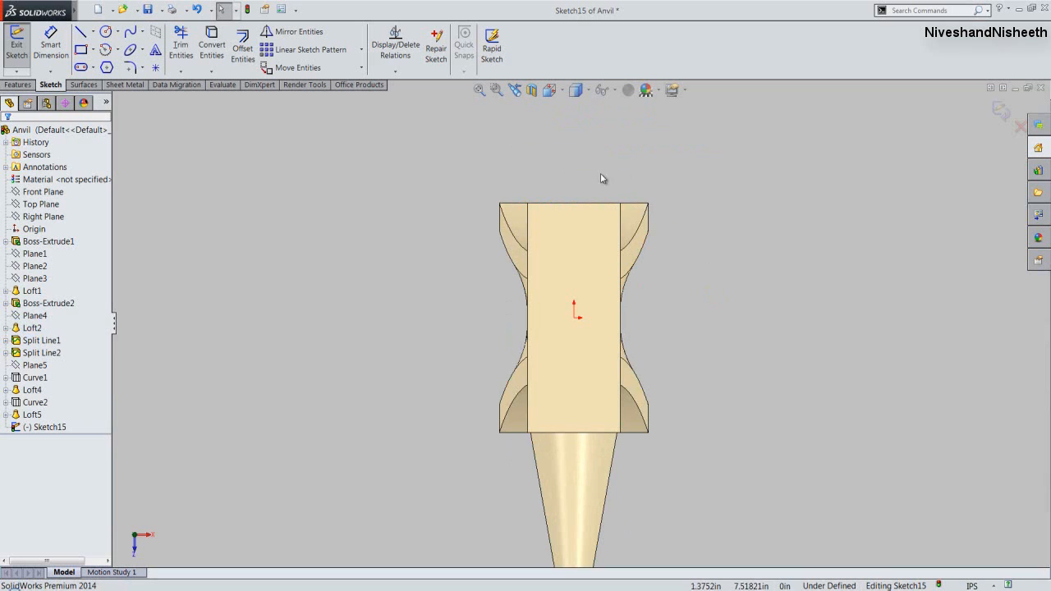
{"action": "left_click", "coordinate": [585, 202]}
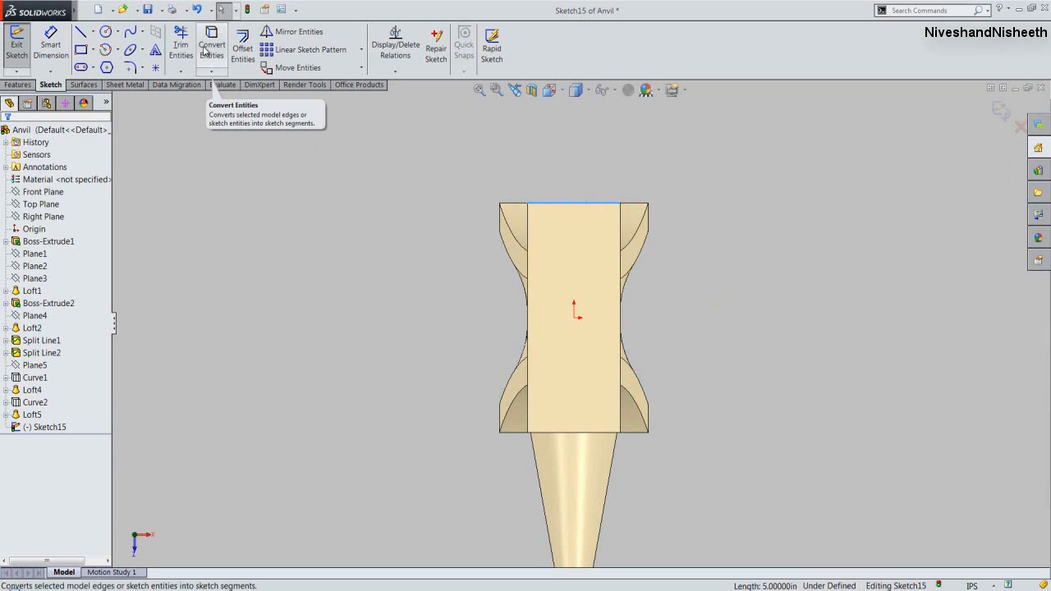
{"action": "left_click", "coordinate": [206, 50]}
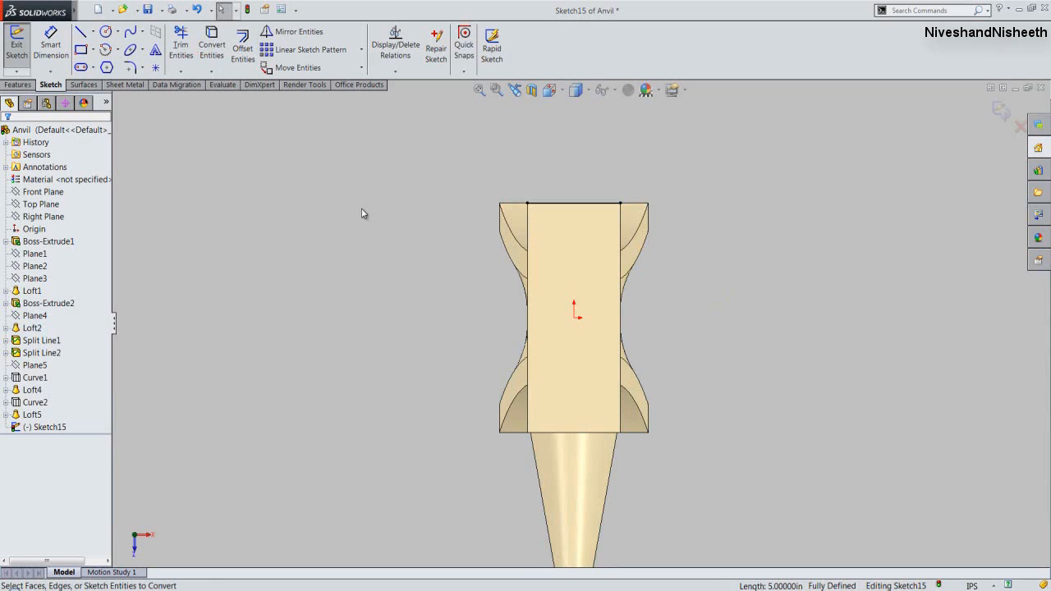
Draw a vertical construction line of infinite length through the origin.
{"action": "right_click", "coordinate": [553, 175]}
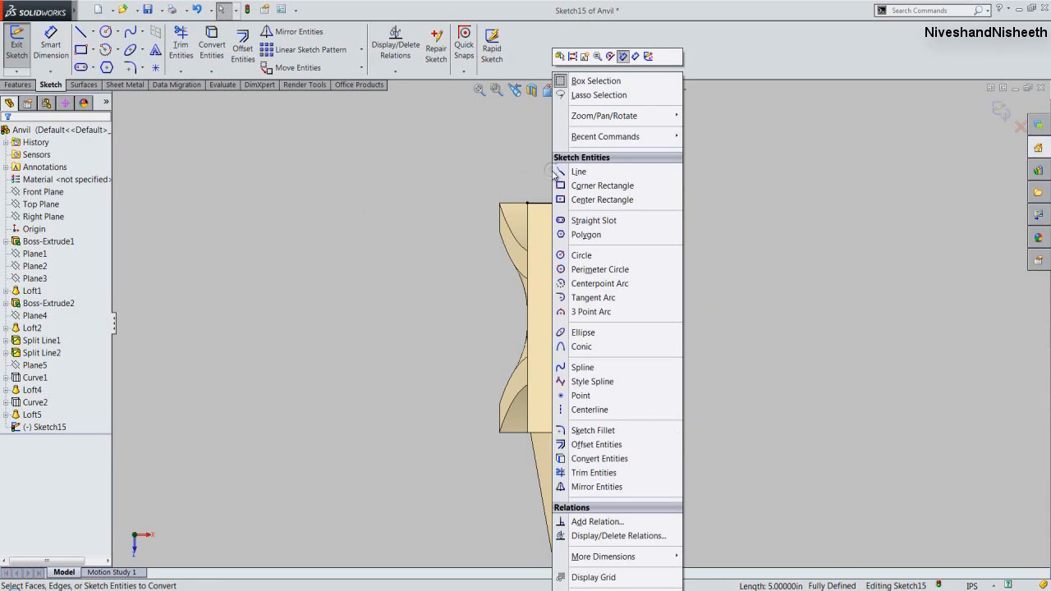
{"action": "left_click", "coordinate": [598, 409]}
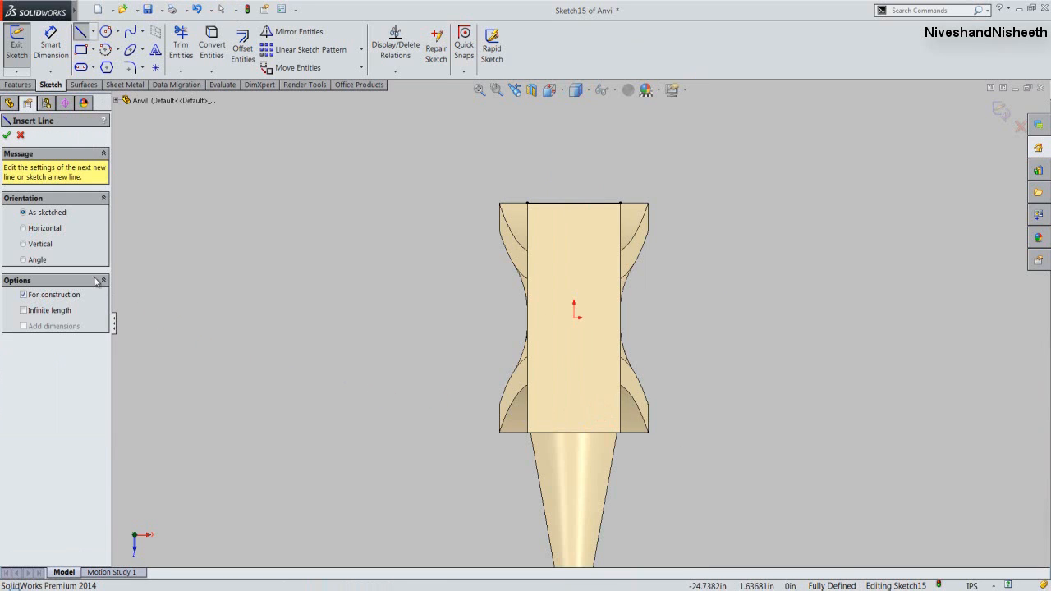
{"action": "left_click", "coordinate": [24, 244]}
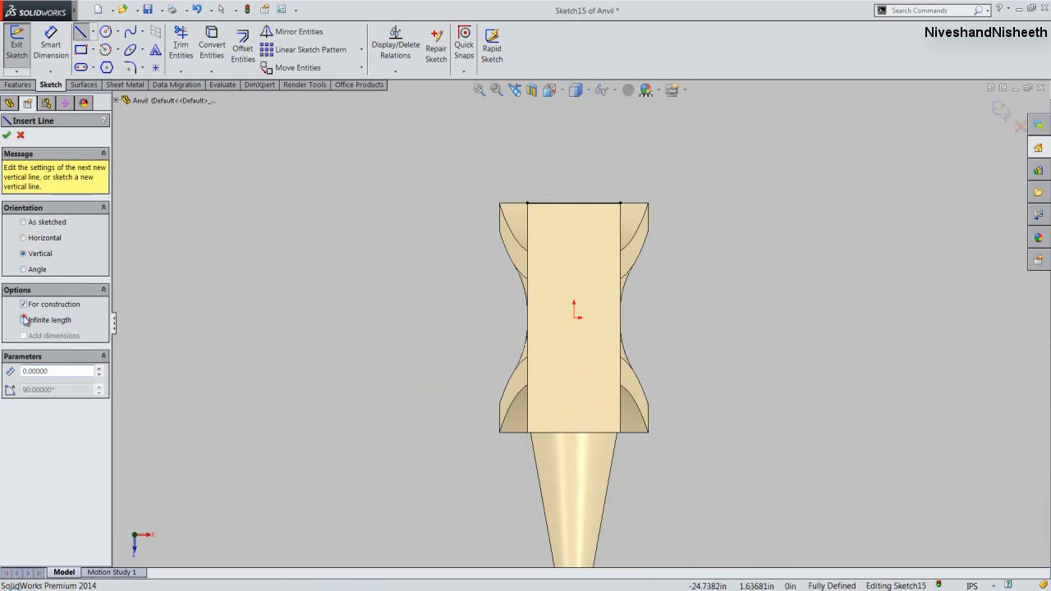
{"action": "left_click", "coordinate": [24, 319]}
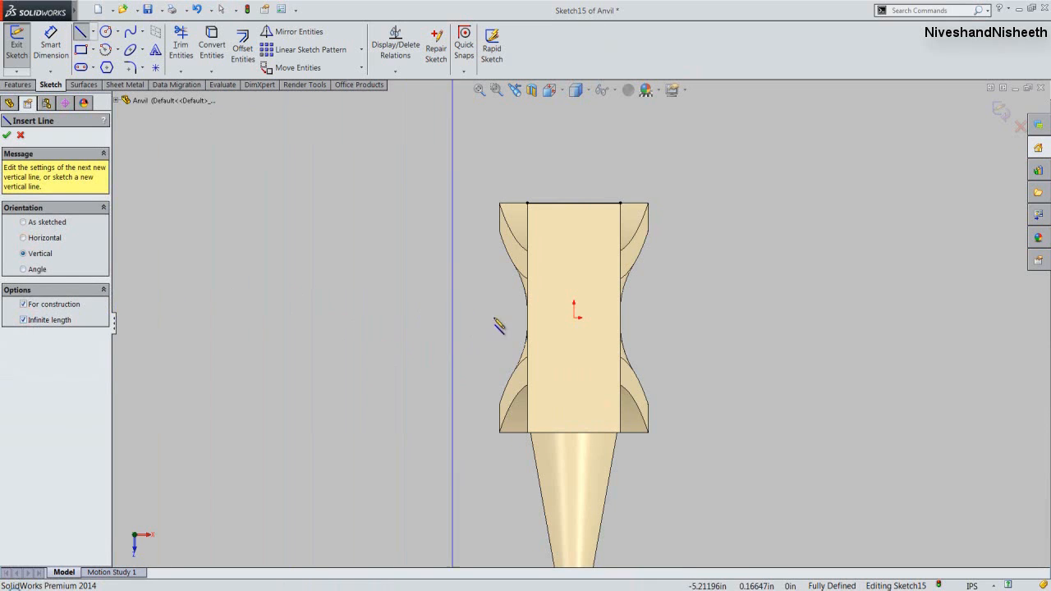
{"action": "left_click", "coordinate": [574, 317]}
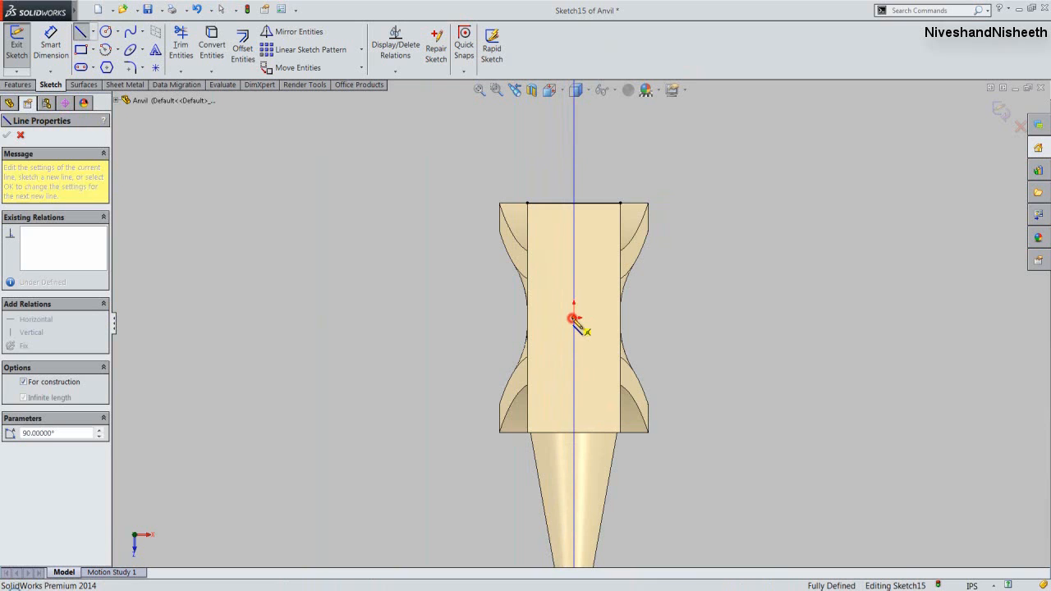
{"action": "right_click", "coordinate": [367, 304]}
{"action": "left_click", "coordinate": [377, 211]}
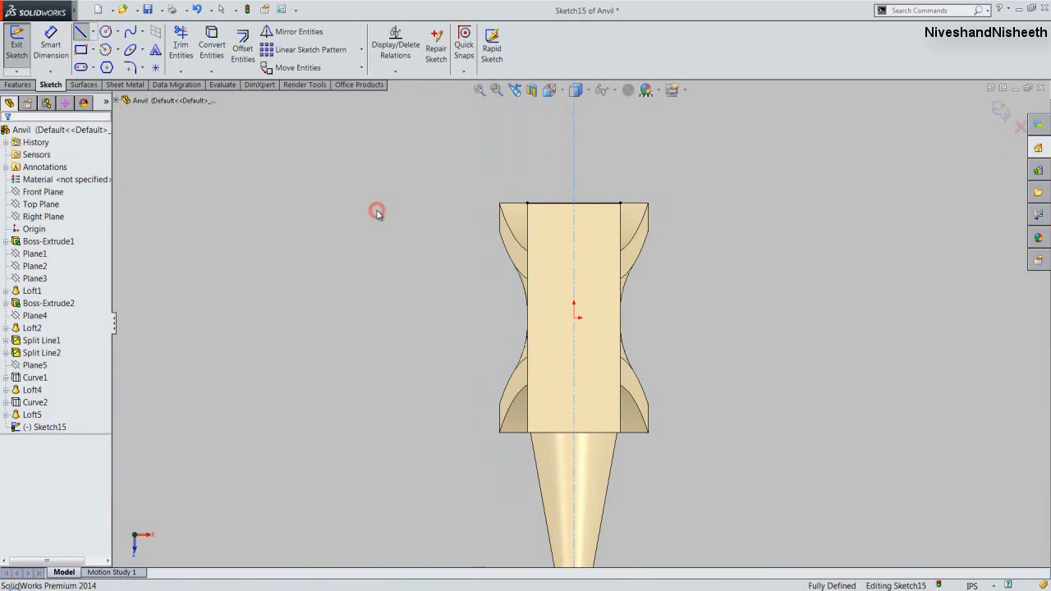
Sketch two lines from the ends of the converted edge to an apex on the centerline, about 7.8 in beyond the edge.
{"action": "right_click", "coordinate": [376, 215]}
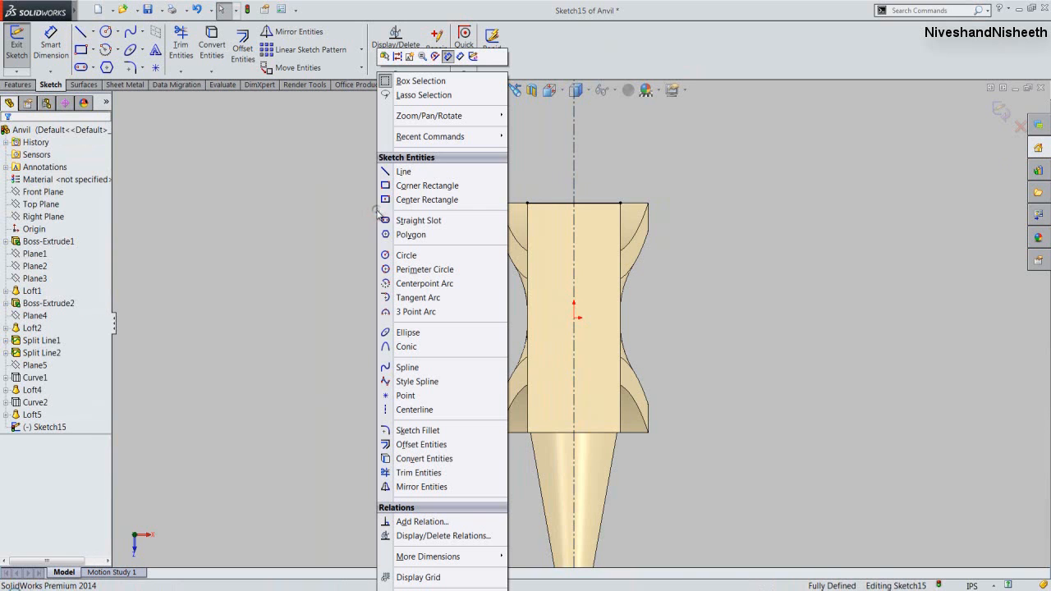
{"action": "left_click", "coordinate": [388, 176]}
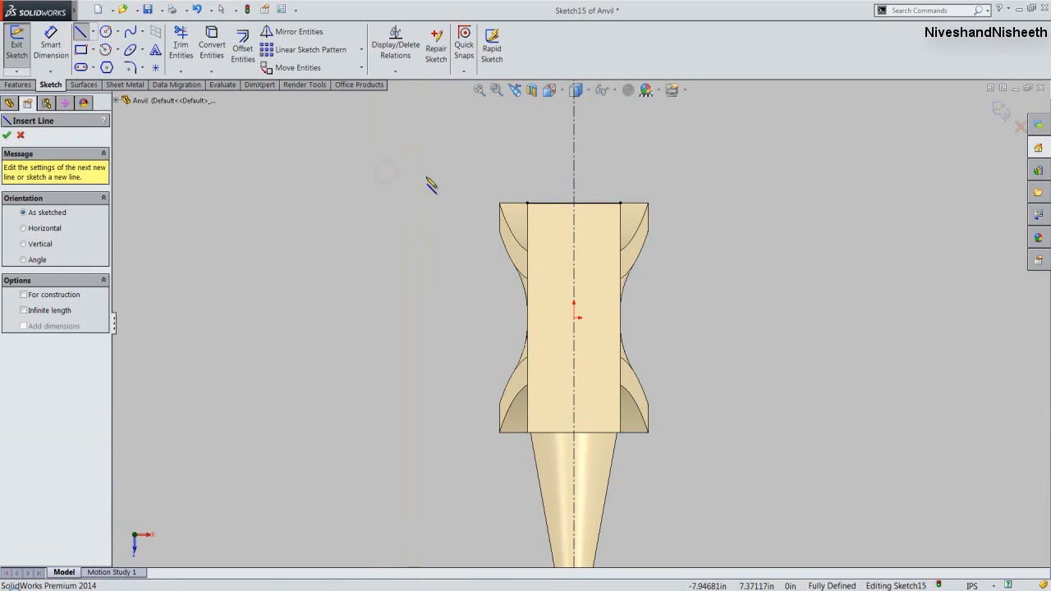
{"action": "scroll", "coordinate": [492, 345], "scroll_direction": "up", "scroll_amount": 3}
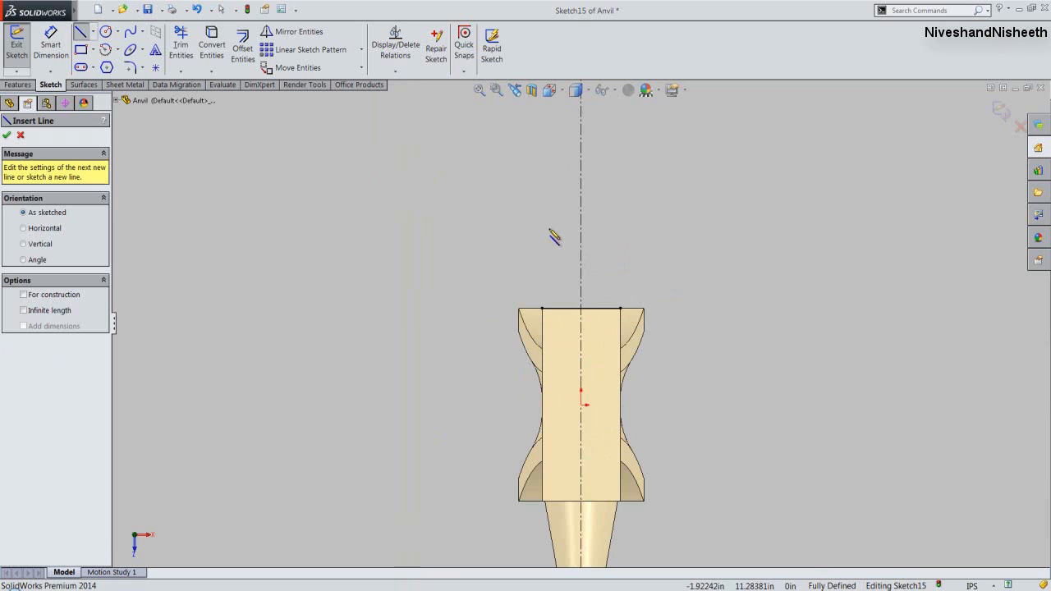
{"action": "left_click", "coordinate": [542, 309]}
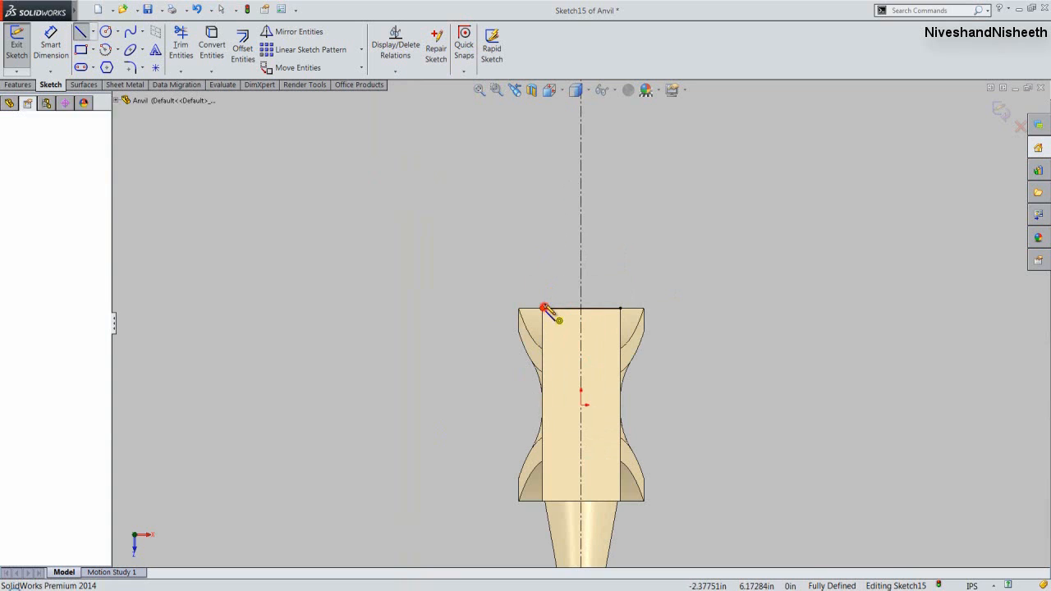
{"action": "left_click", "coordinate": [582, 185]}
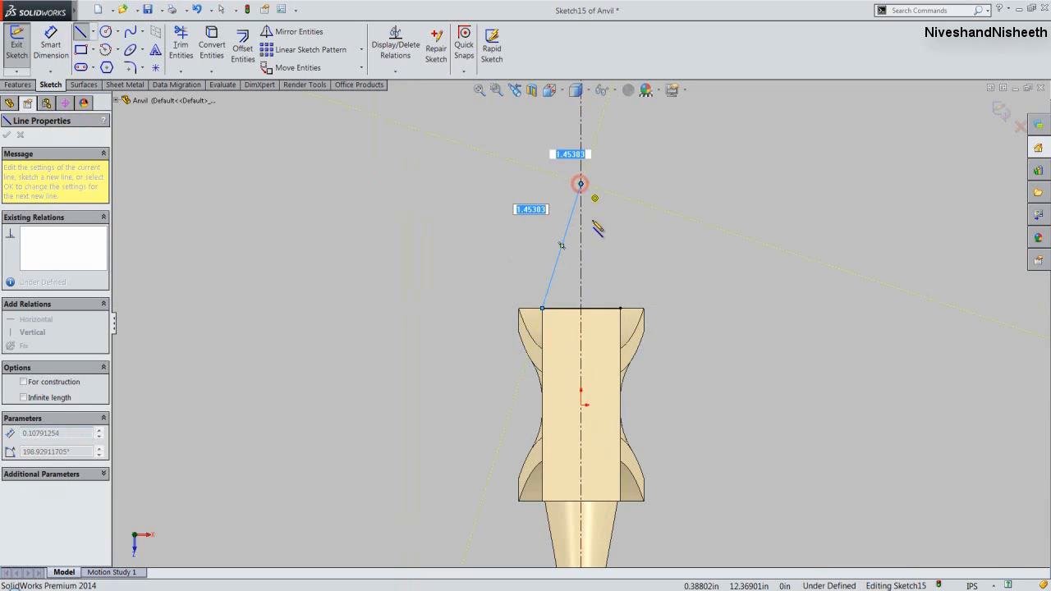
{"action": "double_click", "coordinate": [620, 309]}
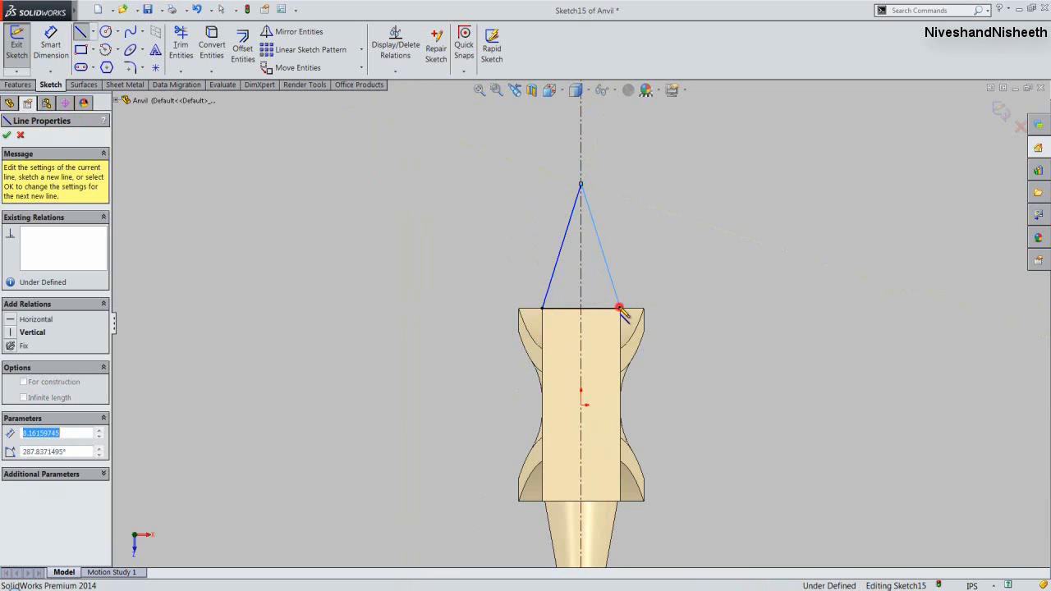
Dimension the distance from the triangle's apex to the converted edge as 10 in and exit the sketch.
{"action": "right_click", "coordinate": [652, 209]}
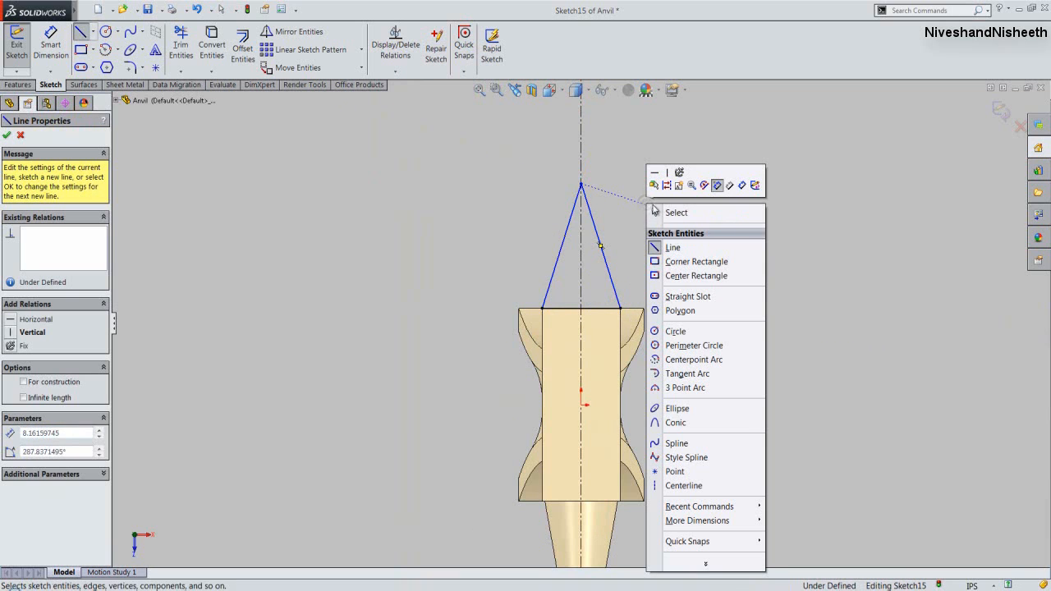
{"action": "left_click", "coordinate": [742, 186]}
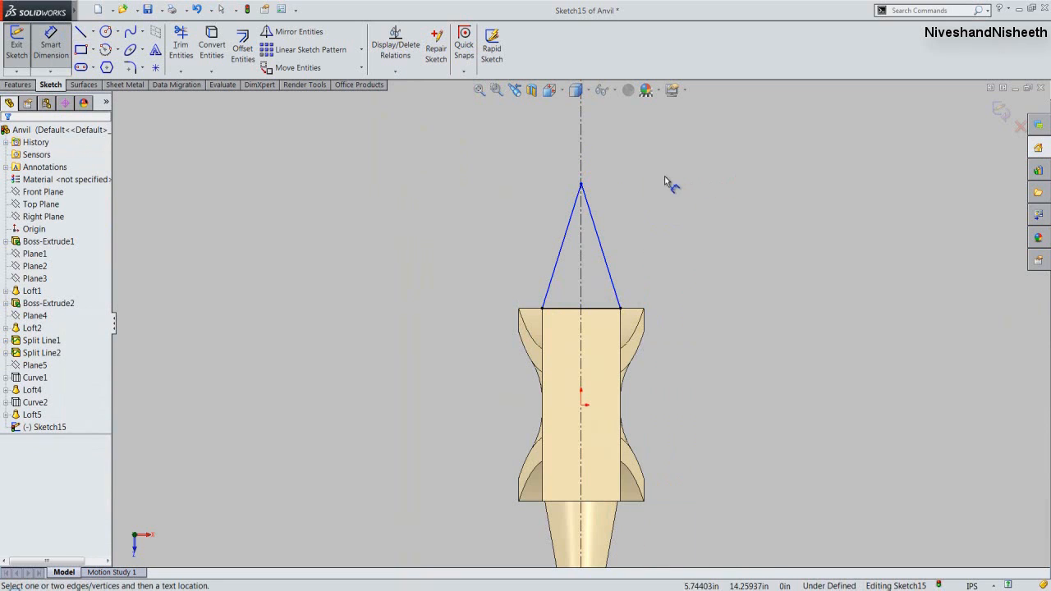
{"action": "left_click", "coordinate": [581, 186]}
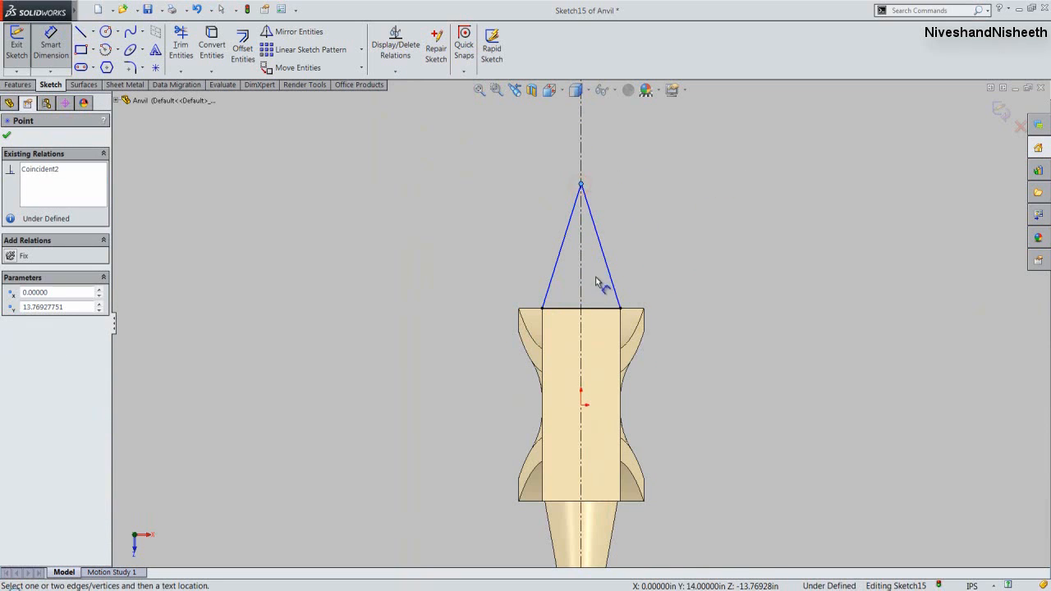
{"action": "left_click", "coordinate": [603, 311]}
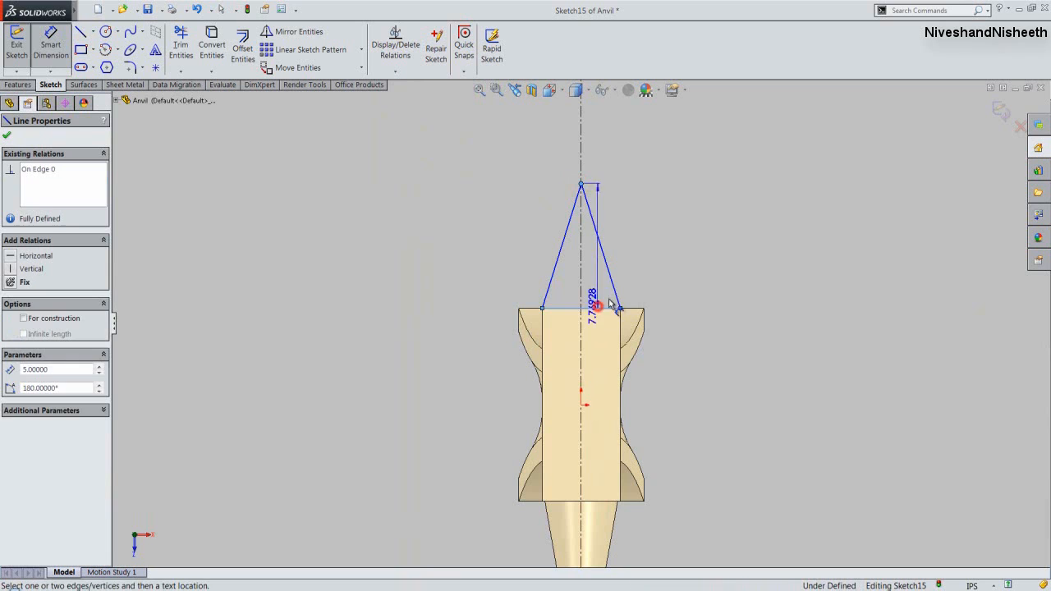
{"action": "left_click", "coordinate": [657, 268]}
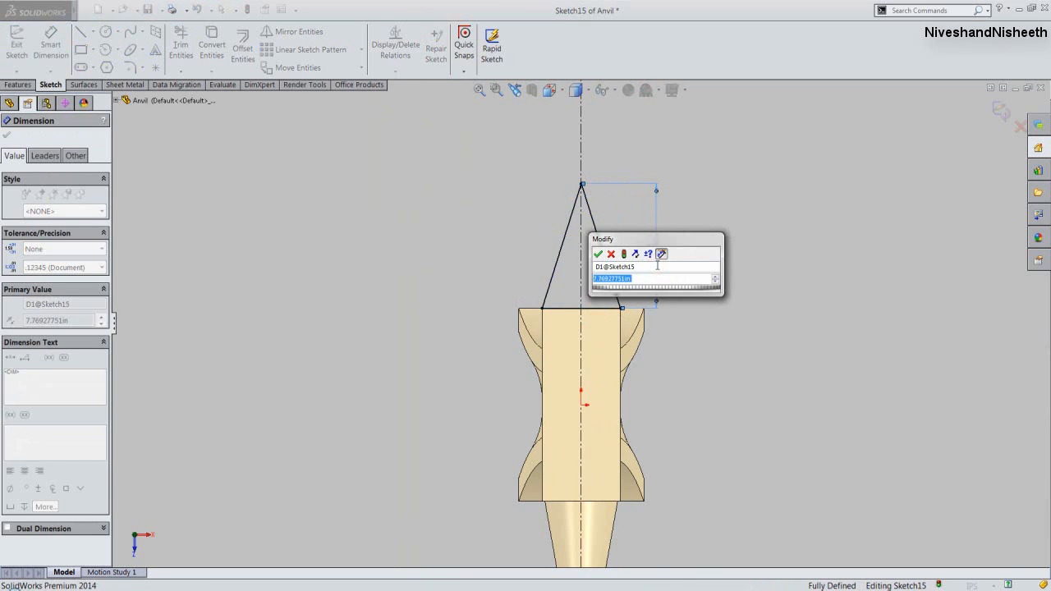
{"action": "type", "text": "10"}
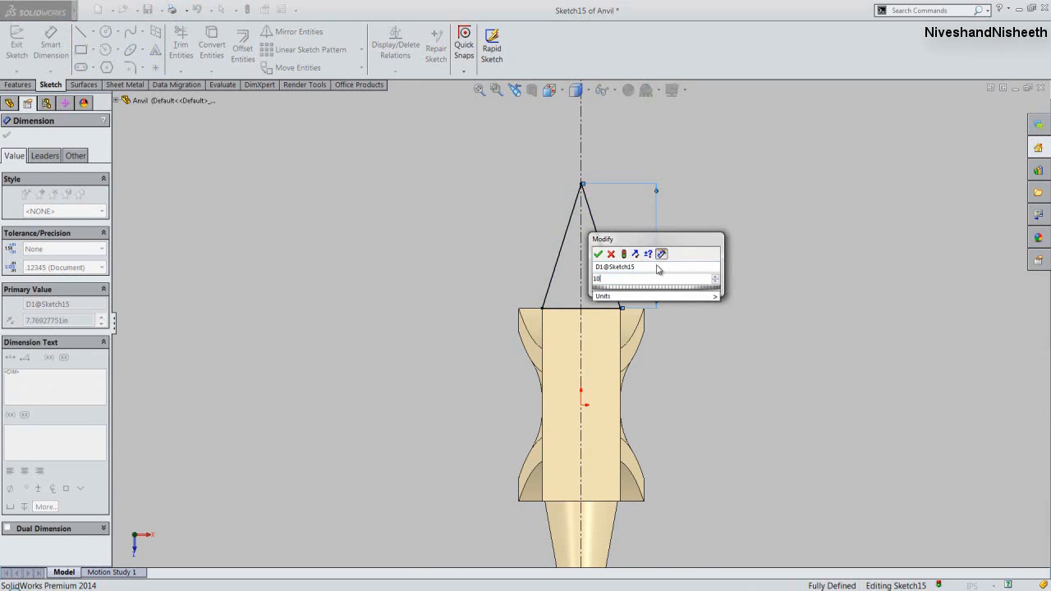
{"action": "key", "text": "Return"}
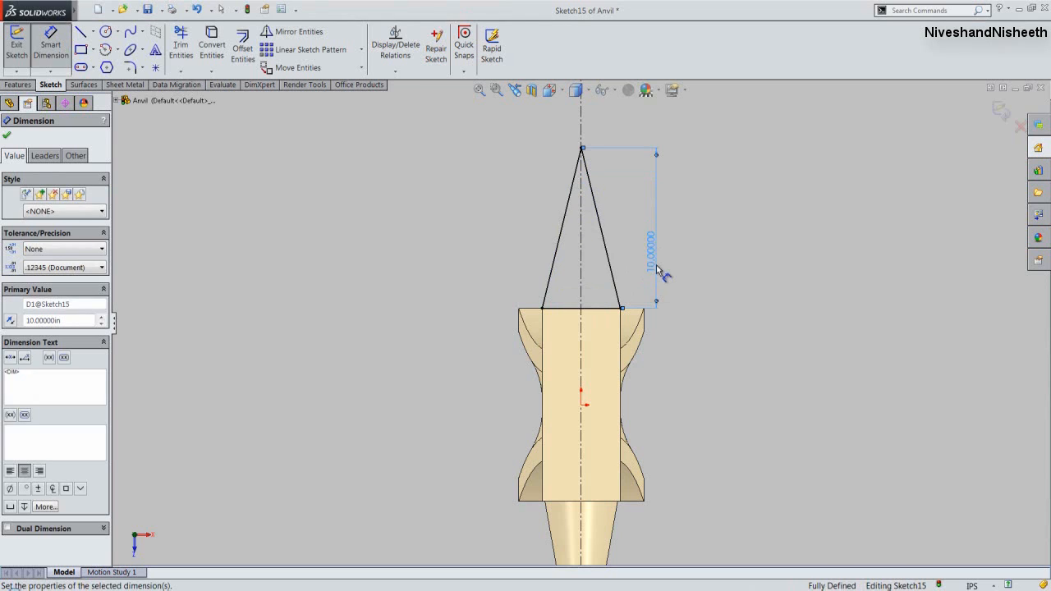
{"action": "right_click", "coordinate": [764, 261]}
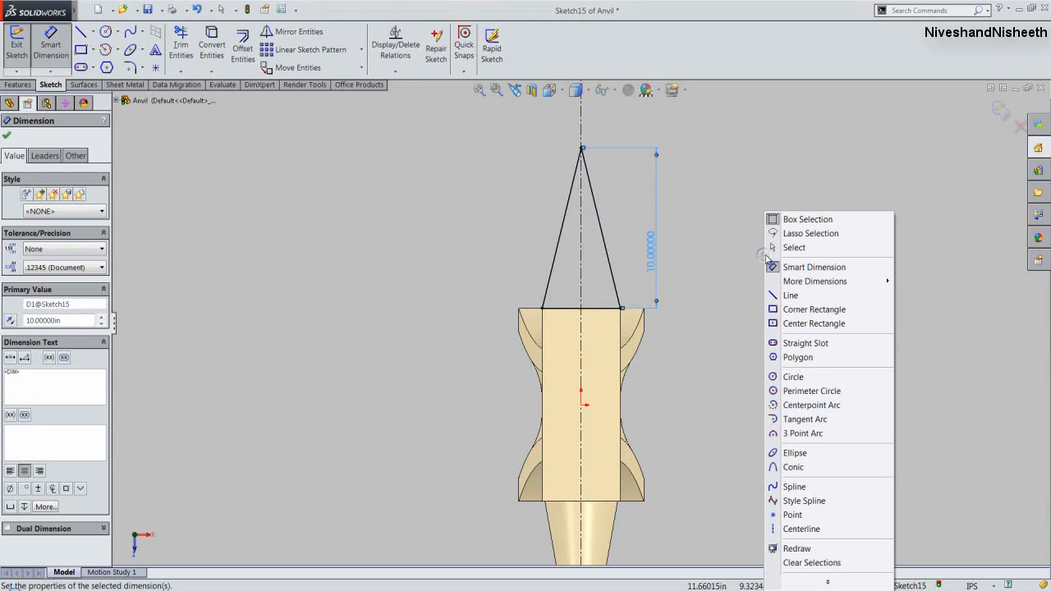
{"action": "left_click", "coordinate": [784, 246]}
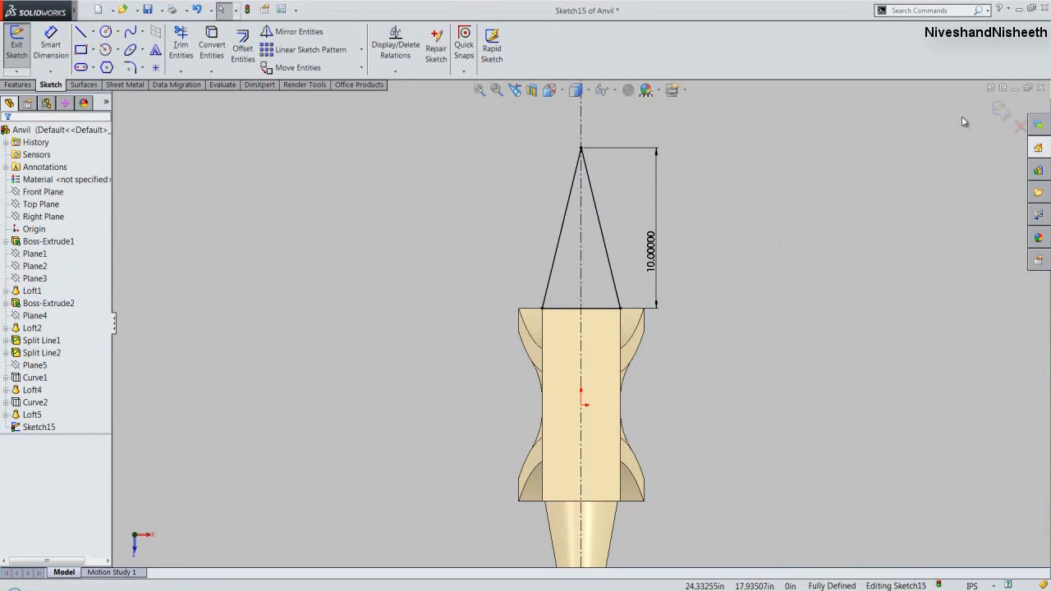
{"action": "left_click", "coordinate": [1002, 111]}
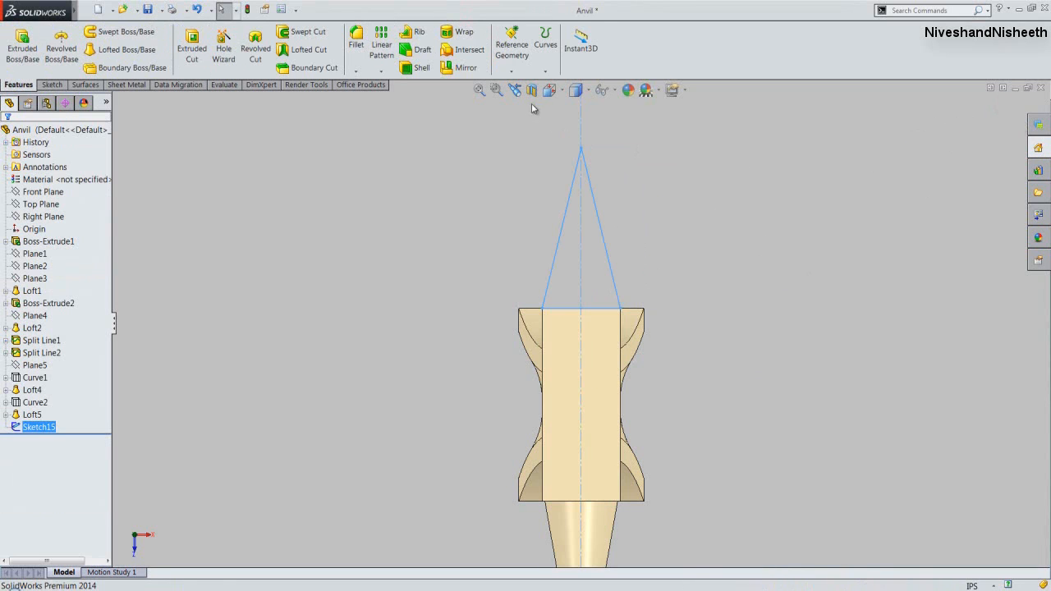
Start a new sketch on the Right Plane with the anvil turned to show the end opposite the horn.
{"action": "left_click", "coordinate": [567, 90]}
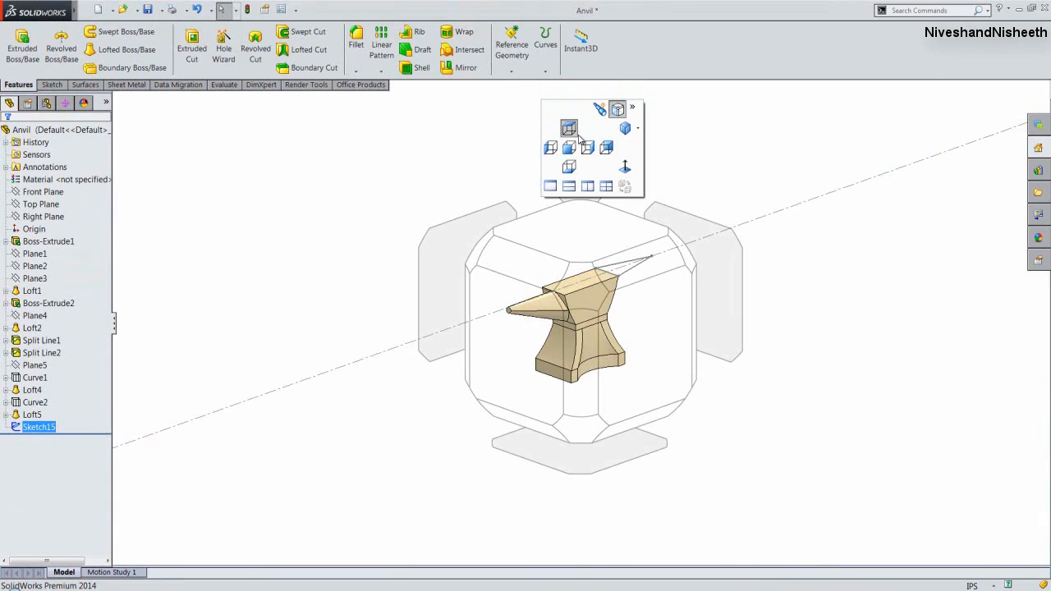
{"action": "left_click", "coordinate": [688, 262]}
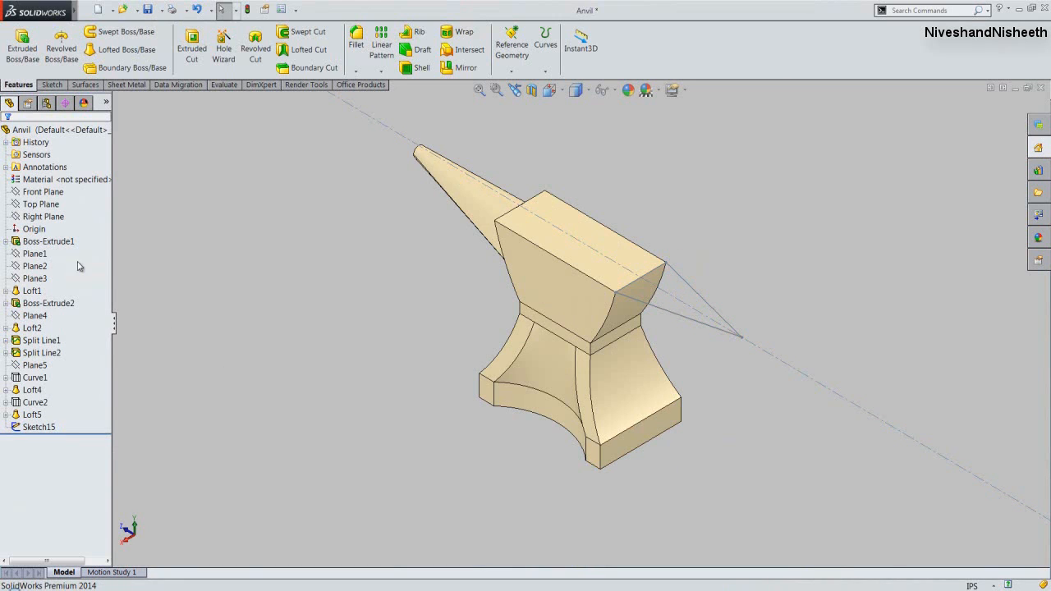
{"action": "left_click", "coordinate": [33, 216]}
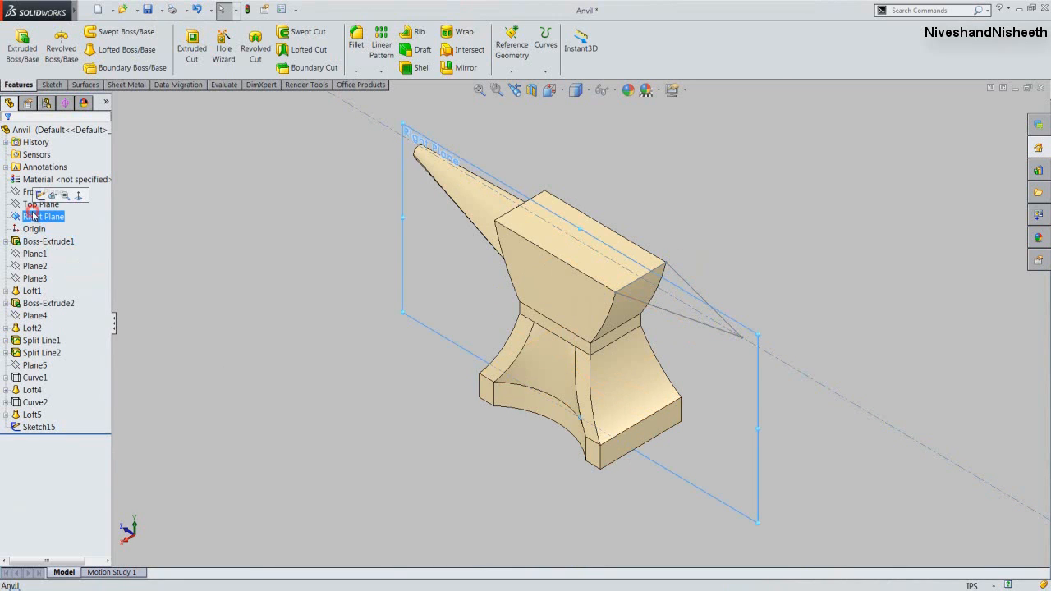
{"action": "left_click", "coordinate": [36, 205], "text": "ctrl"}
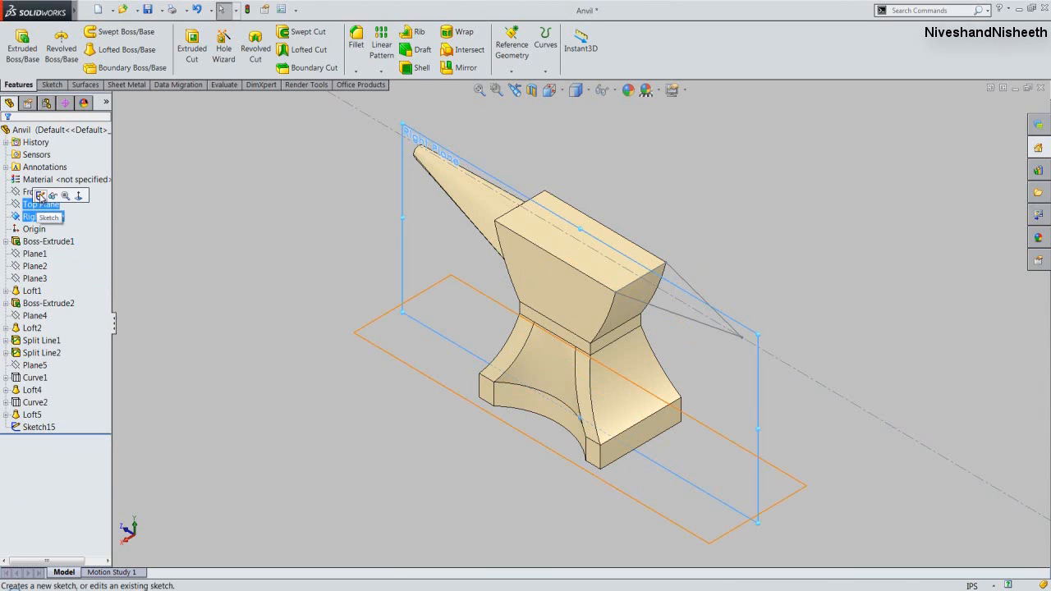
{"action": "left_click", "coordinate": [40, 194]}
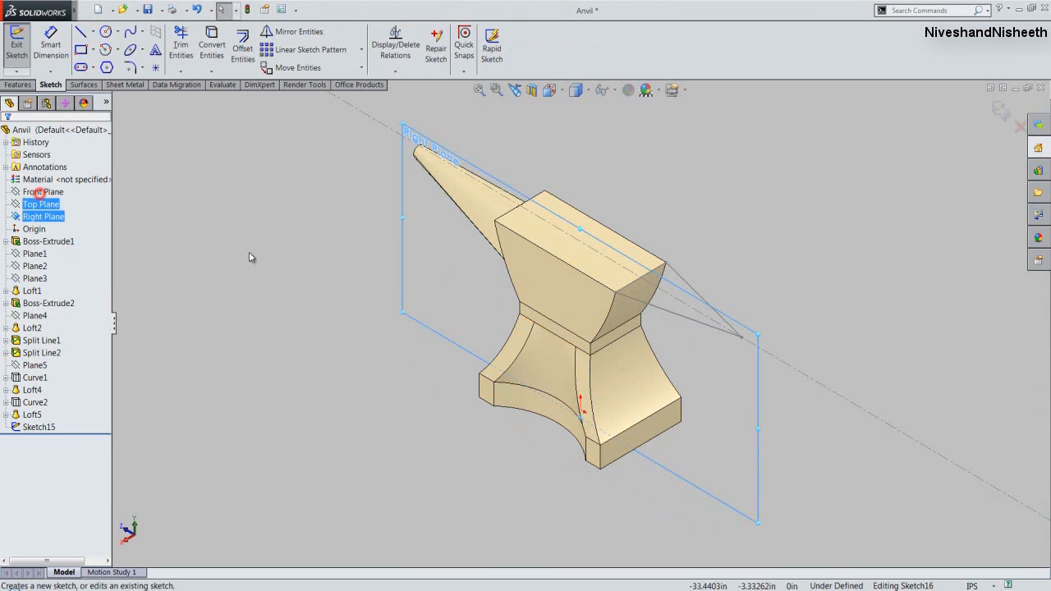
{"action": "left_click", "coordinate": [293, 248]}
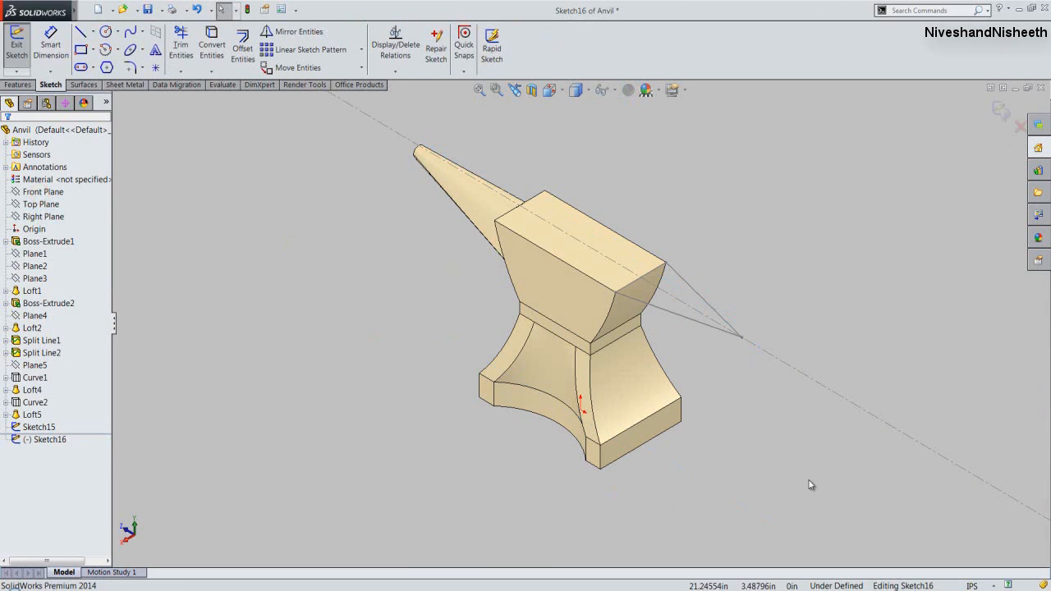
Sketch a vertical line 1.5 in long straight down from the triangle's apex and exit the sketch.
{"action": "scroll", "coordinate": [764, 353], "scroll_direction": "down", "scroll_amount": 3}
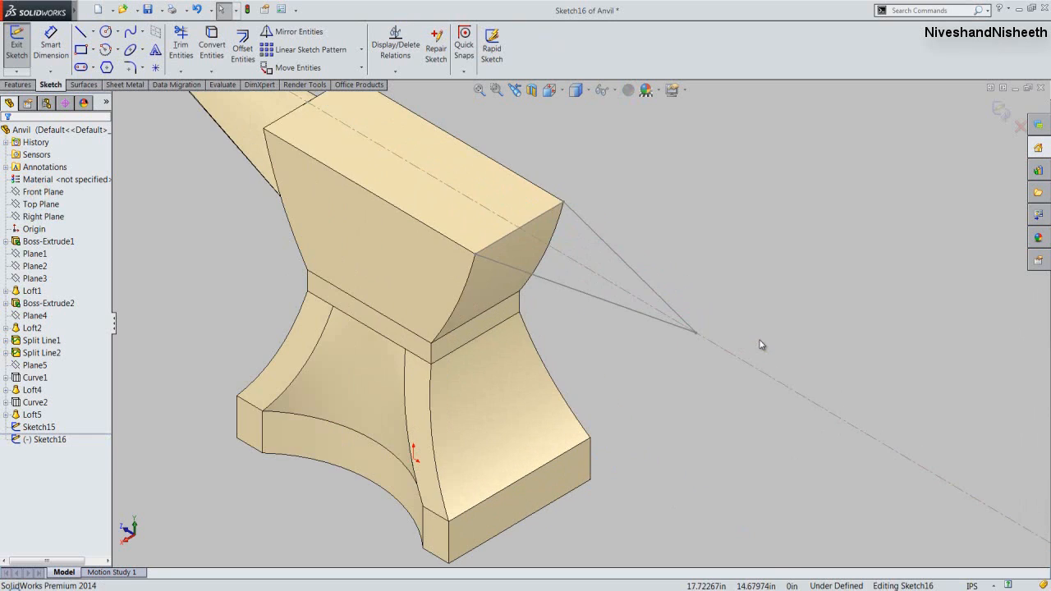
{"action": "right_click", "coordinate": [726, 260]}
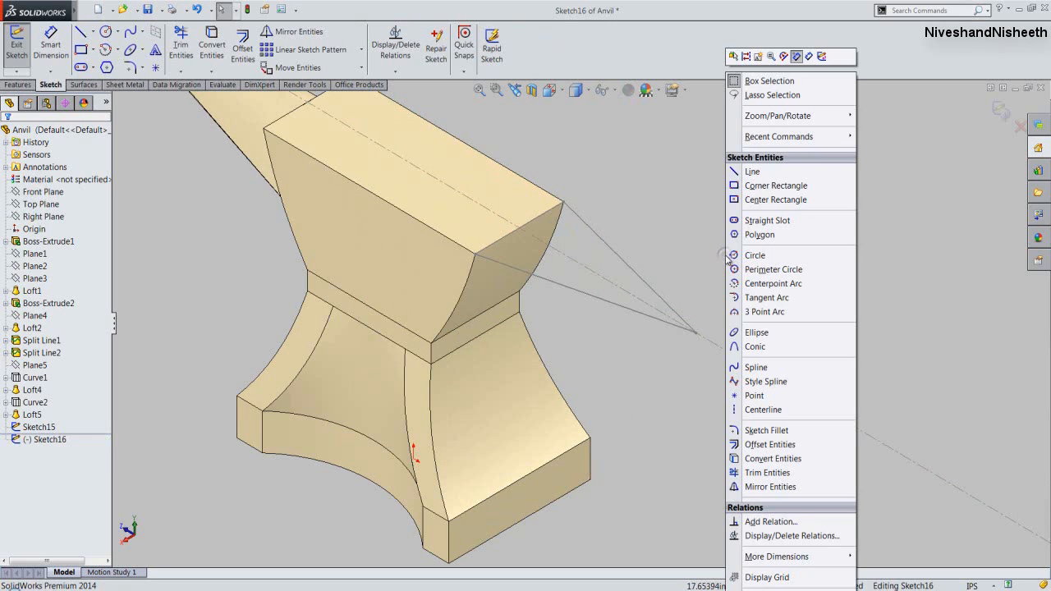
{"action": "left_click", "coordinate": [750, 171]}
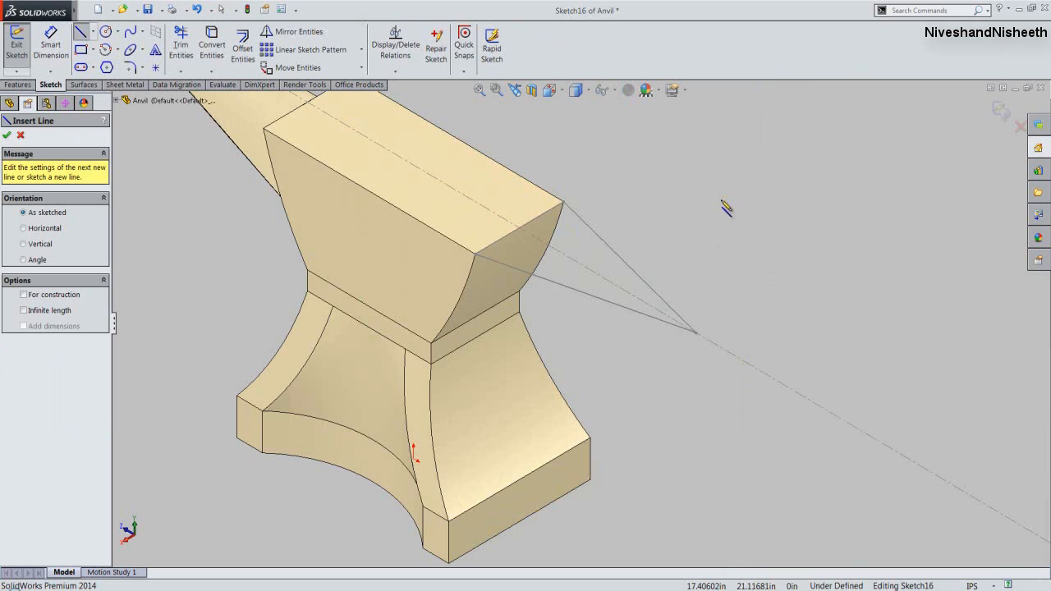
{"action": "left_click", "coordinate": [696, 334]}
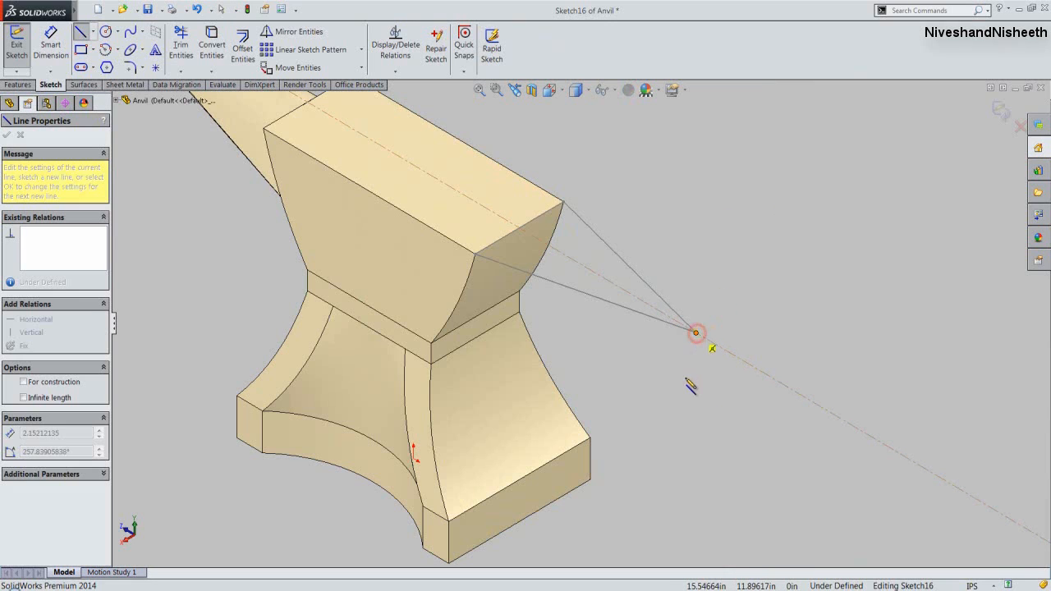
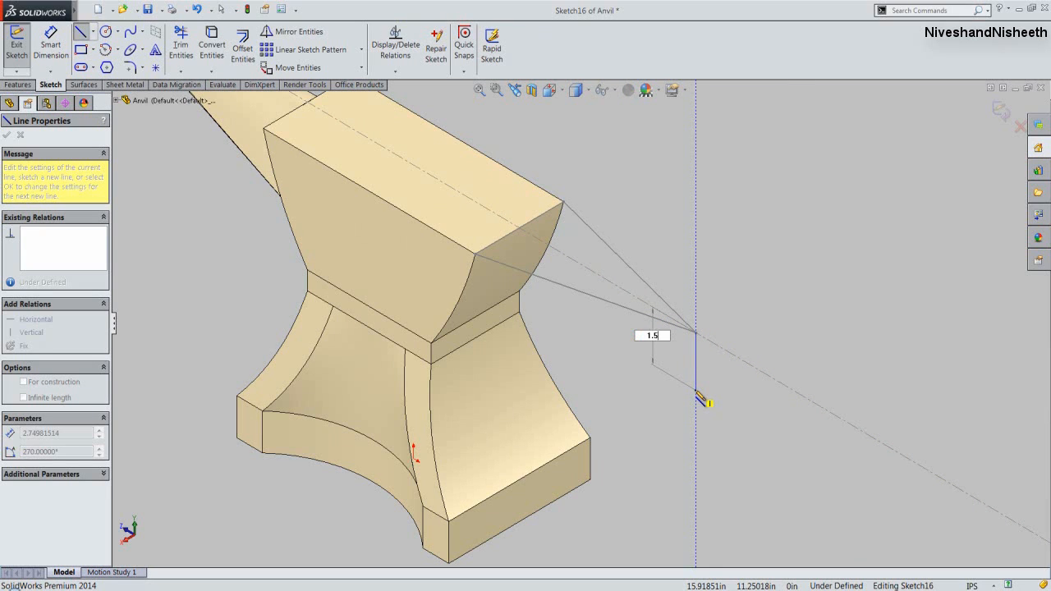
{"action": "type", "text": "1.5"}
{"action": "key", "text": "Return"}
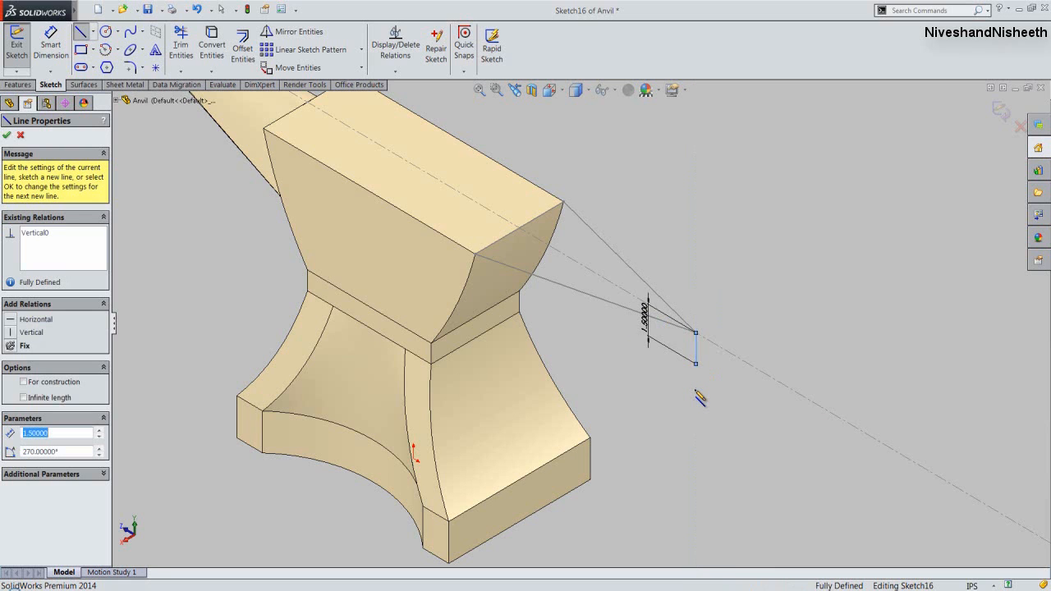
{"action": "right_click", "coordinate": [696, 394]}
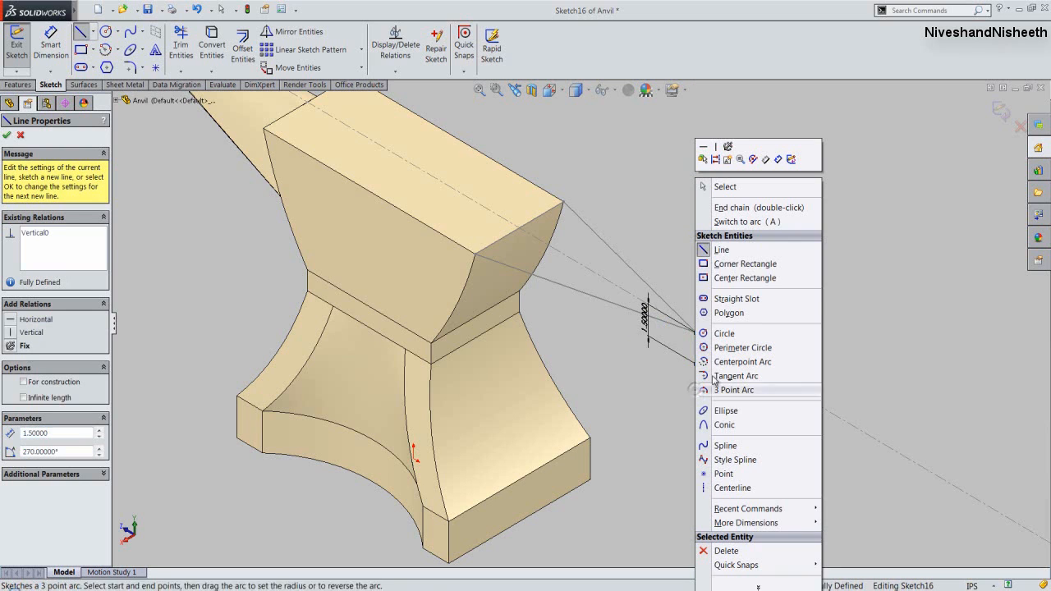
{"action": "left_click", "coordinate": [722, 186]}
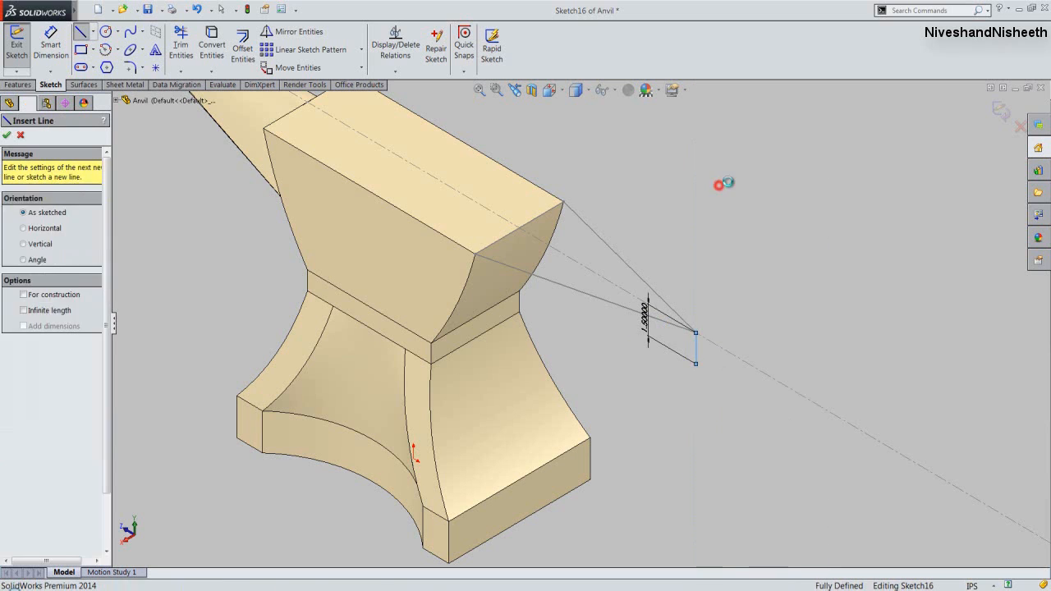
{"action": "left_click", "coordinate": [1000, 110]}
{"action": "left_click", "coordinate": [736, 200]}
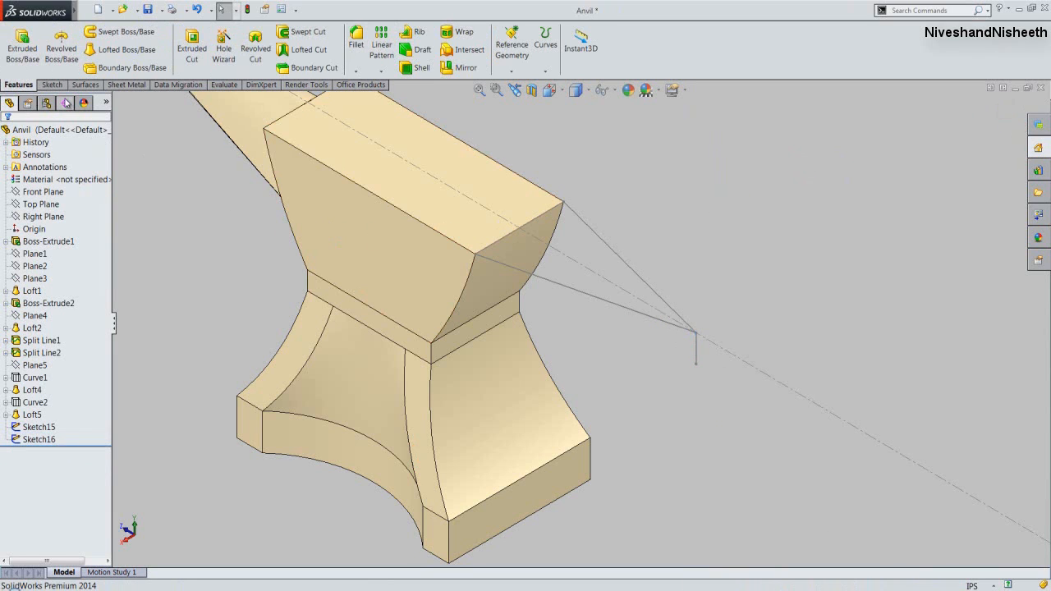
Draw a closed triangle in a new 3D sketch, joining the end face's two lower corners to the lower end of the 1.5 in line, and exit.
{"action": "left_click", "coordinate": [59, 86]}
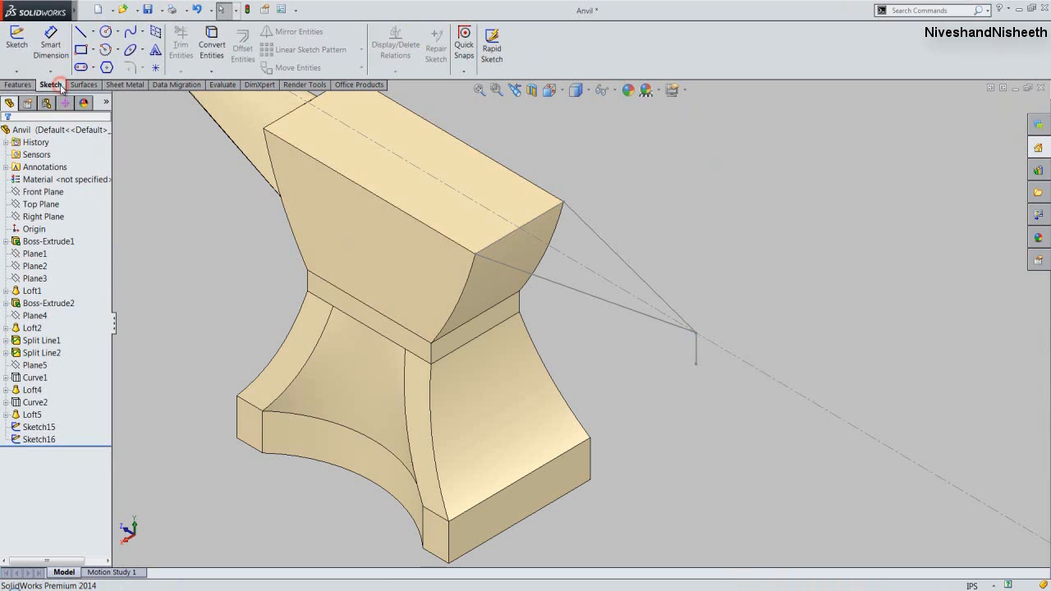
{"action": "left_click", "coordinate": [17, 74]}
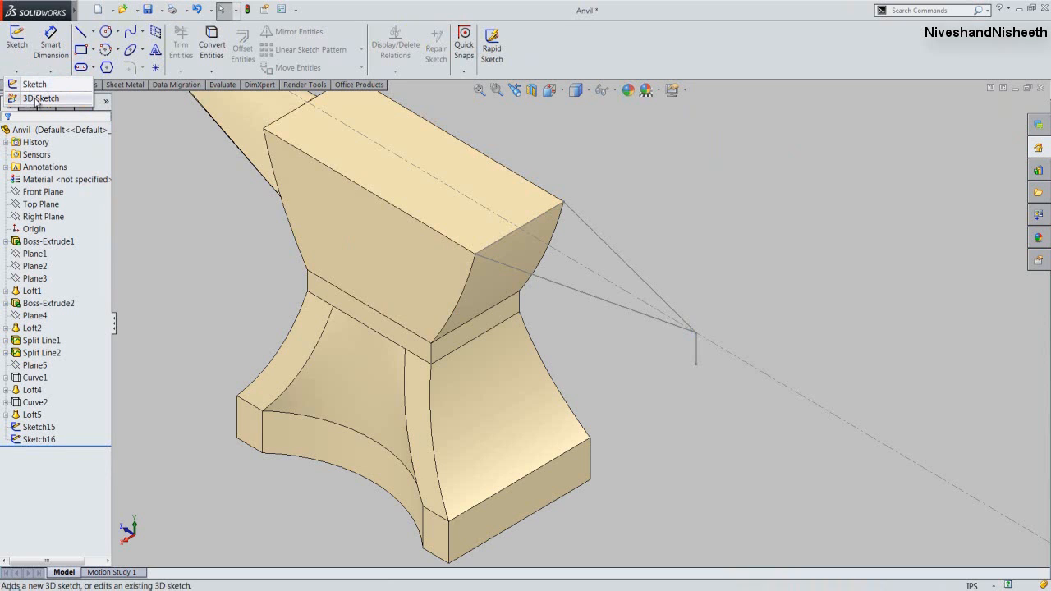
{"action": "left_click", "coordinate": [36, 98]}
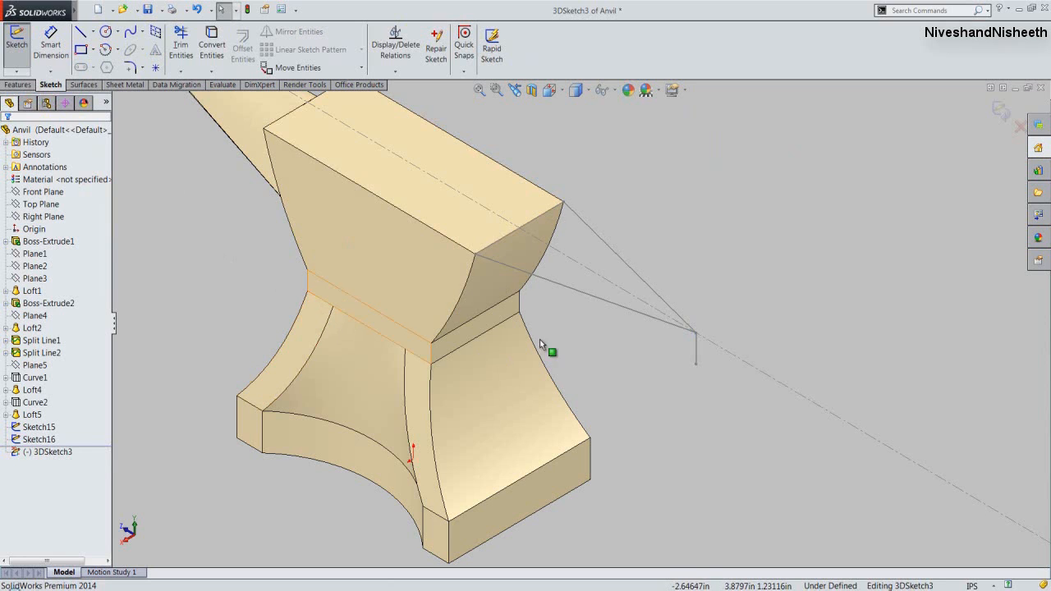
{"action": "right_click", "coordinate": [601, 338]}
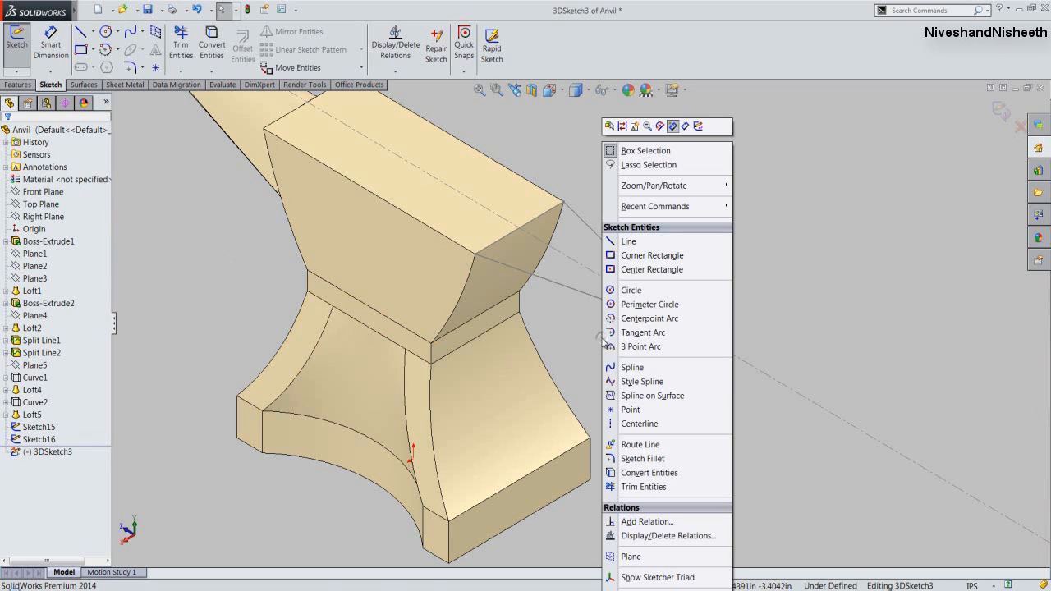
{"action": "left_click", "coordinate": [628, 242]}
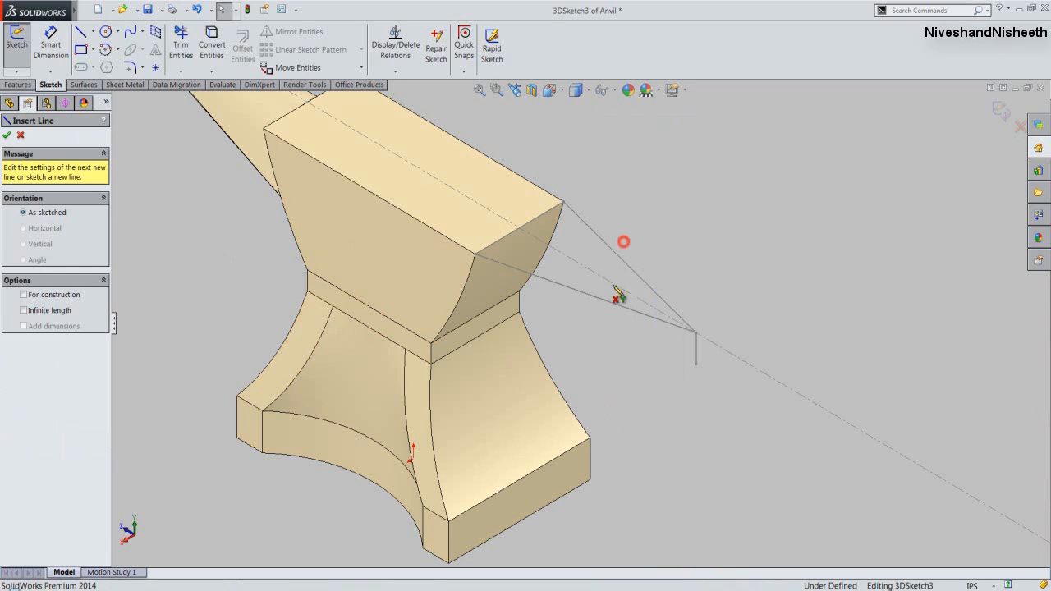
{"action": "left_click", "coordinate": [431, 344]}
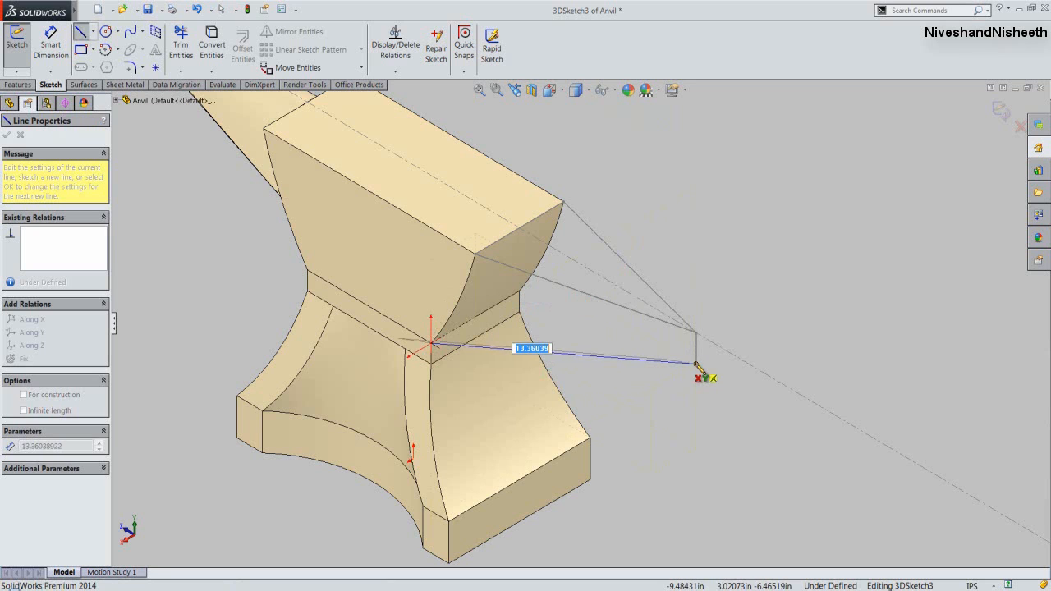
{"action": "left_click", "coordinate": [696, 363]}
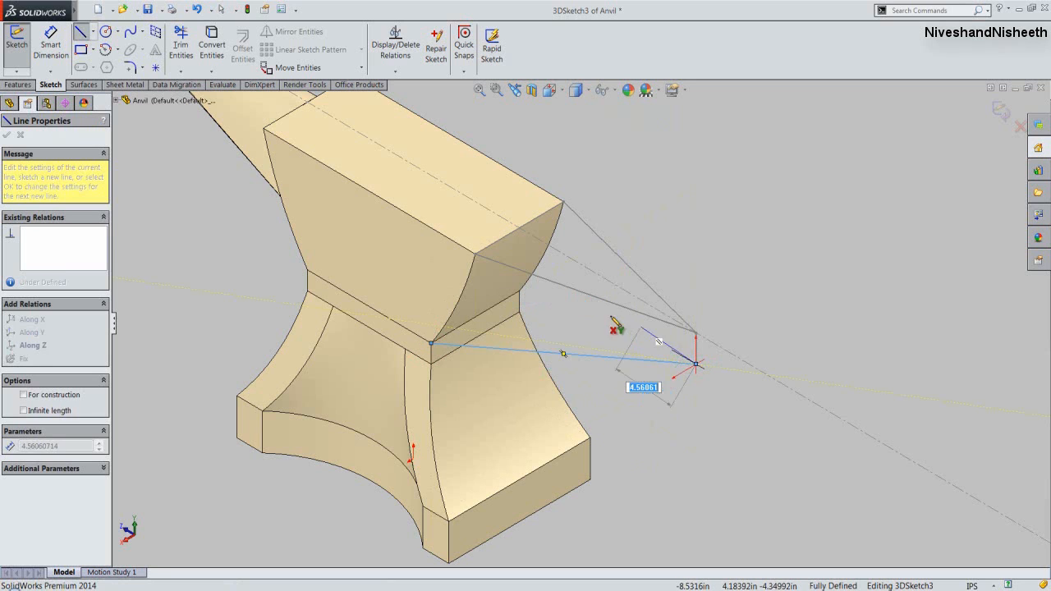
{"action": "left_click", "coordinate": [519, 291]}
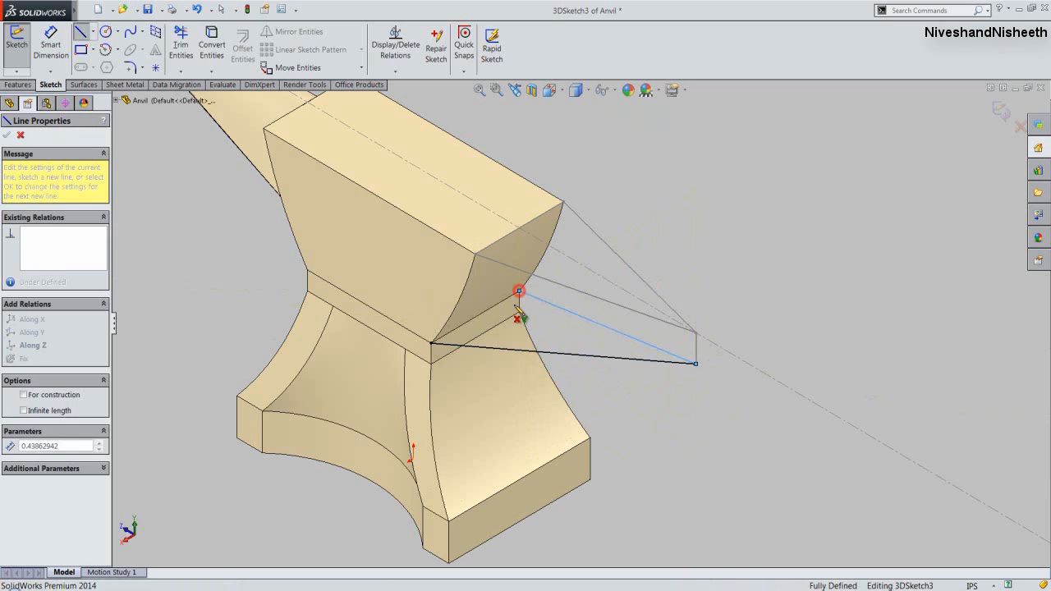
{"action": "left_click", "coordinate": [433, 344]}
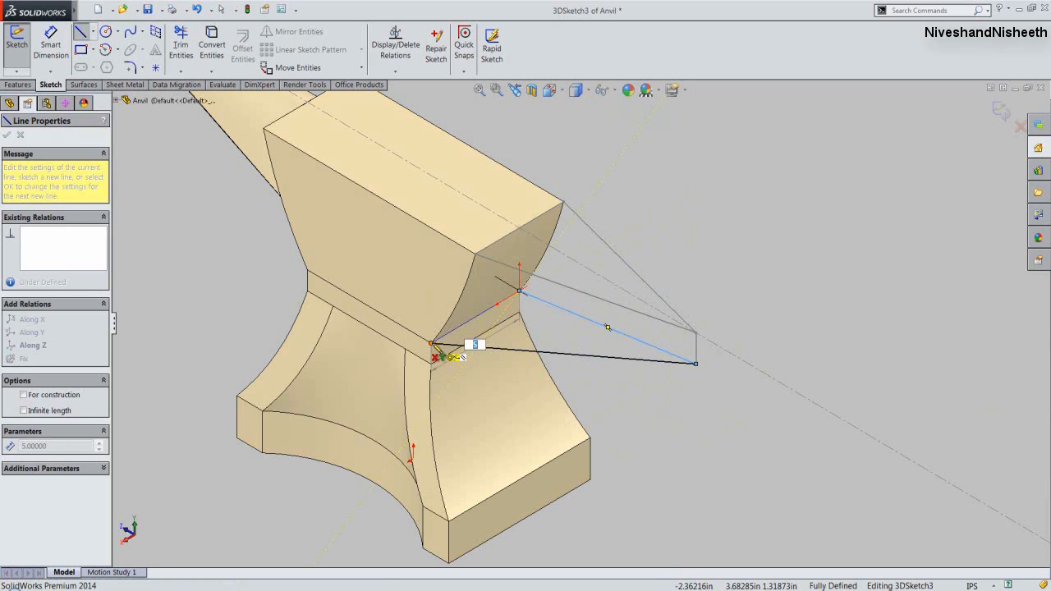
{"action": "right_click", "coordinate": [557, 340]}
{"action": "left_click", "coordinate": [572, 302]}
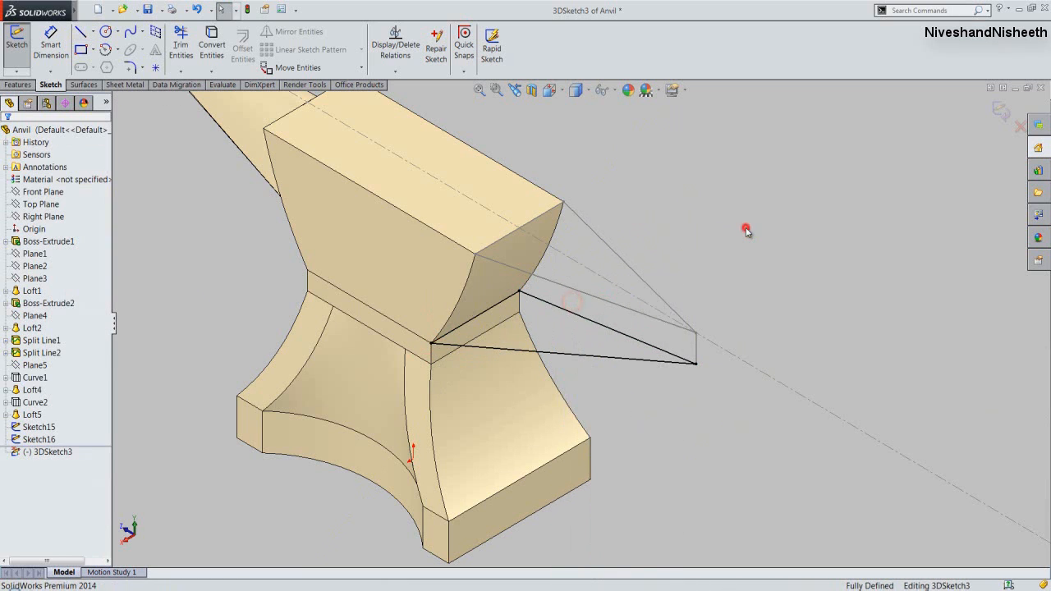
{"action": "left_click", "coordinate": [999, 110]}
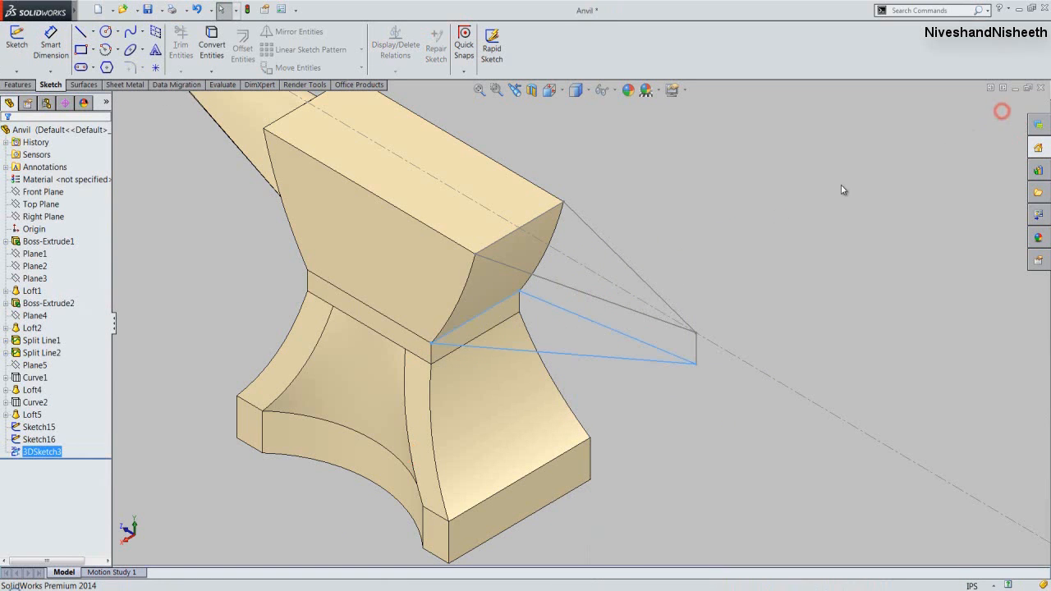
{"action": "left_click", "coordinate": [805, 208]}
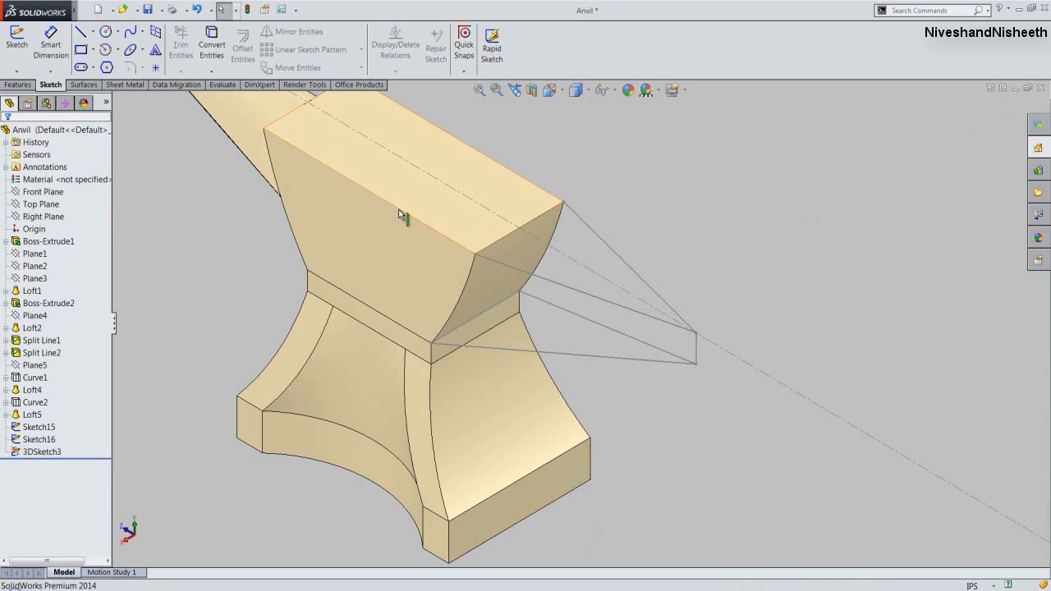
Start a Lofted Boss/Base with the upper triangle sketch and the lower 3D triangle as profiles, both picked near their apexes.
{"action": "left_click", "coordinate": [17, 84]}
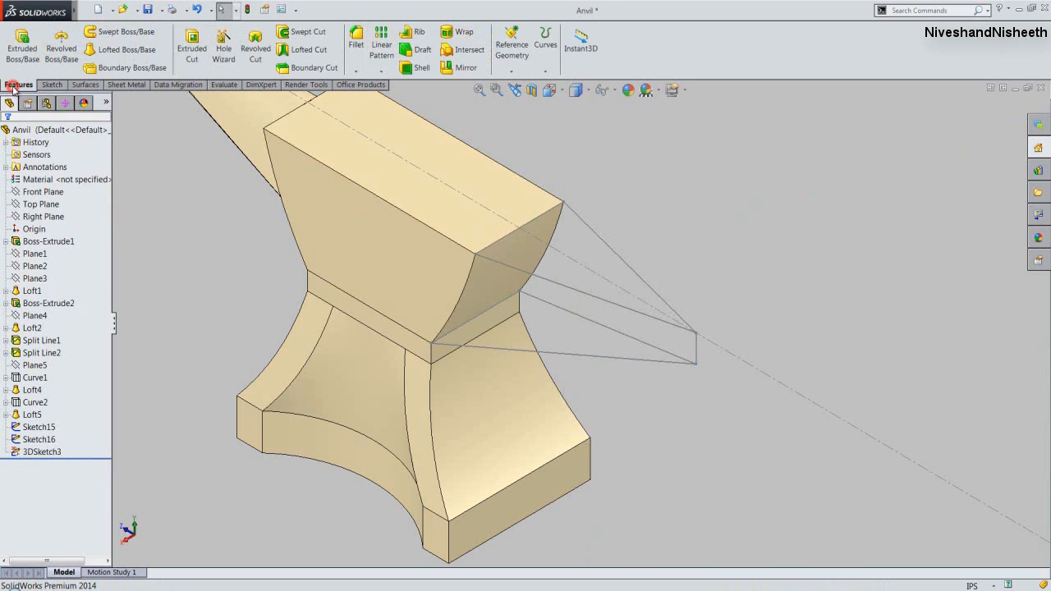
{"action": "left_click", "coordinate": [104, 54]}
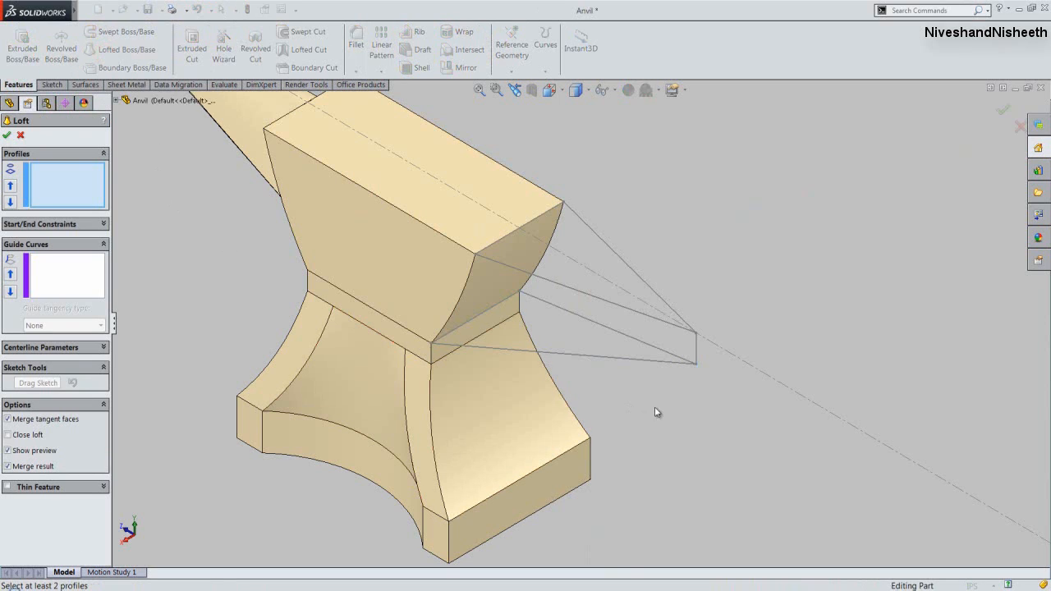
{"action": "left_click", "coordinate": [682, 328]}
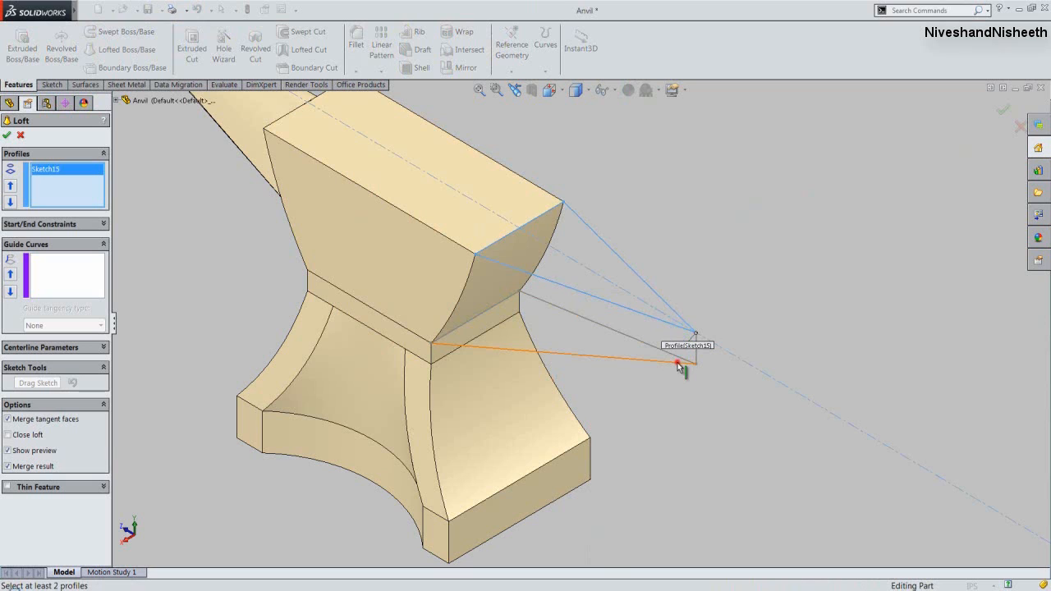
{"action": "left_click", "coordinate": [678, 363]}
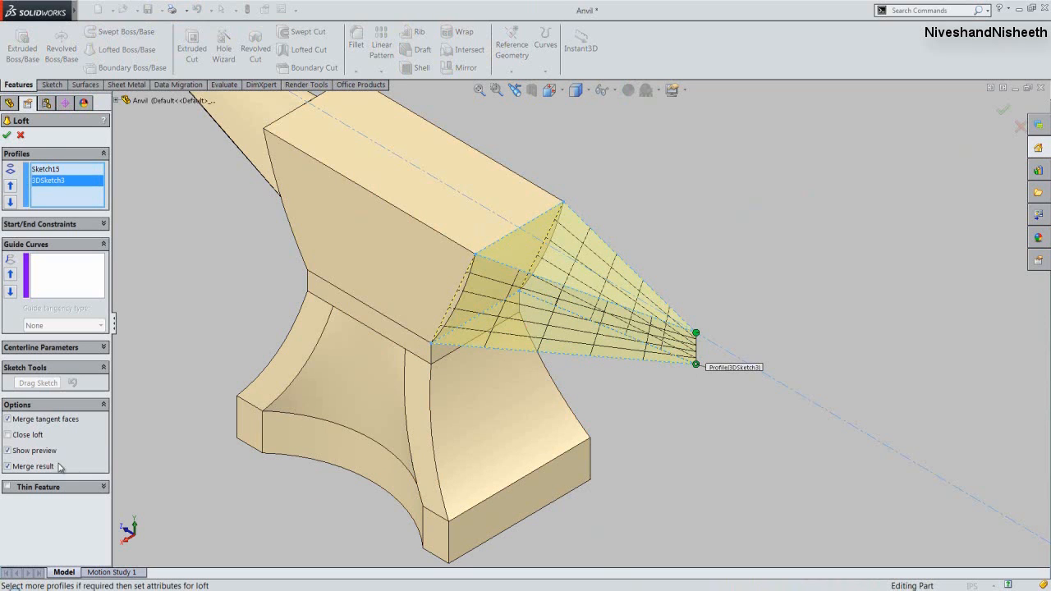
Add the end face's two curved side edges and the short vertical tip line as guide curves and finish the loft.
{"action": "left_click", "coordinate": [7, 450]}
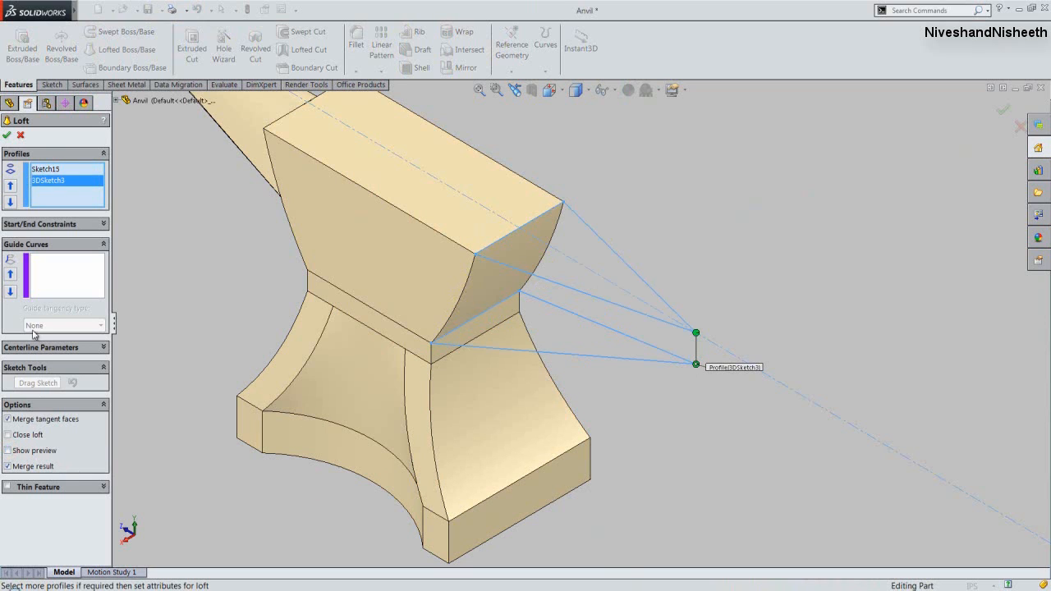
{"action": "left_click", "coordinate": [44, 260]}
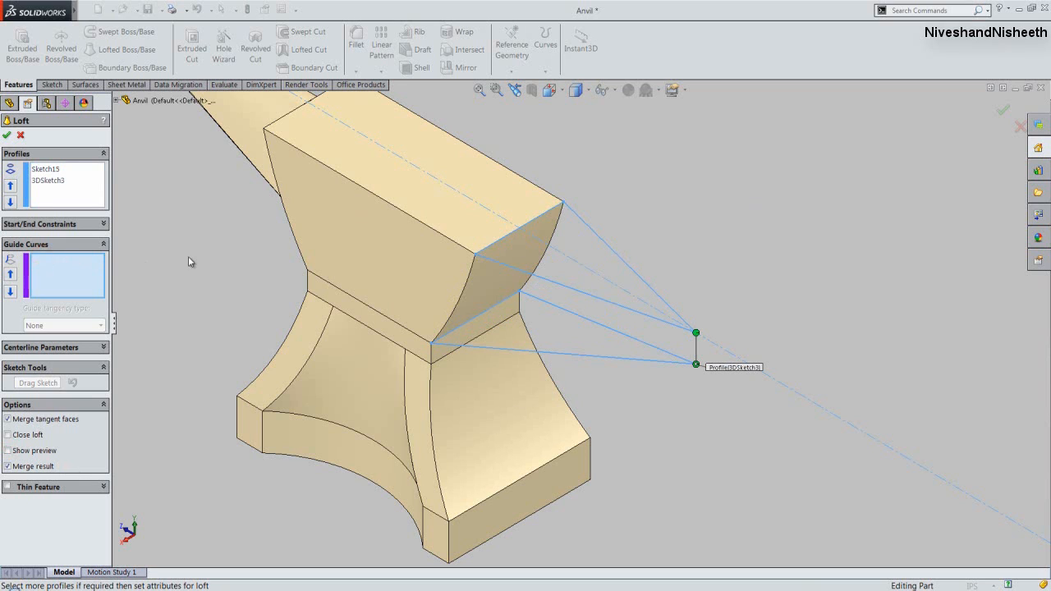
{"action": "left_click", "coordinate": [459, 298]}
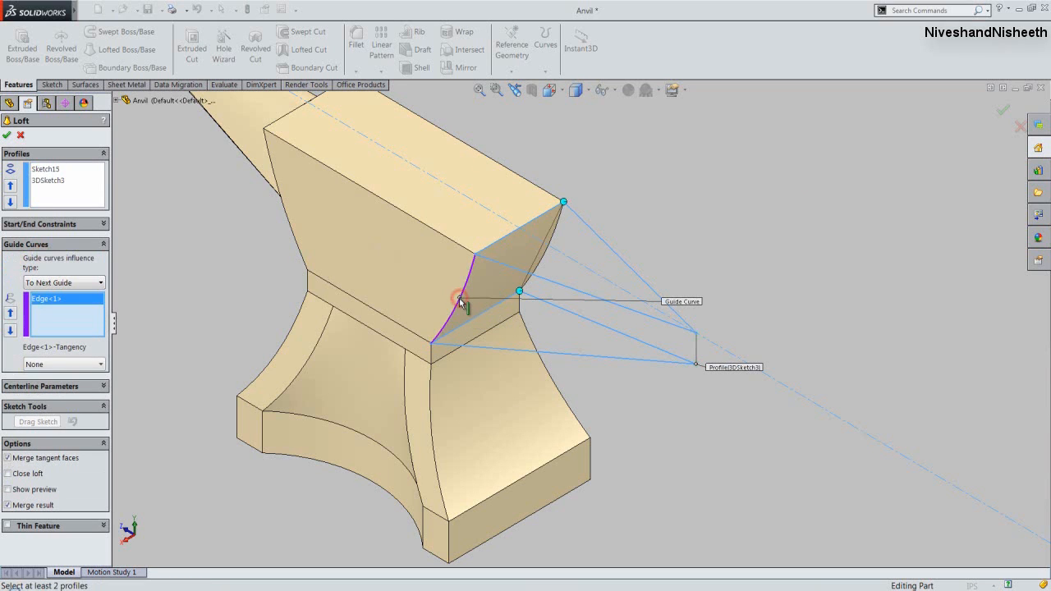
{"action": "left_click", "coordinate": [544, 256]}
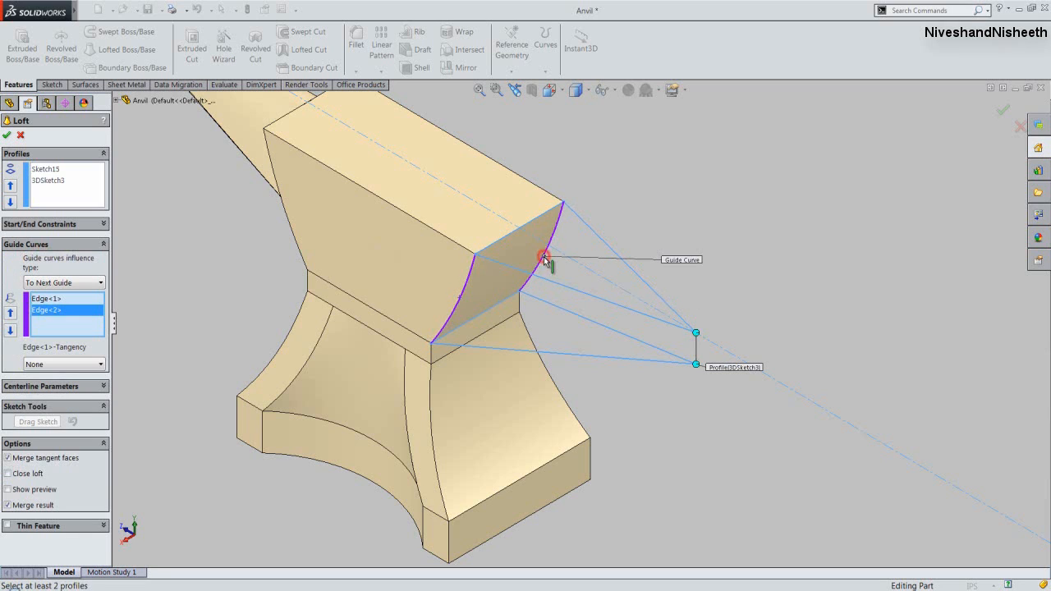
{"action": "left_click", "coordinate": [696, 347]}
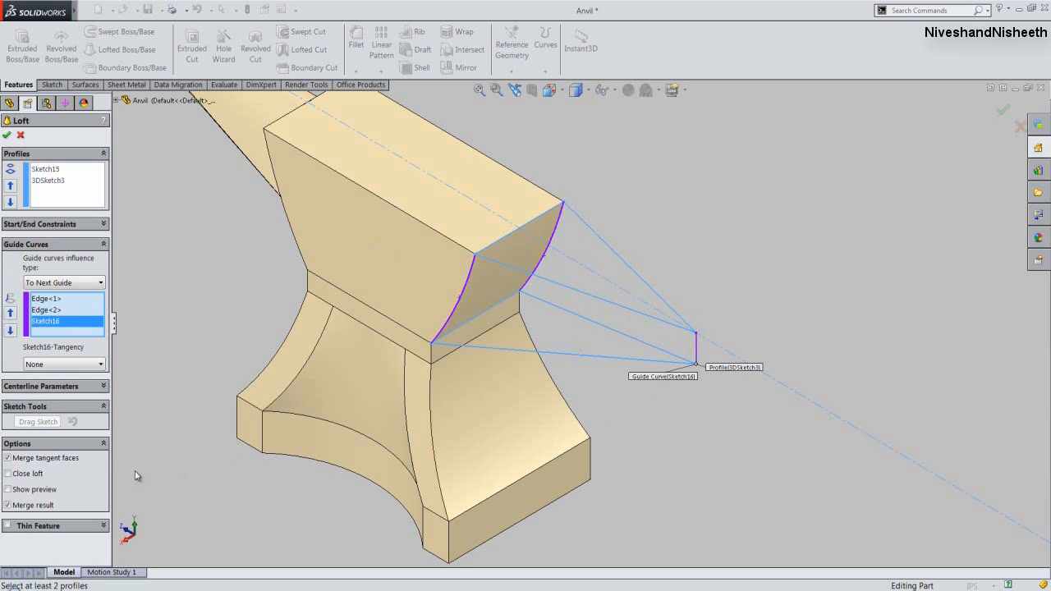
{"action": "left_click", "coordinate": [8, 489]}
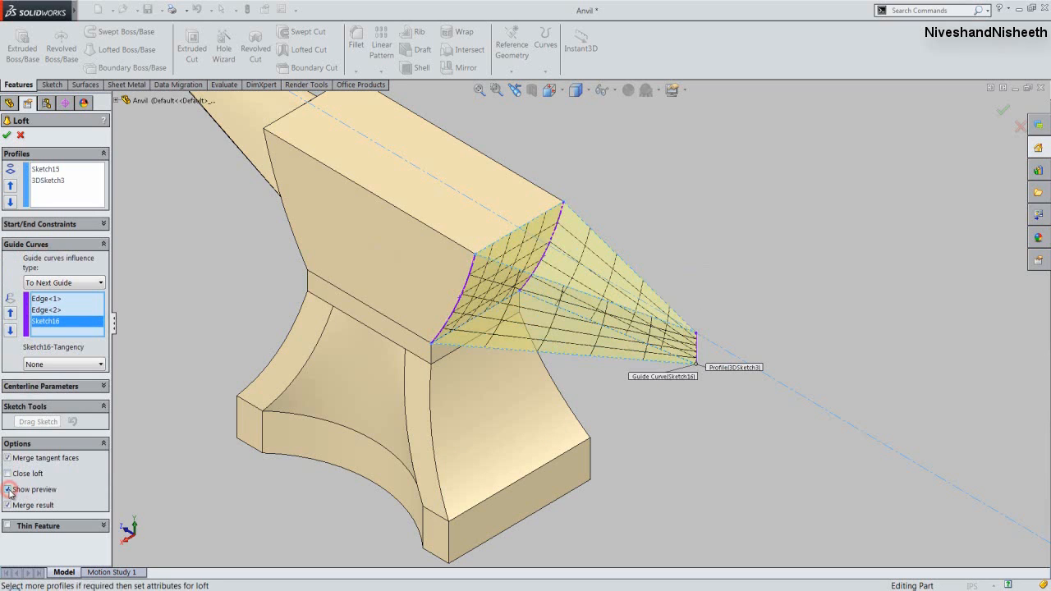
{"action": "left_click", "coordinate": [6, 137]}
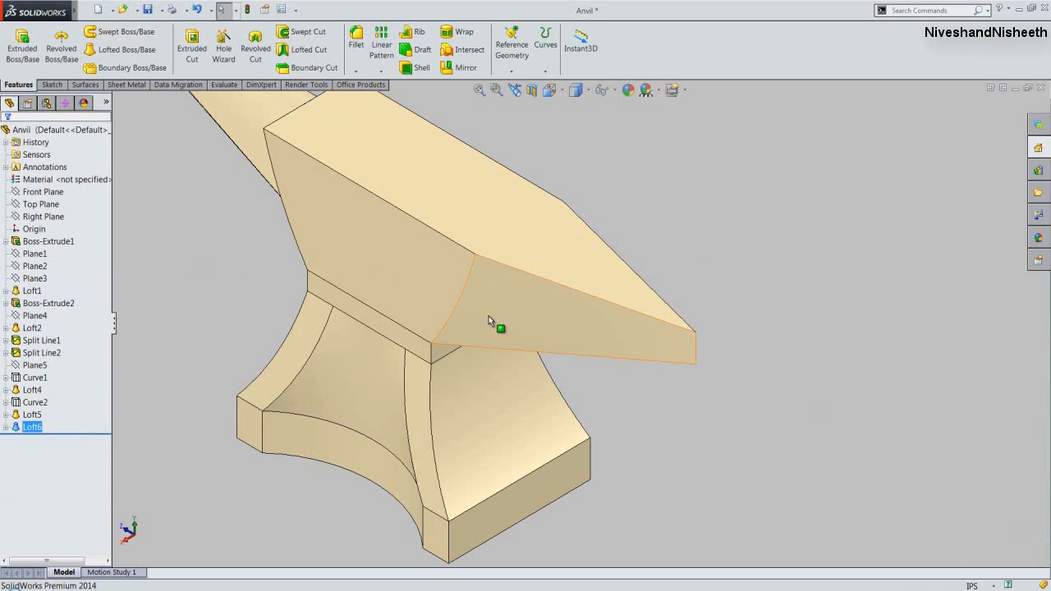
Save the part and start a new sketch on the anvil's flat top face, seen in the Top view.
{"action": "middle_click_drag", "start_coordinate": [489, 318], "coordinate": [343, 155]}
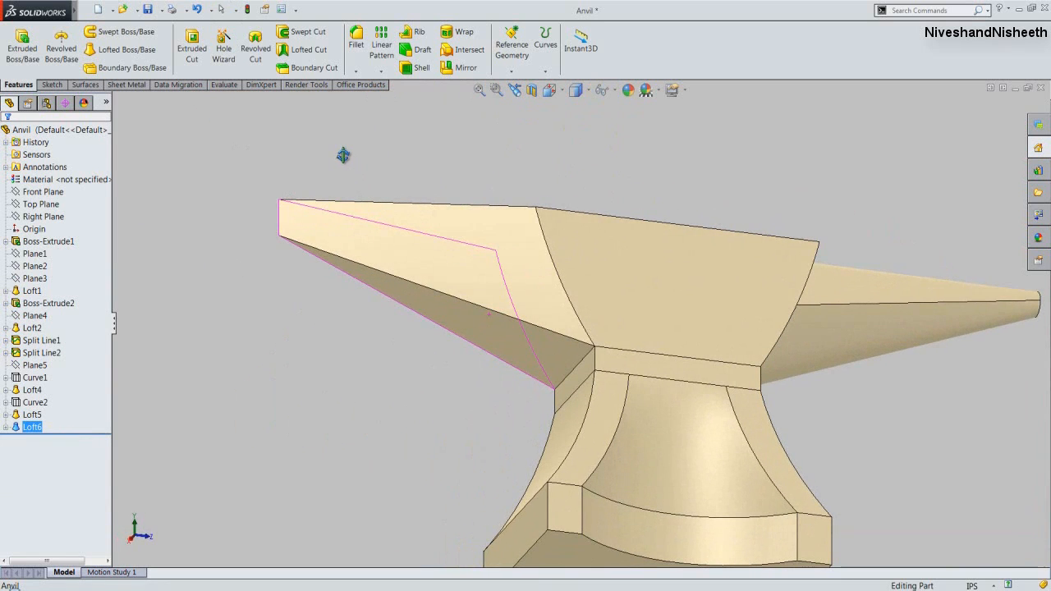
{"action": "left_click", "coordinate": [514, 91]}
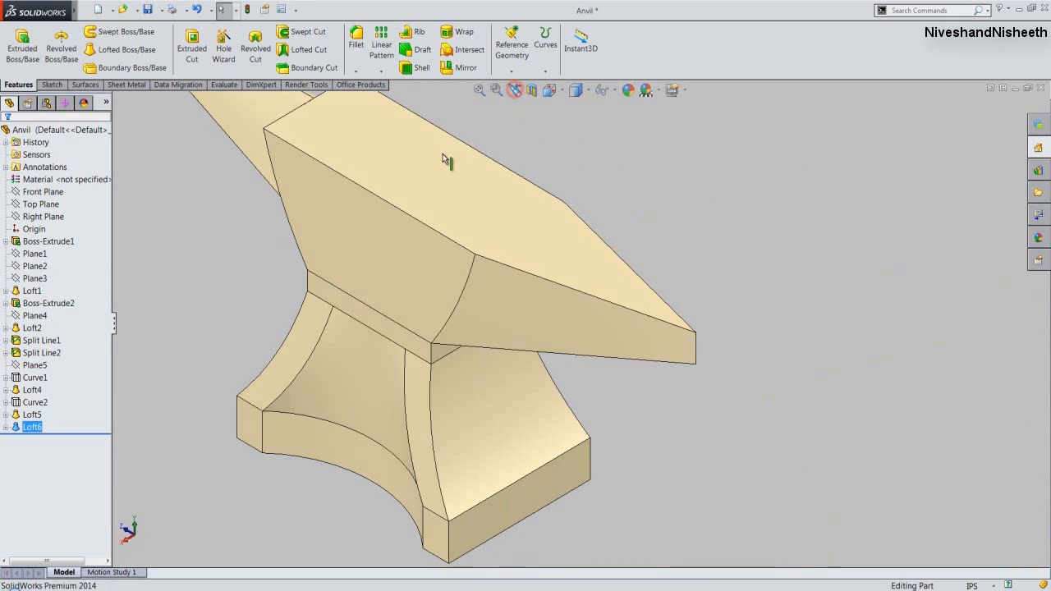
{"action": "left_click", "coordinate": [478, 89]}
{"action": "left_click", "coordinate": [386, 204]}
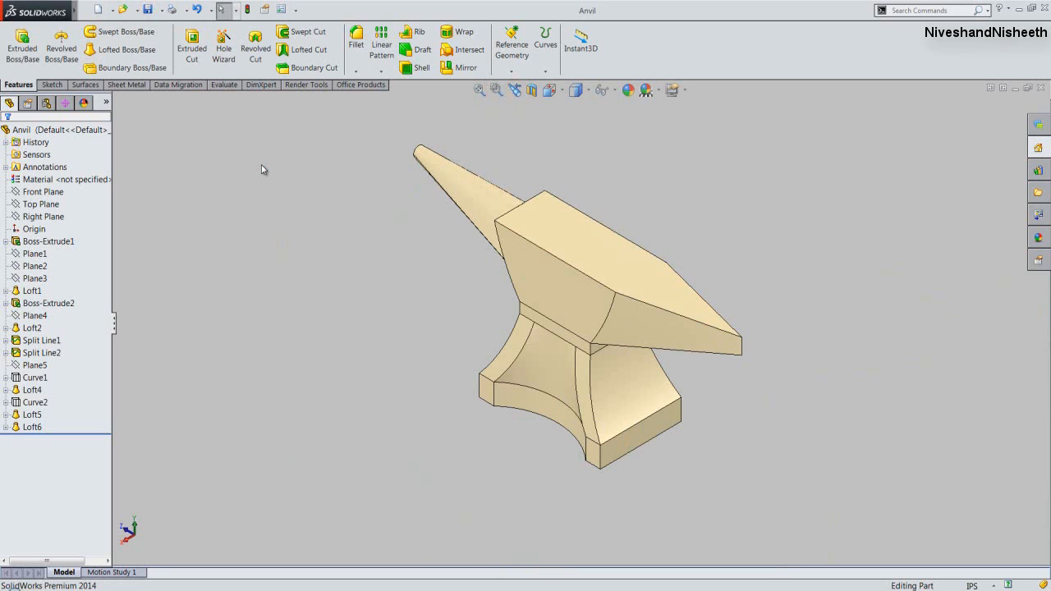
{"action": "left_click", "coordinate": [345, 205]}
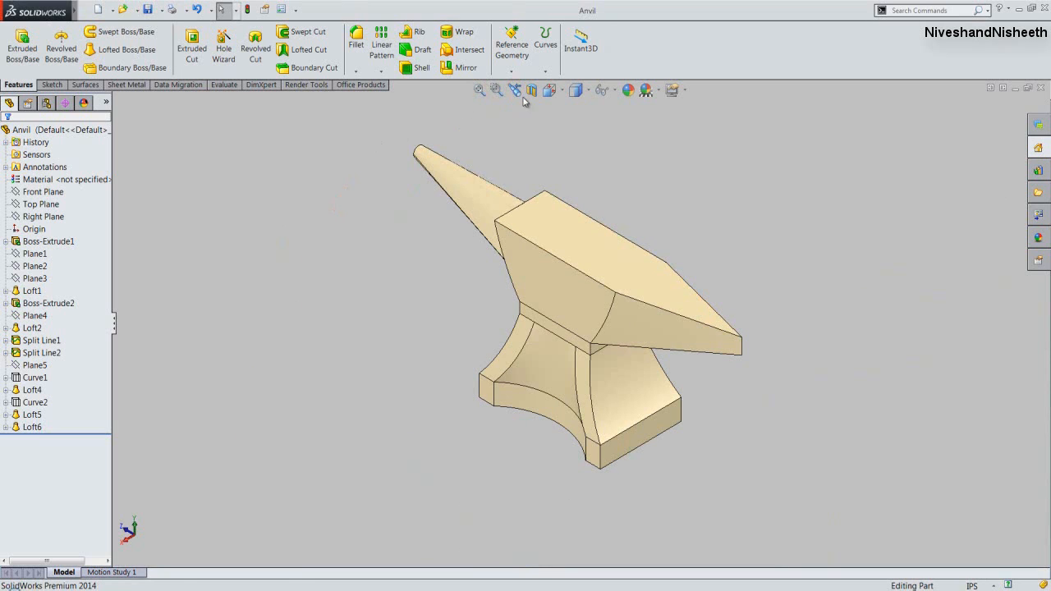
{"action": "left_click", "coordinate": [550, 91]}
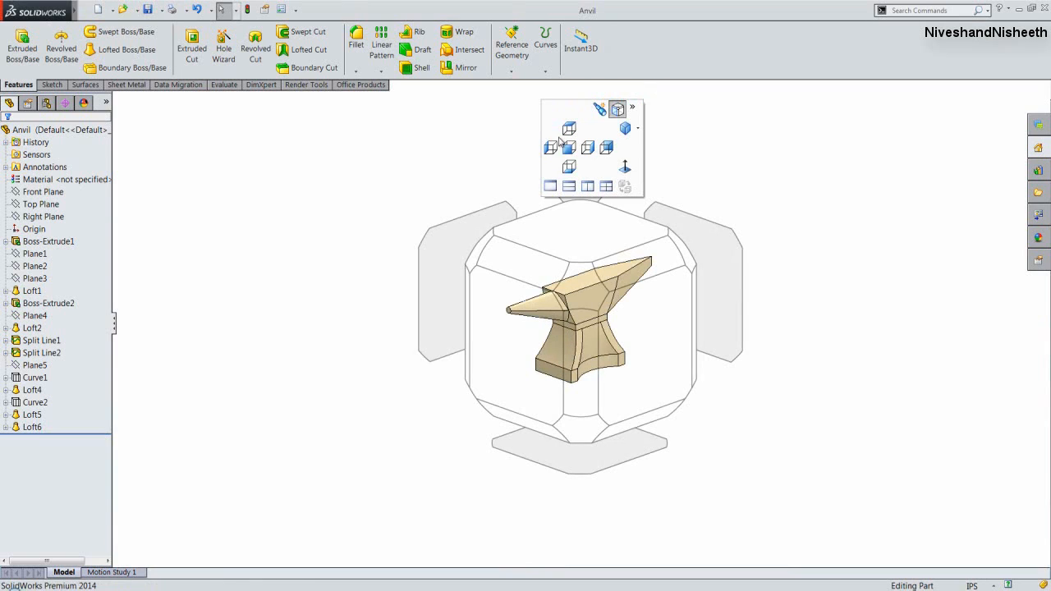
{"action": "left_click", "coordinate": [575, 235]}
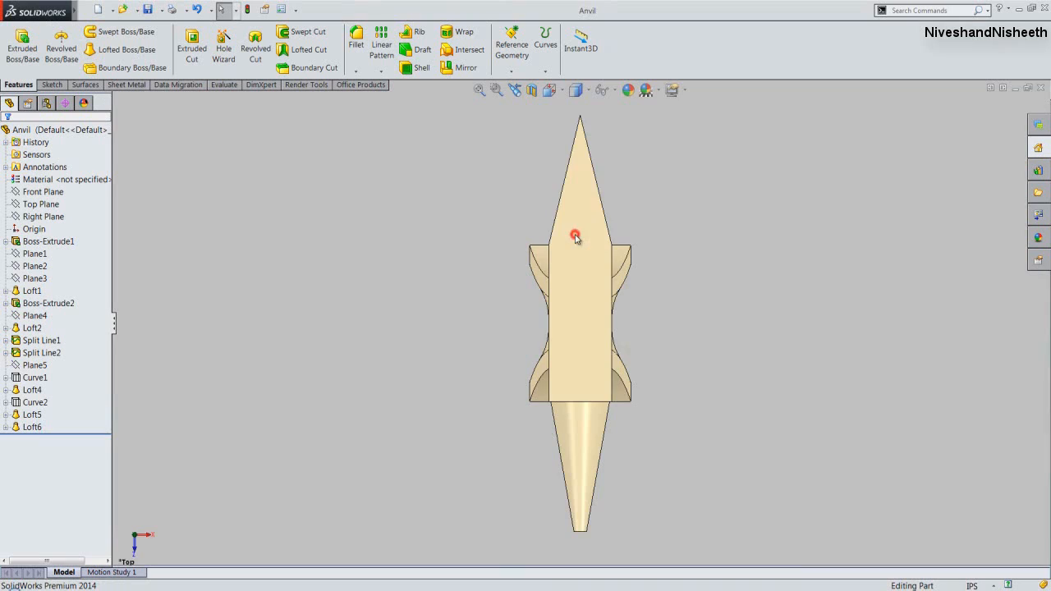
{"action": "left_click", "coordinate": [577, 299]}
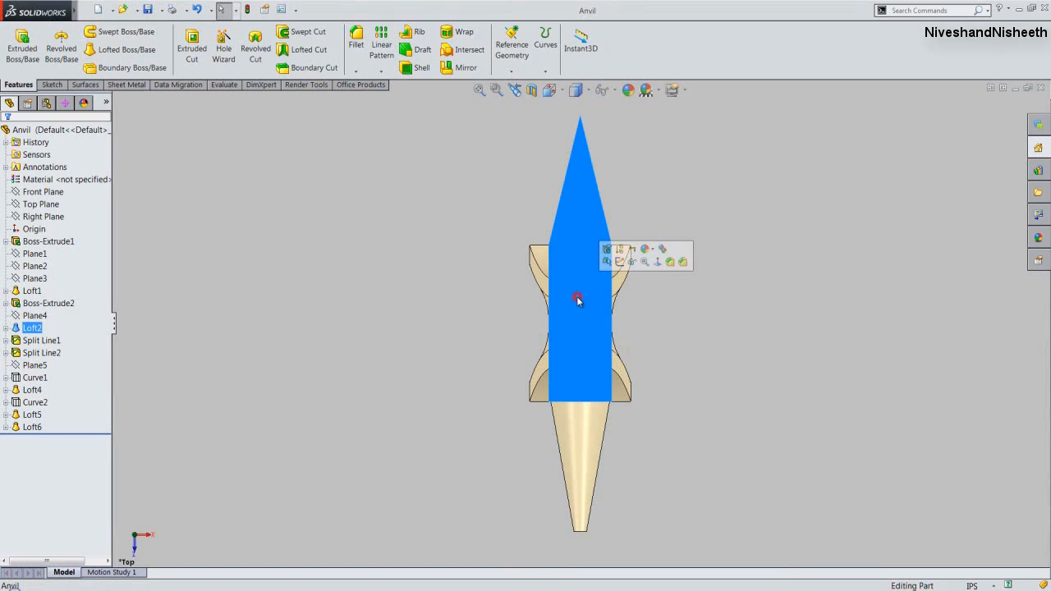
{"action": "left_click", "coordinate": [619, 262]}
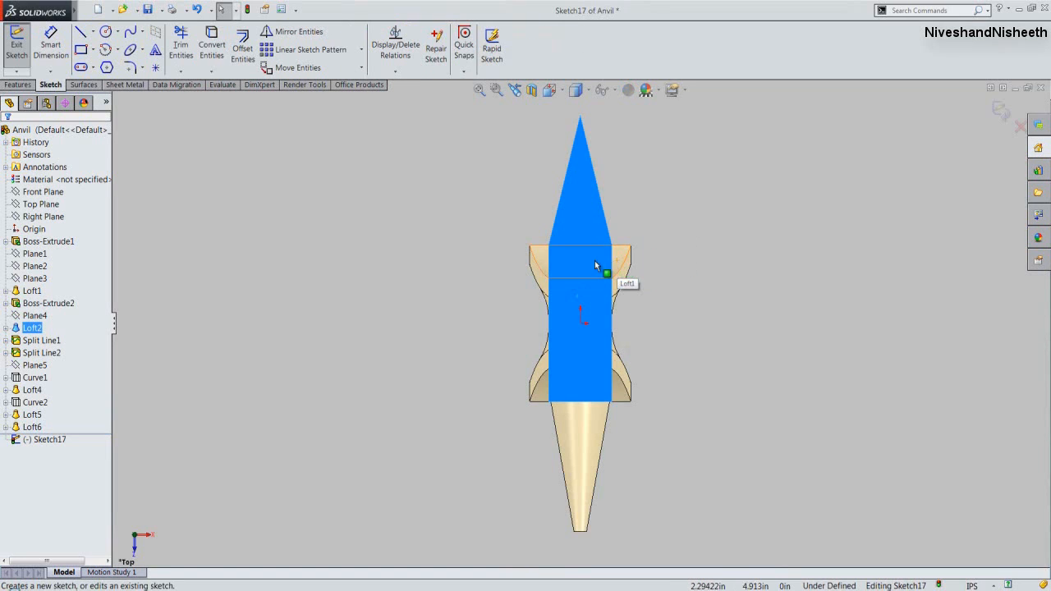
{"action": "left_click", "coordinate": [436, 227]}
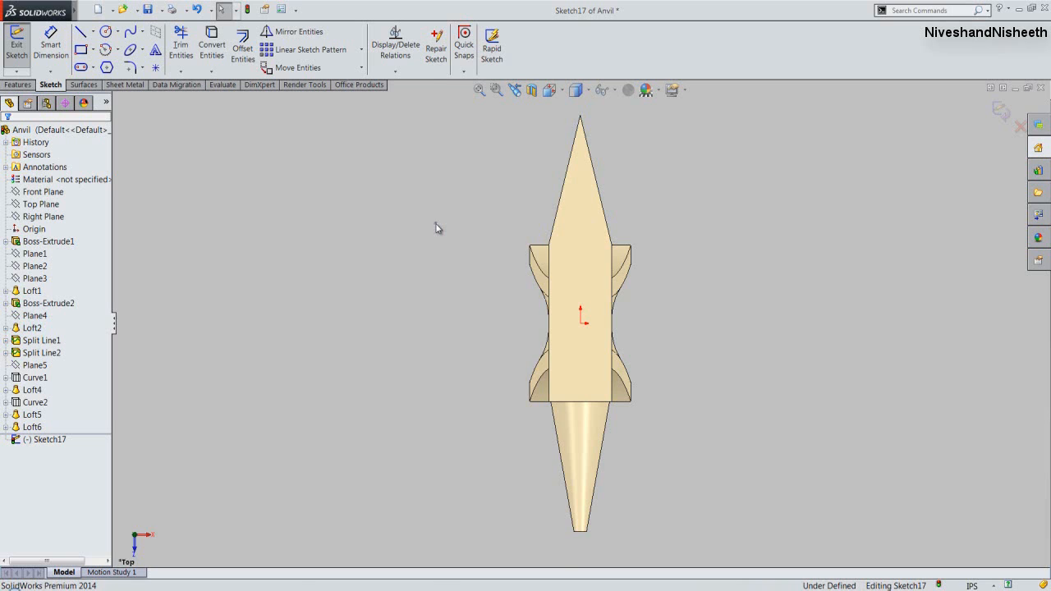
Draw an infinite-length vertical centerline through the origin along the anvil's top face.
{"action": "right_click", "coordinate": [436, 227]}
{"action": "left_click", "coordinate": [459, 408]}
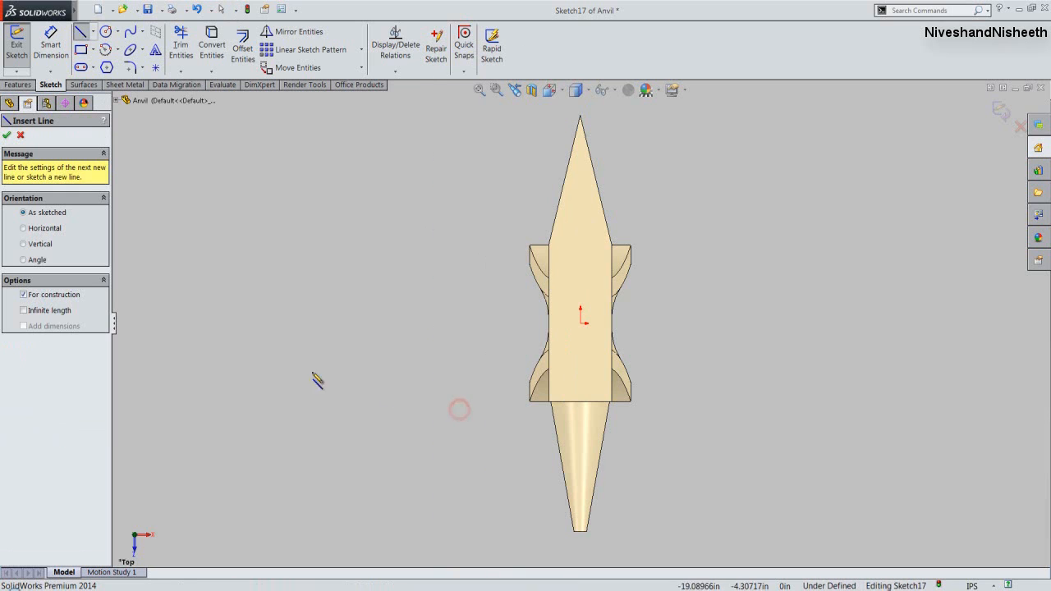
{"action": "left_click", "coordinate": [23, 244]}
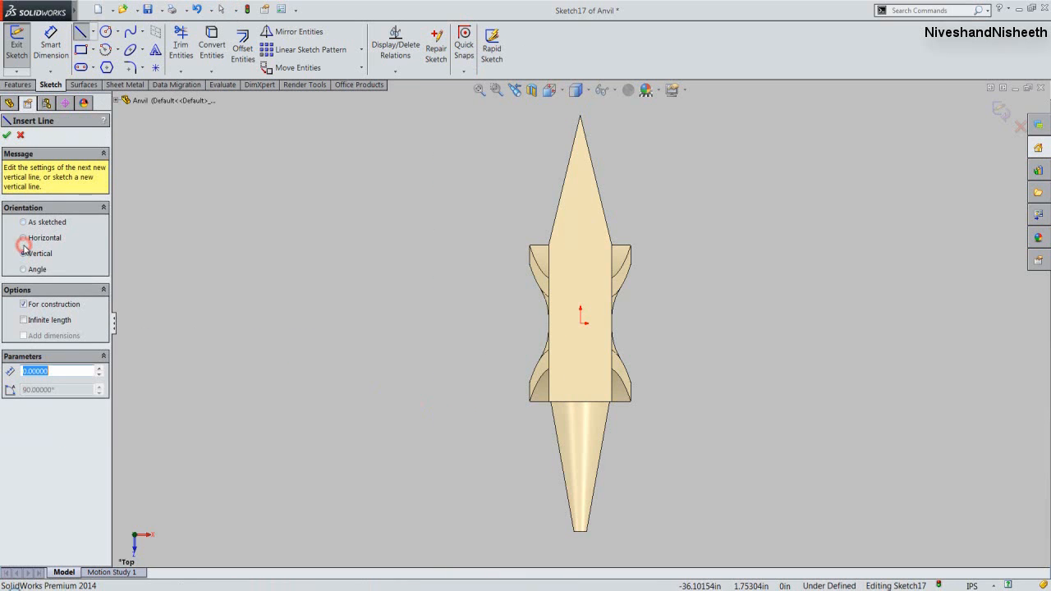
{"action": "left_click", "coordinate": [24, 320]}
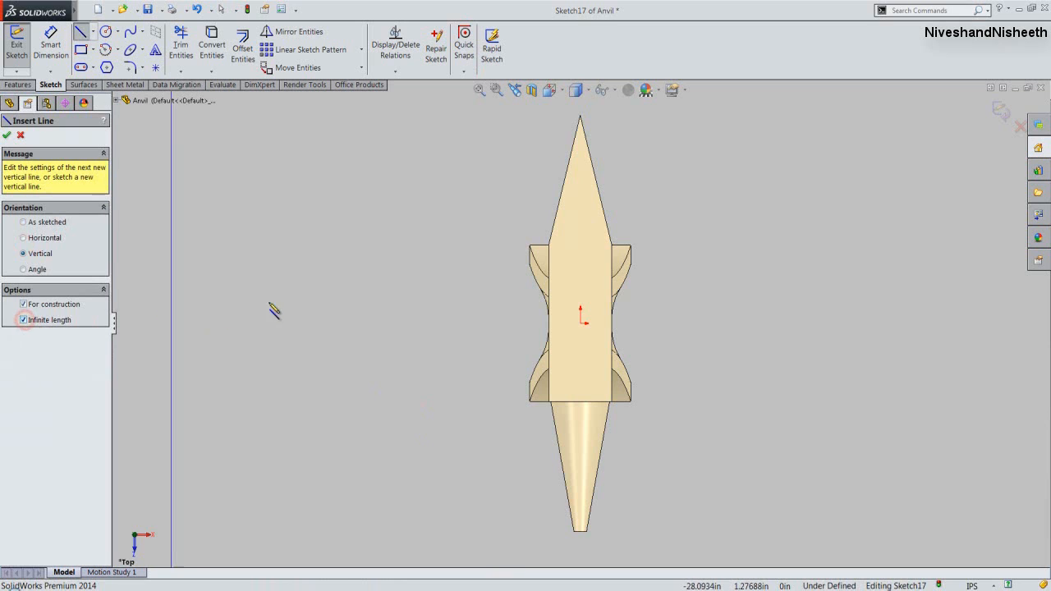
{"action": "left_click", "coordinate": [579, 323]}
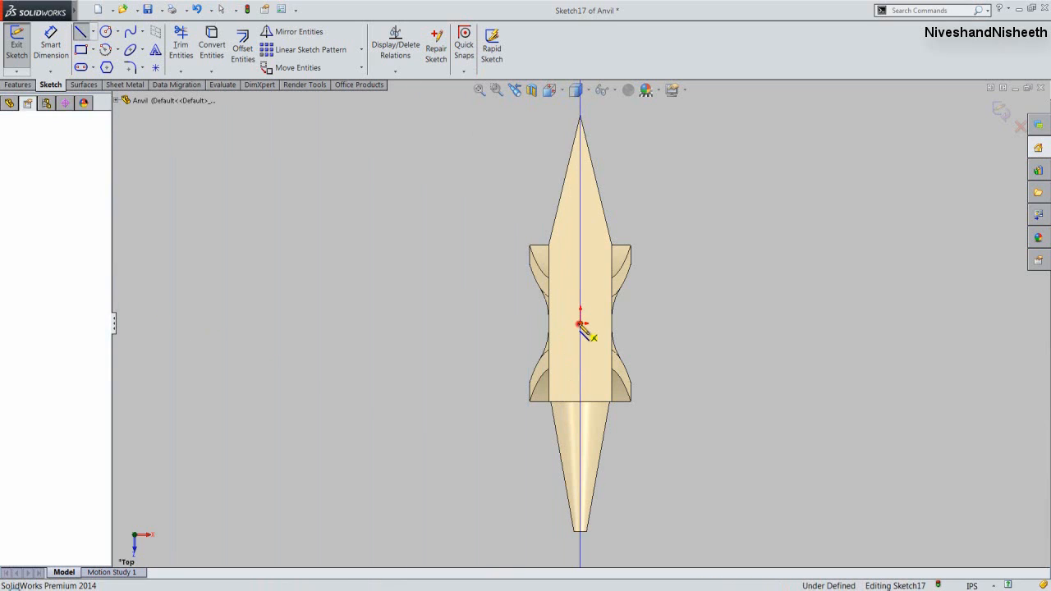
Sketch a 1 in by 1 in center rectangle on the centerline, between the origin and the heel.
{"action": "right_click", "coordinate": [675, 301]}
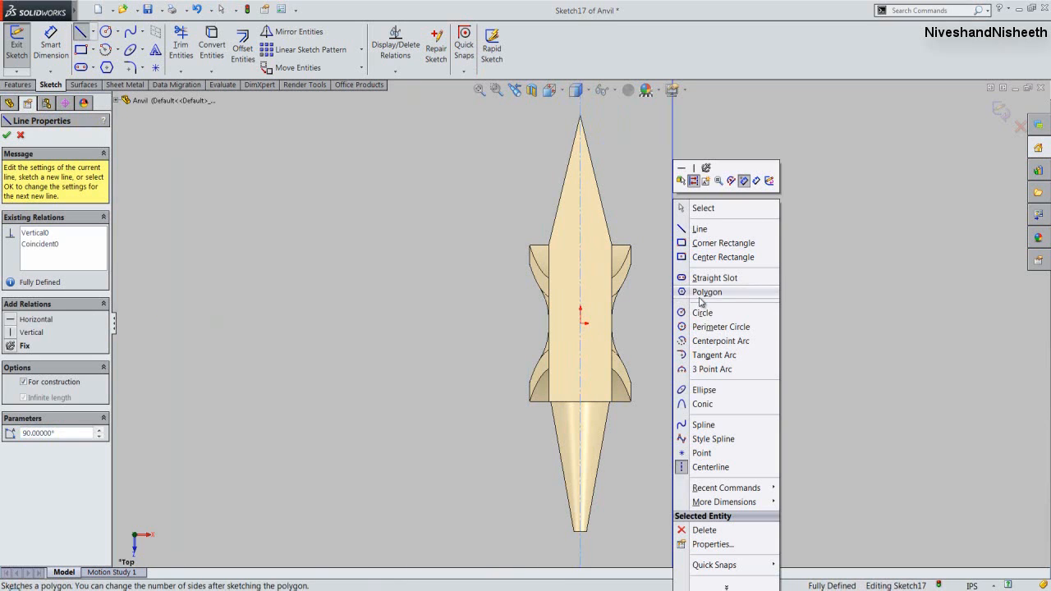
{"action": "left_click", "coordinate": [722, 257]}
{"action": "scroll", "coordinate": [603, 263], "scroll_direction": "down", "scroll_amount": 2}
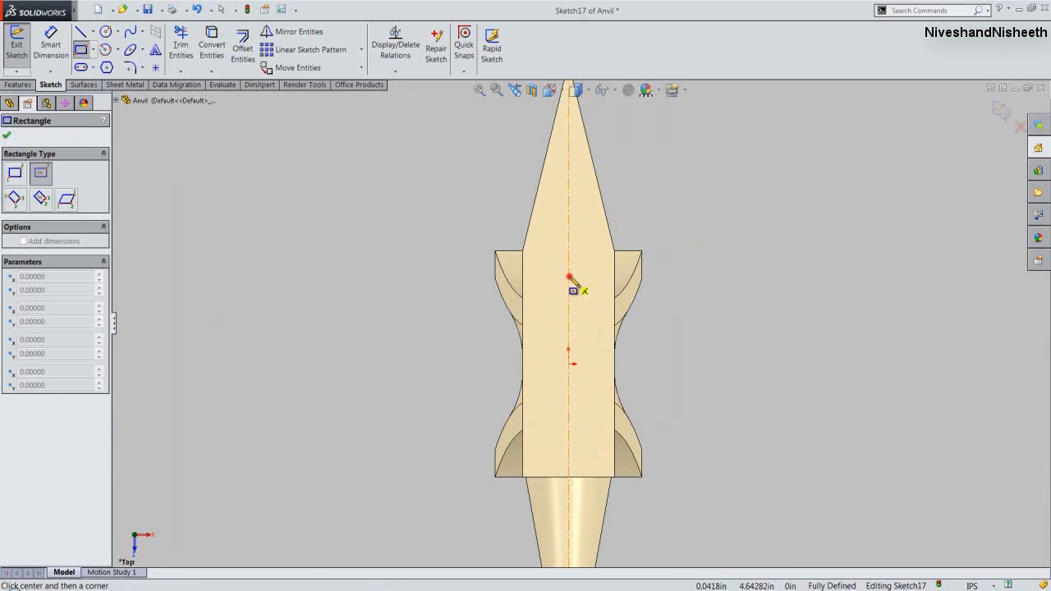
{"action": "left_click", "coordinate": [569, 278]}
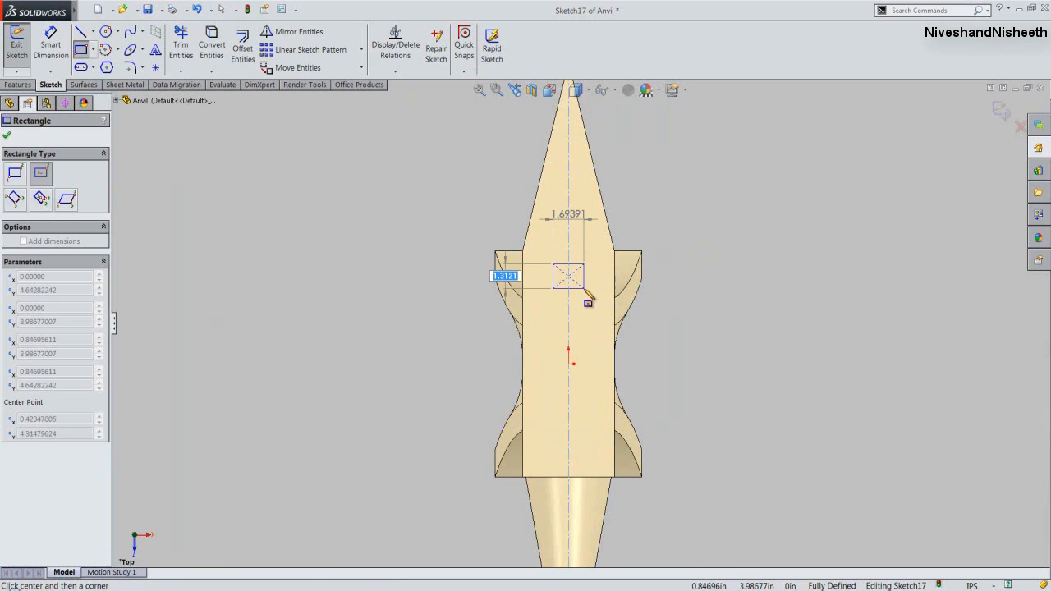
{"action": "type", "text": "1"}
{"action": "key", "text": "Tab"}
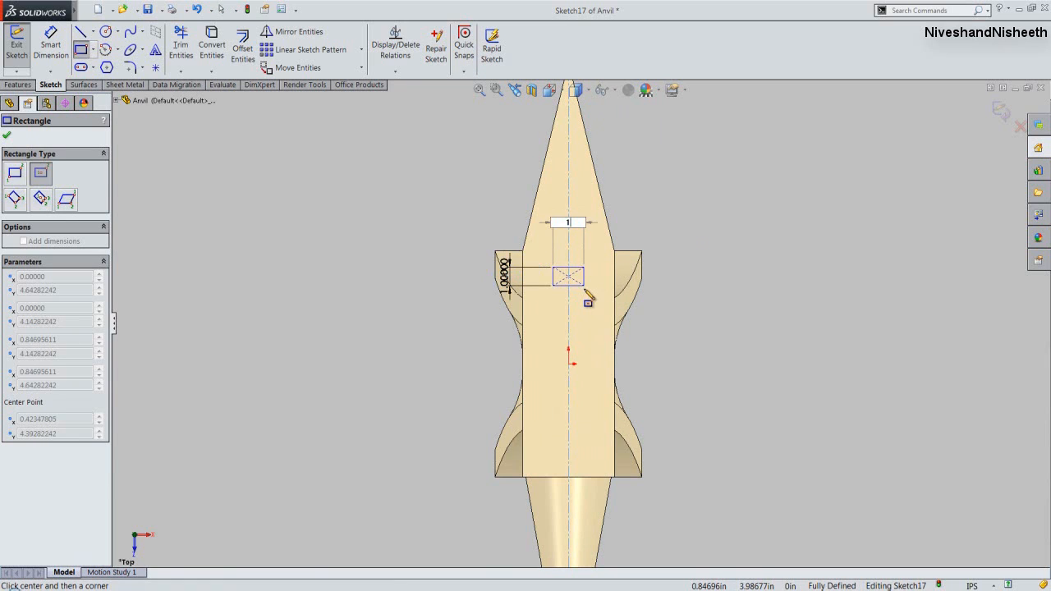
{"action": "type", "text": "1"}
{"action": "key", "text": "Return"}
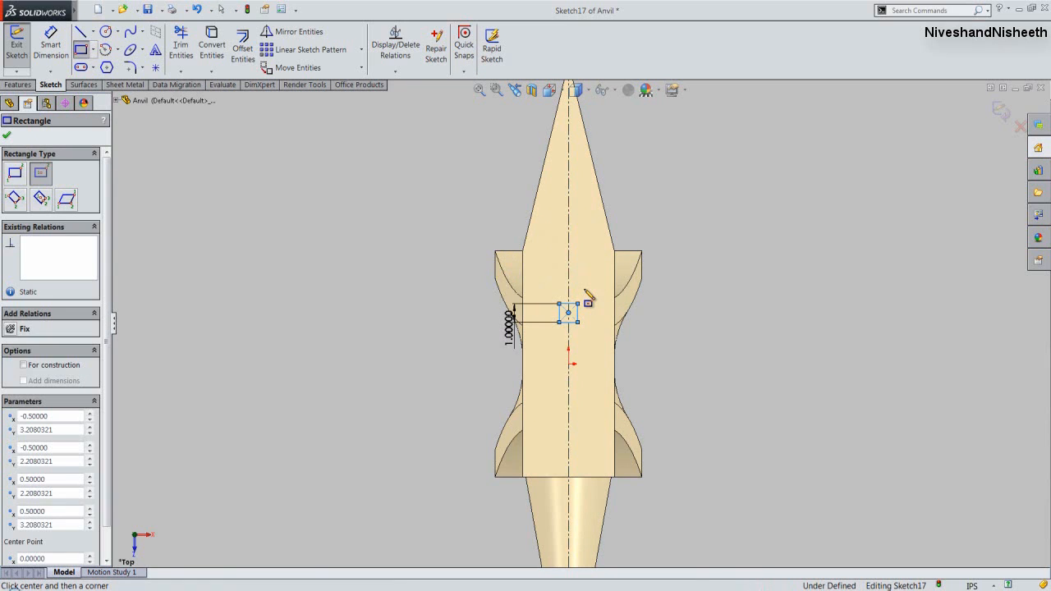
Sketch a circle 1 in in diameter centered on the centerline near the horn end of the top face.
{"action": "right_click", "coordinate": [711, 262]}
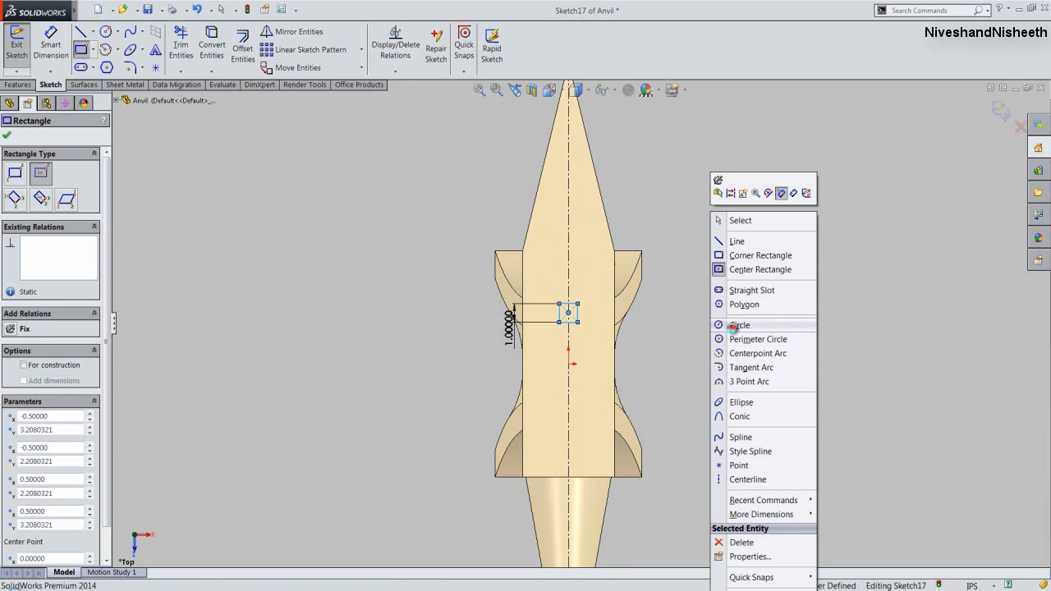
{"action": "left_click", "coordinate": [736, 325]}
{"action": "left_click", "coordinate": [568, 452]}
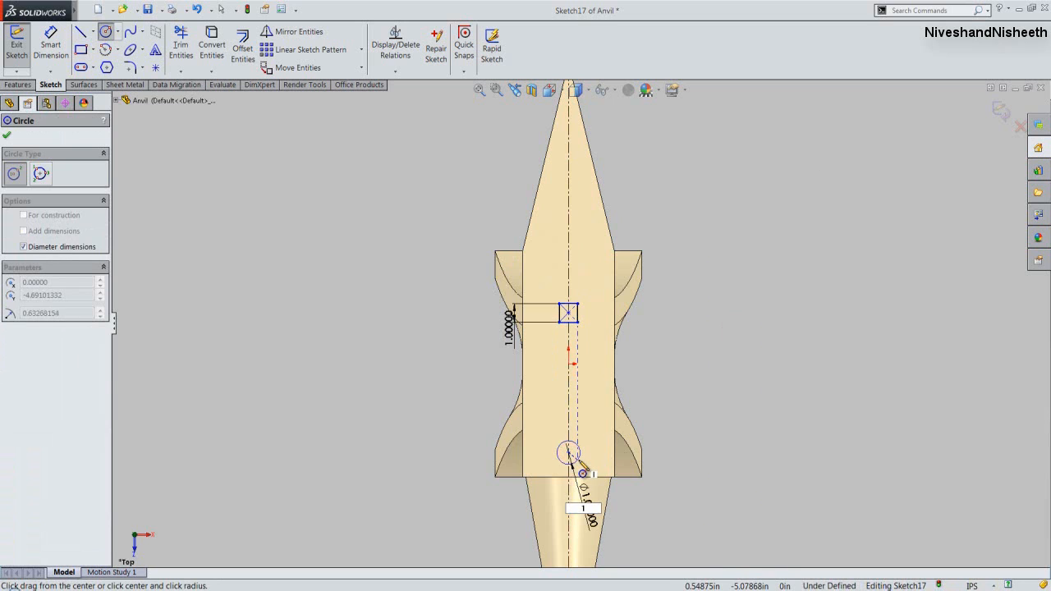
{"action": "type", "text": "1"}
{"action": "key", "text": "Return"}
Dimension the distance from the base's heel-side edge to the nearest side of the square as 1 in.
{"action": "right_click", "coordinate": [755, 323]}
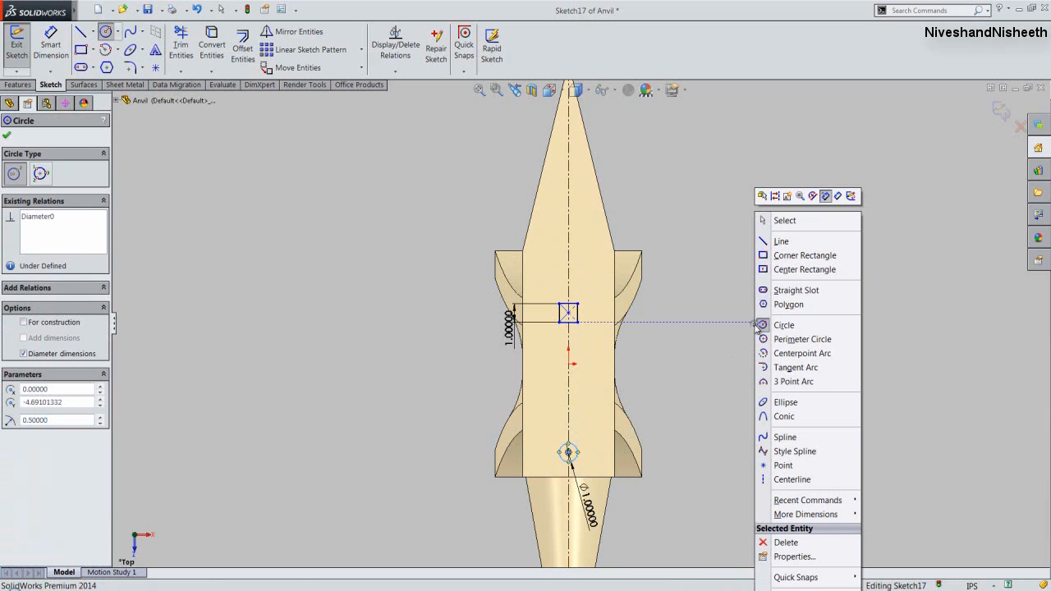
{"action": "left_click", "coordinate": [836, 199]}
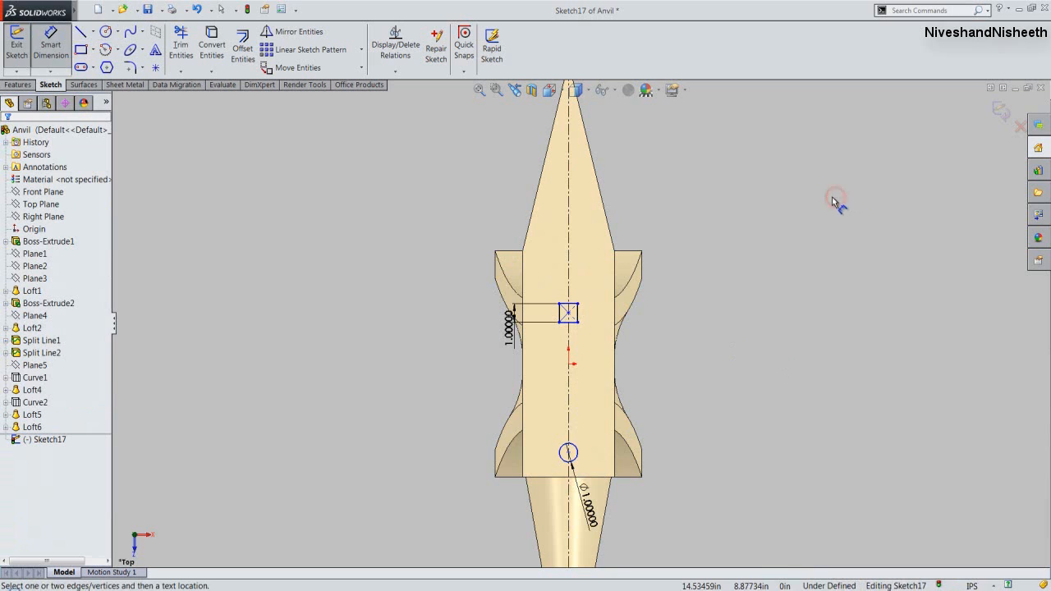
{"action": "left_click", "coordinate": [635, 252]}
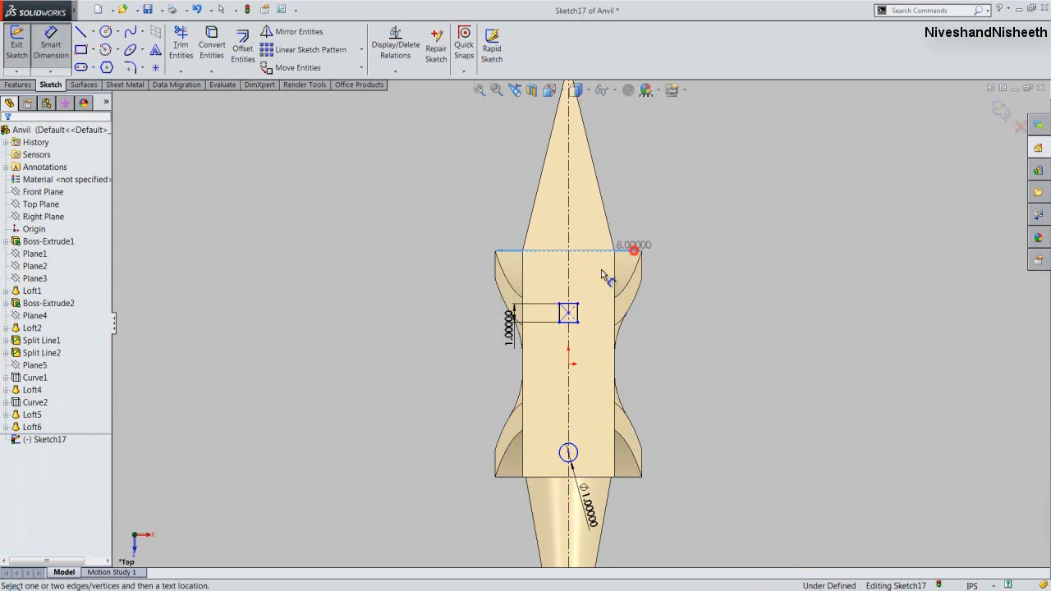
{"action": "left_click", "coordinate": [573, 305]}
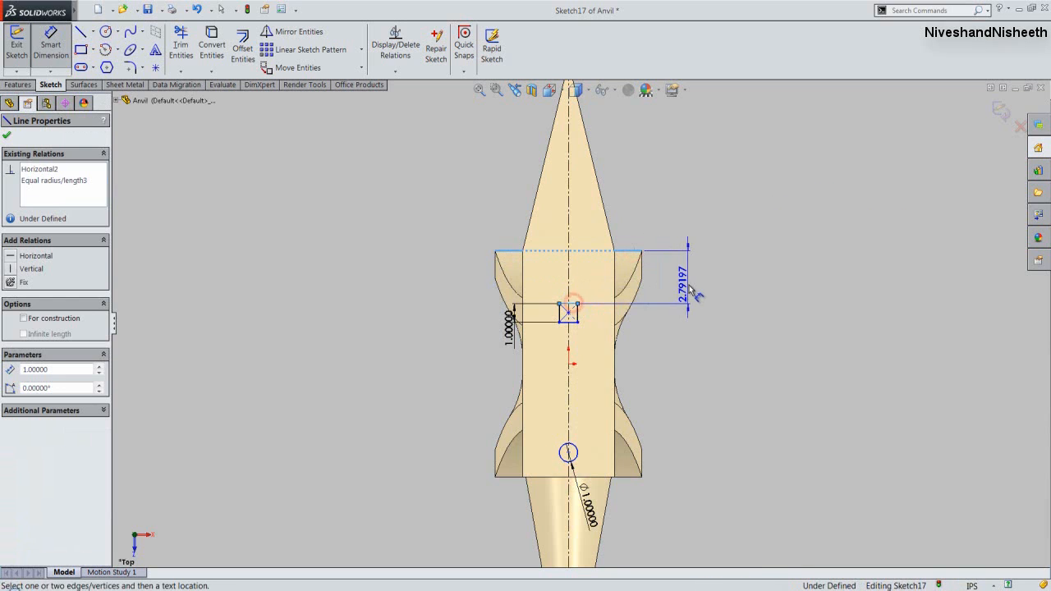
{"action": "left_click", "coordinate": [688, 285]}
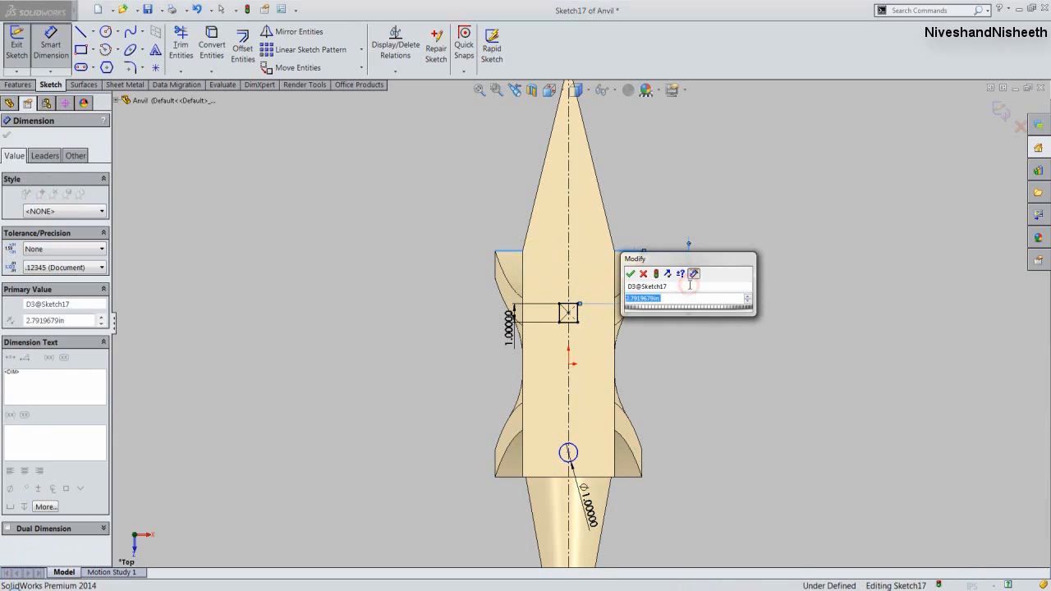
{"action": "left_click", "coordinate": [506, 335]}
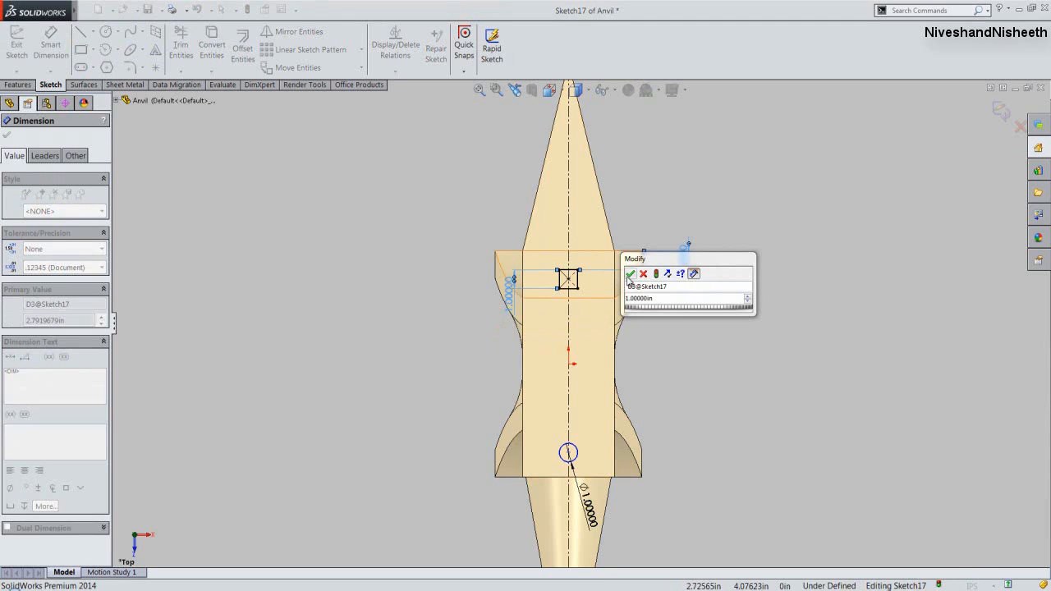
{"action": "left_click", "coordinate": [629, 274]}
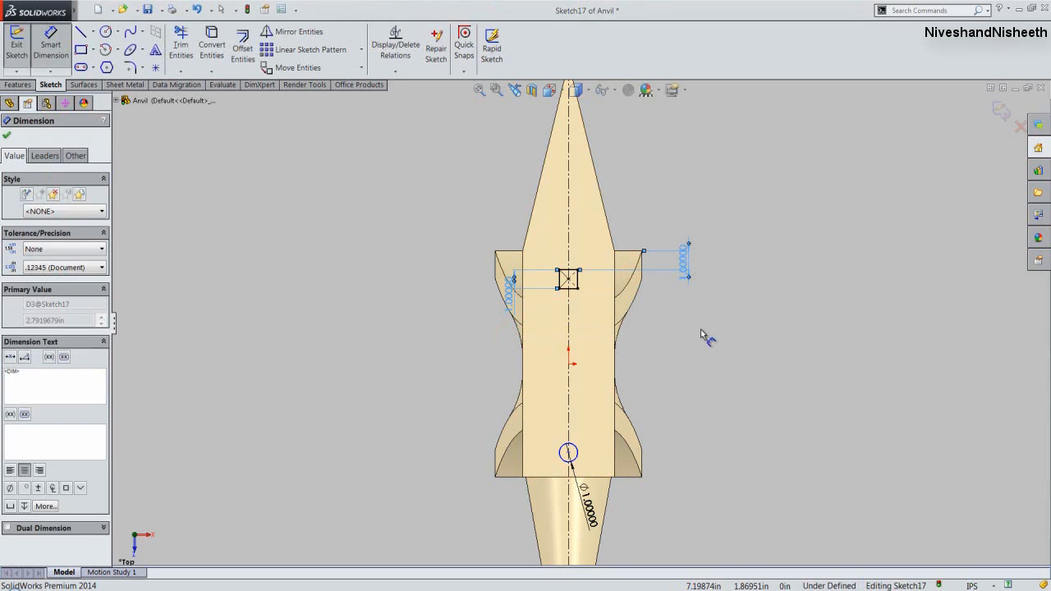
{"action": "left_click", "coordinate": [697, 368]}
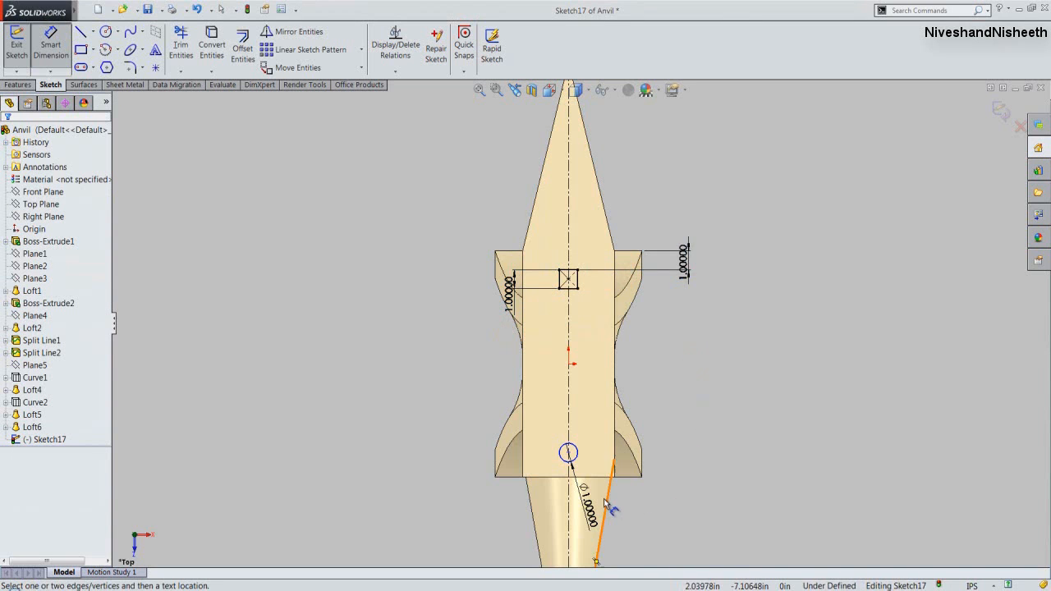
Dimension the circle's centre 1.5 in from the base's horn-side edge and exit the sketch.
{"action": "scroll", "coordinate": [605, 499], "scroll_direction": "down", "scroll_amount": 1}
{"action": "left_click", "coordinate": [629, 469]}
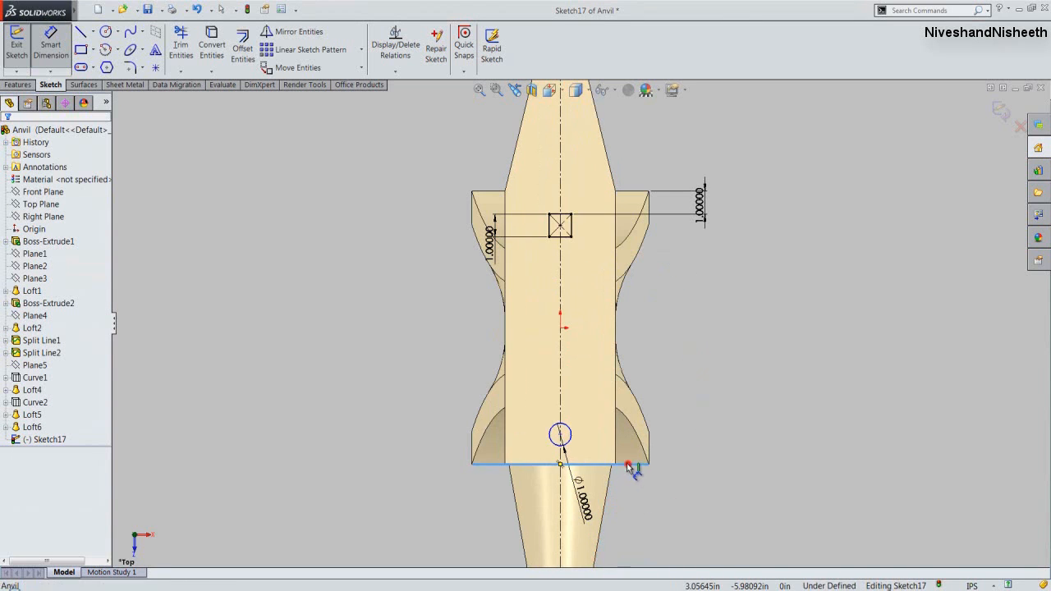
{"action": "left_click", "coordinate": [575, 445]}
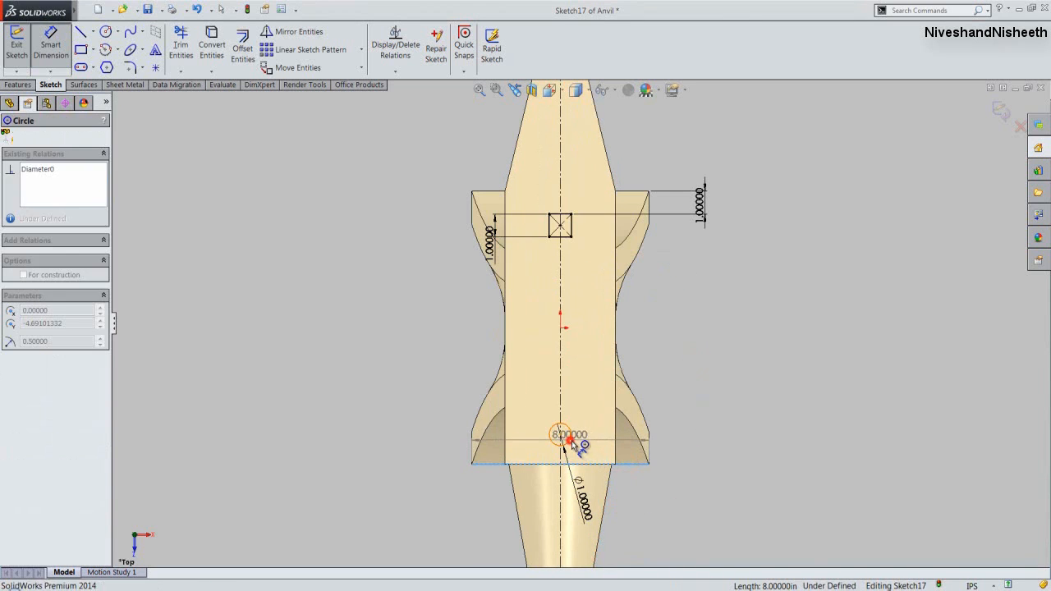
{"action": "left_click", "coordinate": [673, 441]}
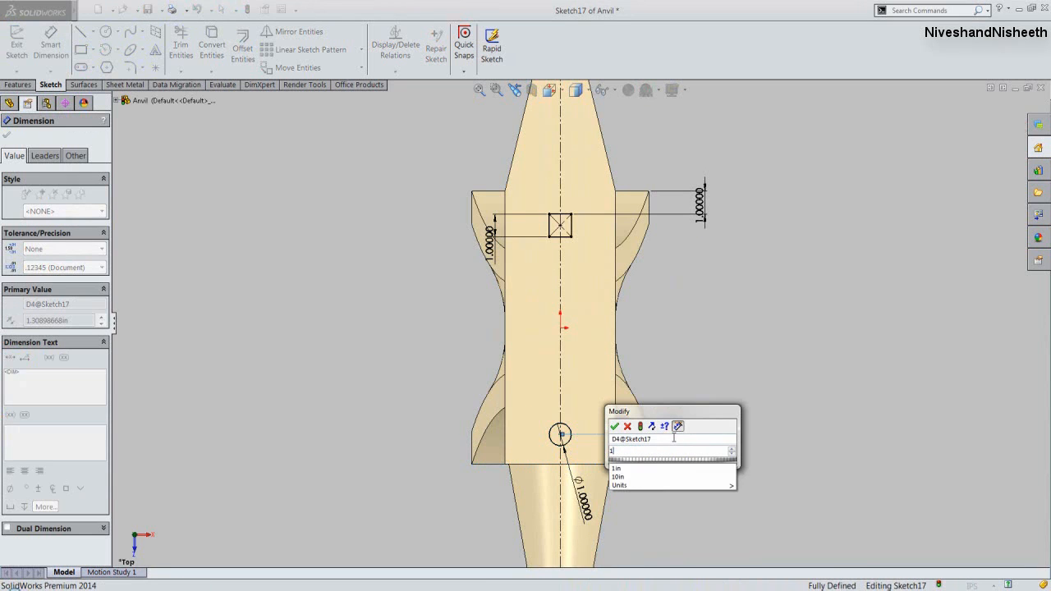
{"action": "key", "text": "Return"}
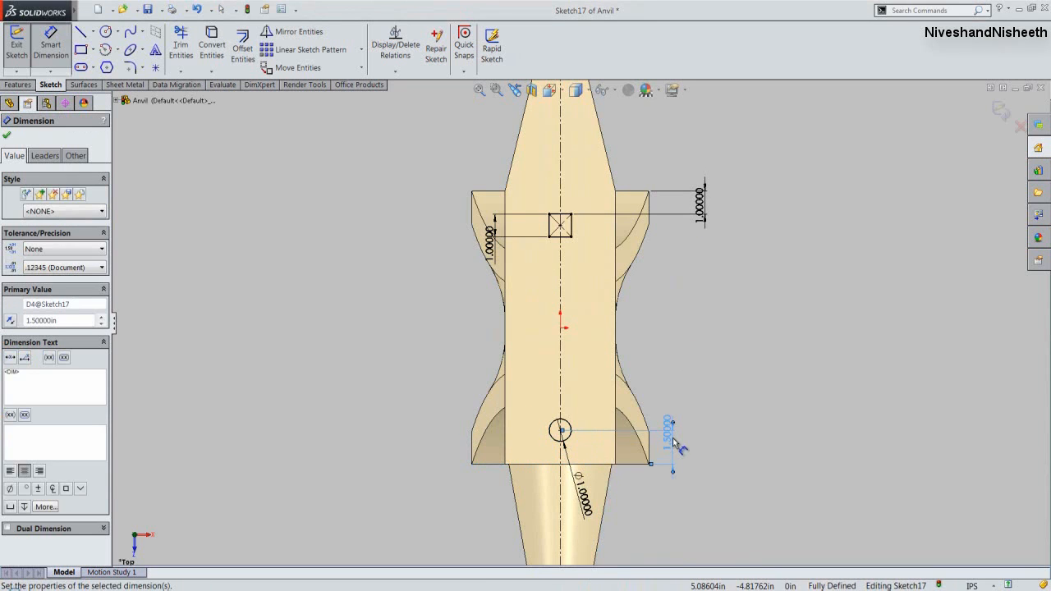
{"action": "right_click", "coordinate": [788, 302]}
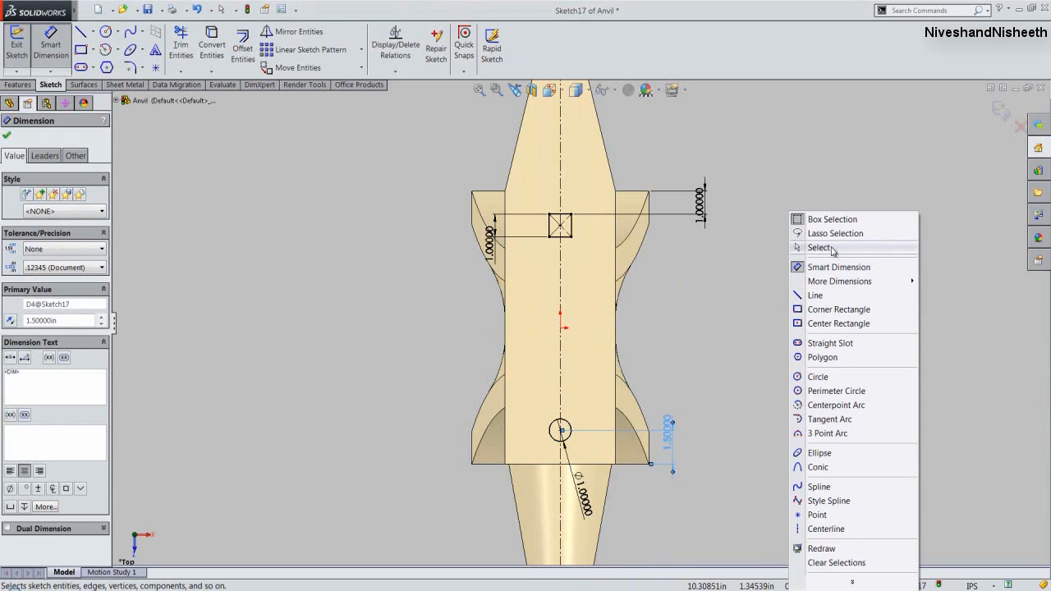
{"action": "left_click", "coordinate": [831, 247]}
{"action": "left_click", "coordinate": [998, 110]}
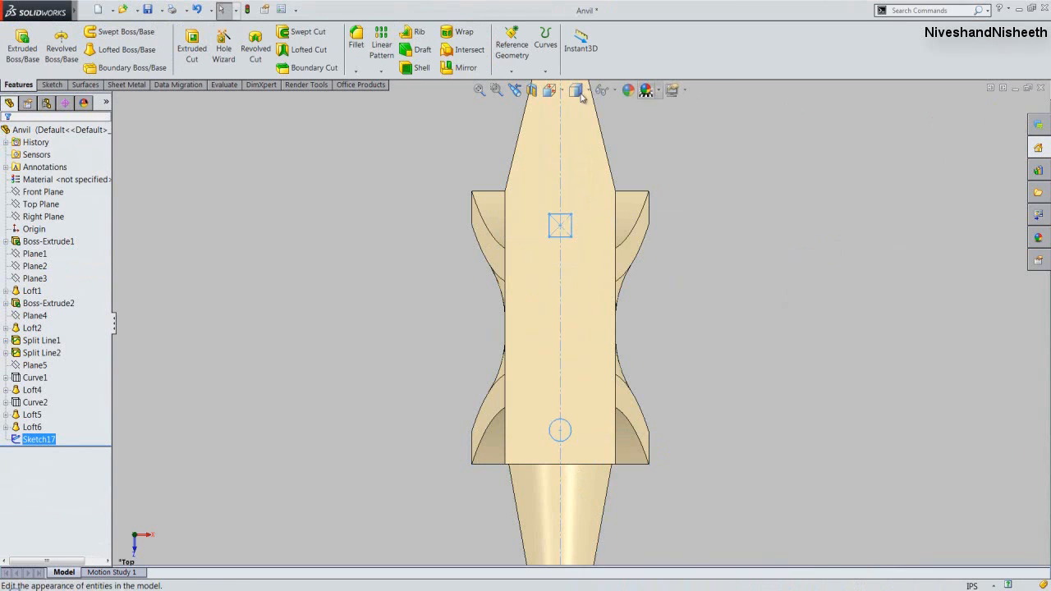
Start an extruded cut from the top-face sketch in isometric view, with the circle and the square as its contours.
{"action": "left_click", "coordinate": [552, 97]}
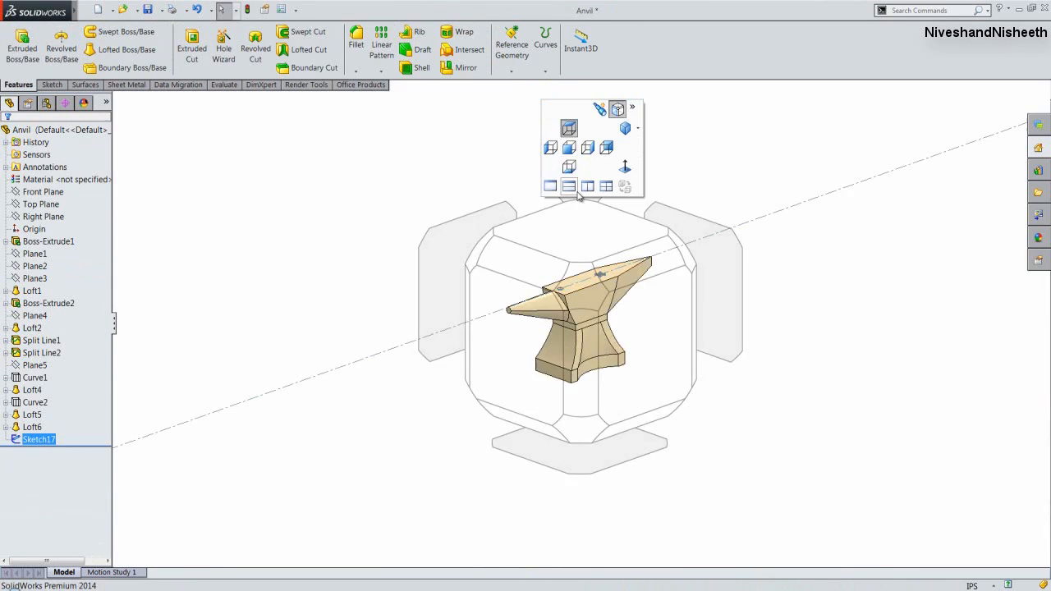
{"action": "left_click", "coordinate": [581, 280]}
{"action": "scroll", "coordinate": [583, 230], "scroll_direction": "down", "scroll_amount": 4}
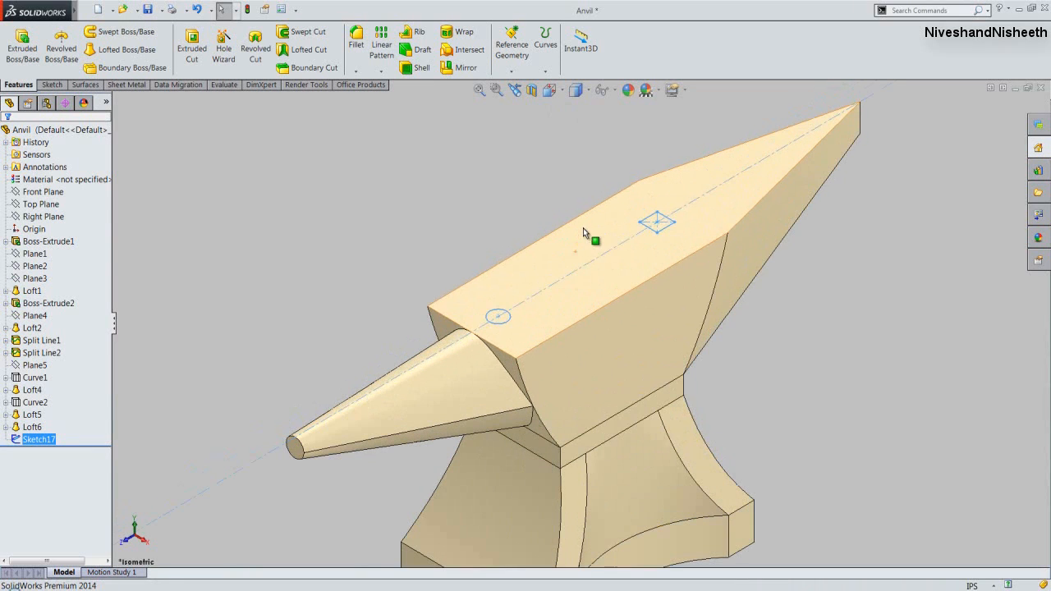
{"action": "left_click", "coordinate": [510, 161]}
{"action": "left_click", "coordinate": [186, 56]}
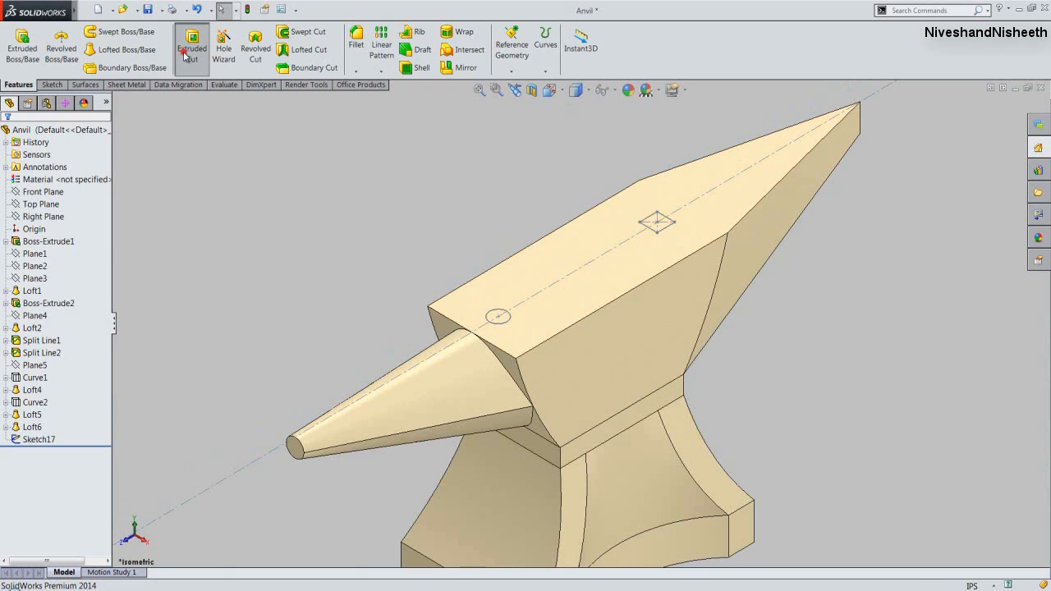
{"action": "left_click", "coordinate": [185, 55]}
{"action": "left_click", "coordinate": [491, 312]}
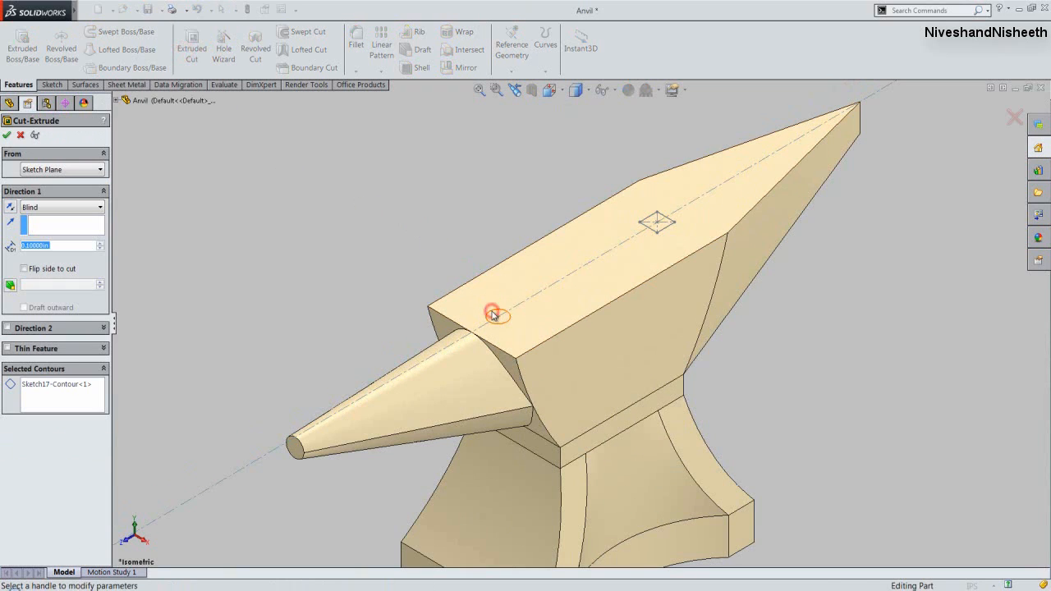
{"action": "left_click", "coordinate": [72, 410]}
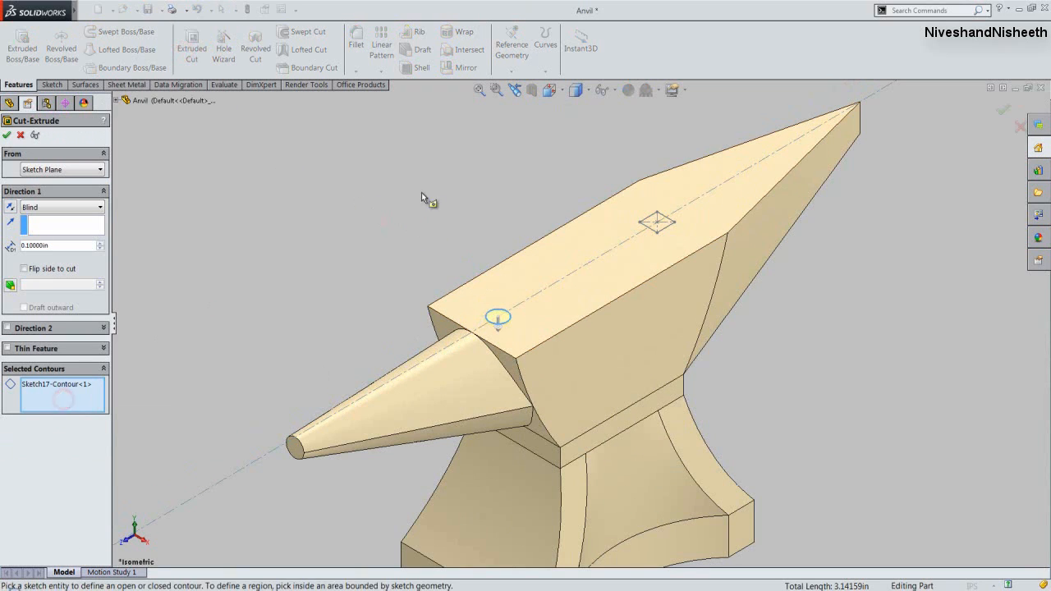
{"action": "left_click", "coordinate": [650, 218]}
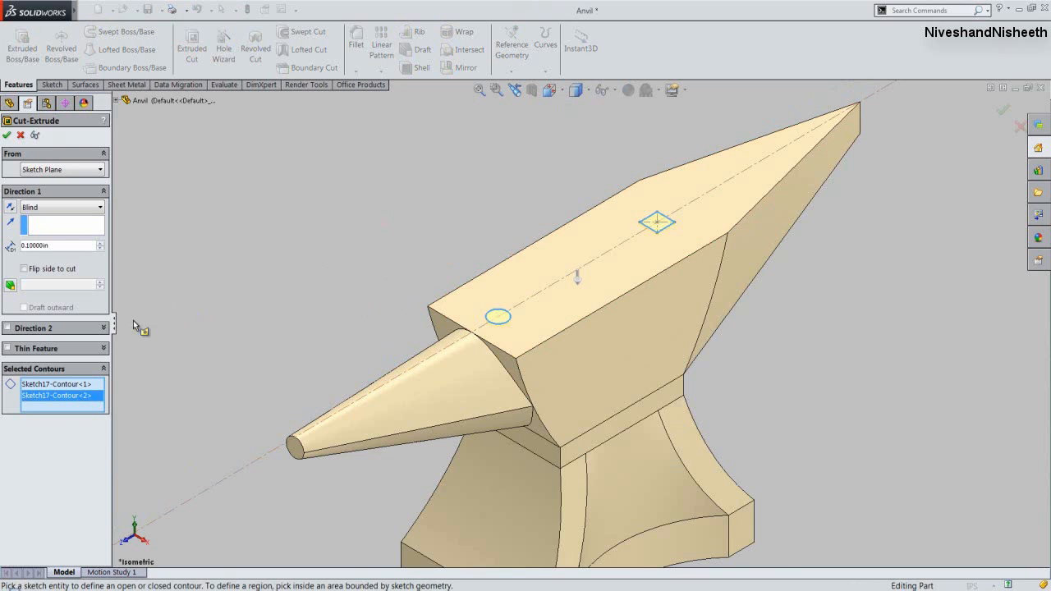
Set the cut's blind depth to 1 in and accept the feature.
{"action": "double_click", "coordinate": [55, 246]}
{"action": "type", "text": "1"}
{"action": "key", "text": "Return"}
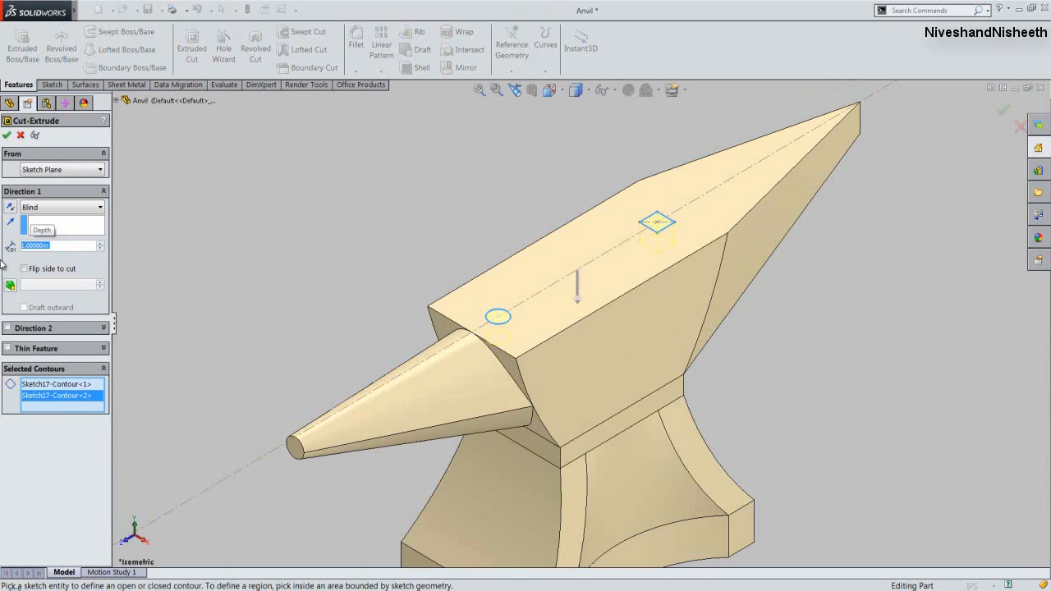
{"action": "left_click", "coordinate": [6, 135]}
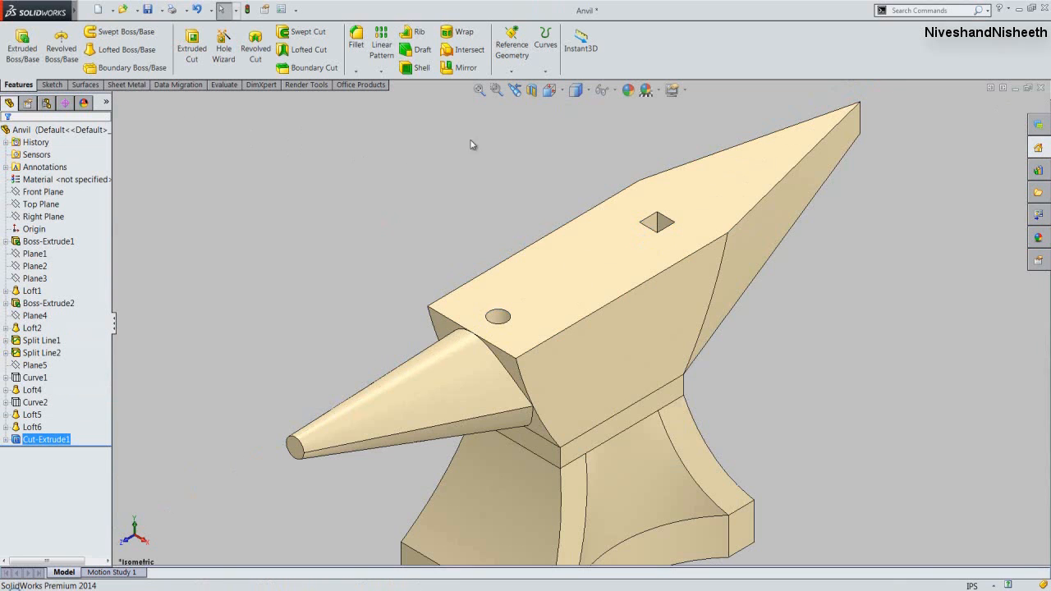
Inspect the two holes in the top face, rebuild the model and save the anvil part.
{"action": "scroll", "coordinate": [601, 247], "scroll_direction": "up", "scroll_amount": 2}
{"action": "middle_click_drag", "start_coordinate": [563, 300], "coordinate": [534, 403]}
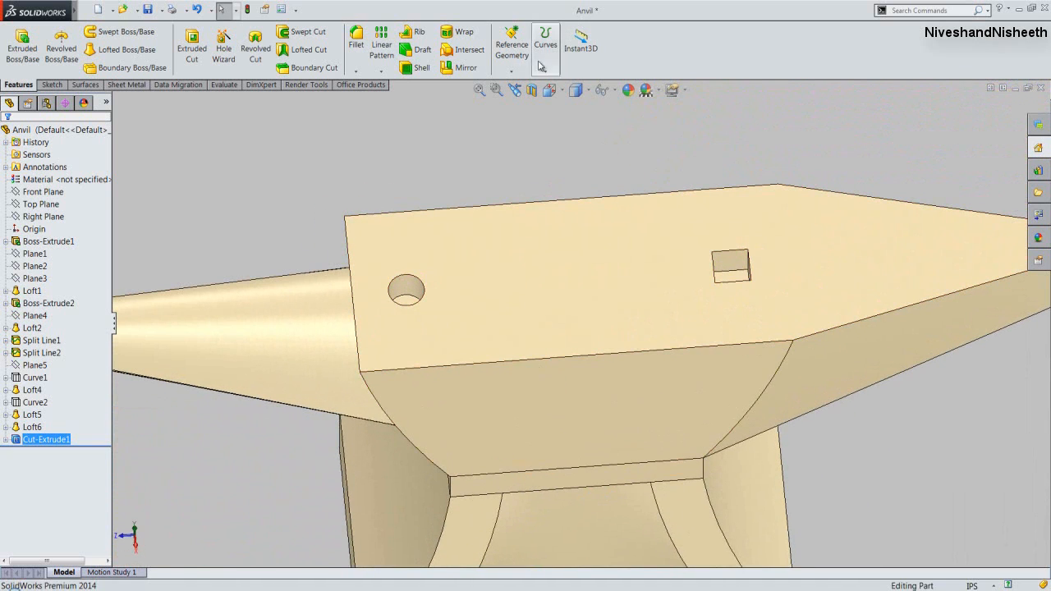
{"action": "left_click", "coordinate": [511, 95]}
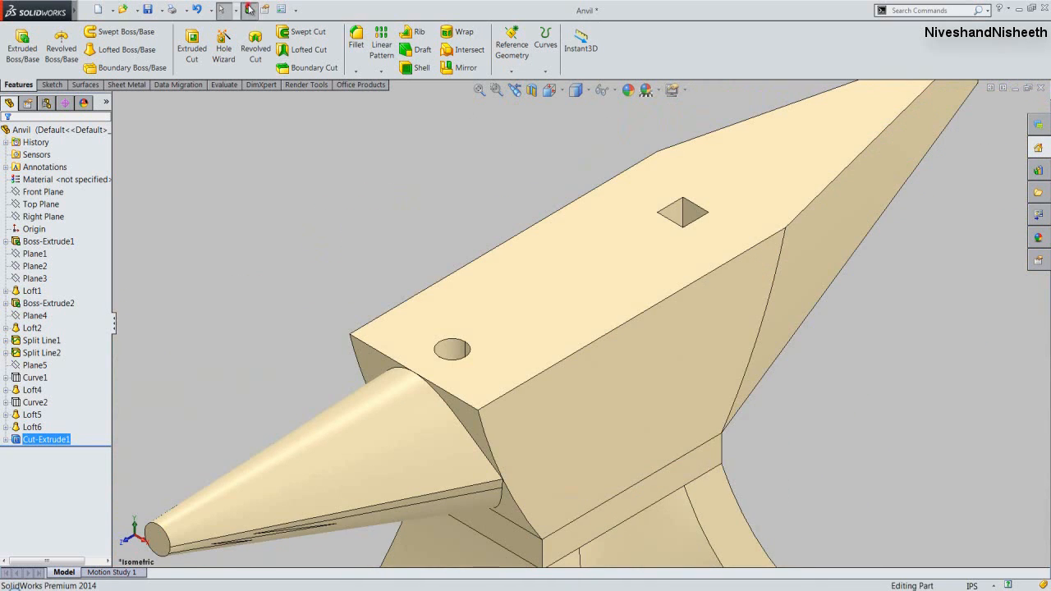
{"action": "left_click", "coordinate": [147, 9]}
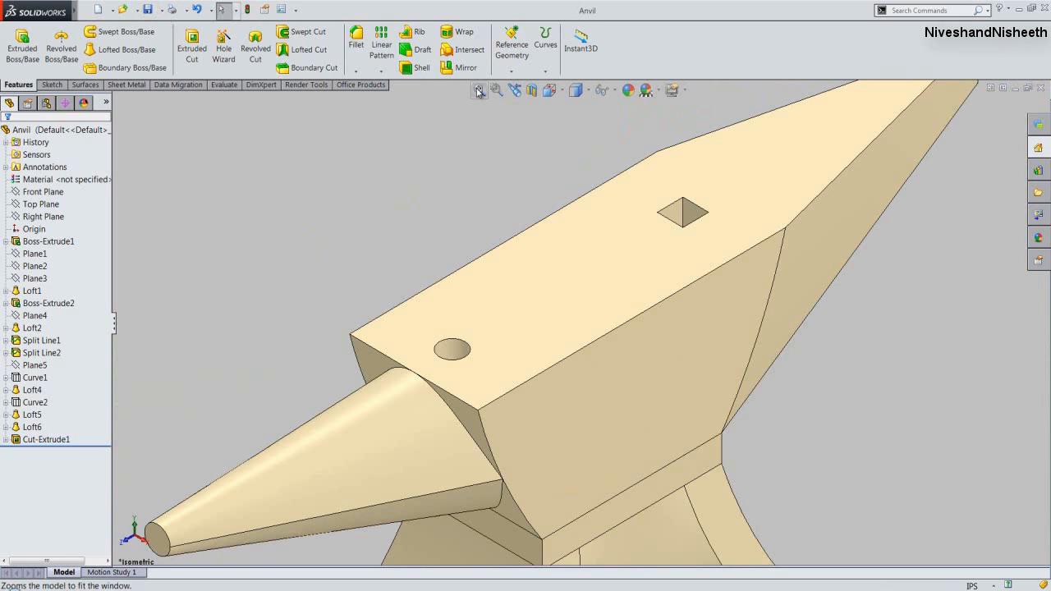
{"action": "left_click", "coordinate": [477, 89]}
{"action": "left_click", "coordinate": [444, 170]}
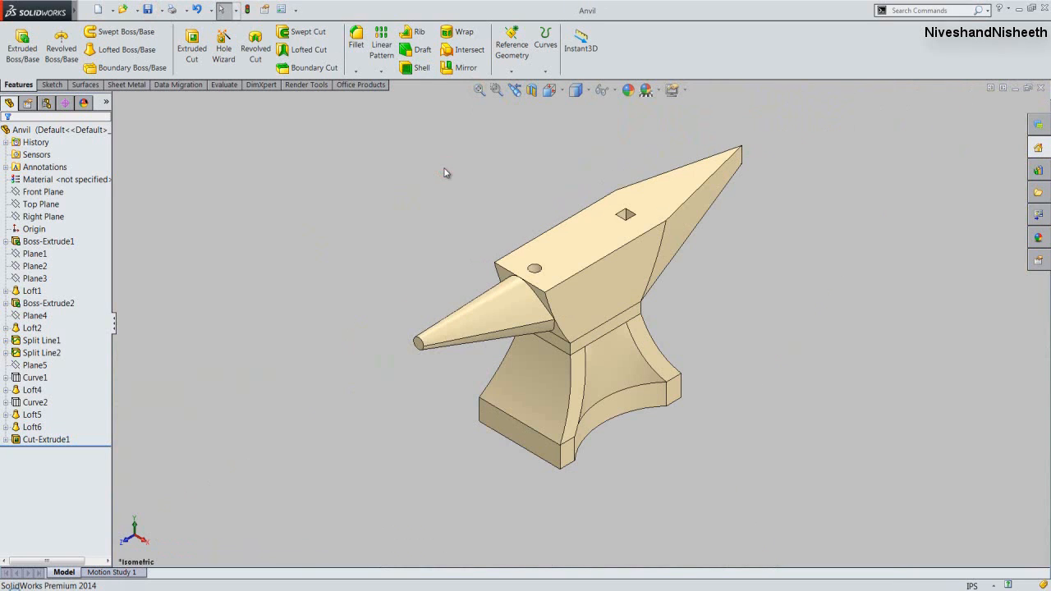
Start a sketch in the left view on the flat corner face of the base at the horn end.
{"action": "left_click", "coordinate": [559, 96]}
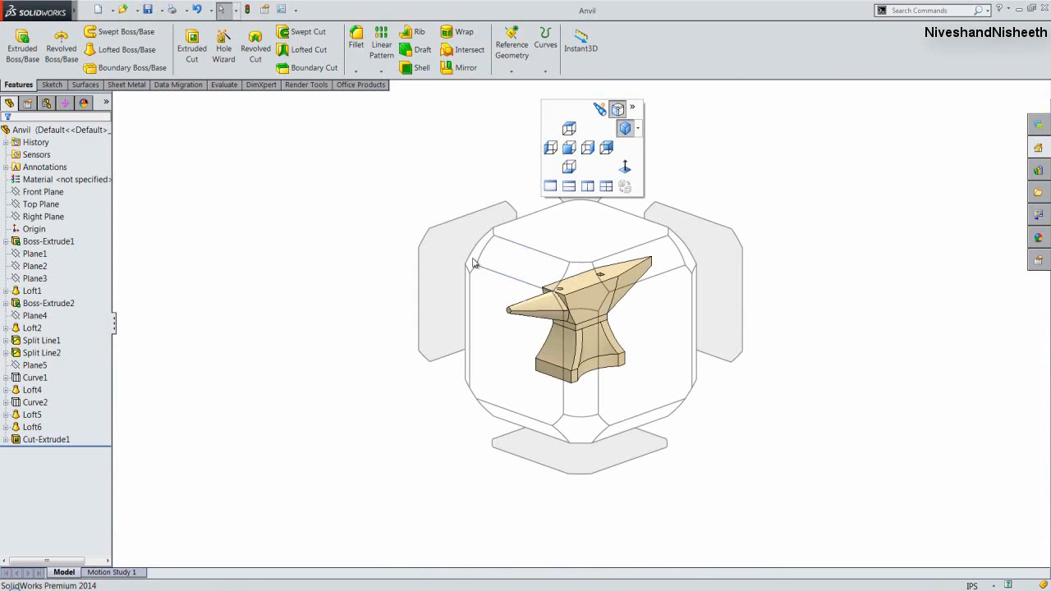
{"action": "left_click", "coordinate": [449, 275]}
{"action": "scroll", "coordinate": [575, 435], "scroll_direction": "down", "scroll_amount": 3}
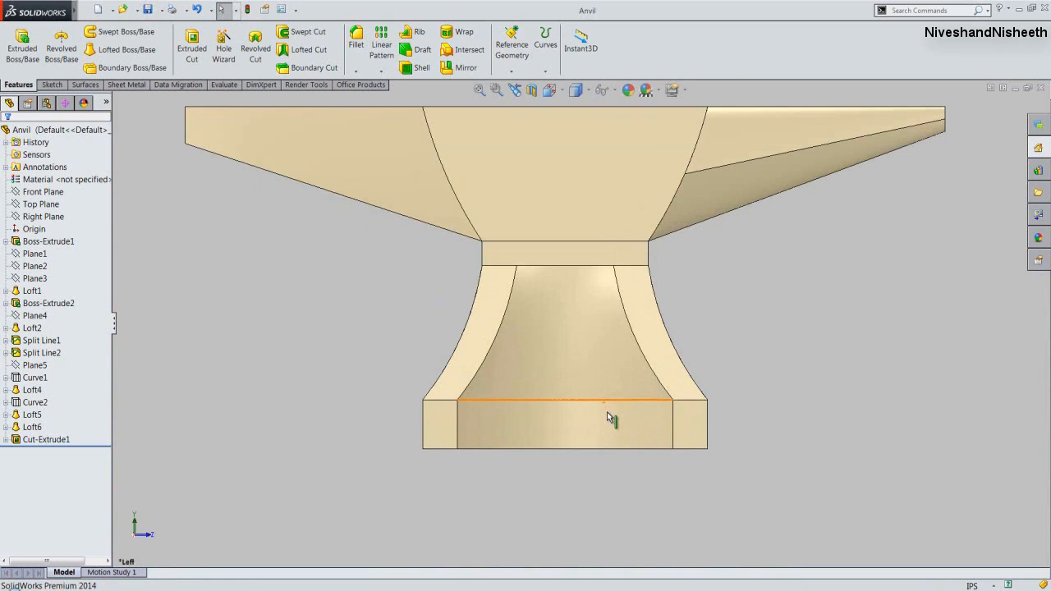
{"action": "left_click", "coordinate": [689, 423]}
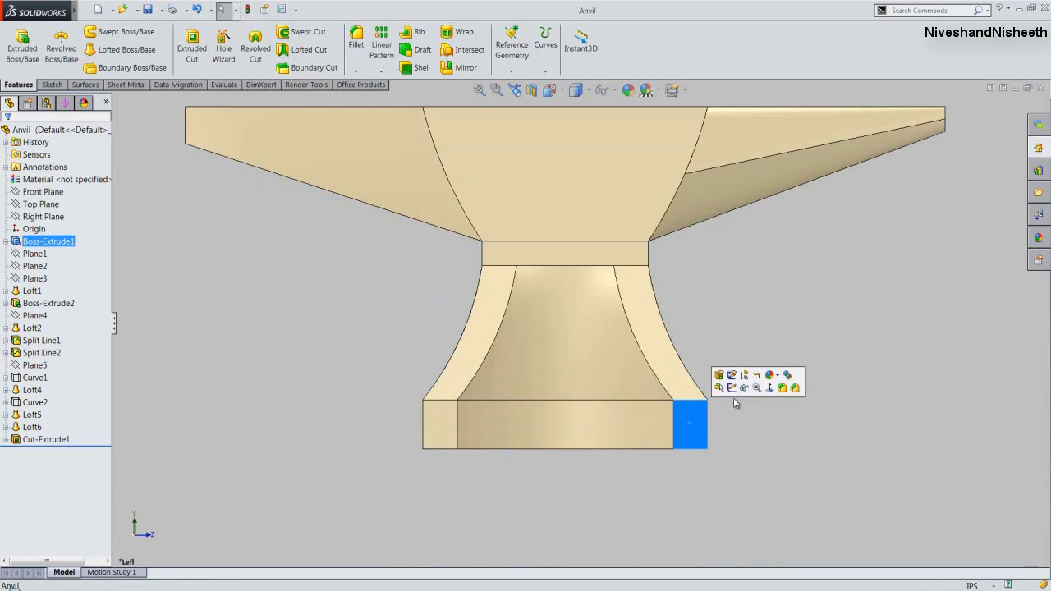
{"action": "left_click", "coordinate": [732, 388]}
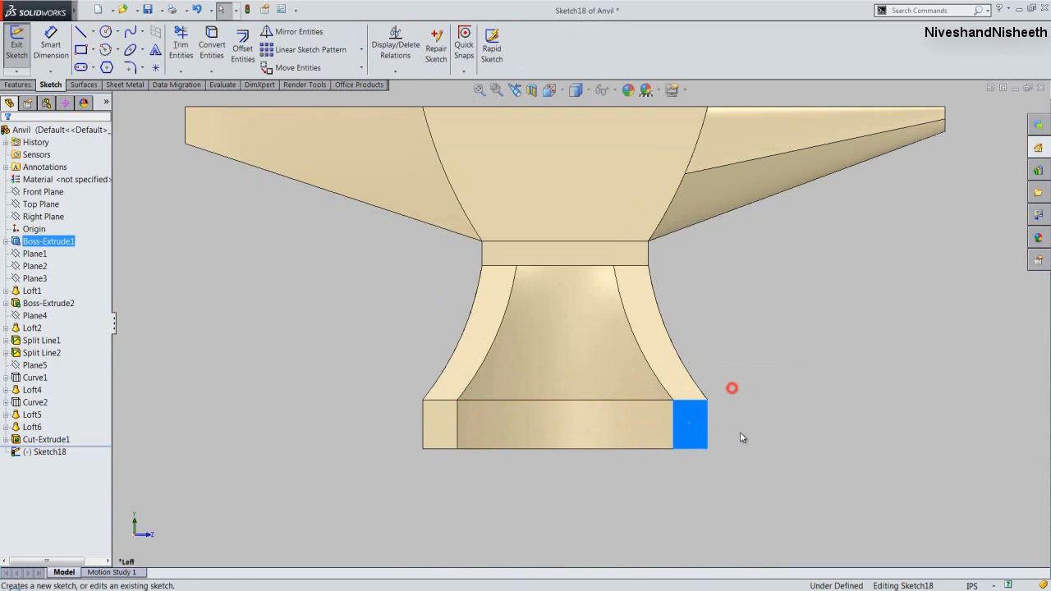
{"action": "left_click", "coordinate": [751, 464]}
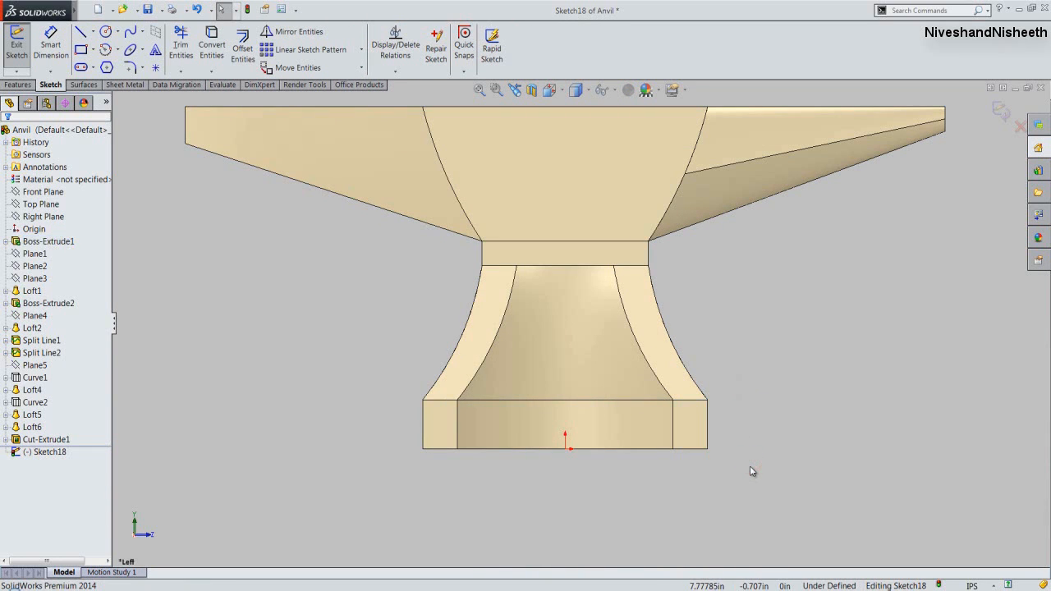
Draw a horizontal centerline 4.5 in long across the base, just above its bottom edge.
{"action": "right_click", "coordinate": [735, 457]}
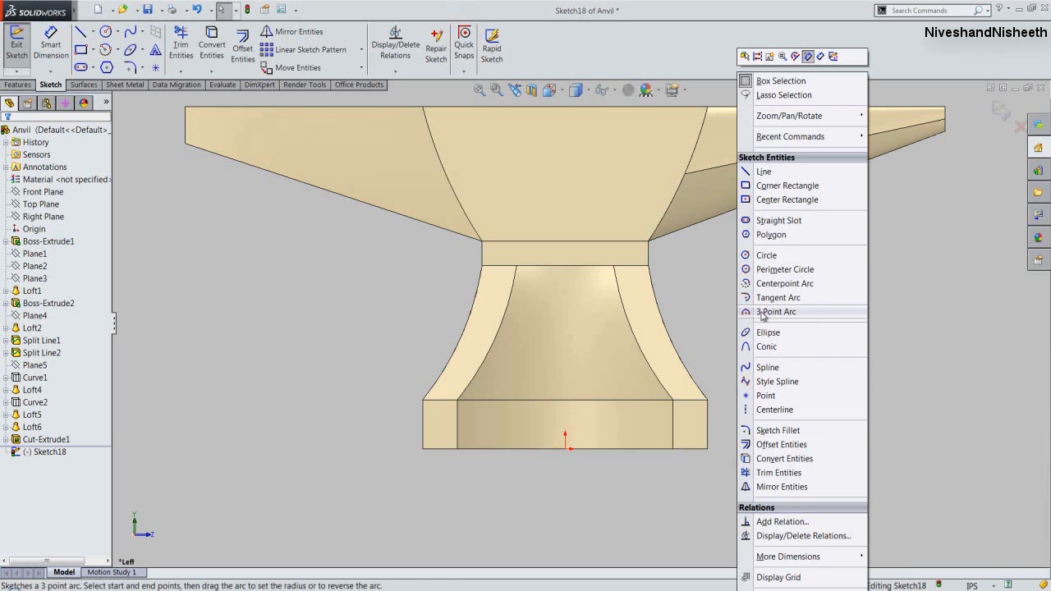
{"action": "left_click", "coordinate": [780, 410]}
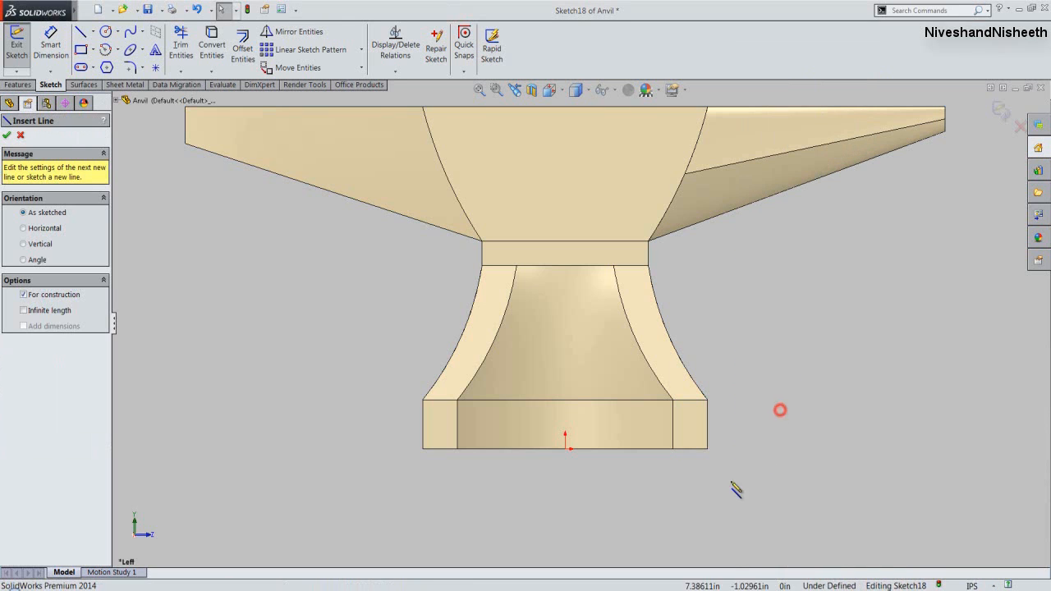
{"action": "left_click", "coordinate": [488, 433]}
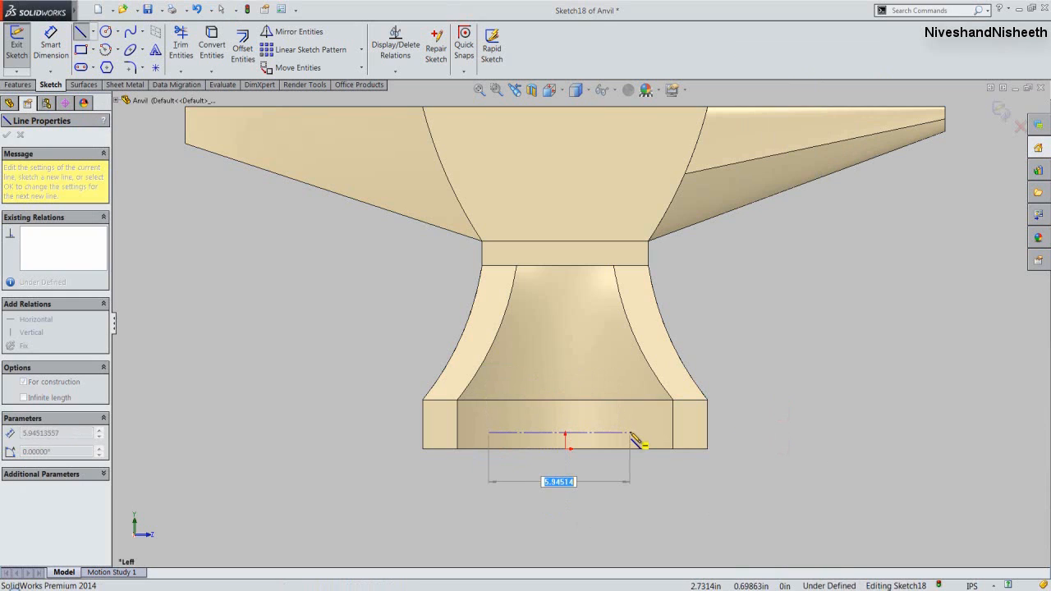
{"action": "type", "text": "4.5"}
{"action": "key", "text": "Return"}
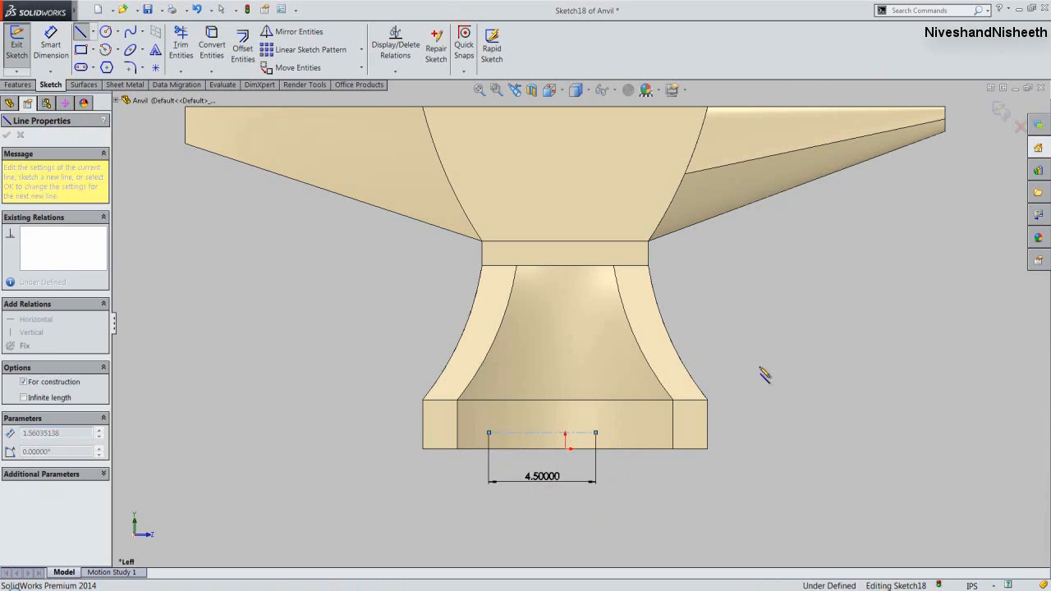
Dimension the centerline's height above the base's bottom edge as 0.5 in.
{"action": "right_click", "coordinate": [778, 351]}
{"action": "left_click", "coordinate": [857, 183]}
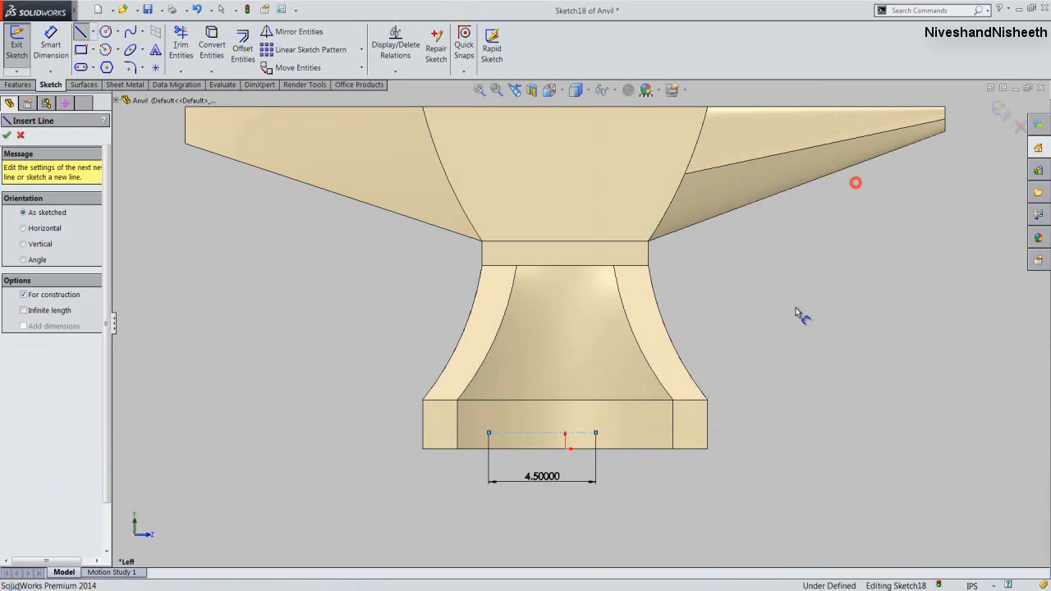
{"action": "left_click", "coordinate": [688, 448]}
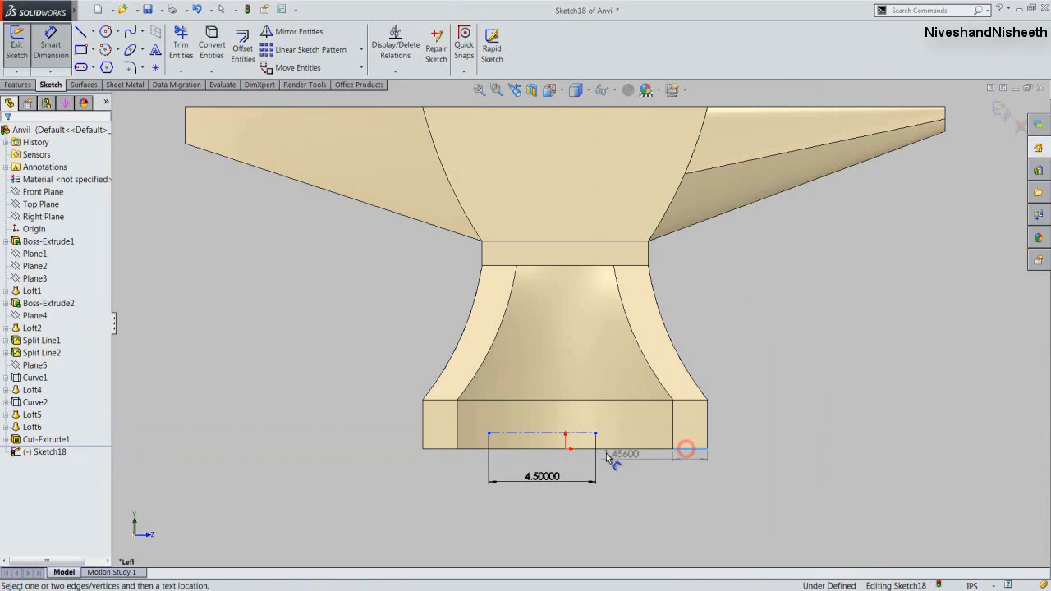
{"action": "left_click", "coordinate": [579, 434]}
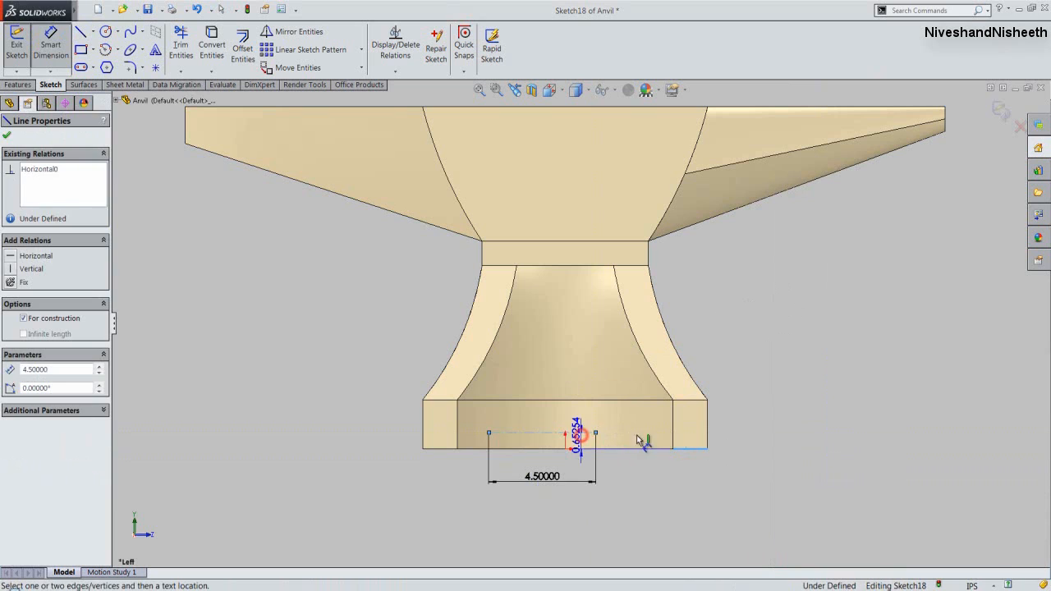
{"action": "left_click", "coordinate": [753, 446]}
{"action": "type", "text": ".5"}
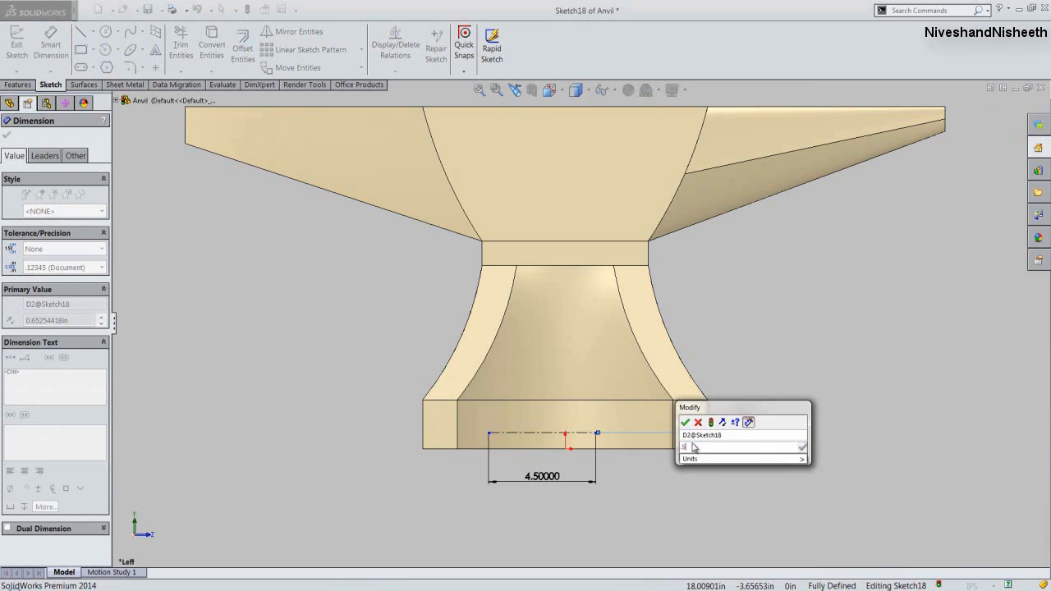
{"action": "key", "text": "Return"}
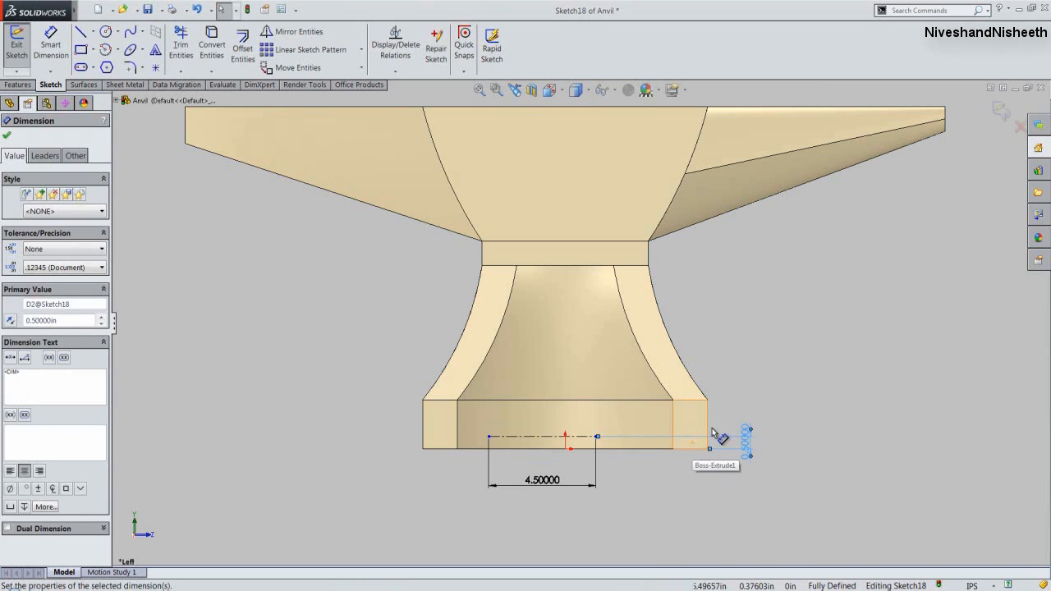
{"action": "key", "text": "Escape"}
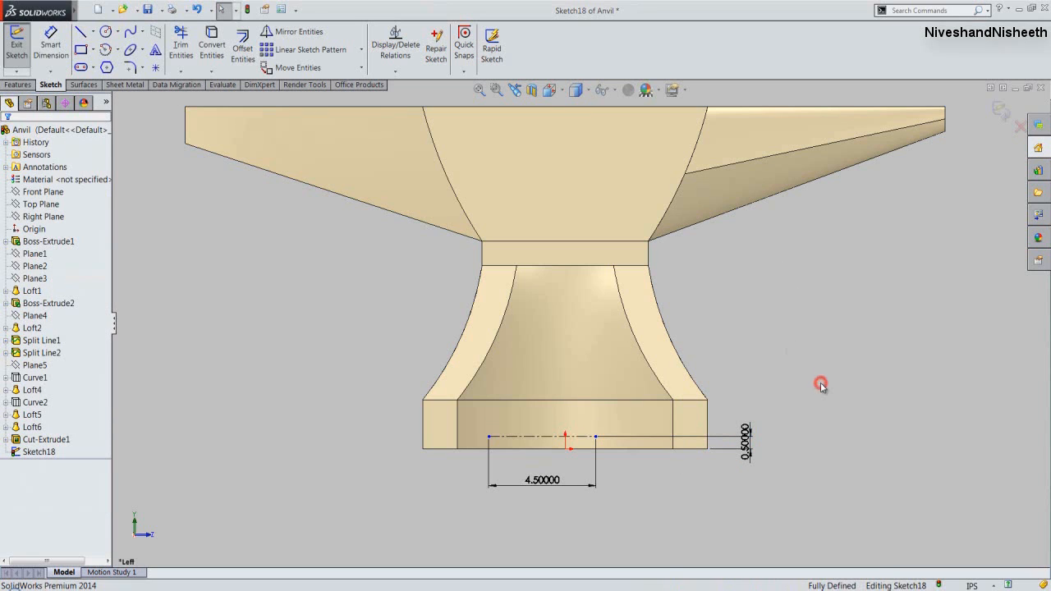
Add a vertical relation between the centerline's midpoint and the origin to center it on the base.
{"action": "scroll", "coordinate": [580, 469], "scroll_direction": "down", "scroll_amount": 3}
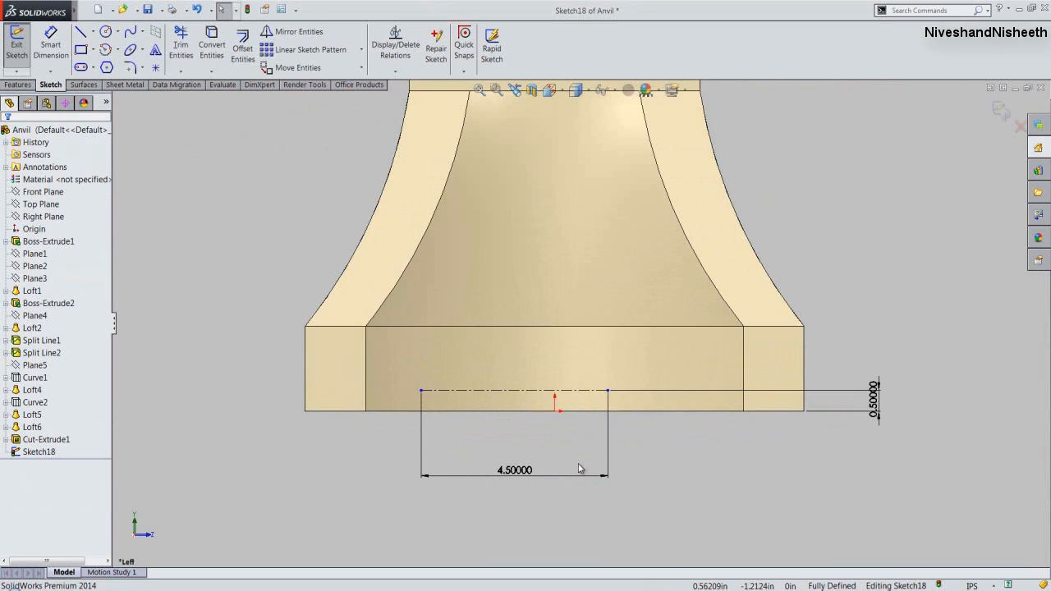
{"action": "left_click", "coordinate": [398, 73]}
{"action": "left_click", "coordinate": [384, 96]}
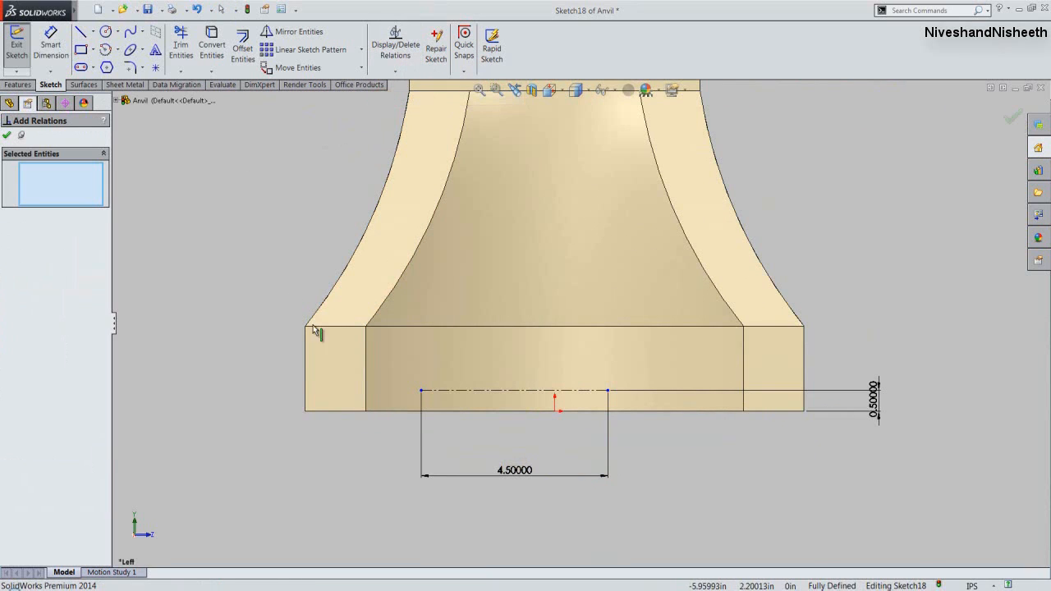
{"action": "right_click", "coordinate": [495, 390]}
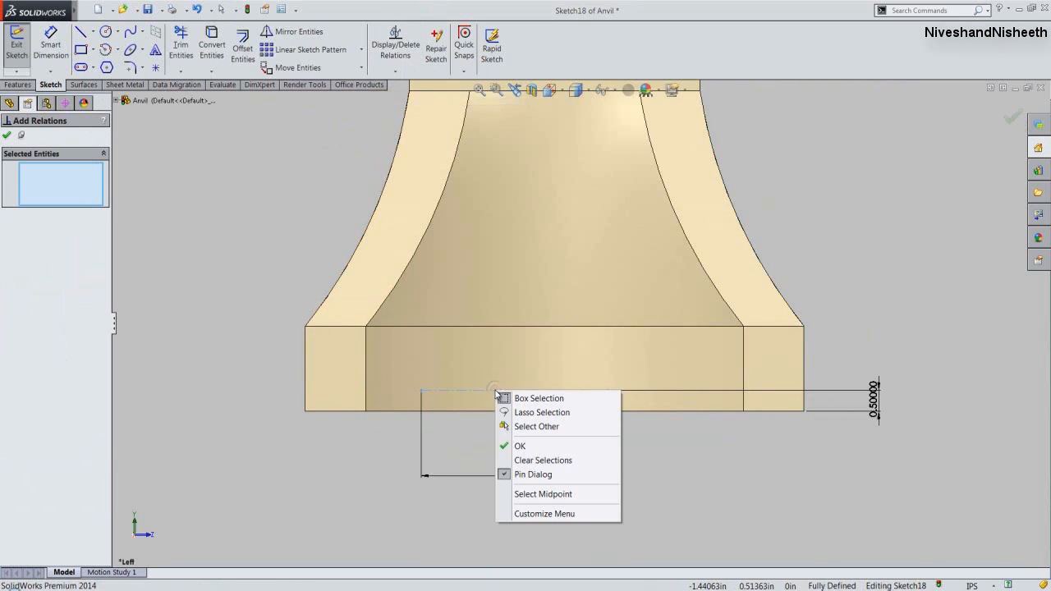
{"action": "left_click", "coordinate": [530, 494]}
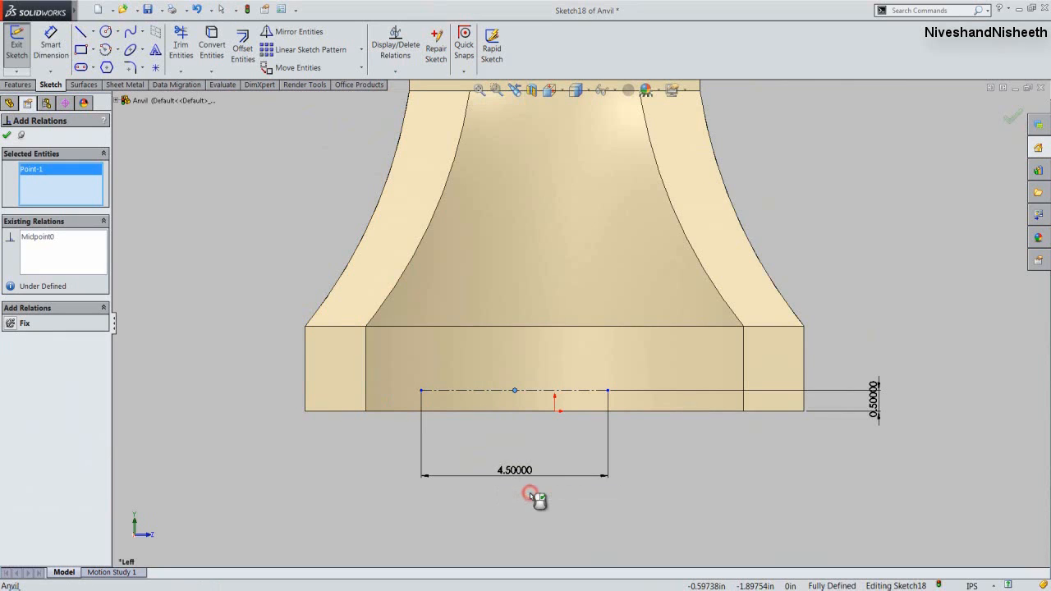
{"action": "left_click", "coordinate": [555, 410]}
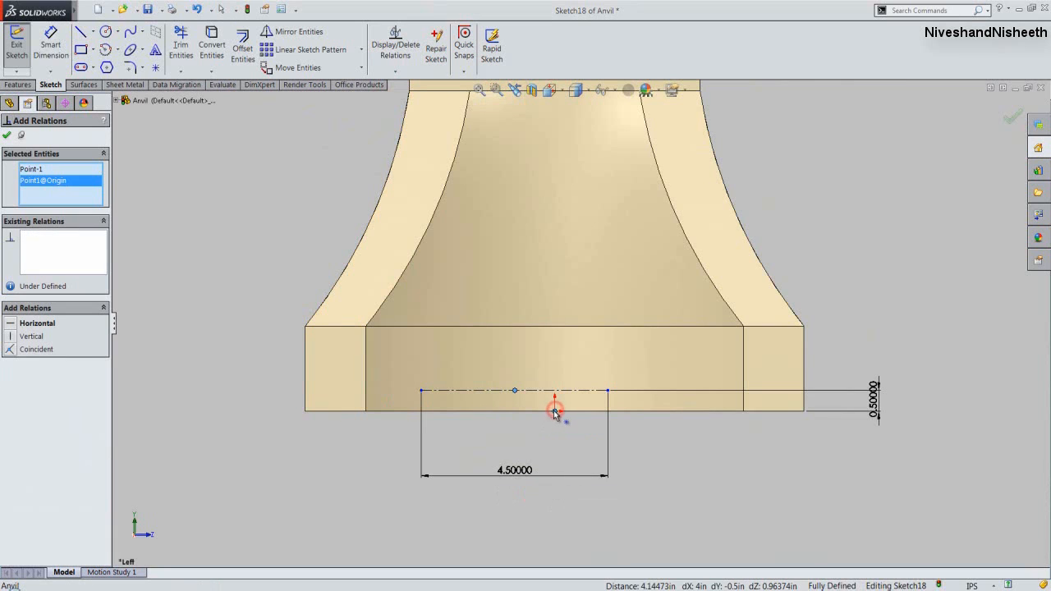
{"action": "left_click", "coordinate": [11, 337]}
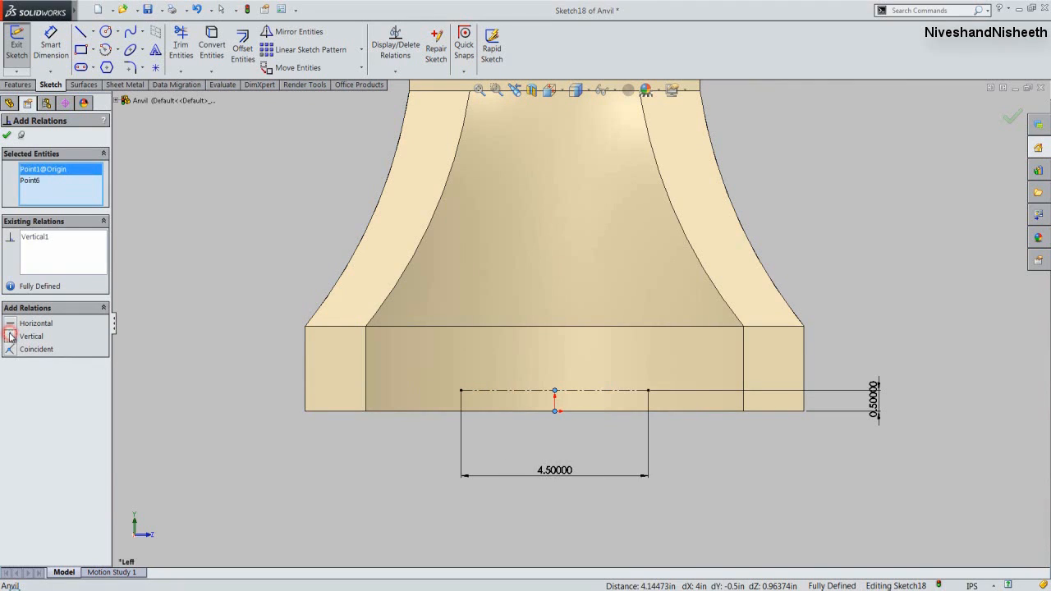
{"action": "left_click", "coordinate": [7, 136]}
{"action": "left_click", "coordinate": [270, 272]}
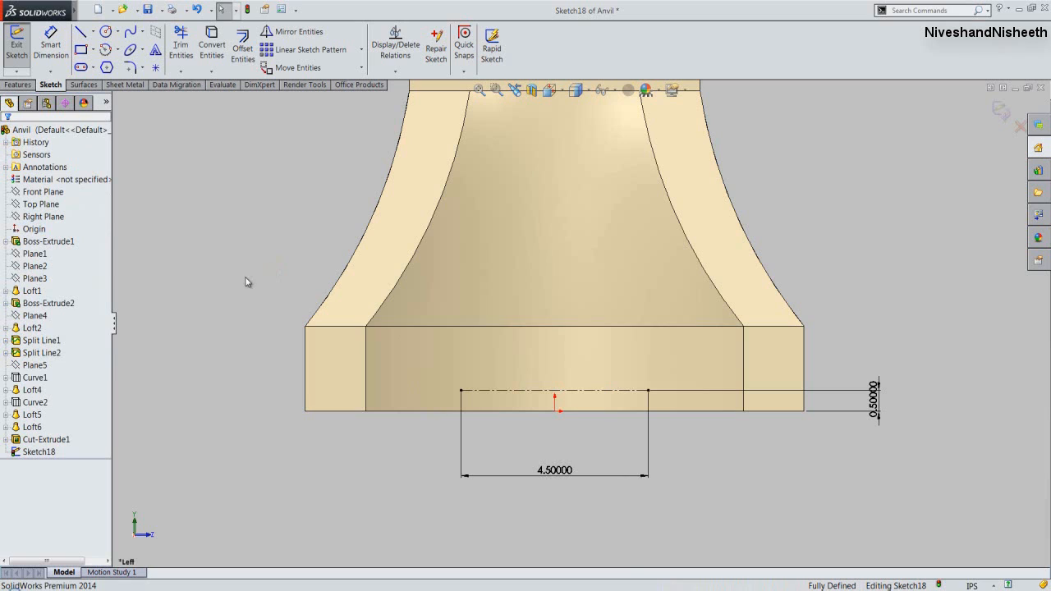
Create the sketch text "A N V I L" along the centerline on the base's side.
{"action": "left_click", "coordinate": [154, 53]}
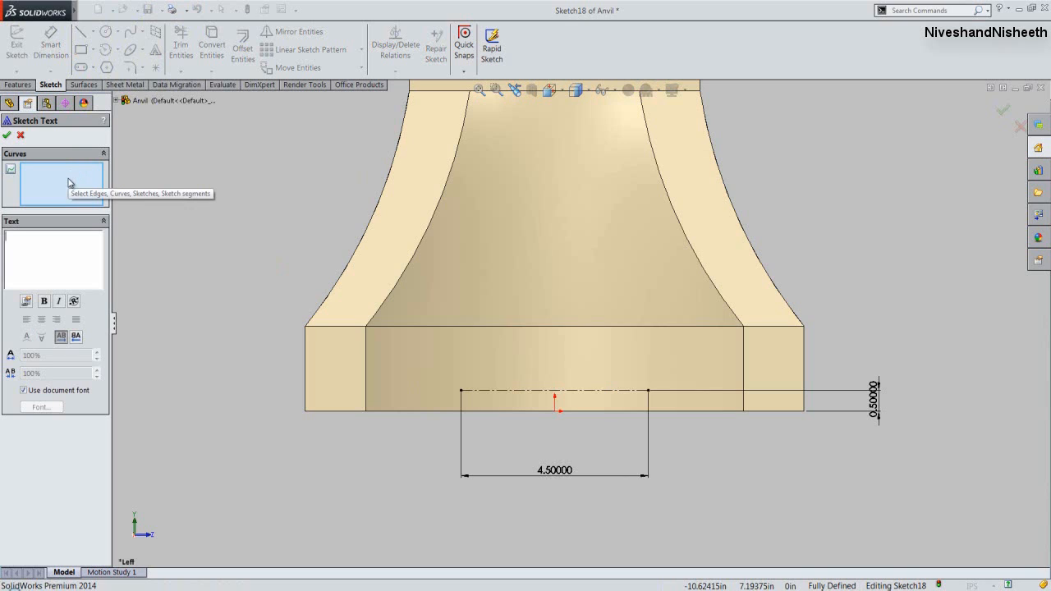
{"action": "left_click", "coordinate": [509, 398]}
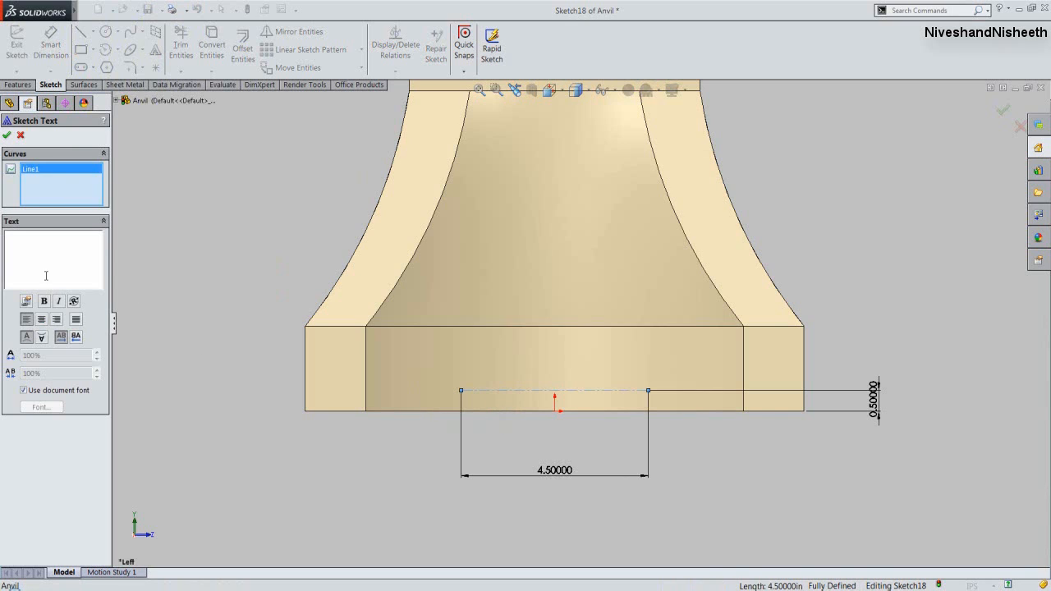
{"action": "left_click", "coordinate": [40, 248]}
Override the document font for the lettering with Calibri Regular at a larger height in units.
{"action": "left_click", "coordinate": [24, 390]}
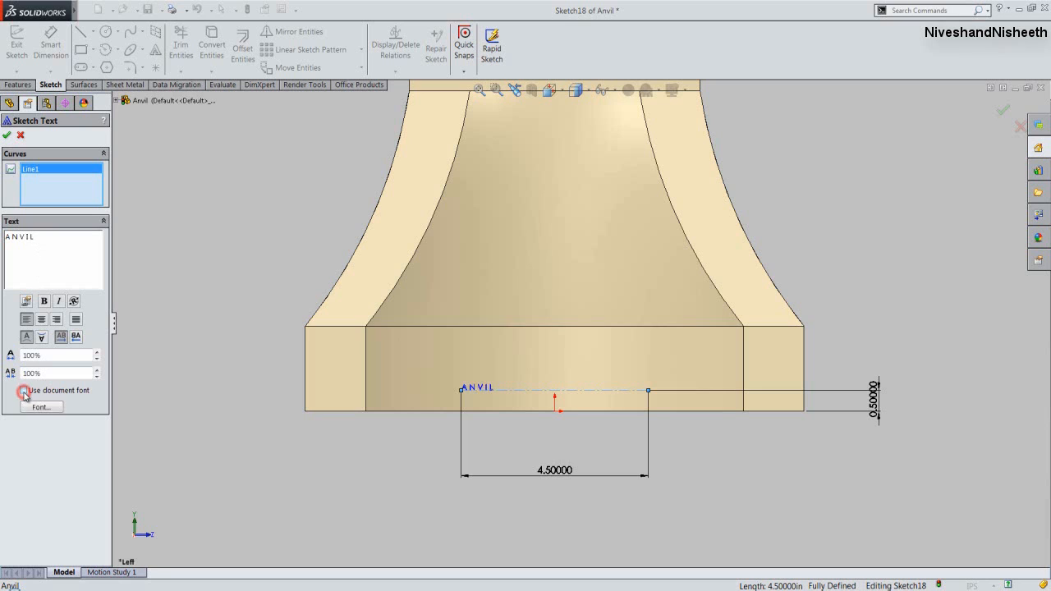
{"action": "left_click", "coordinate": [40, 408]}
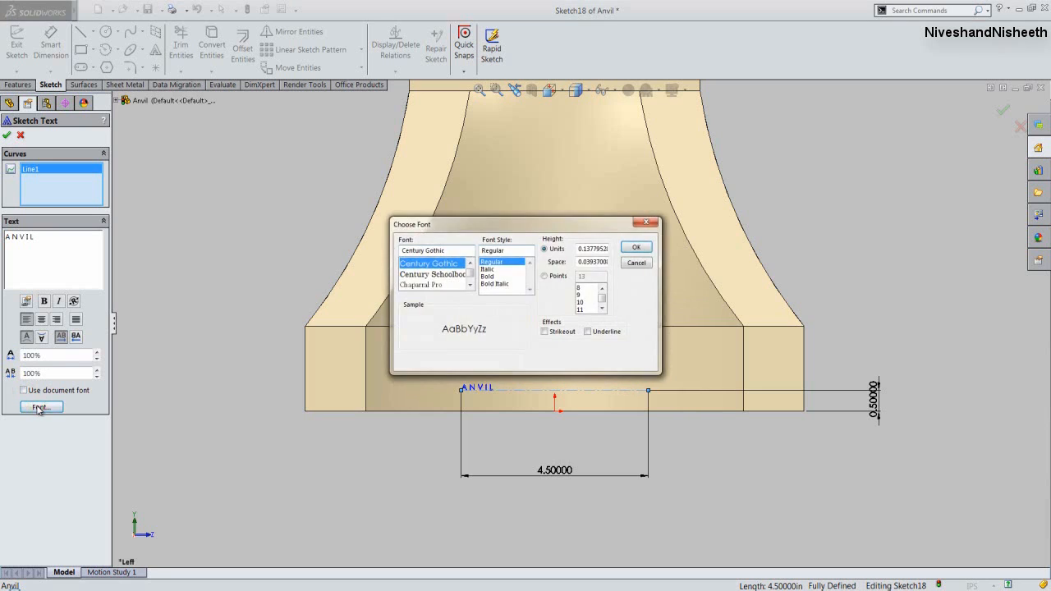
{"action": "type", "text": "C"}
{"action": "left_click", "coordinate": [421, 264]}
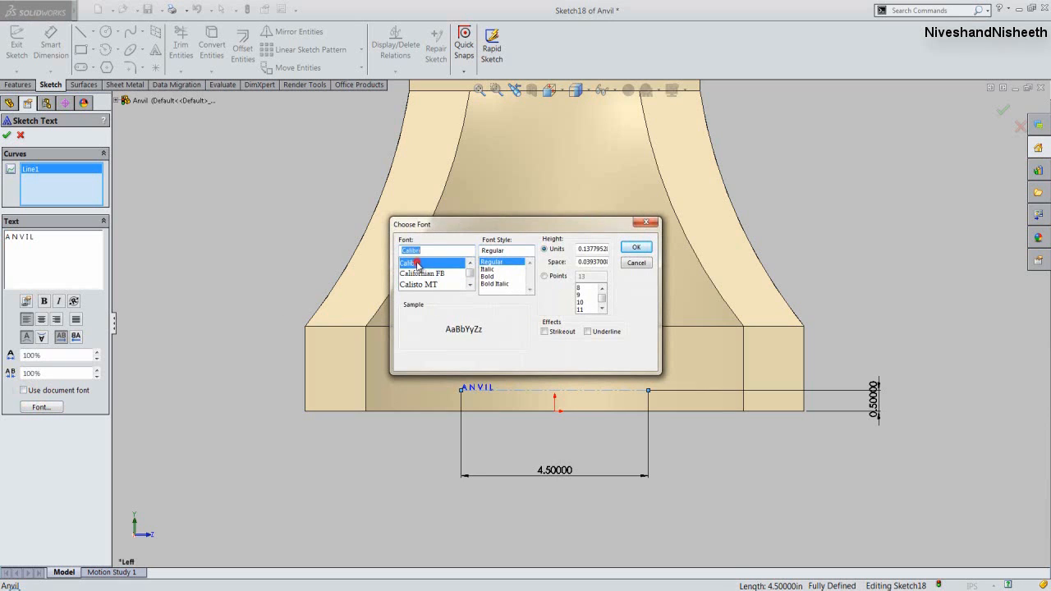
{"action": "left_click_drag", "start_coordinate": [579, 248], "coordinate": [614, 250]}
{"action": "left_click", "coordinate": [636, 247]}
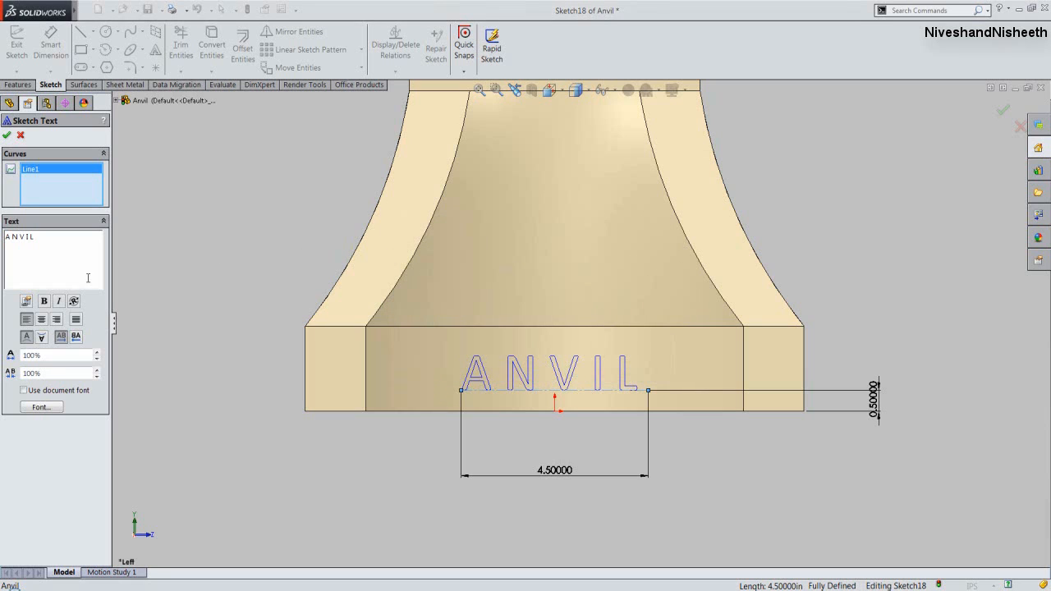
Center-align the lettering on the centerline, accept the sketch text and exit the sketch.
{"action": "left_click", "coordinate": [42, 320]}
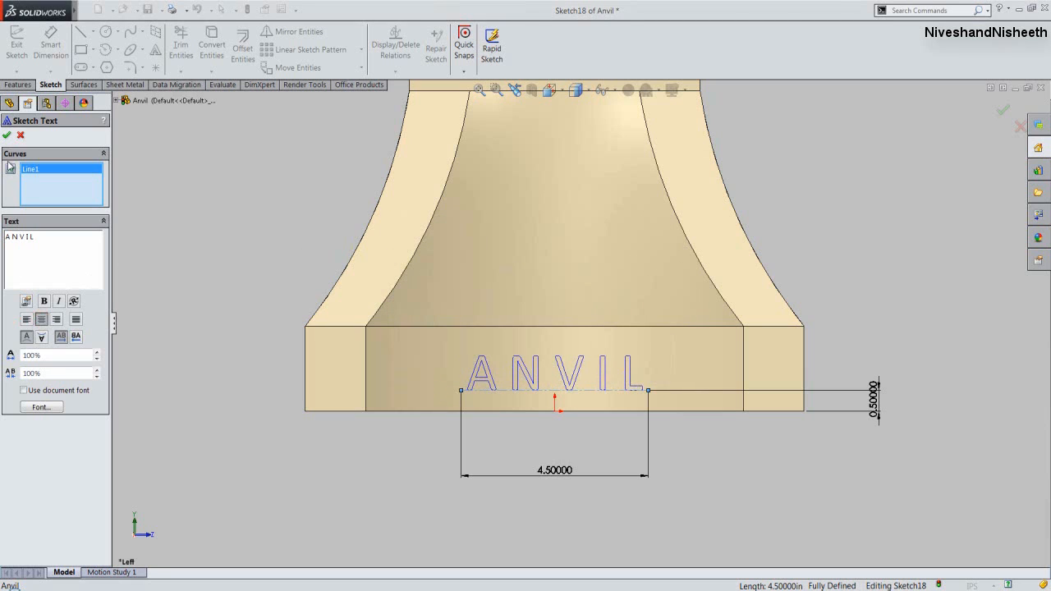
{"action": "left_click", "coordinate": [7, 136]}
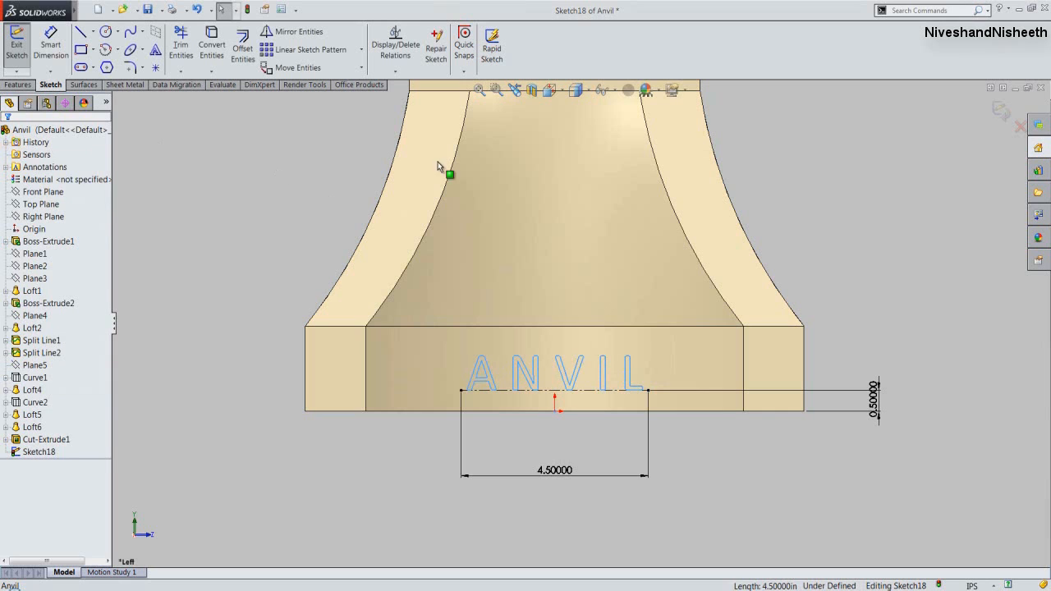
{"action": "left_click", "coordinate": [999, 111]}
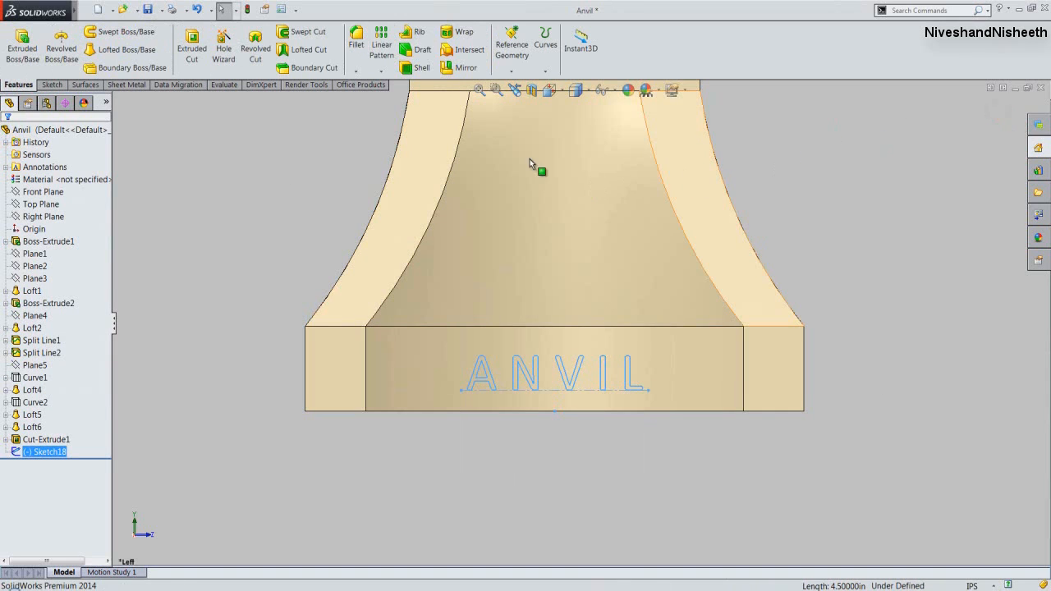
Wrap the text sketch onto the curved side face of the base as a 0.25 in emboss.
{"action": "left_click", "coordinate": [550, 92]}
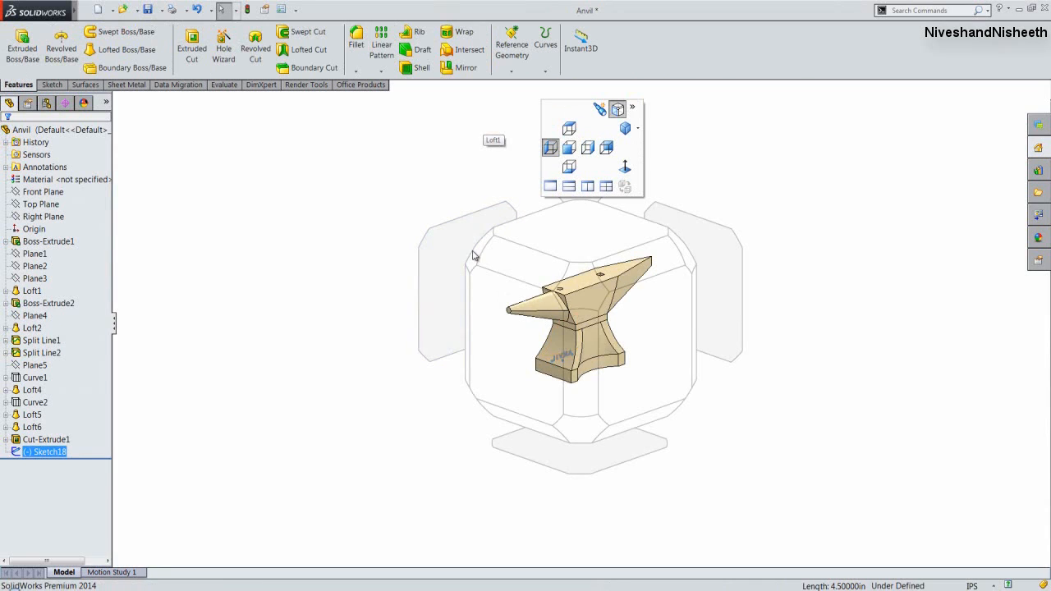
{"action": "left_click", "coordinate": [473, 255]}
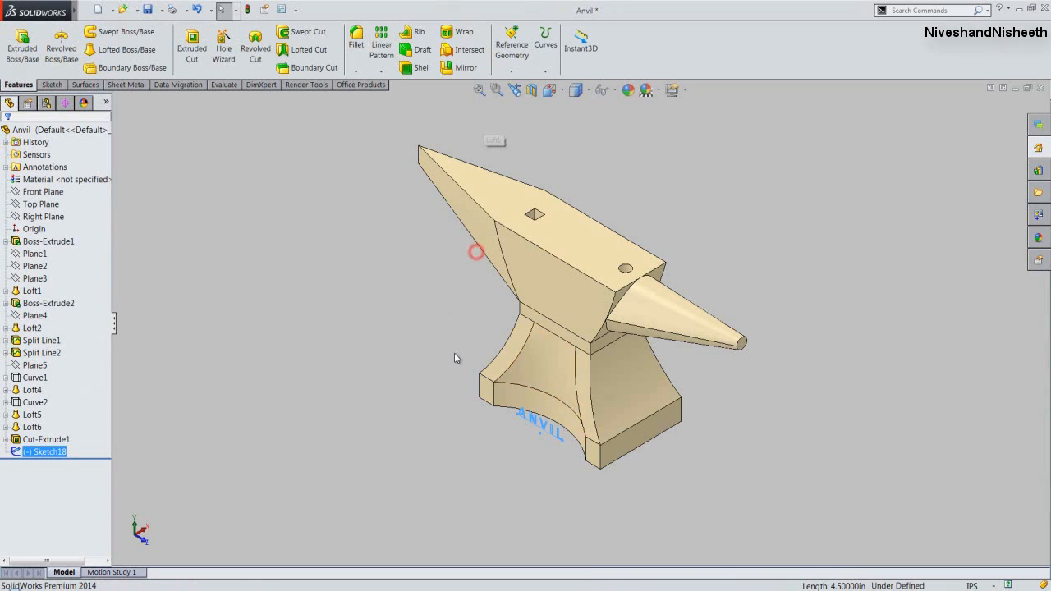
{"action": "scroll", "coordinate": [513, 428], "scroll_direction": "down", "scroll_amount": 5}
{"action": "left_click", "coordinate": [329, 331]}
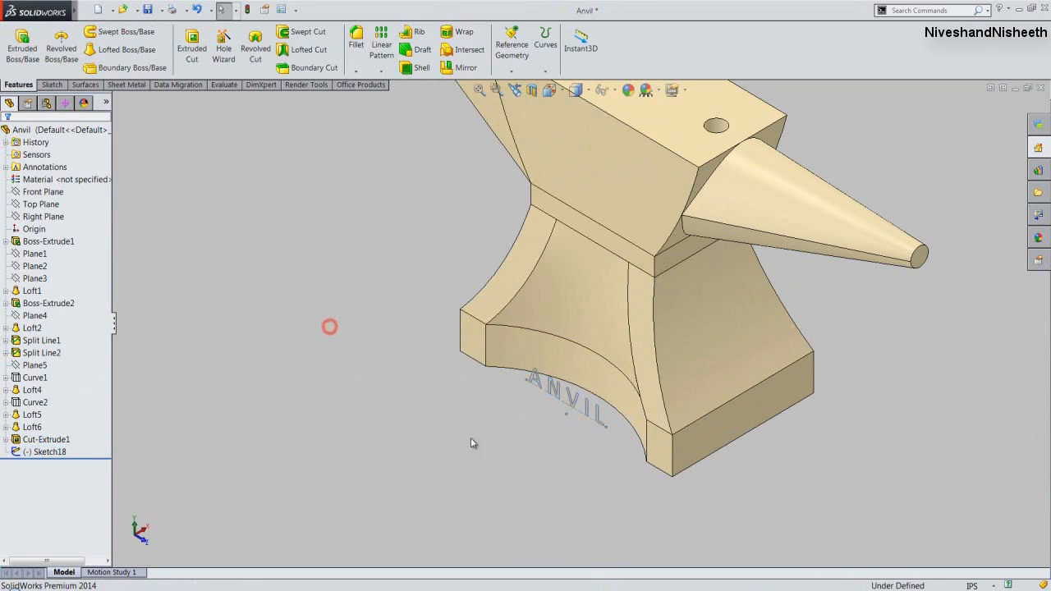
{"action": "left_click", "coordinate": [566, 412]}
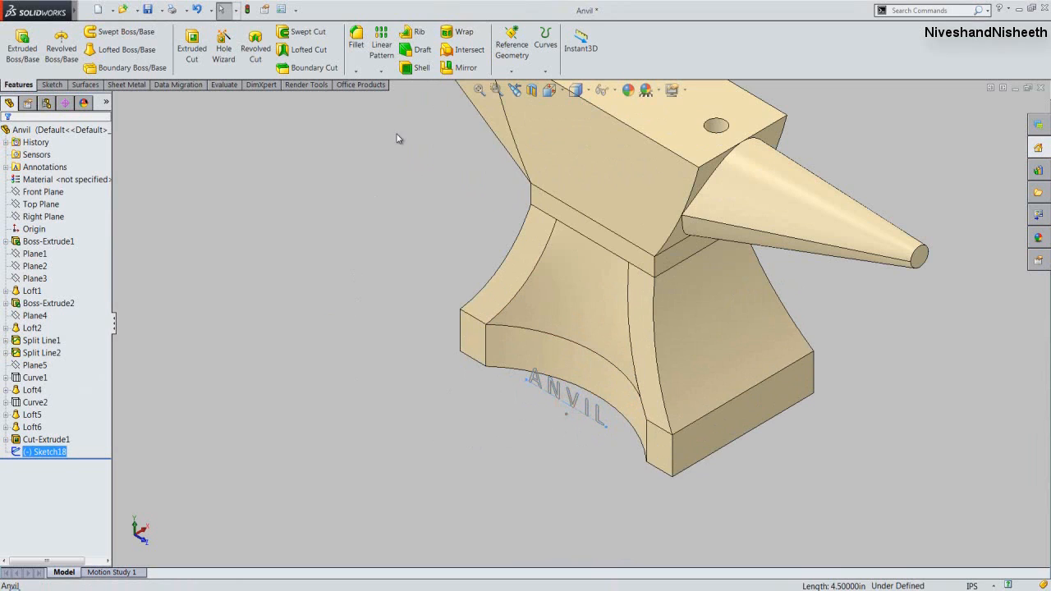
{"action": "left_click", "coordinate": [451, 33]}
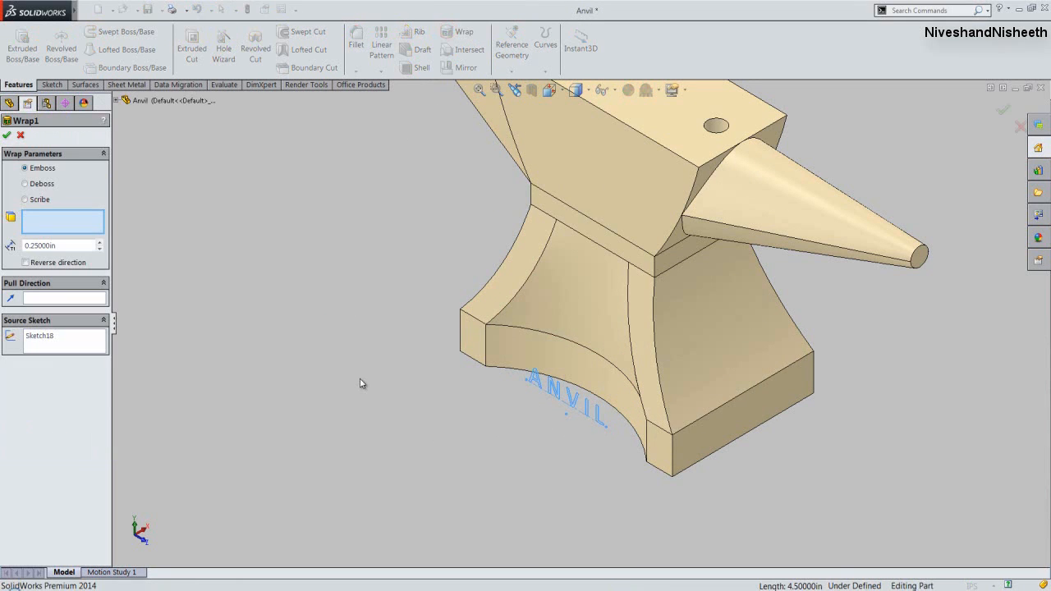
{"action": "left_click", "coordinate": [532, 358]}
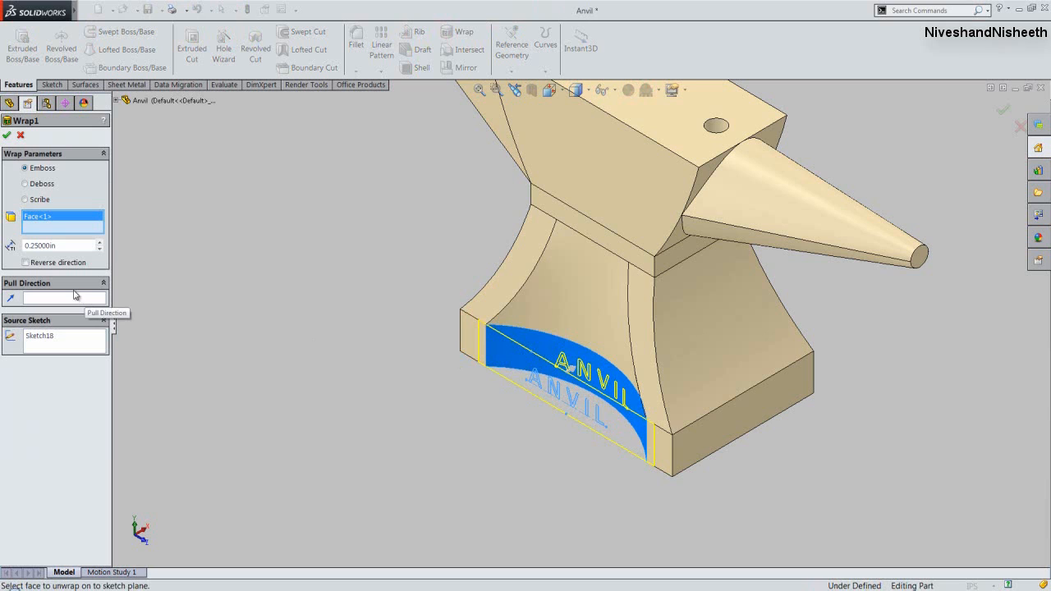
{"action": "left_click", "coordinate": [7, 135]}
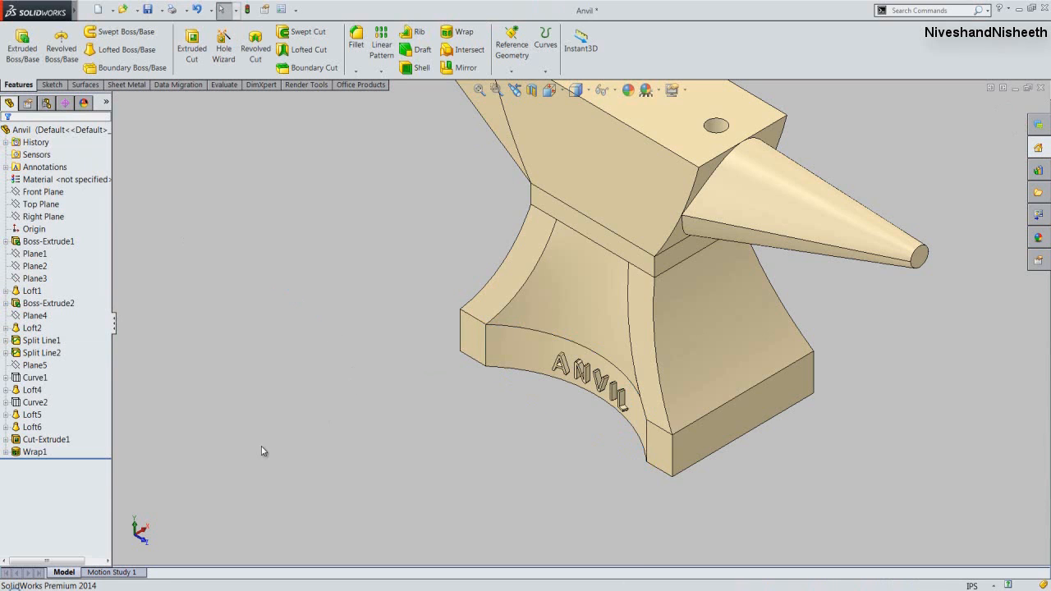
Color the embossed lettering feature red (RGB 255, 0, 0).
{"action": "left_click", "coordinate": [35, 451]}
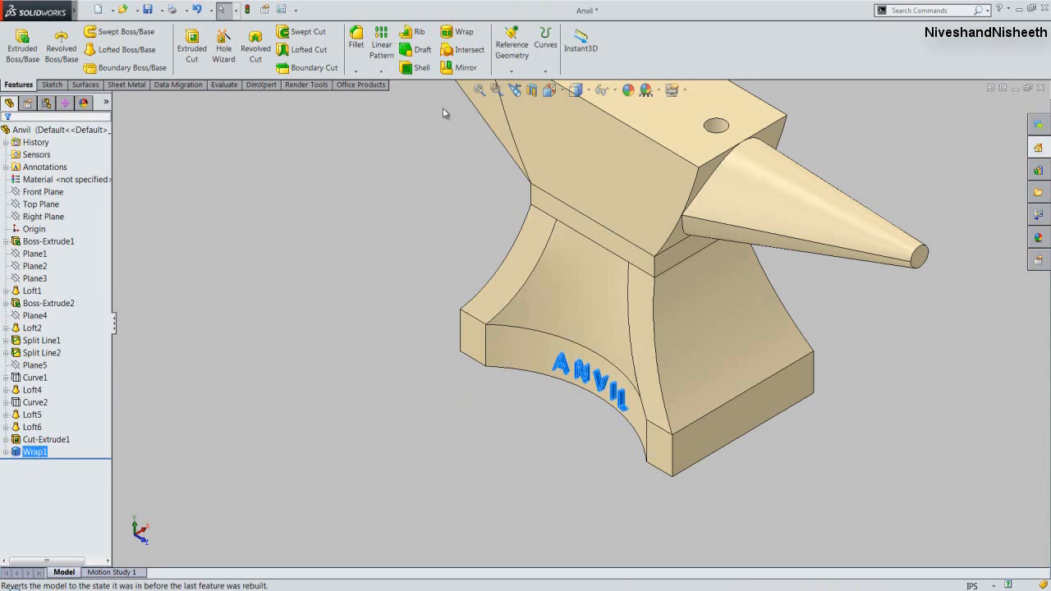
{"action": "left_click", "coordinate": [628, 90]}
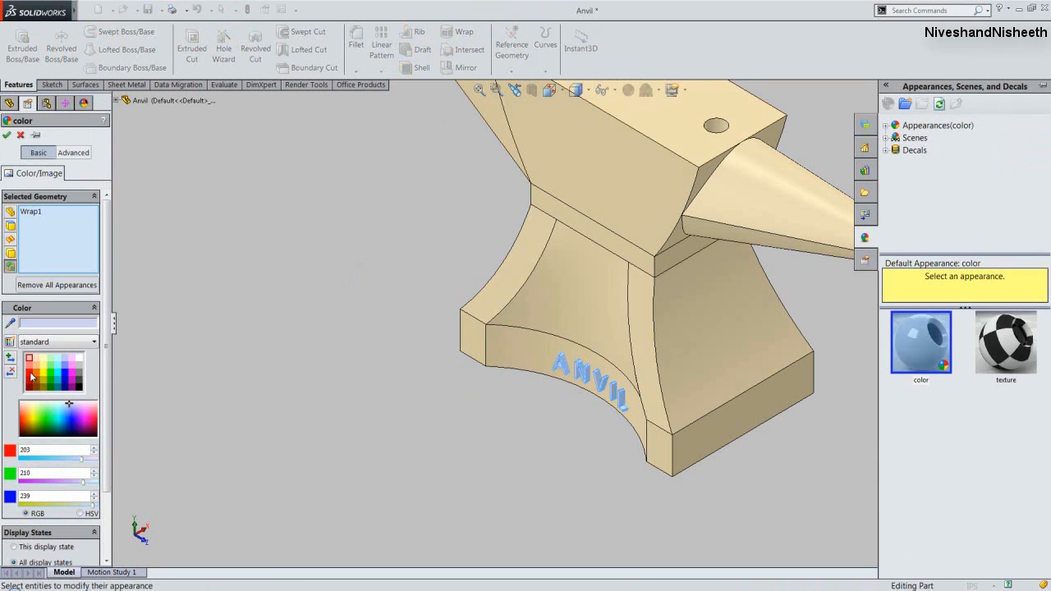
{"action": "left_click", "coordinate": [29, 375]}
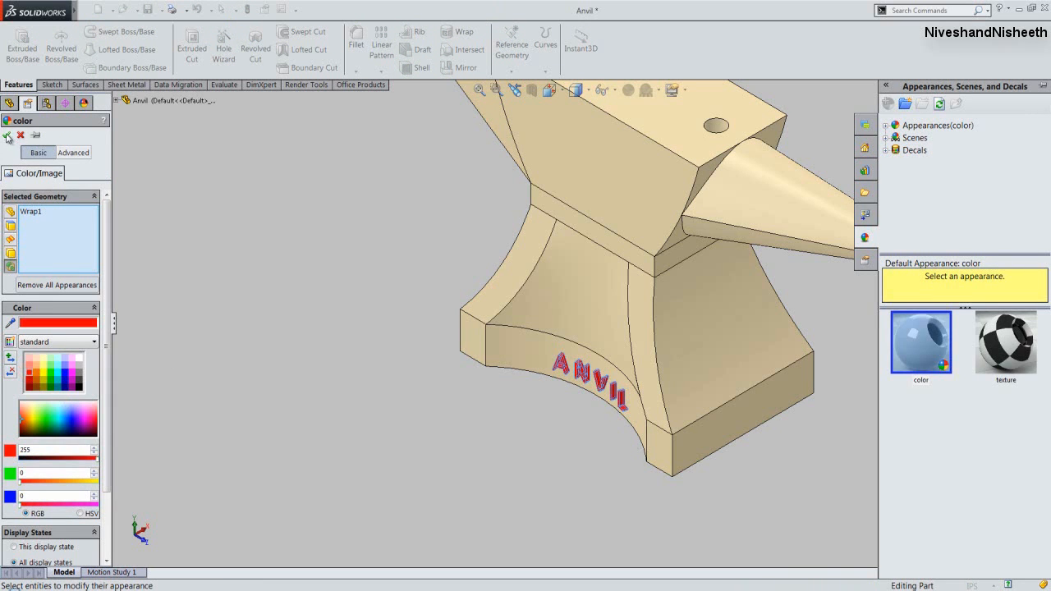
{"action": "left_click", "coordinate": [6, 135]}
Check the red lettering up close, then rebuild the model and save the anvil part.
{"action": "scroll", "coordinate": [575, 379], "scroll_direction": "down", "scroll_amount": 5}
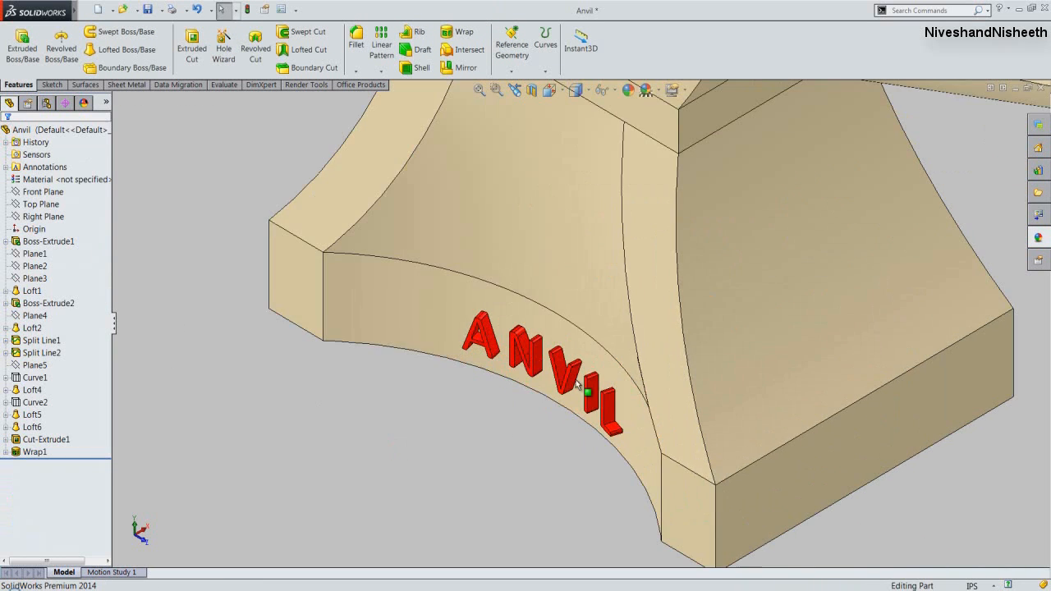
{"action": "scroll", "coordinate": [559, 383], "scroll_direction": "down", "scroll_amount": 3}
{"action": "middle_click_drag", "start_coordinate": [558, 377], "coordinate": [687, 288]}
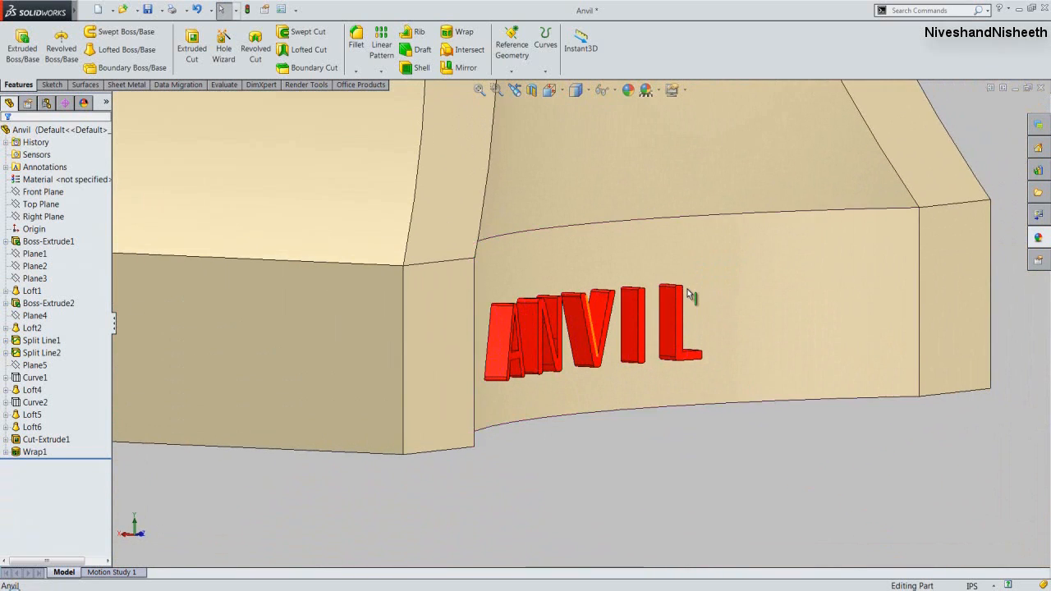
{"action": "left_click", "coordinate": [514, 90]}
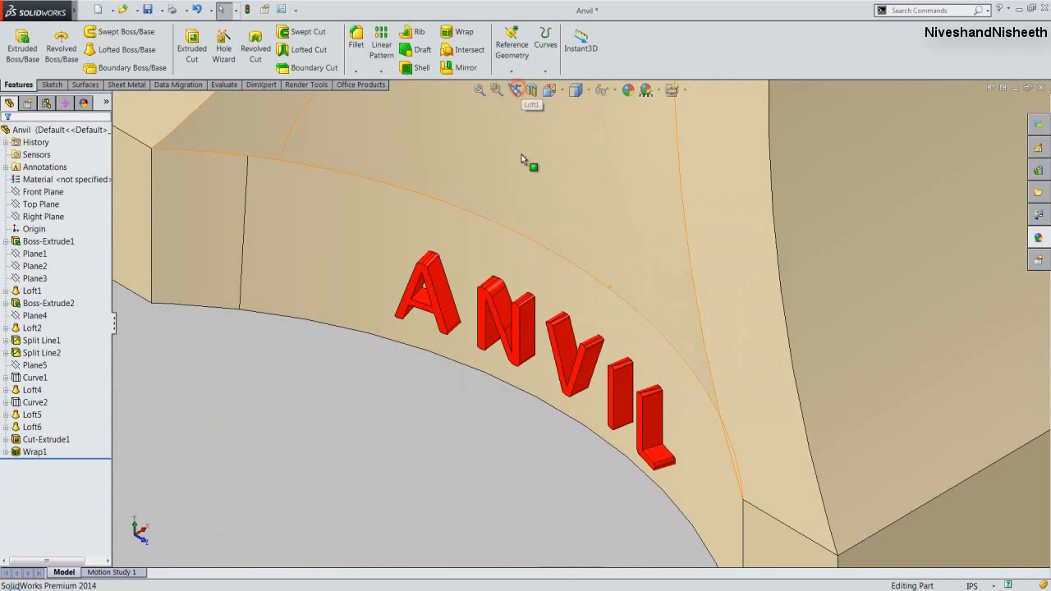
{"action": "left_click", "coordinate": [478, 89]}
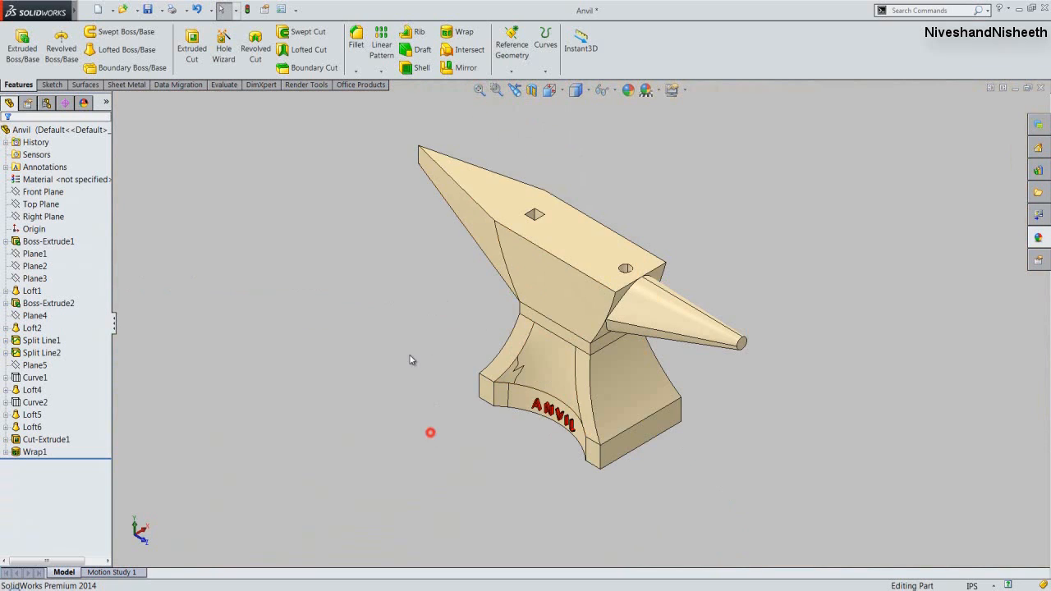
{"action": "left_click", "coordinate": [249, 10]}
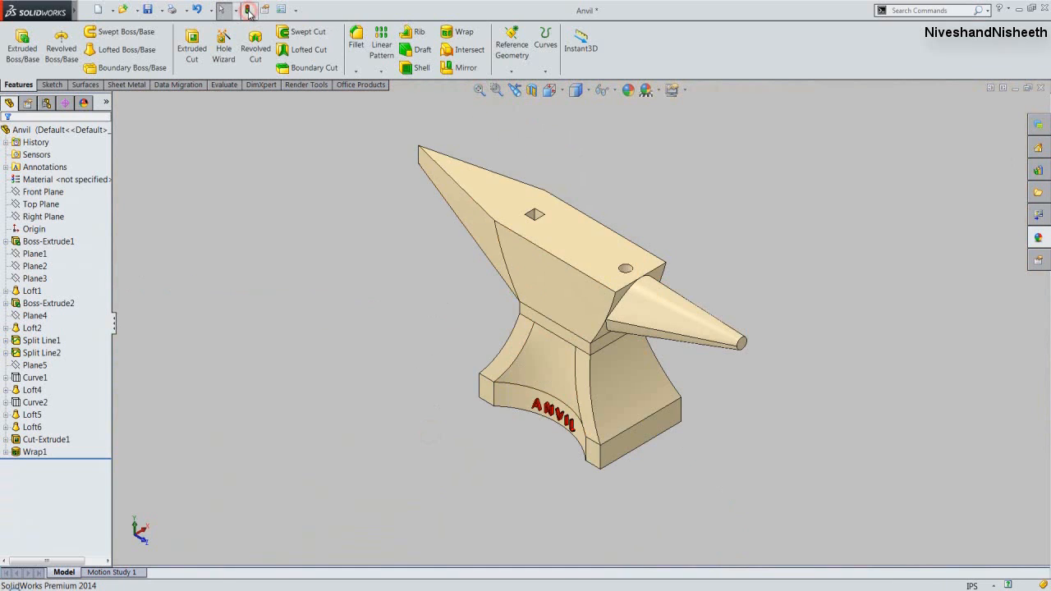
{"action": "left_click", "coordinate": [147, 10]}
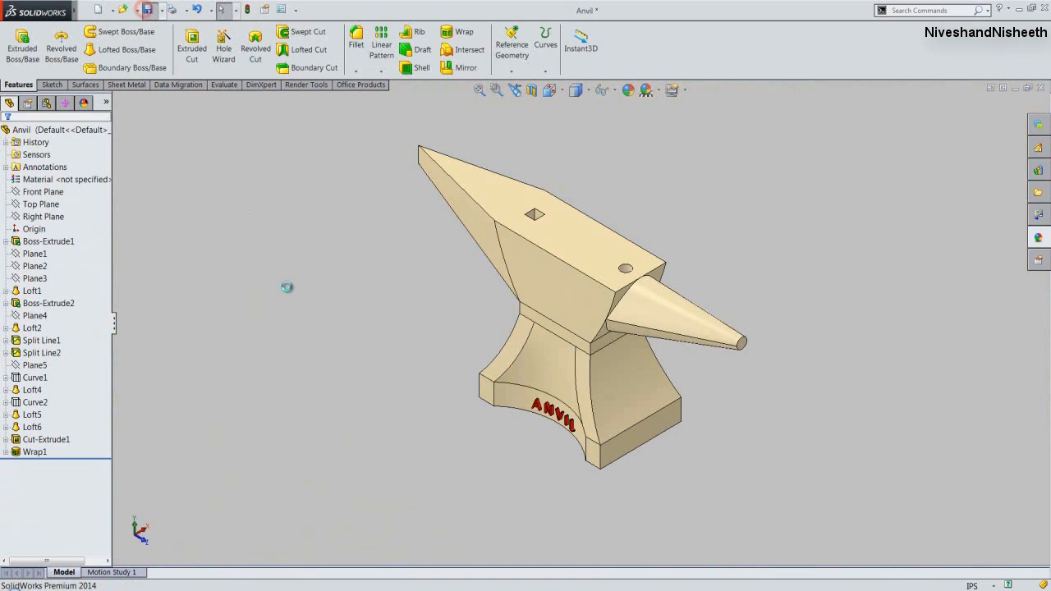
Collapse the feature tree and reduce the command toolbar to small unlabeled icons to enlarge the view of the anvil.
{"action": "left_click", "coordinate": [113, 324]}
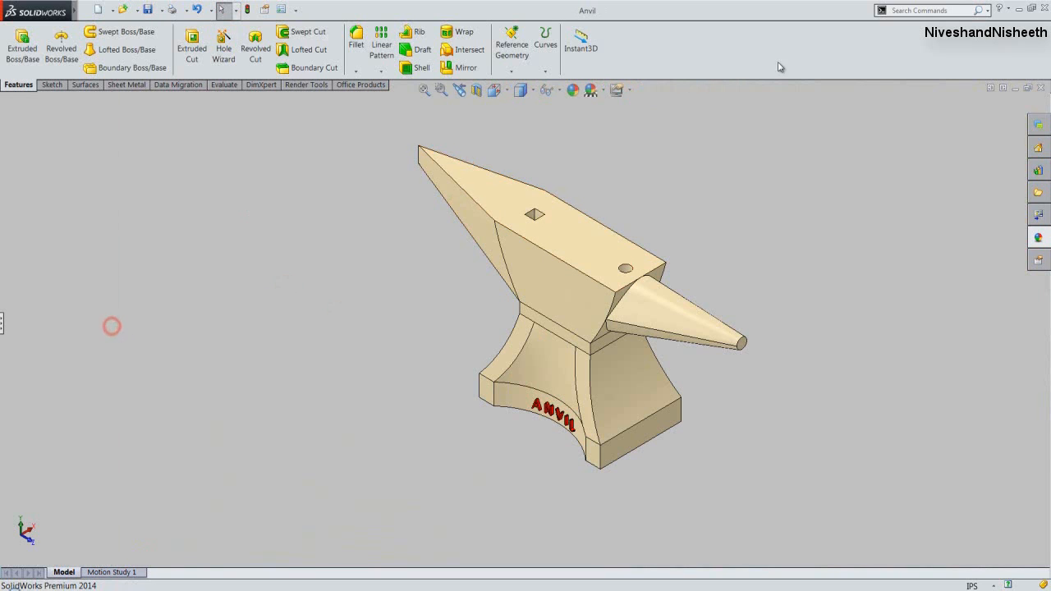
{"action": "right_click", "coordinate": [797, 61]}
{"action": "left_click", "coordinate": [815, 31]}
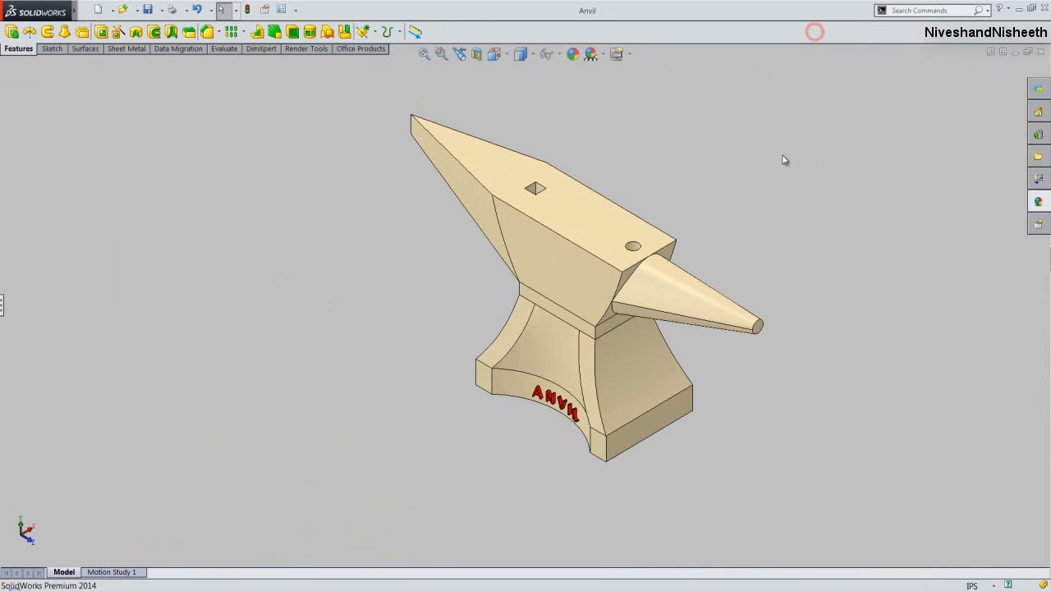
{"action": "scroll", "coordinate": [725, 251], "scroll_direction": "down", "scroll_amount": 2}
{"action": "right_click", "coordinate": [552, 261]}
{"action": "left_click", "coordinate": [584, 322]}
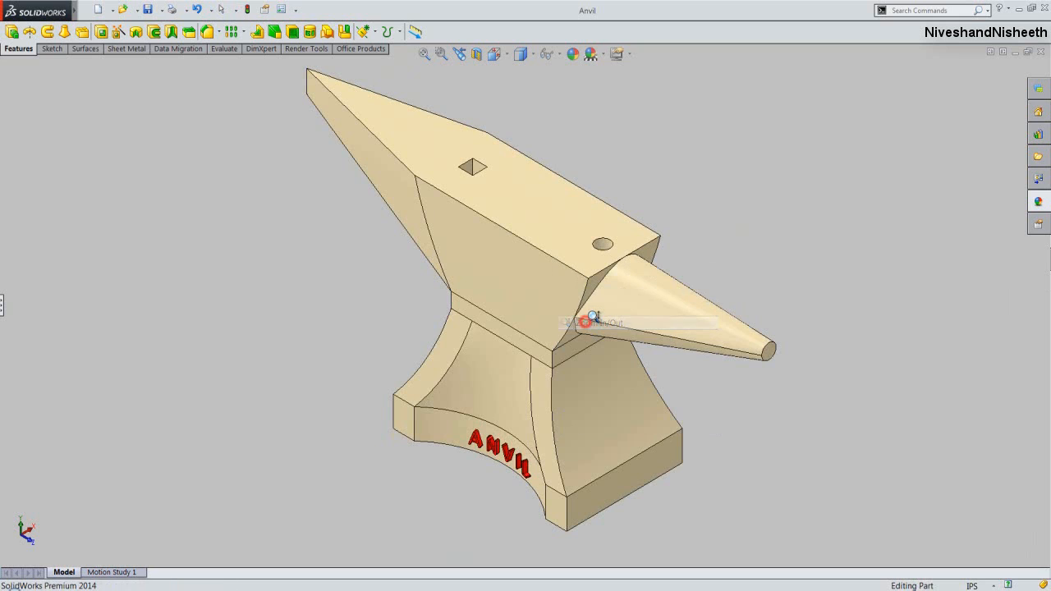
Inspect the finished anvil enlarged from the lettered side and from the opposite isometric corner, and return to the isometric view showing the lettering.
{"action": "left_click_drag", "start_coordinate": [586, 315], "coordinate": [592, 309]}
{"action": "right_click", "coordinate": [587, 308]}
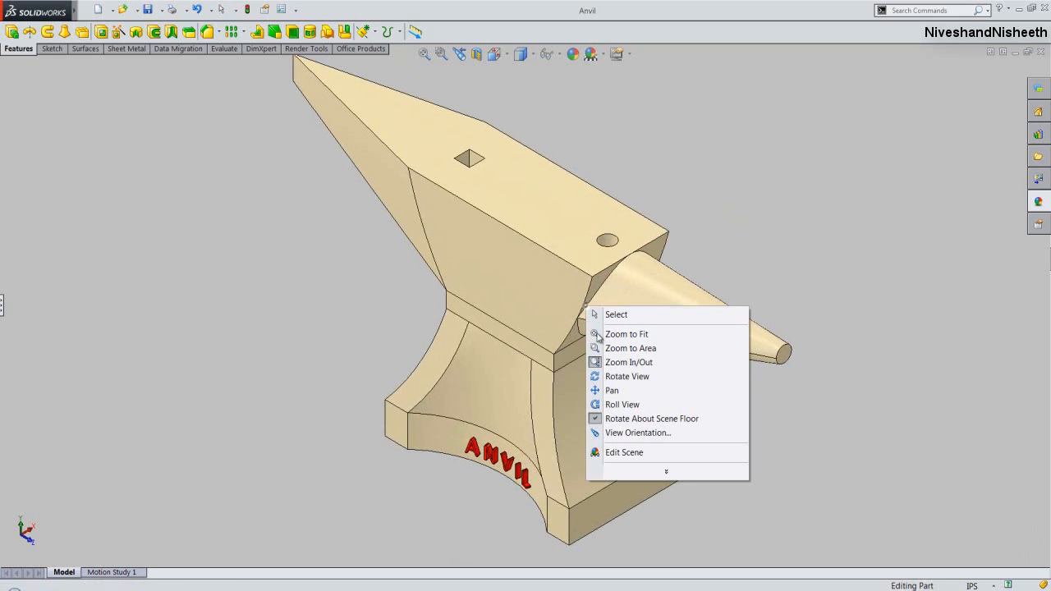
{"action": "left_click", "coordinate": [612, 390]}
{"action": "left_click_drag", "start_coordinate": [605, 387], "coordinate": [609, 394]}
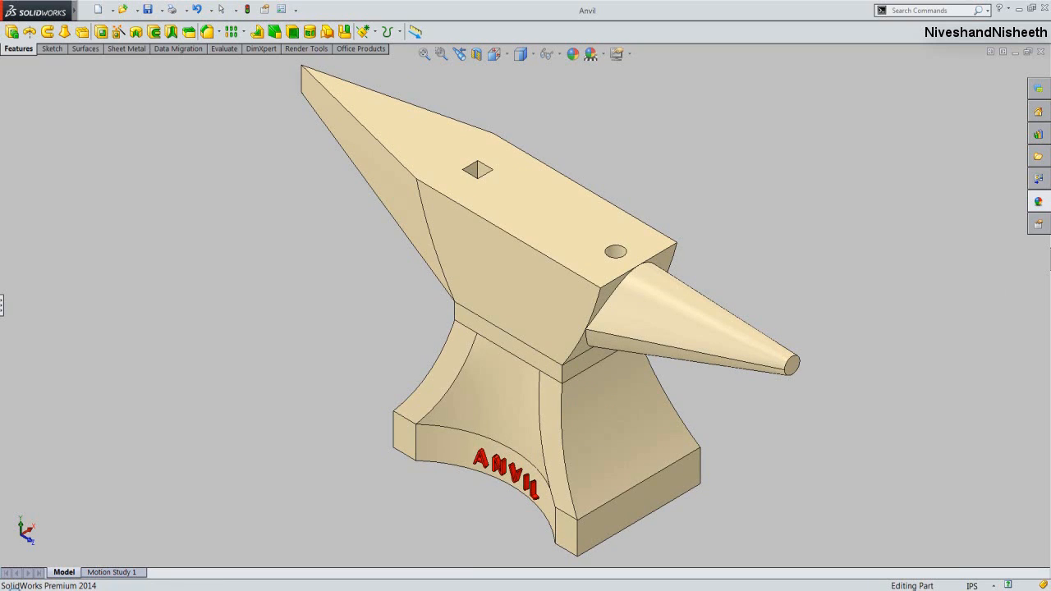
{"action": "left_click", "coordinate": [323, 306]}
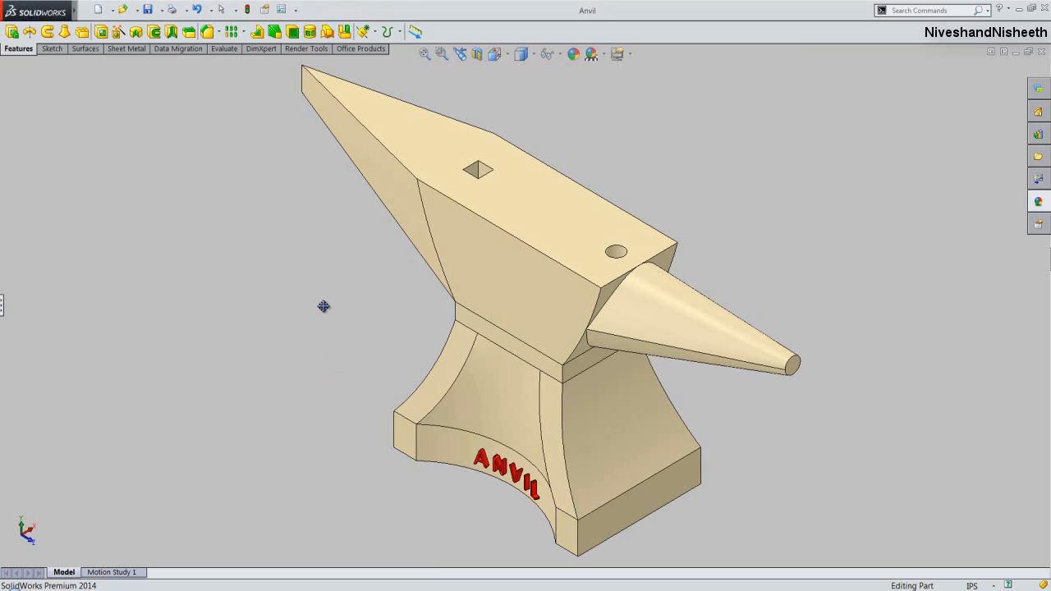
{"action": "left_click", "coordinate": [504, 59]}
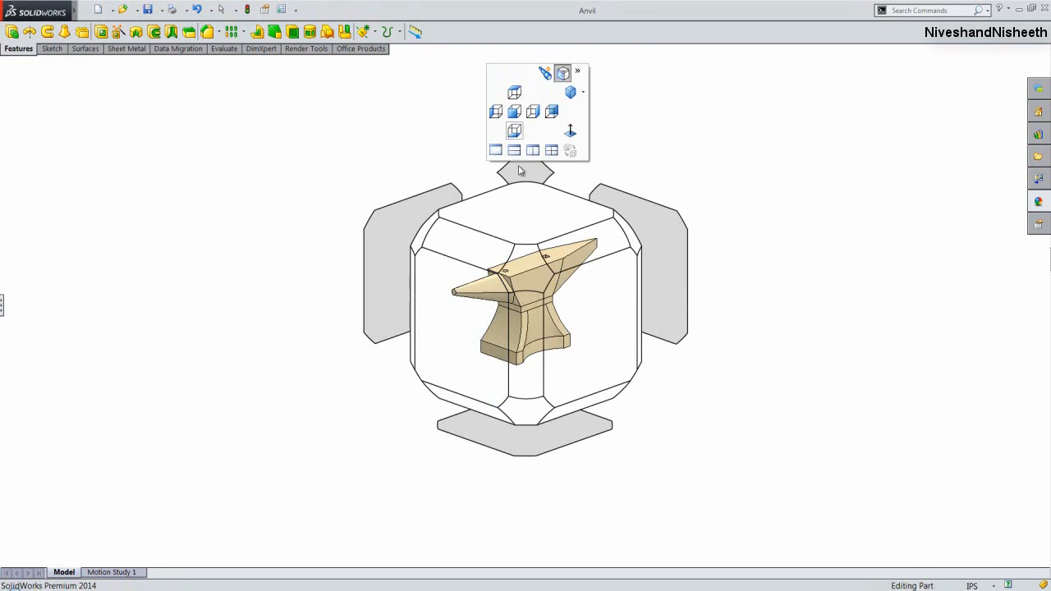
{"action": "left_click", "coordinate": [632, 241]}
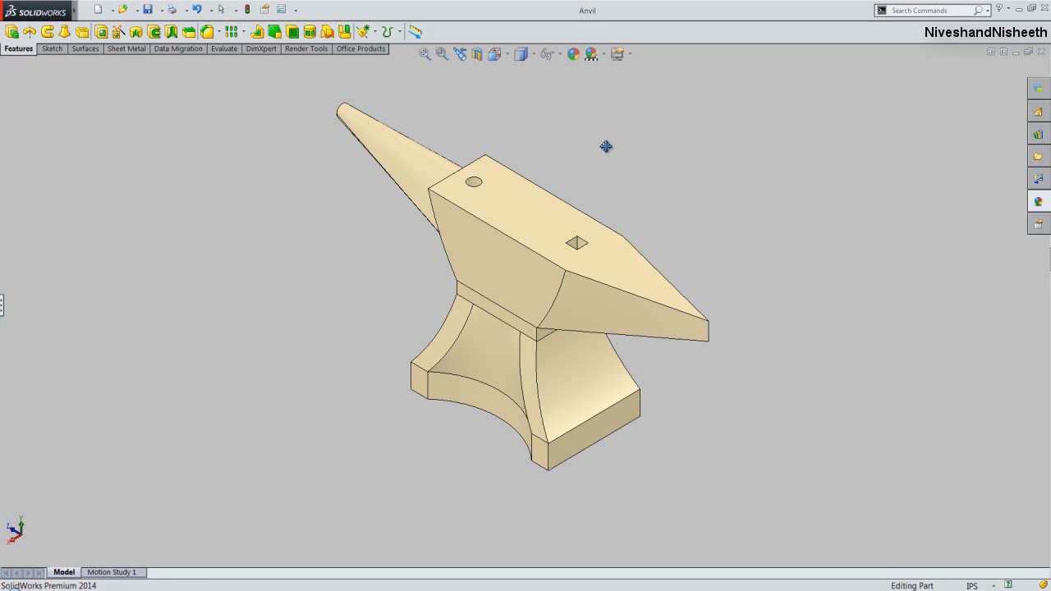
{"action": "key", "text": "f"}
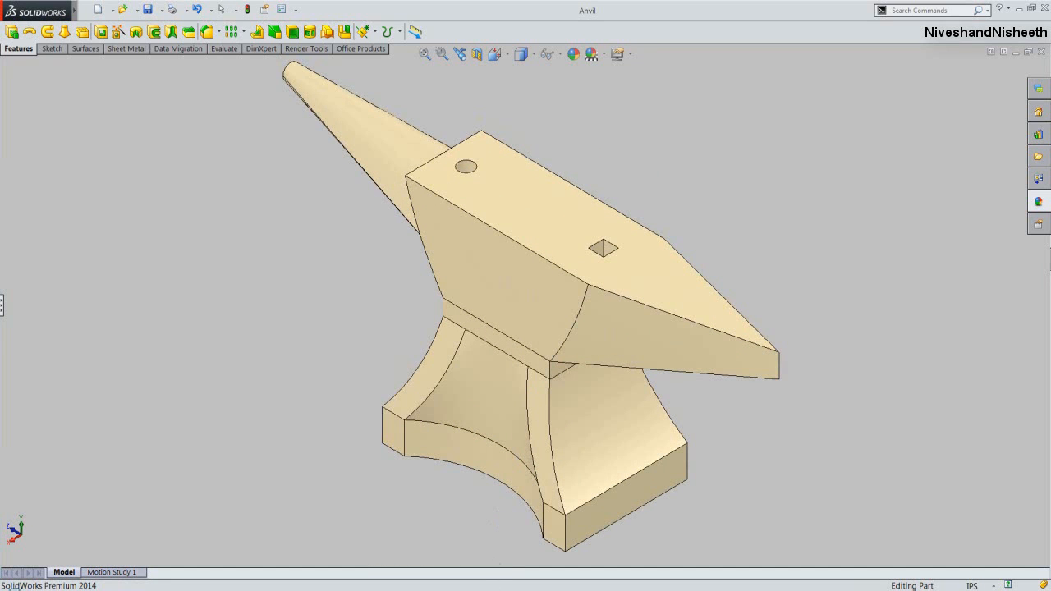
{"action": "right_click", "coordinate": [699, 148]}
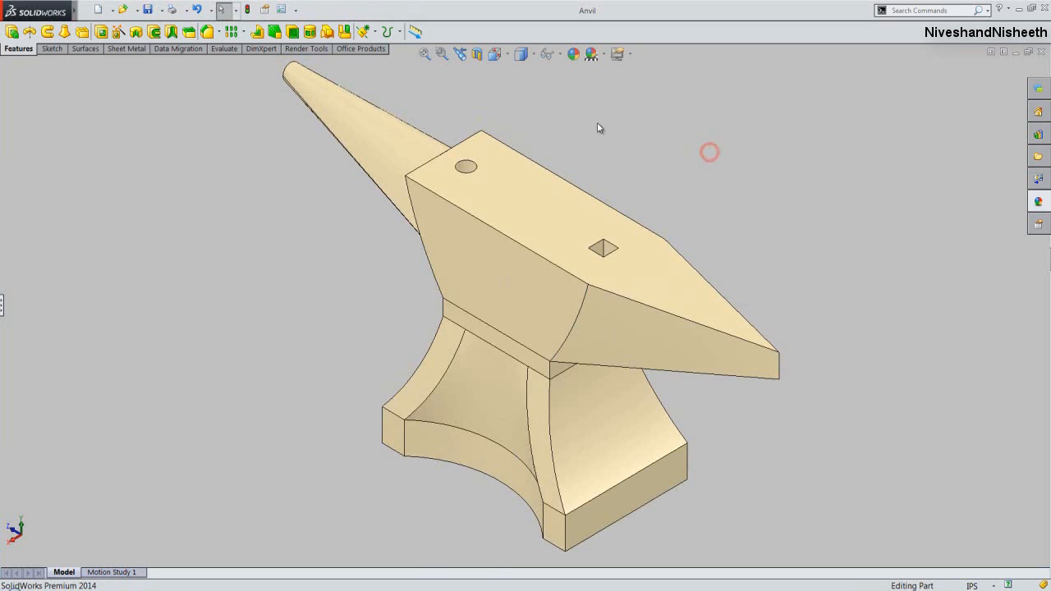
{"action": "key", "text": "space"}
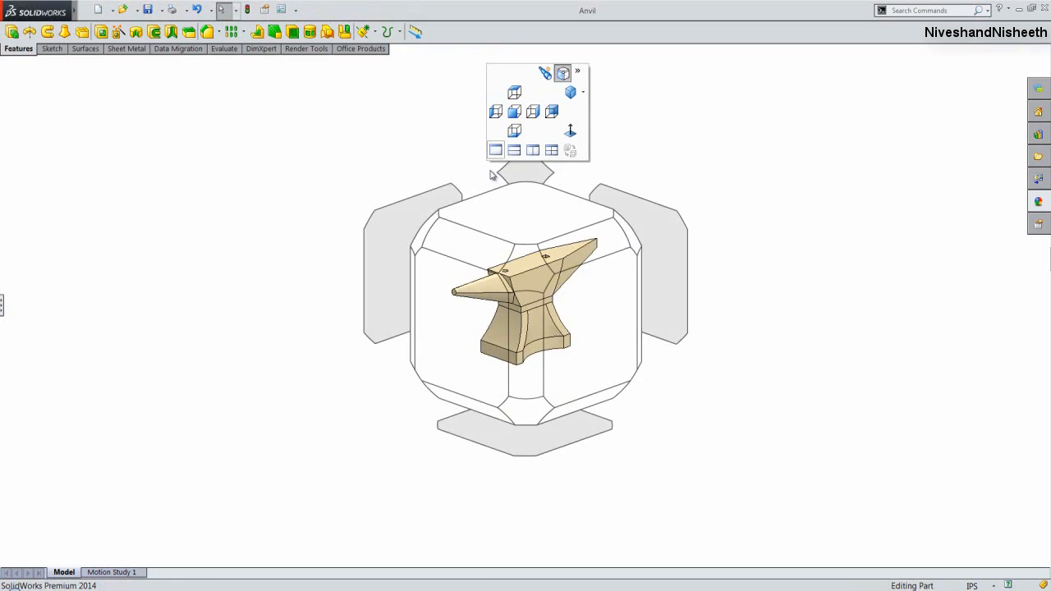
{"action": "left_click", "coordinate": [423, 234]}
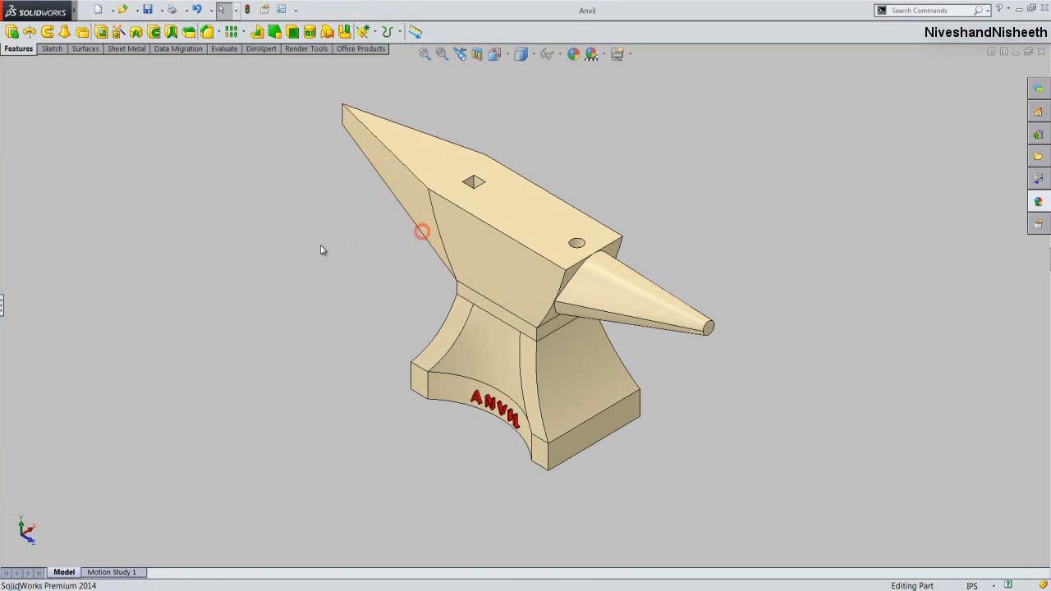